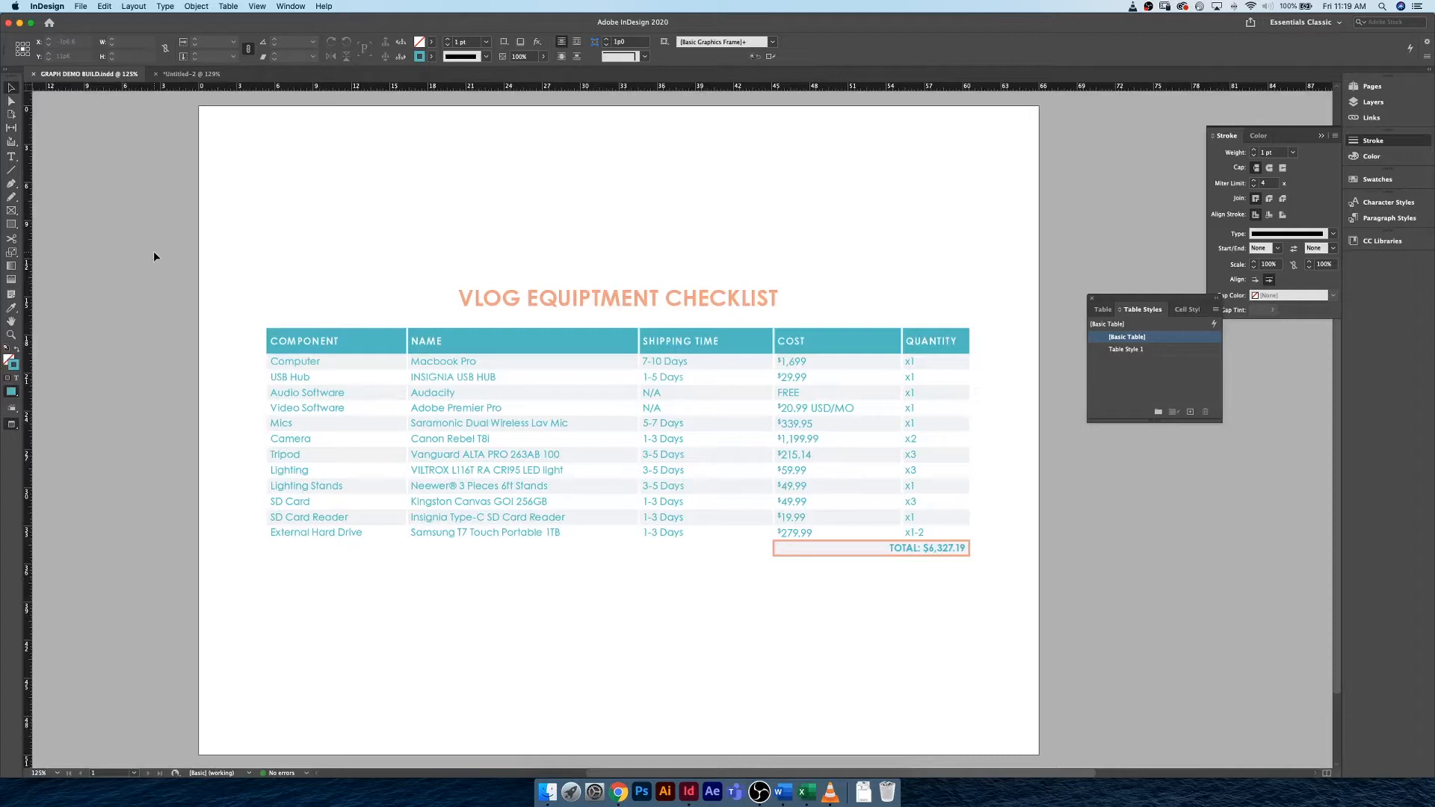
Switch to the Untitled-2 document and move the Table Styles panel clear of the page.
{"action": "right_click", "coordinate": [154, 252]}
{"action": "left_click", "coordinate": [160, 240]}
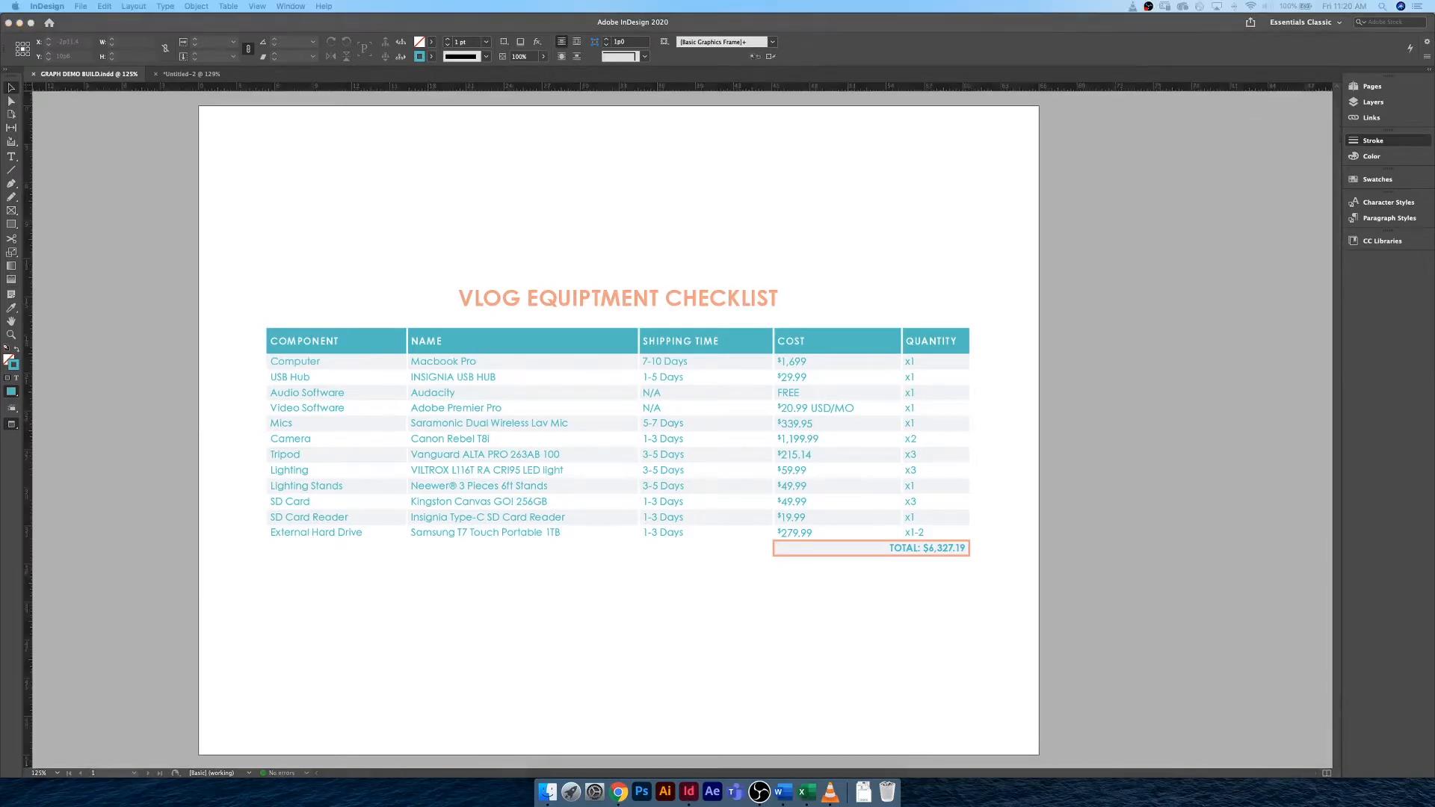
{"action": "left_click", "coordinate": [202, 75]}
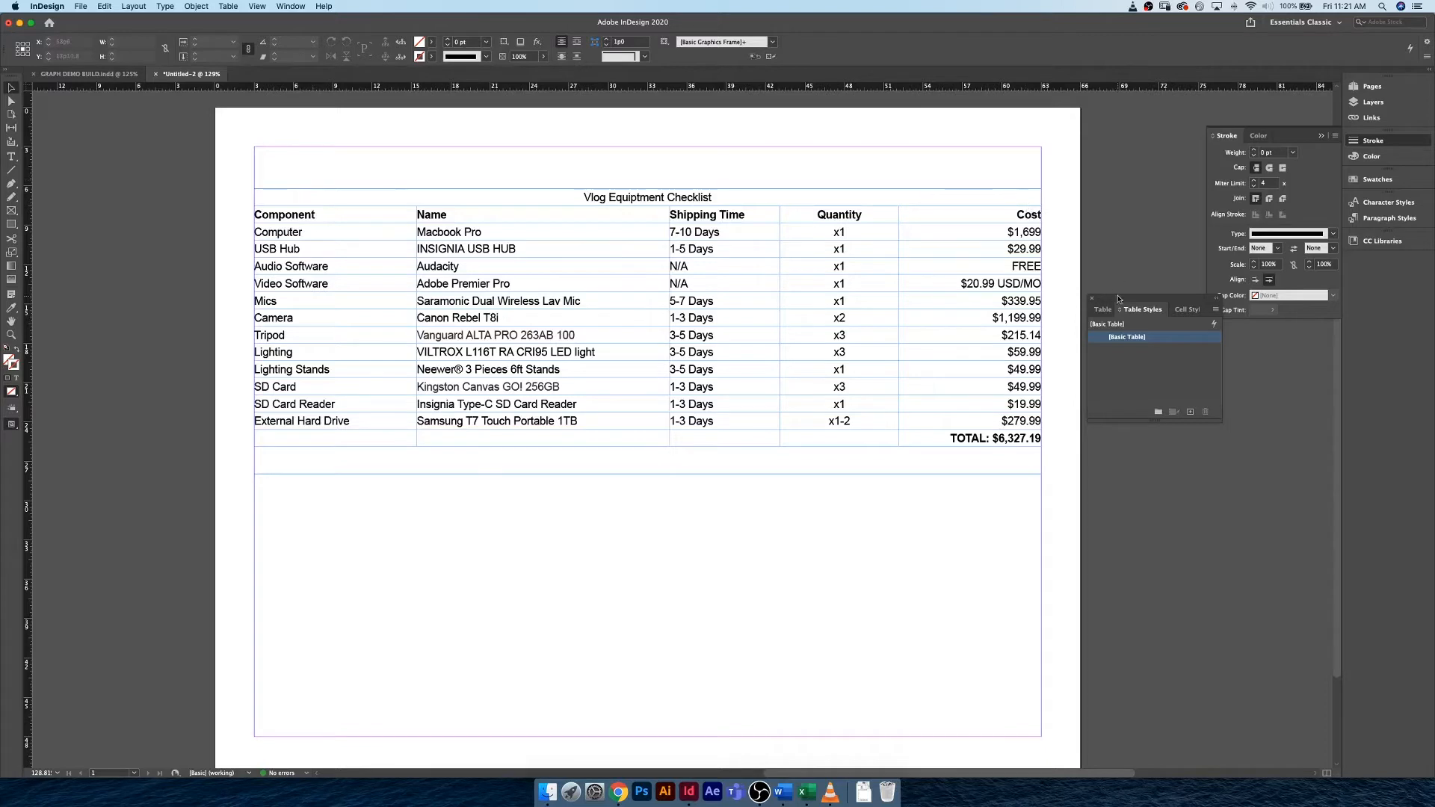
{"action": "left_click_drag", "start_coordinate": [1125, 297], "coordinate": [1204, 326]}
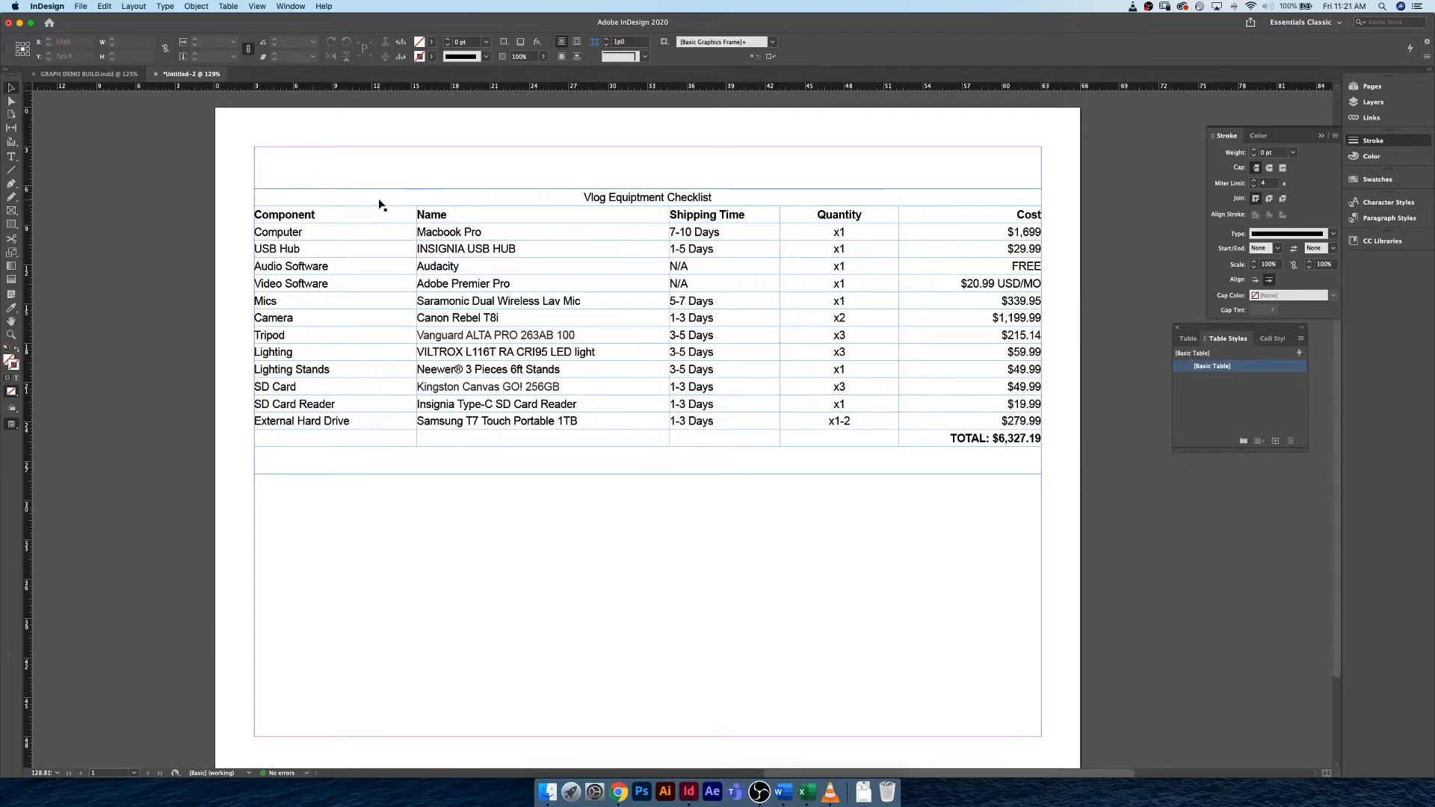
Select the whole checklist table and give it 1 header row and 1 footer row in its table setup.
{"action": "double_click", "coordinate": [269, 190]}
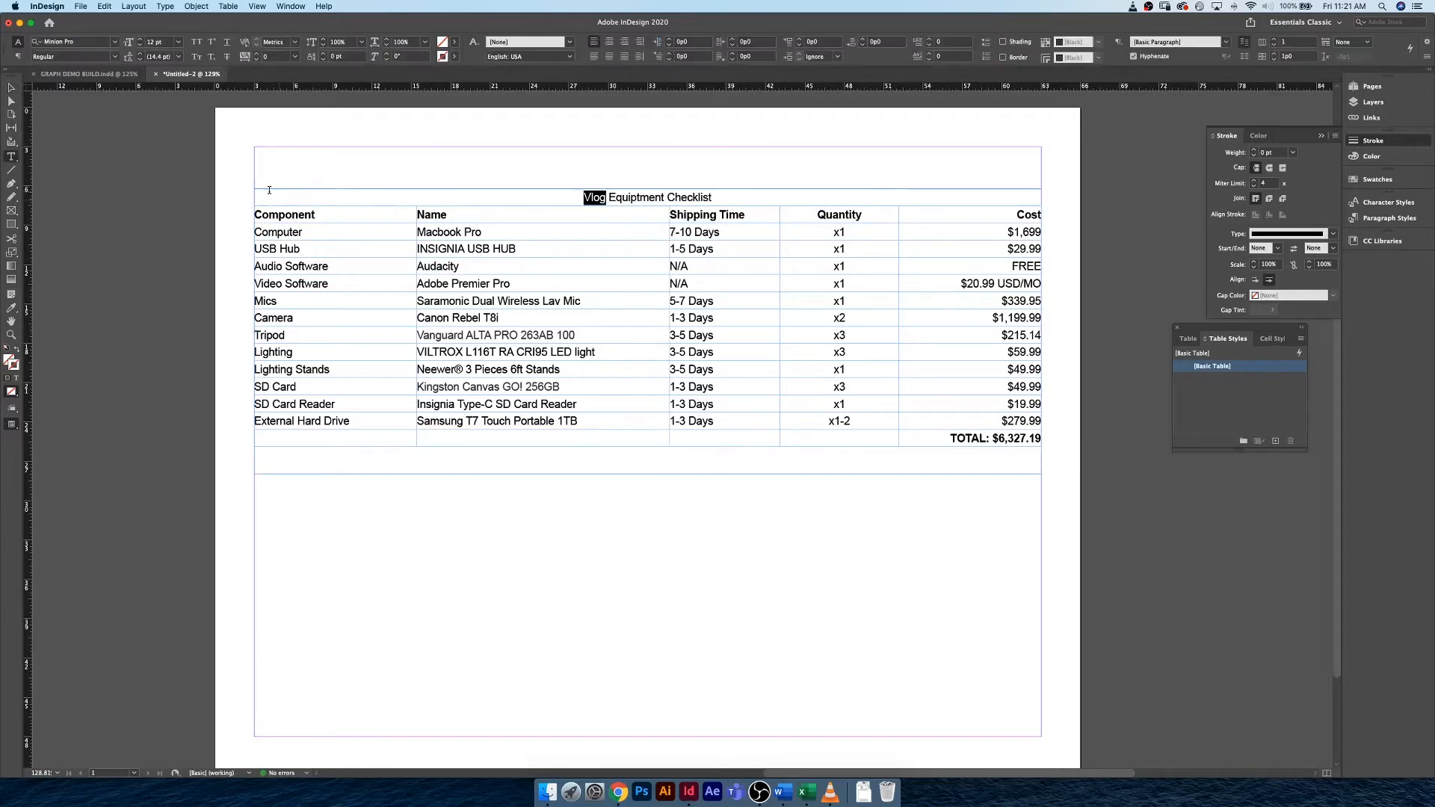
{"action": "left_click", "coordinate": [252, 189]}
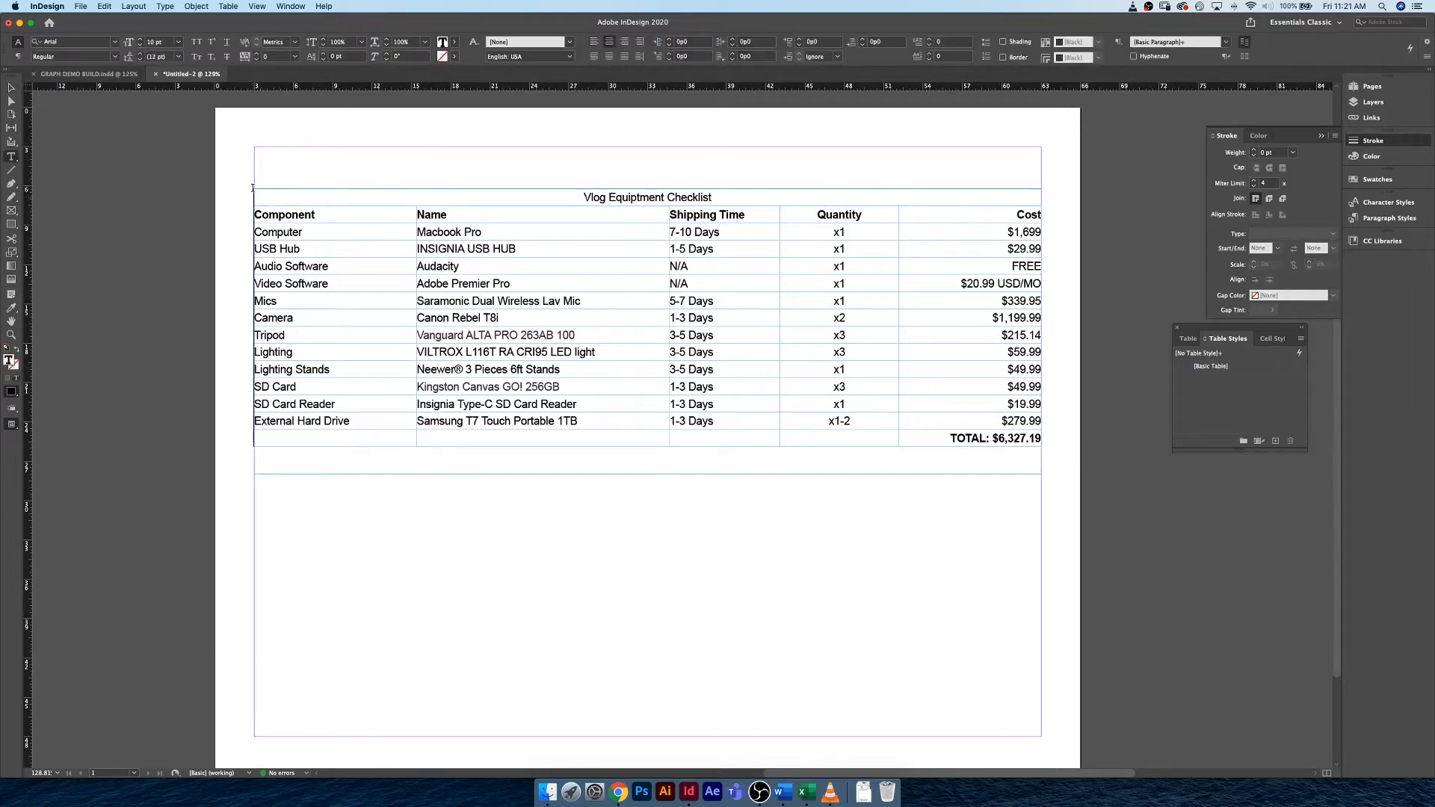
{"action": "key", "text": "Right"}
{"action": "left_click", "coordinate": [252, 187]}
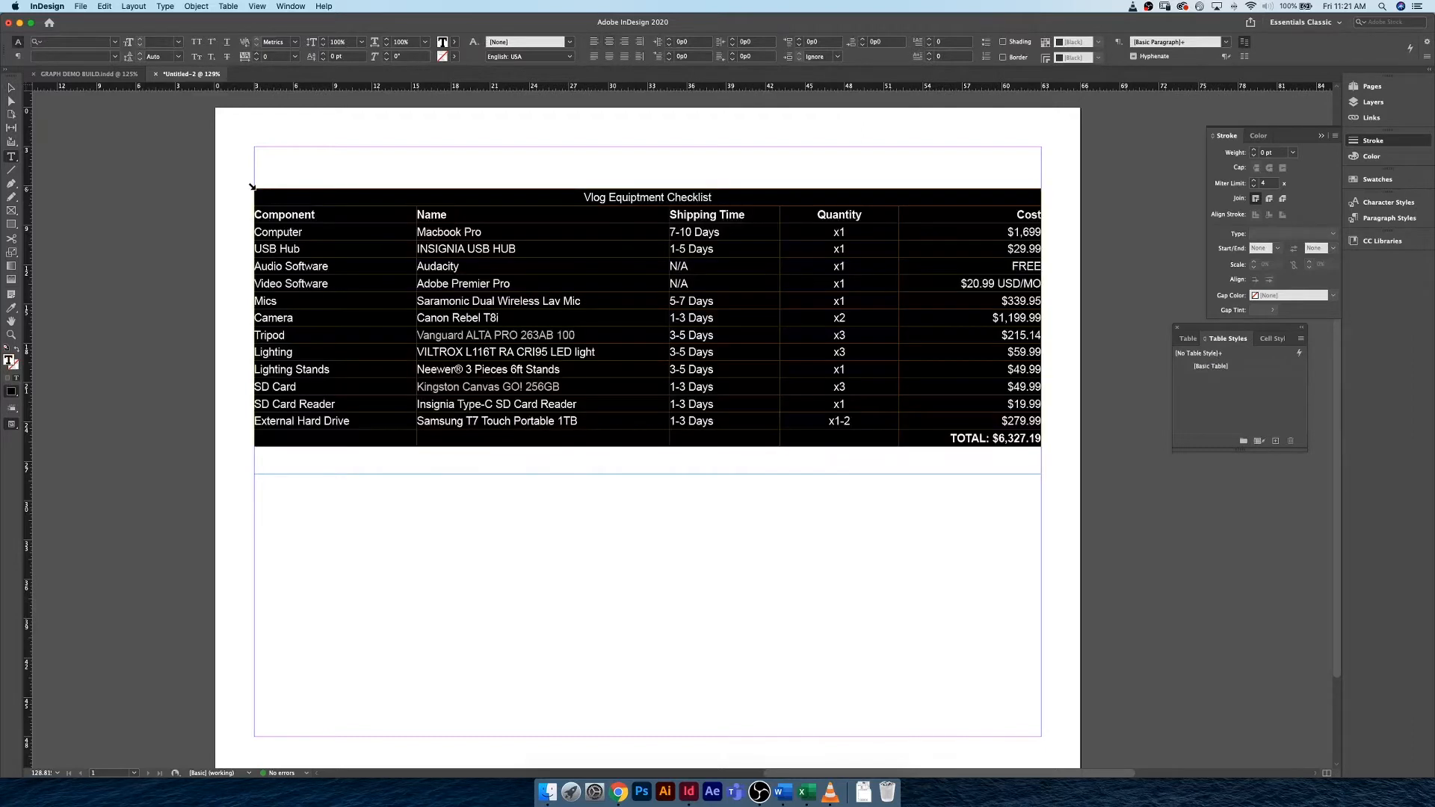
{"action": "right_click", "coordinate": [259, 200]}
{"action": "mouse_move", "coordinate": [302, 215]}
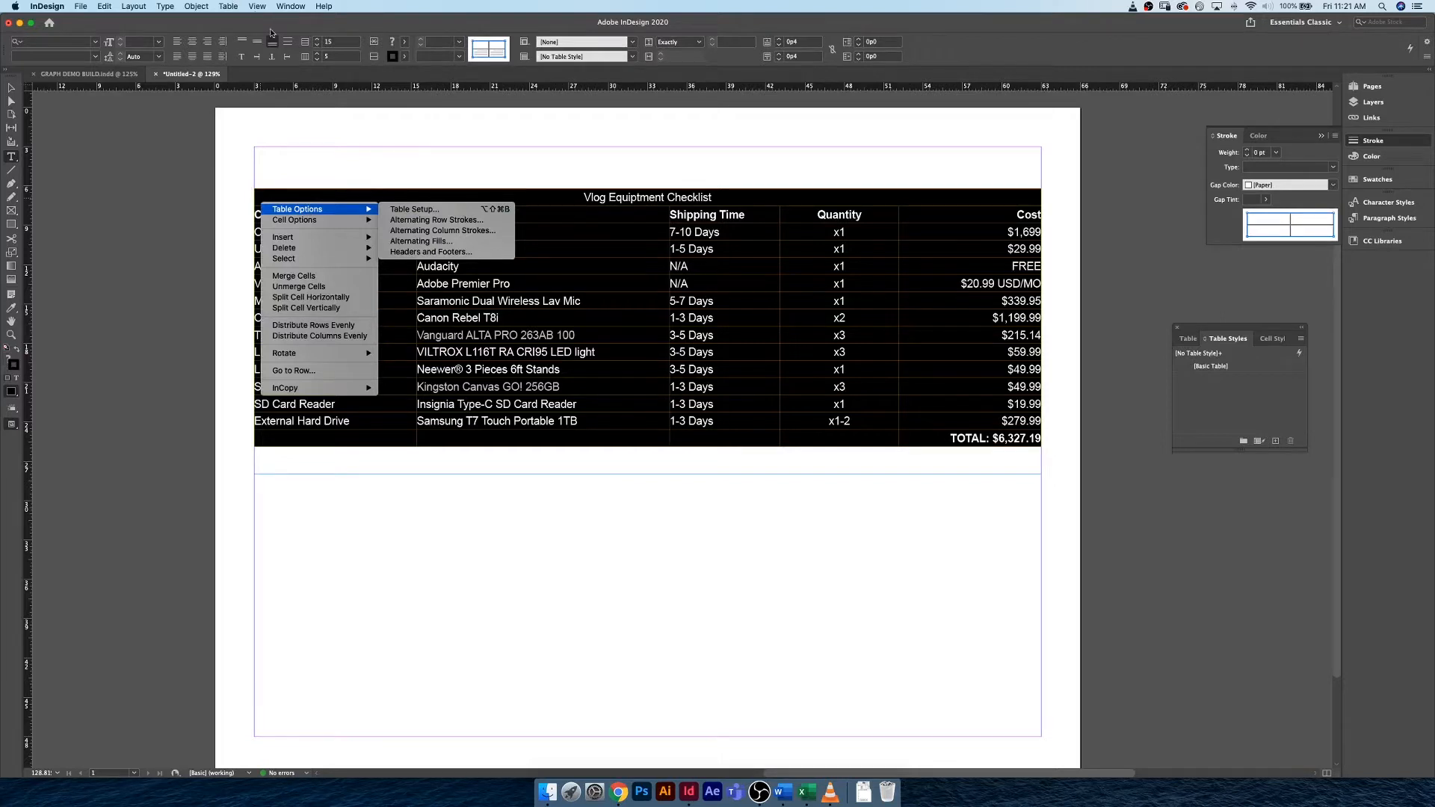
{"action": "left_click", "coordinate": [448, 211]}
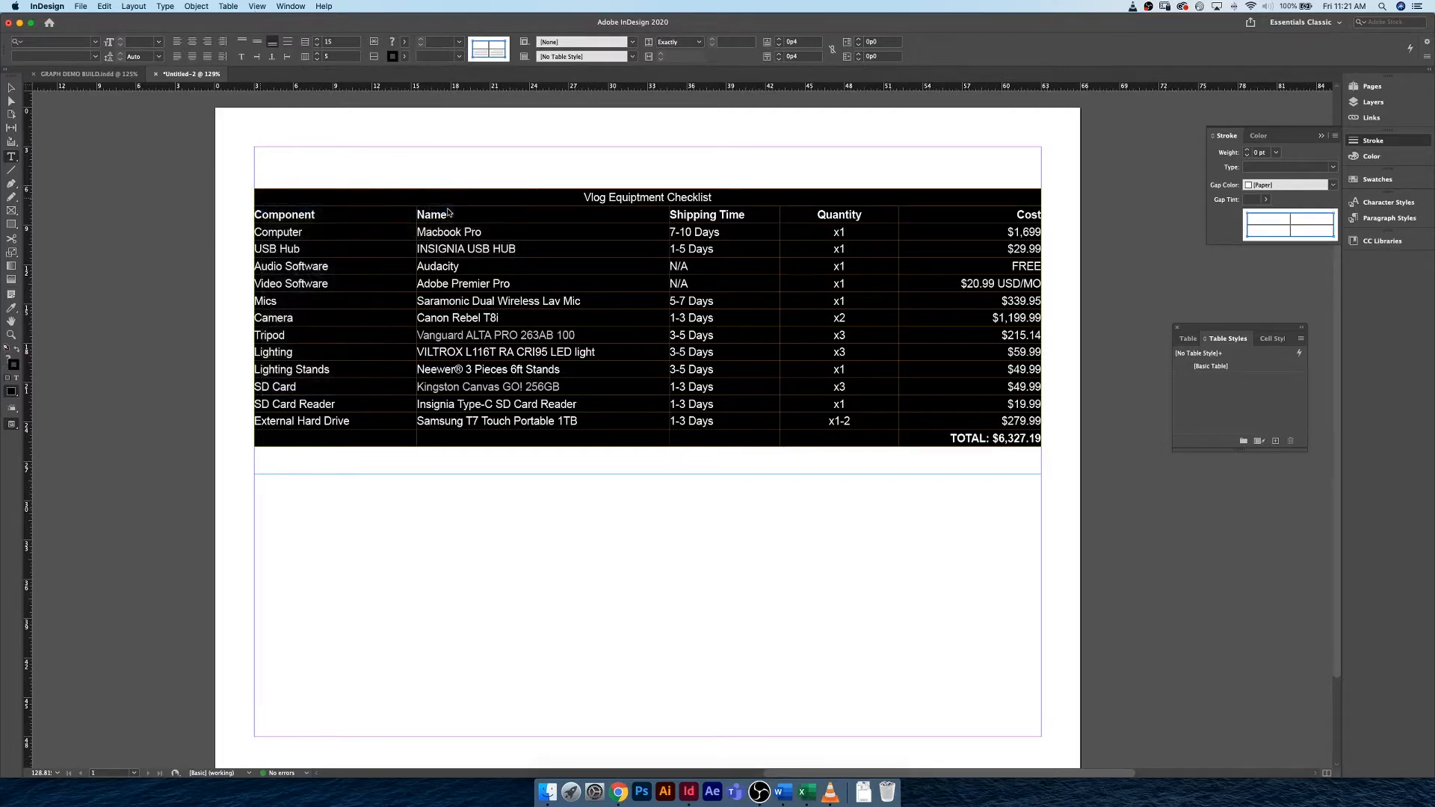
{"action": "left_click_drag", "start_coordinate": [430, 223], "coordinate": [382, 289]}
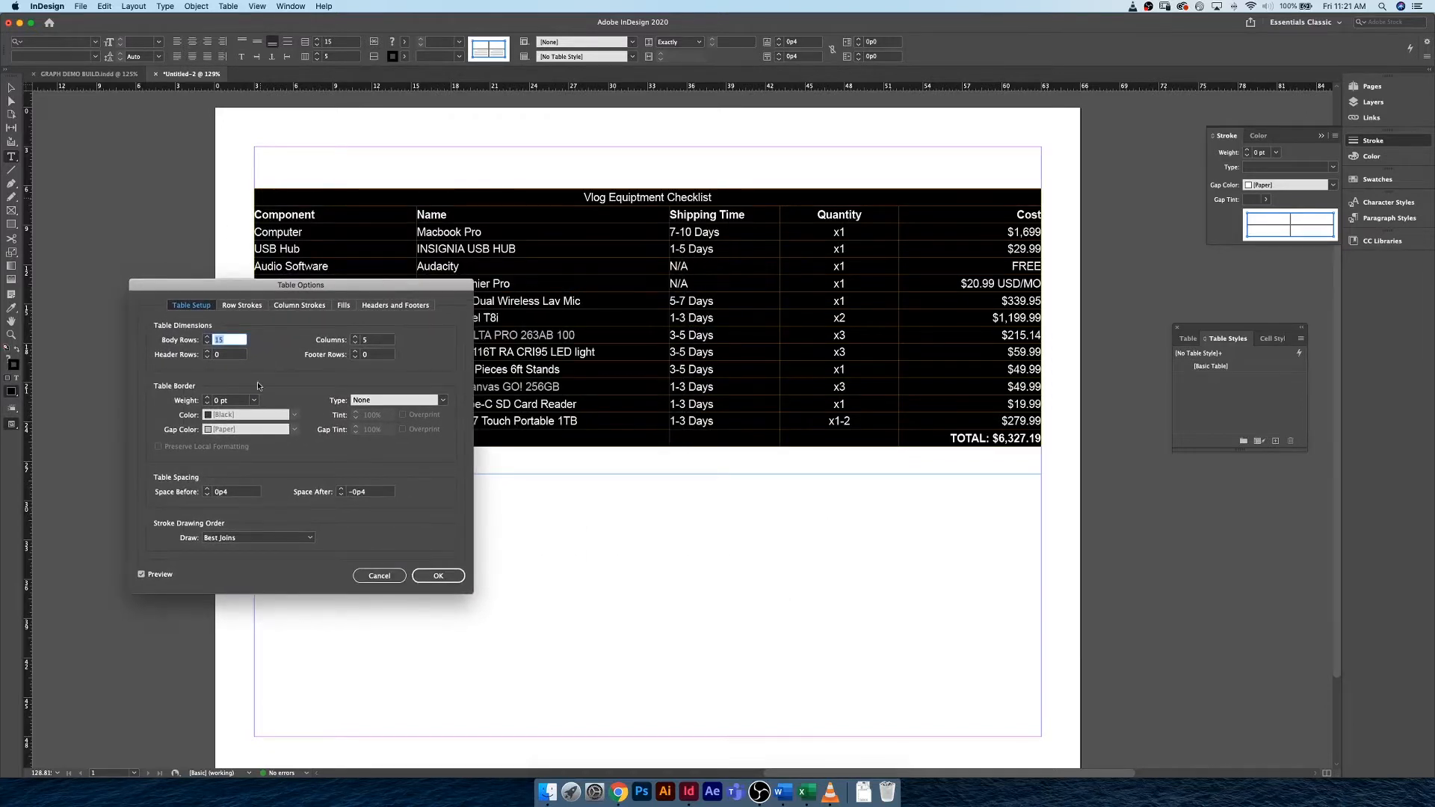
{"action": "left_click", "coordinate": [207, 352]}
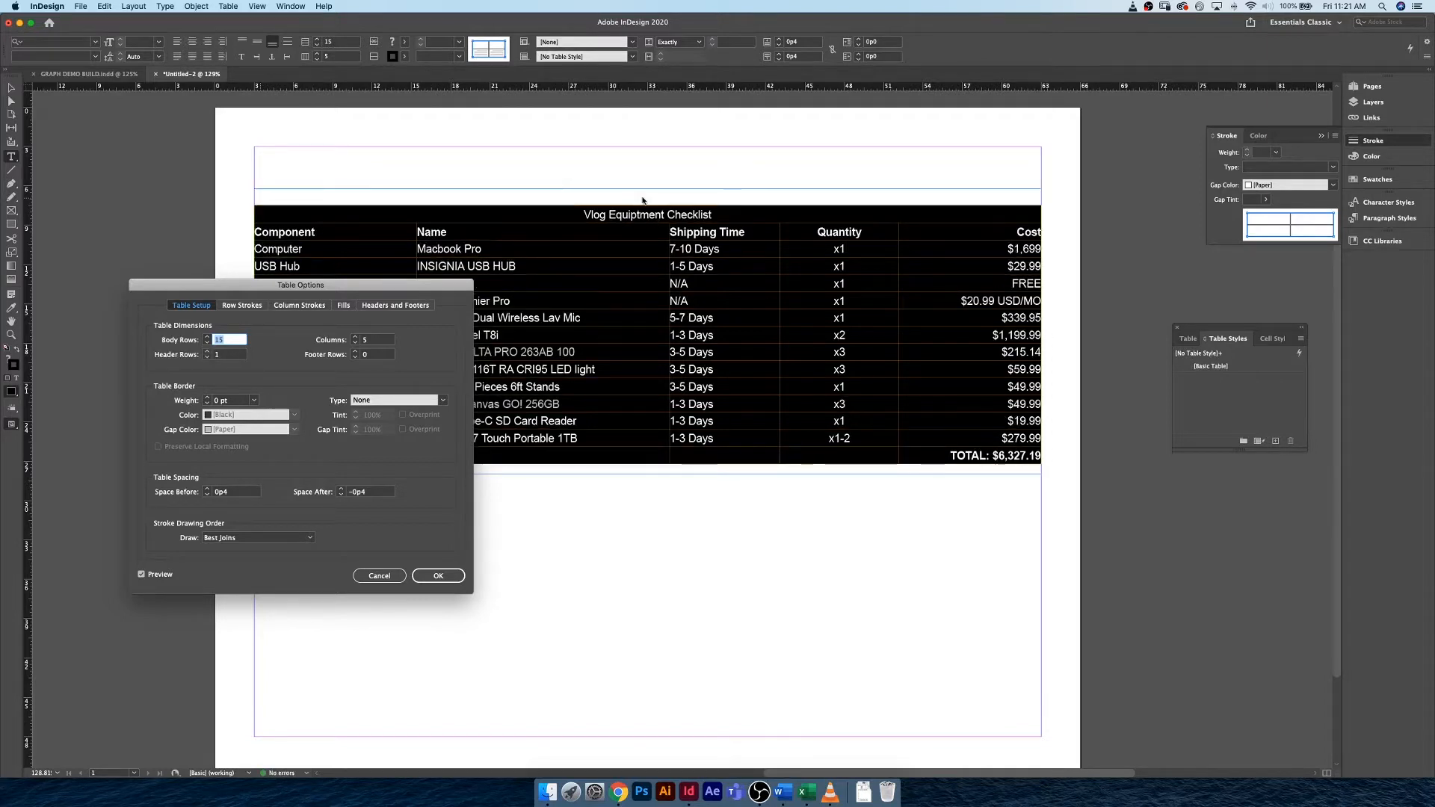
{"action": "left_click", "coordinate": [356, 352]}
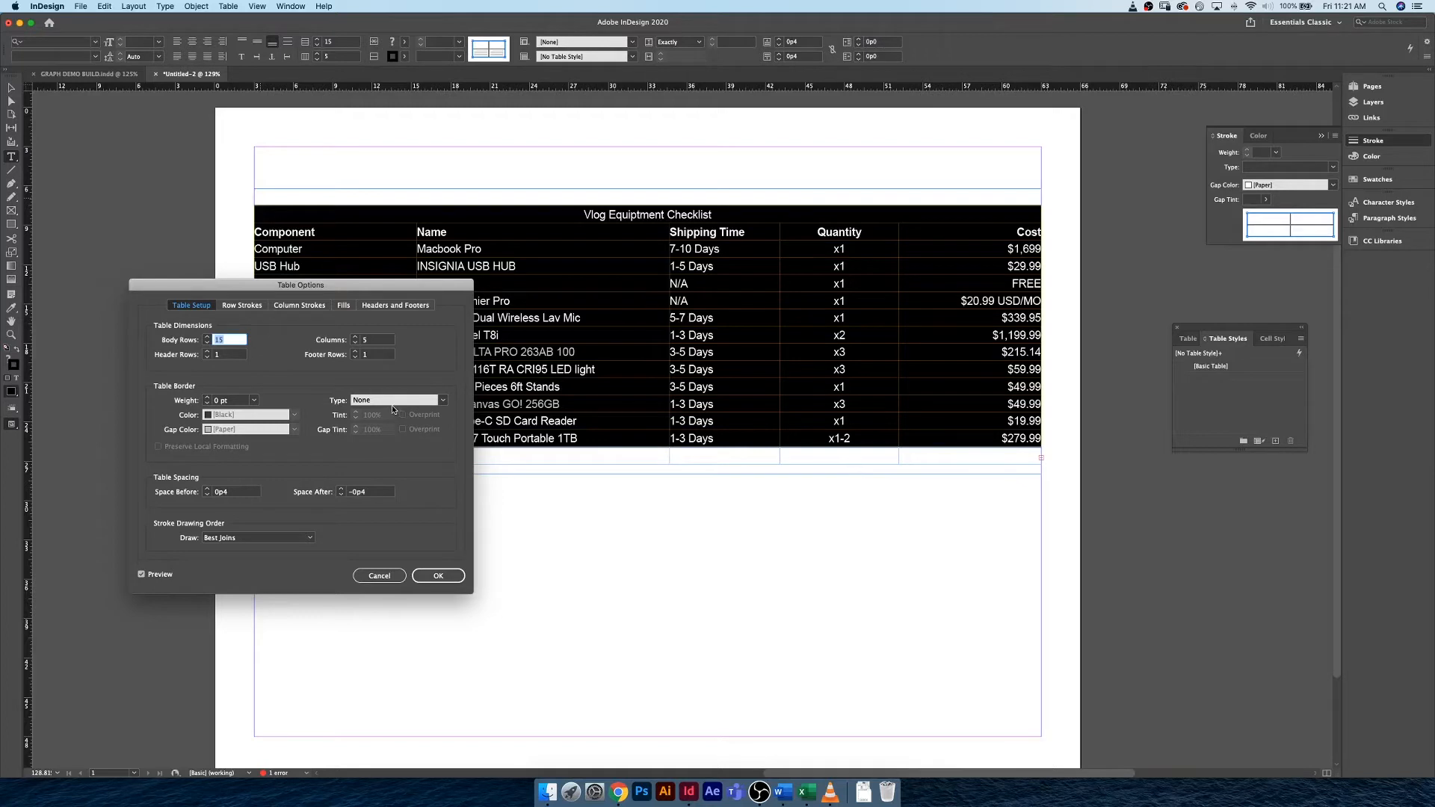
Set the table border weight to 1 pt and apply the table options.
{"action": "left_click", "coordinate": [207, 397]}
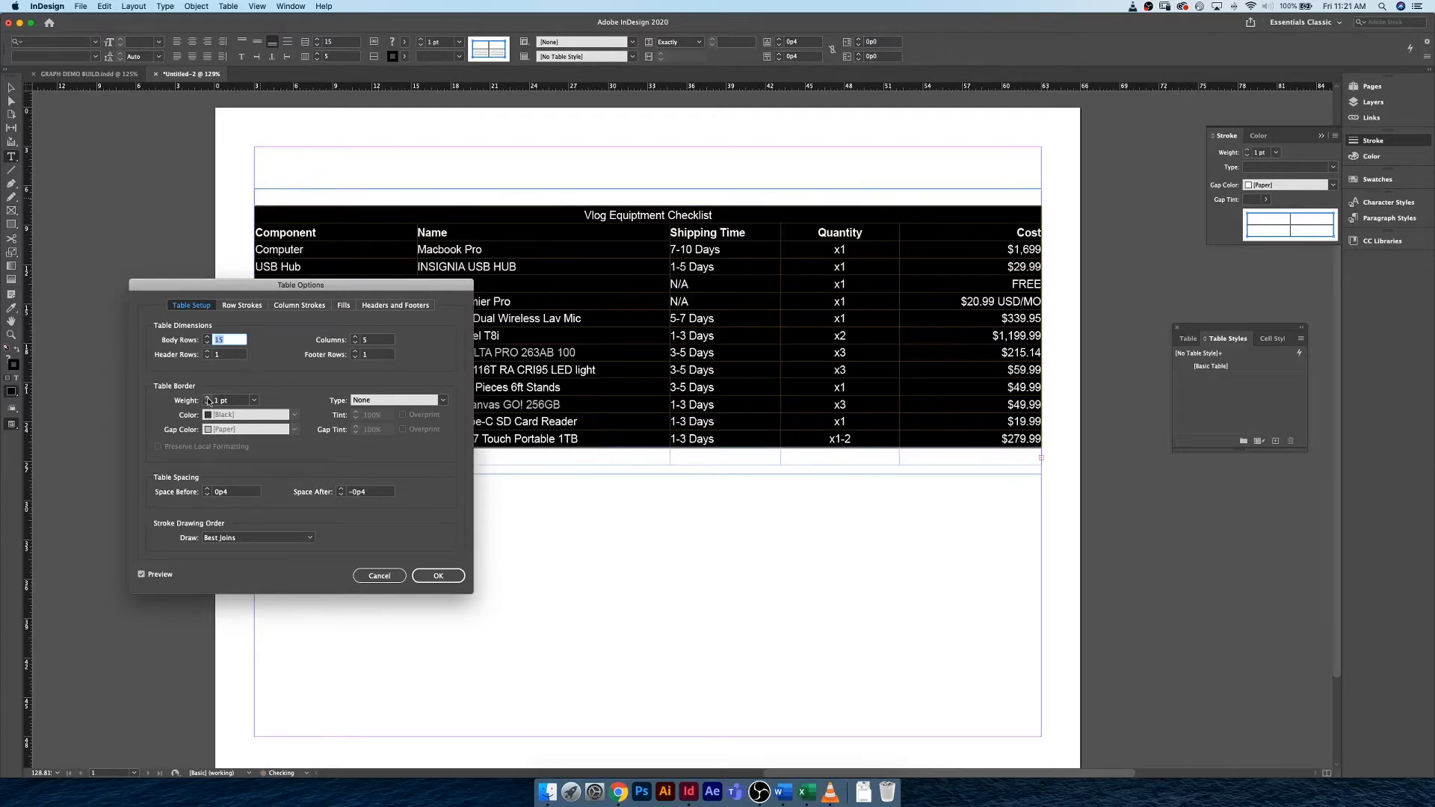
{"action": "left_click_drag", "start_coordinate": [300, 287], "coordinate": [295, 332]}
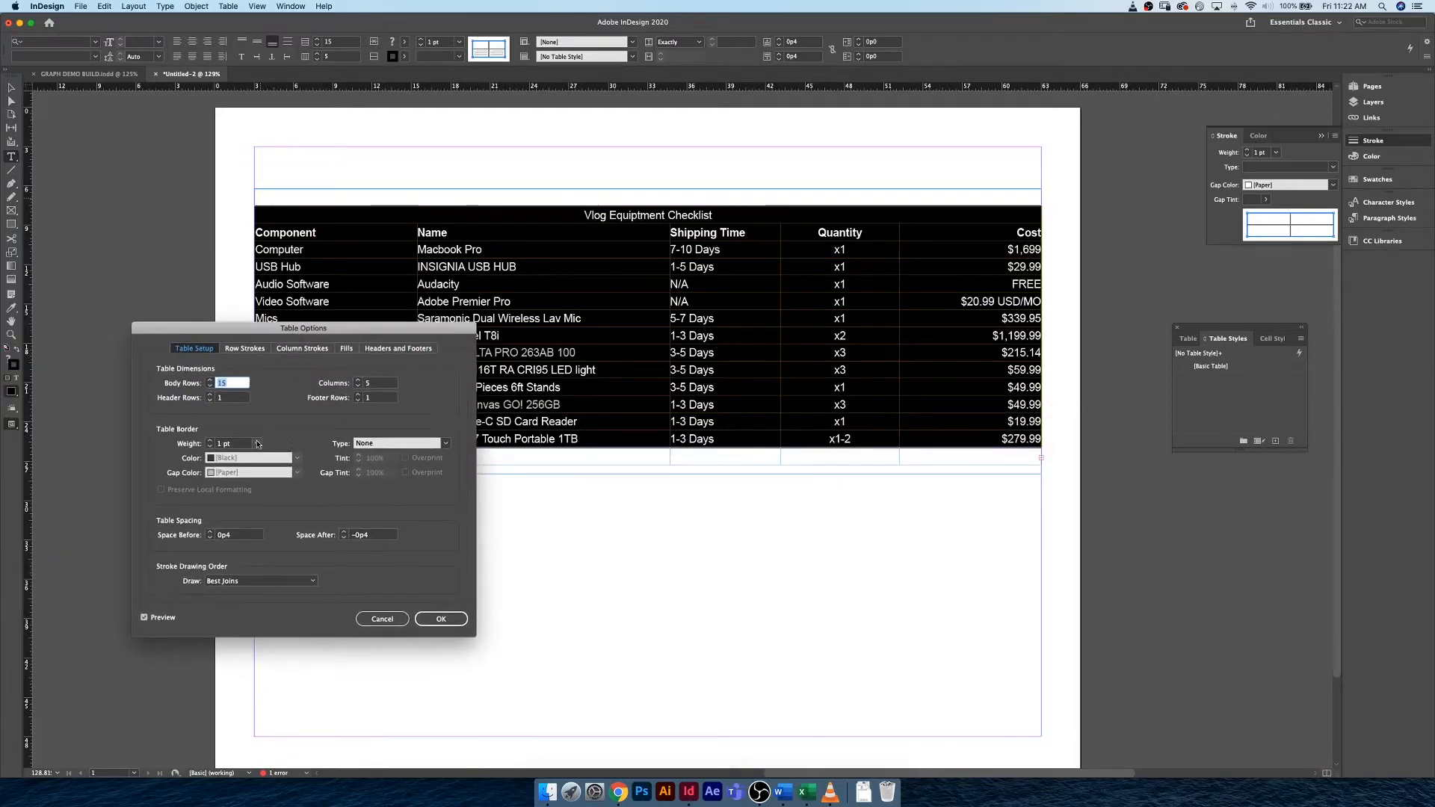
{"action": "left_click", "coordinate": [347, 350]}
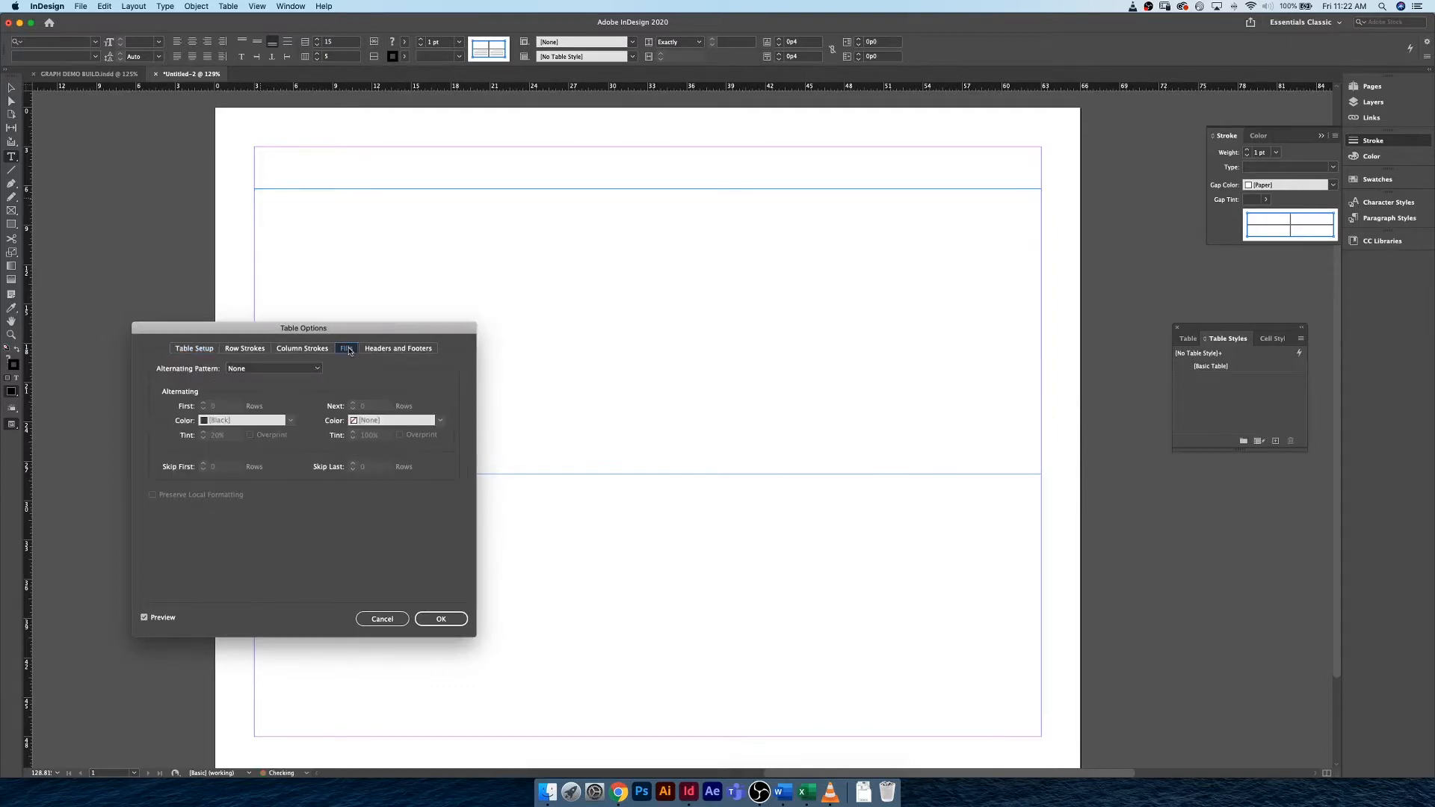
{"action": "left_click", "coordinate": [179, 350]}
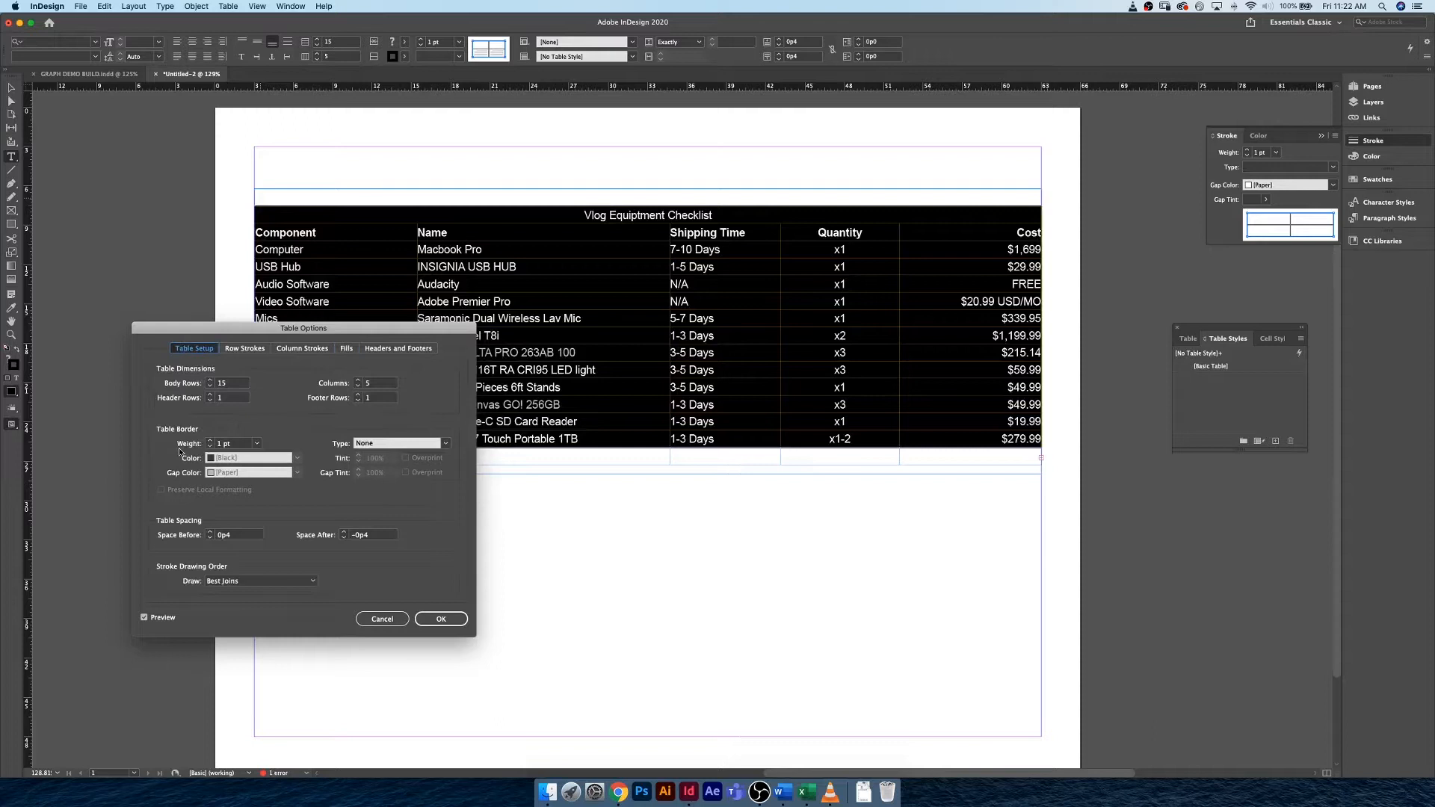
{"action": "left_click", "coordinate": [445, 621]}
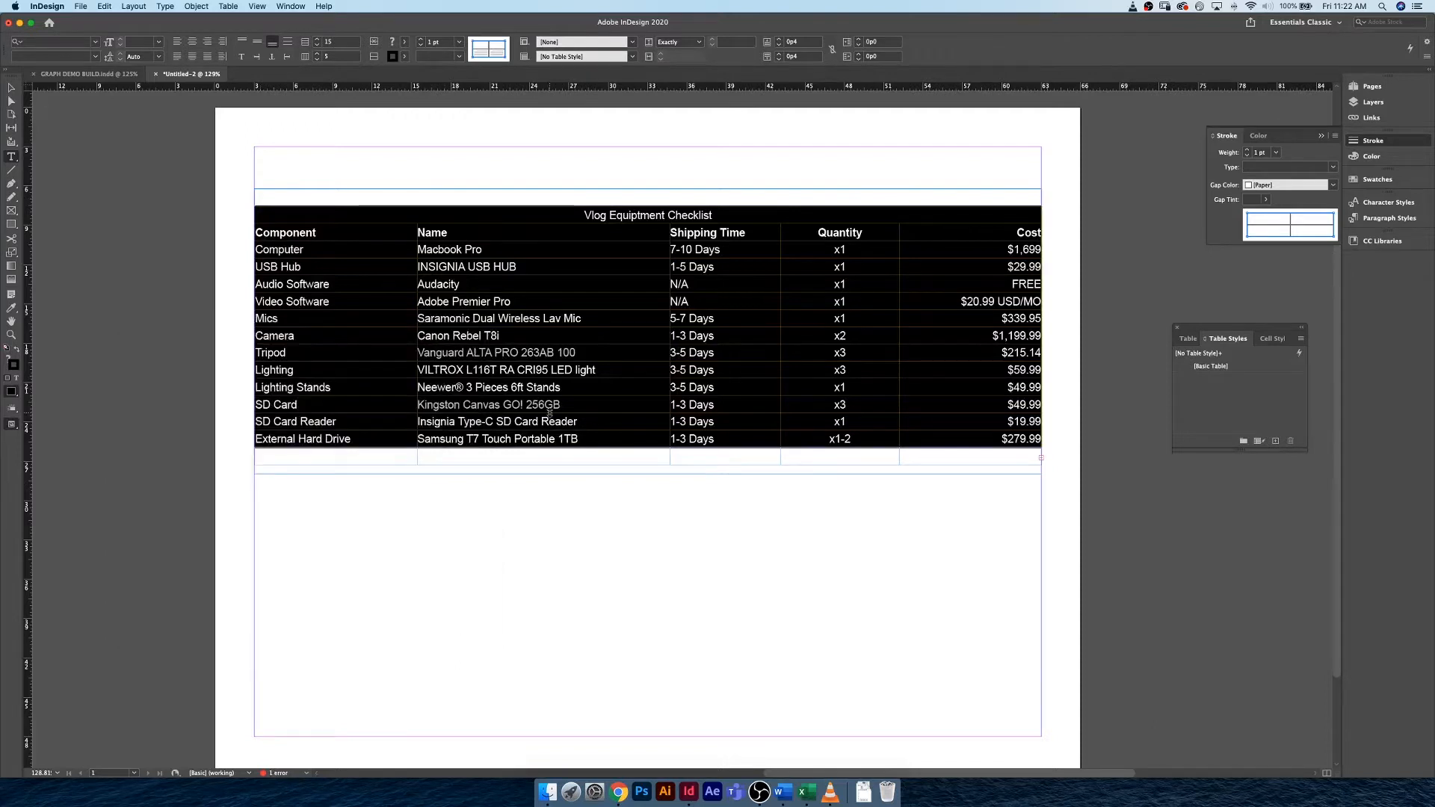
Extend the table's text frame downward to a height of about 24p9 to make room for the footer row.
{"action": "left_click", "coordinate": [482, 244]}
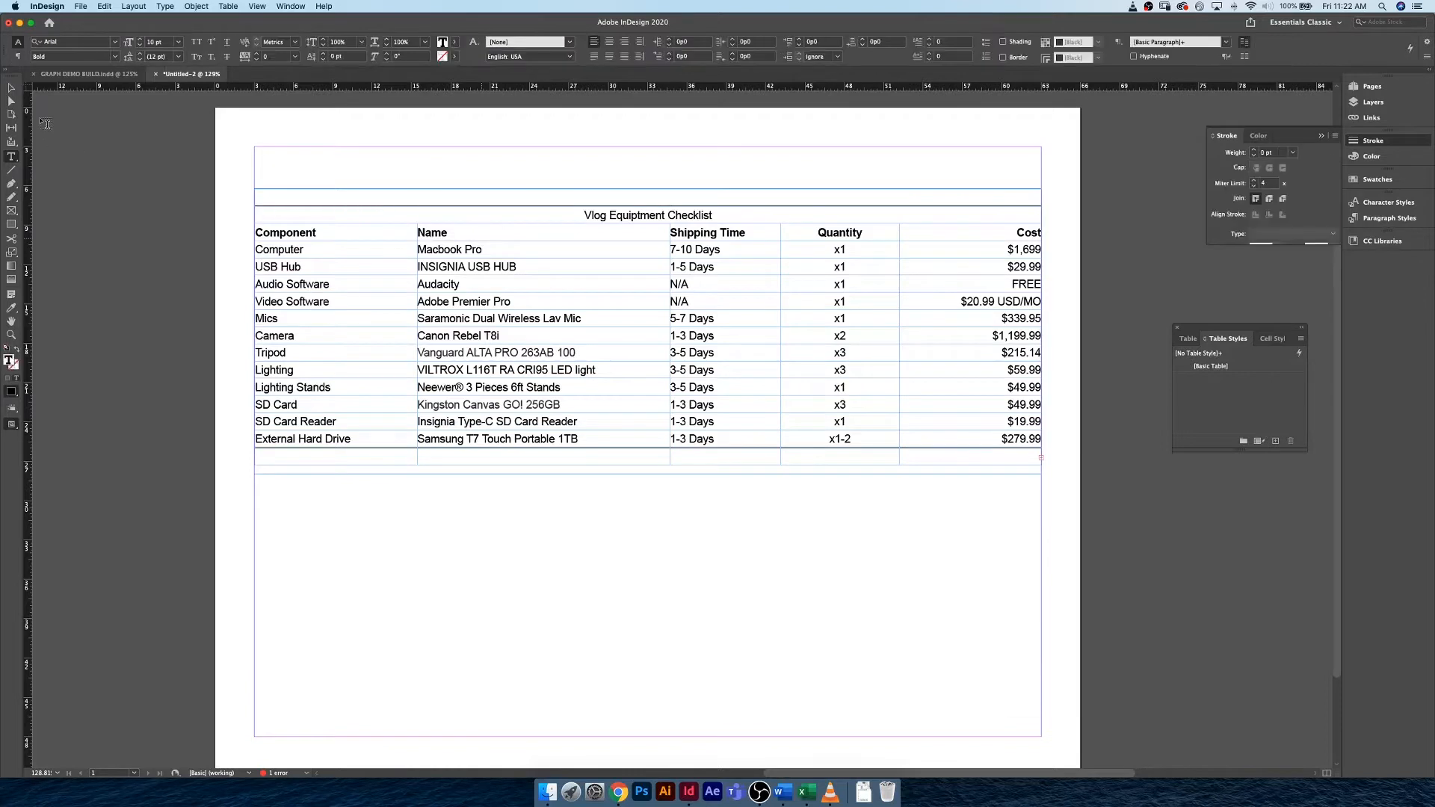
{"action": "left_click", "coordinate": [11, 88]}
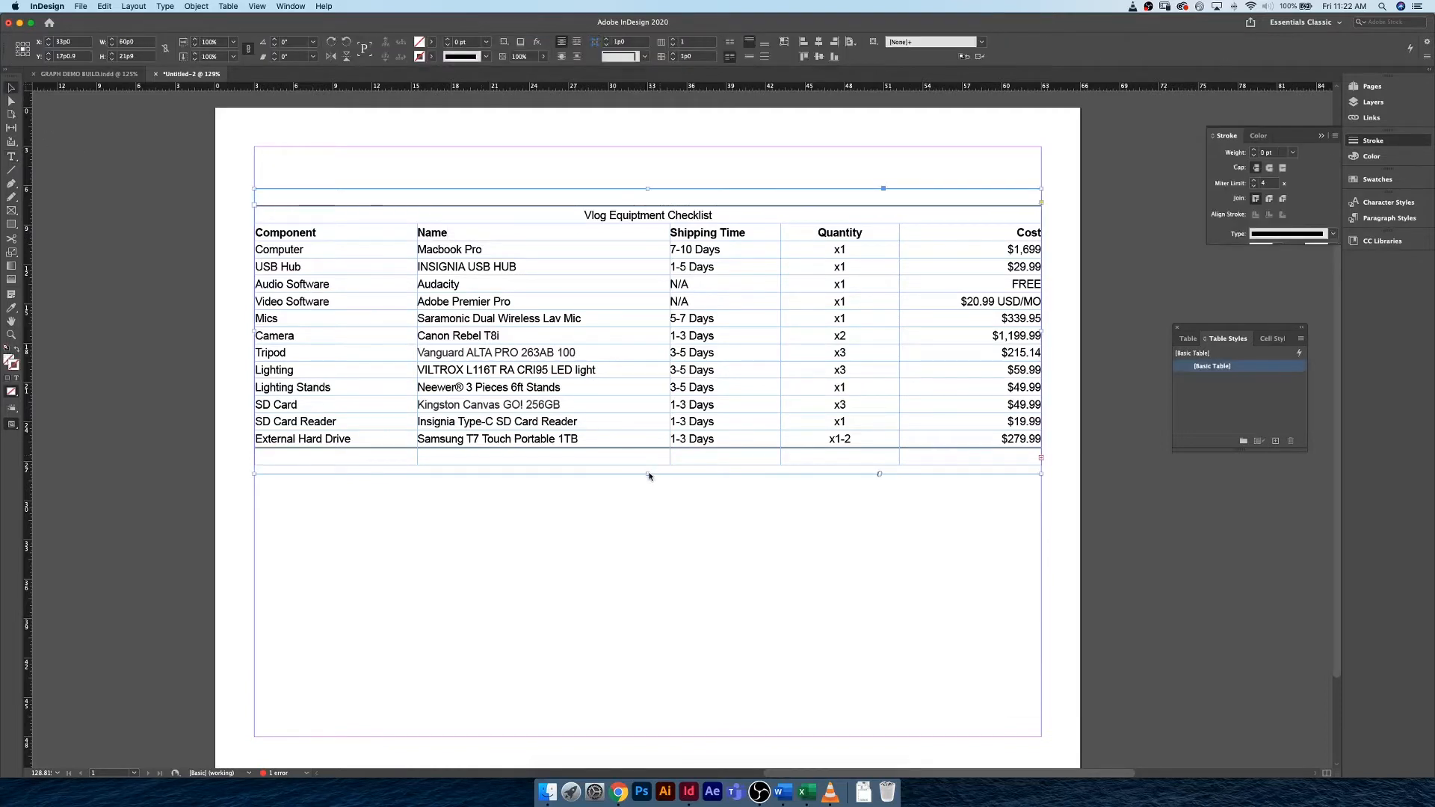
{"action": "mouse_move", "coordinate": [649, 477]}
{"action": "left_mouse_down"}
{"action": "mouse_move", "coordinate": [677, 513]}
{"action": "mouse_move", "coordinate": [698, 515]}
{"action": "mouse_move", "coordinate": [862, 483]}
{"action": "mouse_move", "coordinate": [646, 509]}
{"action": "left_mouse_up"}
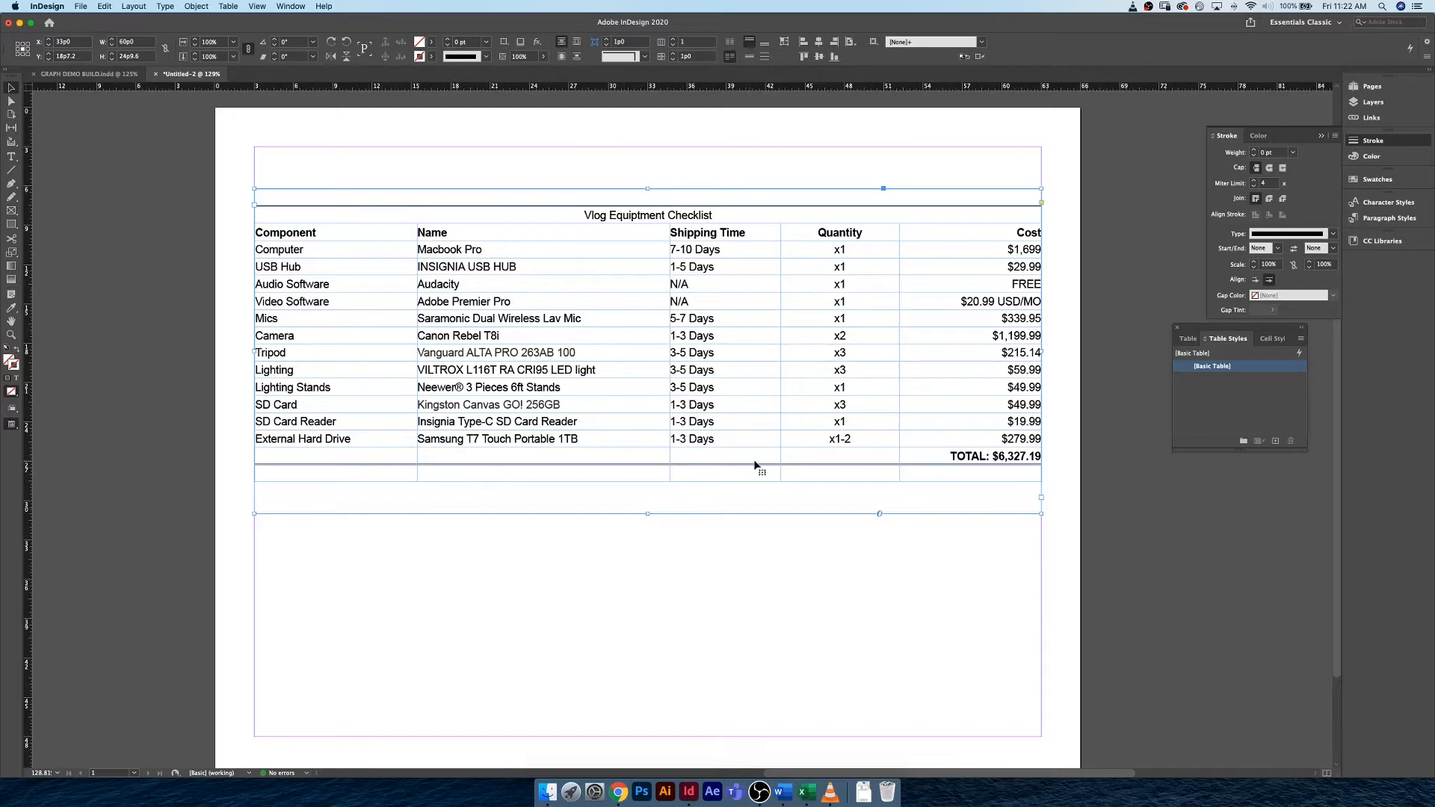
Copy the title "Vlog Equiptment Checklist" from the first body row into the empty header row.
{"action": "triple_click", "coordinate": [592, 217]}
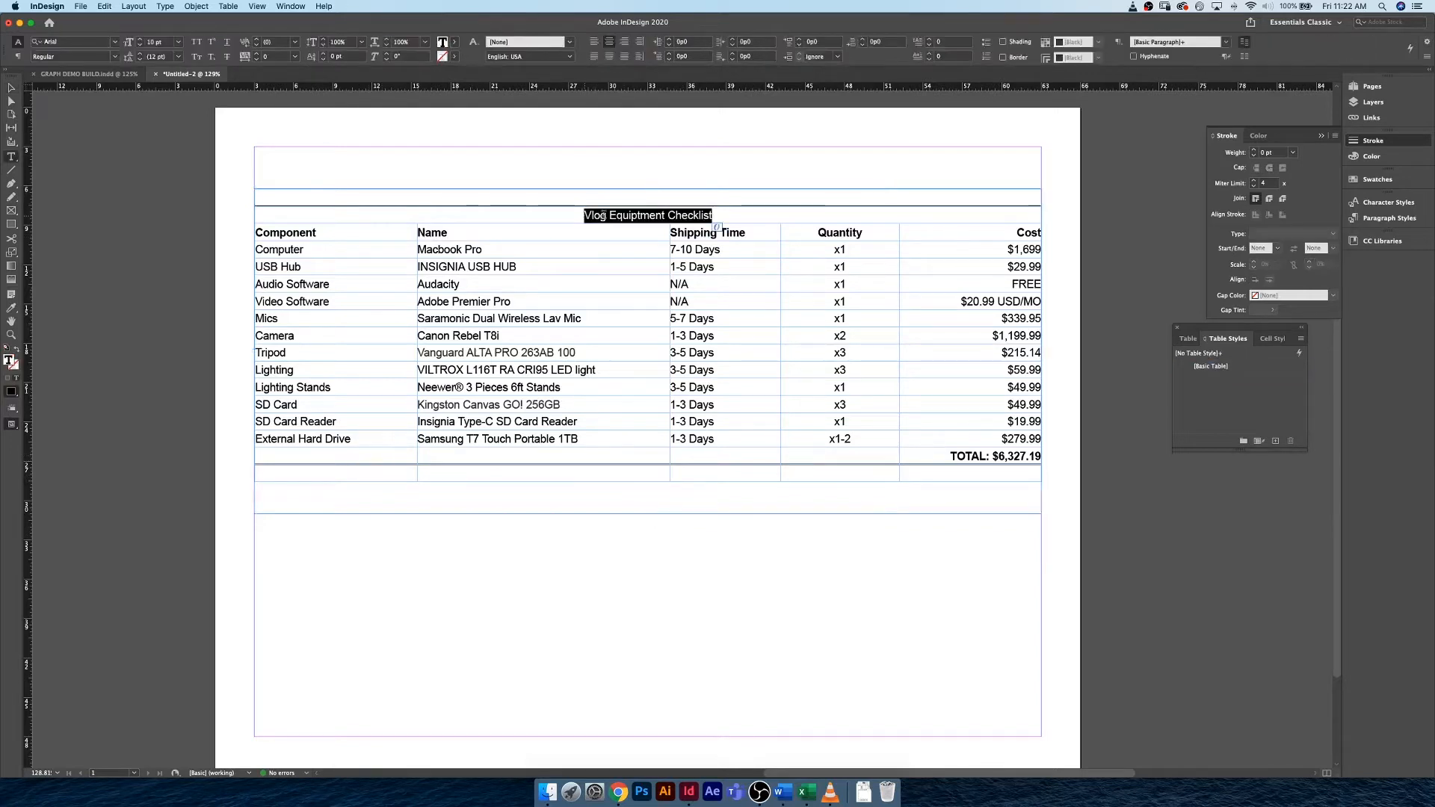
{"action": "double_click", "coordinate": [594, 217]}
{"action": "left_click", "coordinate": [584, 216]}
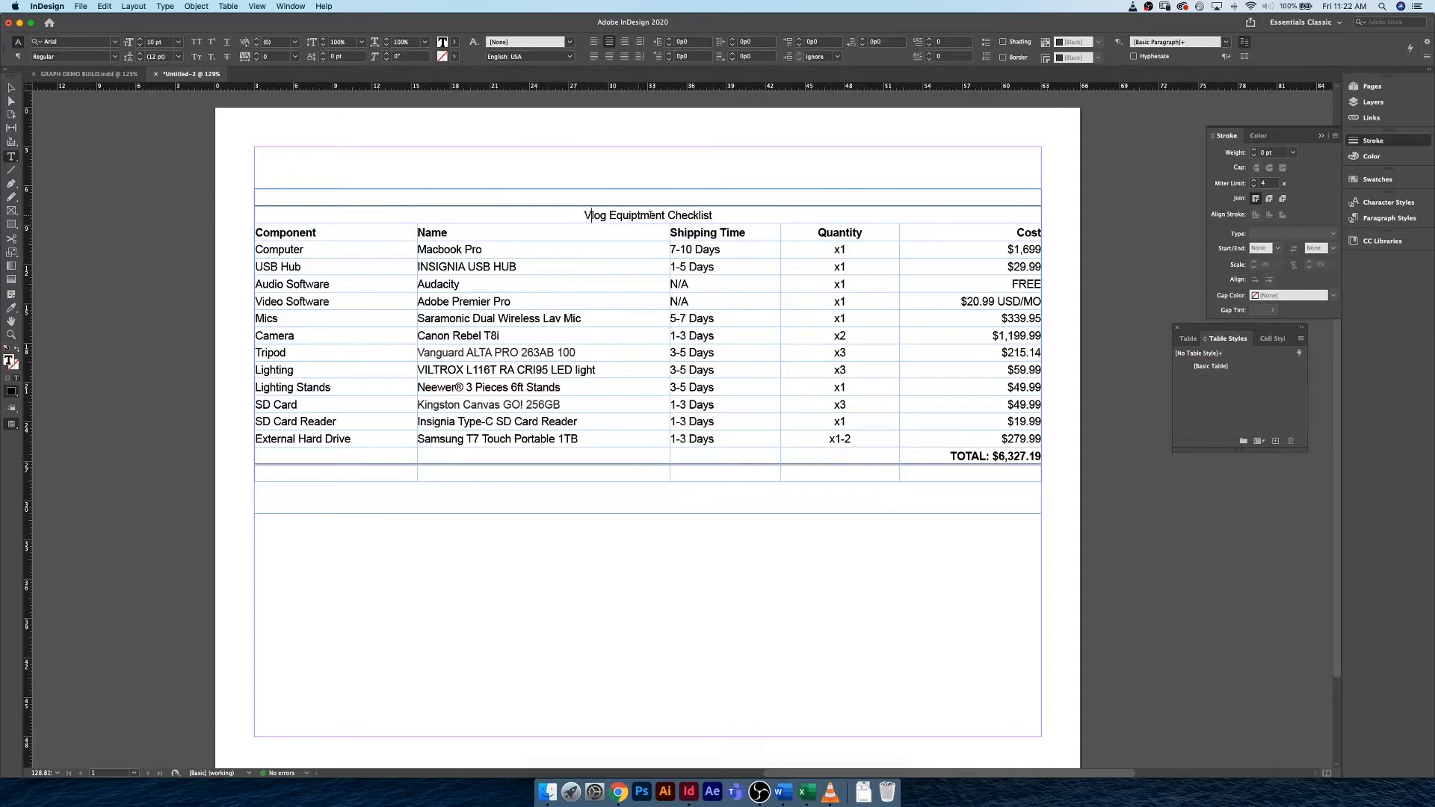
{"action": "left_click_drag", "start_coordinate": [584, 216], "coordinate": [714, 217]}
{"action": "key", "text": "super+c"}
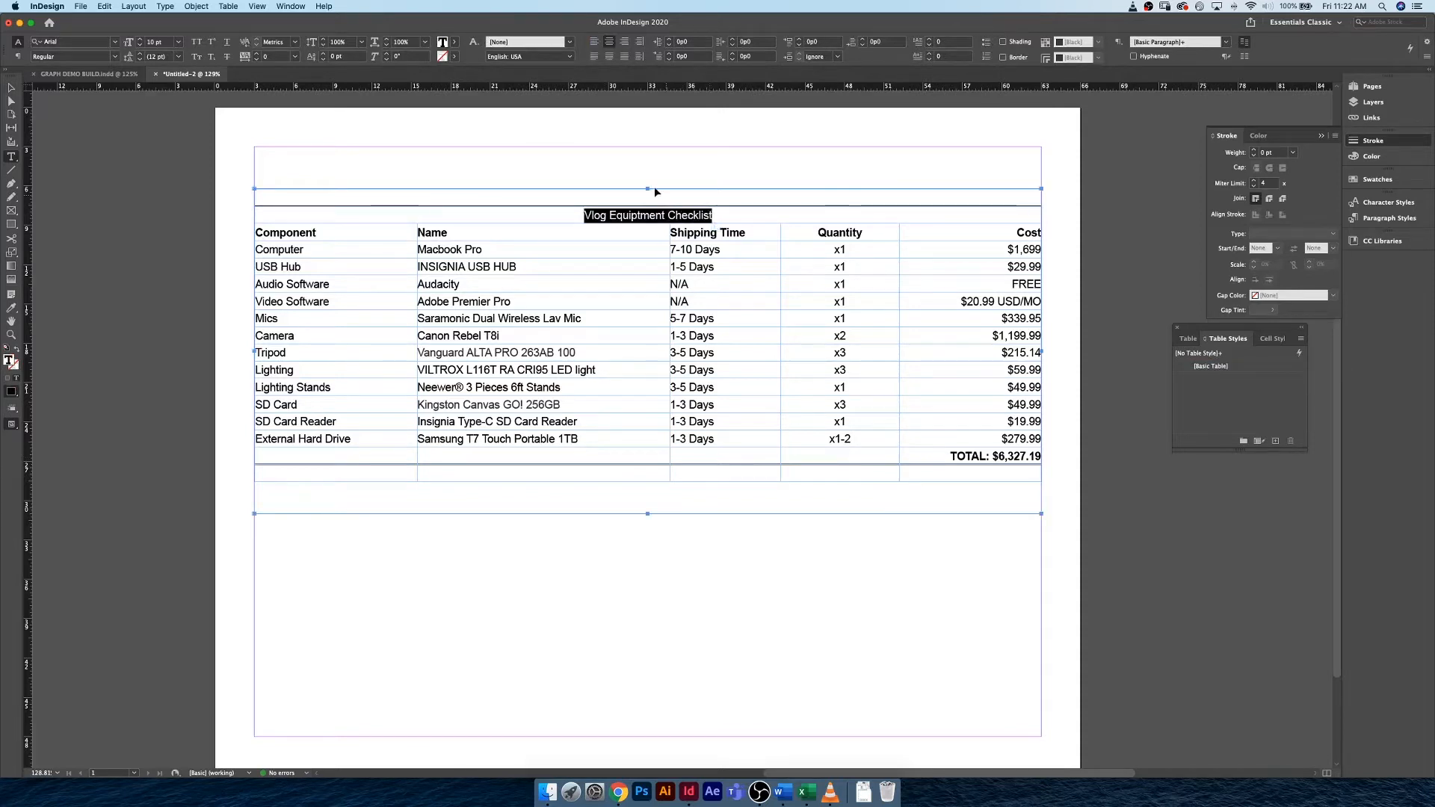
{"action": "left_click", "coordinate": [651, 196]}
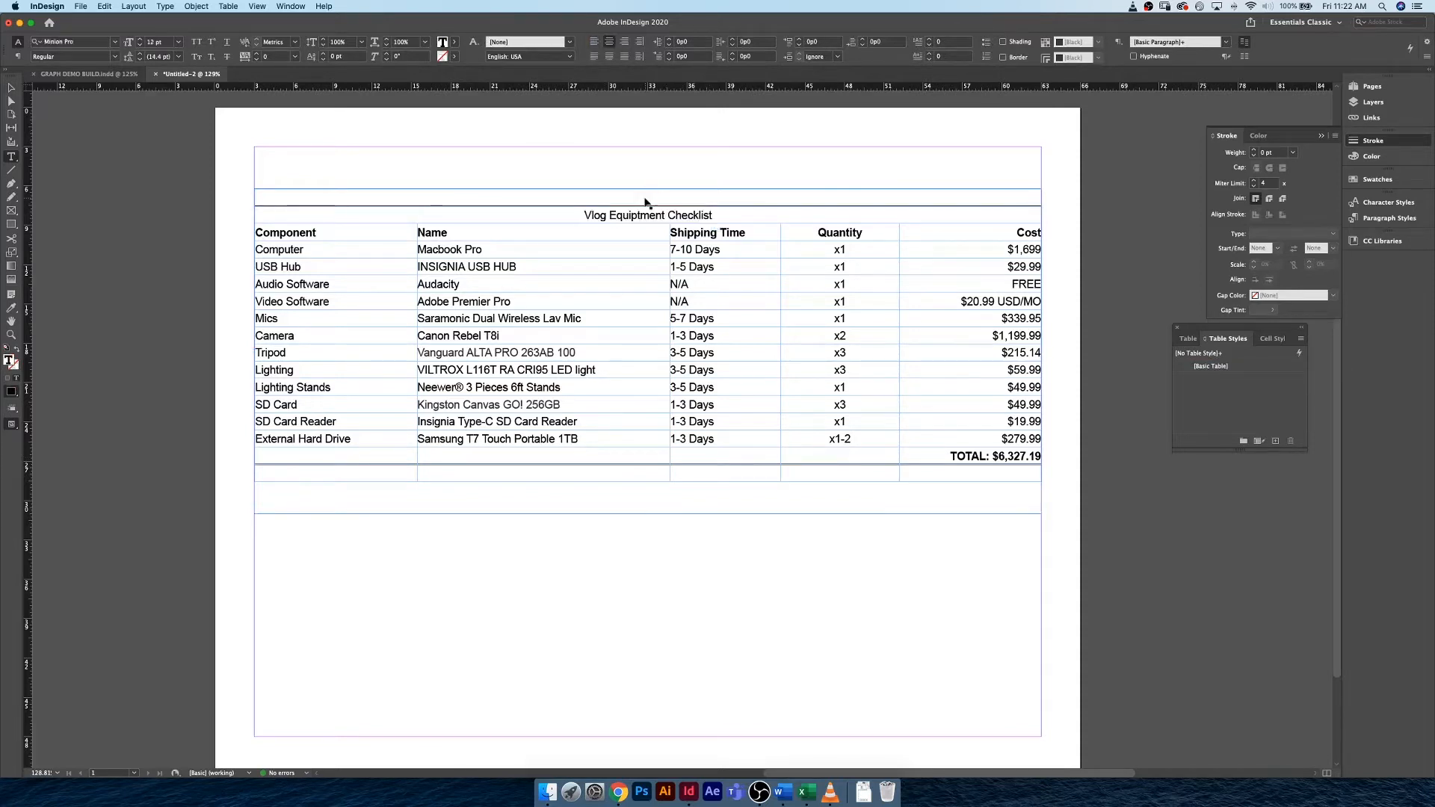
{"action": "key", "text": "super+v"}
{"action": "left_click", "coordinate": [649, 216]}
{"action": "left_click", "coordinate": [11, 88]}
{"action": "left_click", "coordinate": [207, 247]}
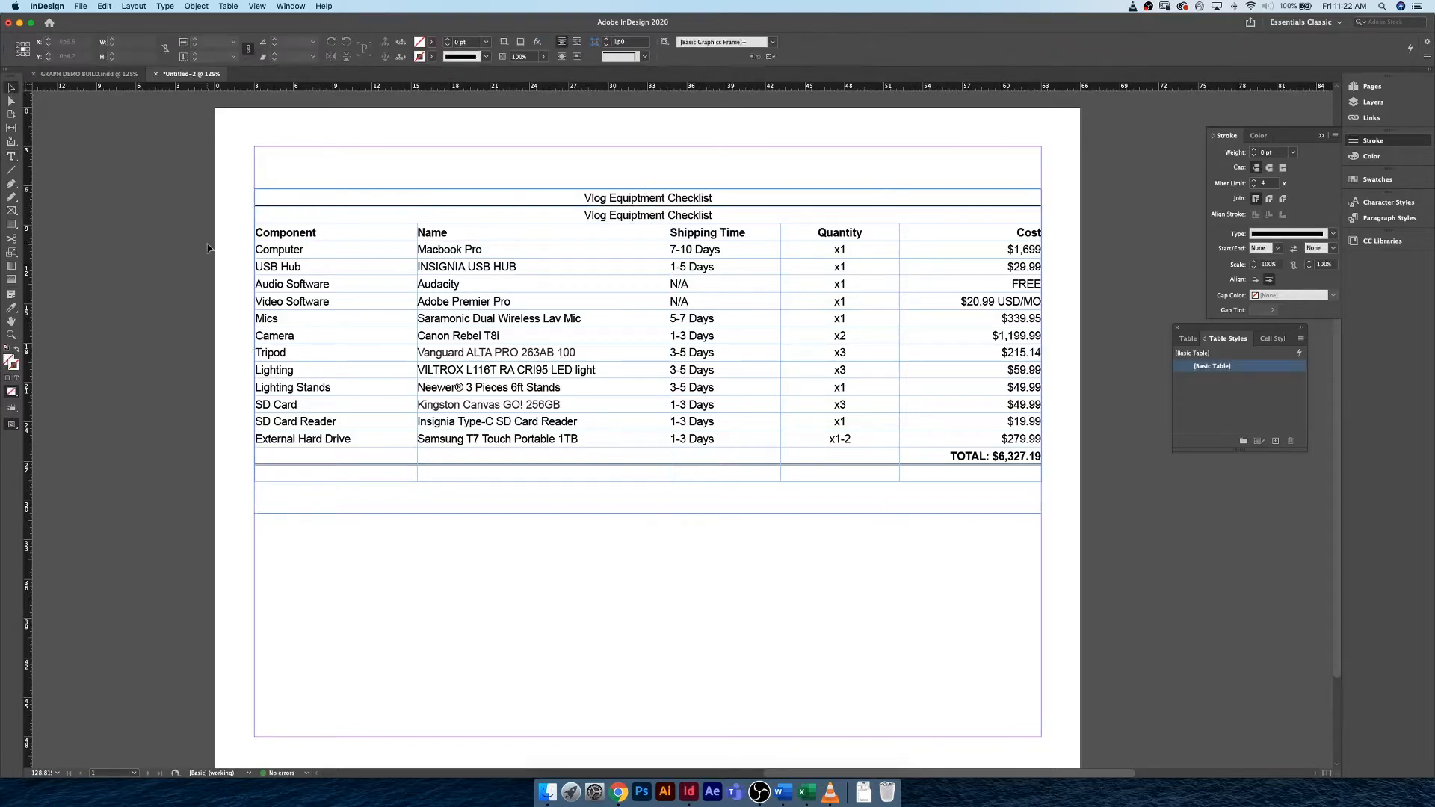
Preview the page without guides and frame edges to check the table's header and border lines.
{"action": "key", "text": "w"}
{"action": "left_click", "coordinate": [510, 222]}
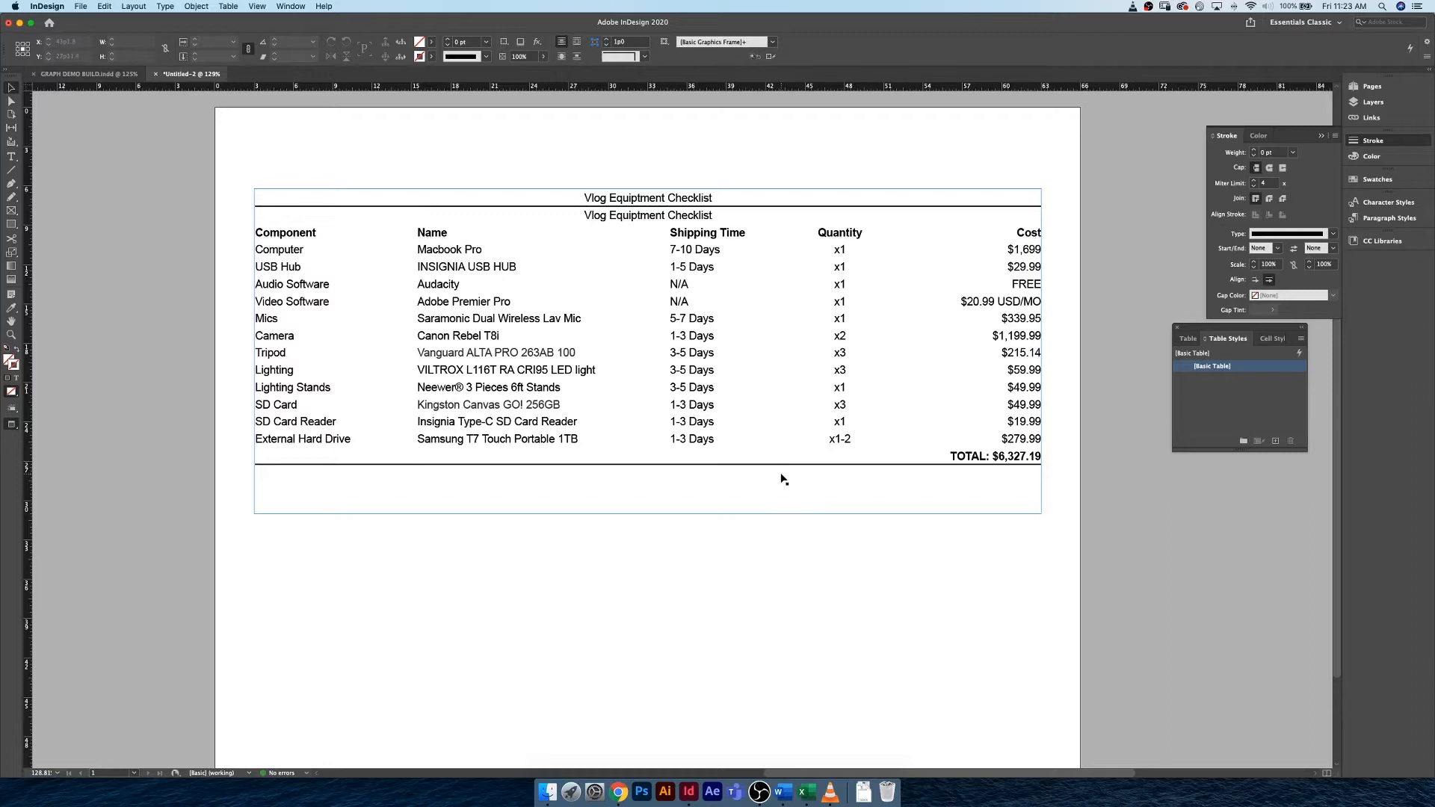
{"action": "left_click", "coordinate": [651, 219]}
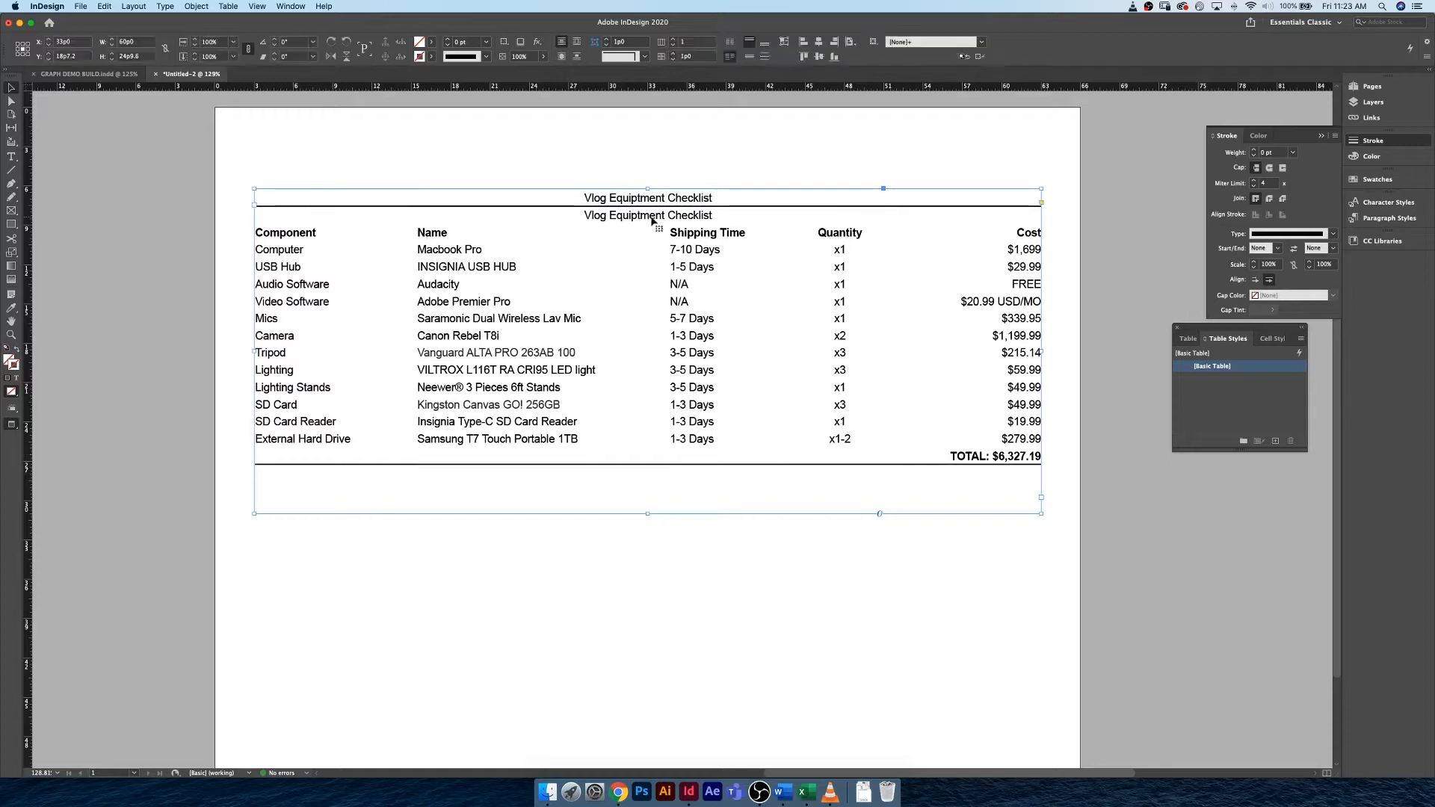
{"action": "double_click", "coordinate": [652, 219]}
{"action": "right_click", "coordinate": [159, 160]}
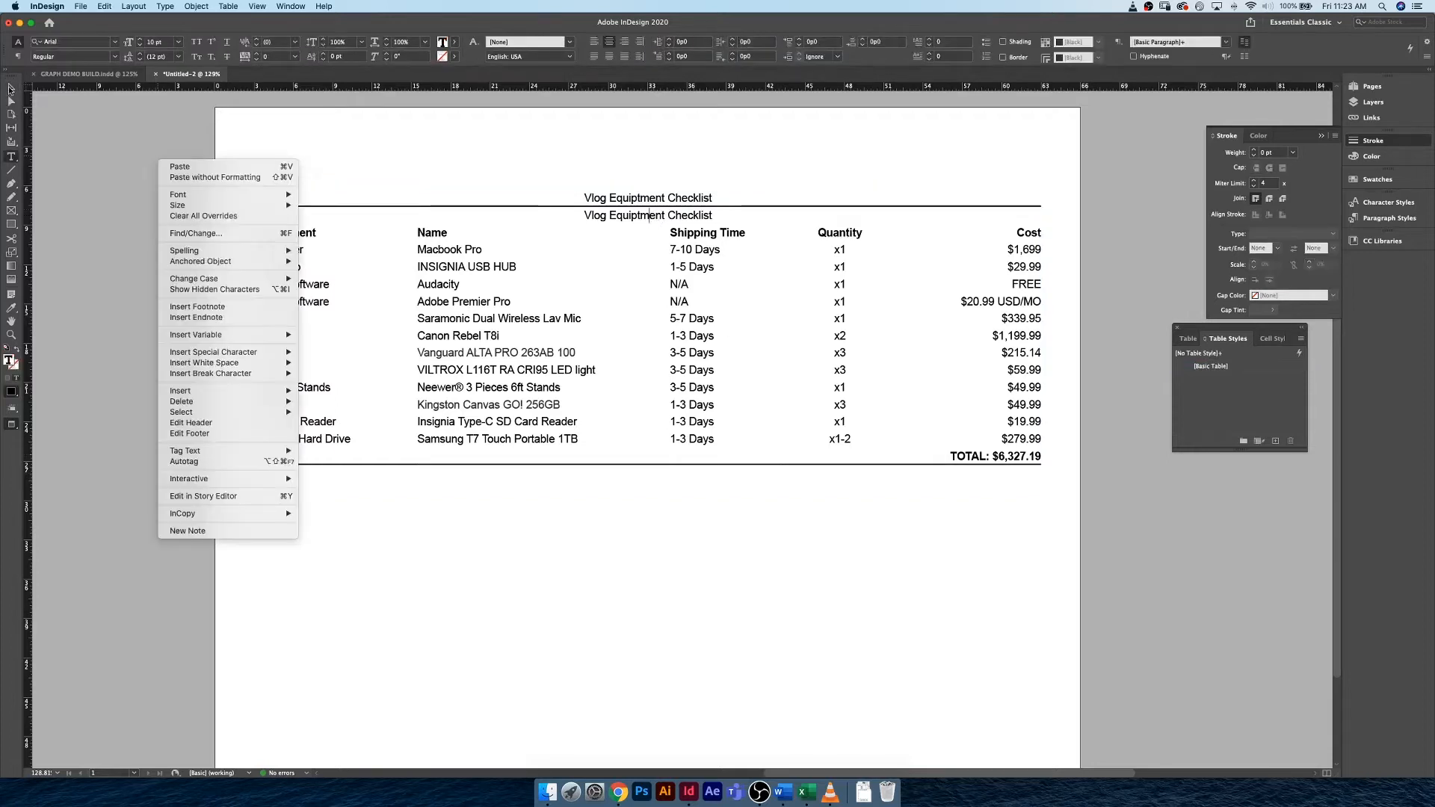
{"action": "left_click", "coordinate": [12, 89]}
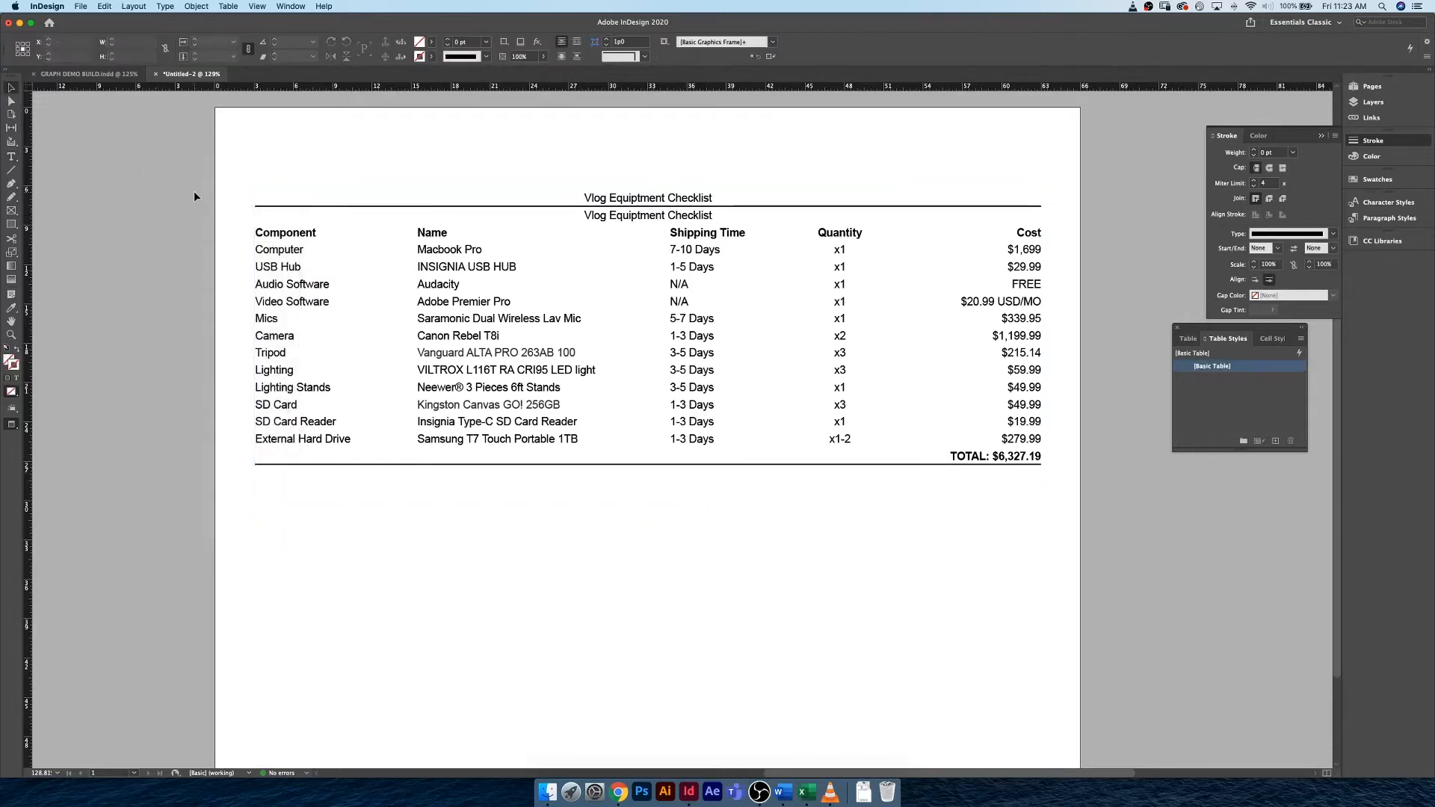
{"action": "key", "text": "Escape"}
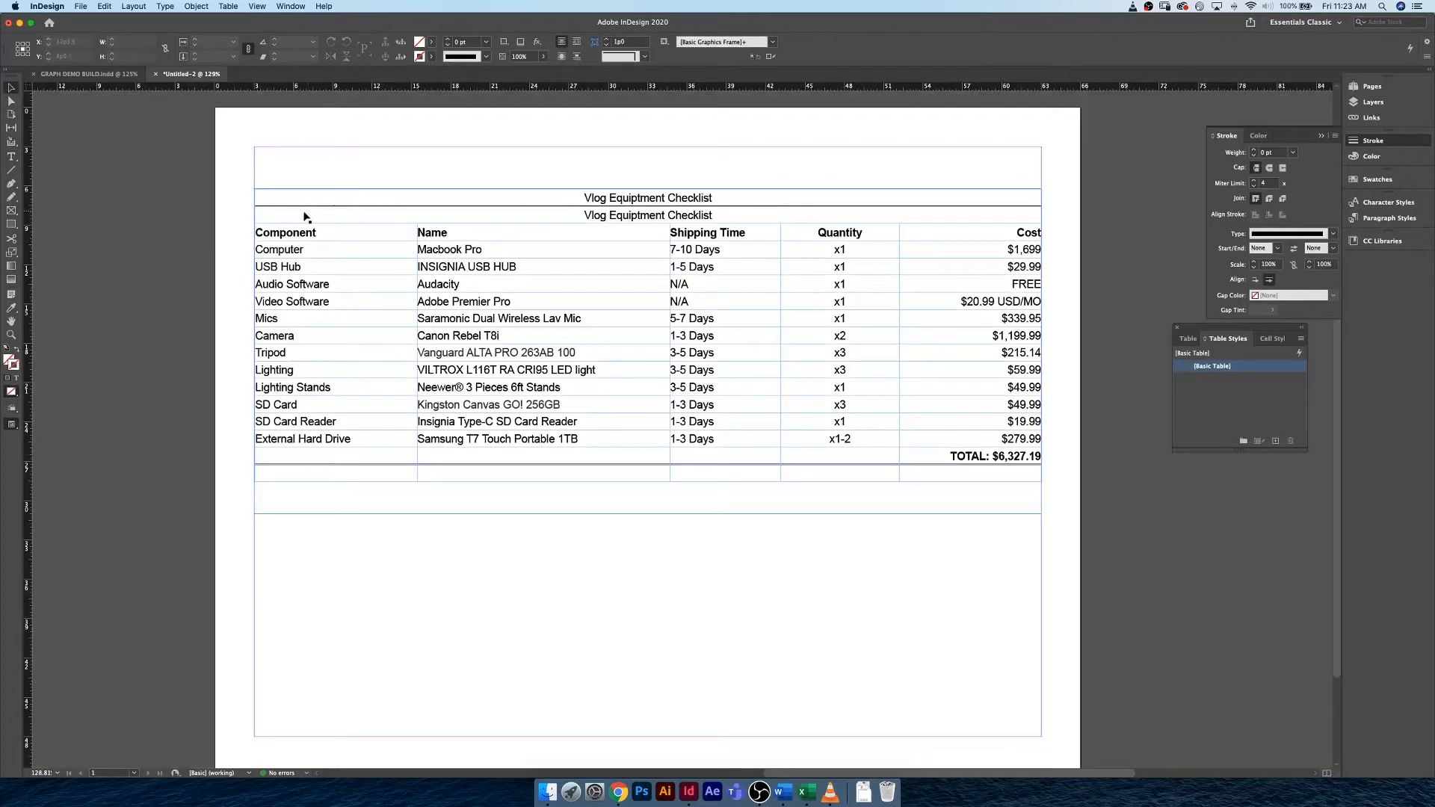
Delete the duplicate title row directly below the header row.
{"action": "left_click", "coordinate": [302, 212]}
{"action": "double_click", "coordinate": [289, 217]}
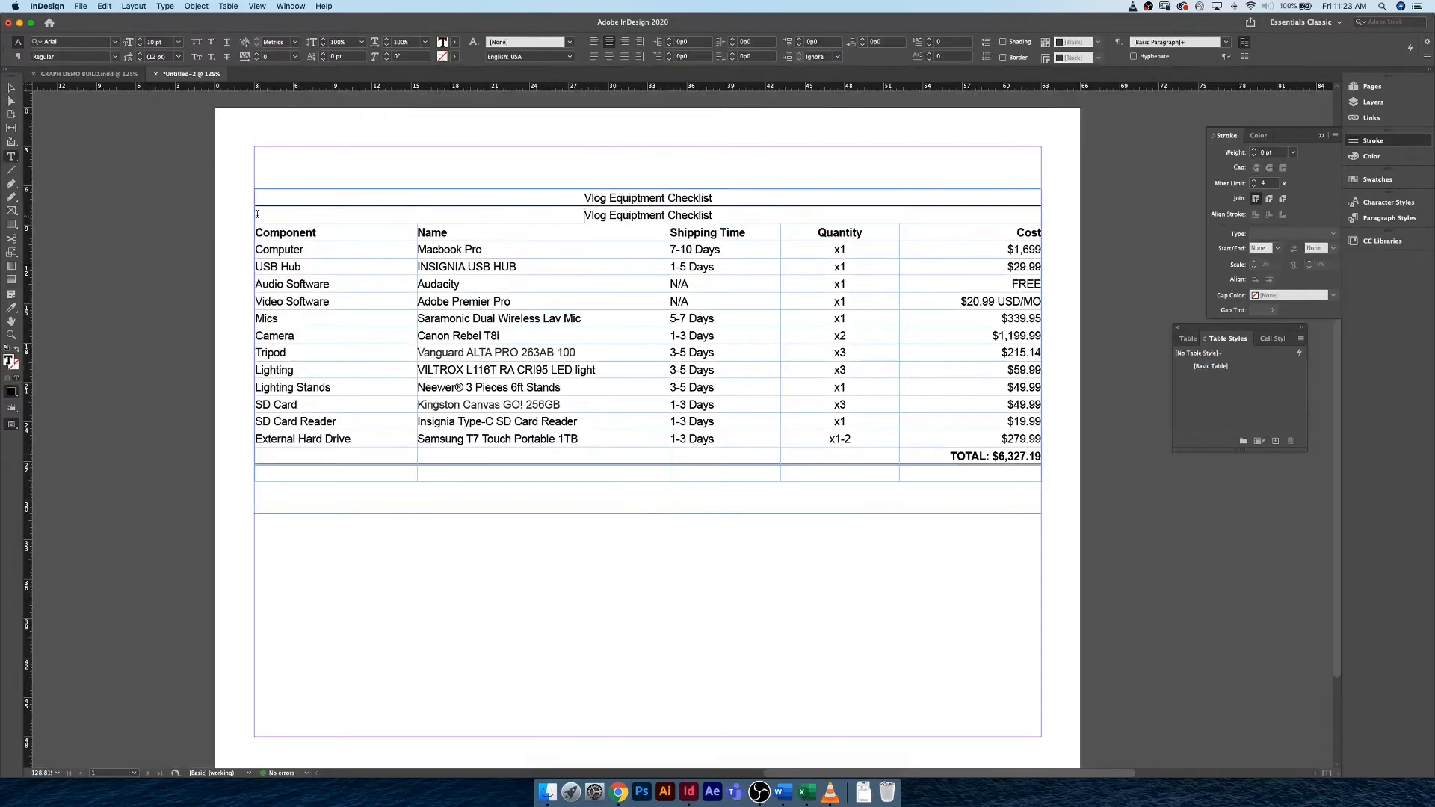
{"action": "left_click", "coordinate": [250, 215]}
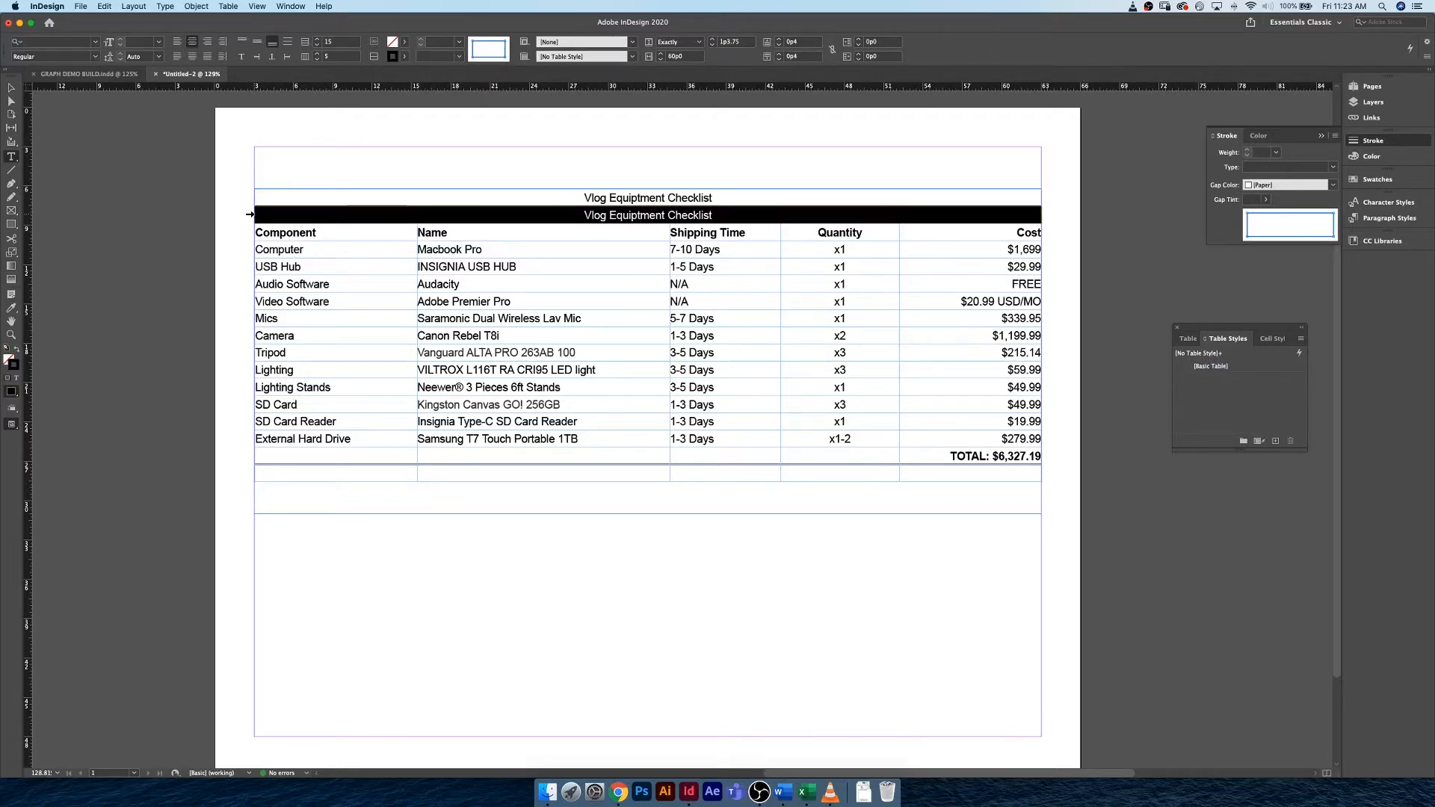
{"action": "right_click", "coordinate": [264, 216]}
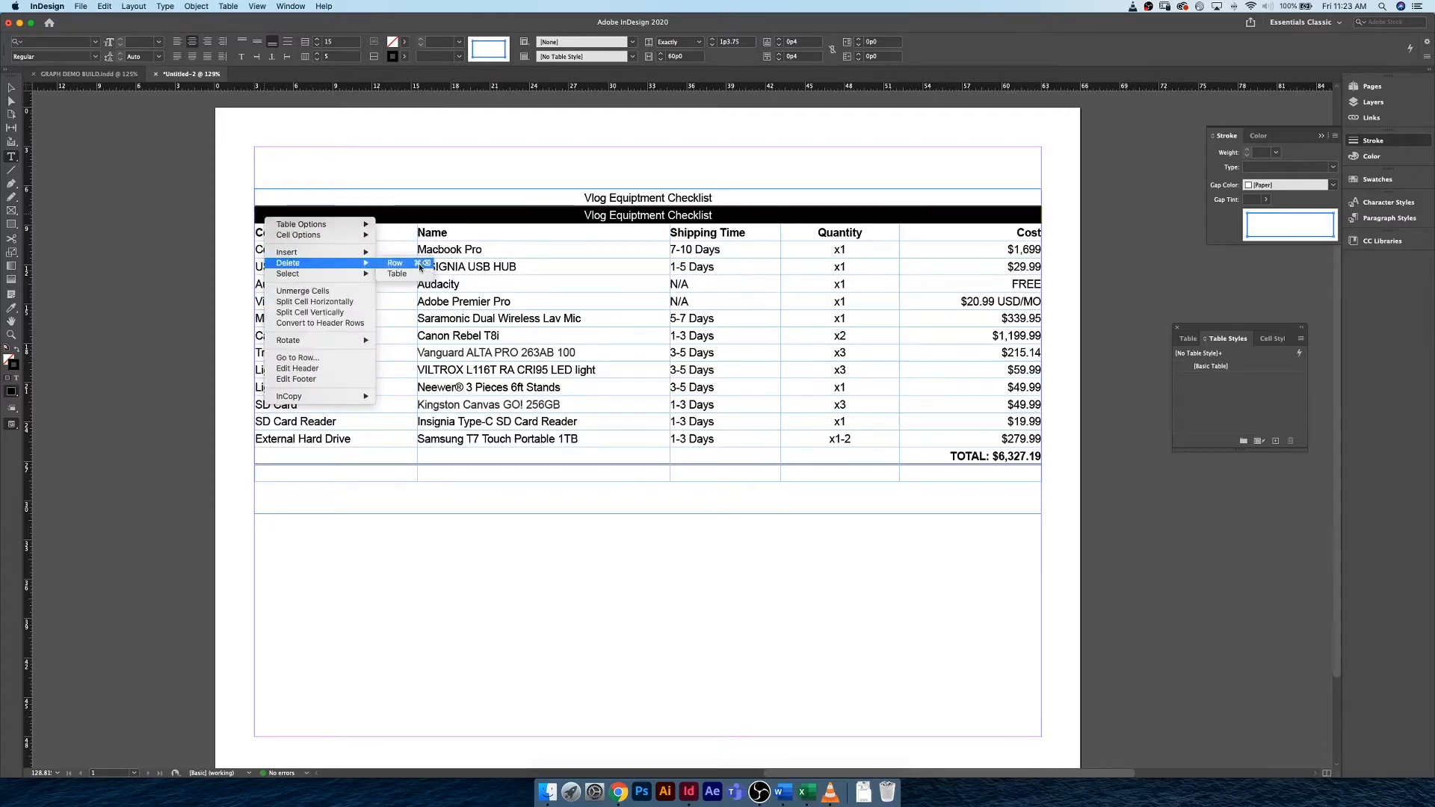
{"action": "left_click", "coordinate": [397, 217]}
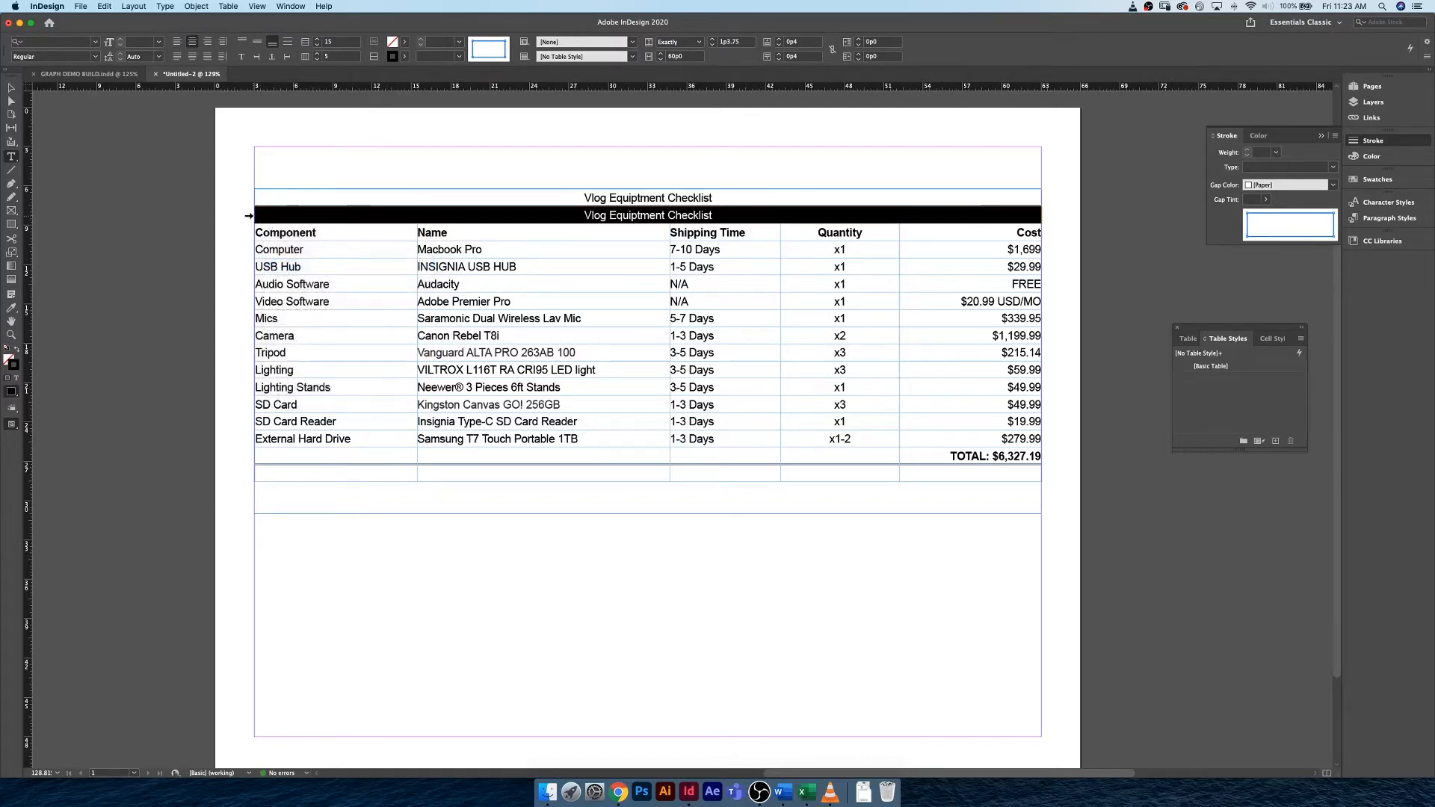
{"action": "key", "text": "super+BackSpace"}
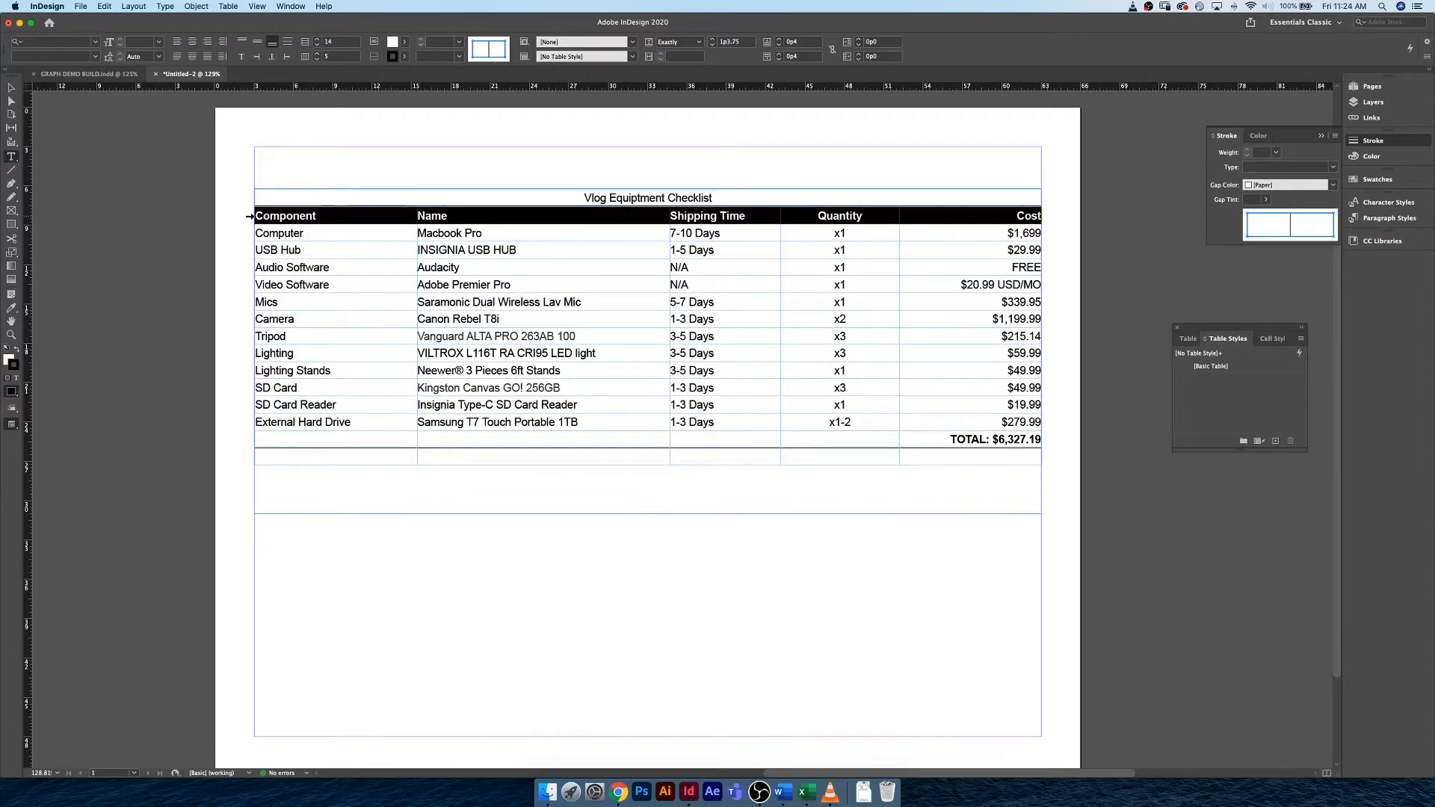
Copy the "TOTAL: $6,327.19" text from the last body row into the last cell of the empty footer row.
{"action": "double_click", "coordinate": [957, 439]}
{"action": "left_click", "coordinate": [1037, 439], "text": "shift"}
{"action": "key", "text": "cmd+c"}
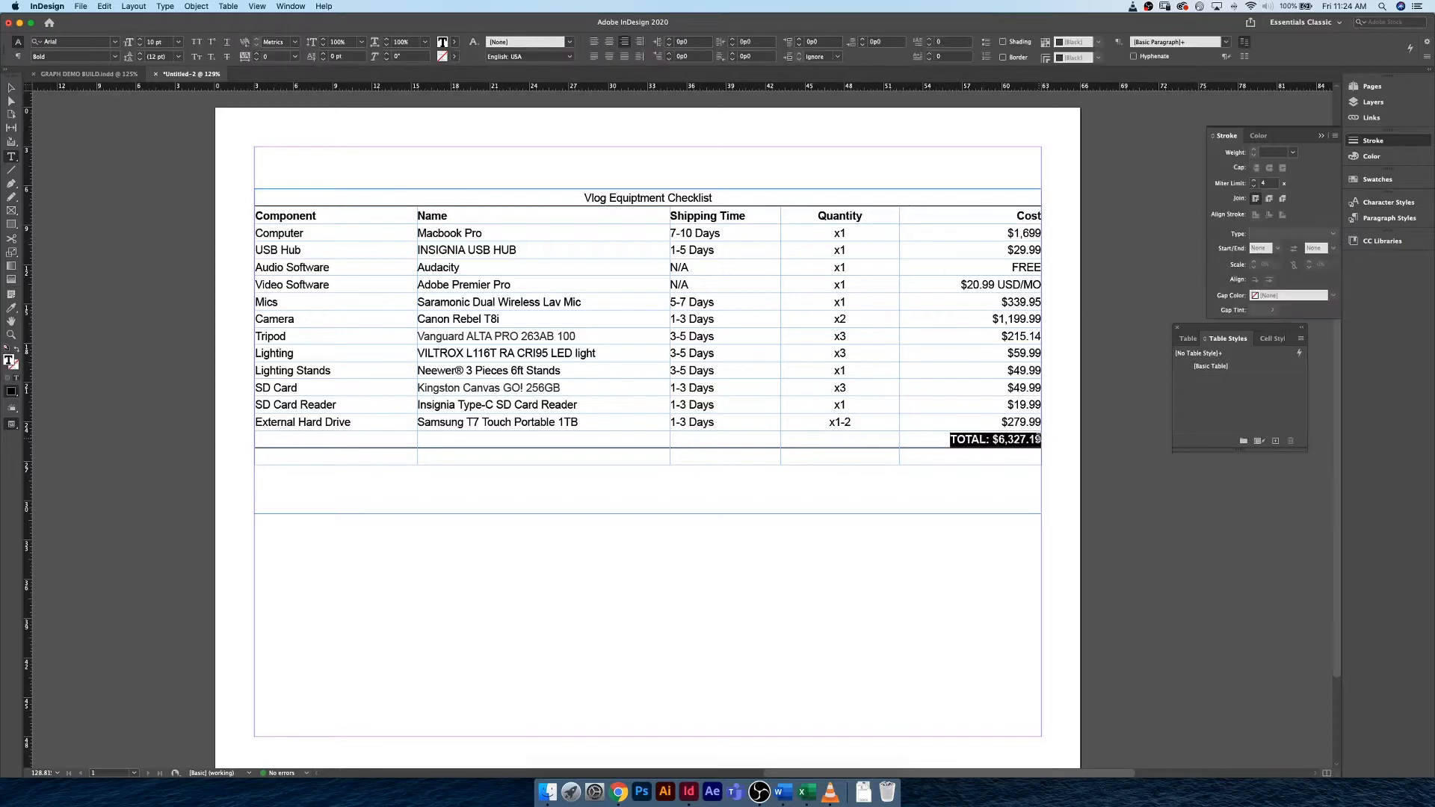
{"action": "left_click", "coordinate": [996, 455]}
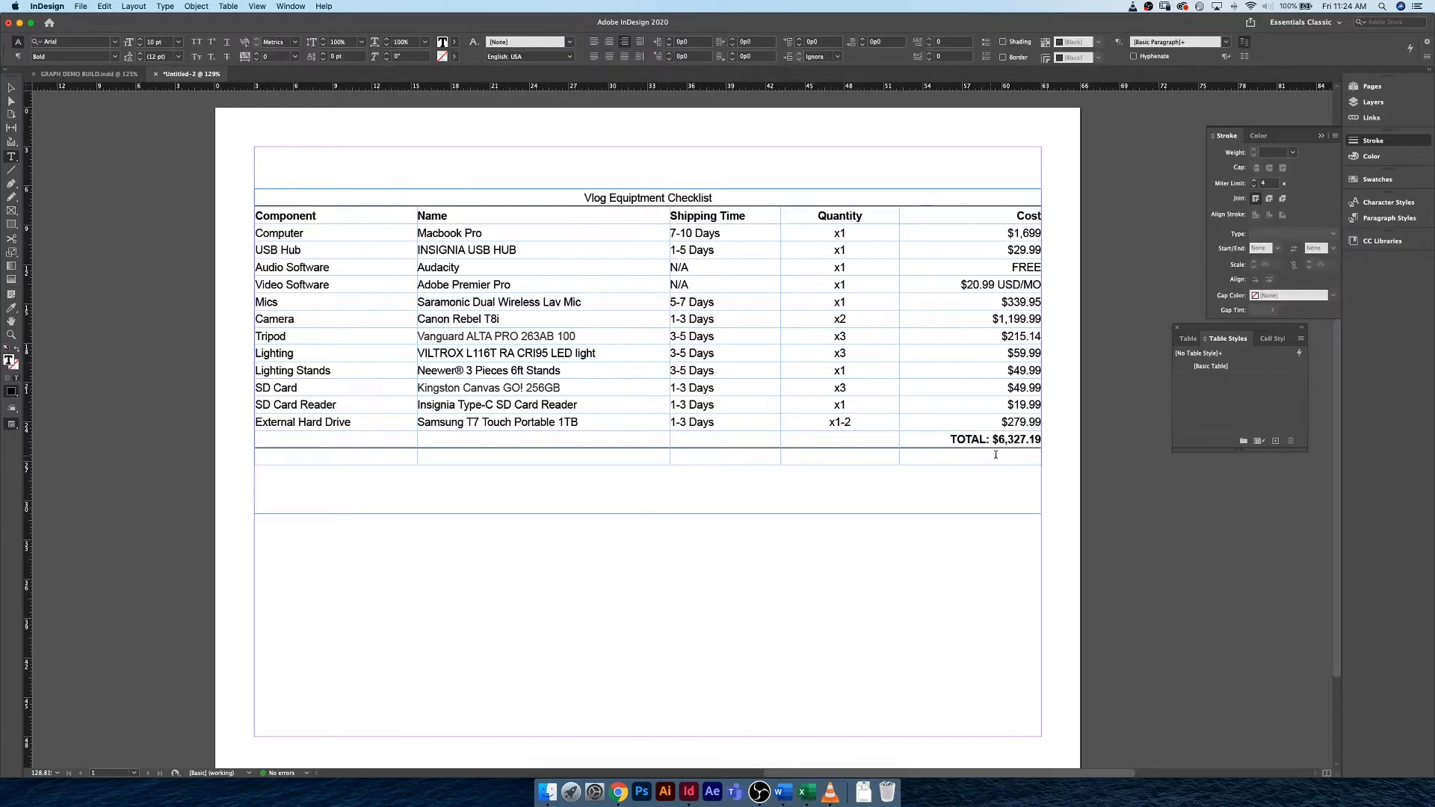
{"action": "key", "text": "cmd+v"}
Delete the duplicate total row directly above the footer row.
{"action": "left_click", "coordinate": [252, 439]}
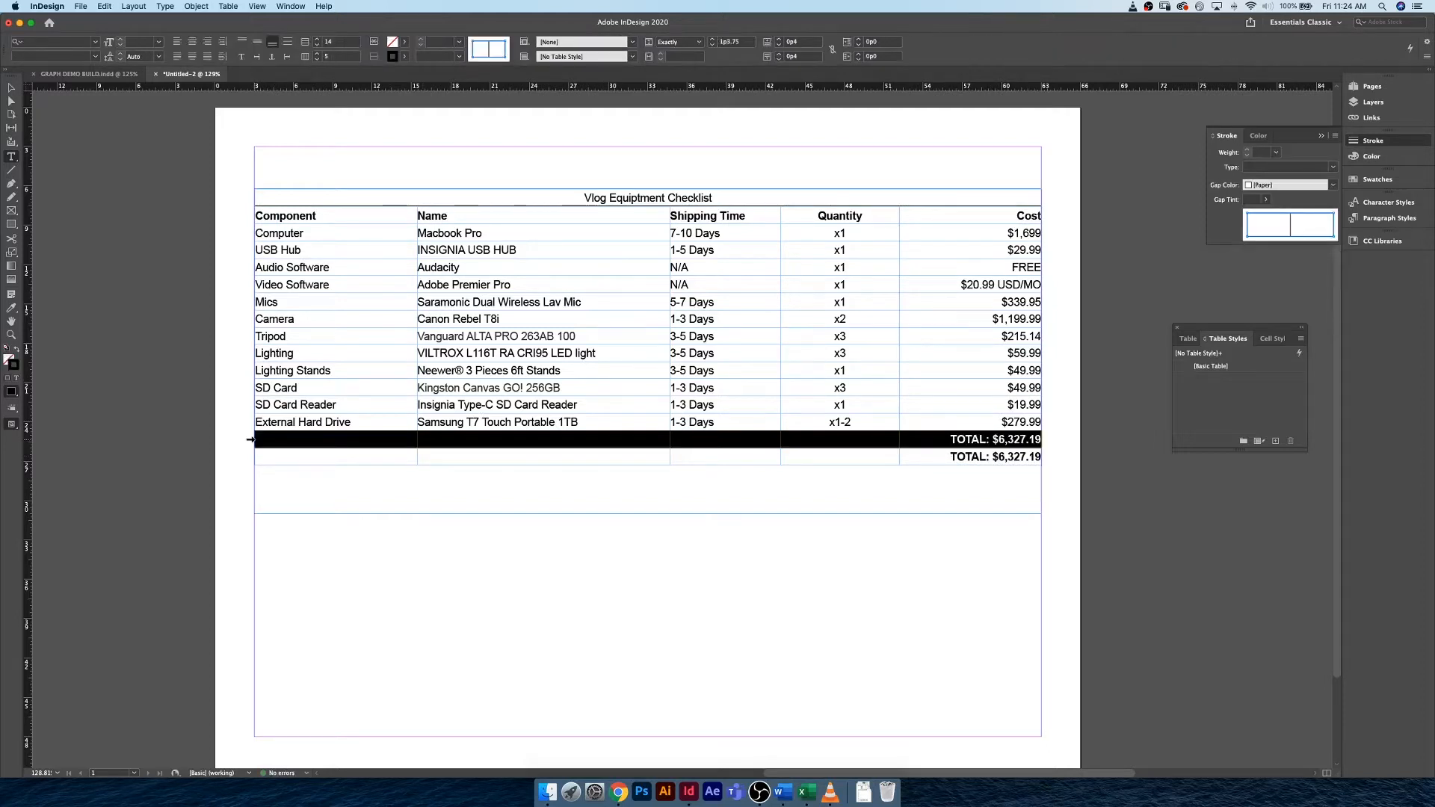
{"action": "key", "text": "cmd+BackSpace"}
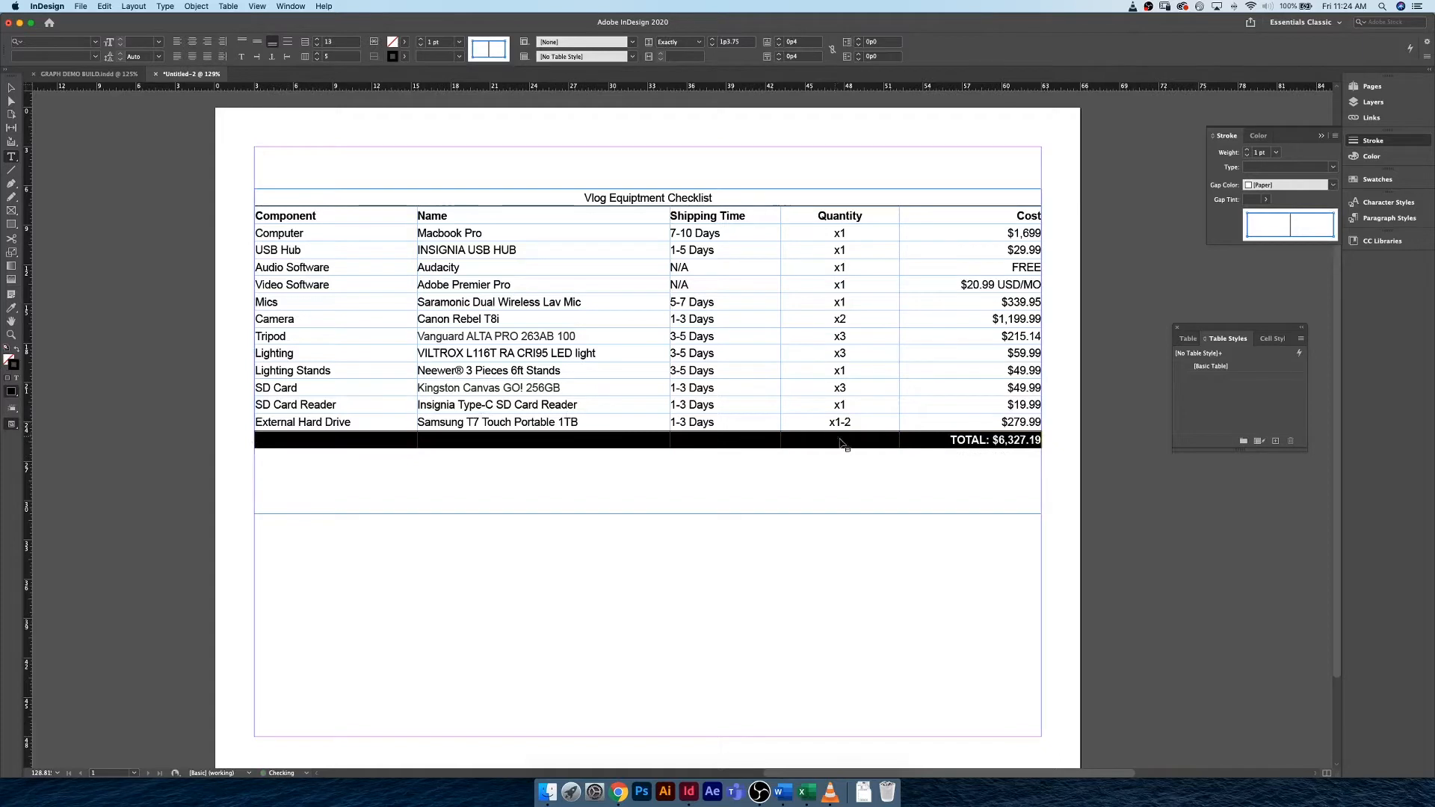
{"action": "left_click", "coordinate": [972, 440]}
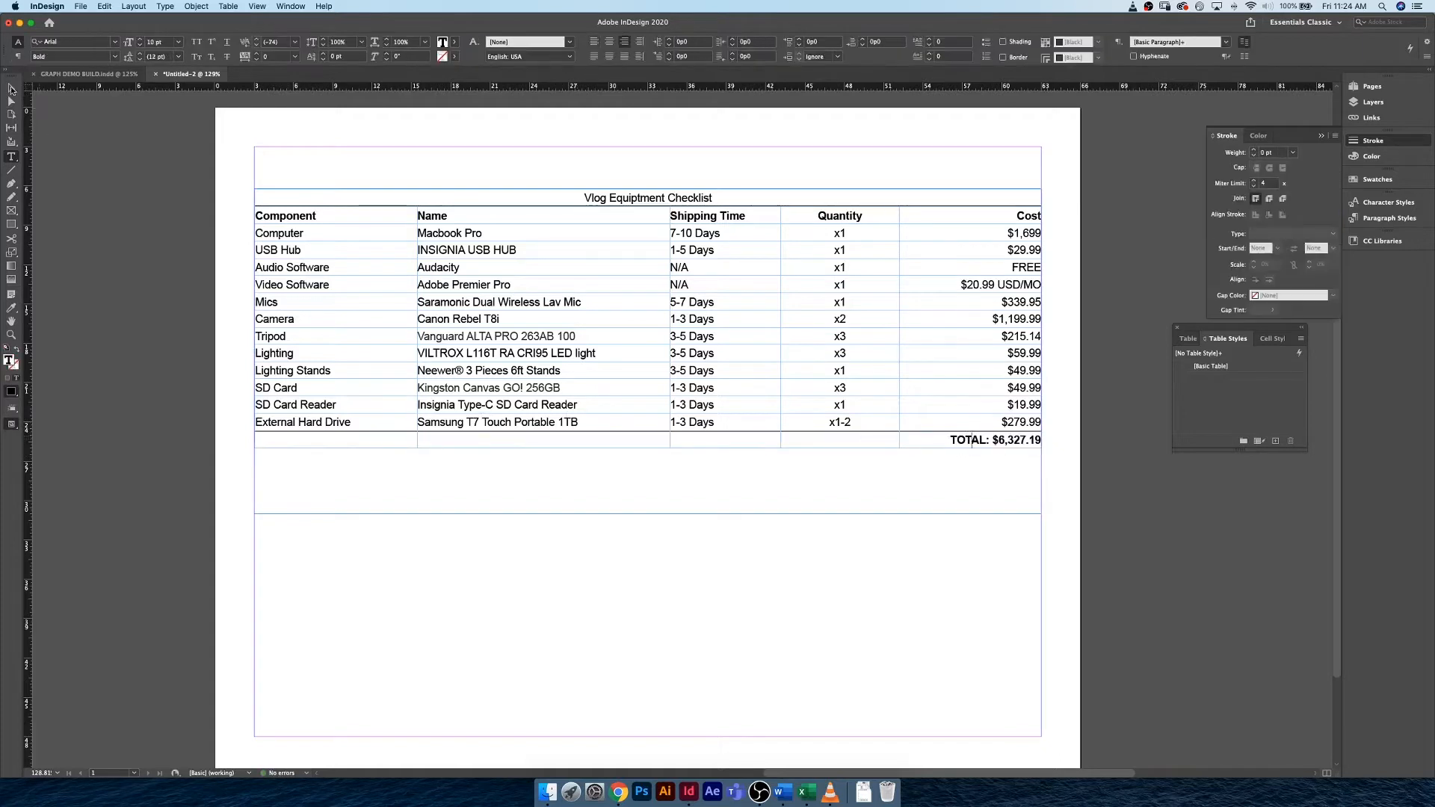
Preview the page without guides and frame edges to check the table with its header and footer rows.
{"action": "left_click", "coordinate": [11, 89]}
{"action": "left_click", "coordinate": [68, 143]}
{"action": "key", "text": "w"}
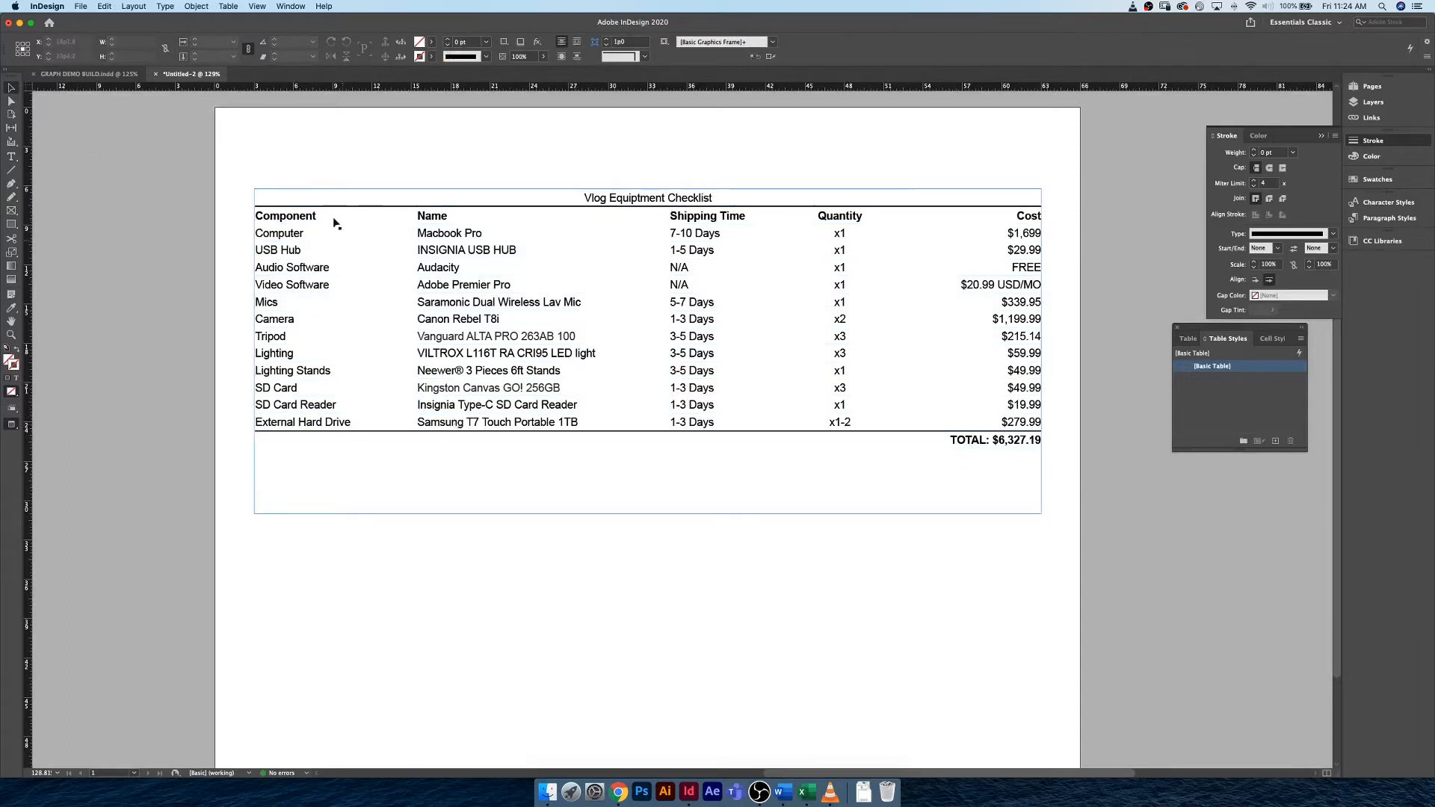
Give the whole table a 1 pt solid black outer border, keeping Best Joins as the stroke drawing order.
{"action": "left_click", "coordinate": [260, 198]}
{"action": "key", "text": "t"}
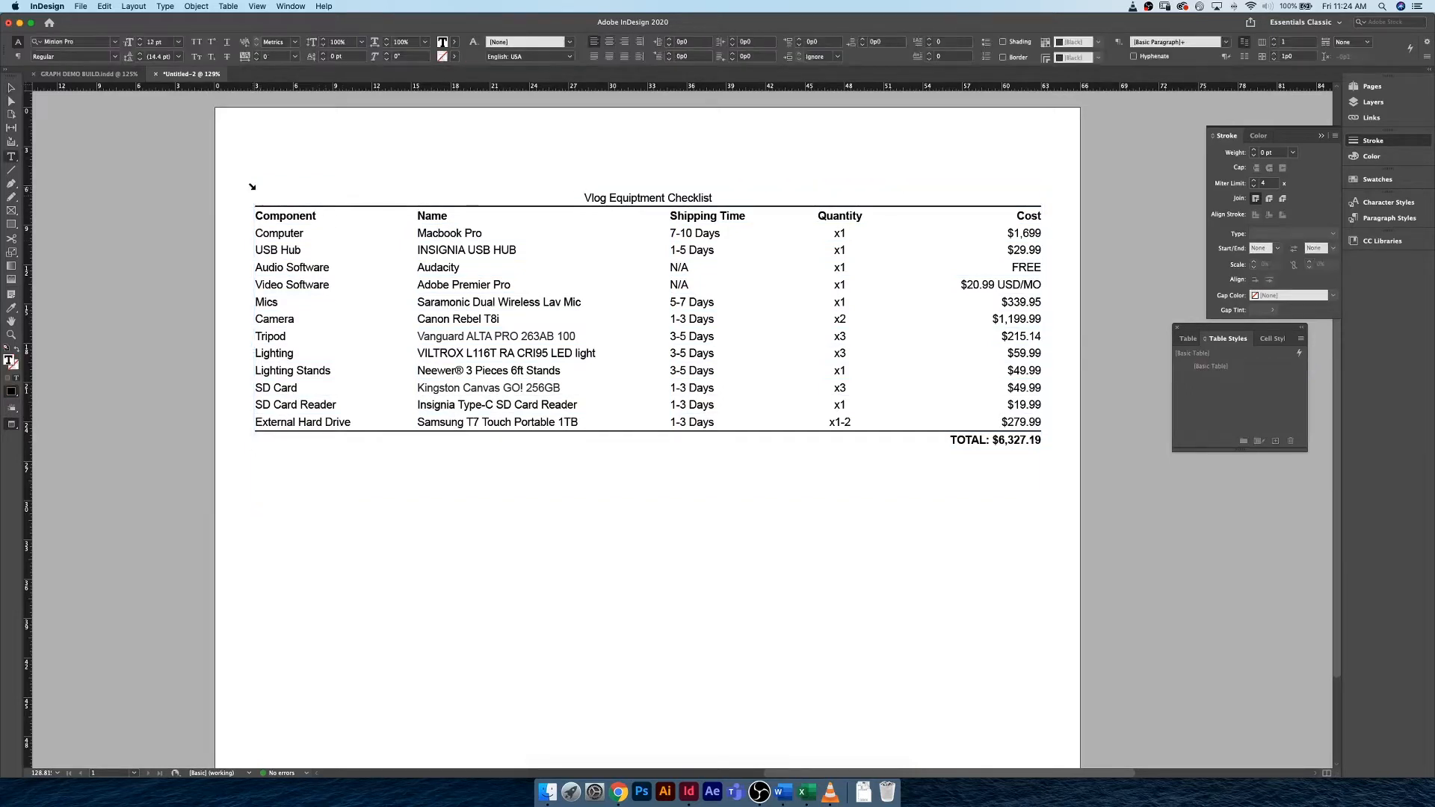
{"action": "left_click", "coordinate": [252, 187]}
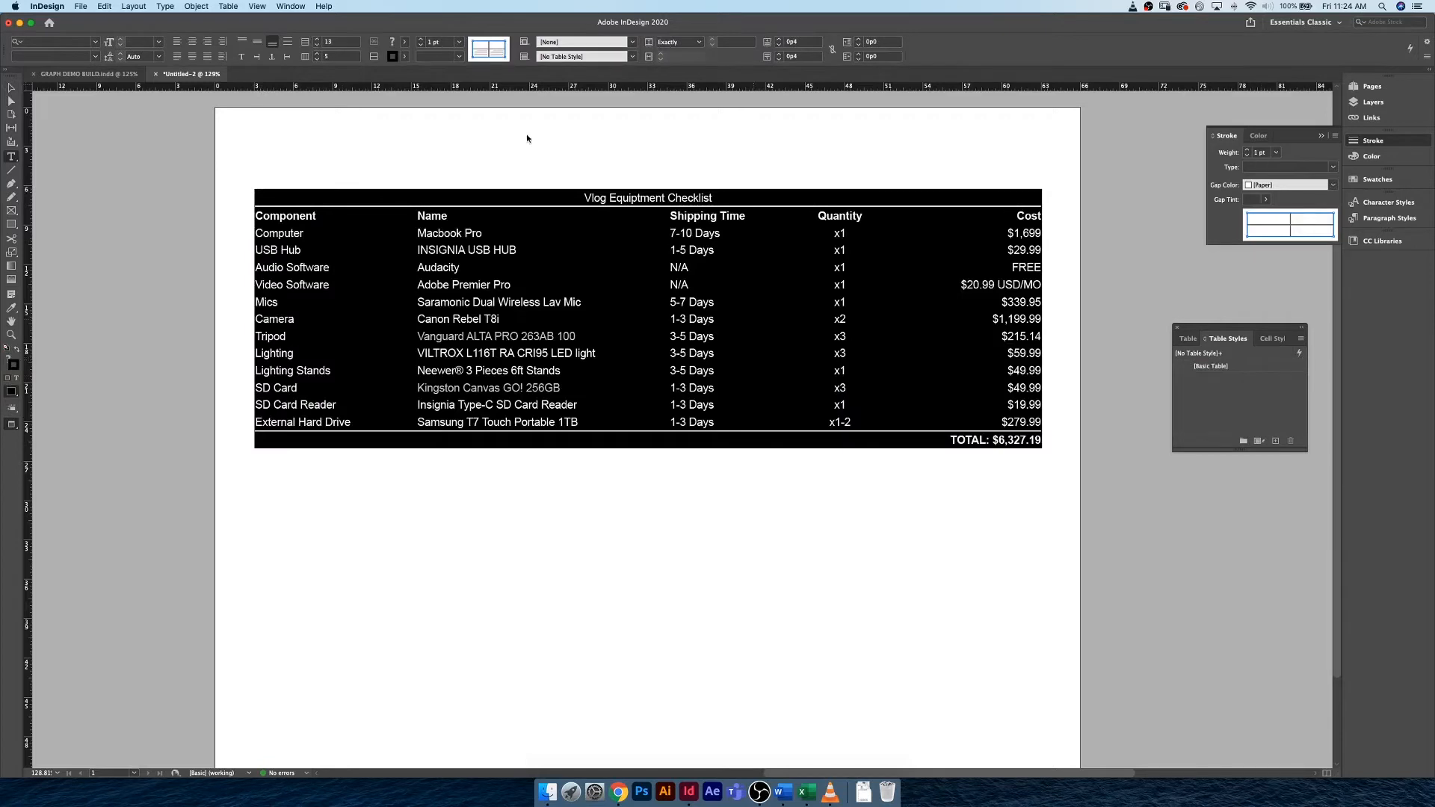
{"action": "left_click", "coordinate": [228, 6]}
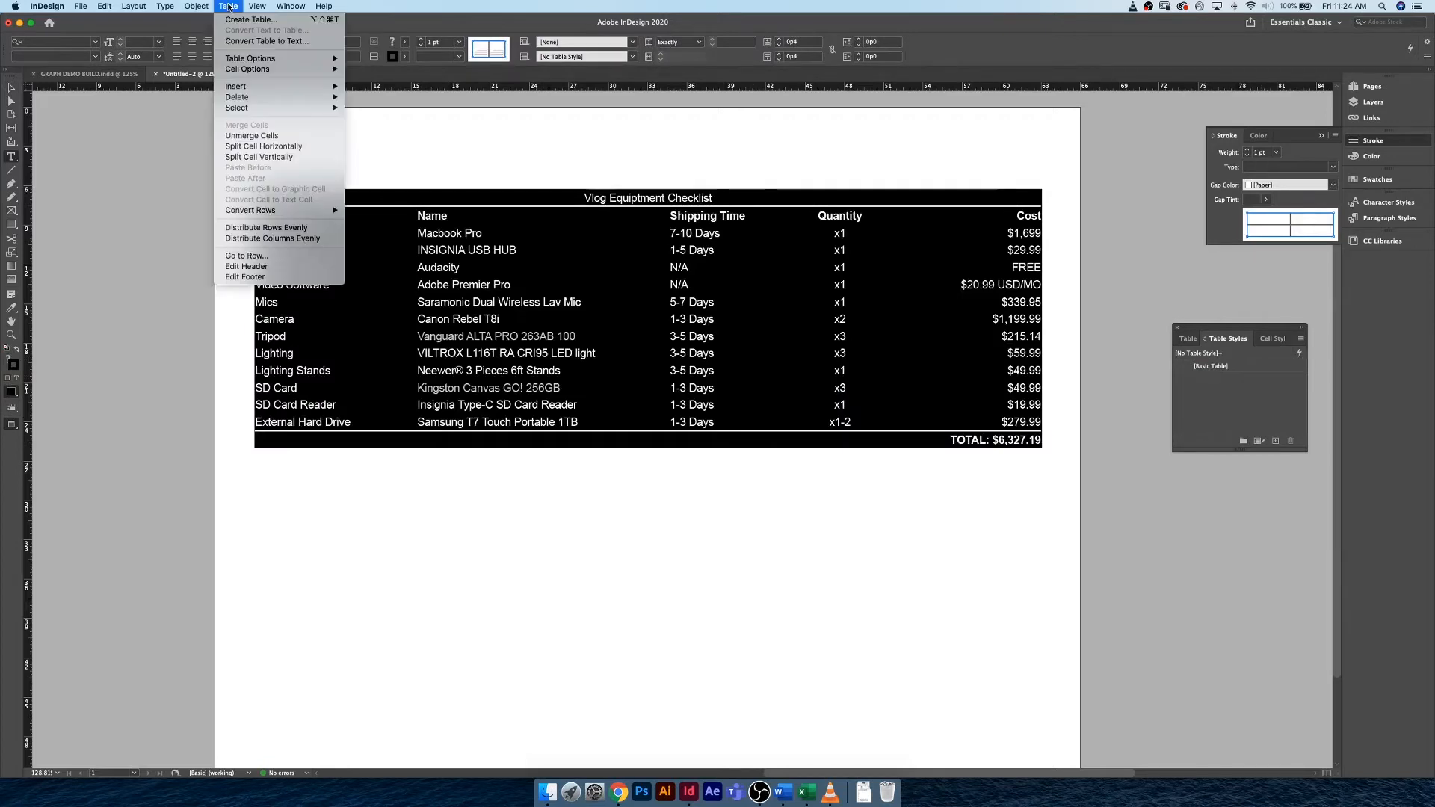
{"action": "mouse_move", "coordinate": [284, 60]}
{"action": "left_click", "coordinate": [384, 60]}
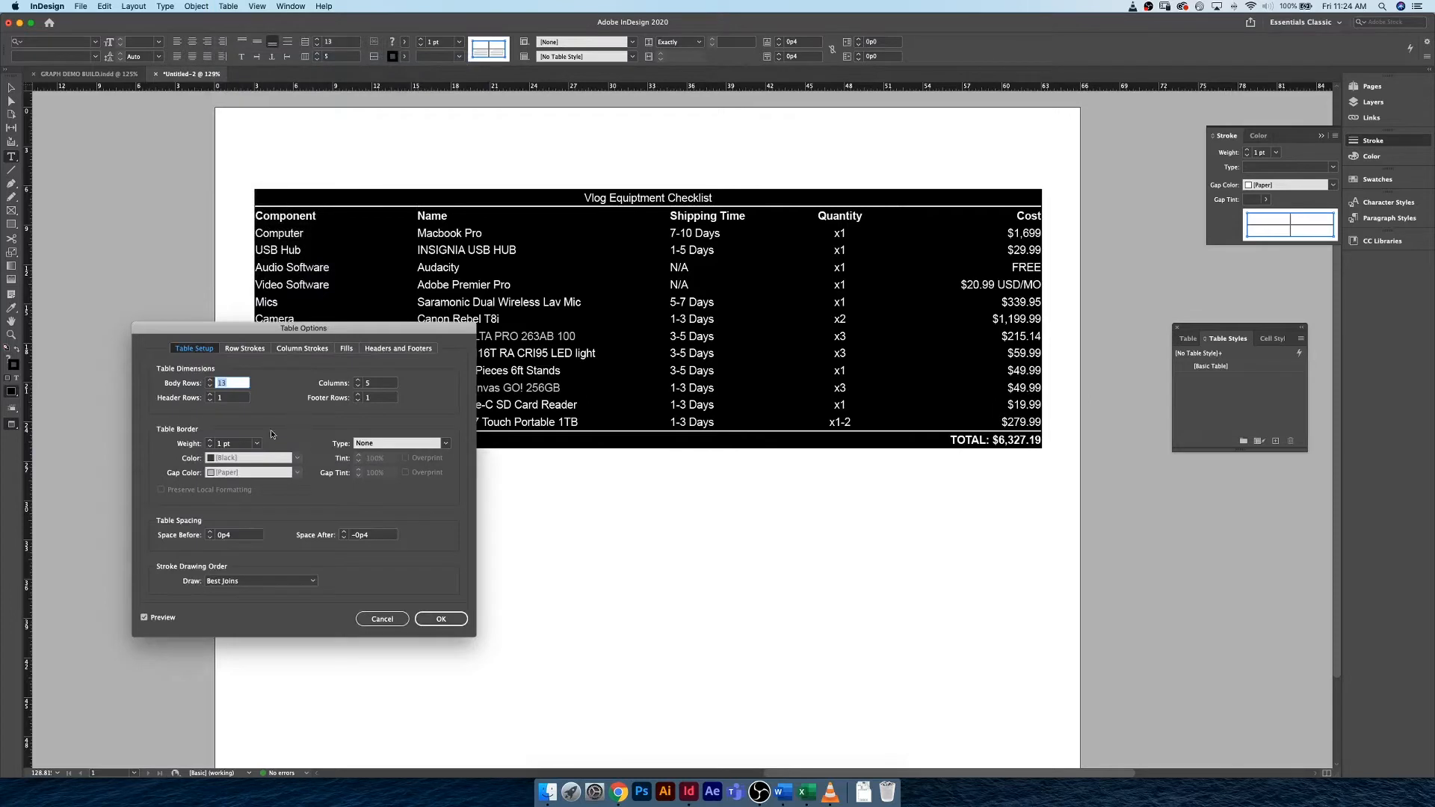
{"action": "left_click", "coordinate": [210, 441]}
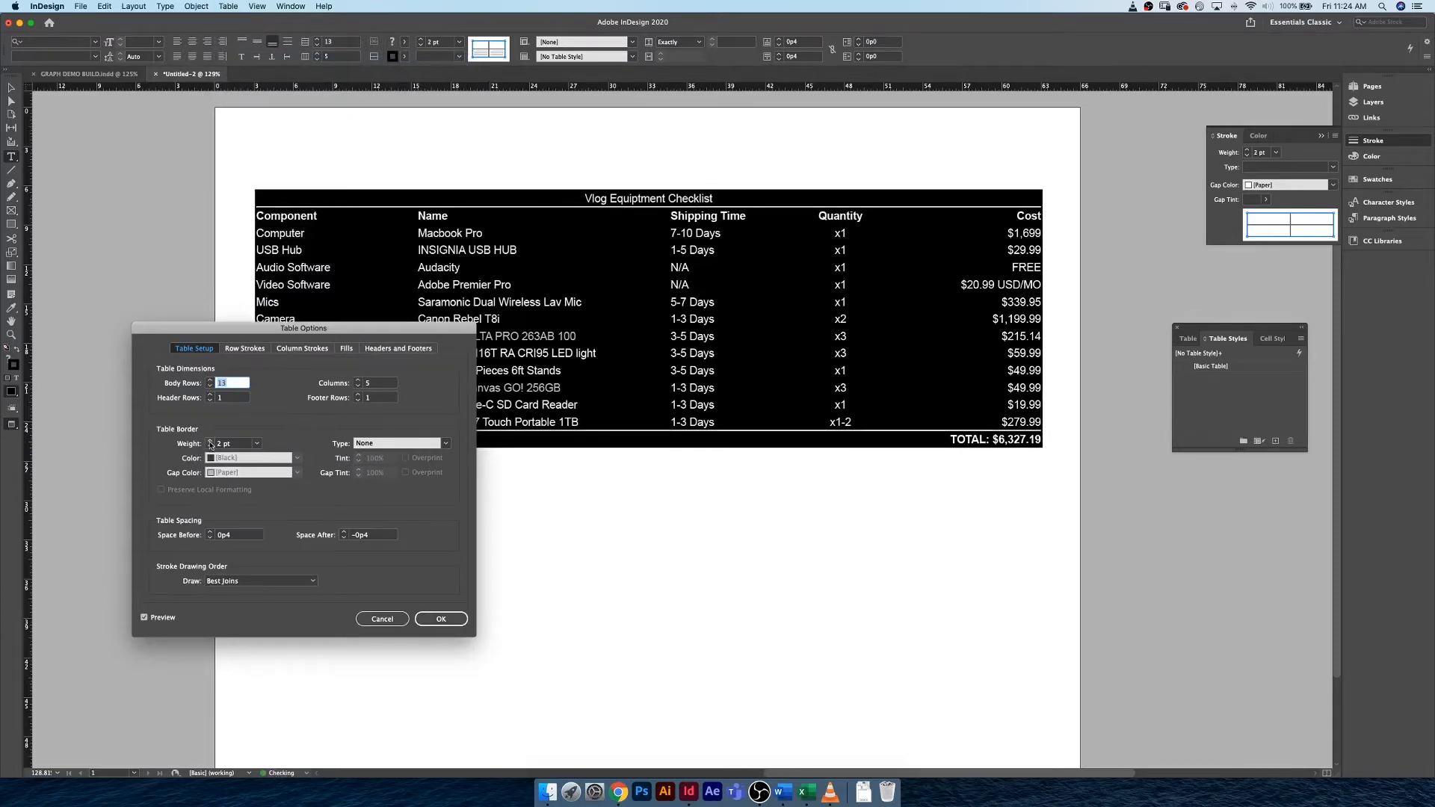
{"action": "left_click", "coordinate": [210, 447]}
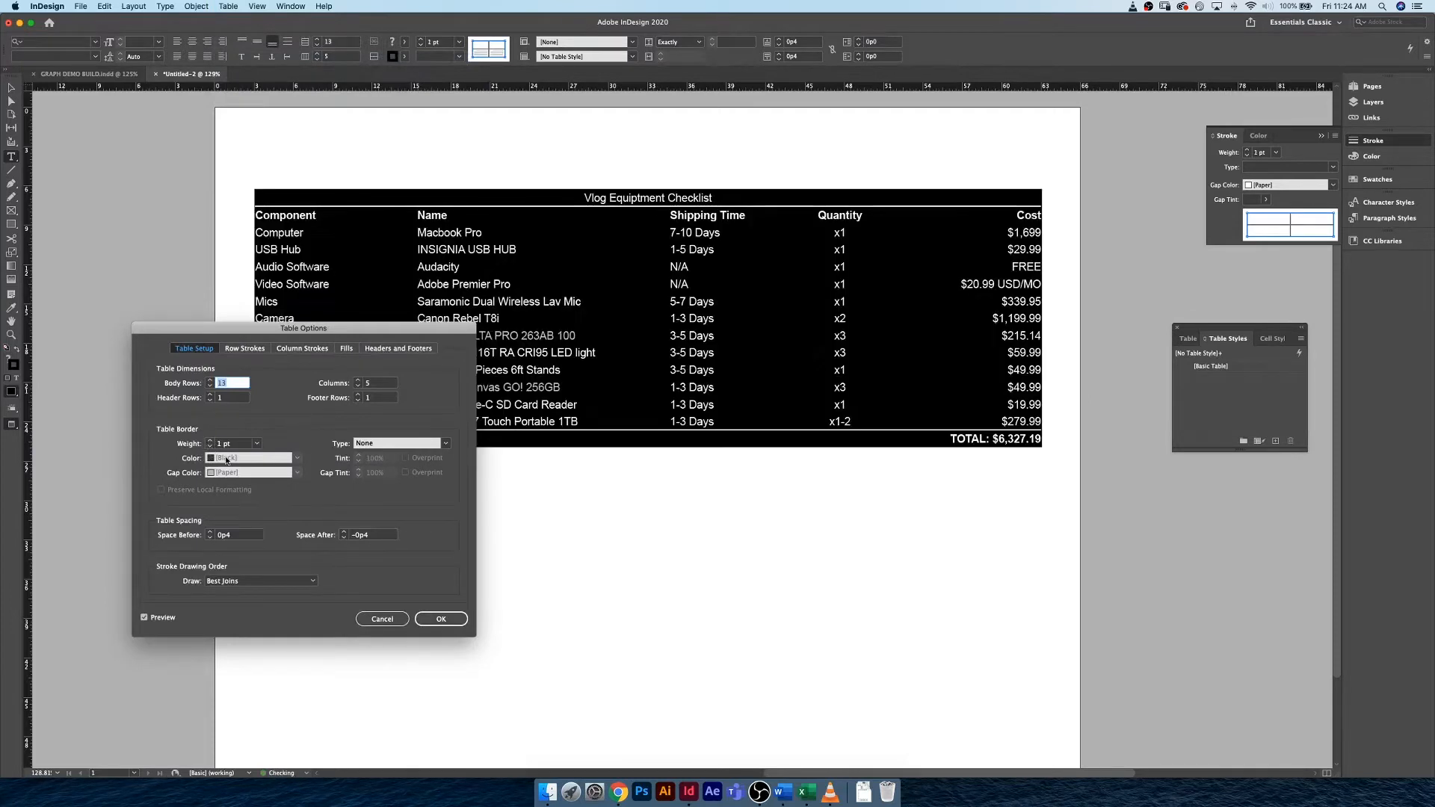
{"action": "left_click", "coordinate": [447, 443]}
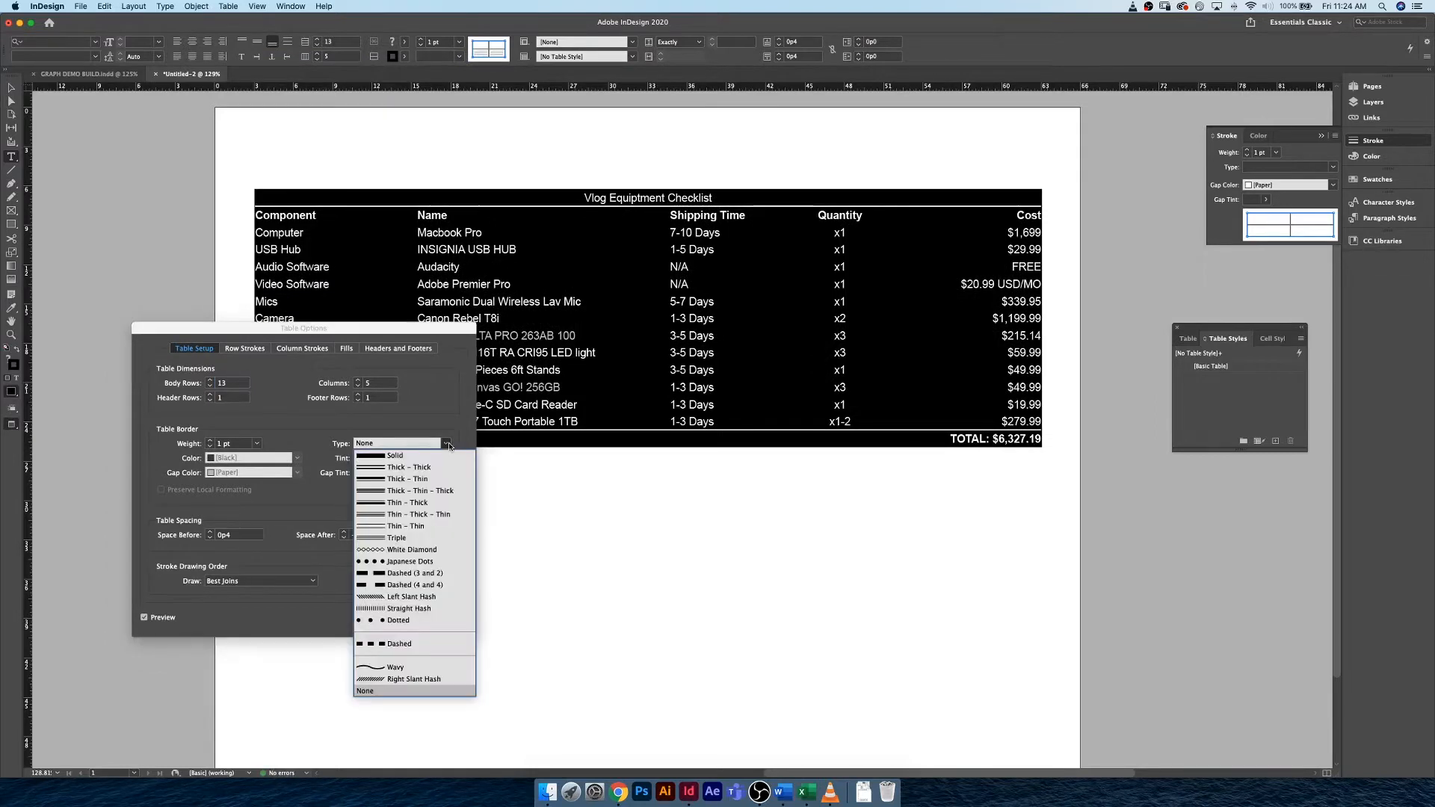
{"action": "left_click", "coordinate": [430, 459]}
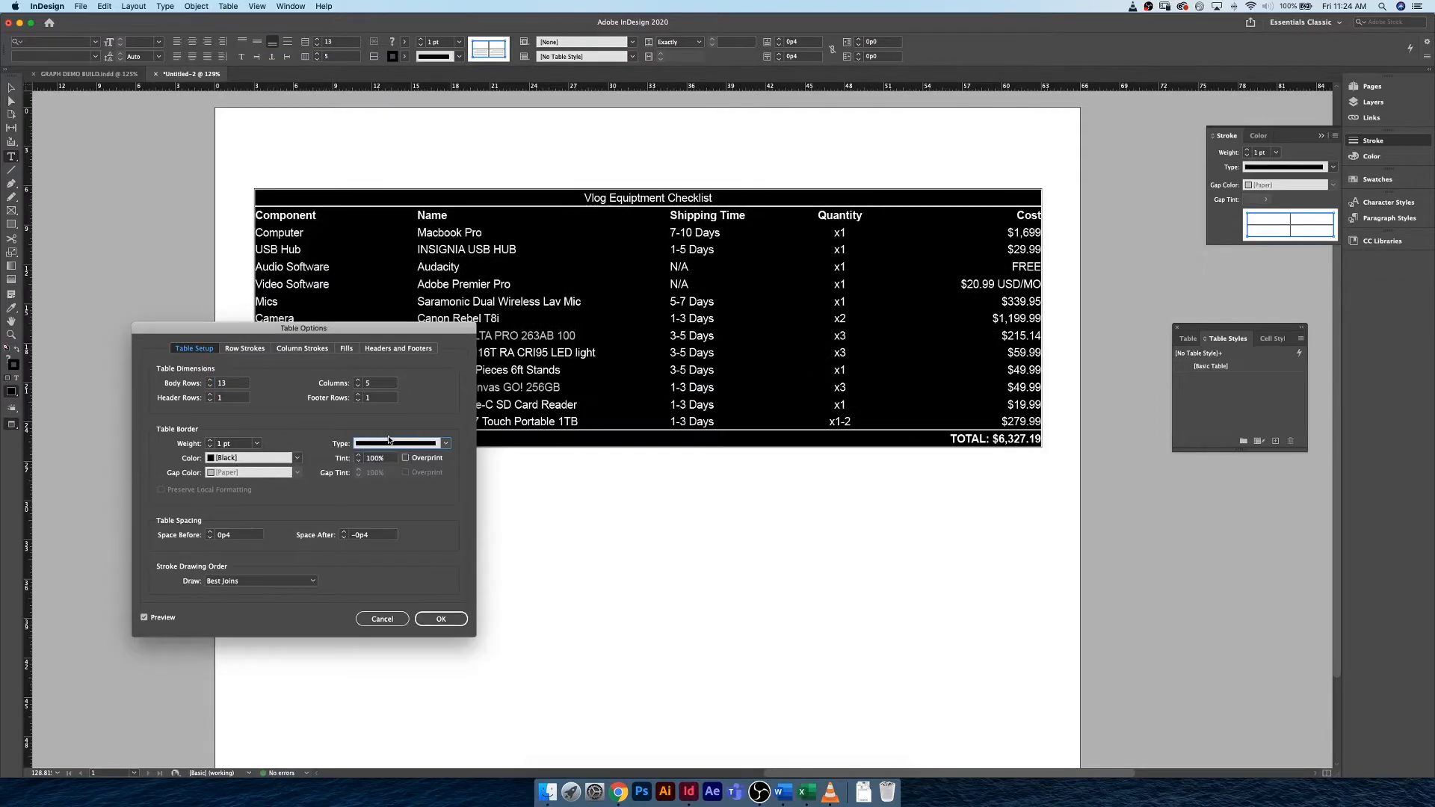
{"action": "left_click", "coordinate": [446, 444]}
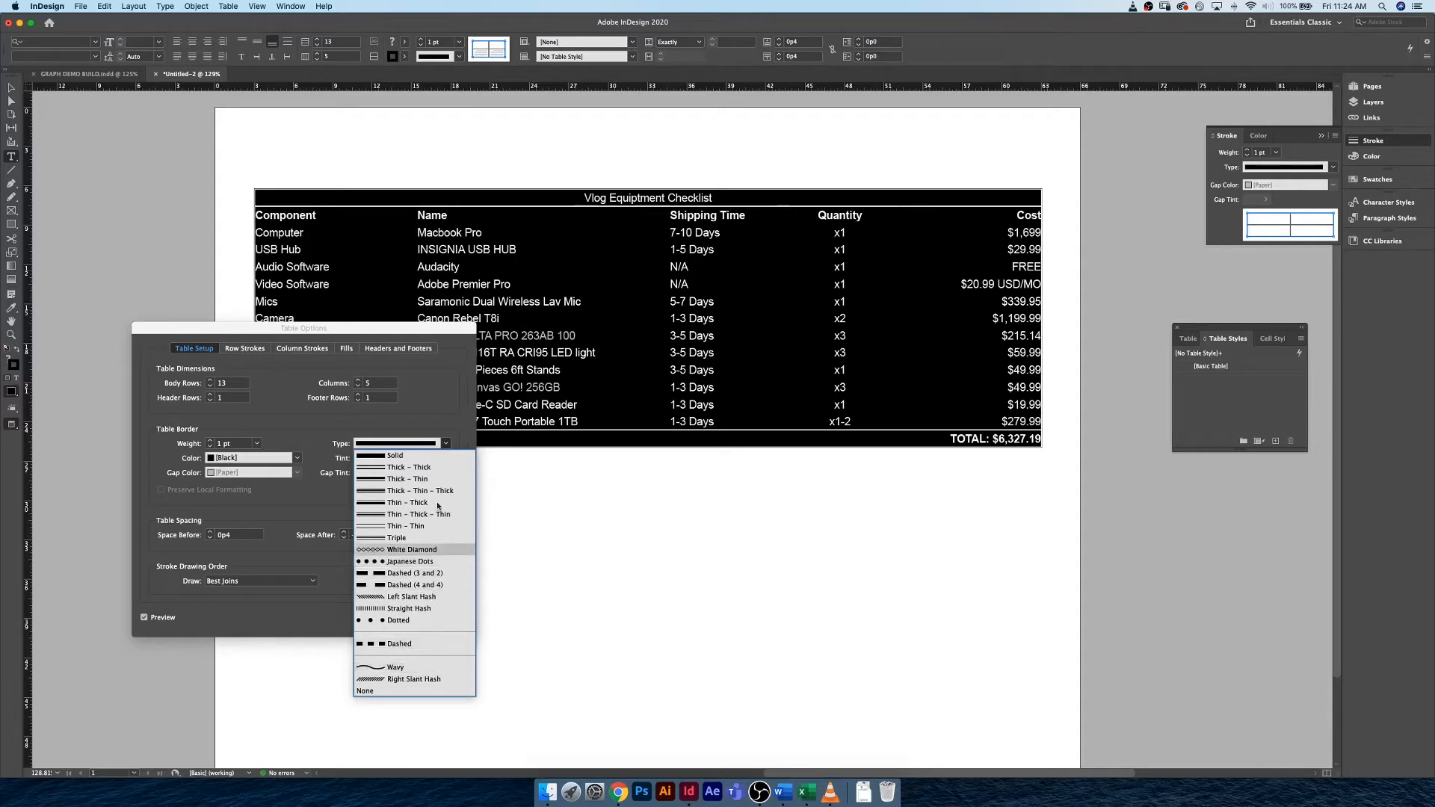
{"action": "left_click", "coordinate": [445, 443]}
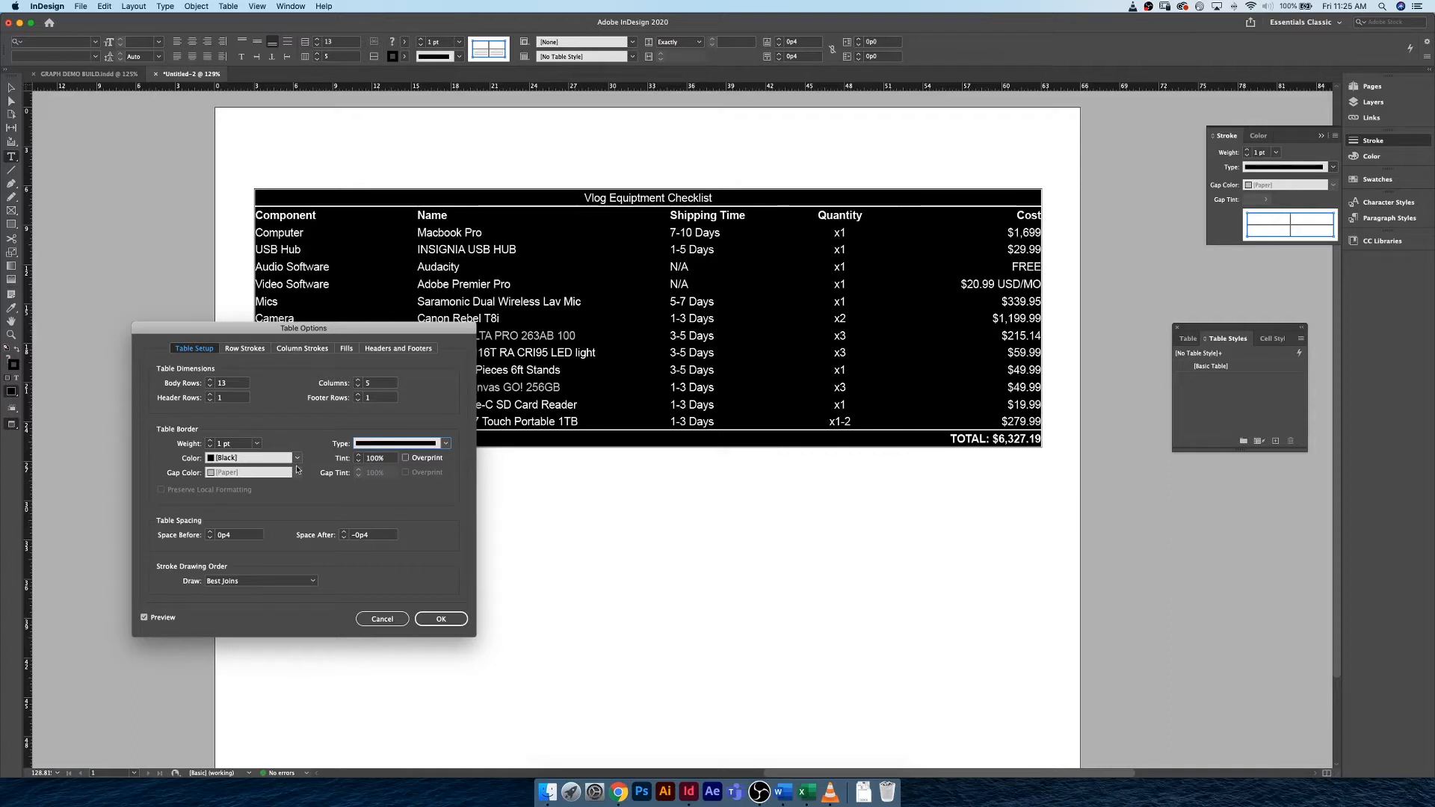
{"action": "left_click", "coordinate": [269, 582]}
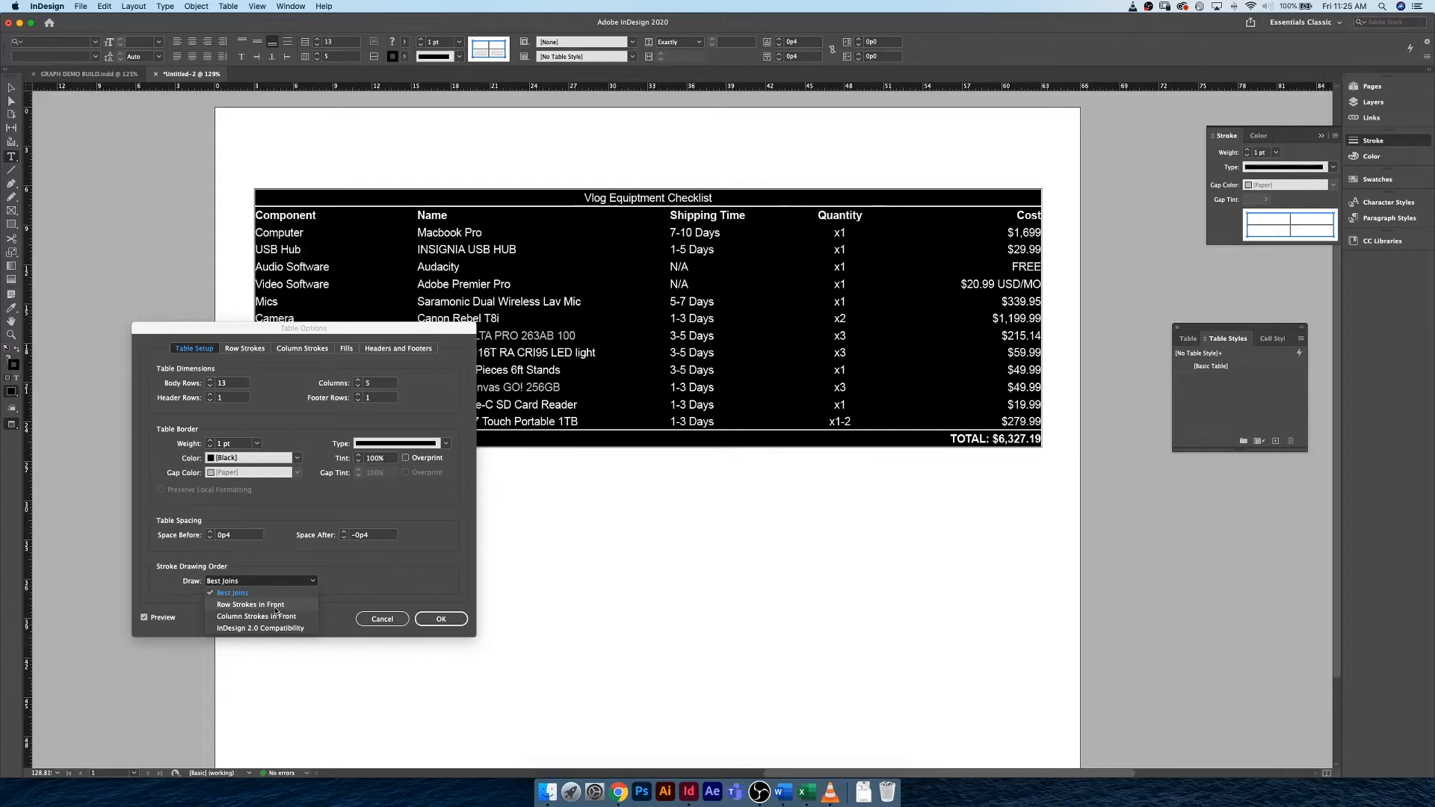
{"action": "left_click", "coordinate": [449, 620]}
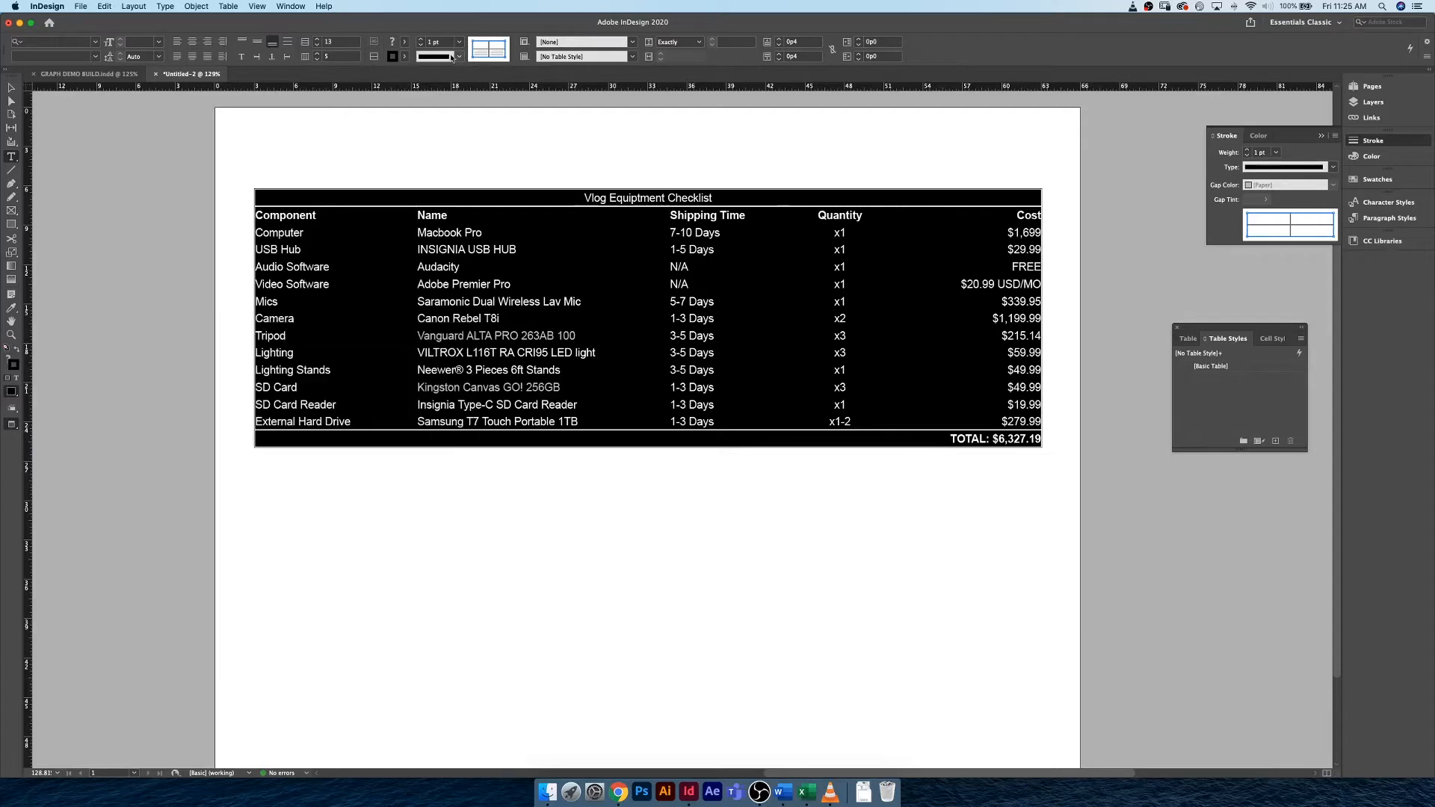
Apply a 1 pt solid stroke to all outer and inner cell borders of the selected table.
{"action": "left_click", "coordinate": [490, 48]}
{"action": "left_click", "coordinate": [489, 49]}
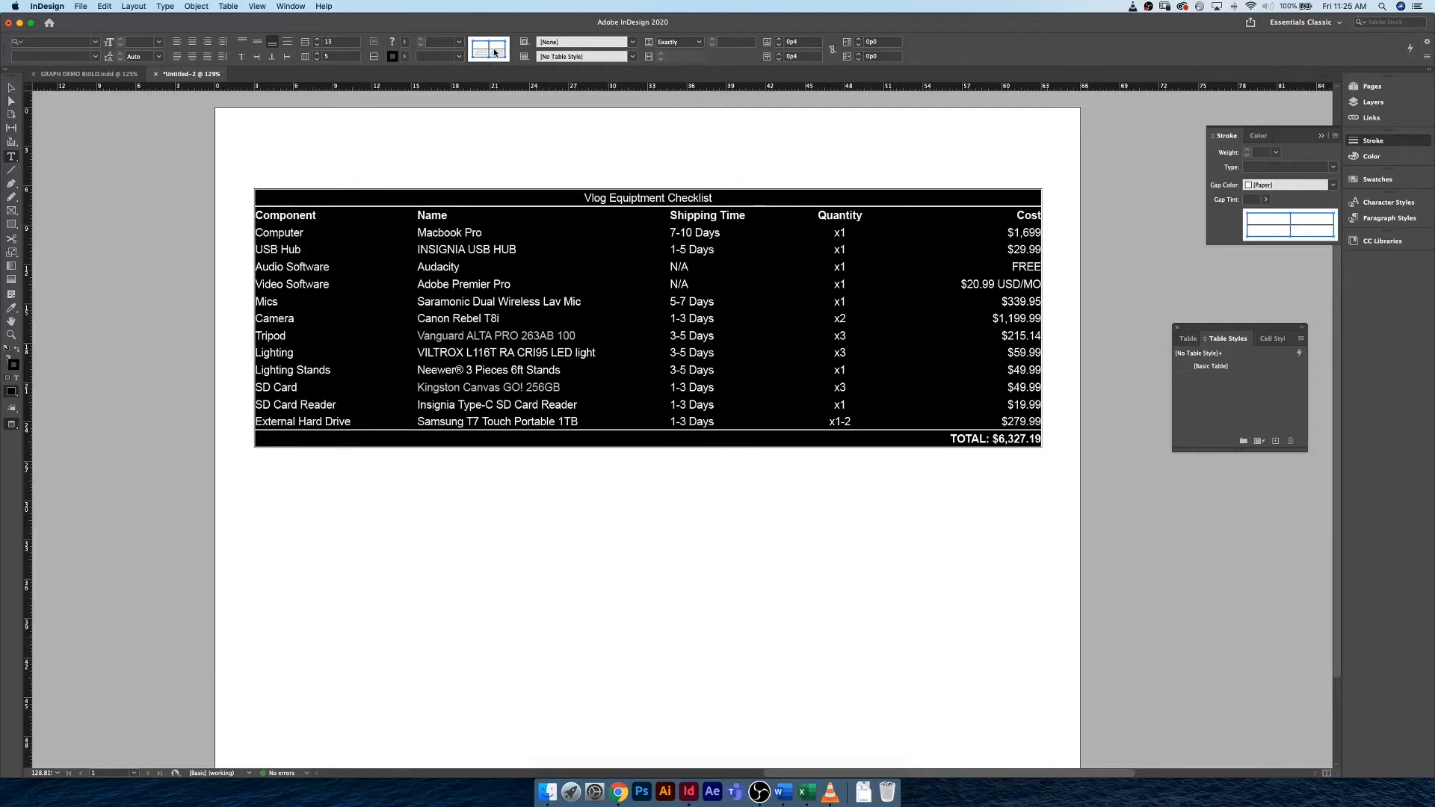
{"action": "left_click", "coordinate": [438, 43]}
{"action": "left_click", "coordinate": [447, 58]}
{"action": "left_click", "coordinate": [449, 68]}
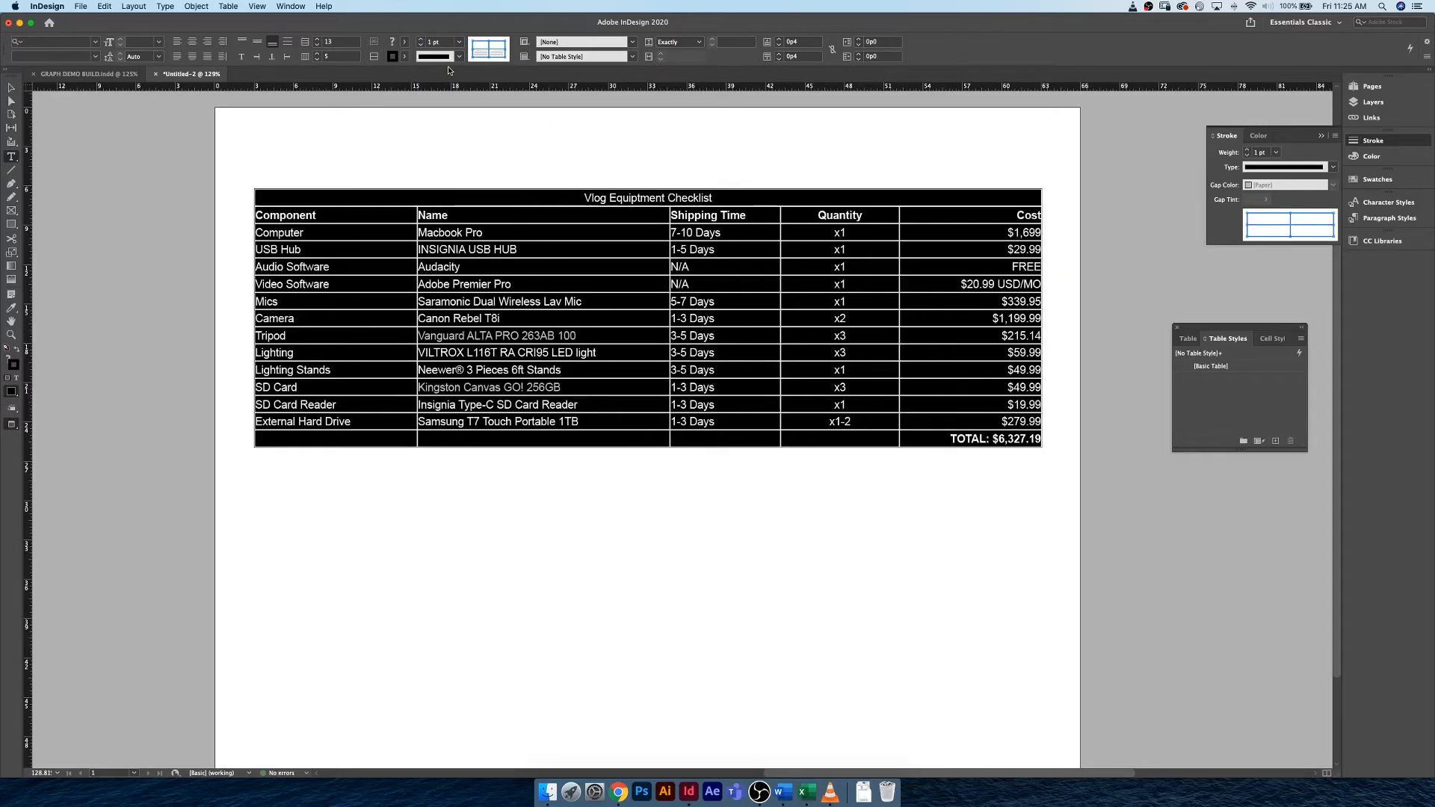
{"action": "left_click", "coordinate": [475, 215]}
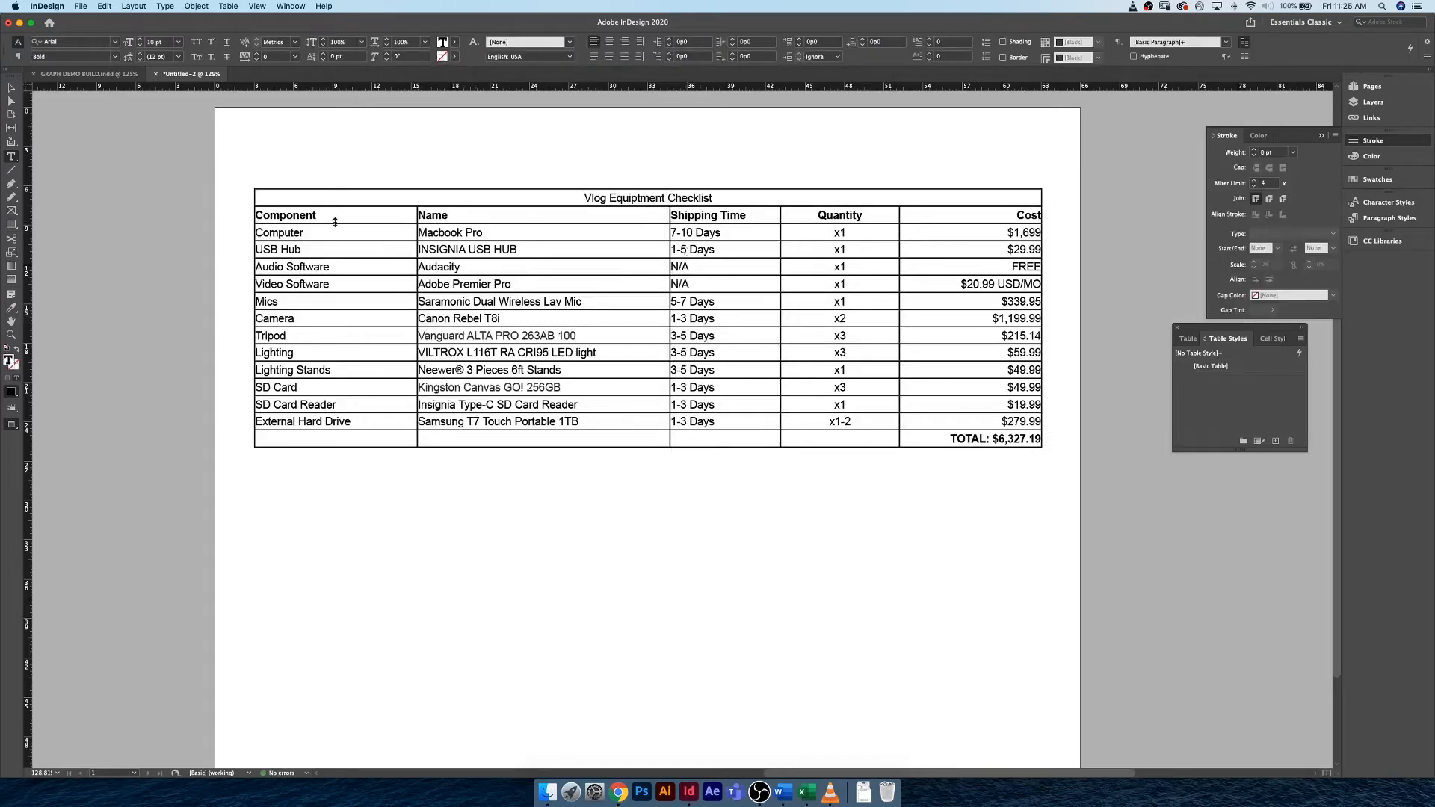
Set both alternating column stroke colors of the whole table to C=100 M=0 Y=0 K=0.
{"action": "left_click", "coordinate": [251, 188]}
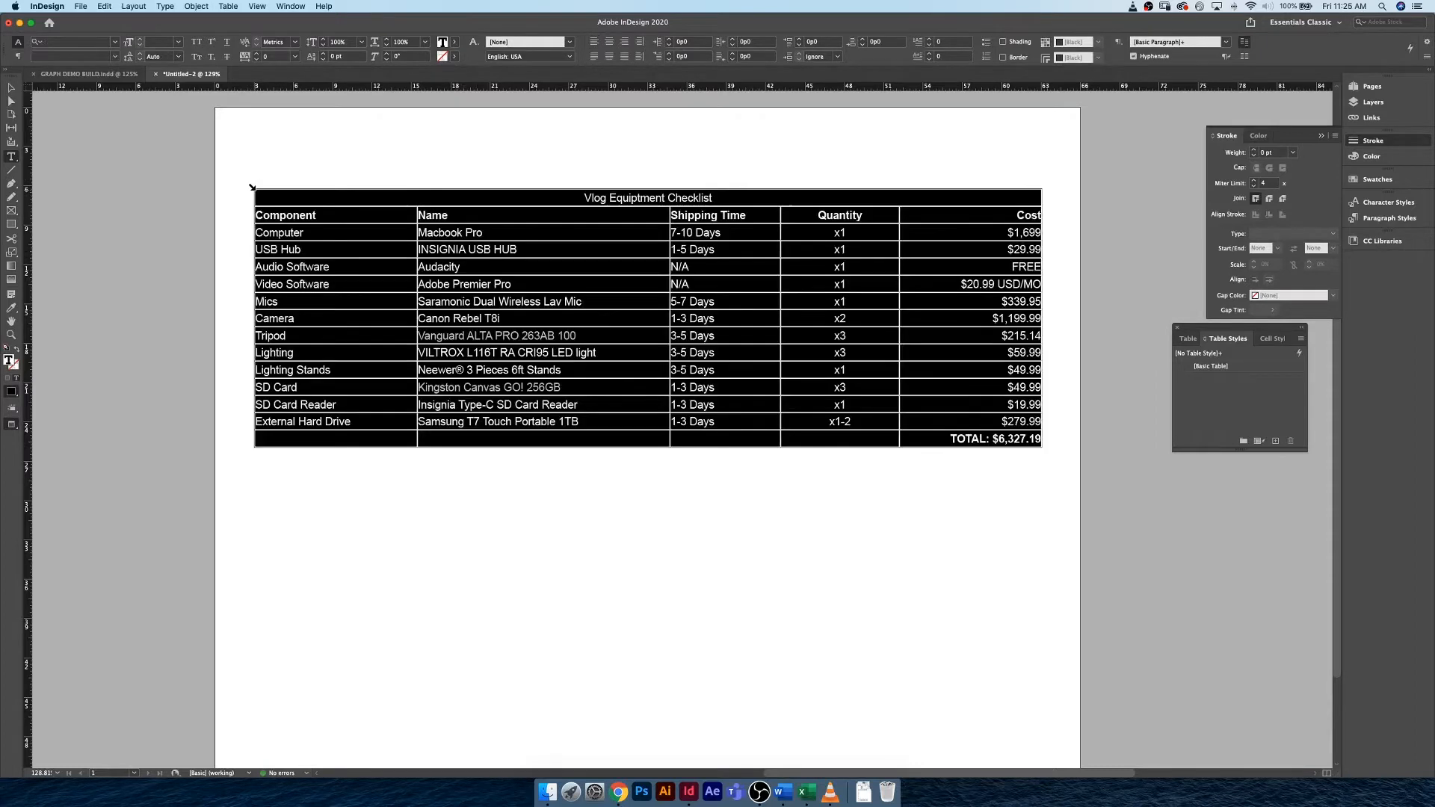
{"action": "left_click", "coordinate": [228, 6]}
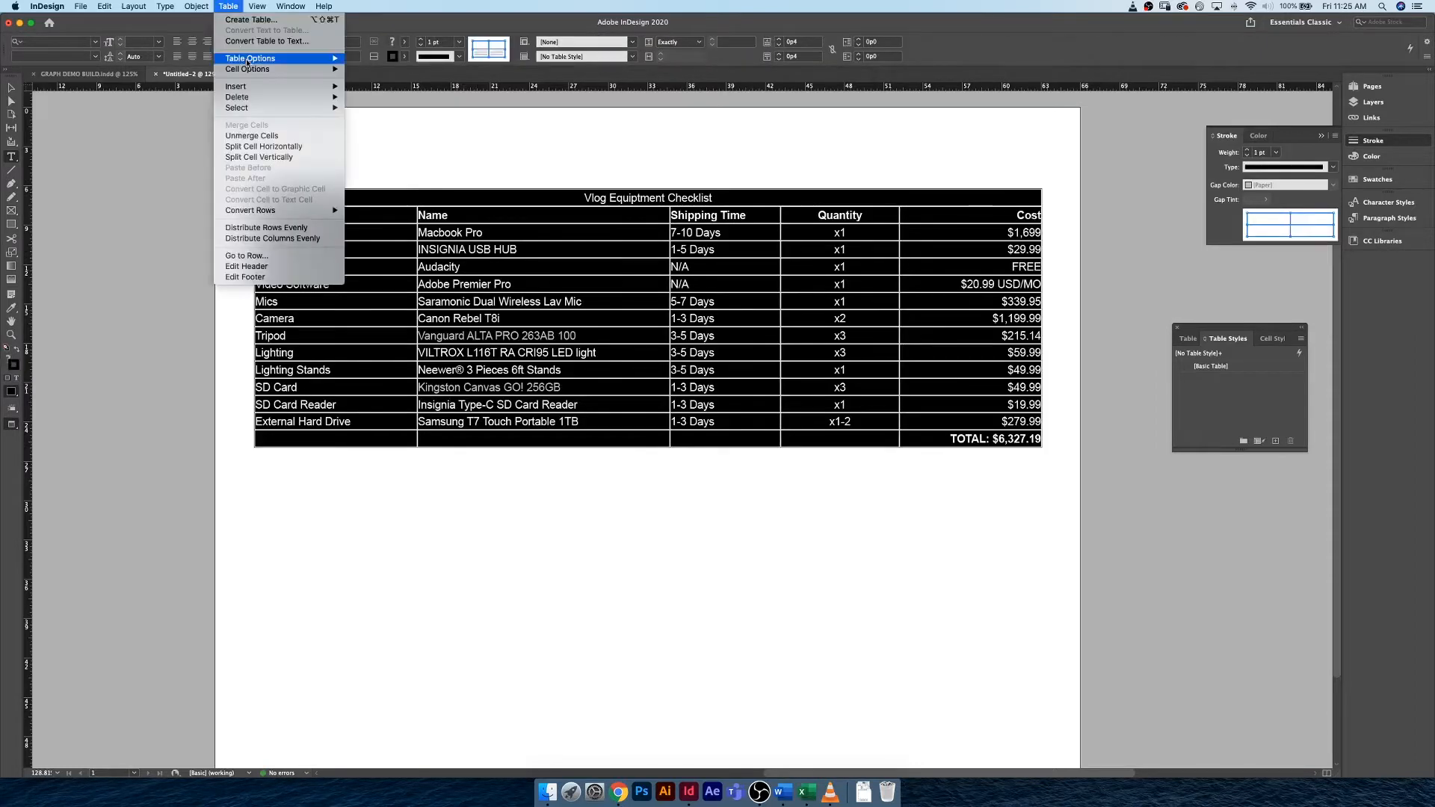
{"action": "mouse_move", "coordinate": [284, 58]}
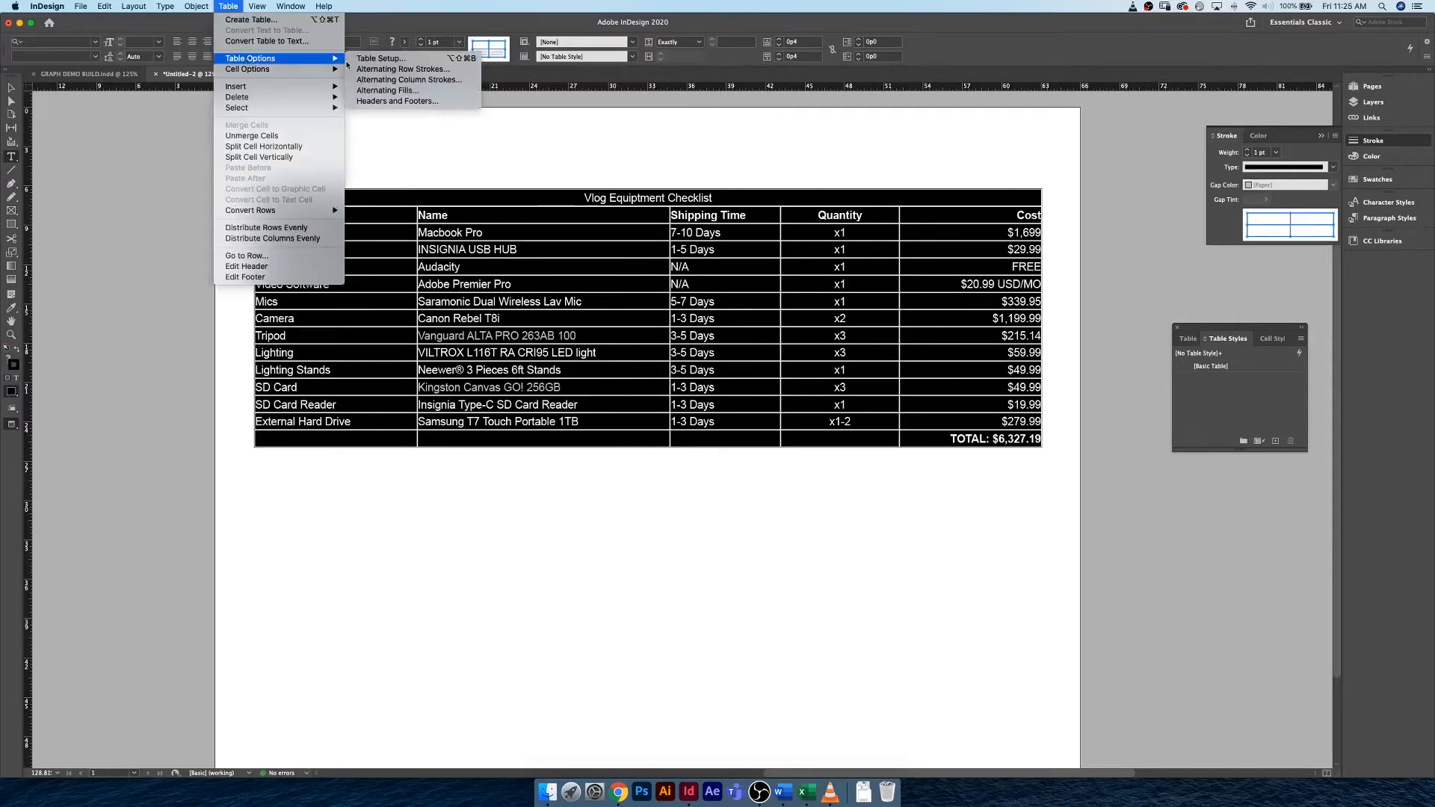
{"action": "left_click", "coordinate": [458, 59]}
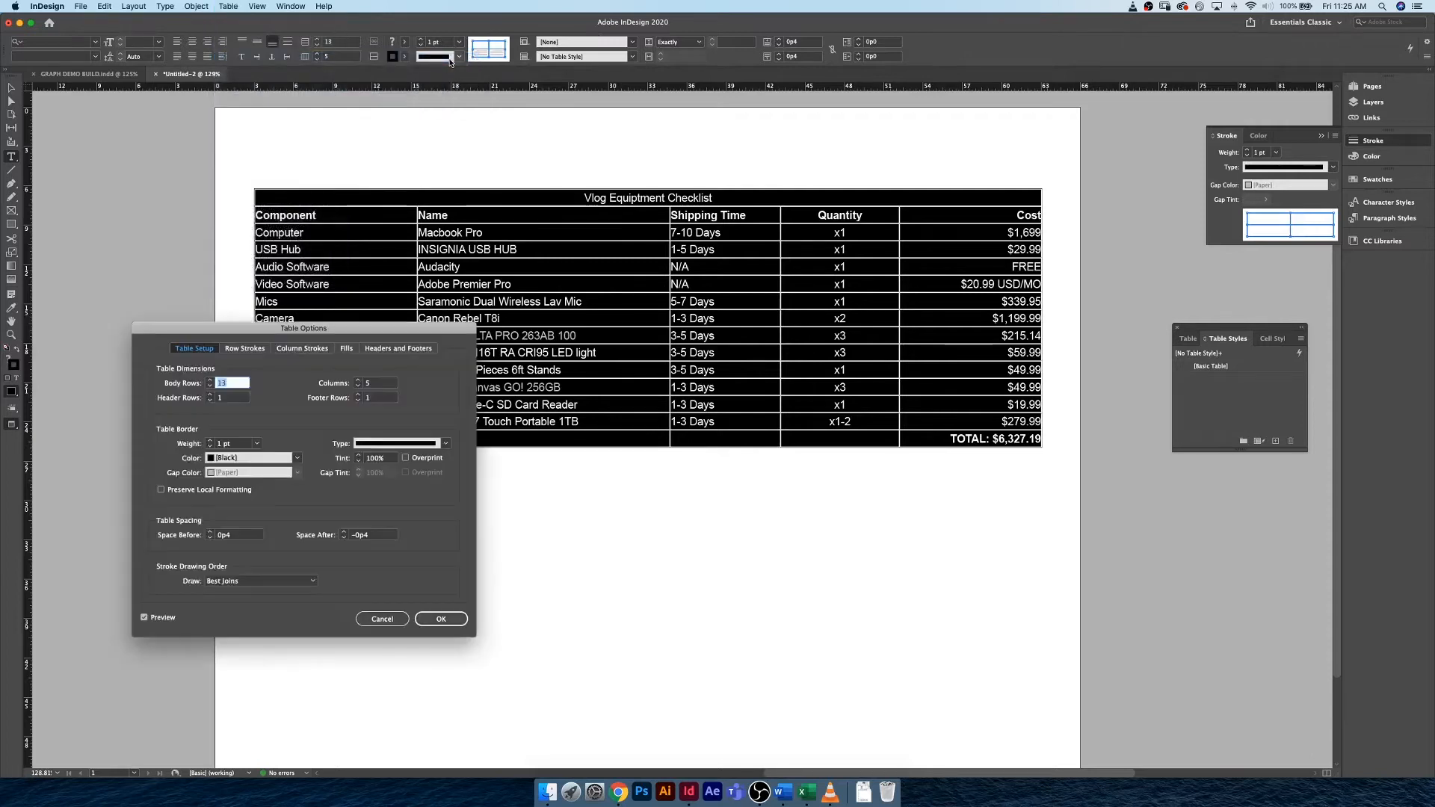
{"action": "left_click", "coordinate": [305, 349]}
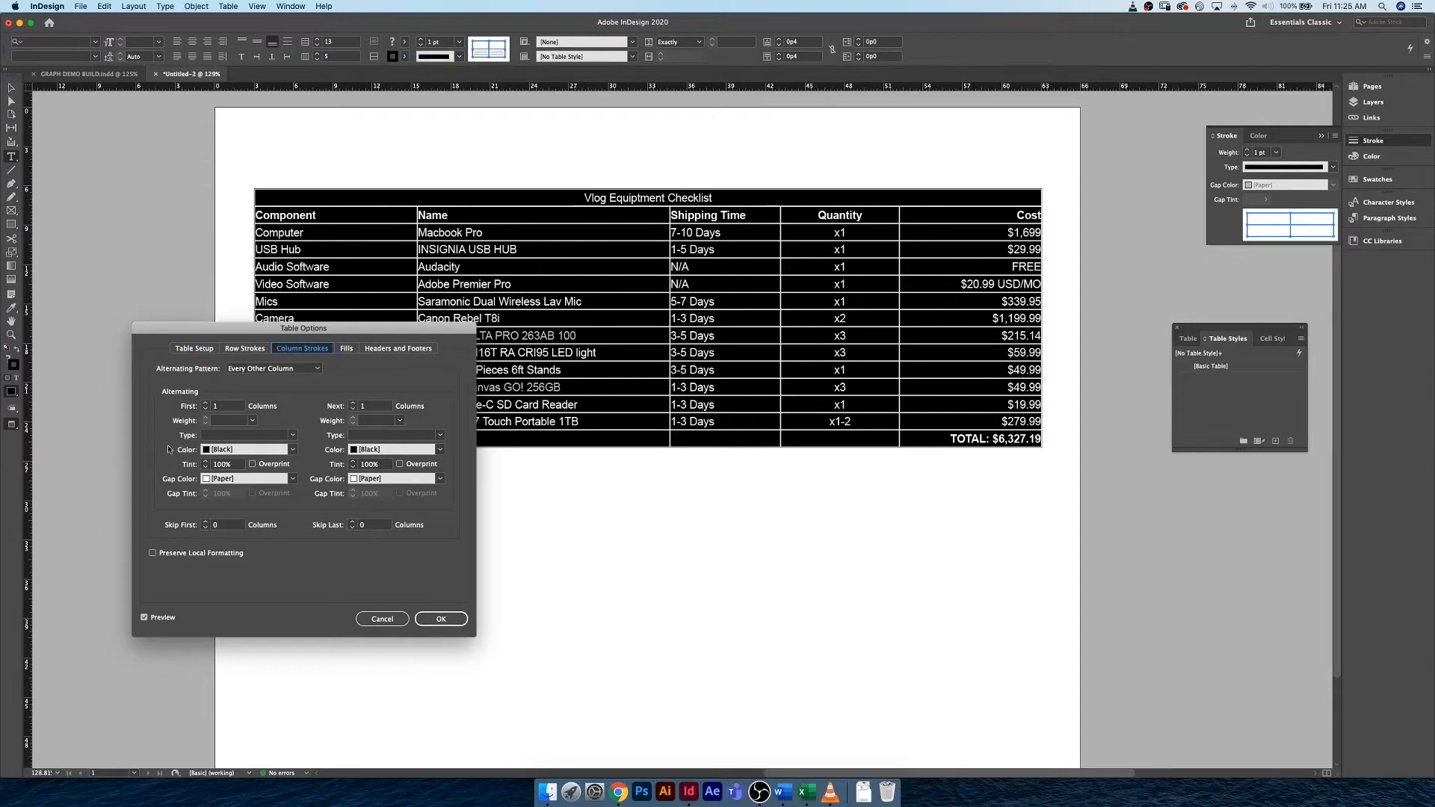
{"action": "left_click", "coordinate": [293, 451]}
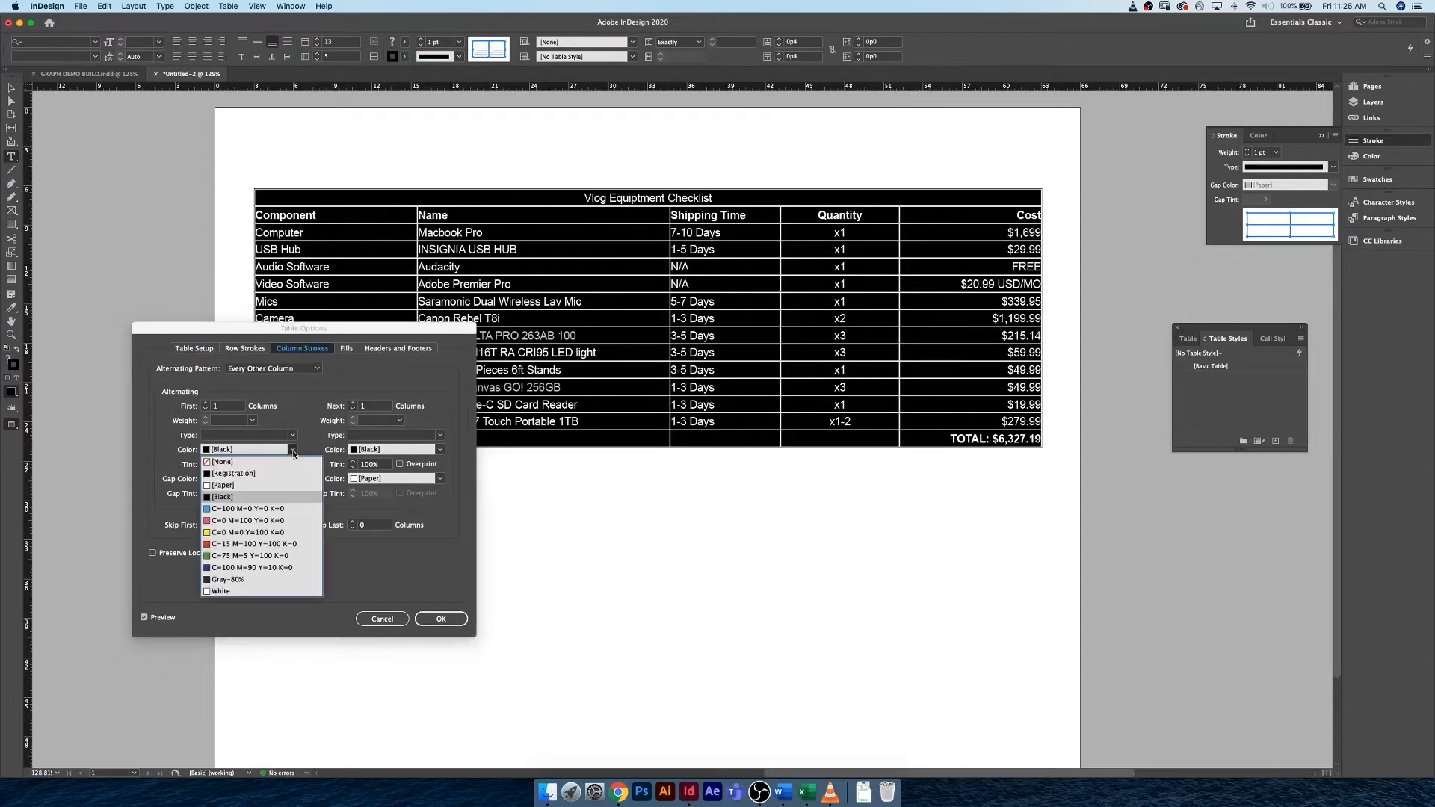
{"action": "left_click", "coordinate": [260, 509]}
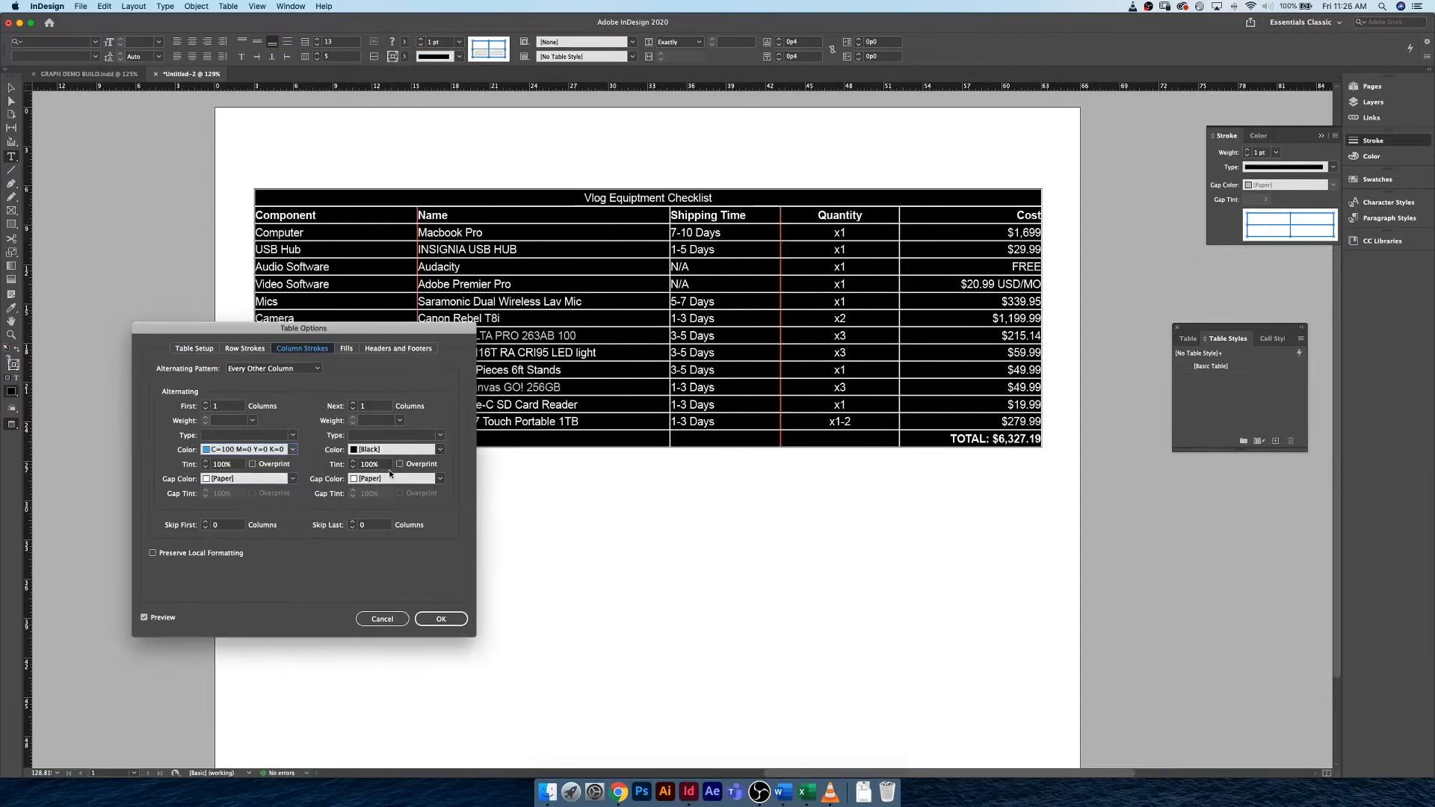
{"action": "left_click", "coordinate": [440, 449]}
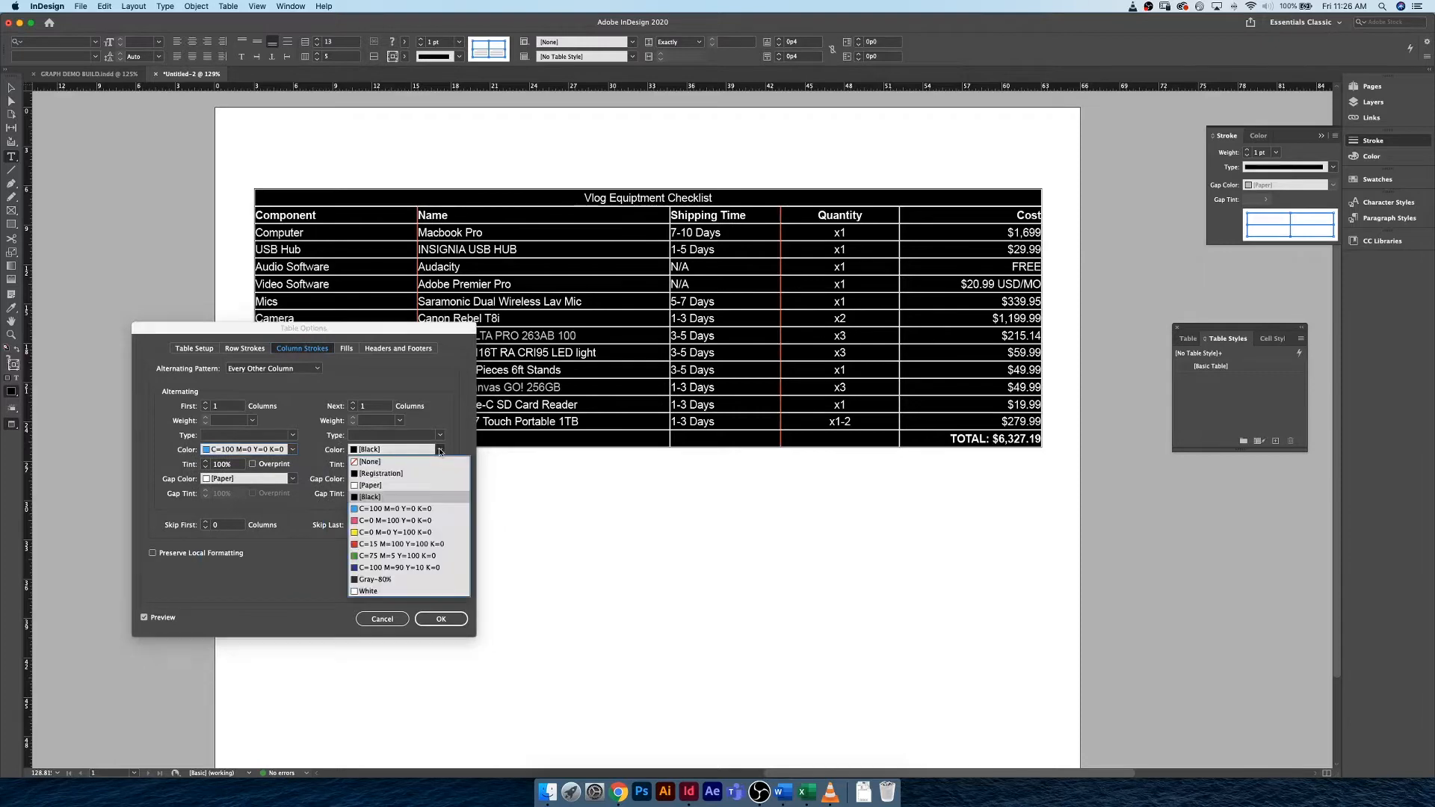
{"action": "left_click", "coordinate": [396, 510]}
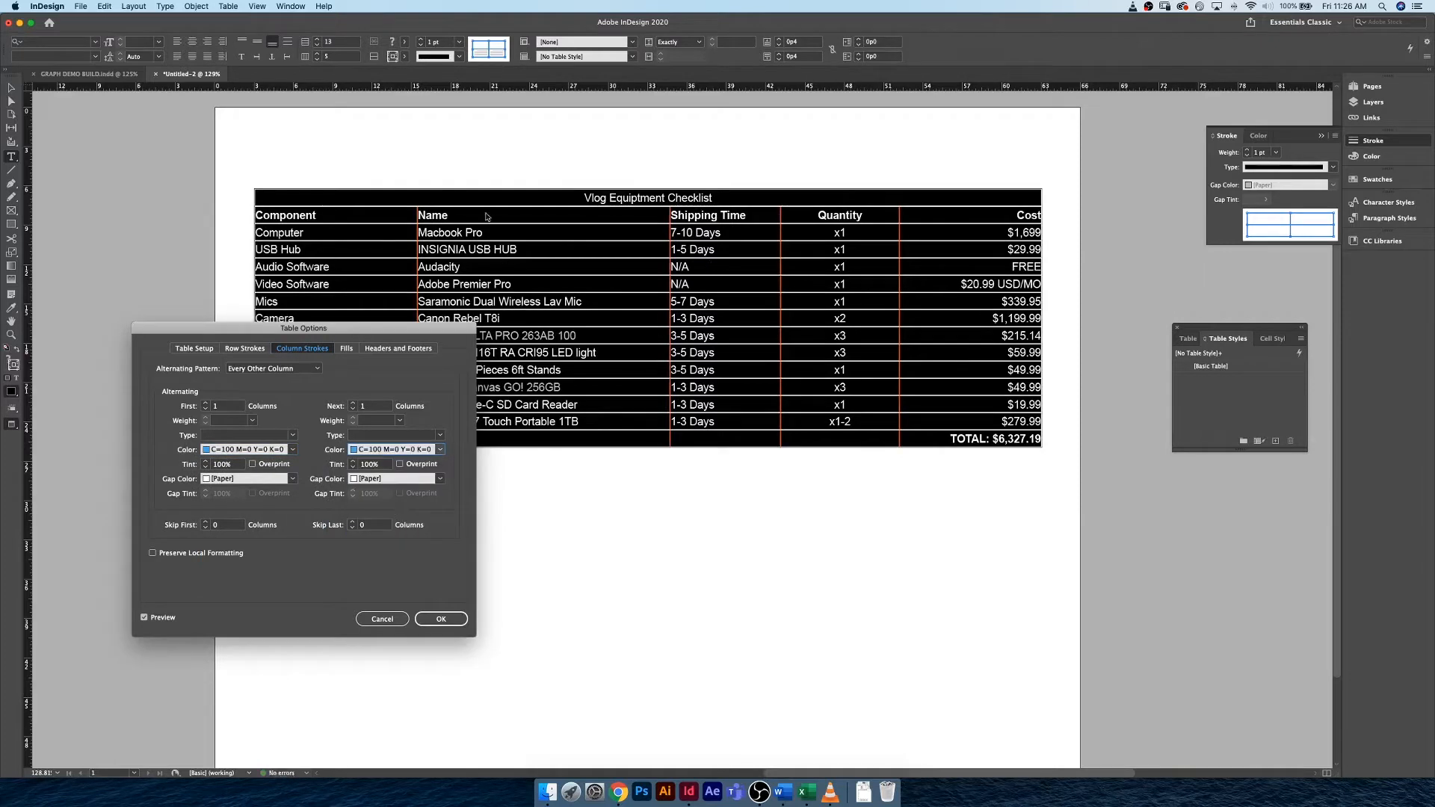
Set both alternating row stroke colors to C=0 M=100 Y=0 K=0 and apply the table options.
{"action": "left_click", "coordinate": [251, 350]}
{"action": "left_click", "coordinate": [292, 449]}
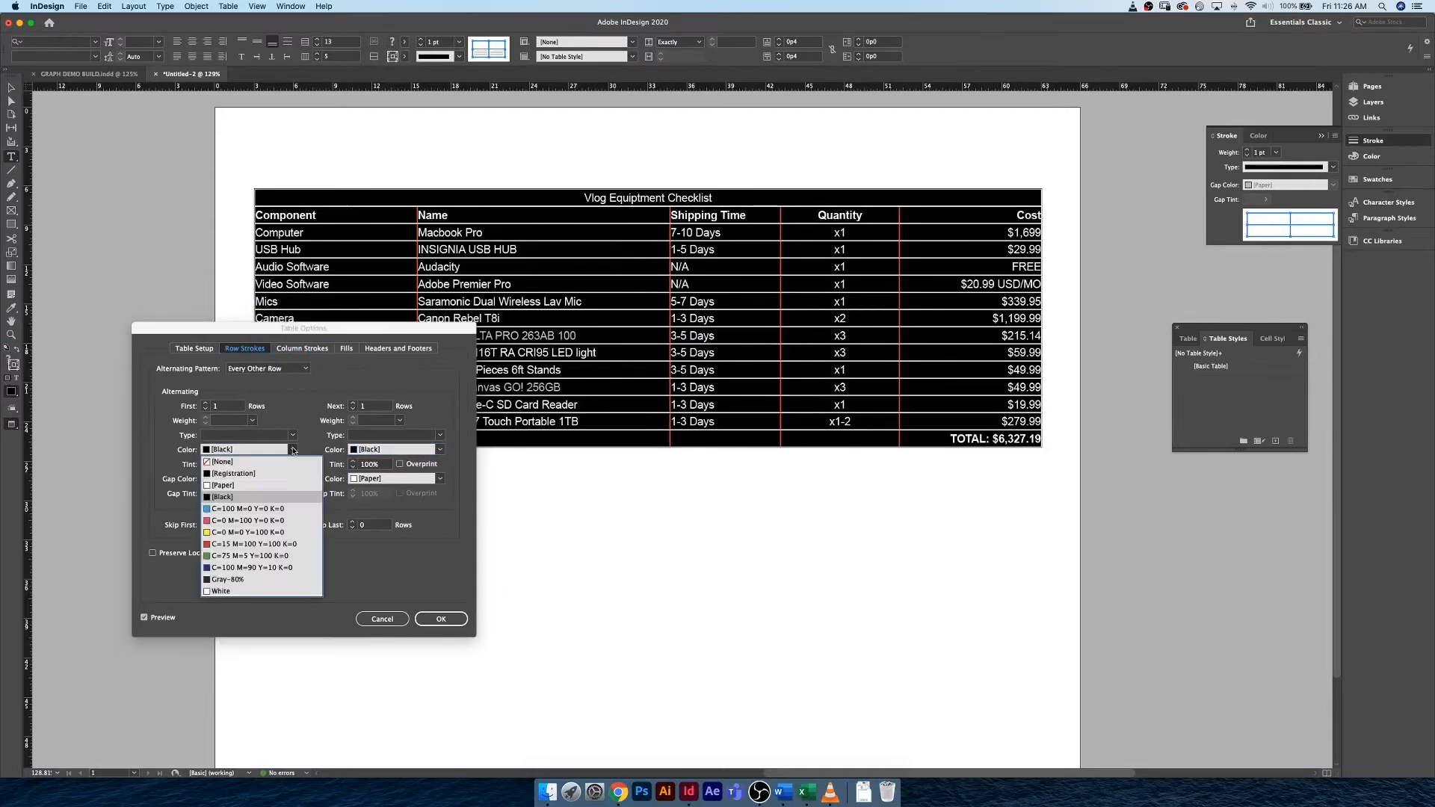
{"action": "left_click", "coordinate": [274, 523]}
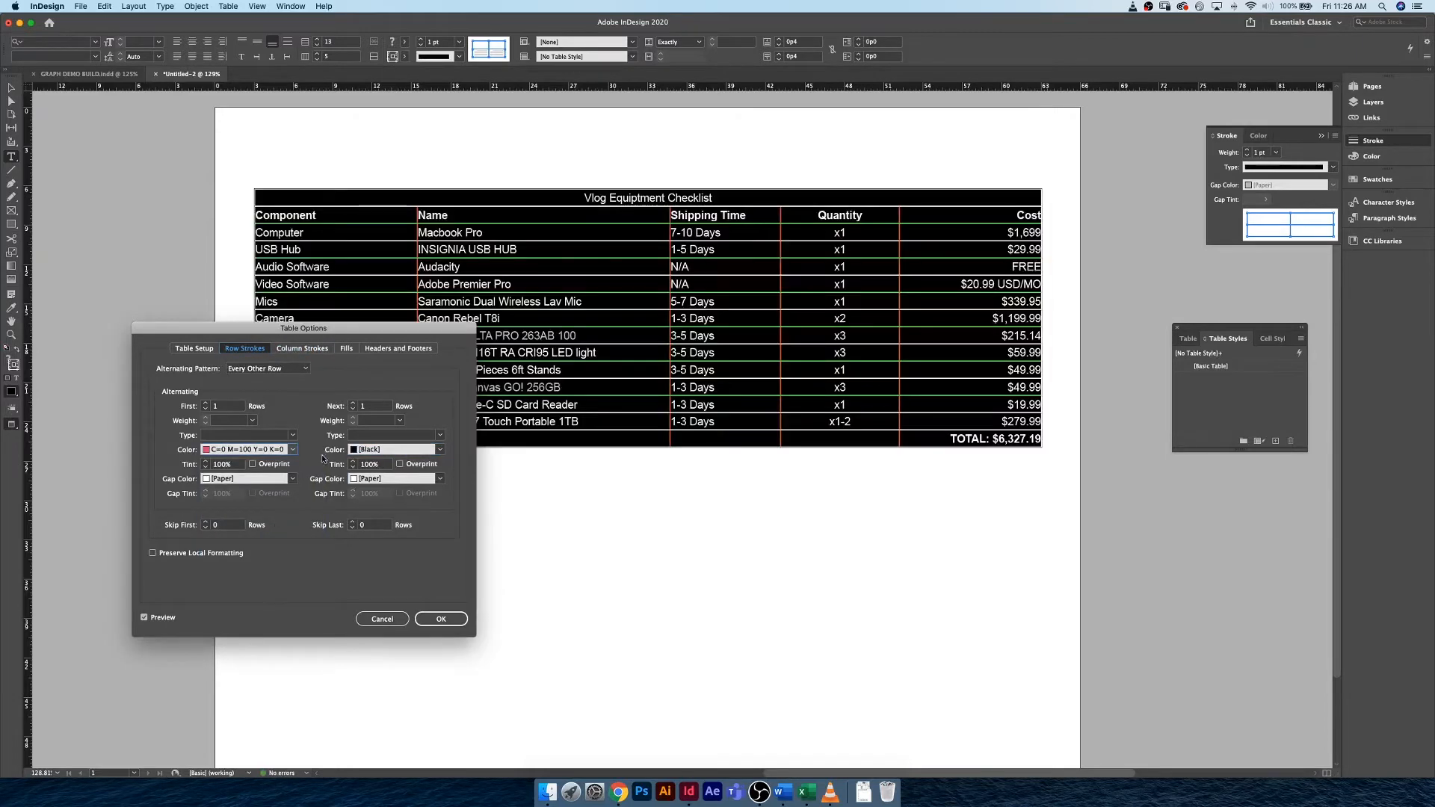
{"action": "left_click", "coordinate": [441, 450]}
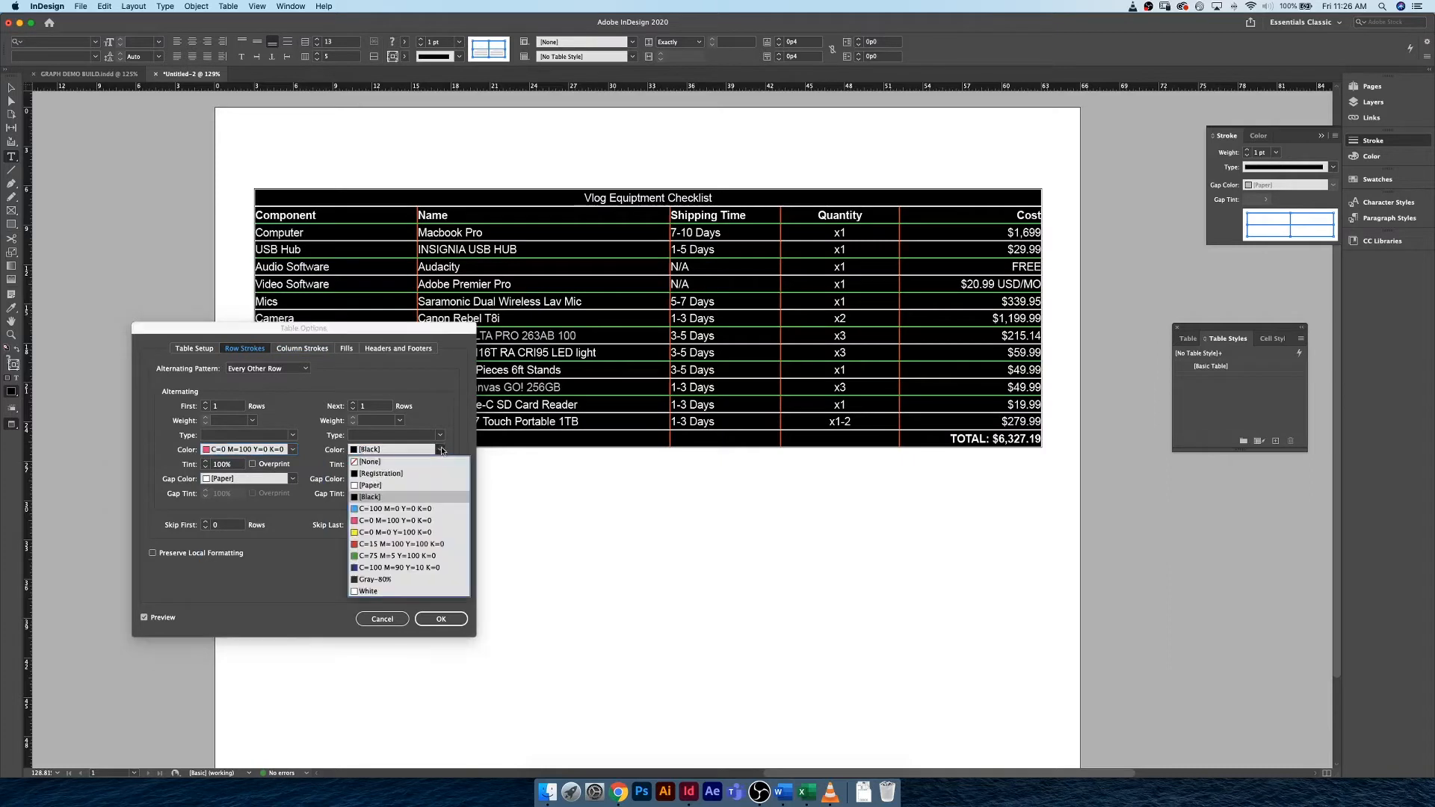
{"action": "left_click", "coordinate": [400, 525]}
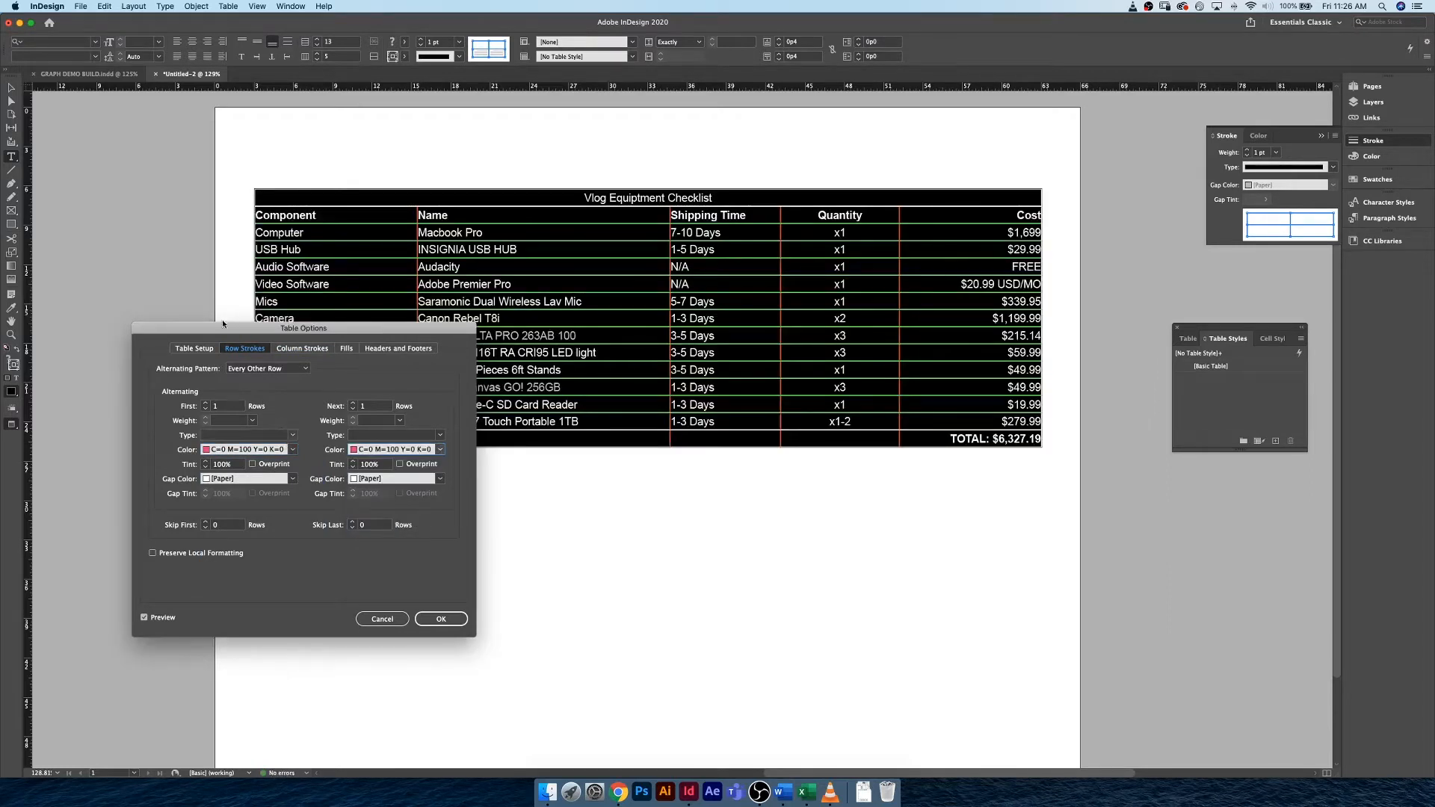
{"action": "left_click", "coordinate": [442, 618]}
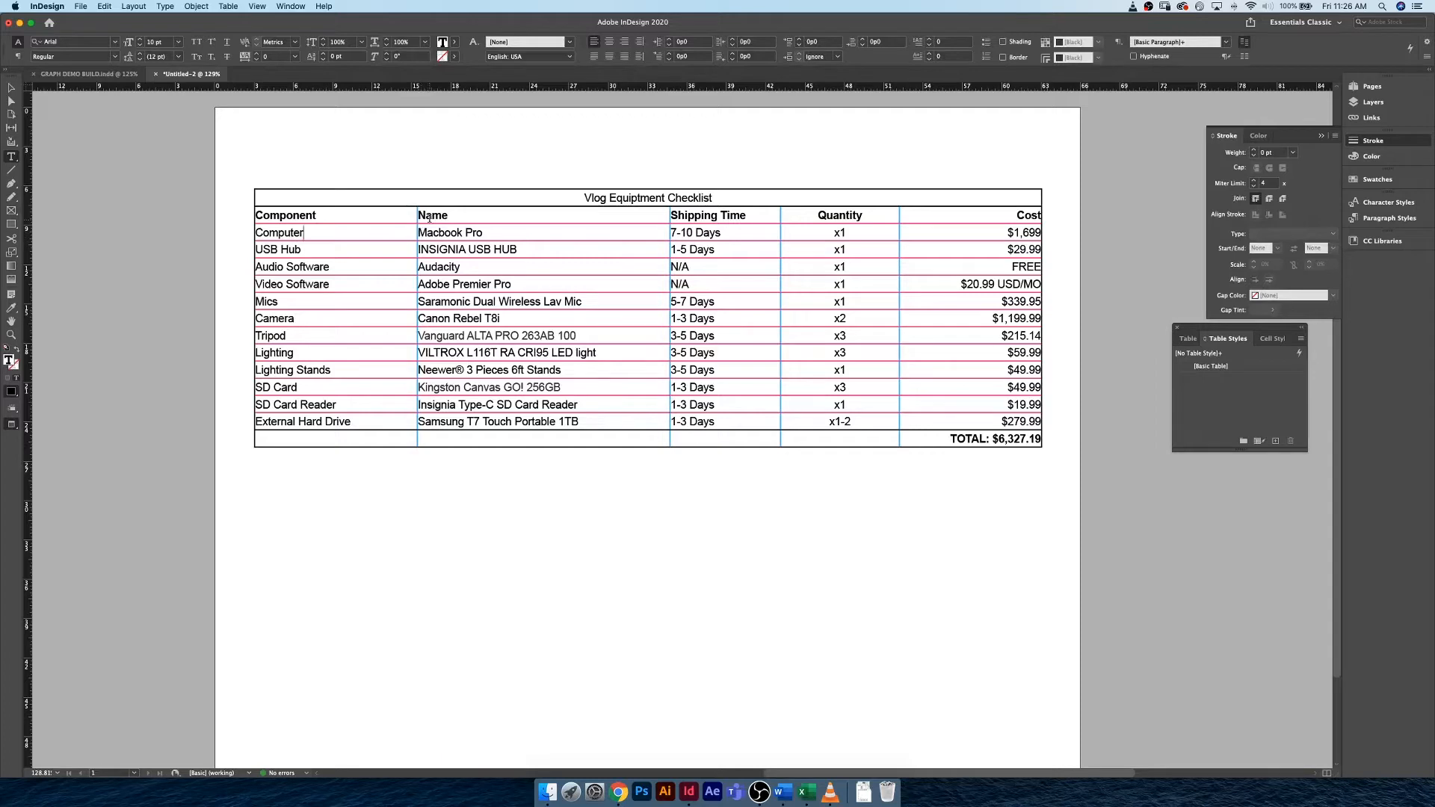
Set the whole checklist table's stroke drawing order to Row Strokes in Front.
{"action": "key", "text": "super+equal"}
{"action": "key", "text": "super+equal"}
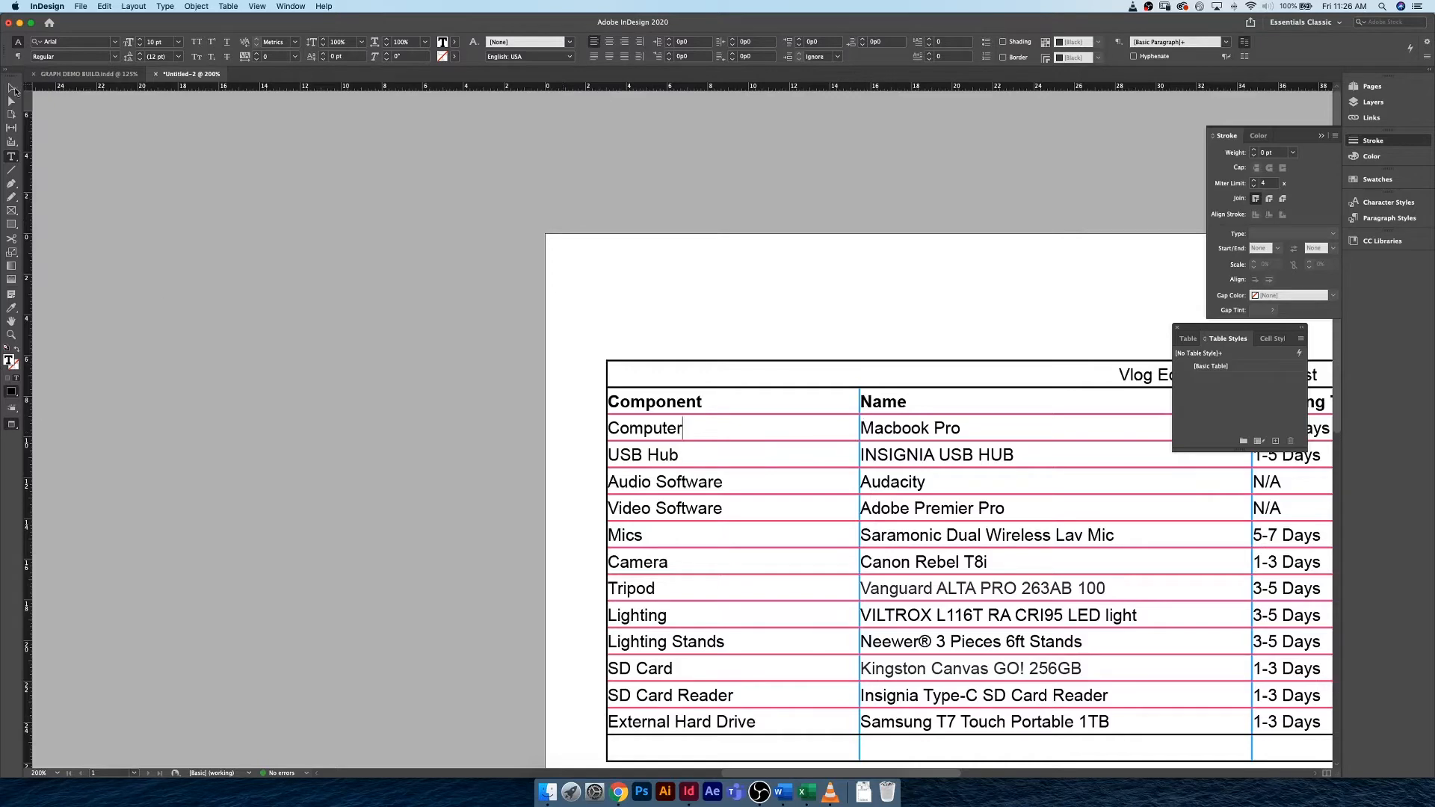
{"action": "key", "text": "Escape"}
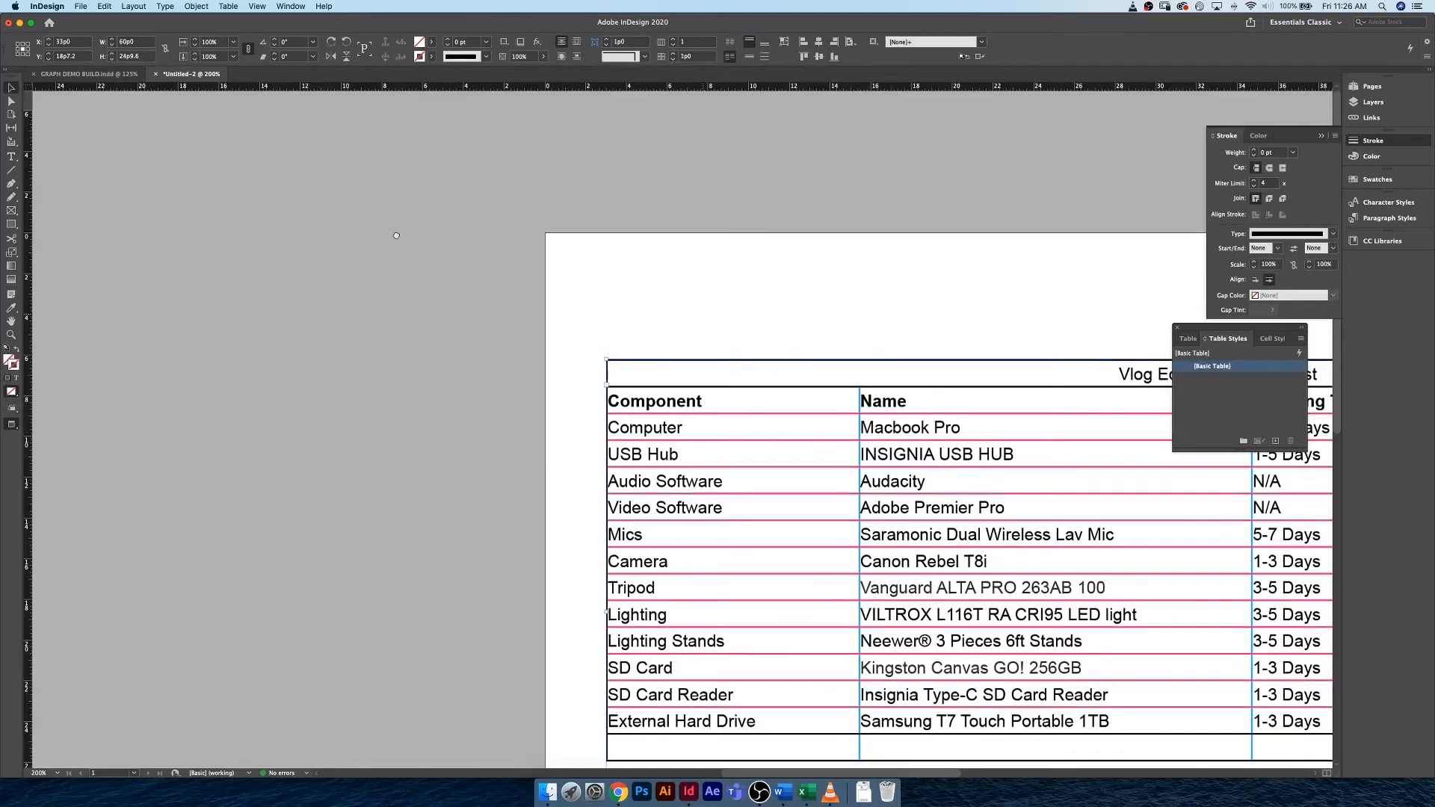
{"action": "scroll", "coordinate": [379, 227], "scroll_direction": "right", "scroll_amount": 2}
{"action": "scroll", "coordinate": [380, 226], "scroll_direction": "down", "scroll_amount": 1}
{"action": "scroll", "coordinate": [379, 227], "scroll_direction": "right", "scroll_amount": 5}
{"action": "scroll", "coordinate": [380, 226], "scroll_direction": "down", "scroll_amount": 2}
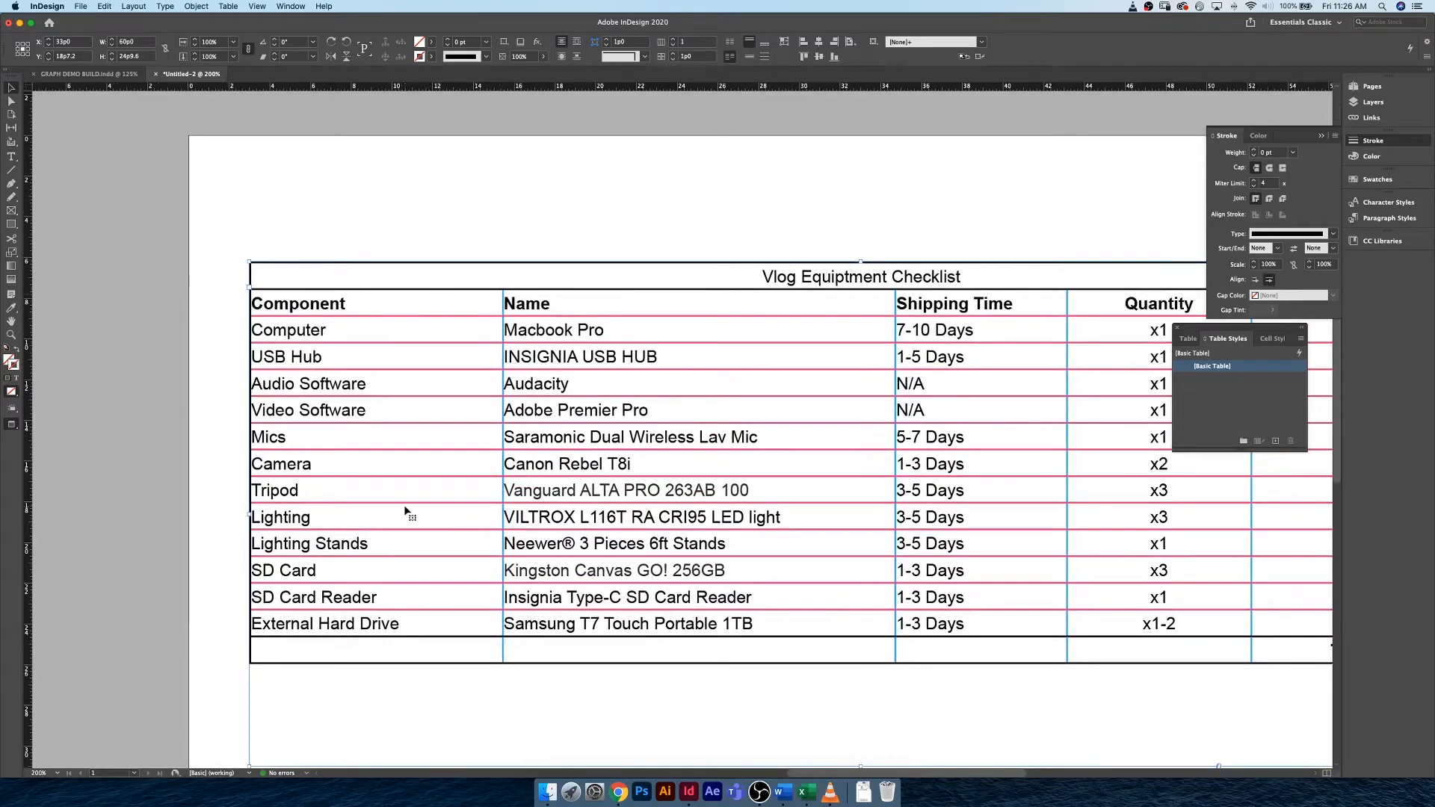
{"action": "double_click", "coordinate": [260, 271]}
{"action": "left_click", "coordinate": [250, 261]}
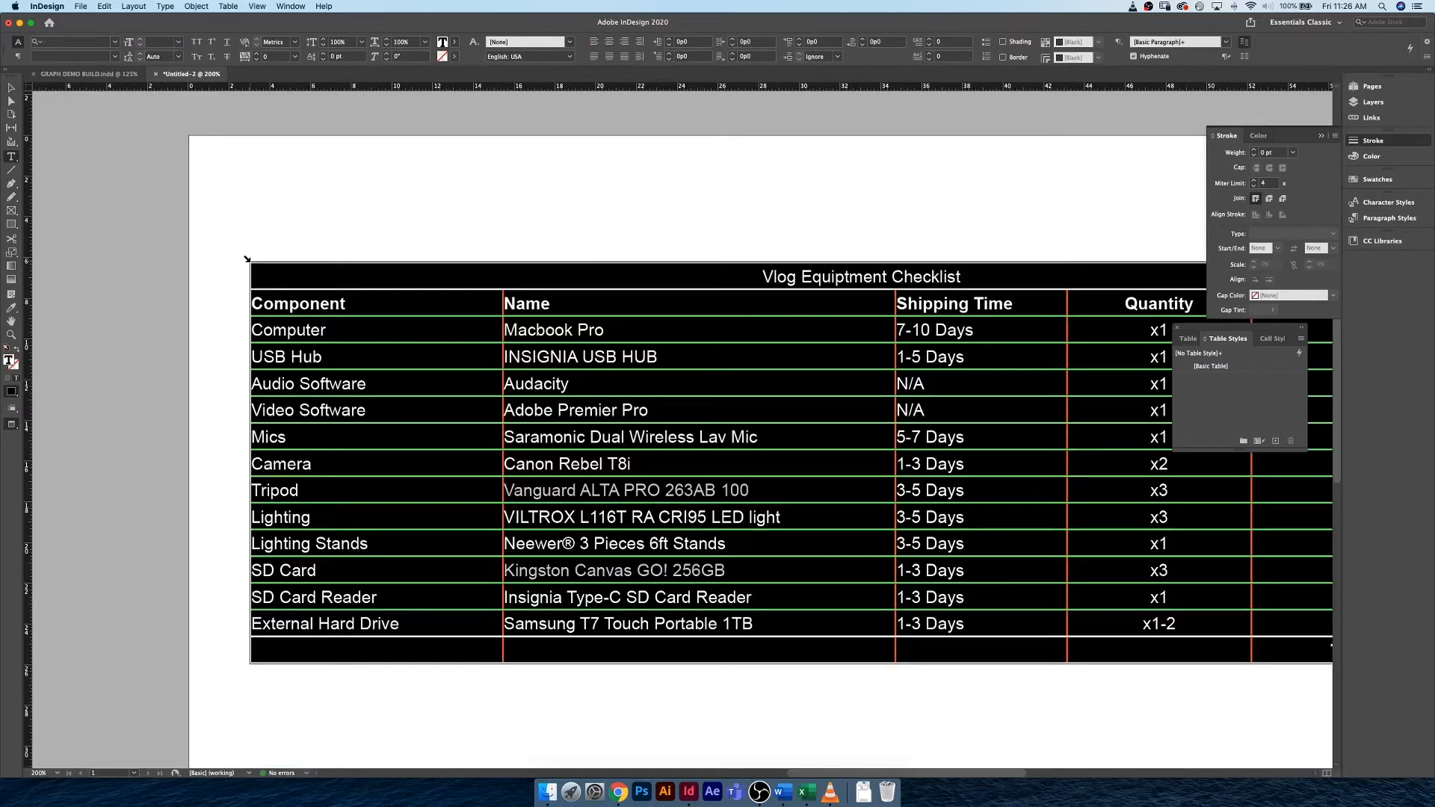
{"action": "left_click", "coordinate": [228, 6]}
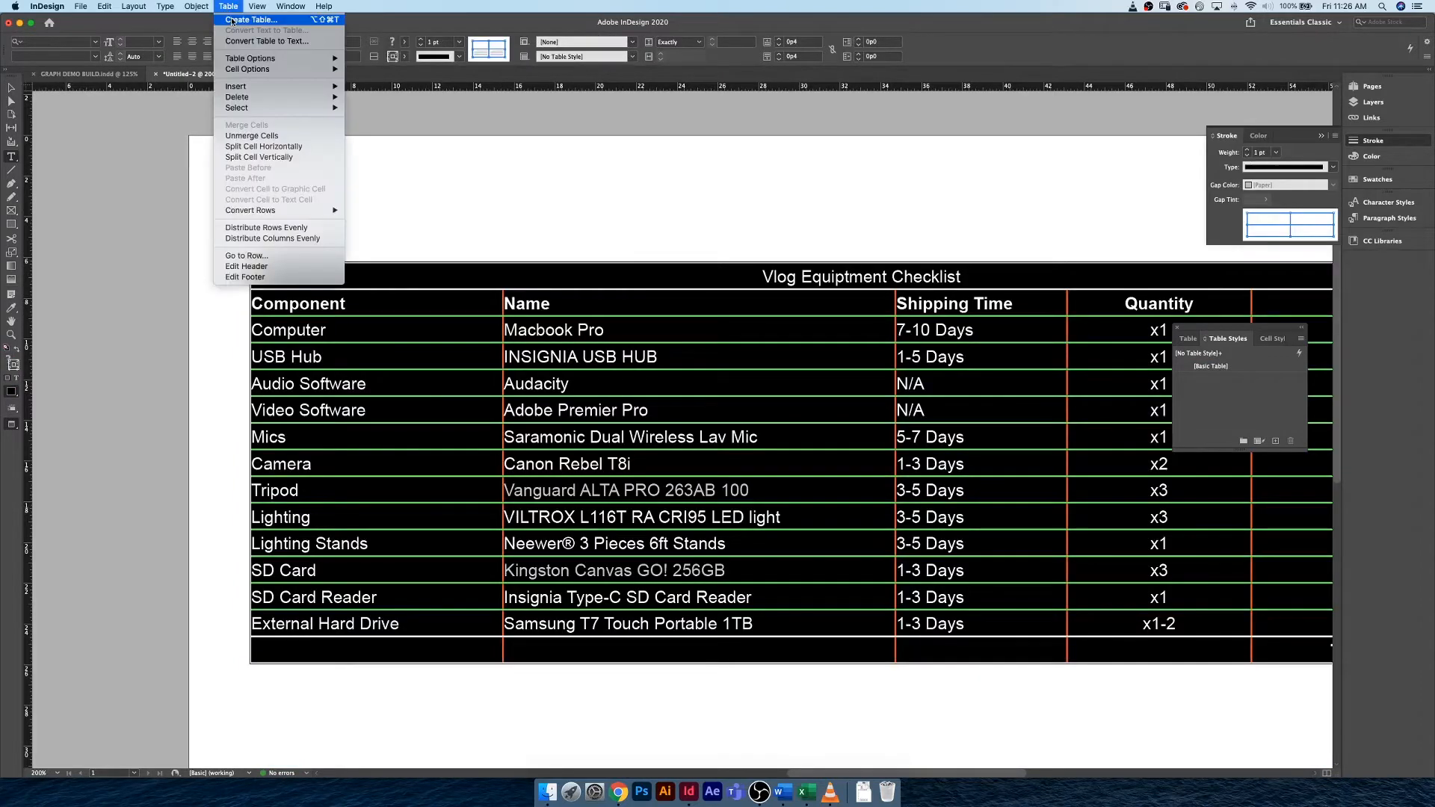
{"action": "mouse_move", "coordinate": [255, 57]}
{"action": "left_click", "coordinate": [365, 58]}
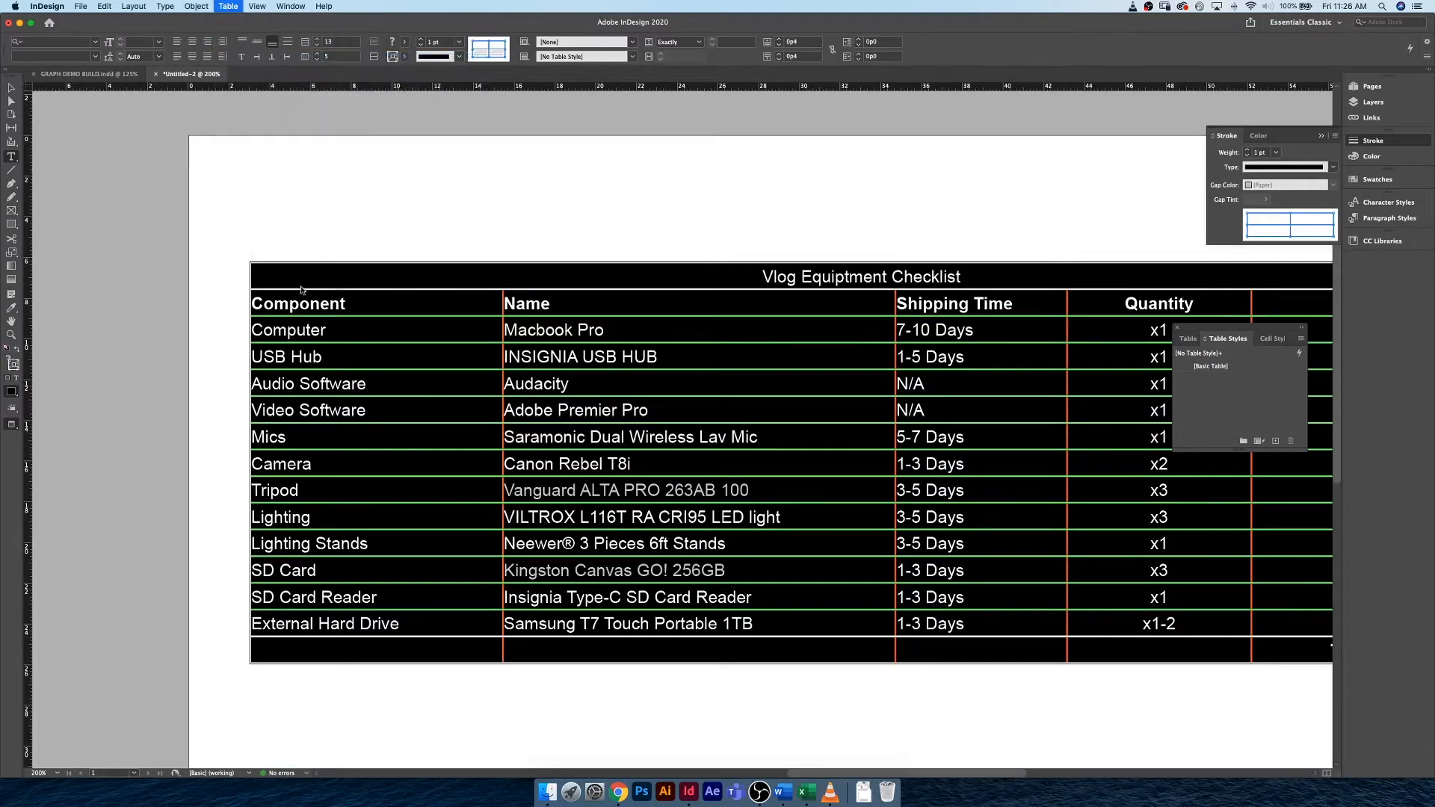
{"action": "left_click", "coordinate": [292, 581]}
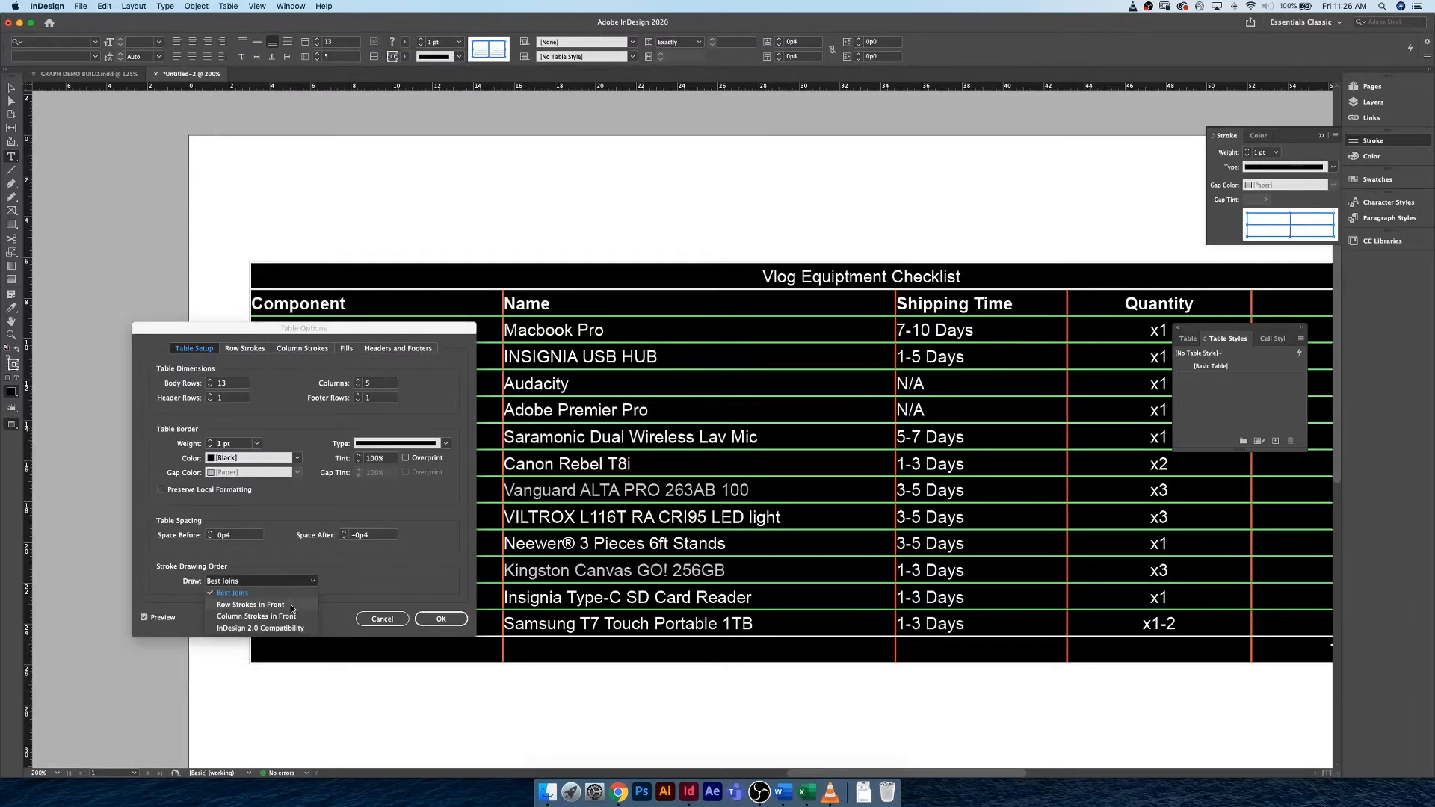
{"action": "left_click", "coordinate": [293, 607]}
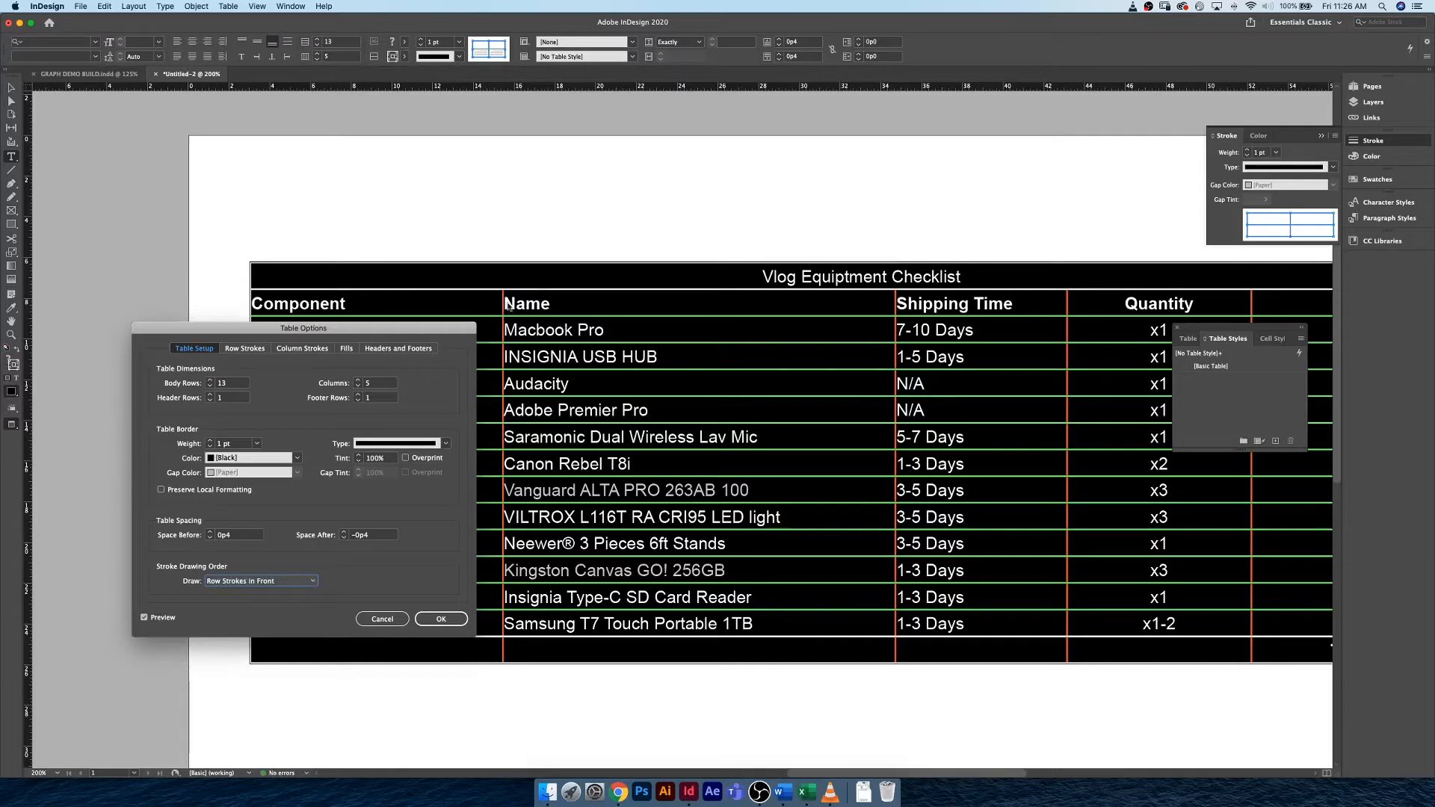
{"action": "left_click", "coordinate": [448, 620]}
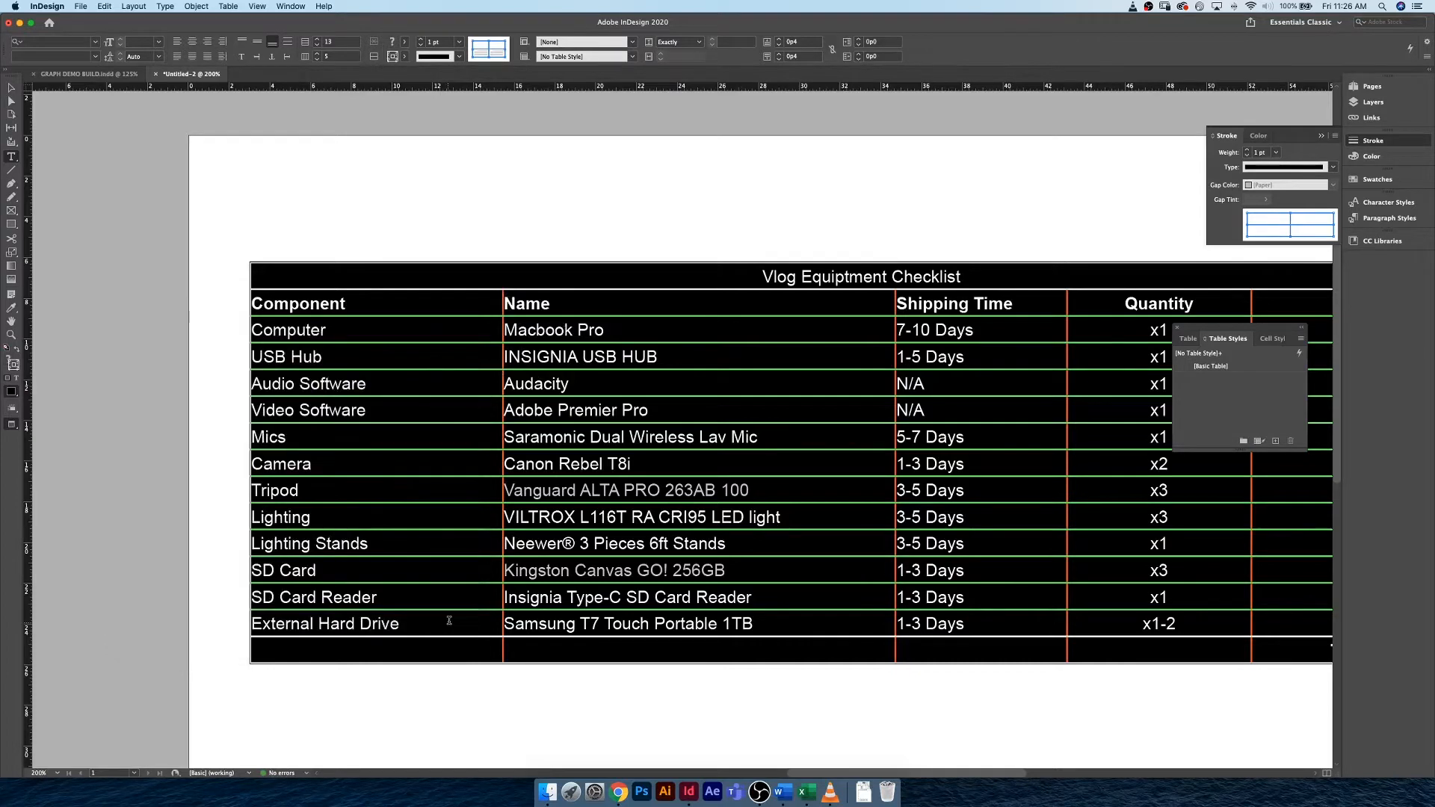
{"action": "left_click", "coordinate": [617, 463]}
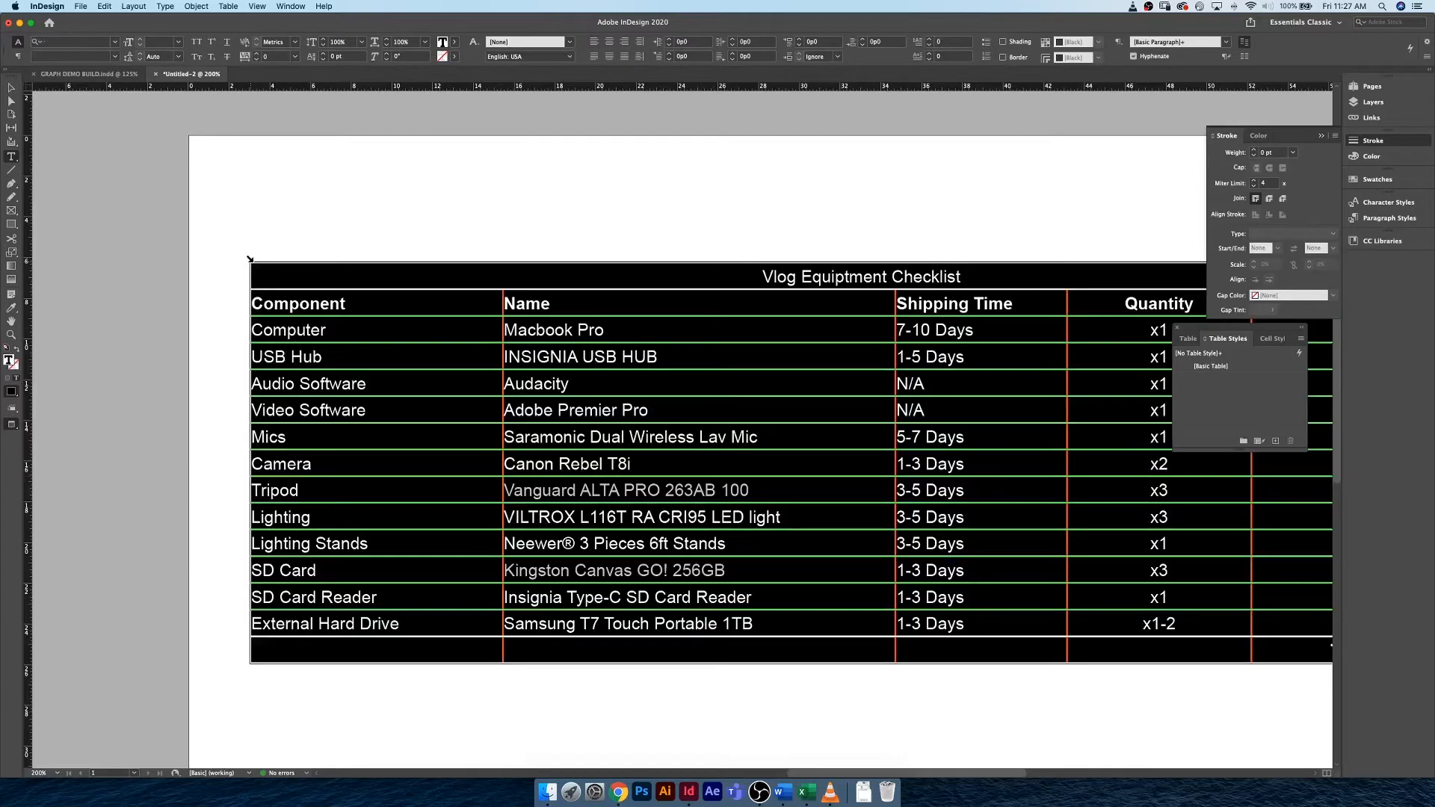
Change the whole table's stroke drawing order to Column Strokes in Front.
{"action": "left_click", "coordinate": [252, 262]}
{"action": "left_click", "coordinate": [228, 6]}
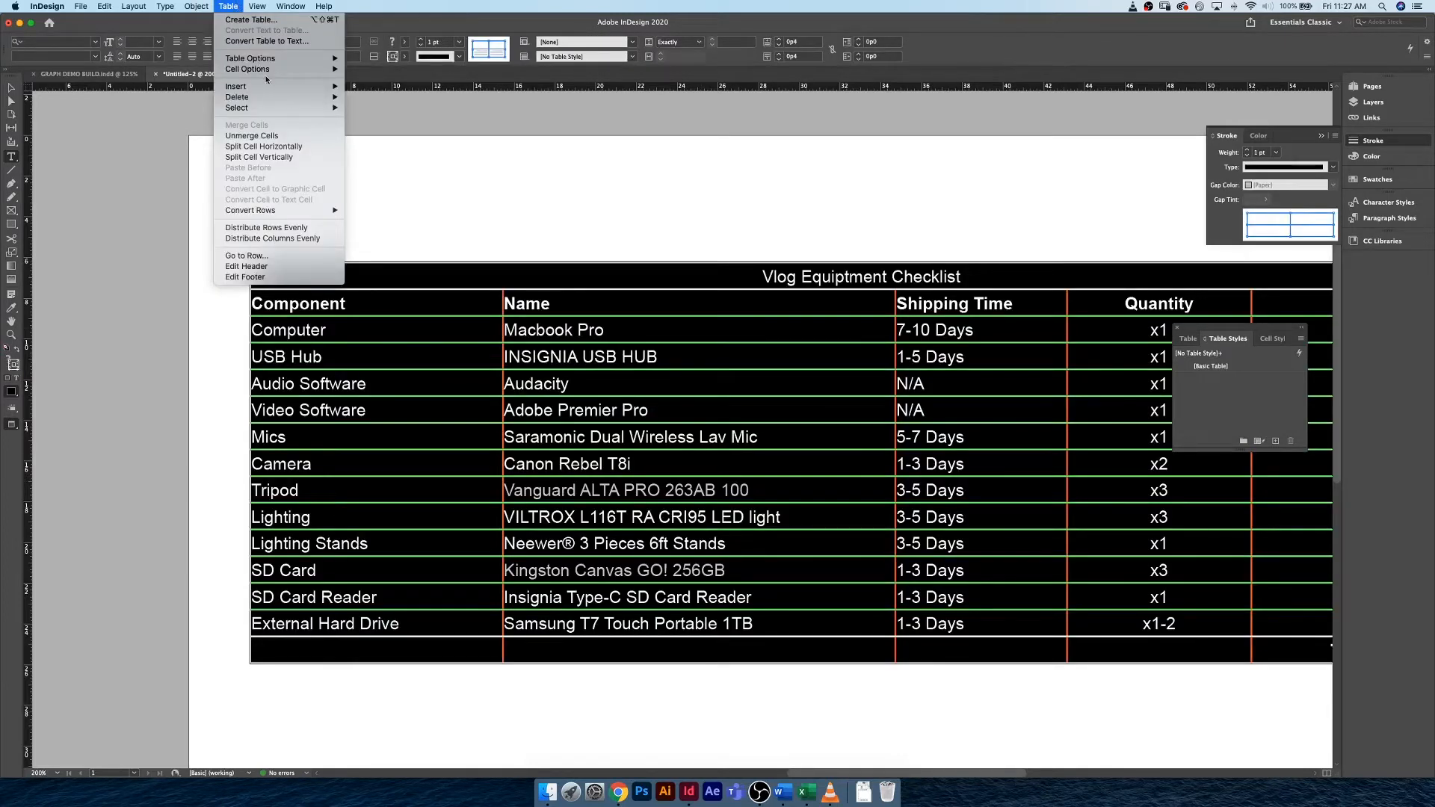
{"action": "mouse_move", "coordinate": [282, 59]}
{"action": "left_click", "coordinate": [385, 58]}
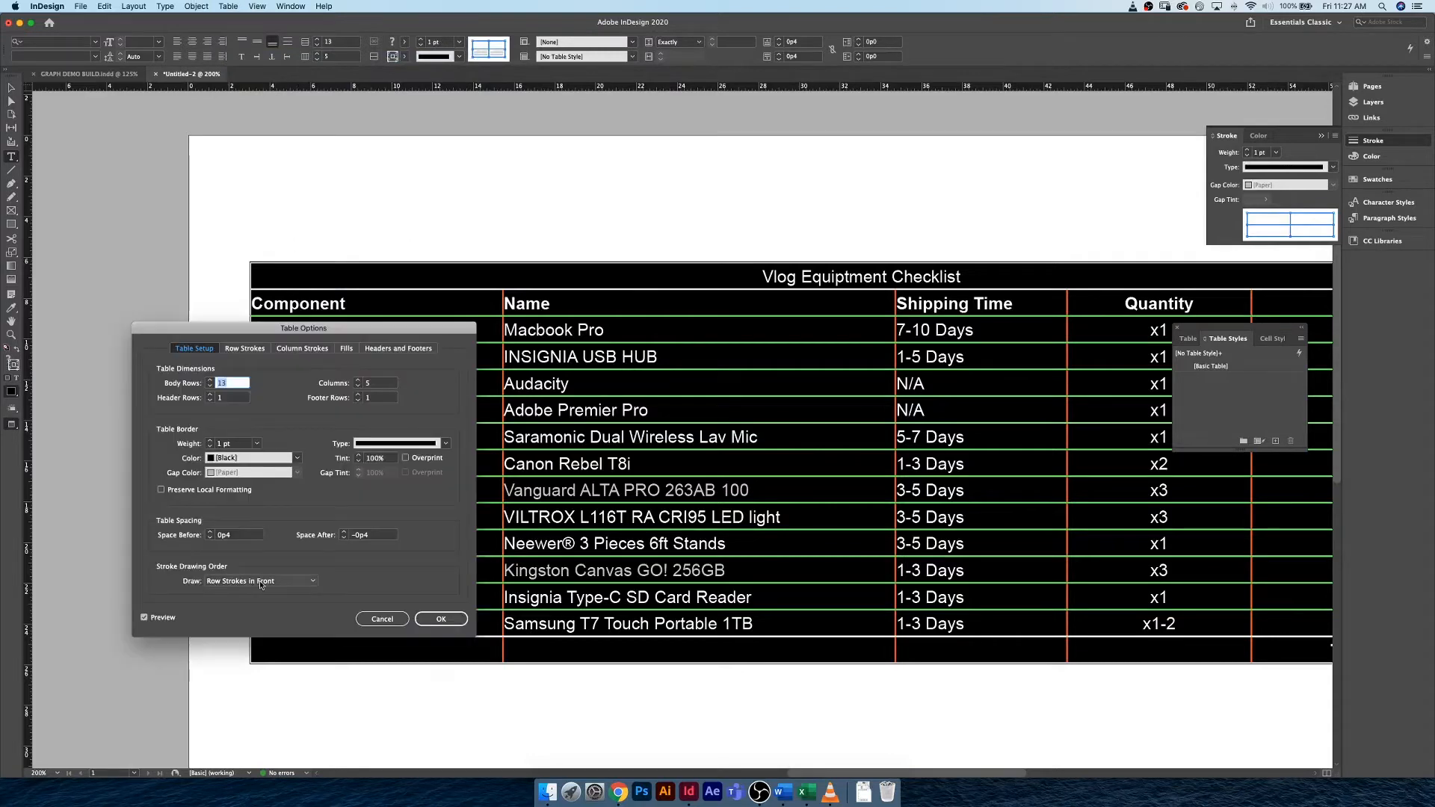
{"action": "left_click", "coordinate": [261, 583]}
{"action": "left_click", "coordinate": [267, 618]}
{"action": "left_click", "coordinate": [430, 621]}
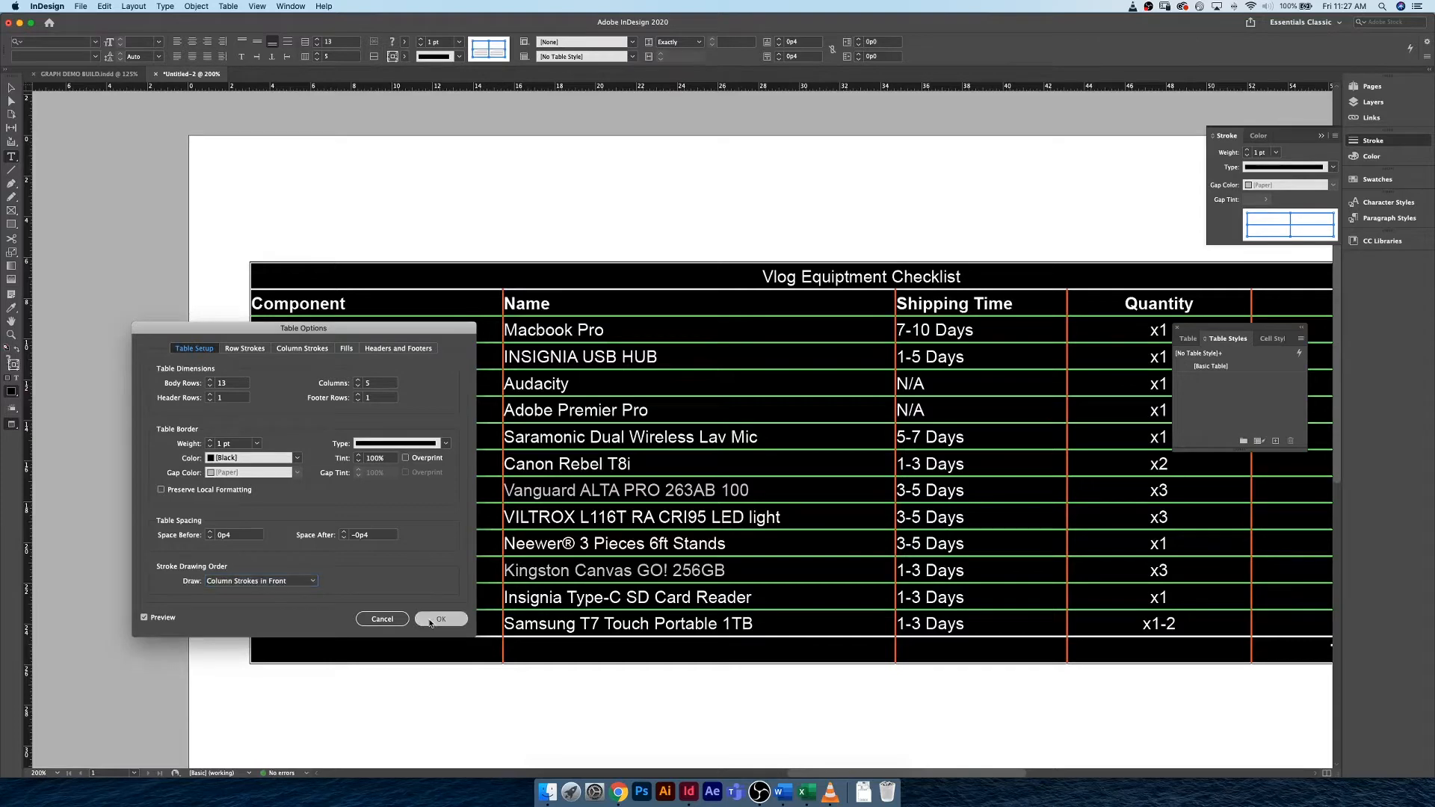
{"action": "left_click", "coordinate": [429, 561]}
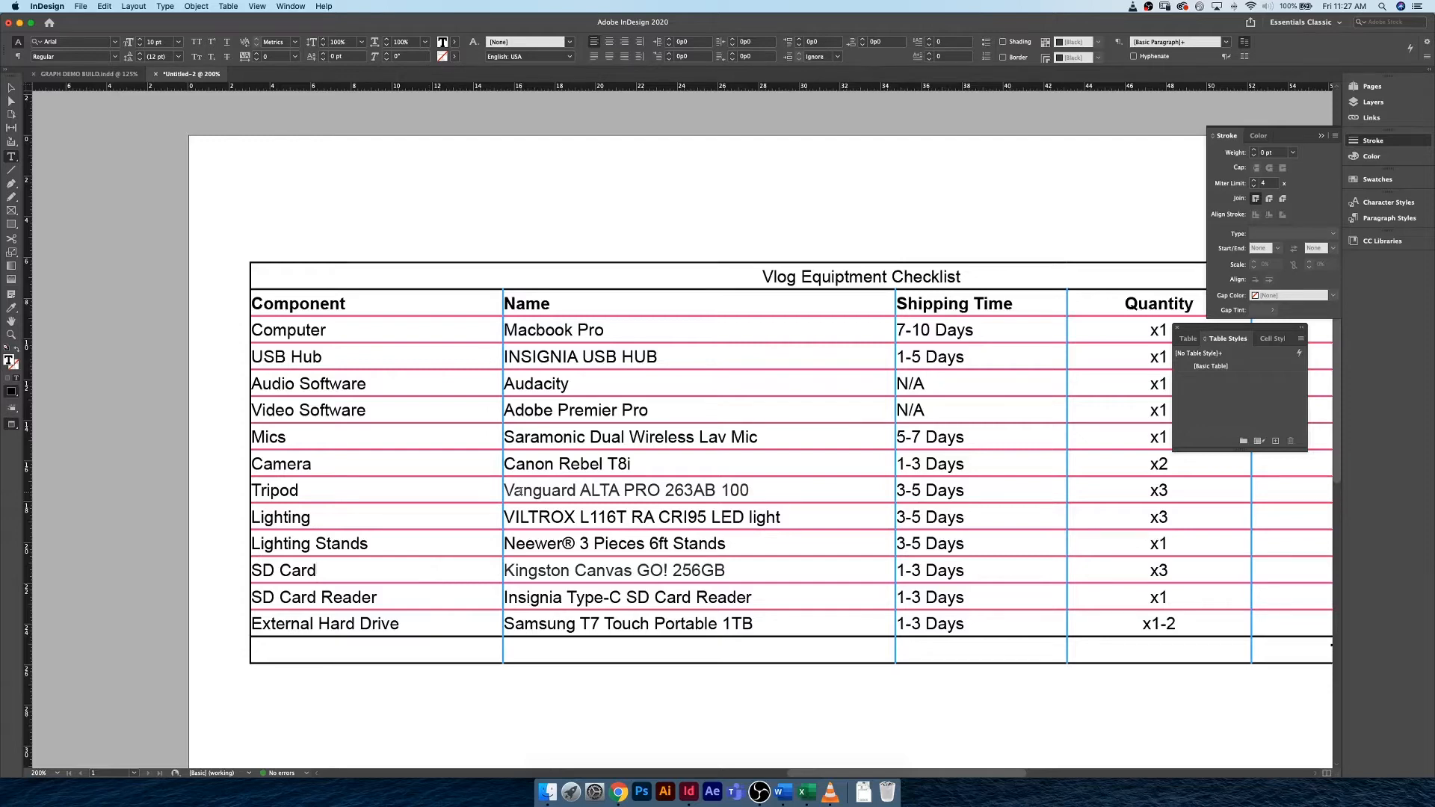
Examine the strokes and overall styling of the finished checklist table in GRAPH DEMO BUILD.indd.
{"action": "left_click", "coordinate": [81, 74]}
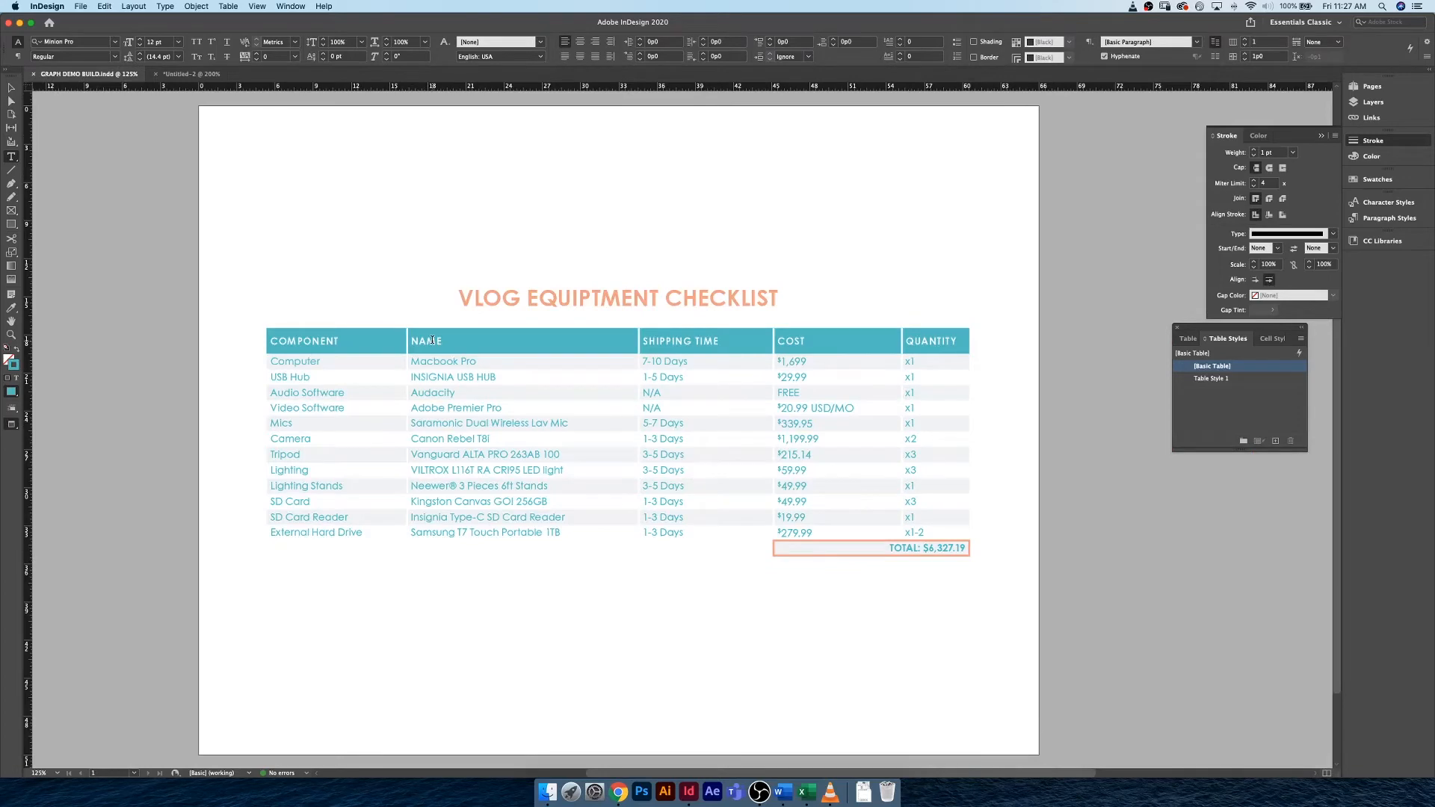
{"action": "key", "text": "super+equal"}
{"action": "key", "text": "super+equal"}
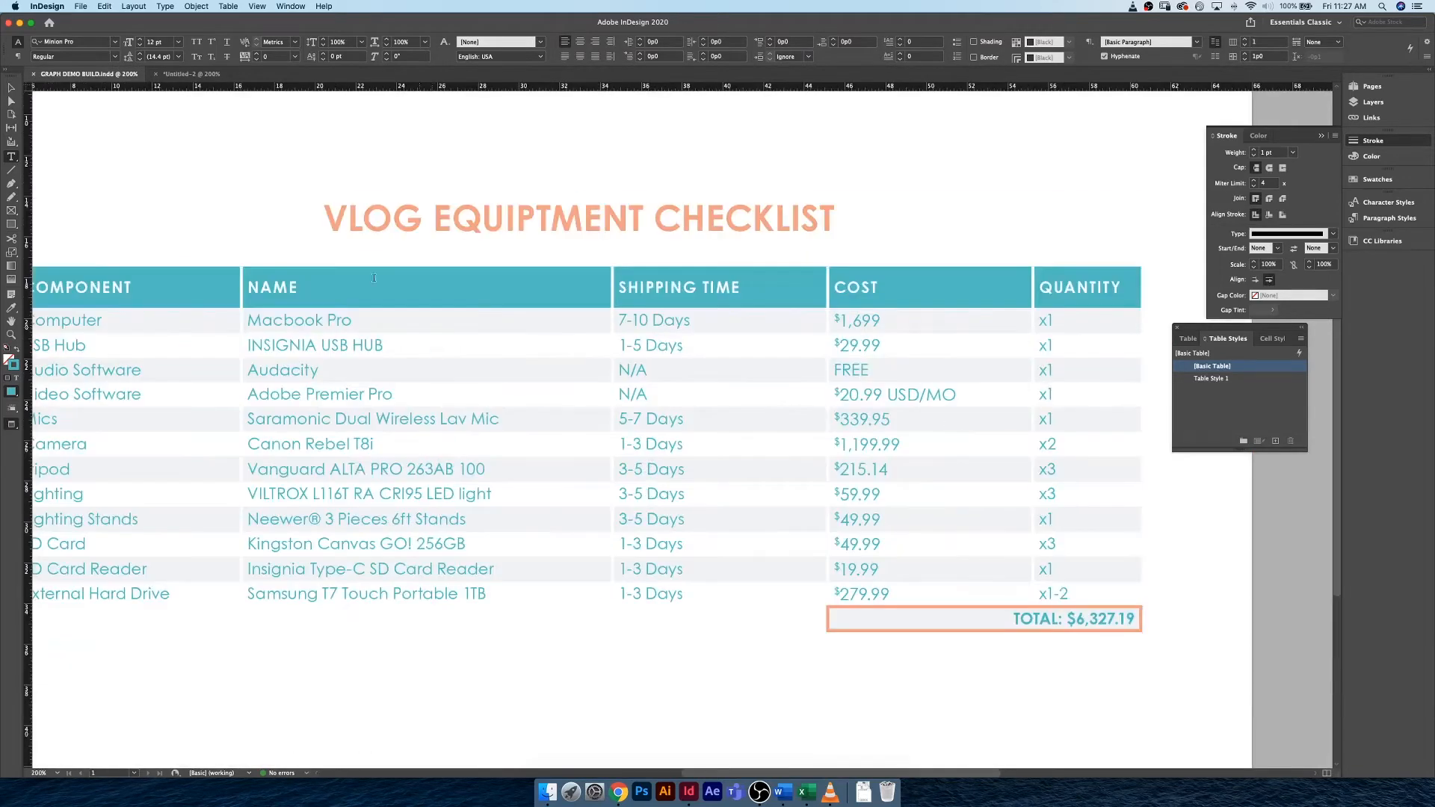
{"action": "left_click", "coordinate": [11, 87]}
{"action": "left_click_drag", "start_coordinate": [179, 138], "coordinate": [349, 180]}
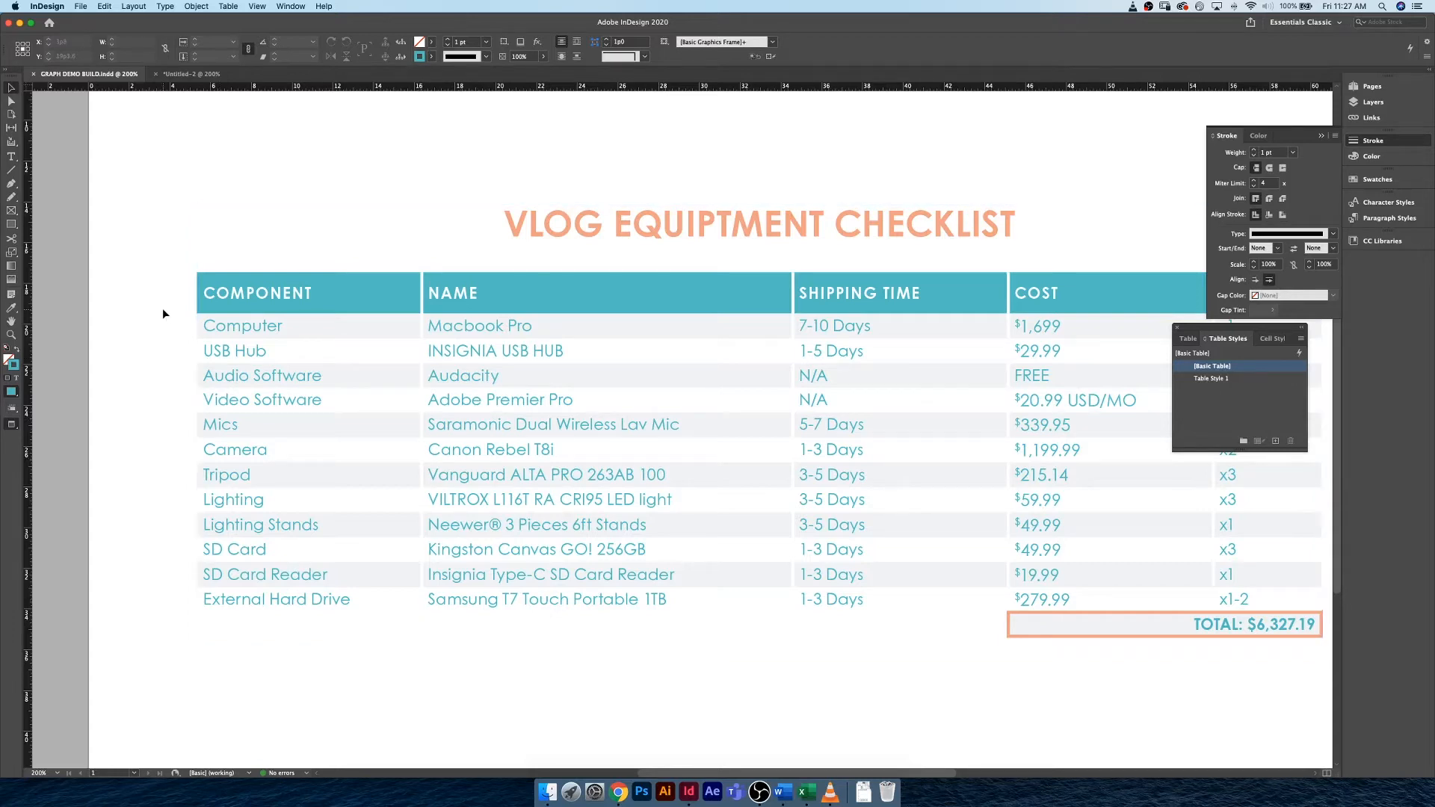
{"action": "key", "text": "super+0"}
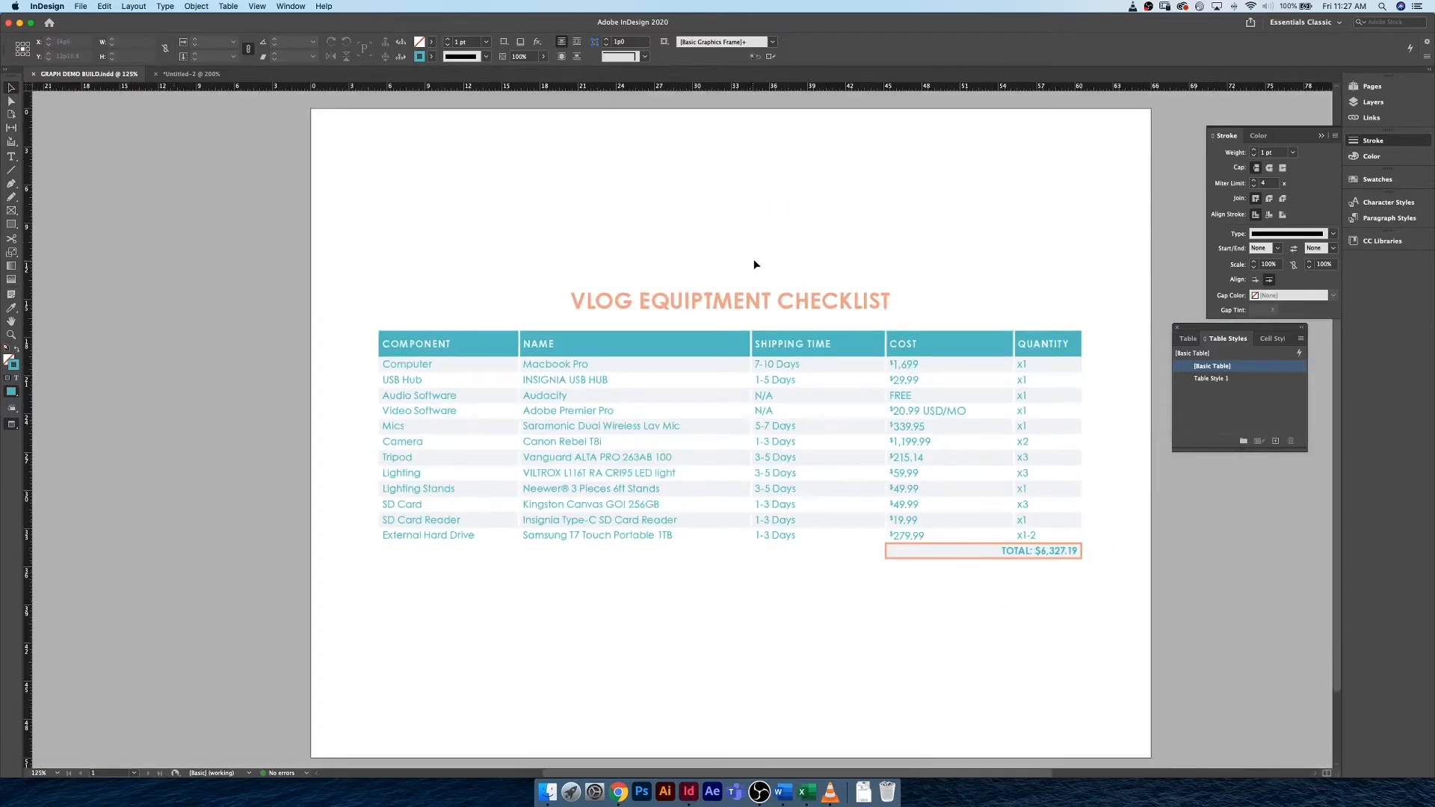
{"action": "left_click_drag", "start_coordinate": [704, 256], "coordinate": [652, 255]}
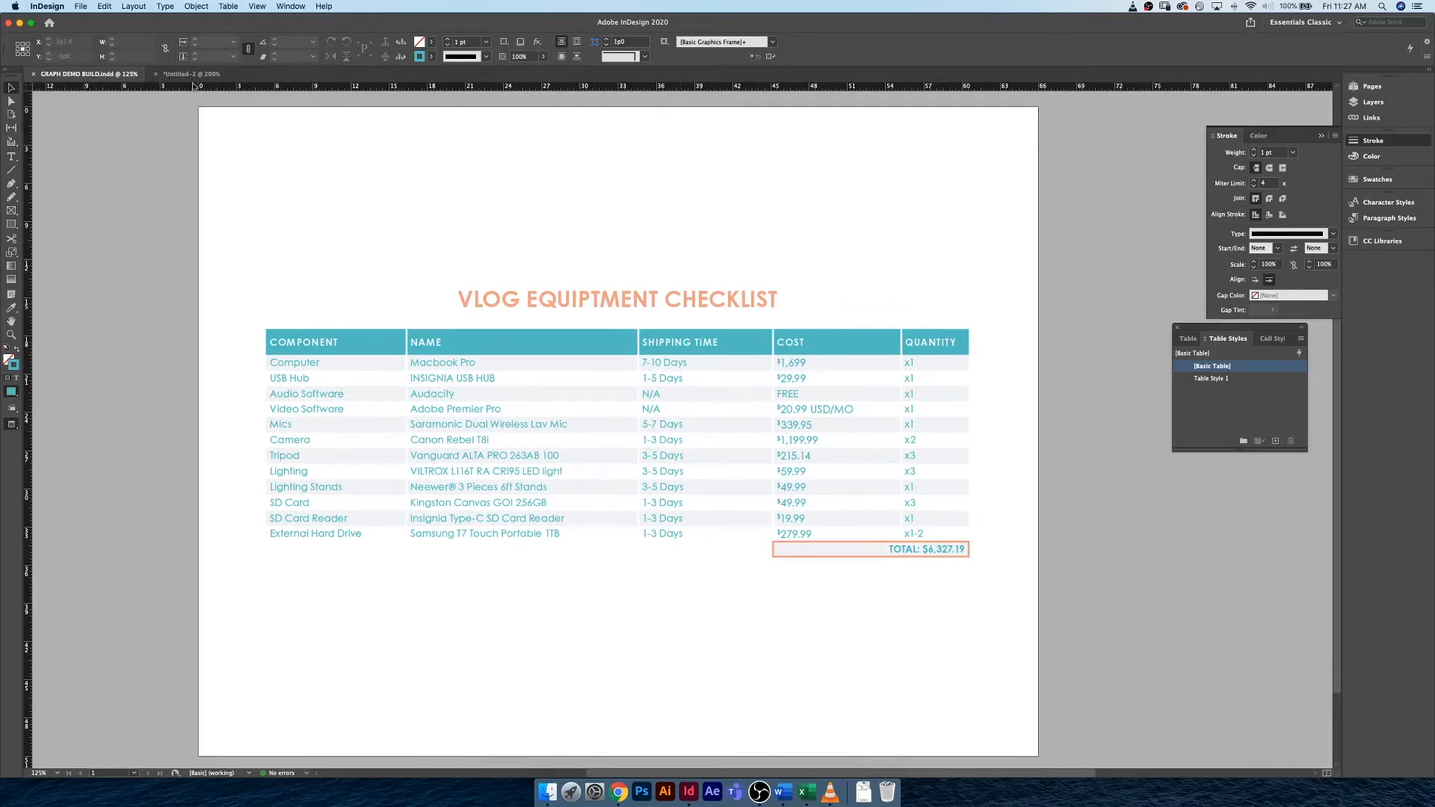
Return to the Untitled-2 document and undo the stroke drawing order and coloured row and column stroke changes.
{"action": "left_click", "coordinate": [193, 74]}
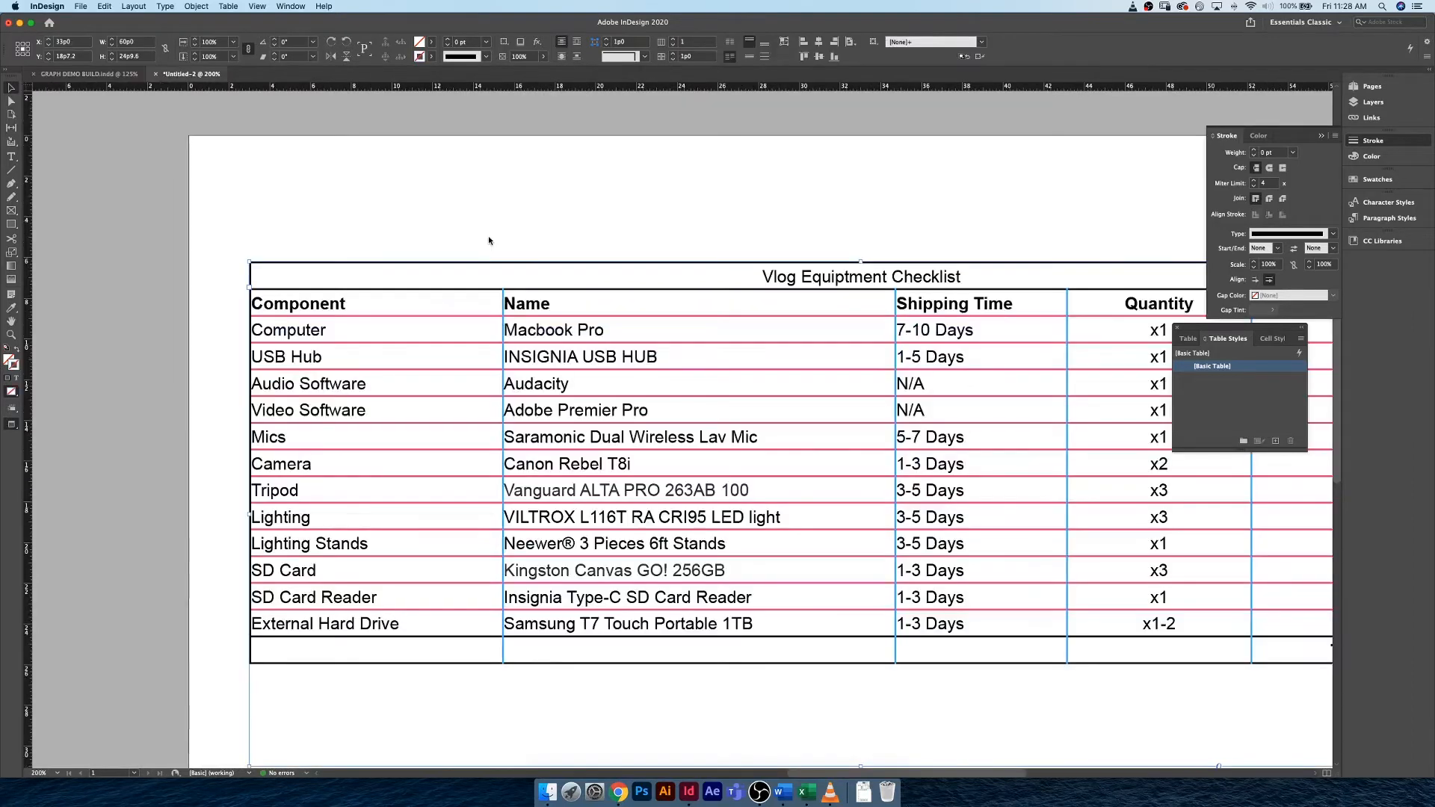
{"action": "left_click", "coordinate": [449, 221]}
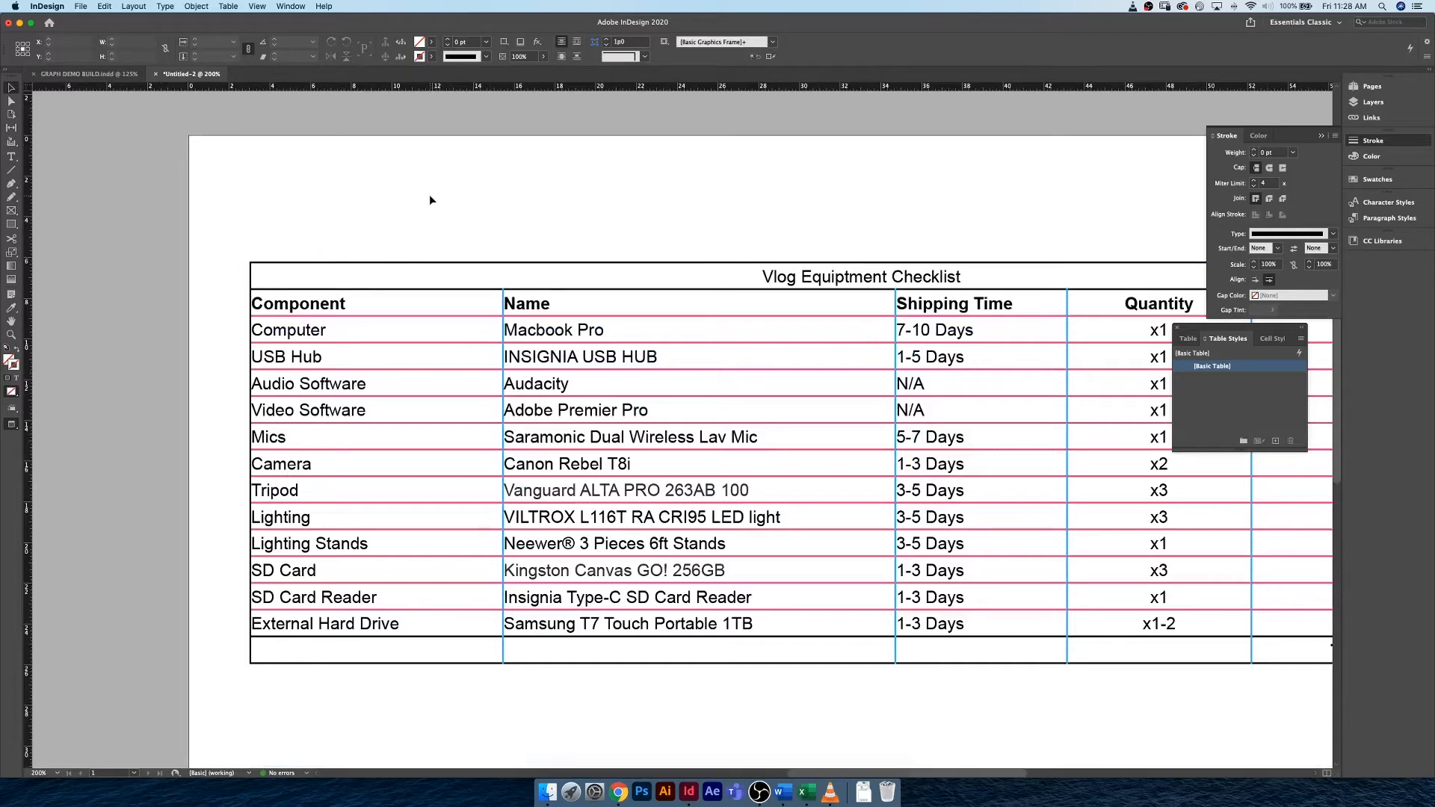
{"action": "key", "text": "super+z"}
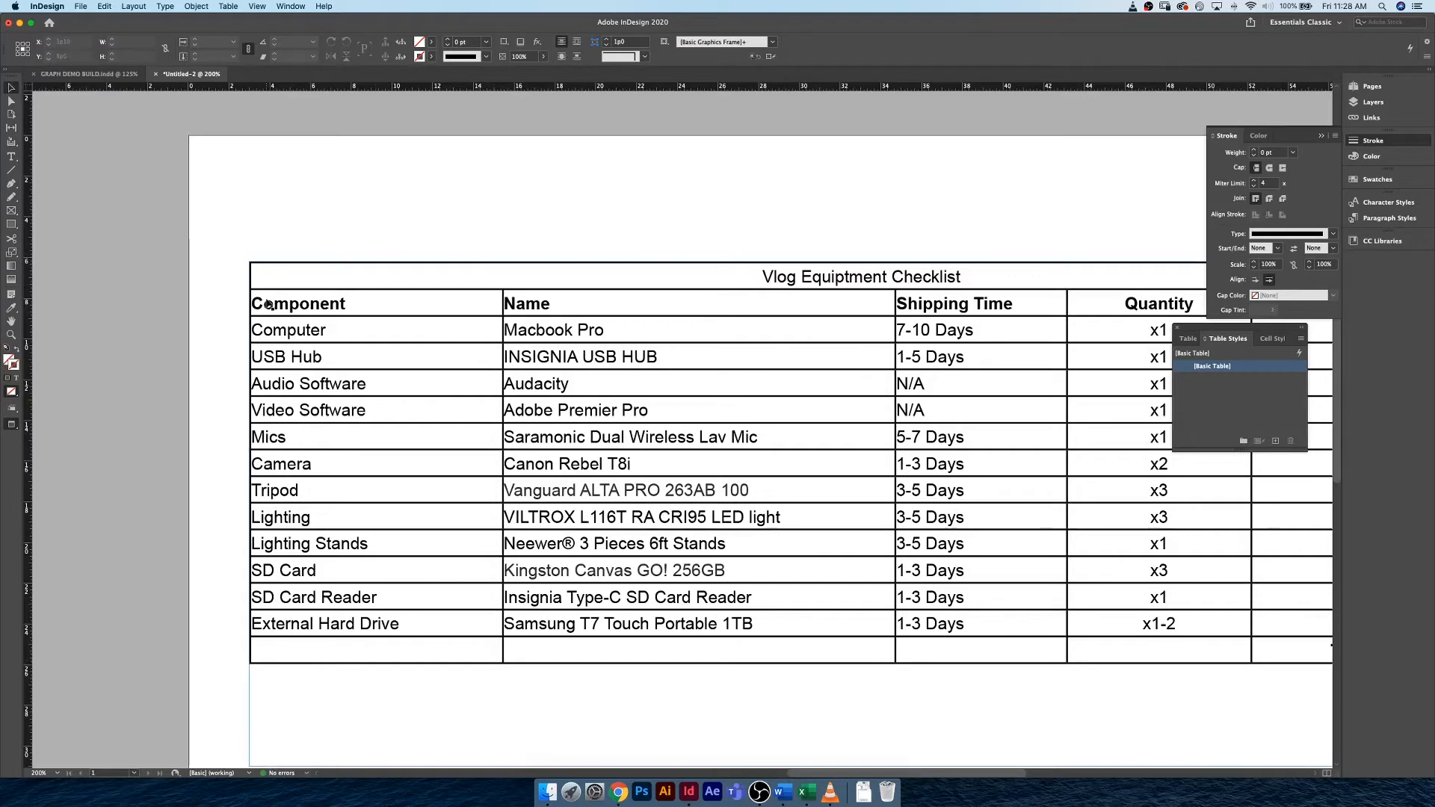
Check the title in the styled example, and remove the border of the Vlog Equiptment Checklist title cell with a 0 pt stroke.
{"action": "left_click", "coordinate": [110, 74]}
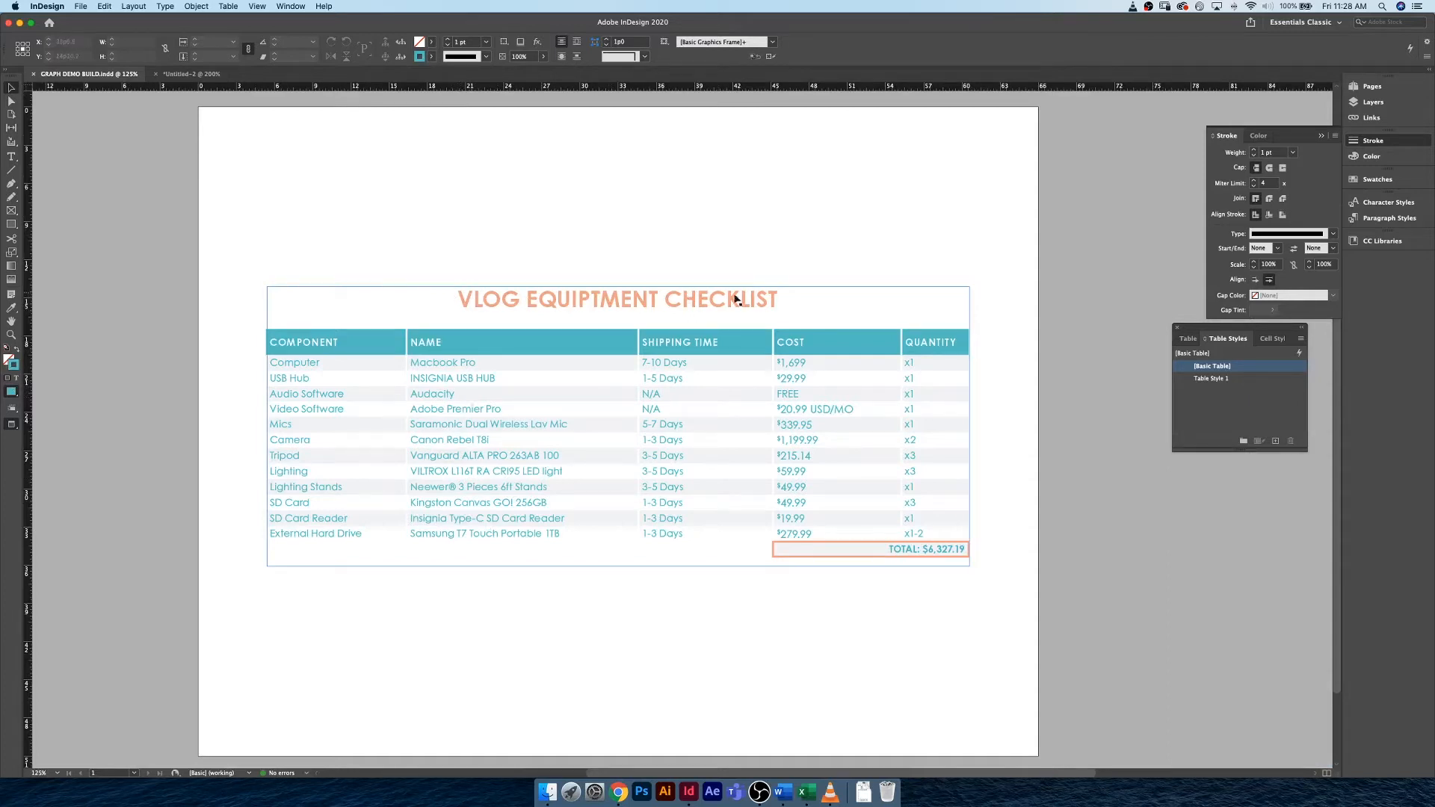
{"action": "left_click", "coordinate": [196, 75]}
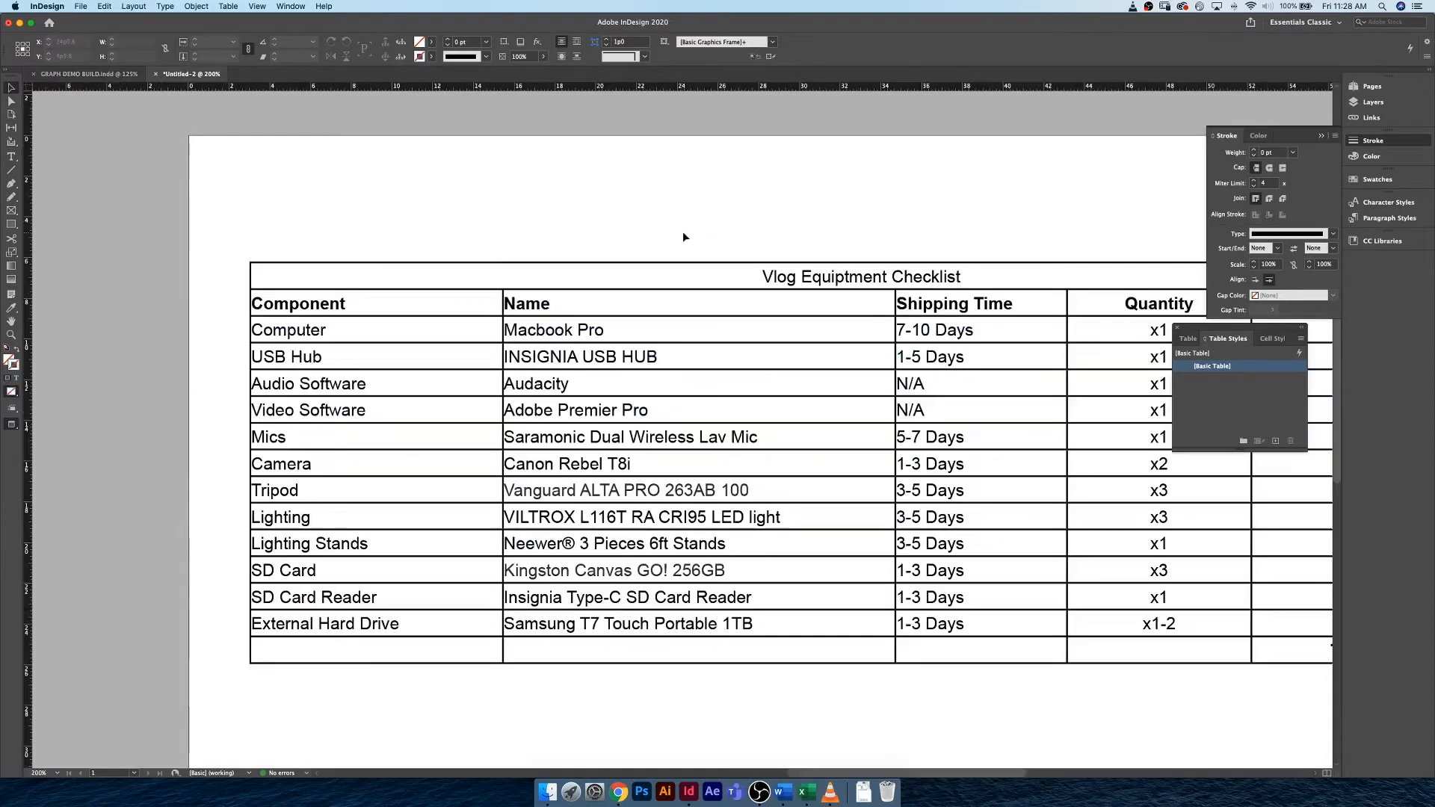
{"action": "double_click", "coordinate": [776, 278]}
{"action": "left_click_drag", "start_coordinate": [763, 276], "coordinate": [964, 277]}
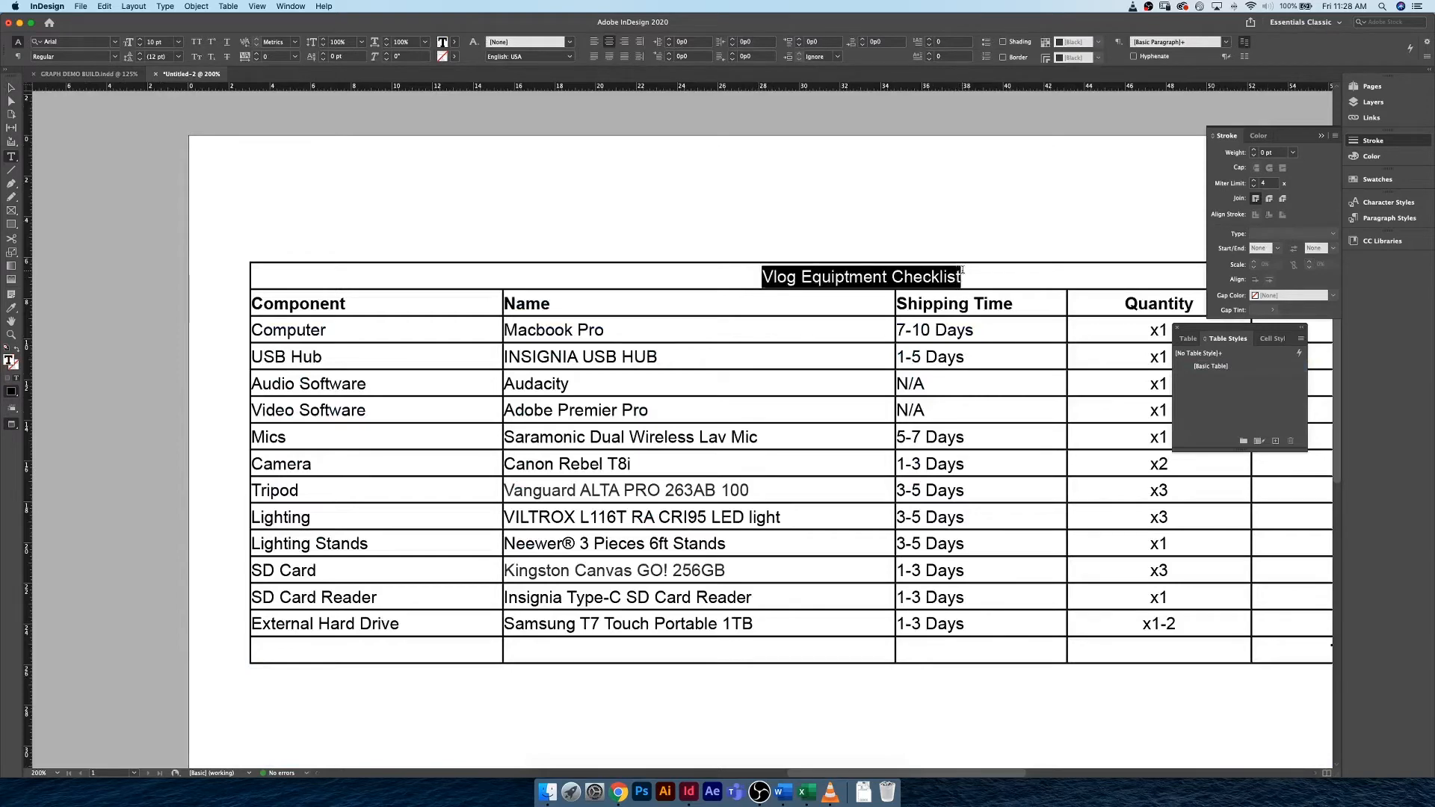
{"action": "left_click", "coordinate": [251, 275]}
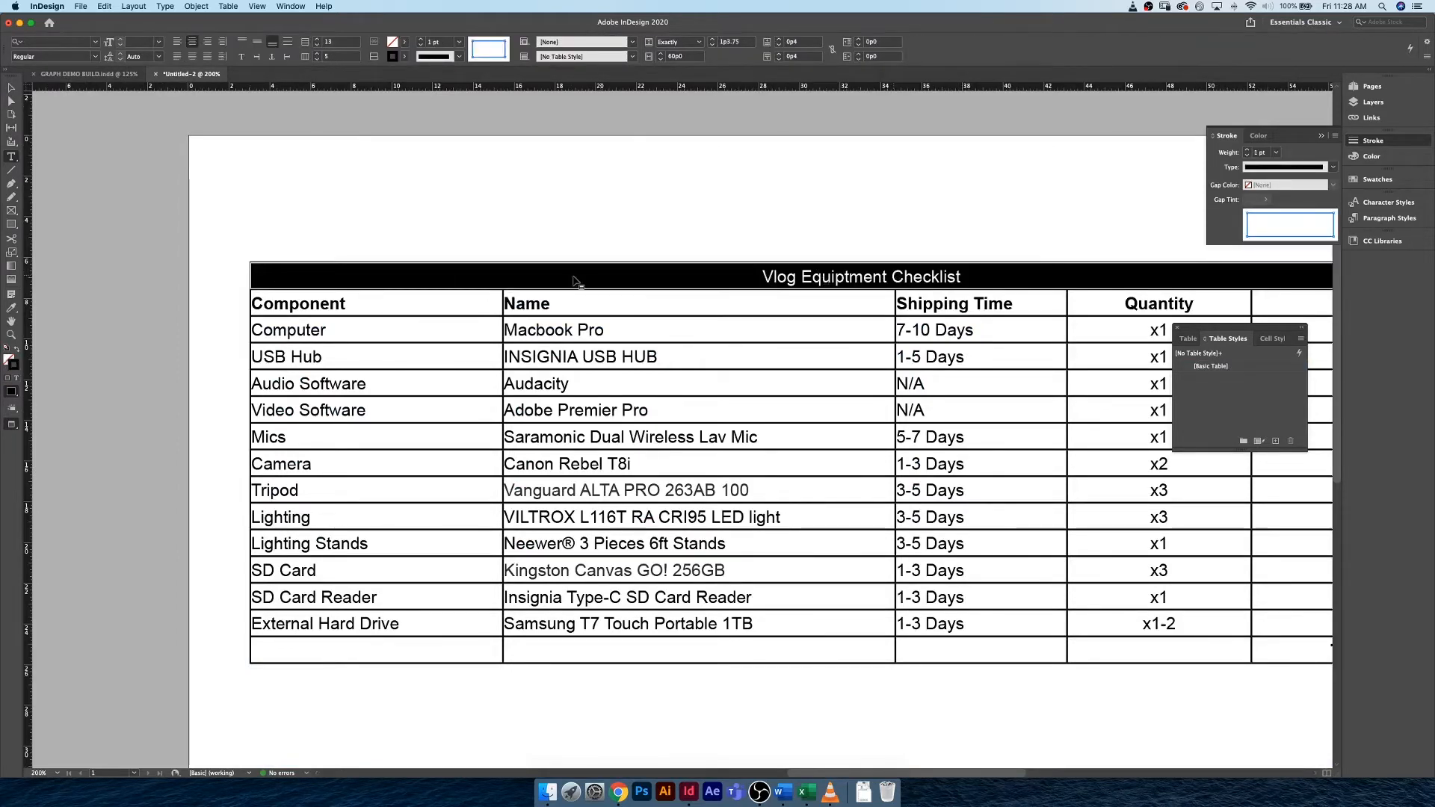
{"action": "left_click", "coordinate": [420, 46]}
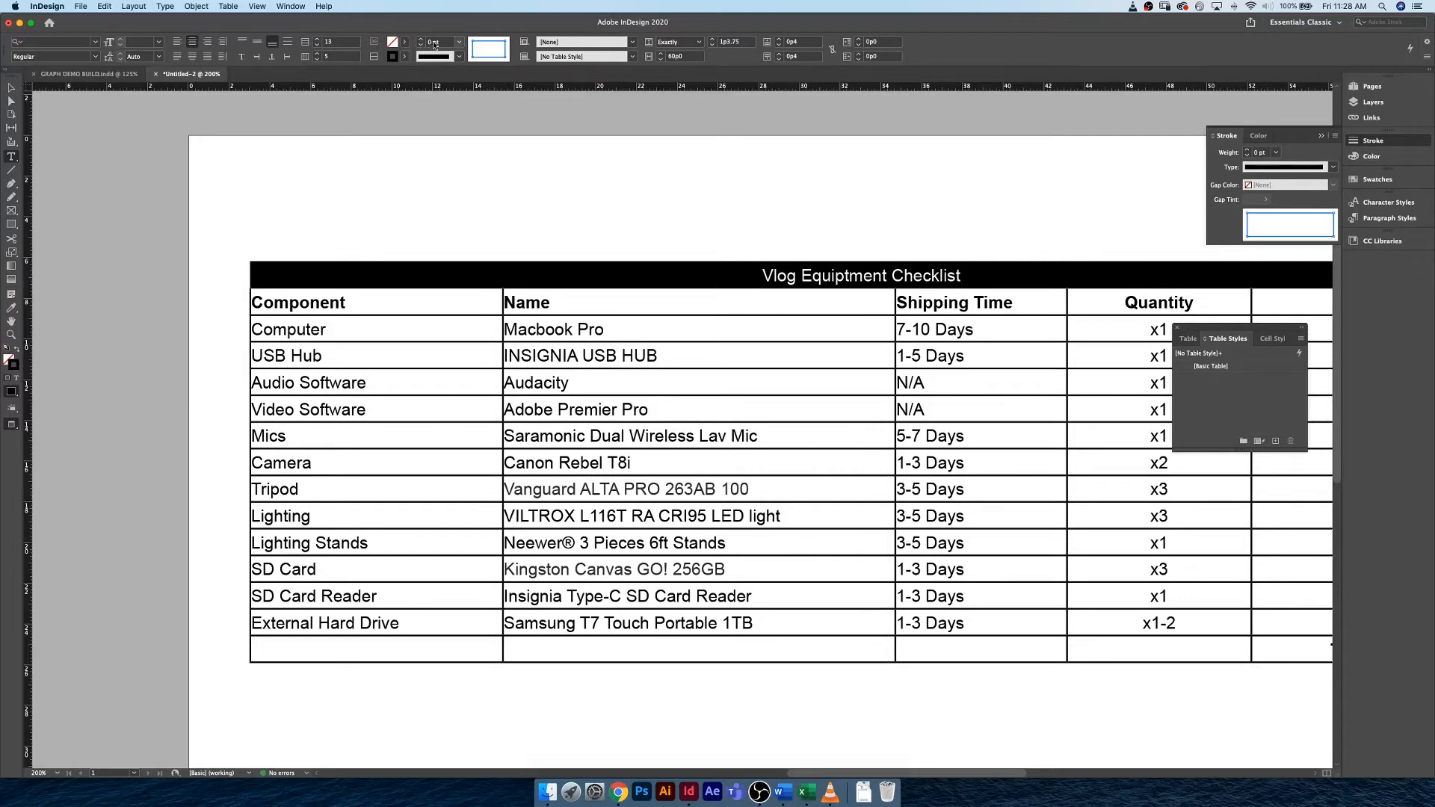
{"action": "left_click", "coordinate": [757, 273]}
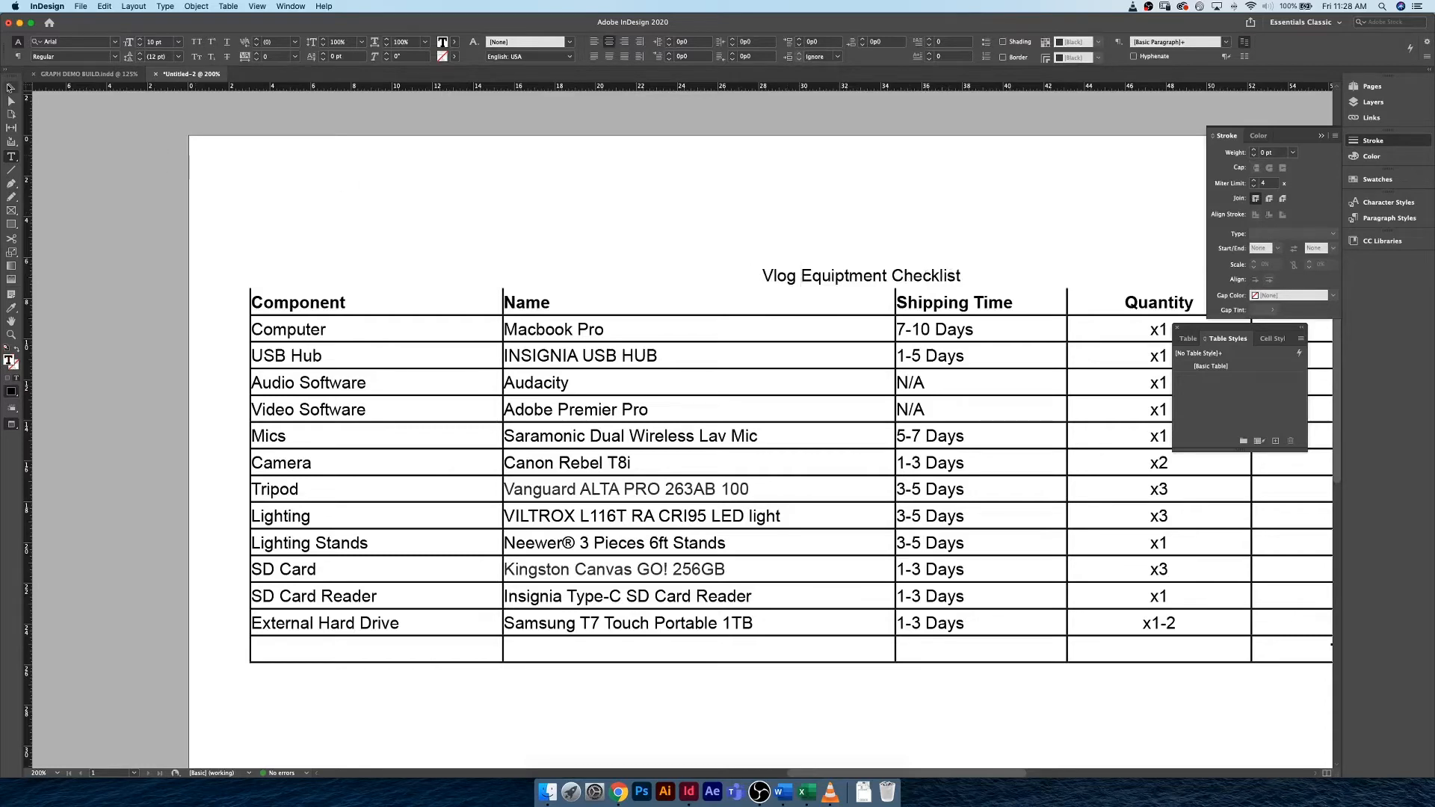
Format the Vlog Equiptment Checklist title text in Century Gothic Pro Bold with all caps.
{"action": "key", "text": "Escape"}
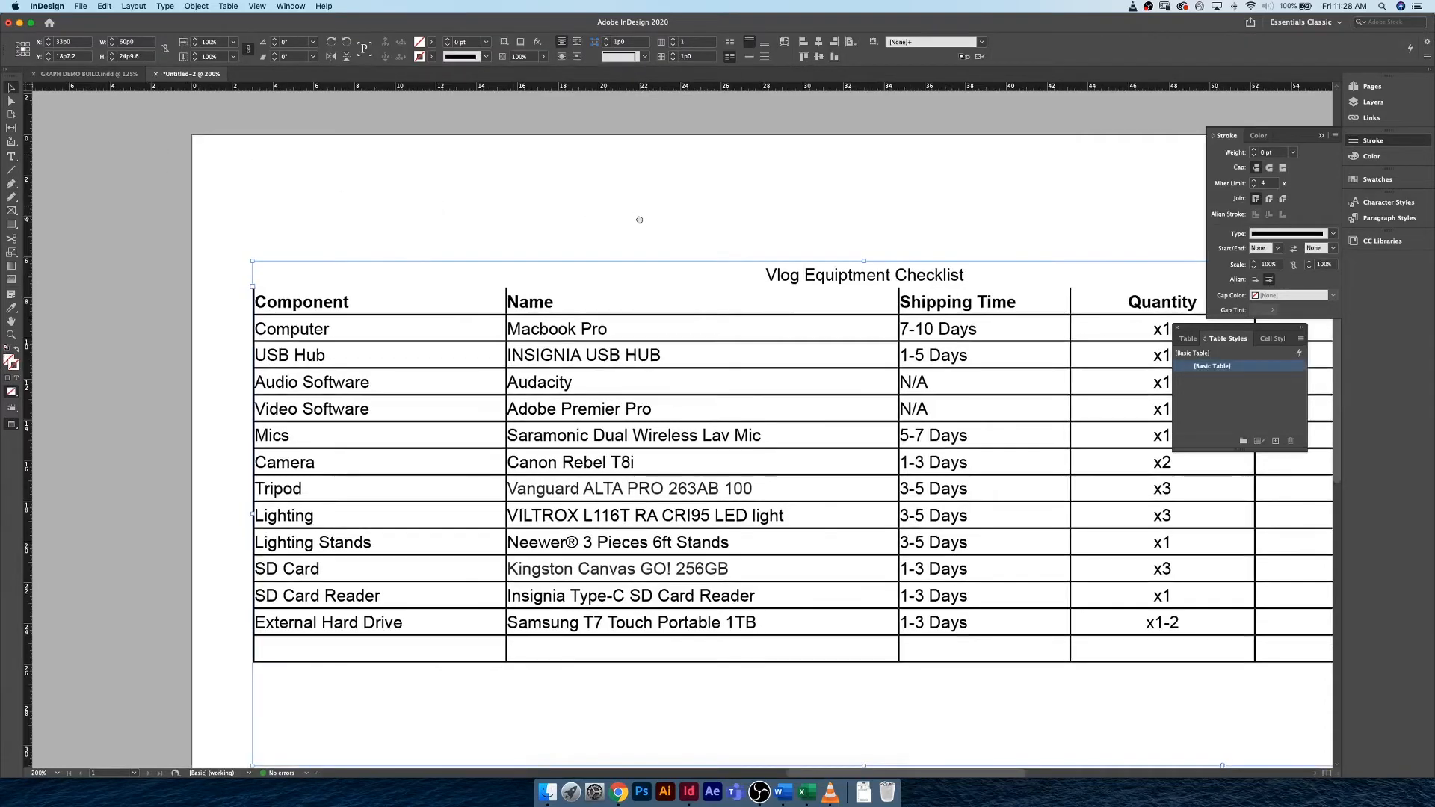
{"action": "scroll", "coordinate": [812, 223], "scroll_direction": "right", "scroll_amount": 5}
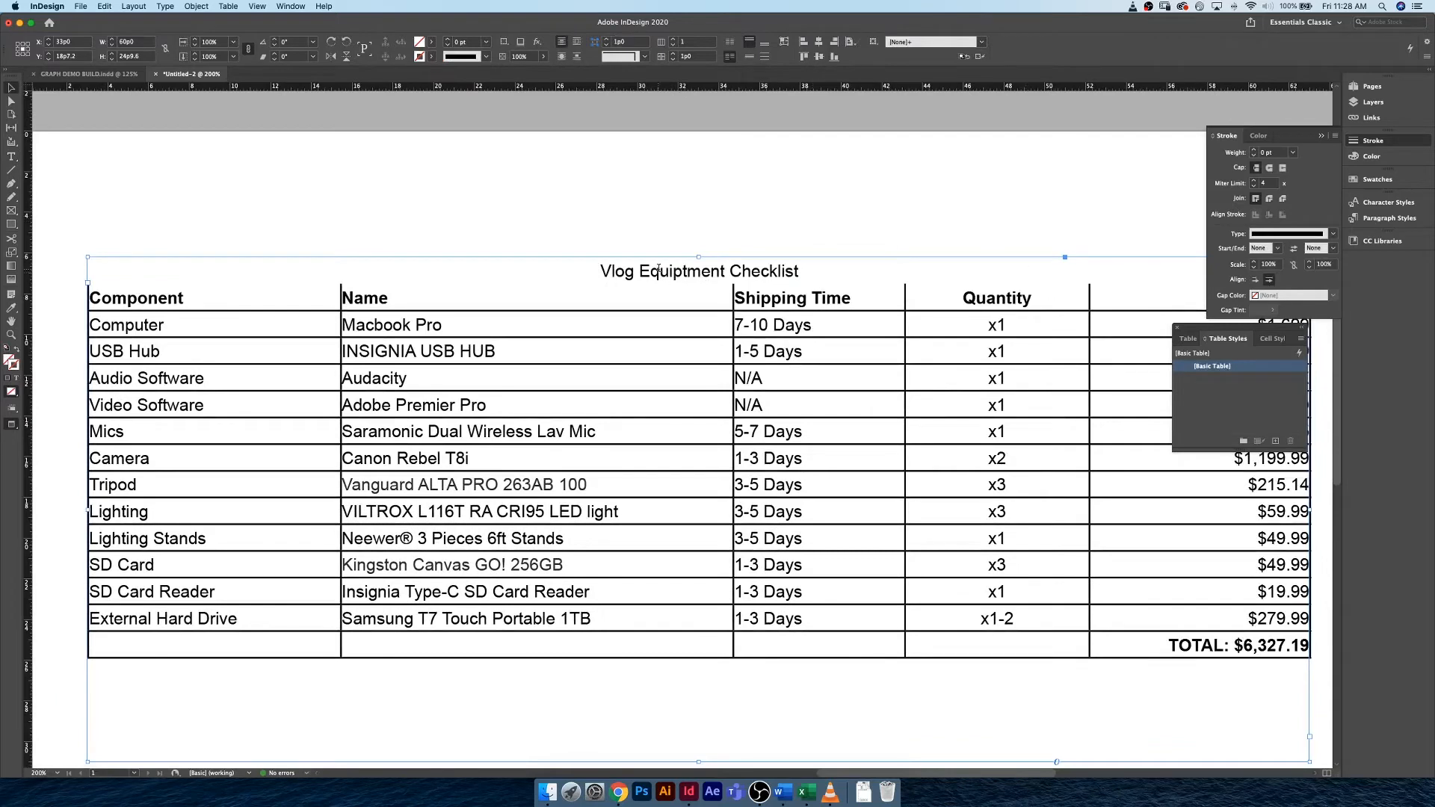
{"action": "left_click_drag", "start_coordinate": [603, 271], "coordinate": [800, 273]}
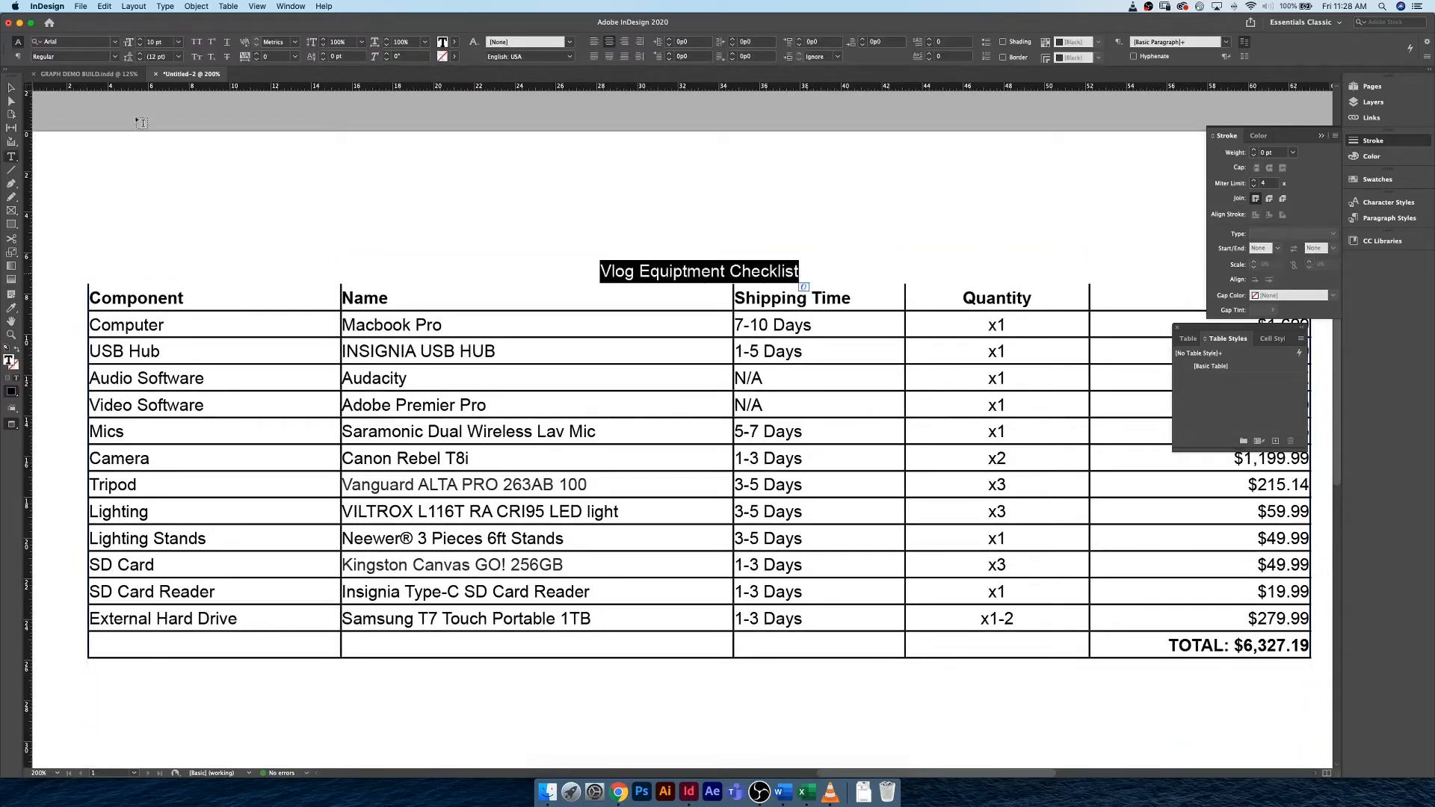
{"action": "left_click", "coordinate": [74, 42]}
{"action": "type", "text": "century"}
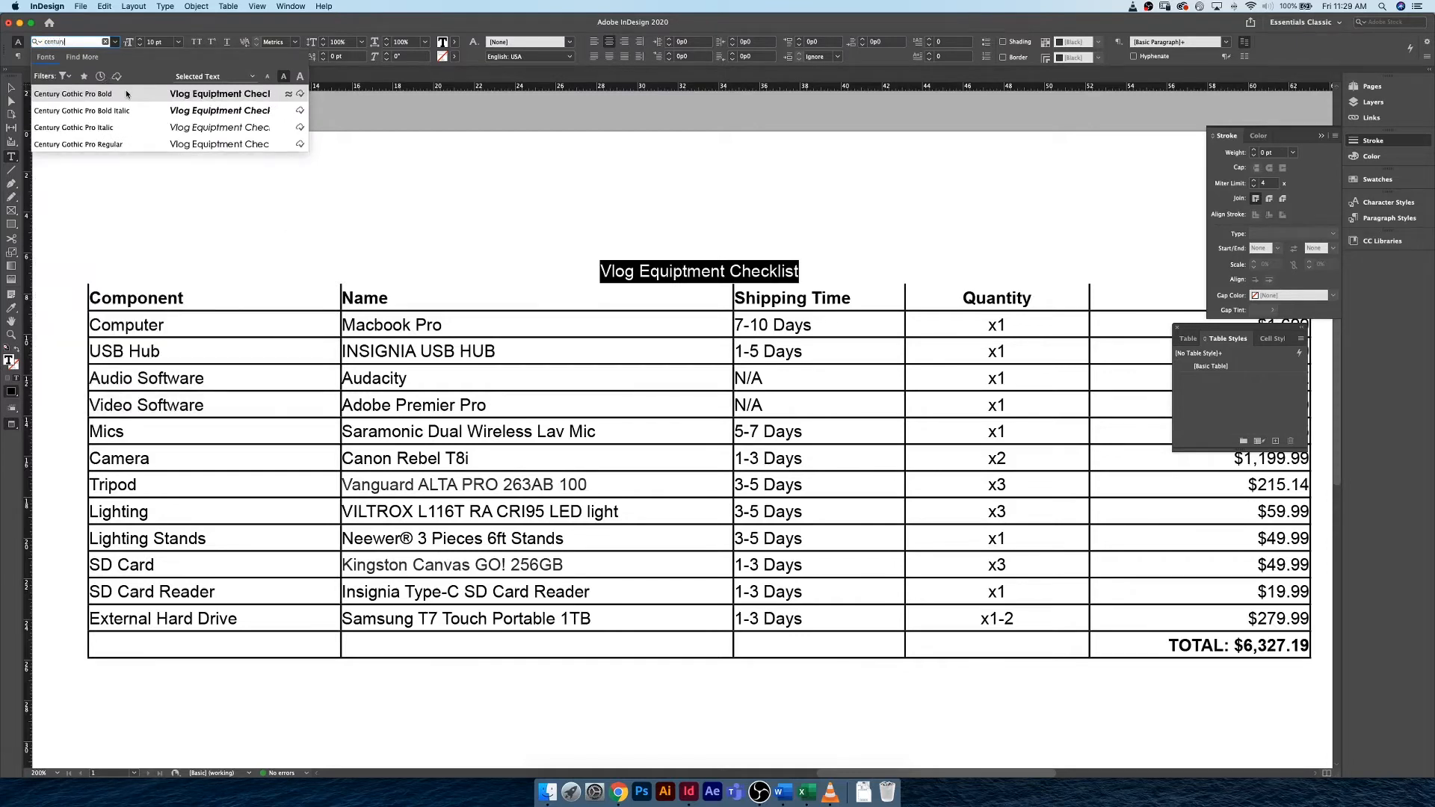
{"action": "left_click", "coordinate": [168, 95]}
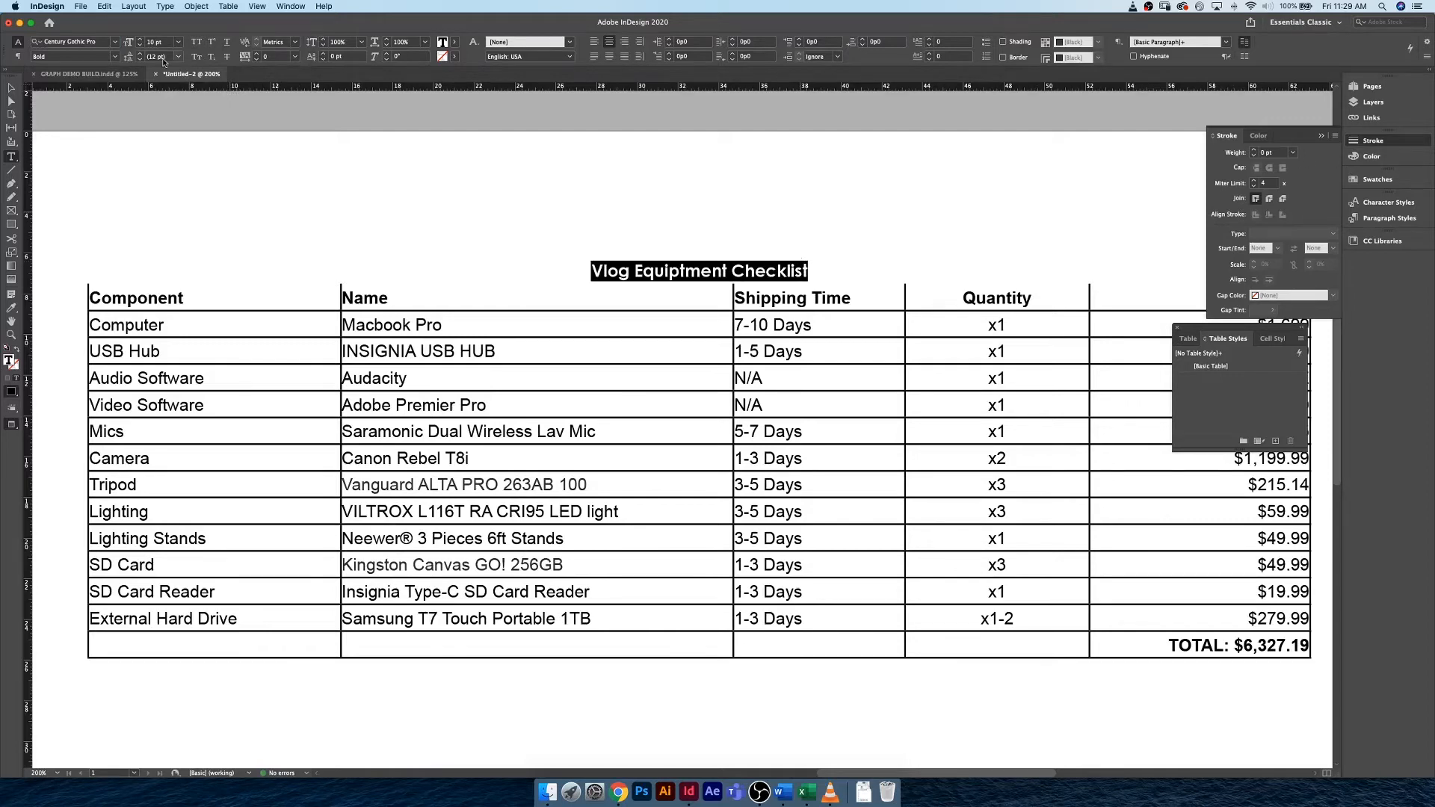
{"action": "left_click", "coordinate": [197, 42]}
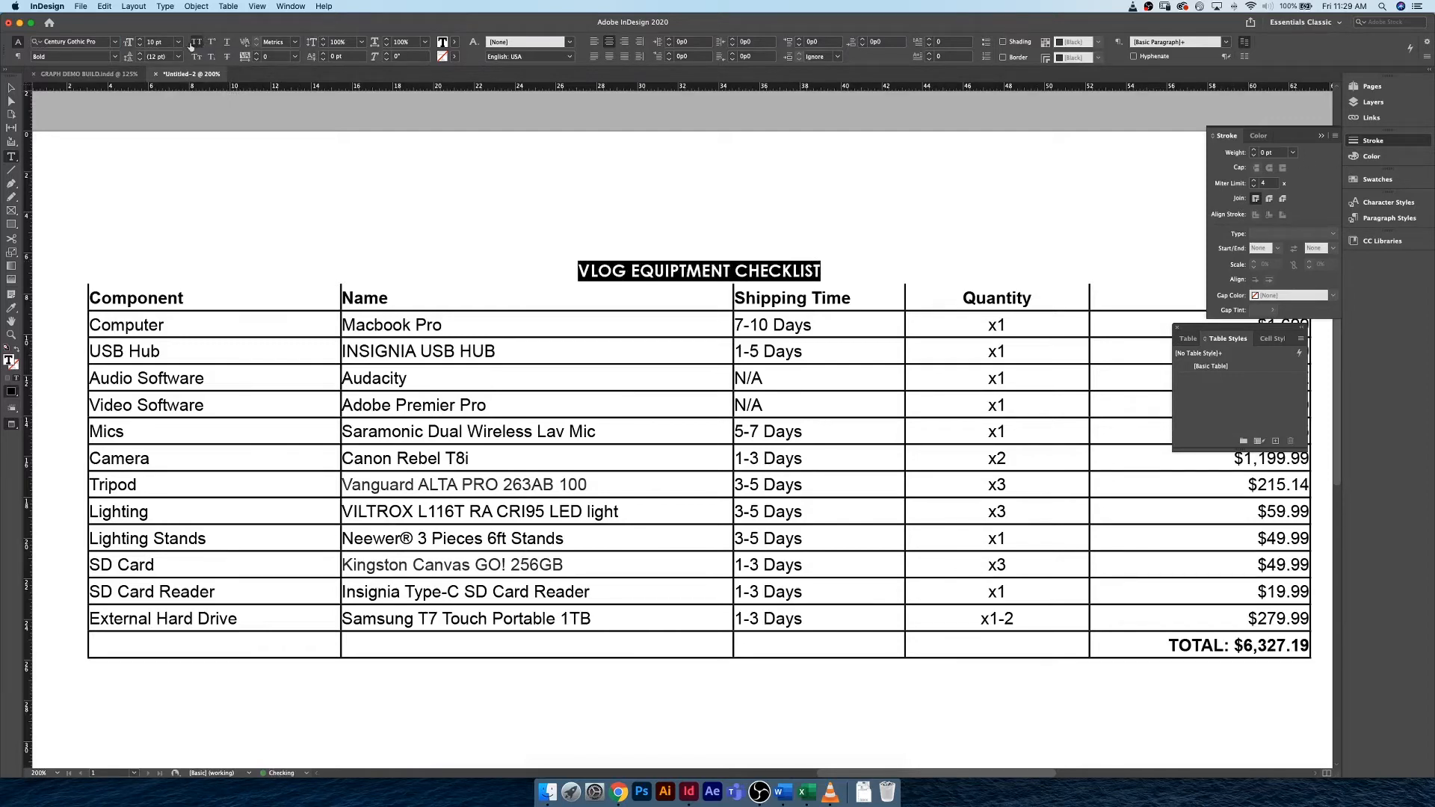
Set the checklist title's font size to 20 pt.
{"action": "left_click", "coordinate": [161, 42]}
{"action": "type", "text": "20"}
{"action": "key", "text": "Return"}
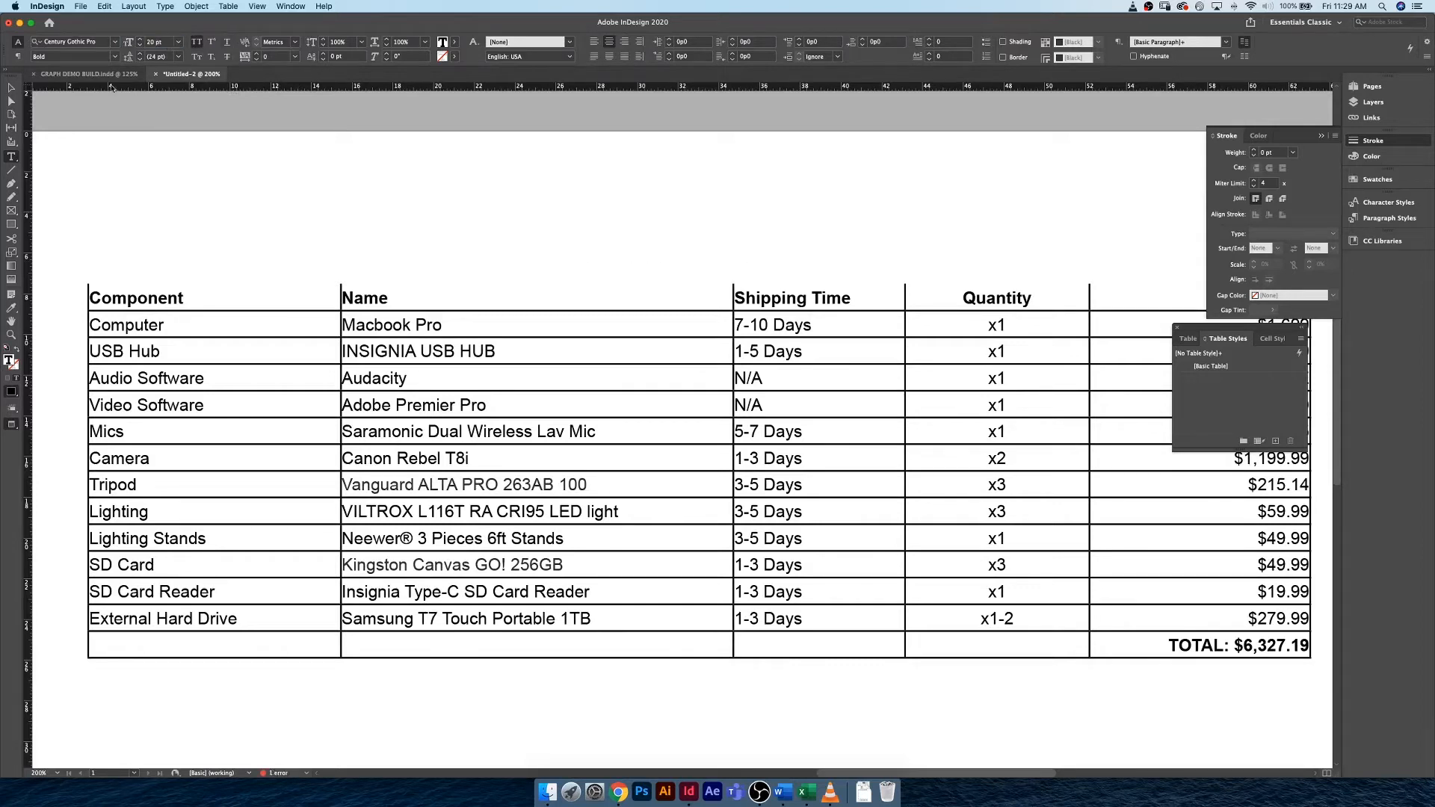
Show the frame edges and enlarge the title row to a height of about 3p8 so the larger text fits.
{"action": "left_click", "coordinate": [11, 88]}
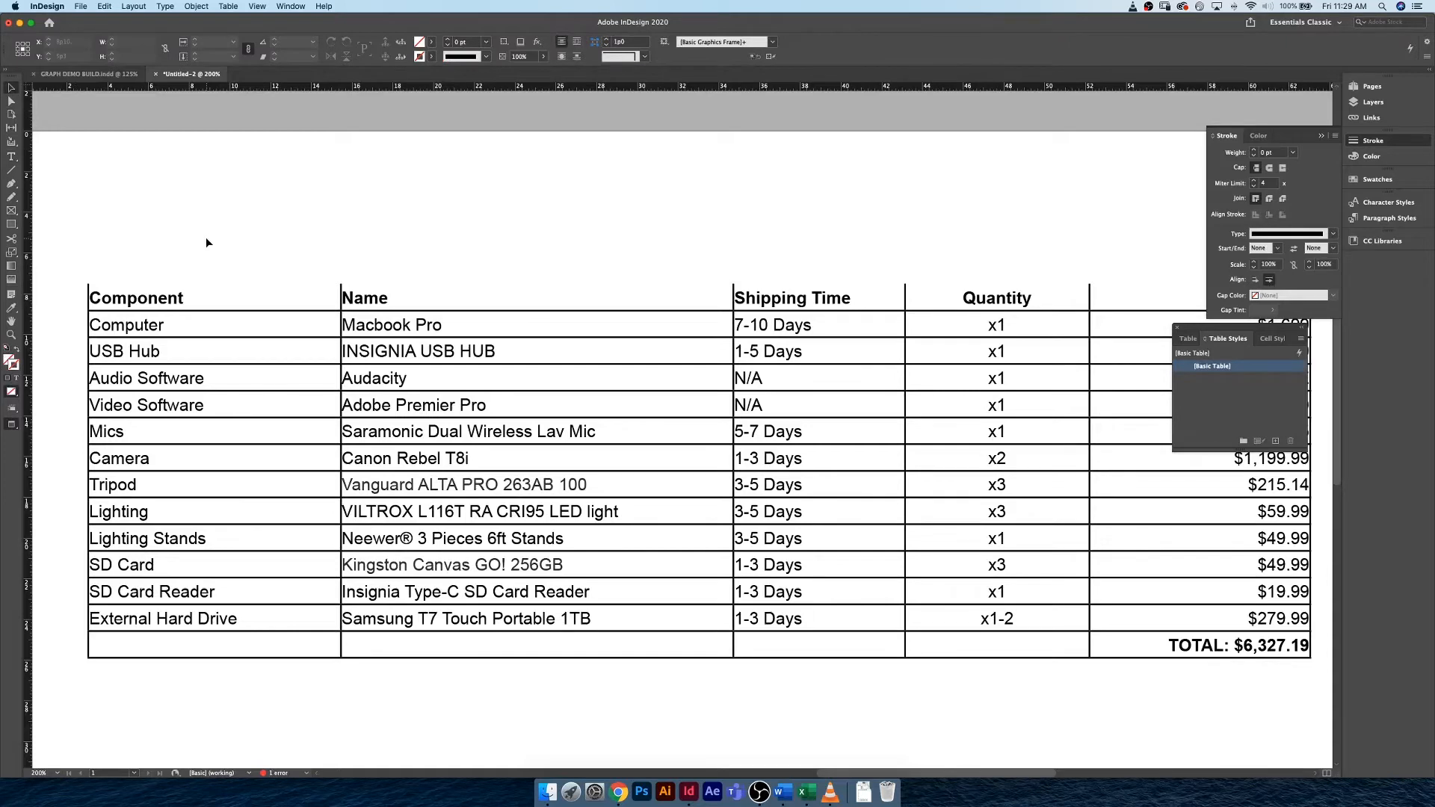
{"action": "key", "text": "w"}
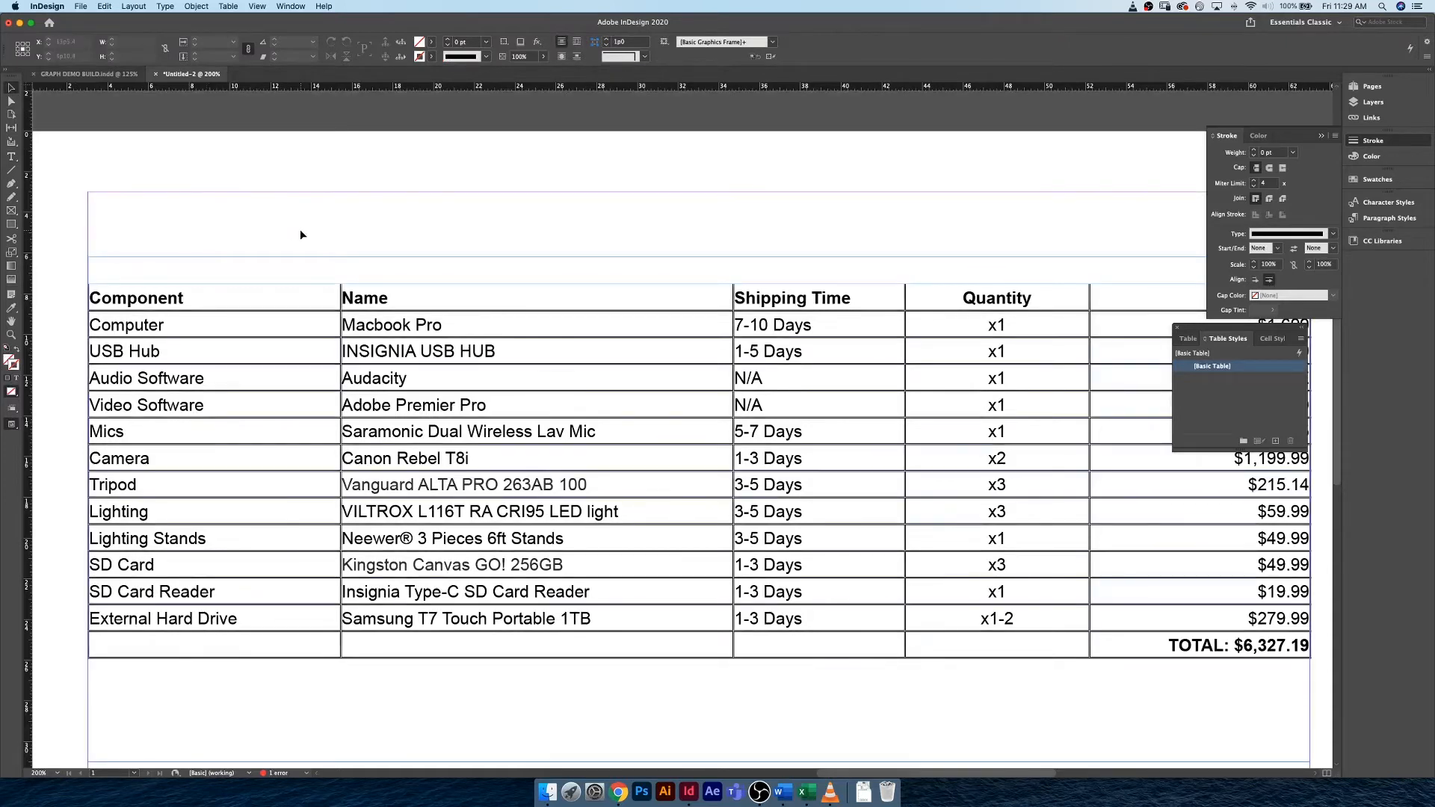
{"action": "key", "text": "super+minus"}
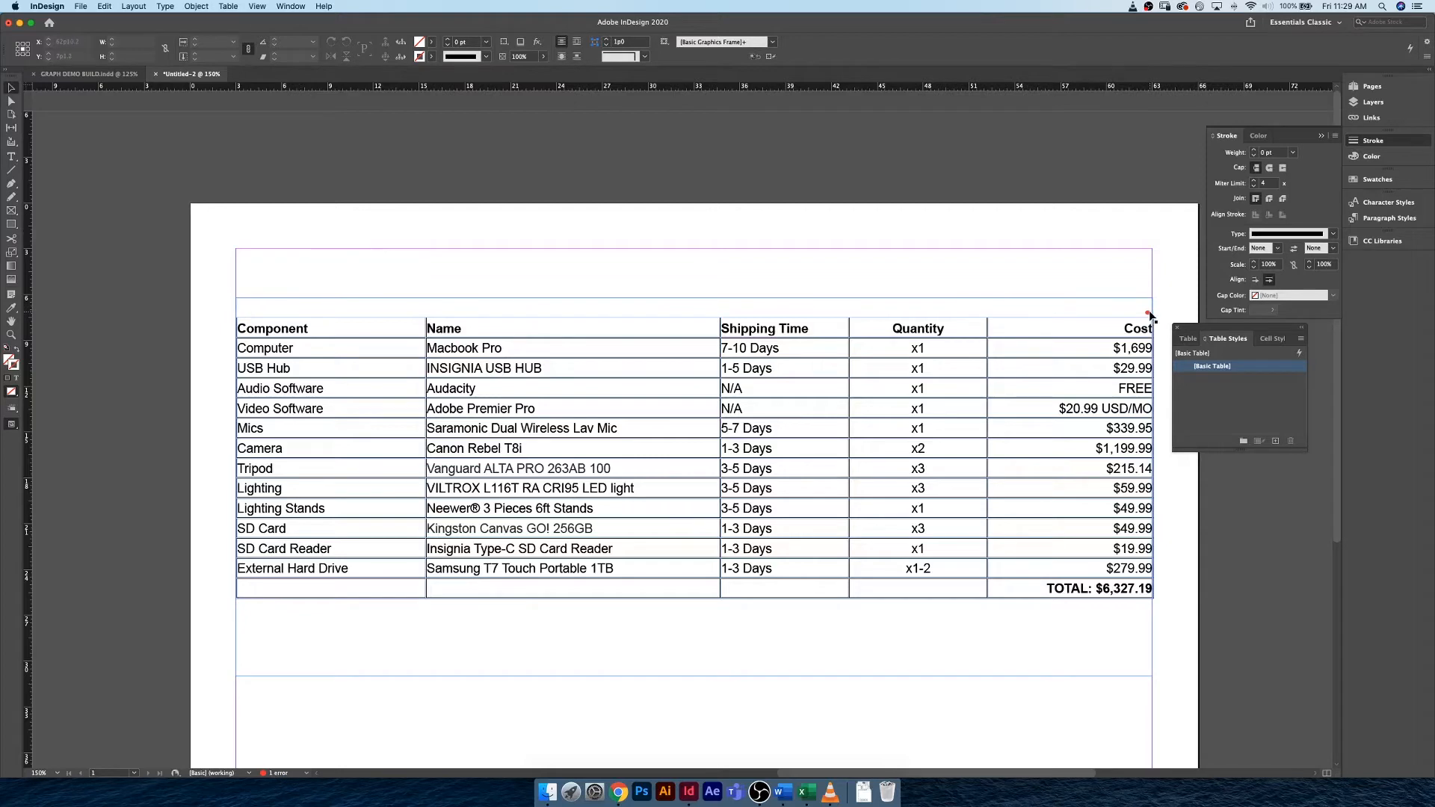
{"action": "left_click", "coordinate": [1023, 305]}
{"action": "double_click", "coordinate": [1012, 312]}
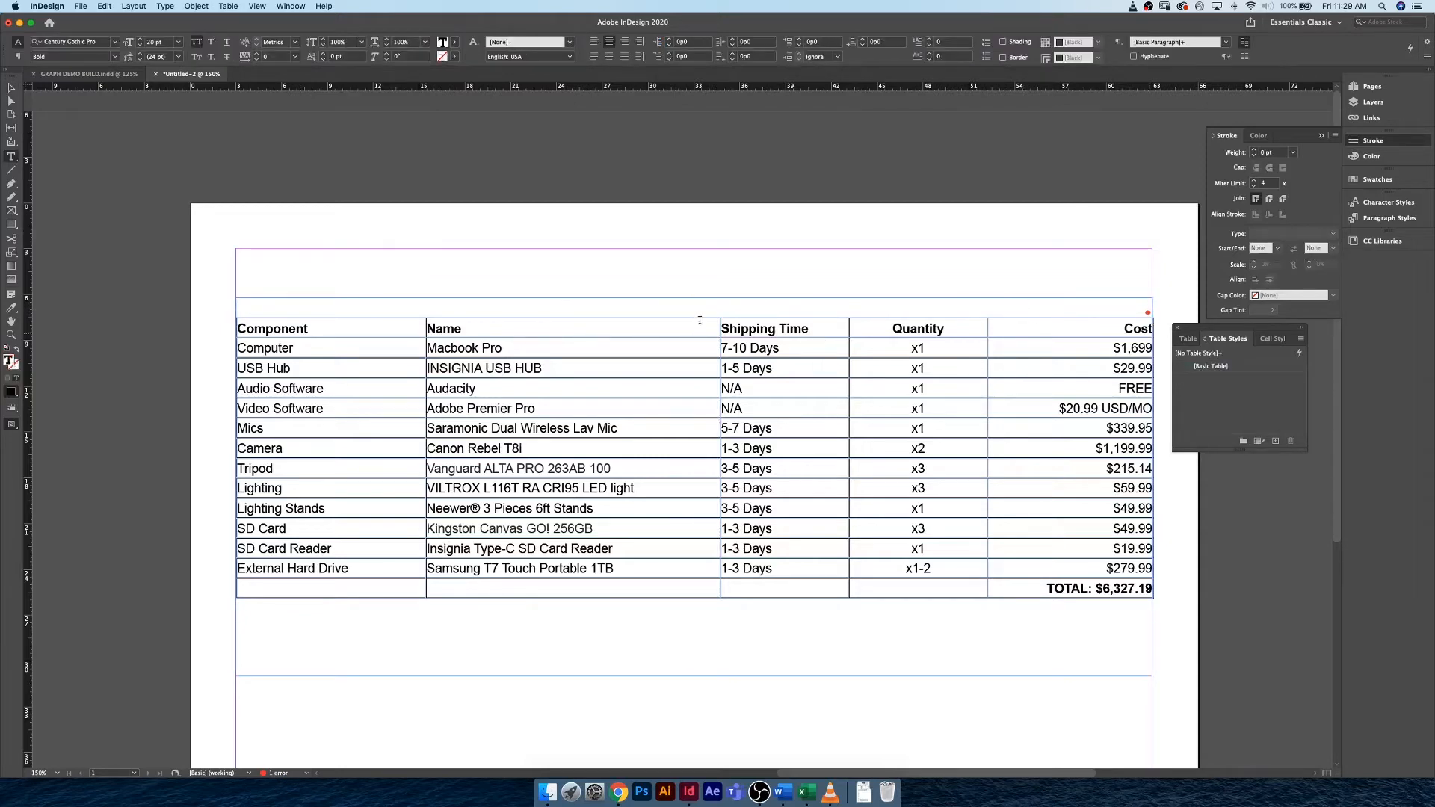
{"action": "left_click_drag", "start_coordinate": [700, 320], "coordinate": [696, 349]}
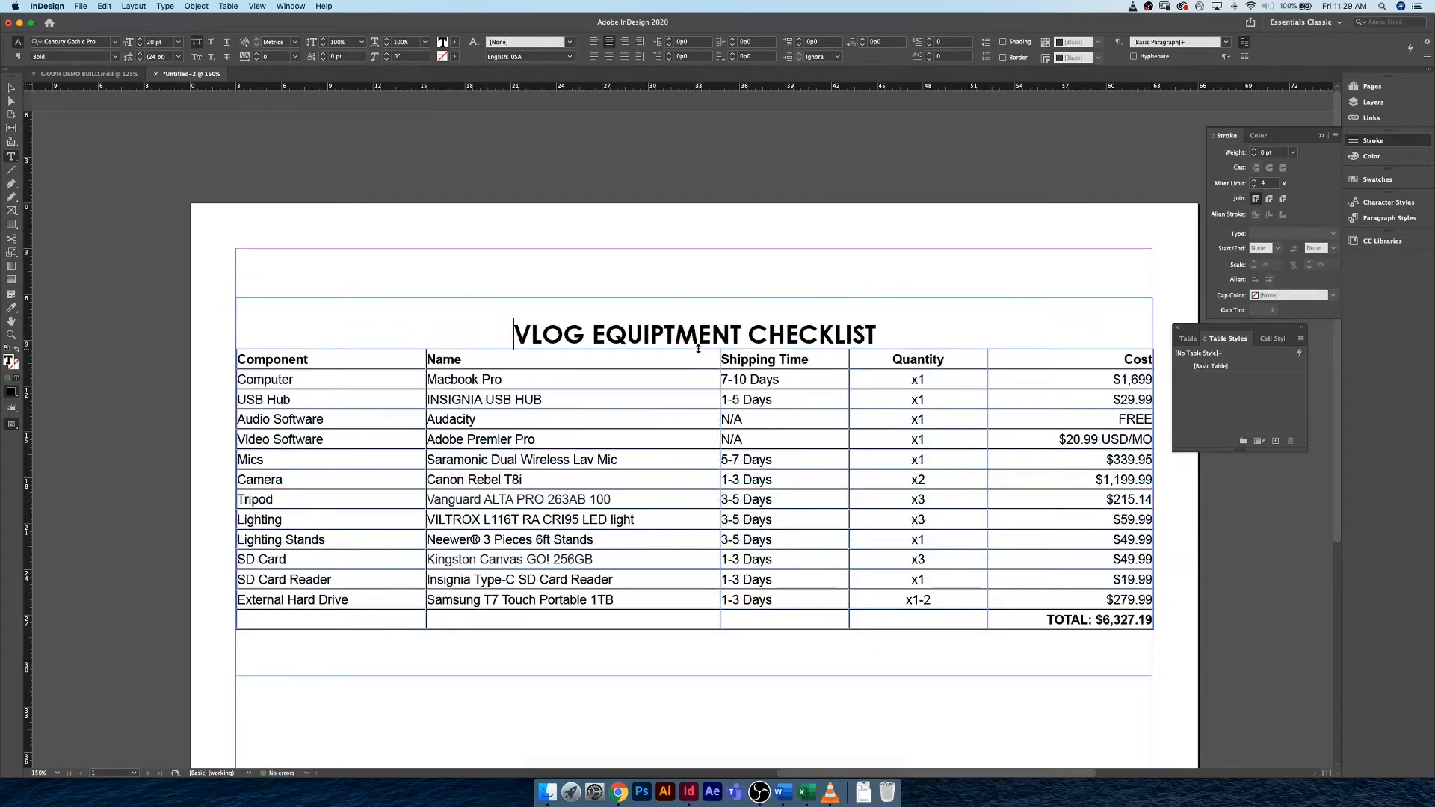
{"action": "left_click_drag", "start_coordinate": [699, 349], "coordinate": [699, 354]}
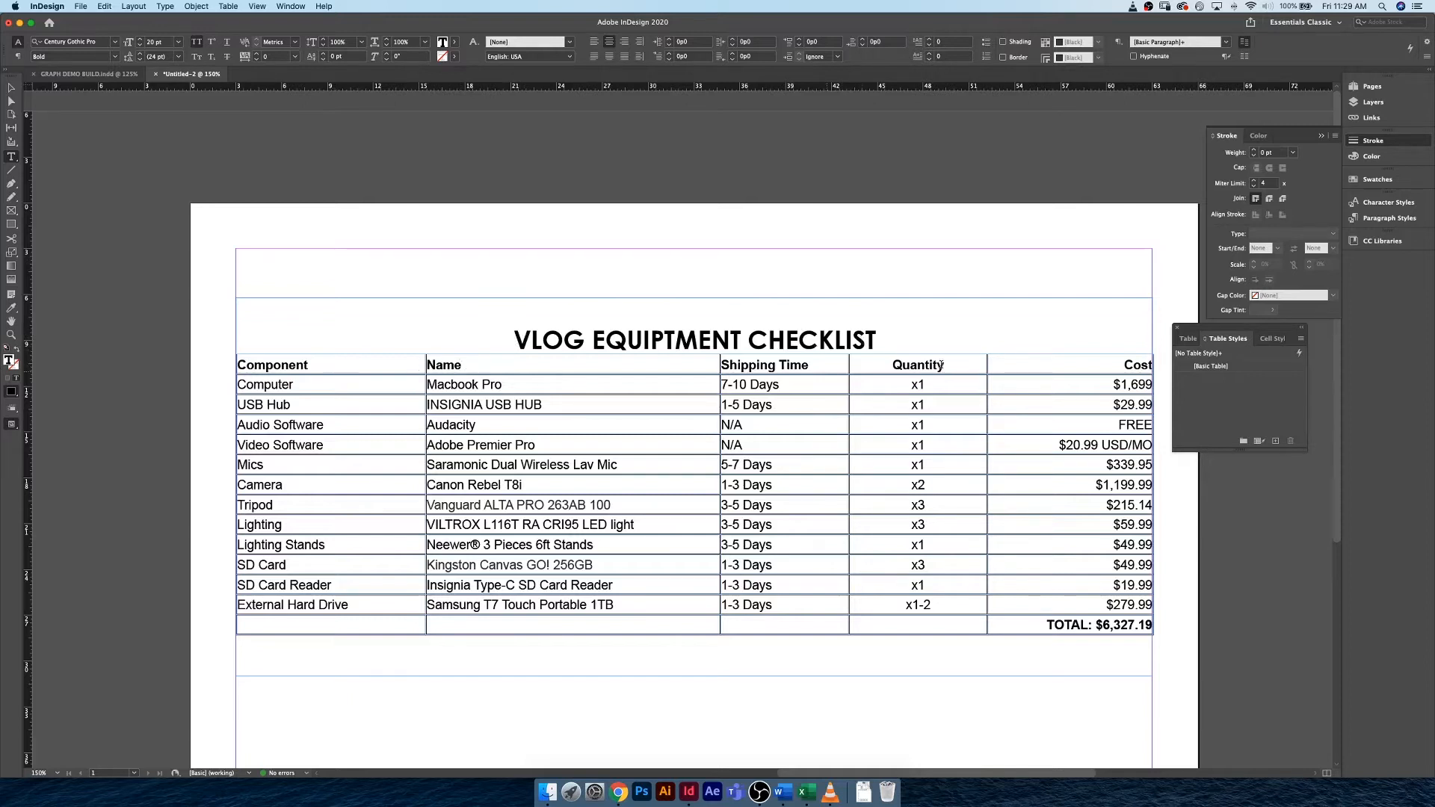
Center the title text vertically within its table cell.
{"action": "left_click_drag", "start_coordinate": [879, 337], "coordinate": [518, 340]}
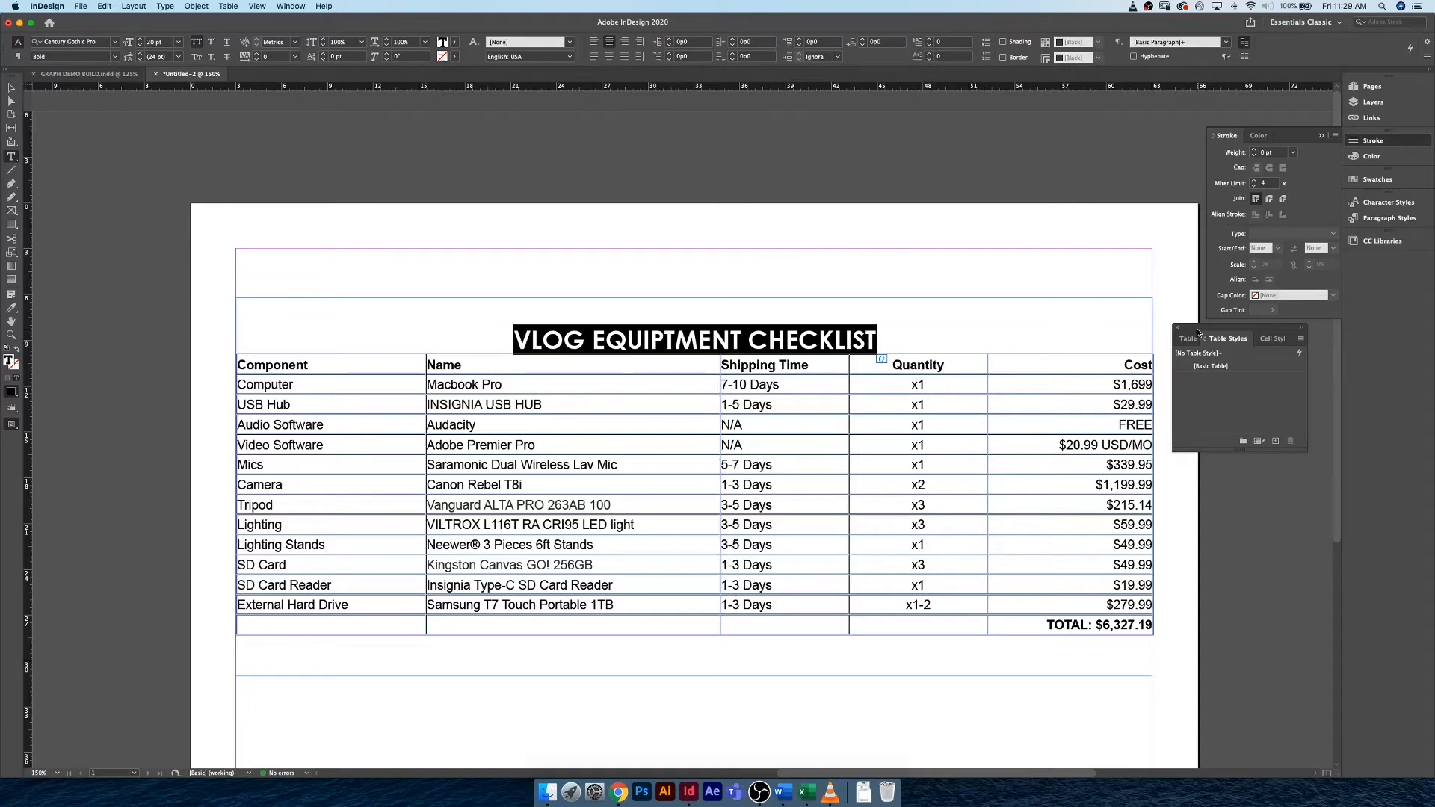
{"action": "left_click_drag", "start_coordinate": [1197, 328], "coordinate": [1197, 347]}
{"action": "left_click", "coordinate": [1189, 358]}
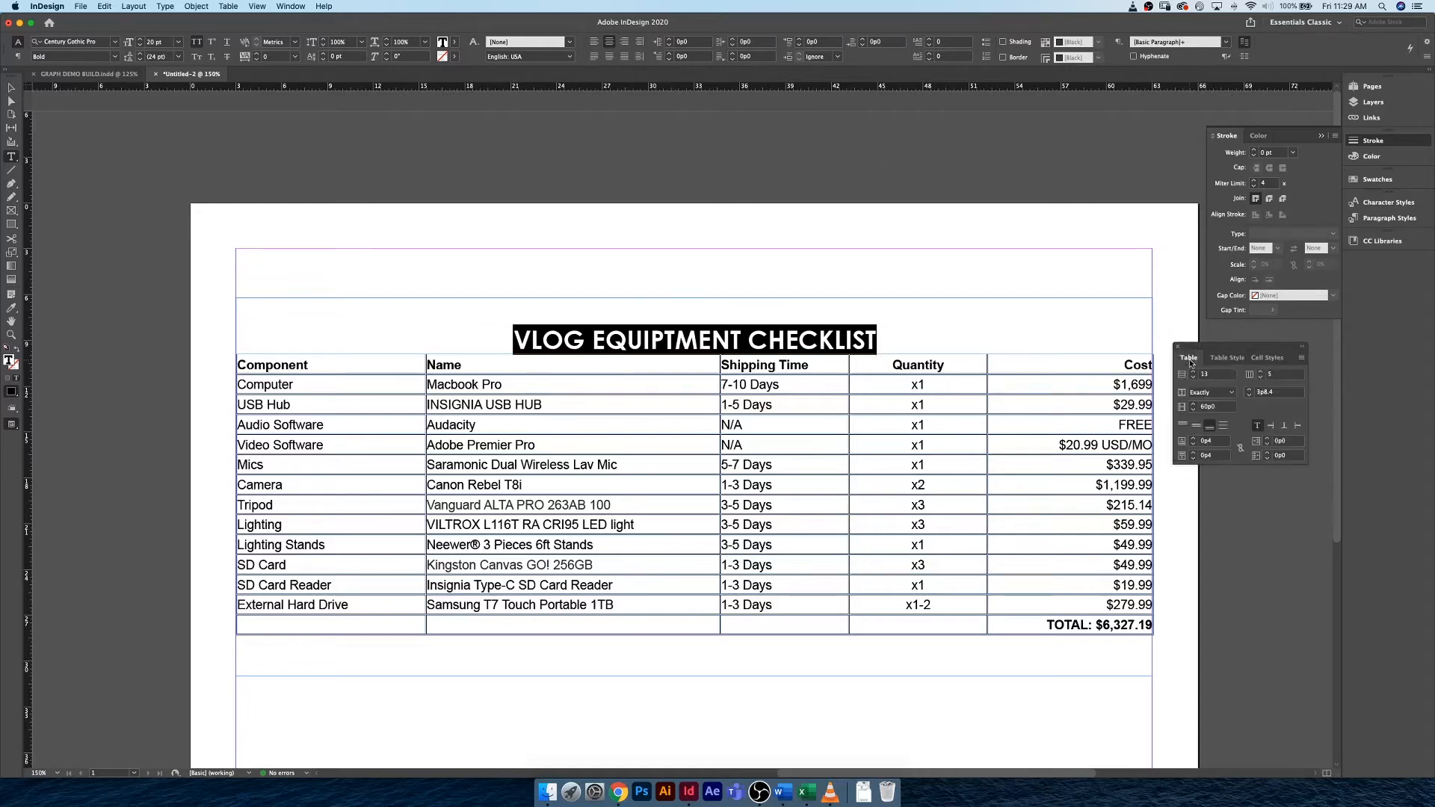
{"action": "left_click", "coordinate": [1196, 426]}
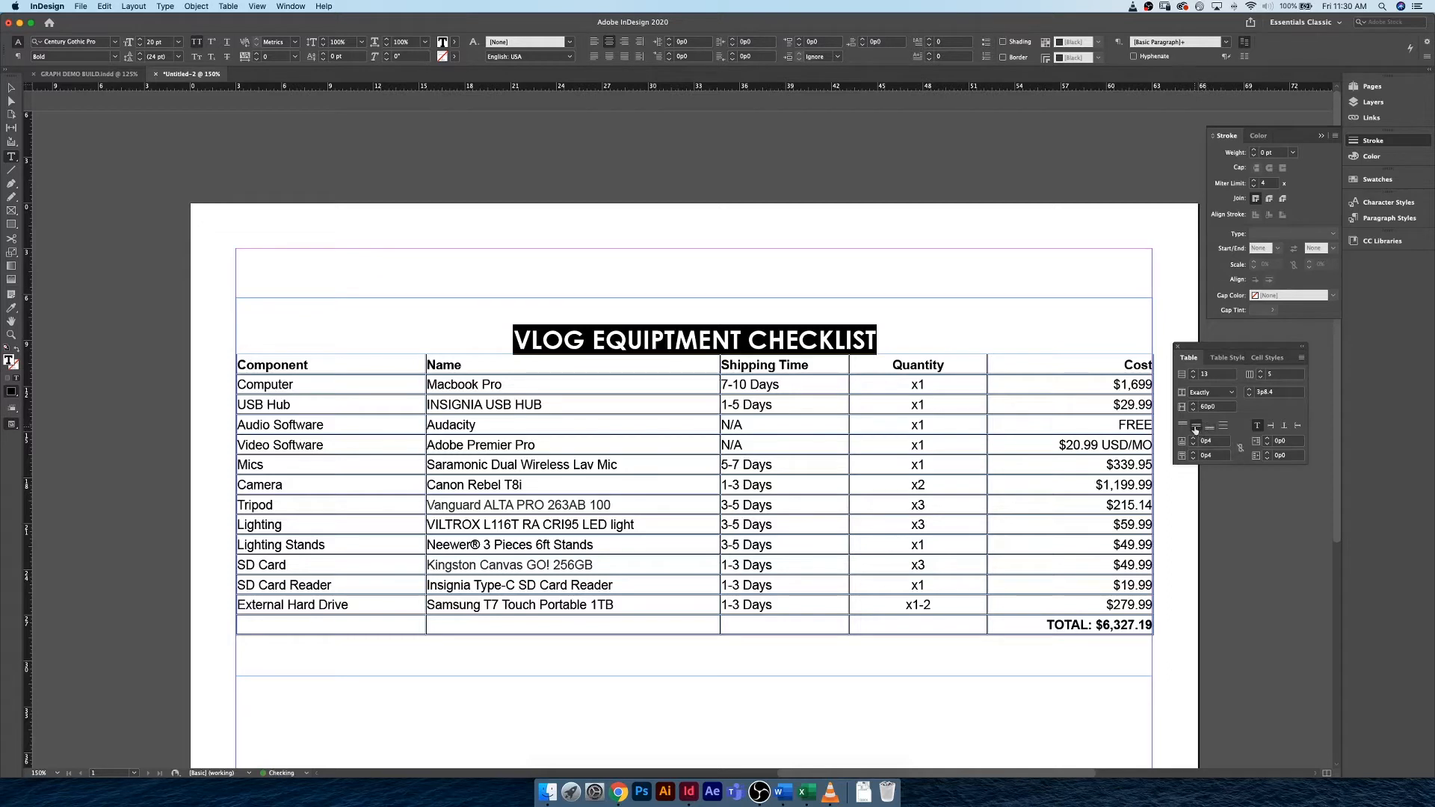
{"action": "left_click", "coordinate": [694, 320]}
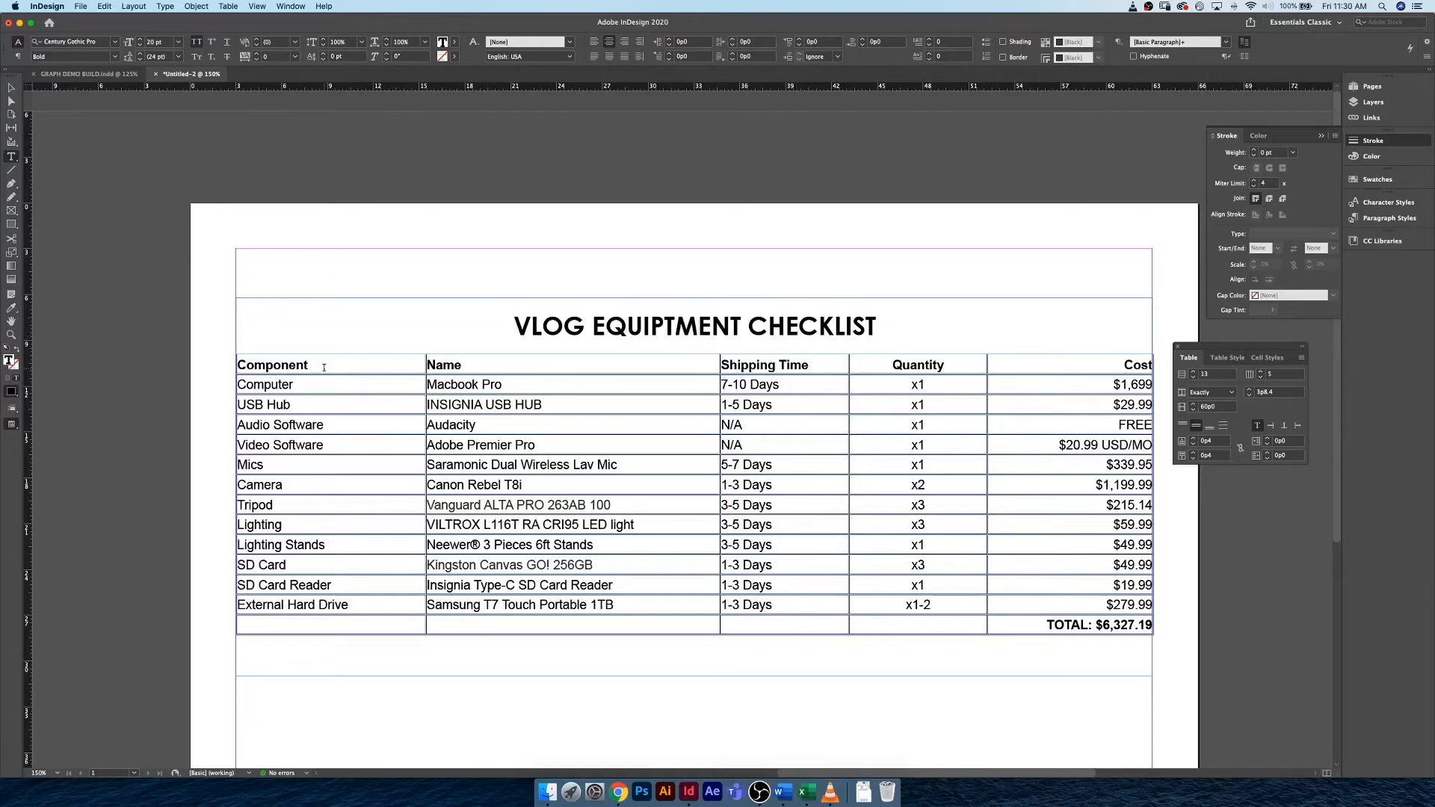
Increase the column header row's height to about 2p4 and center its text vertically.
{"action": "left_click_drag", "start_coordinate": [333, 375], "coordinate": [332, 389]}
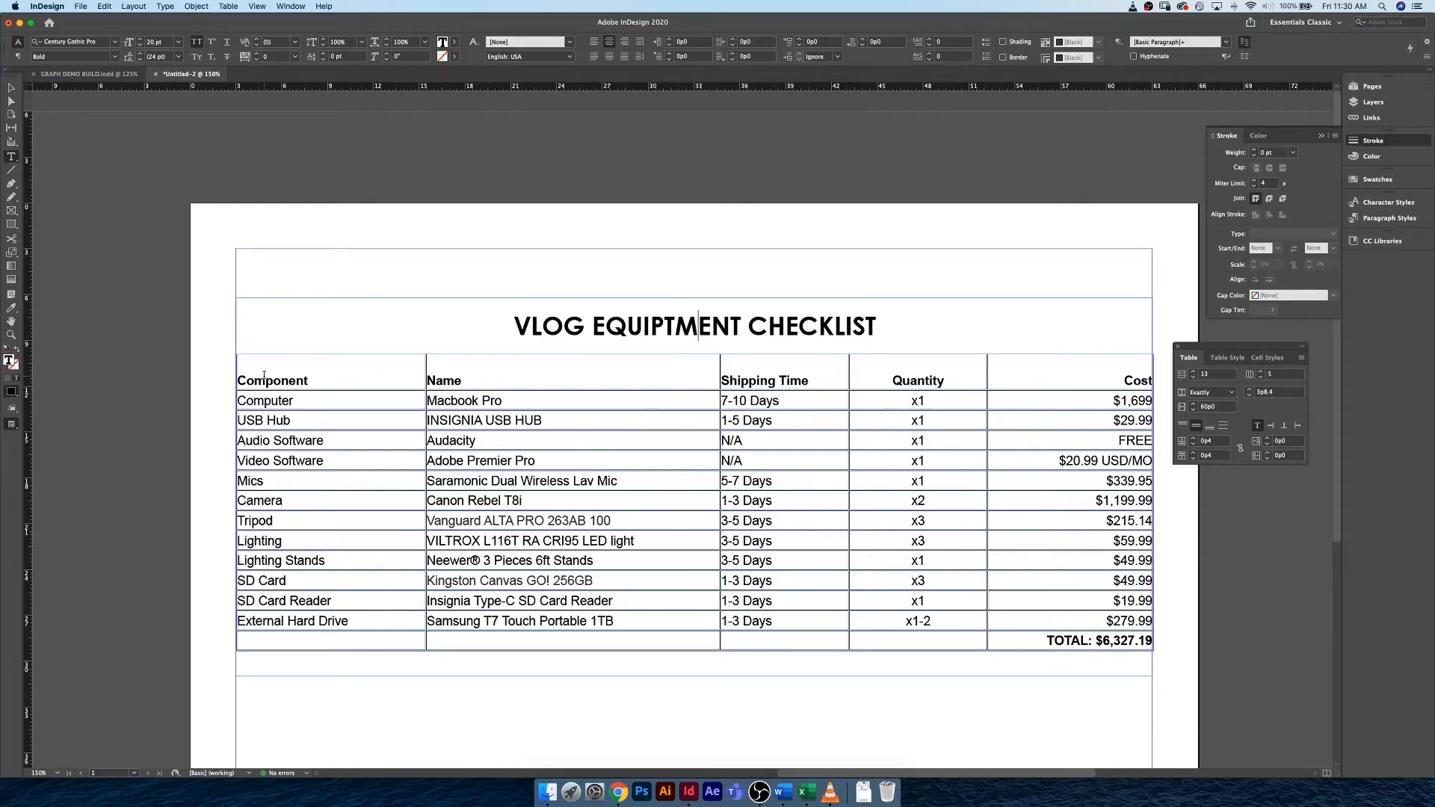
{"action": "left_click", "coordinate": [232, 380]}
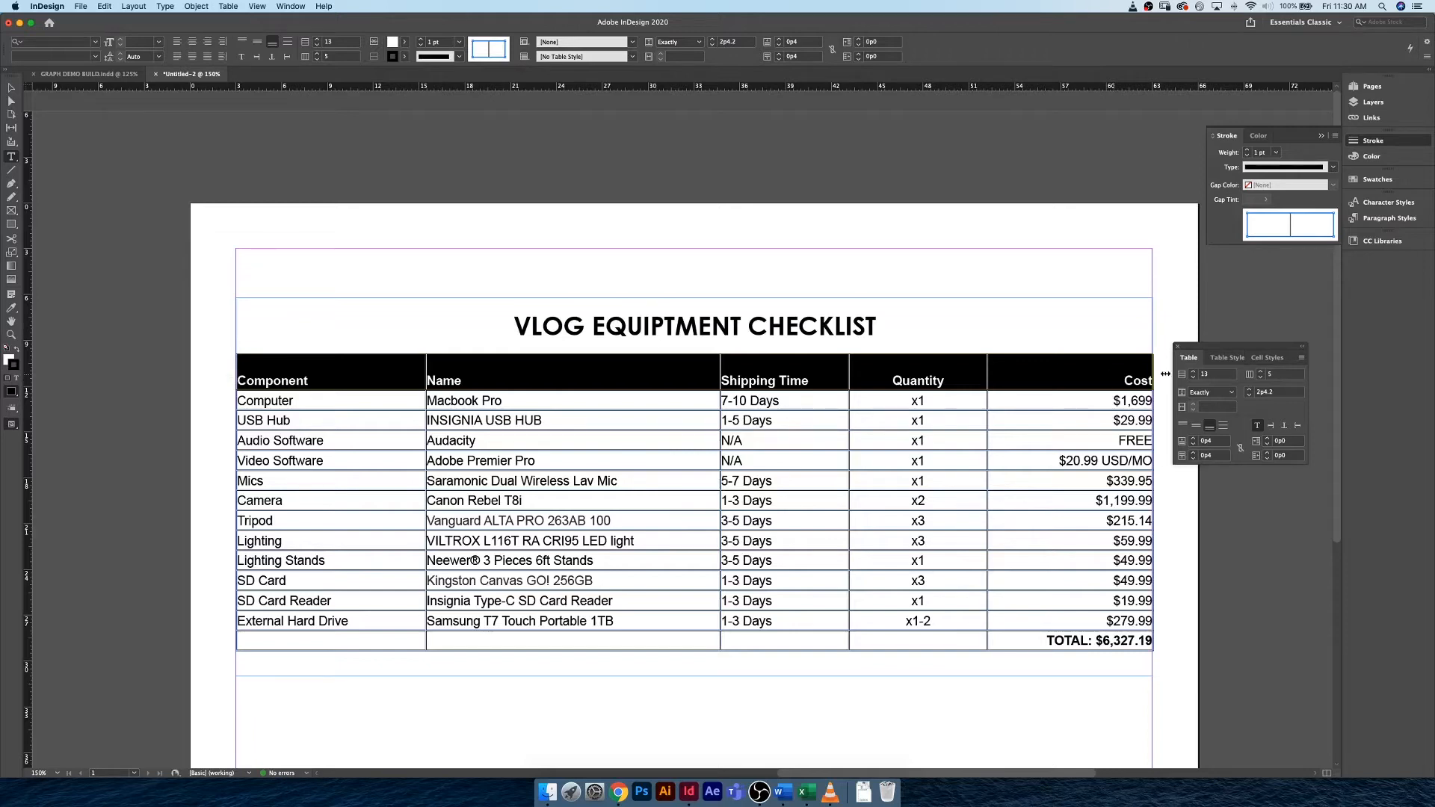
{"action": "left_click", "coordinate": [1196, 426]}
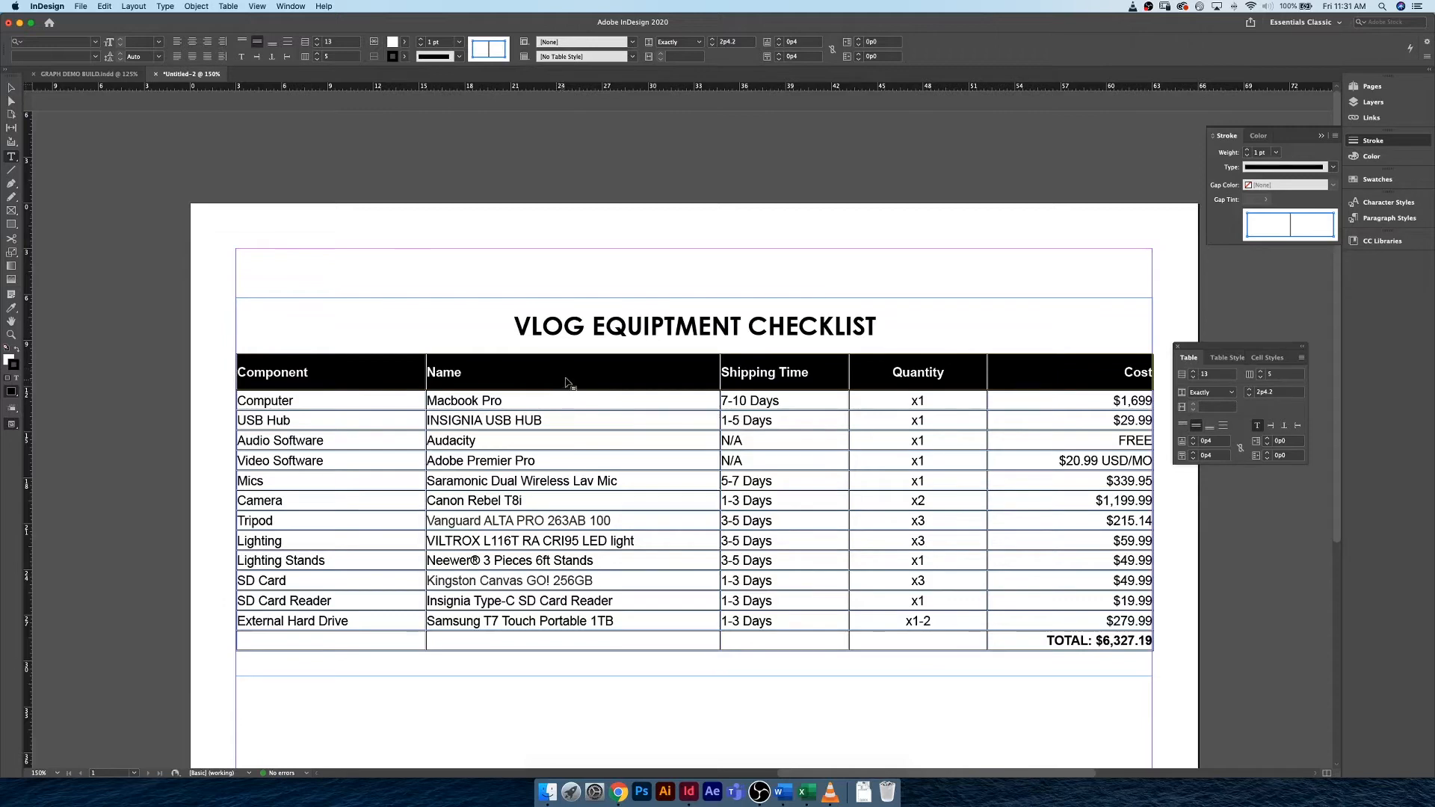
{"action": "left_click", "coordinate": [479, 398]}
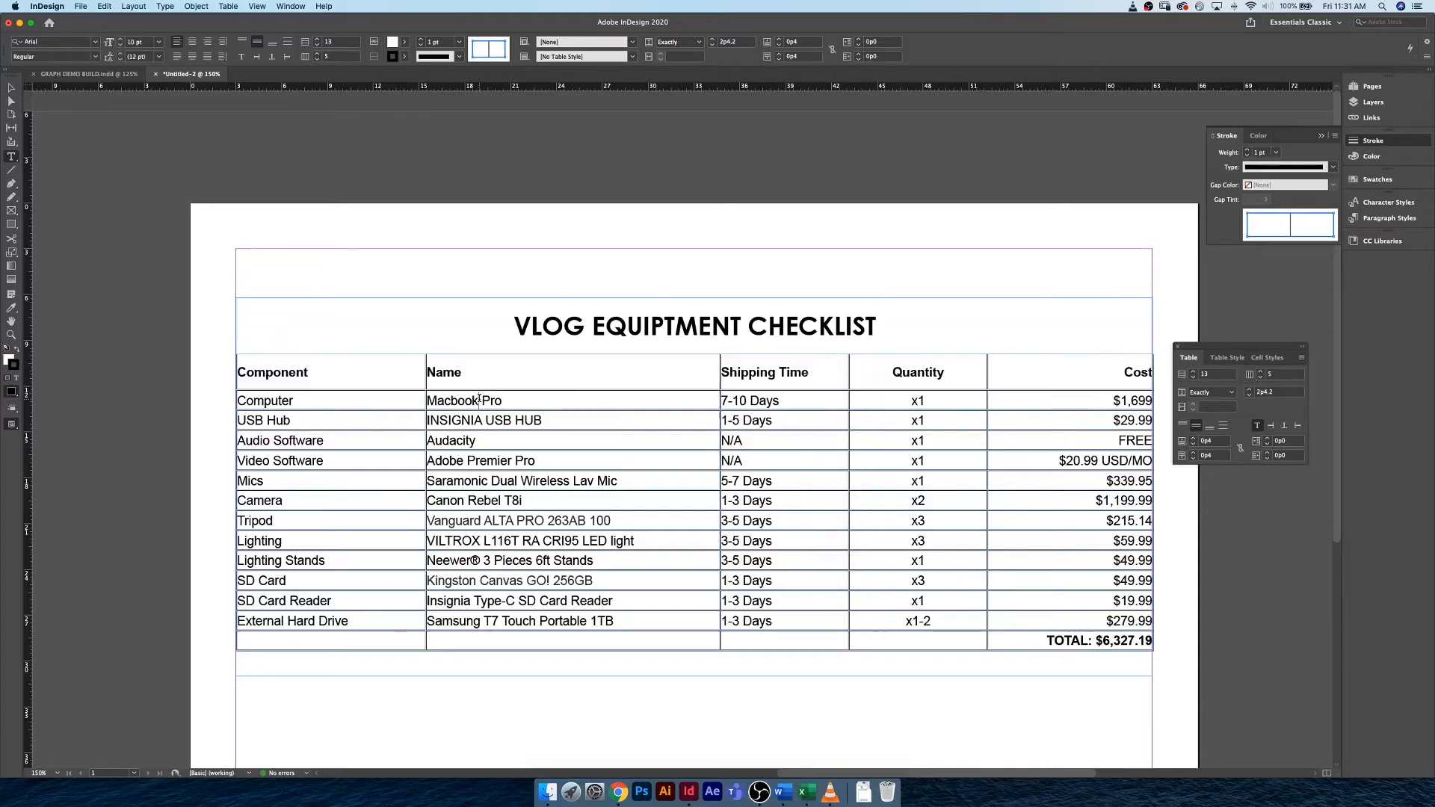
Format the column header row in Century Gothic Pro Bold at 9 pt.
{"action": "left_click", "coordinate": [234, 372]}
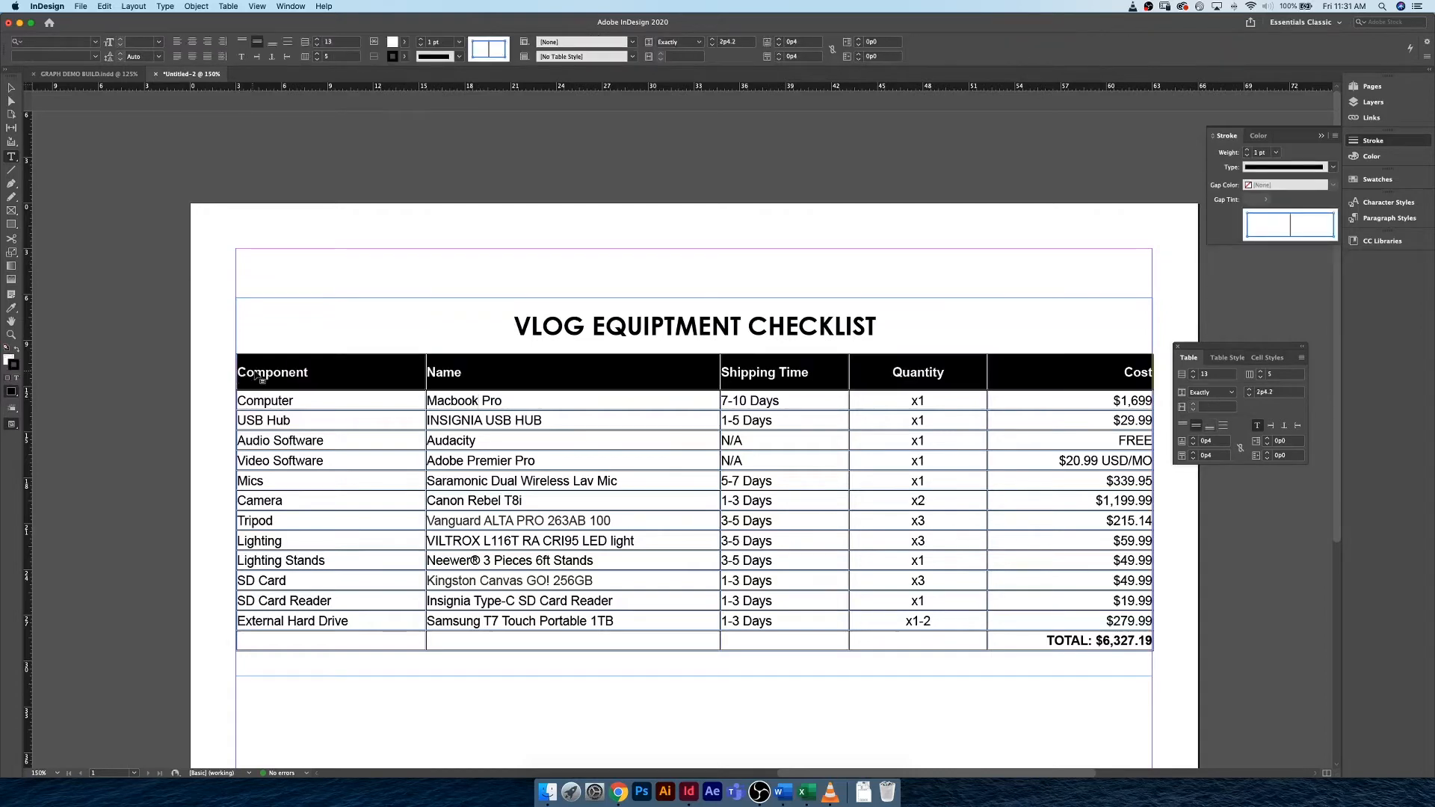
{"action": "left_click", "coordinate": [52, 40]}
{"action": "type", "text": "century"}
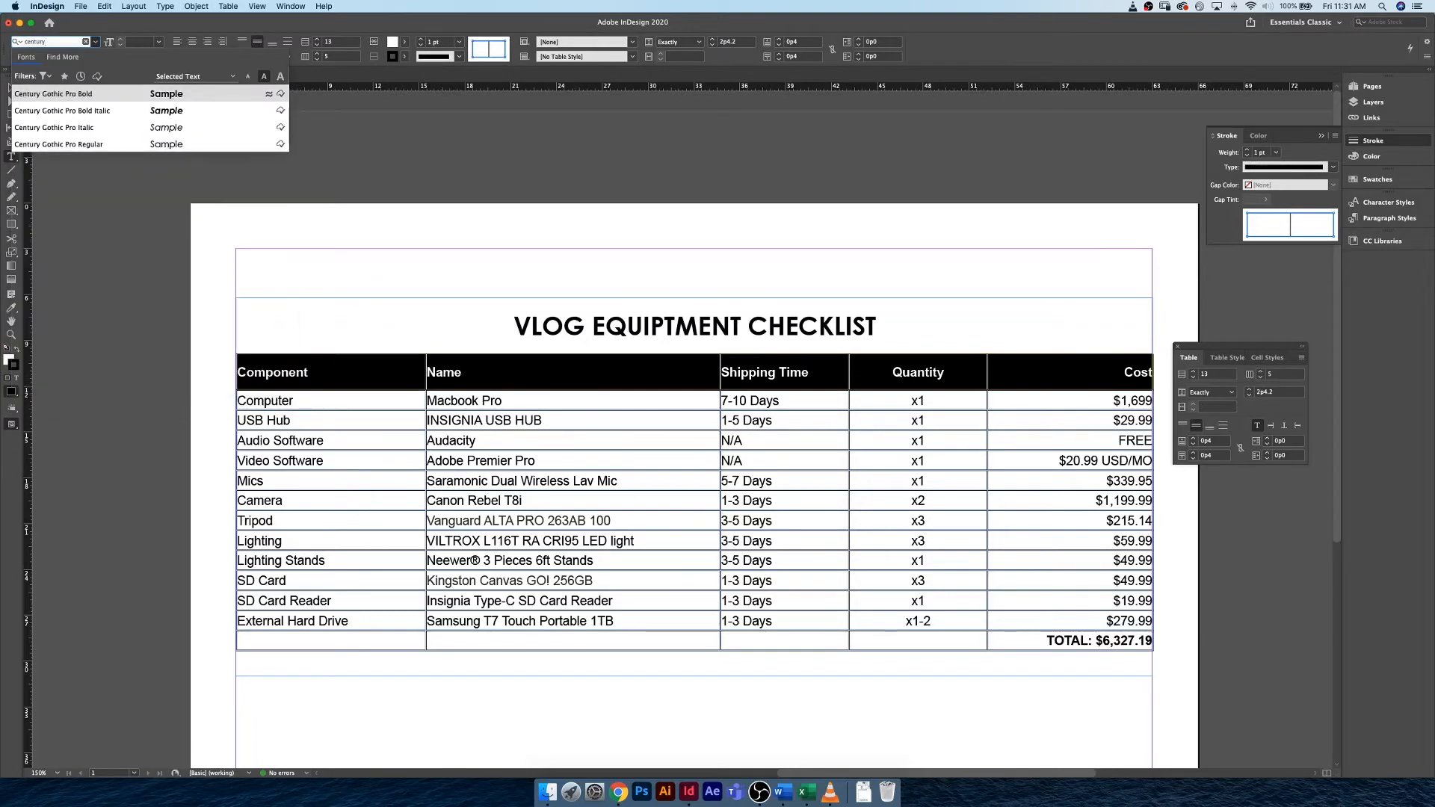
{"action": "key", "text": "Return"}
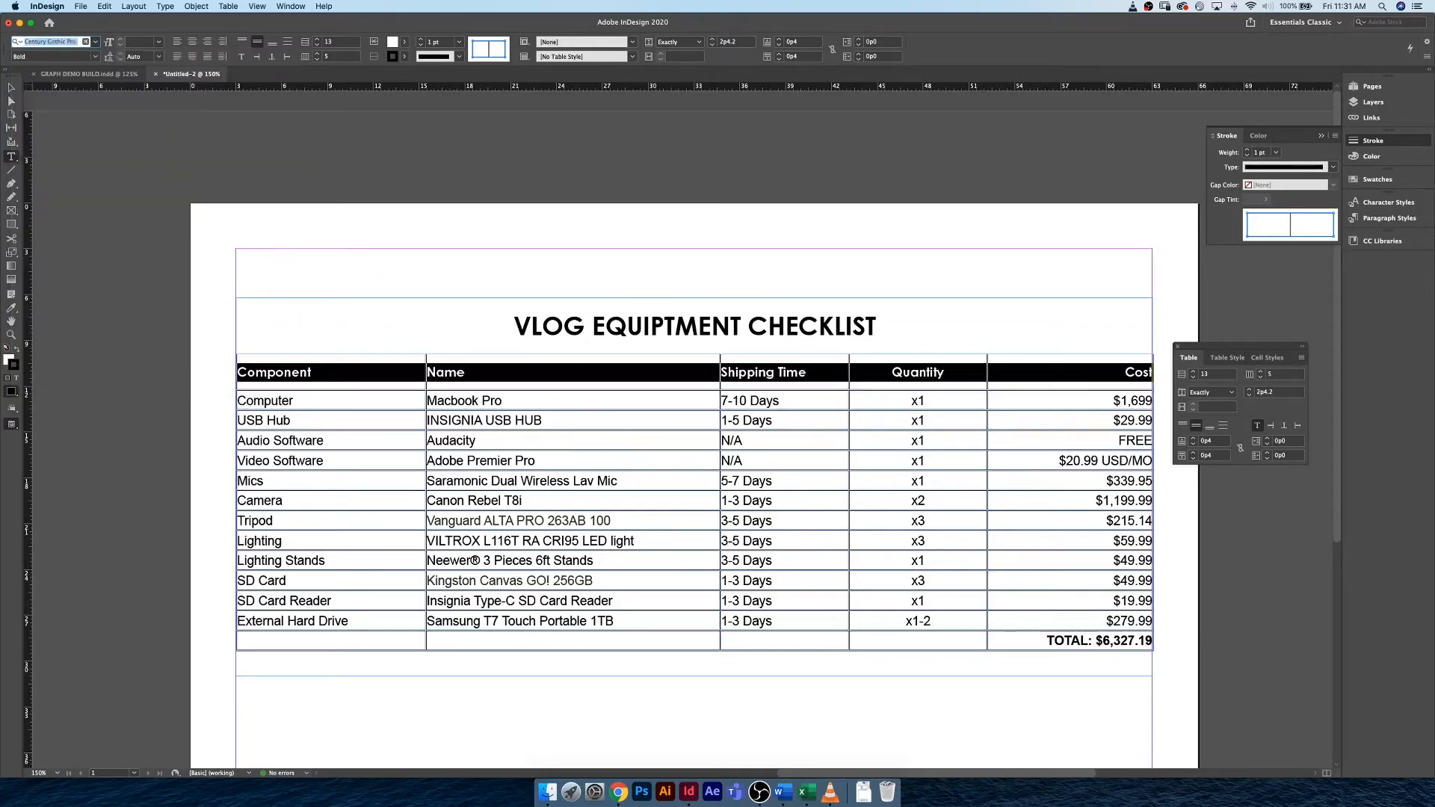
{"action": "left_click", "coordinate": [142, 42]}
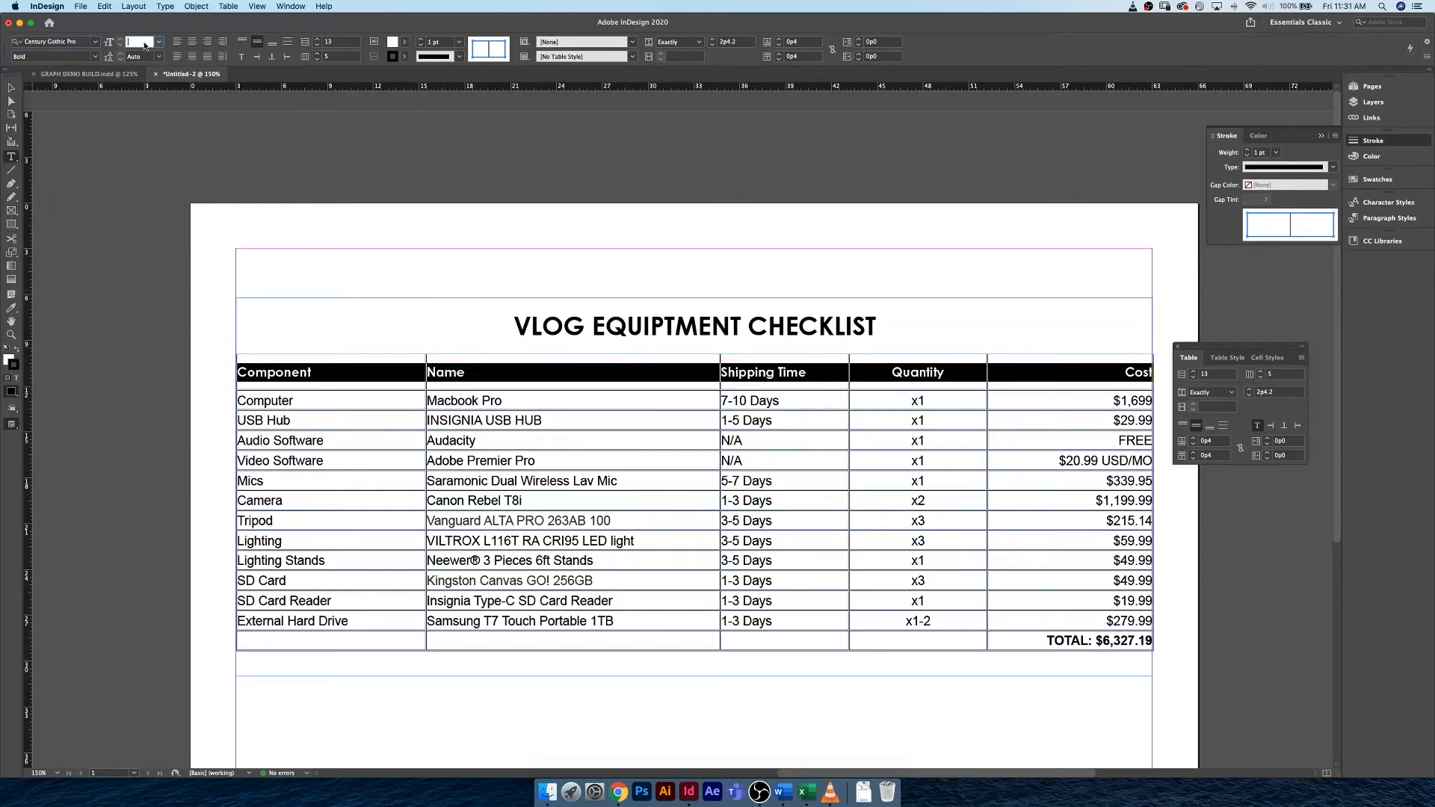
{"action": "type", "text": "9"}
{"action": "key", "text": "Return"}
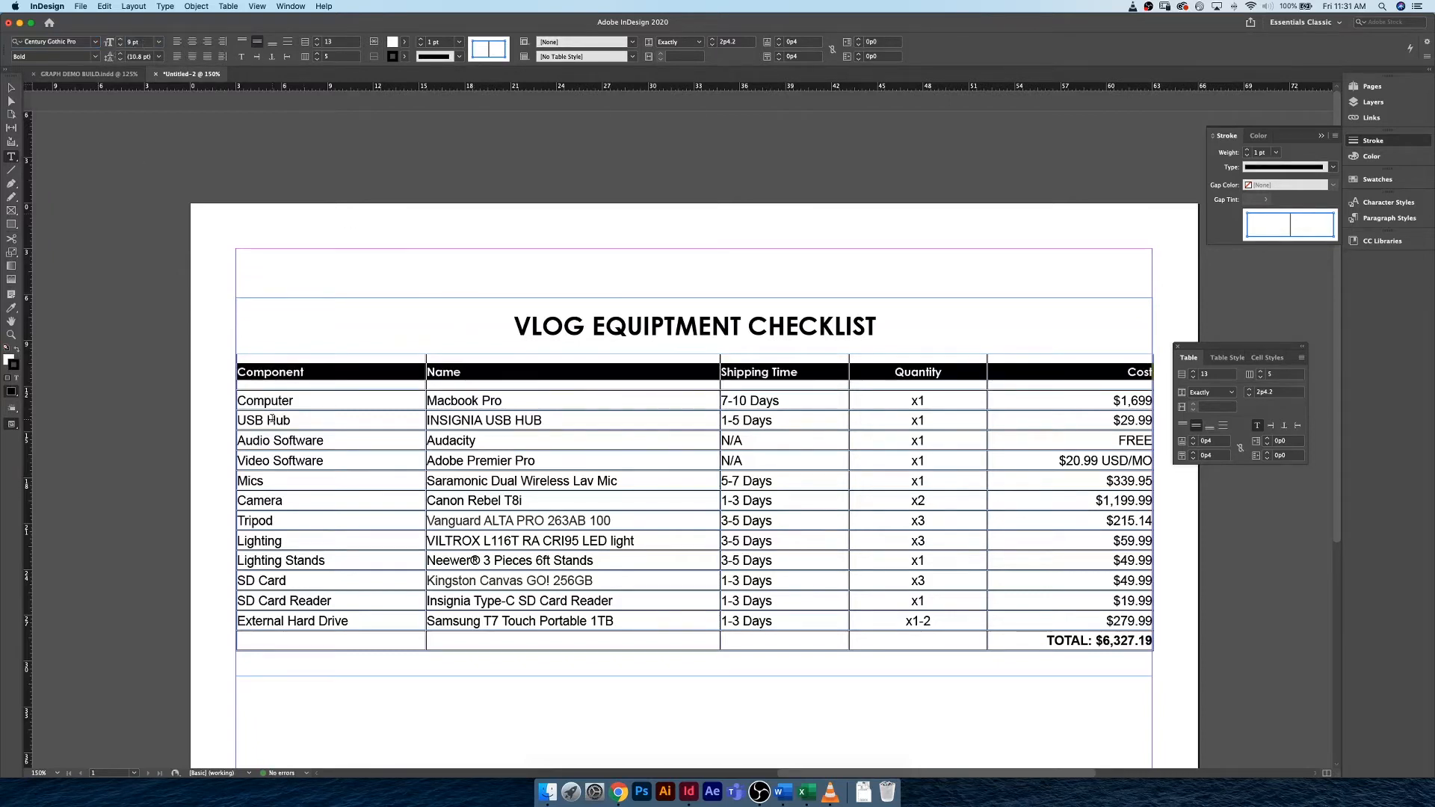
Format all item rows from Computer to External Hard Drive in Century Gothic Pro Regular at 9 pt.
{"action": "left_click", "coordinate": [290, 401]}
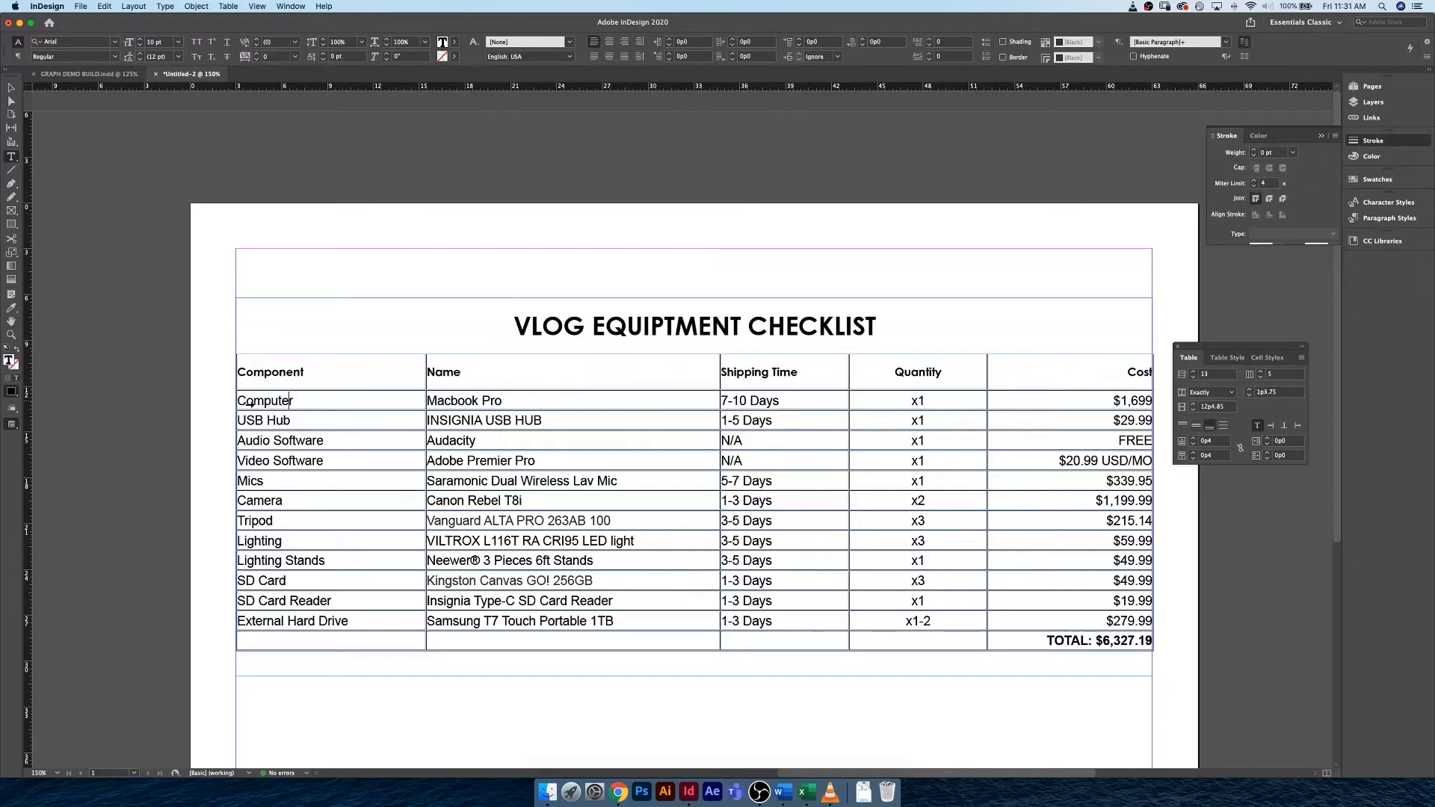
{"action": "left_click", "coordinate": [236, 400]}
{"action": "left_click", "coordinate": [347, 403]}
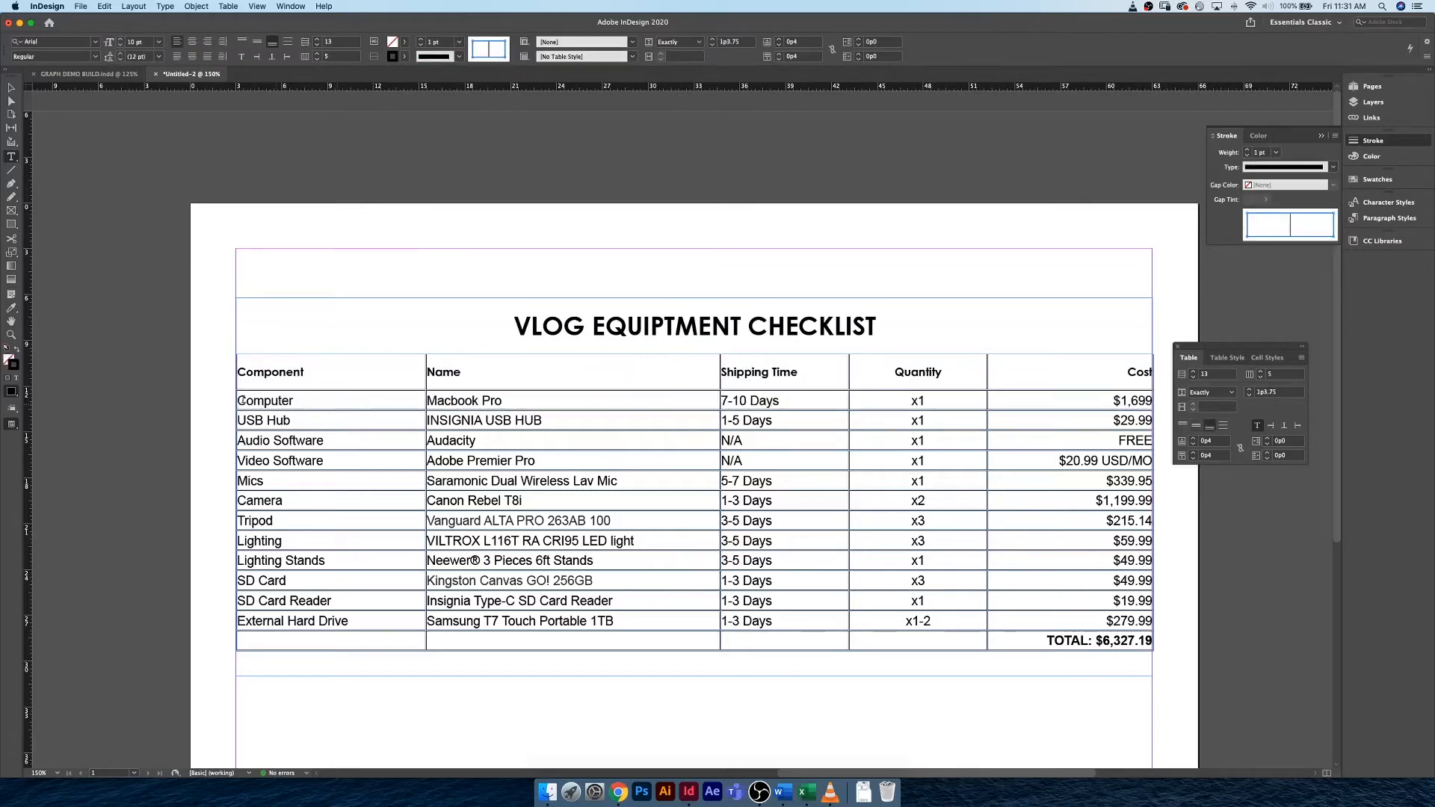
{"action": "left_click_drag", "start_coordinate": [347, 403], "coordinate": [1129, 632]}
{"action": "left_click_drag", "start_coordinate": [949, 486], "coordinate": [949, 486]}
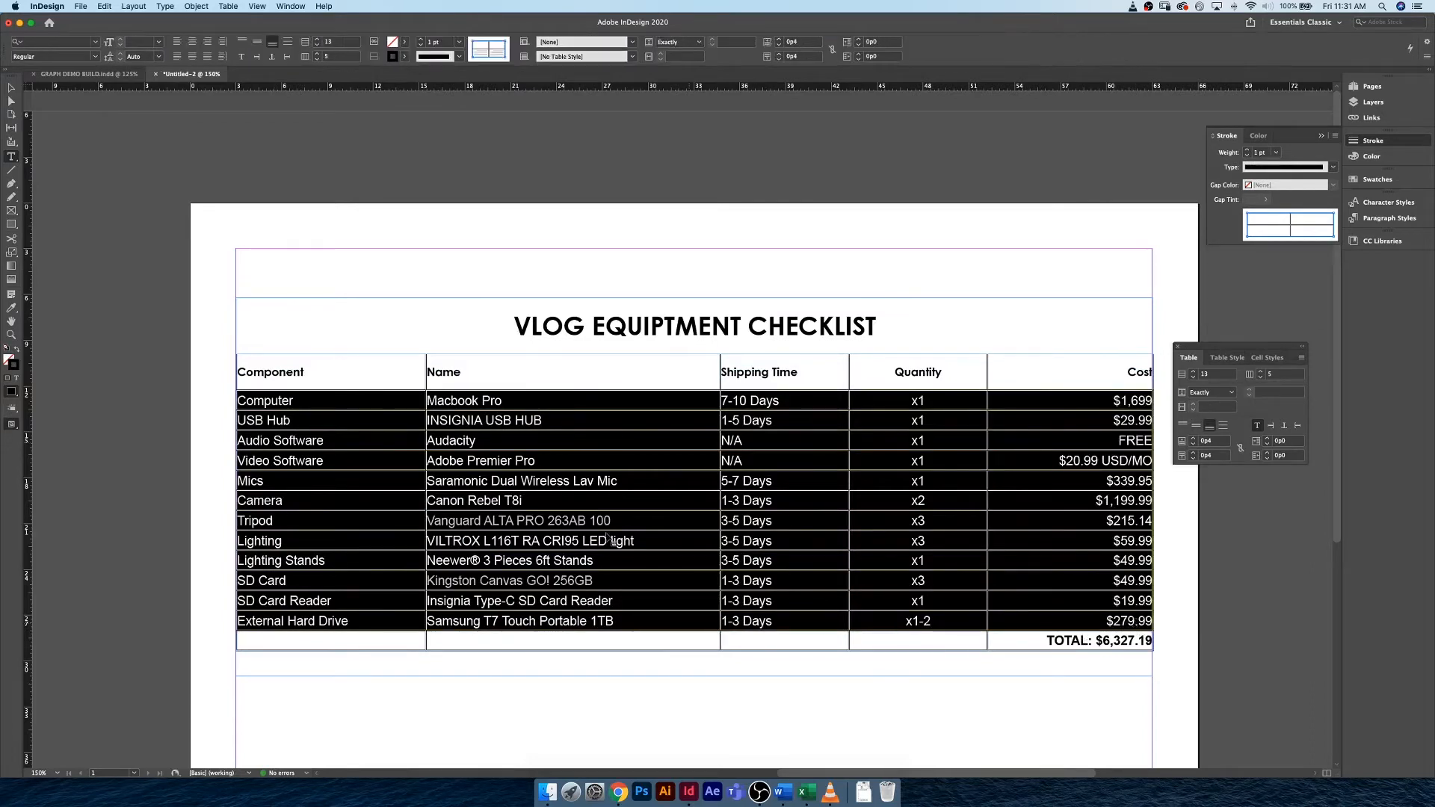
{"action": "left_click", "coordinate": [55, 43]}
{"action": "type", "text": "century"}
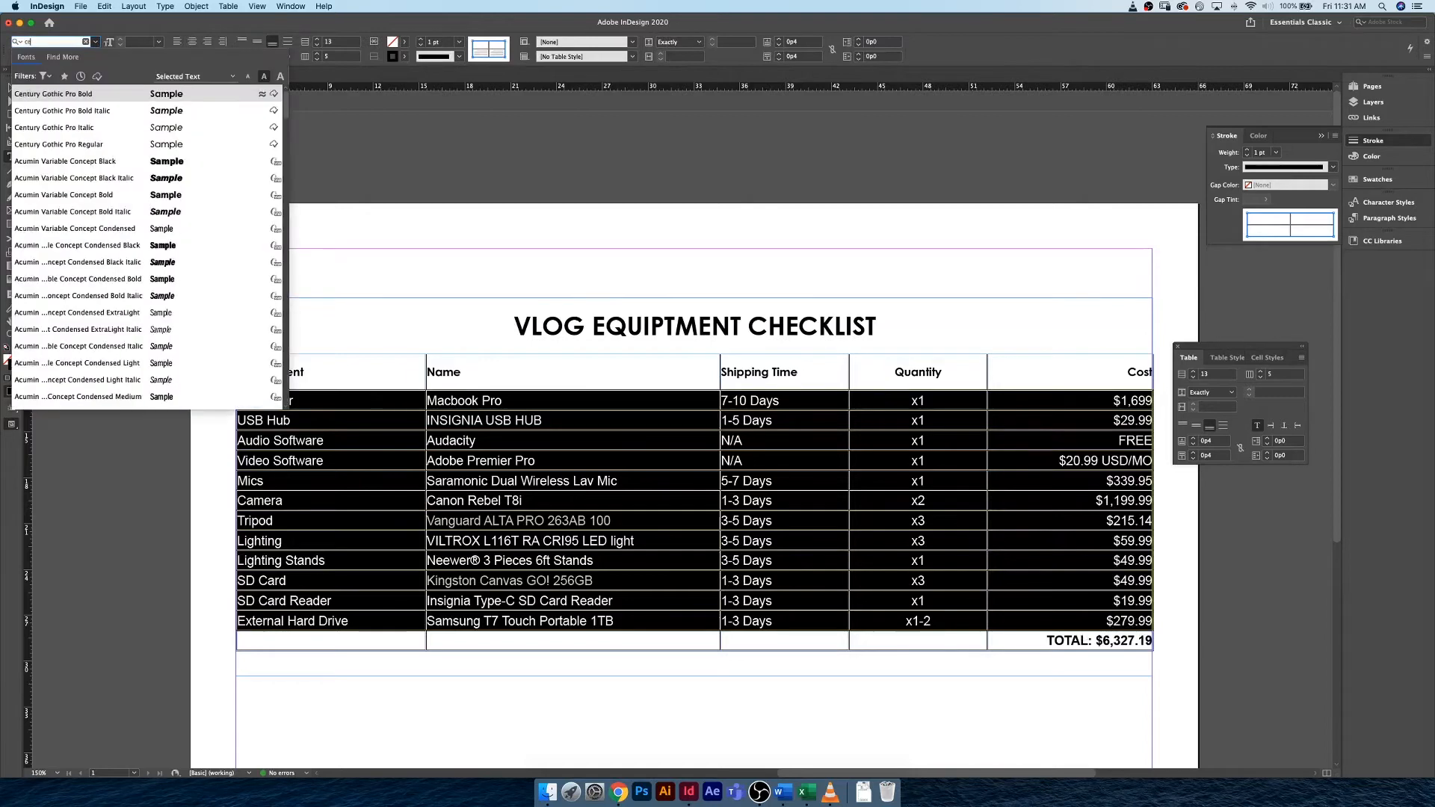
{"action": "left_click", "coordinate": [110, 147]}
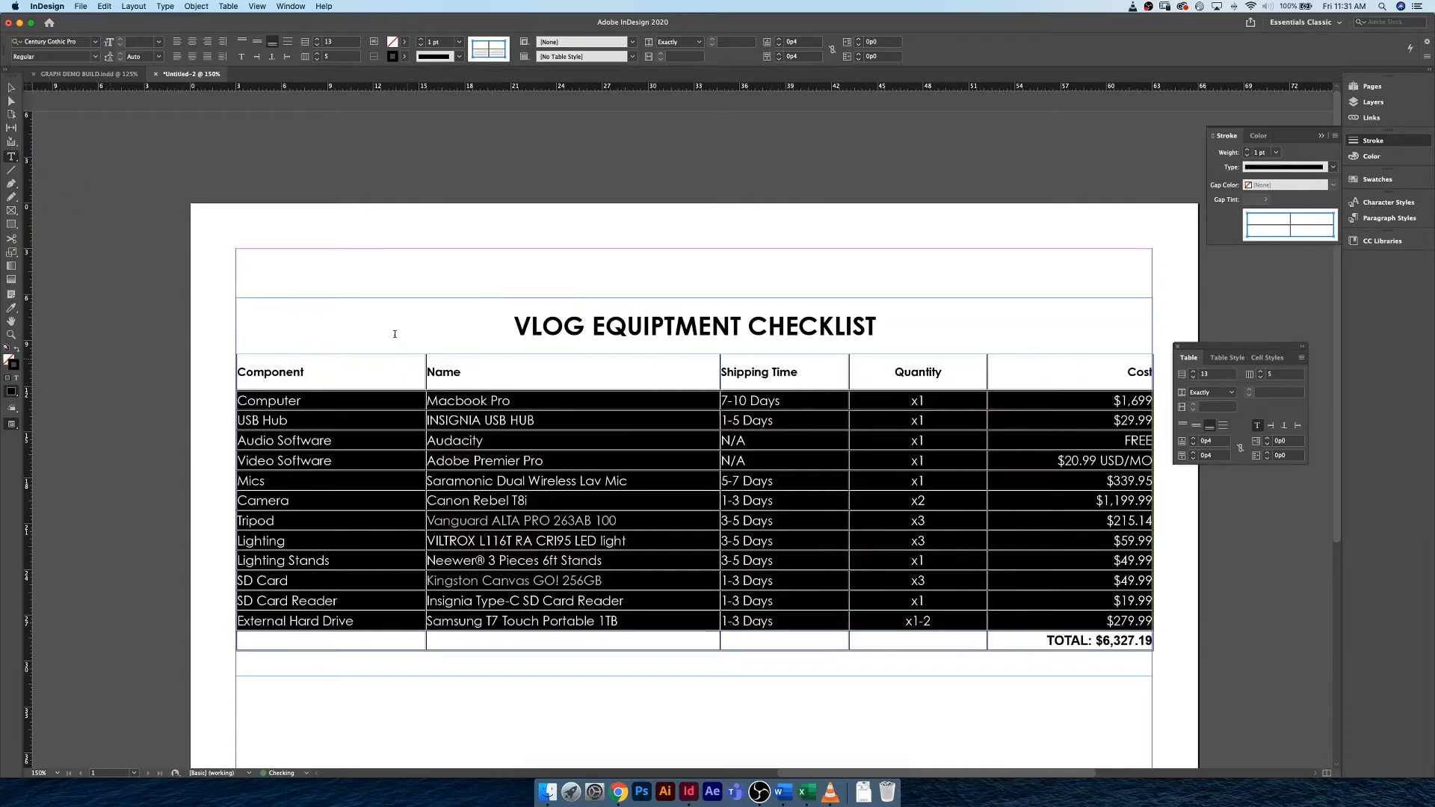
{"action": "left_click", "coordinate": [138, 43]}
{"action": "type", "text": "9"}
{"action": "key", "text": "Return"}
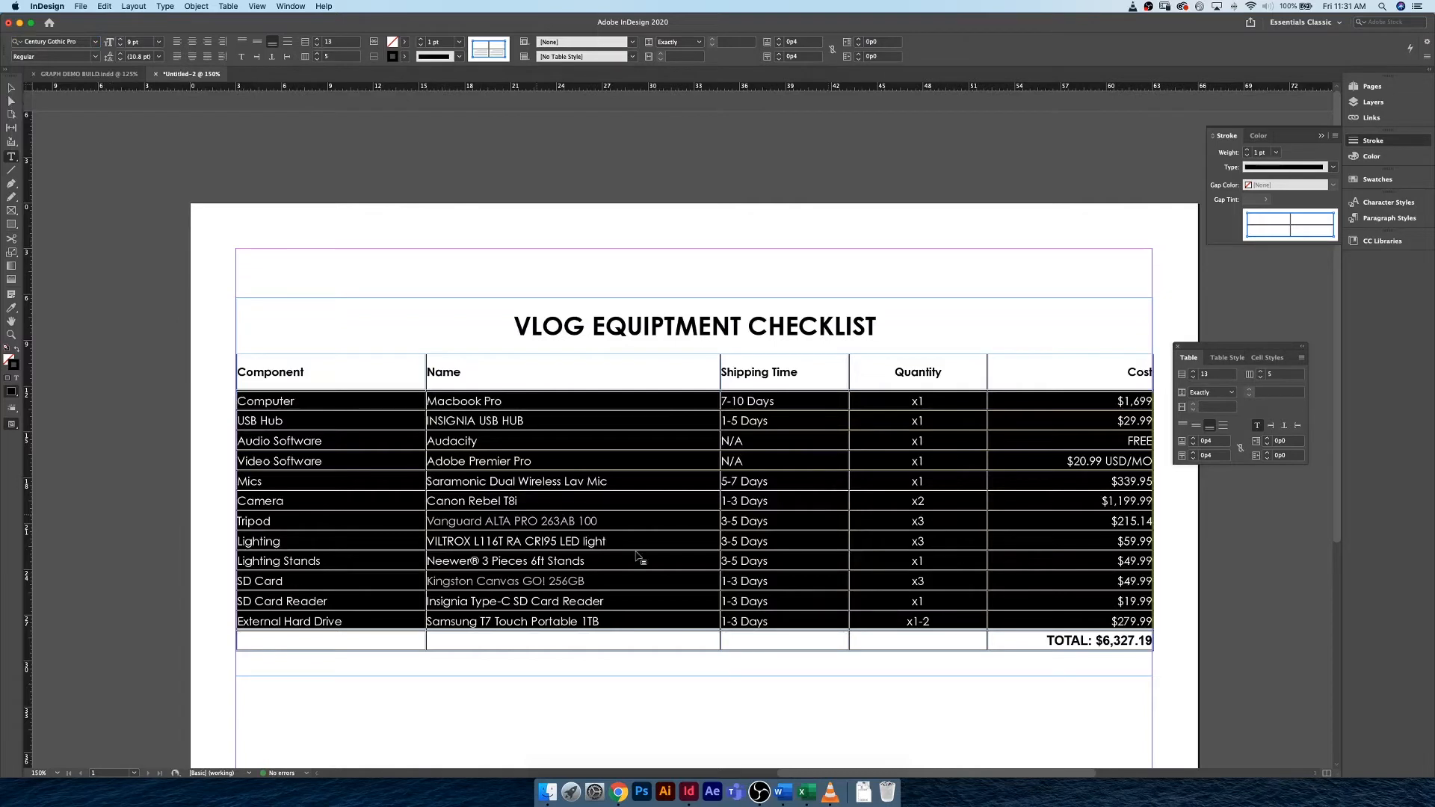
Change the TOTAL text in the last row to Century Gothic Pro Bold.
{"action": "left_click", "coordinate": [1047, 640]}
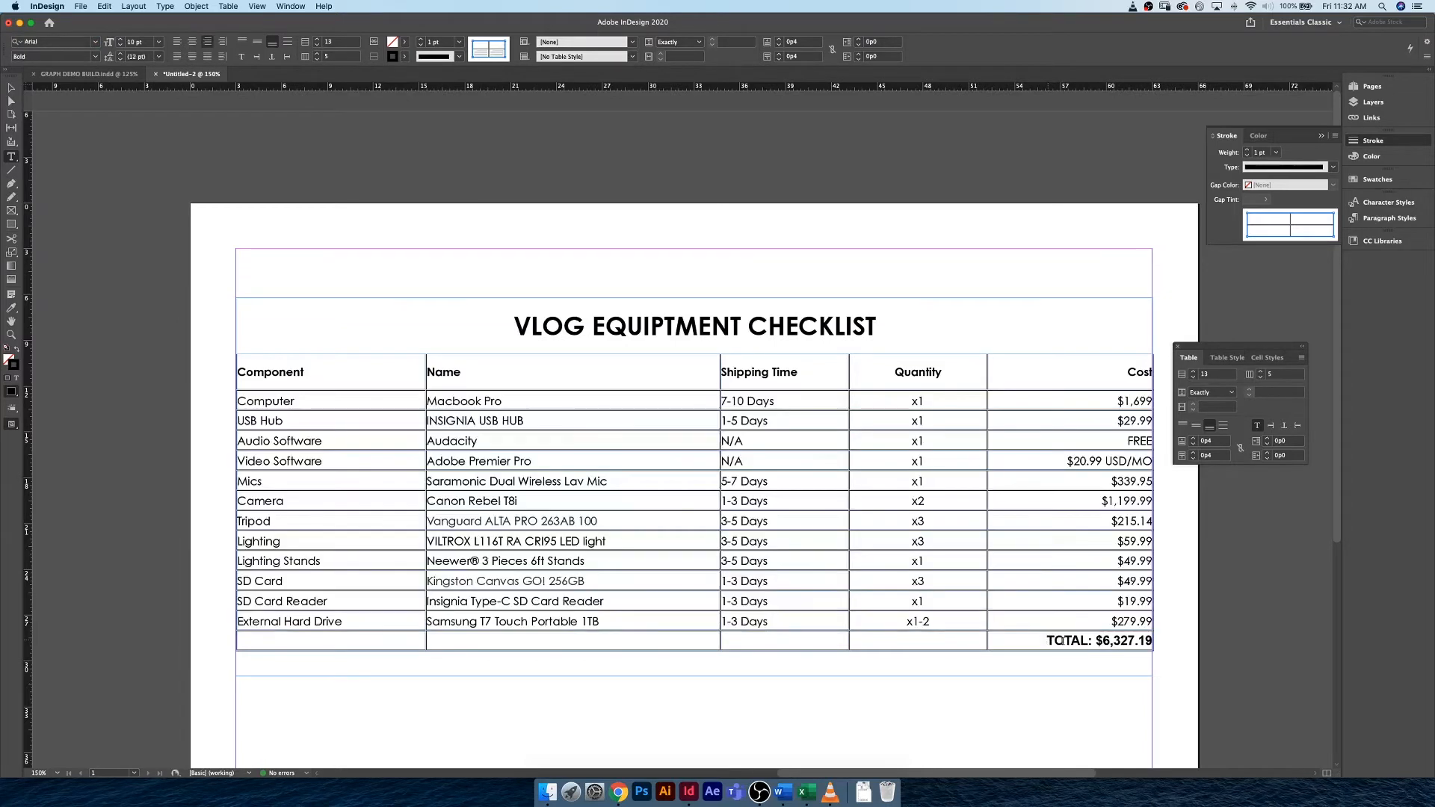
{"action": "left_click_drag", "start_coordinate": [1048, 641], "coordinate": [1155, 642]}
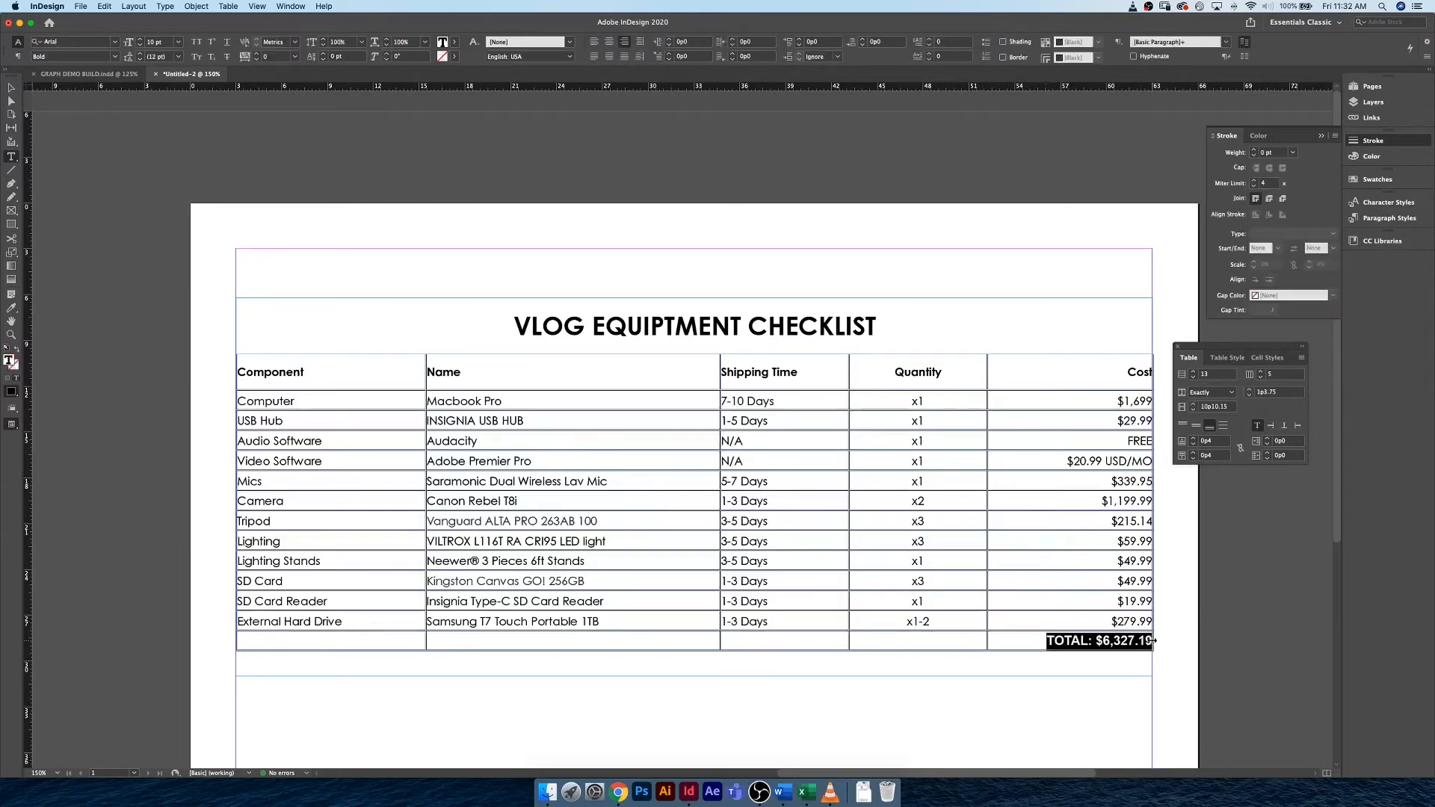
{"action": "left_click", "coordinate": [75, 43]}
{"action": "type", "text": "cen"}
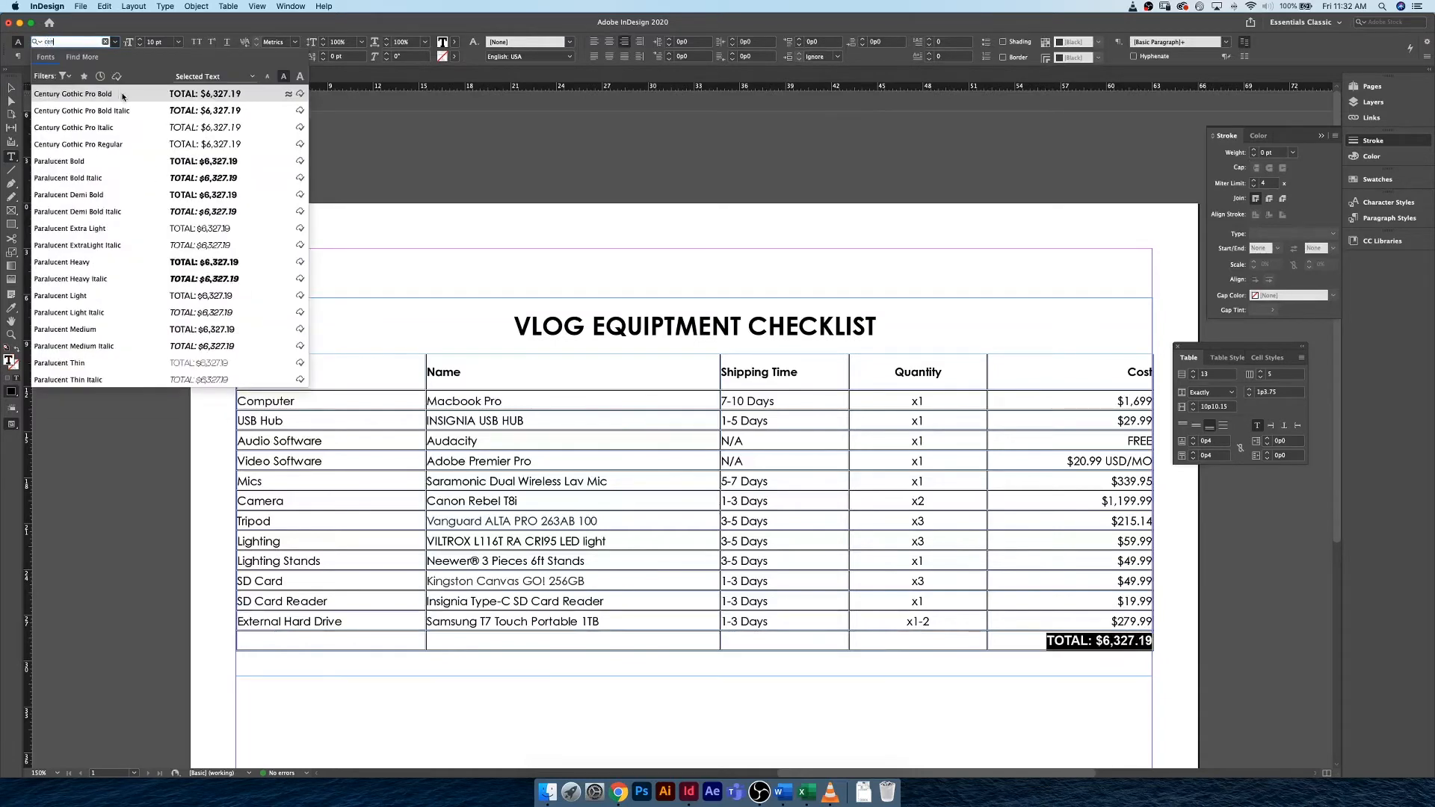
{"action": "left_click", "coordinate": [123, 96]}
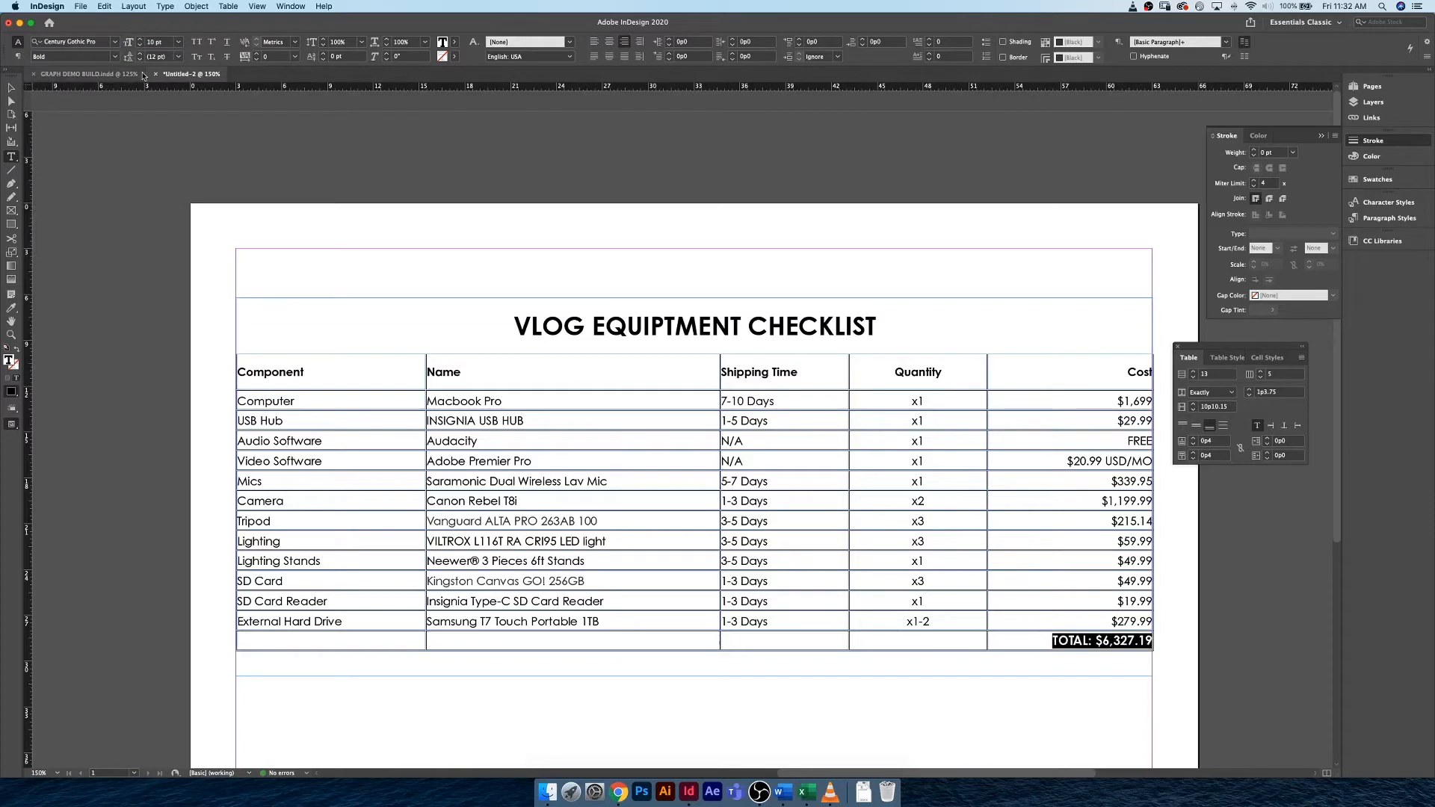
{"action": "left_click", "coordinate": [1062, 660]}
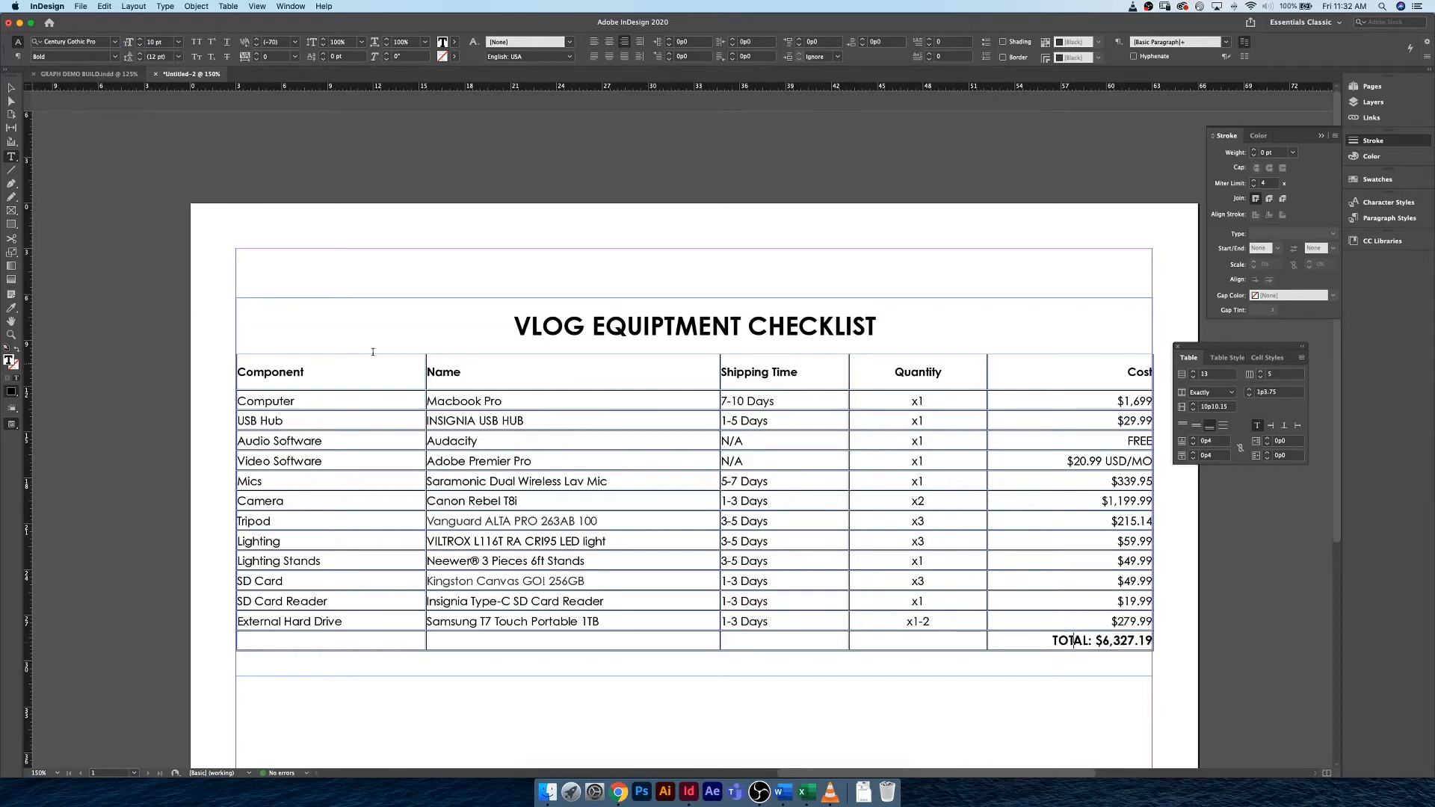
Deselect the table, move the floating table settings clear of the page, and display the paragraph styles.
{"action": "left_click", "coordinate": [11, 87]}
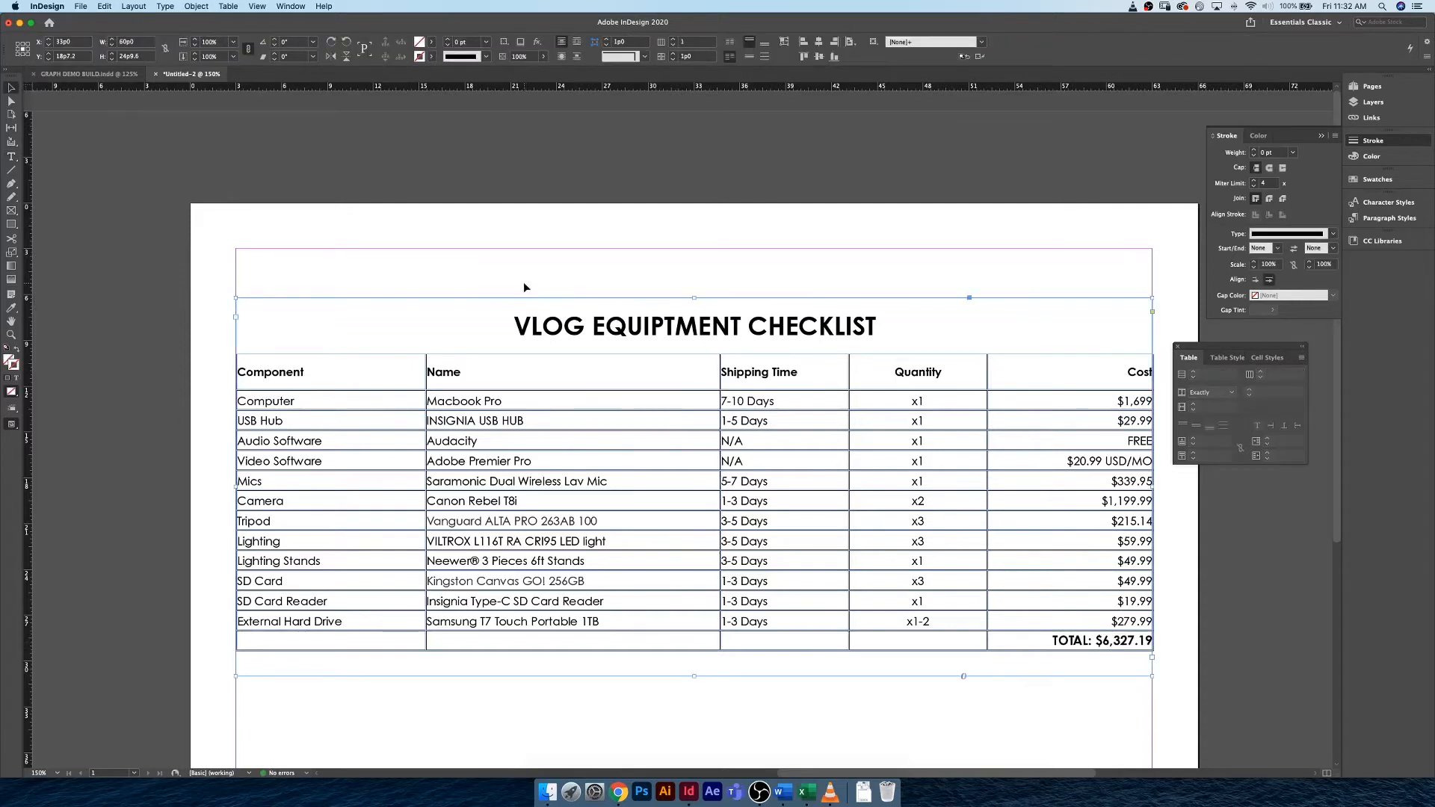
{"action": "left_click", "coordinate": [523, 281]}
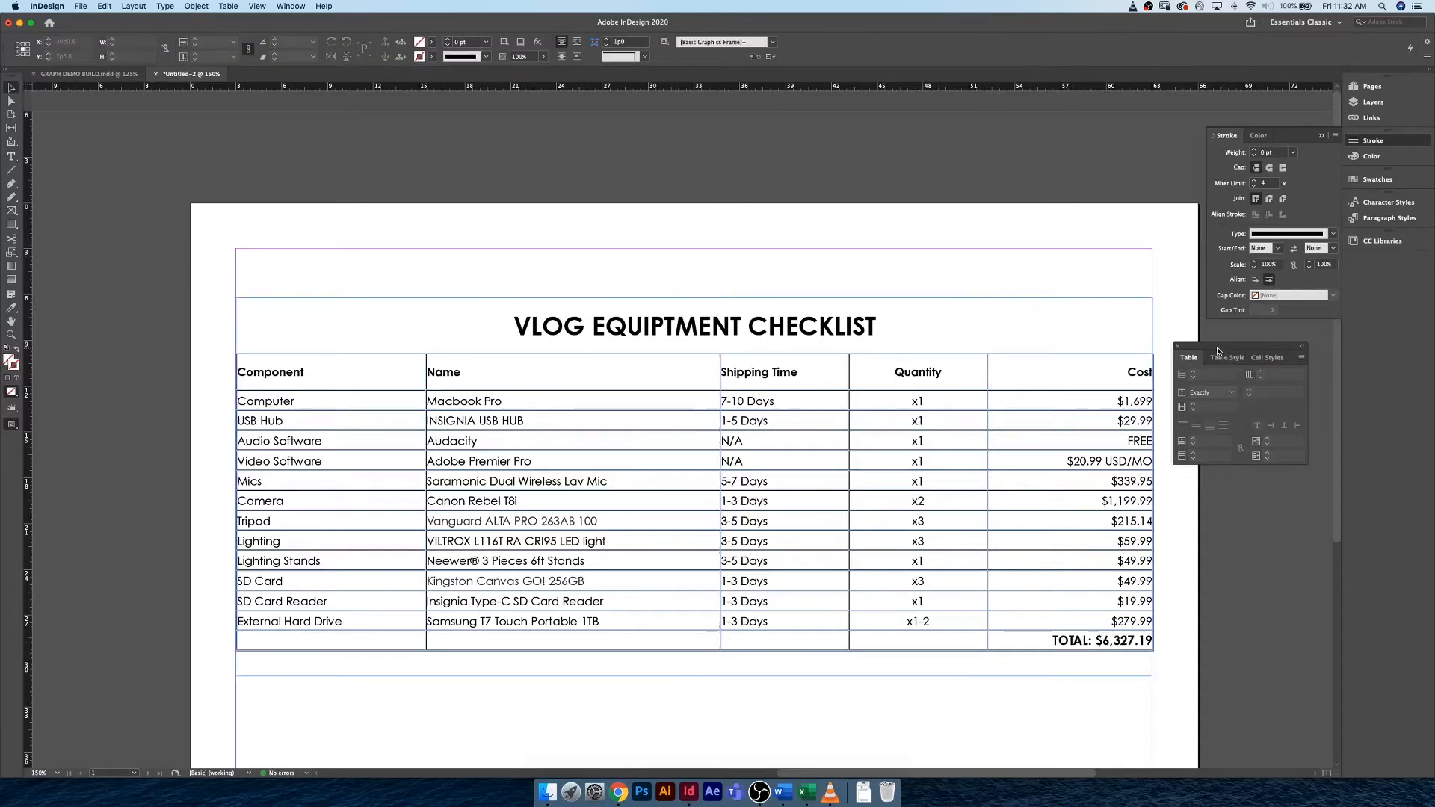
{"action": "mouse_move", "coordinate": [1218, 350]}
{"action": "left_mouse_down"}
{"action": "mouse_move", "coordinate": [1243, 363]}
{"action": "mouse_move", "coordinate": [1252, 339]}
{"action": "left_mouse_up"}
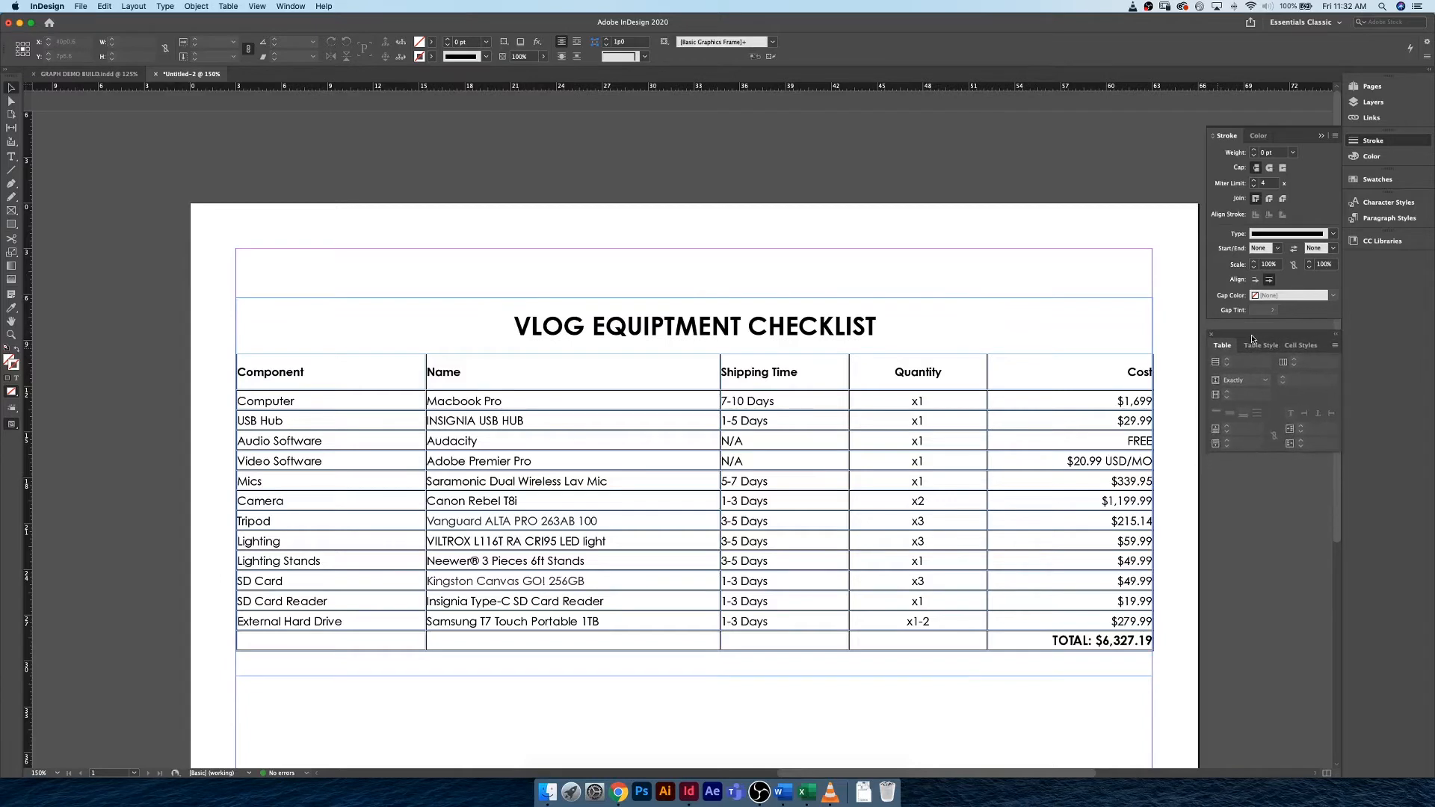
{"action": "left_click", "coordinate": [1370, 220]}
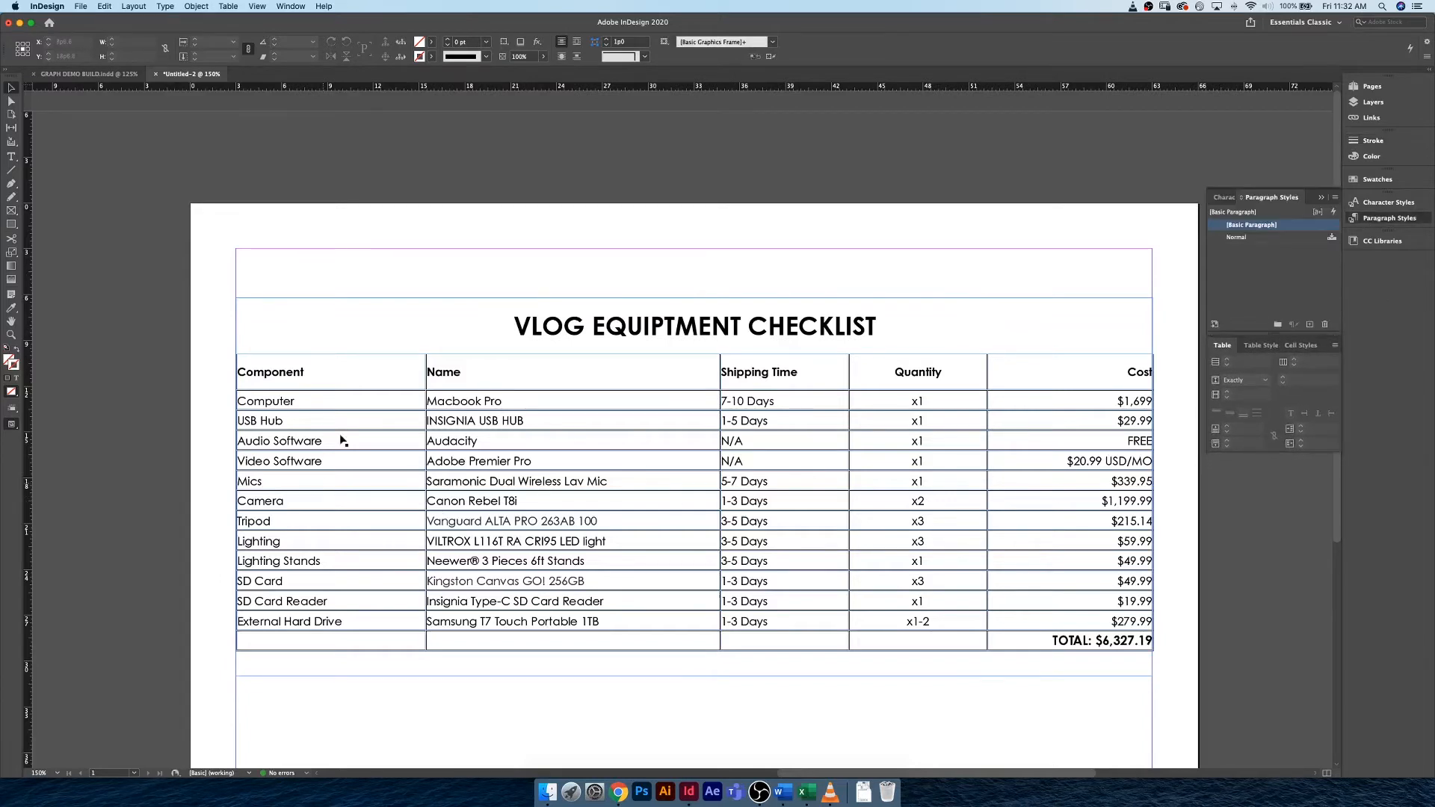
Create a paragraph style named SUB HEADING from the Component column header, with its Century Gothic Pro Bold 9 pt black formatting.
{"action": "left_click", "coordinate": [311, 375]}
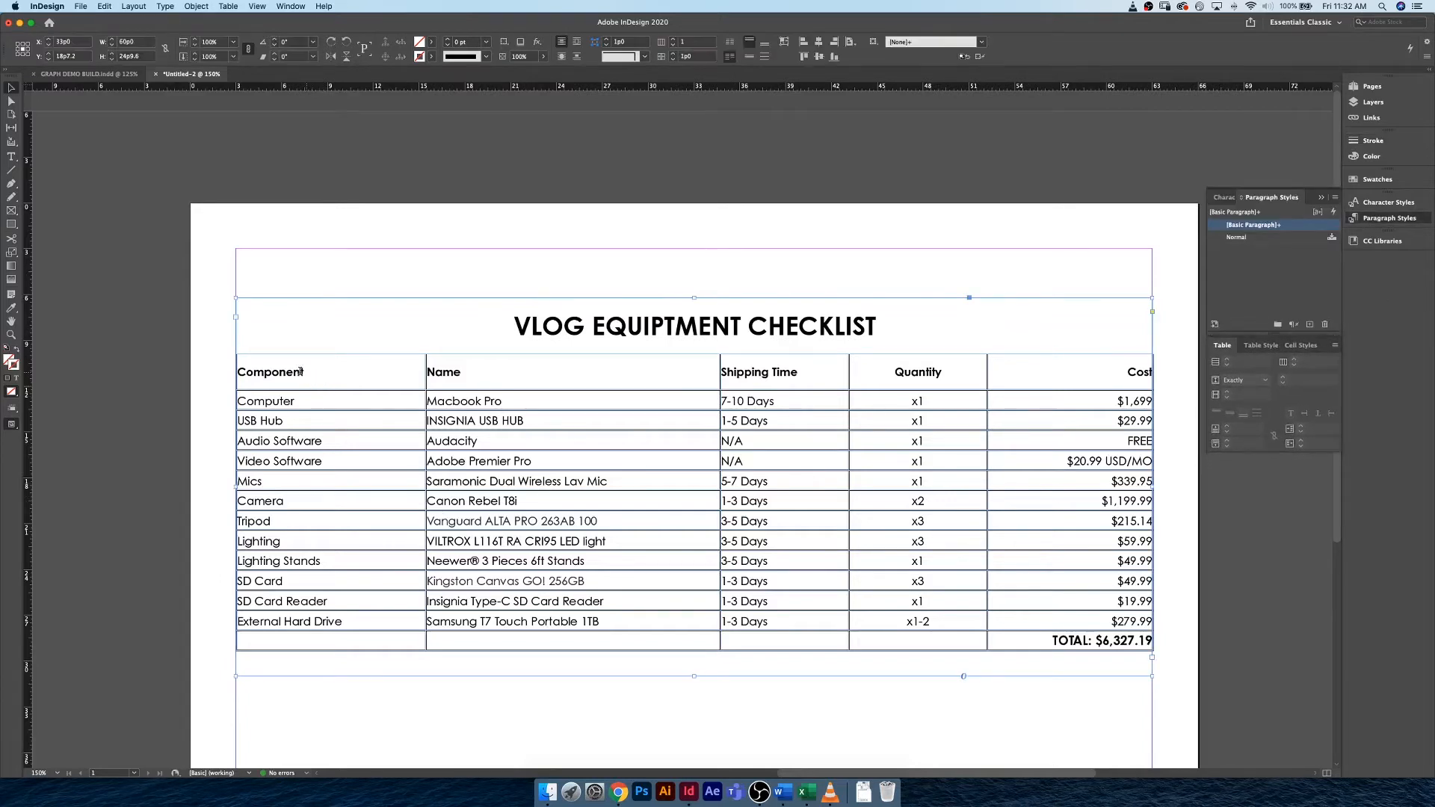
{"action": "double_click", "coordinate": [306, 376]}
{"action": "left_click_drag", "start_coordinate": [305, 374], "coordinate": [240, 373]}
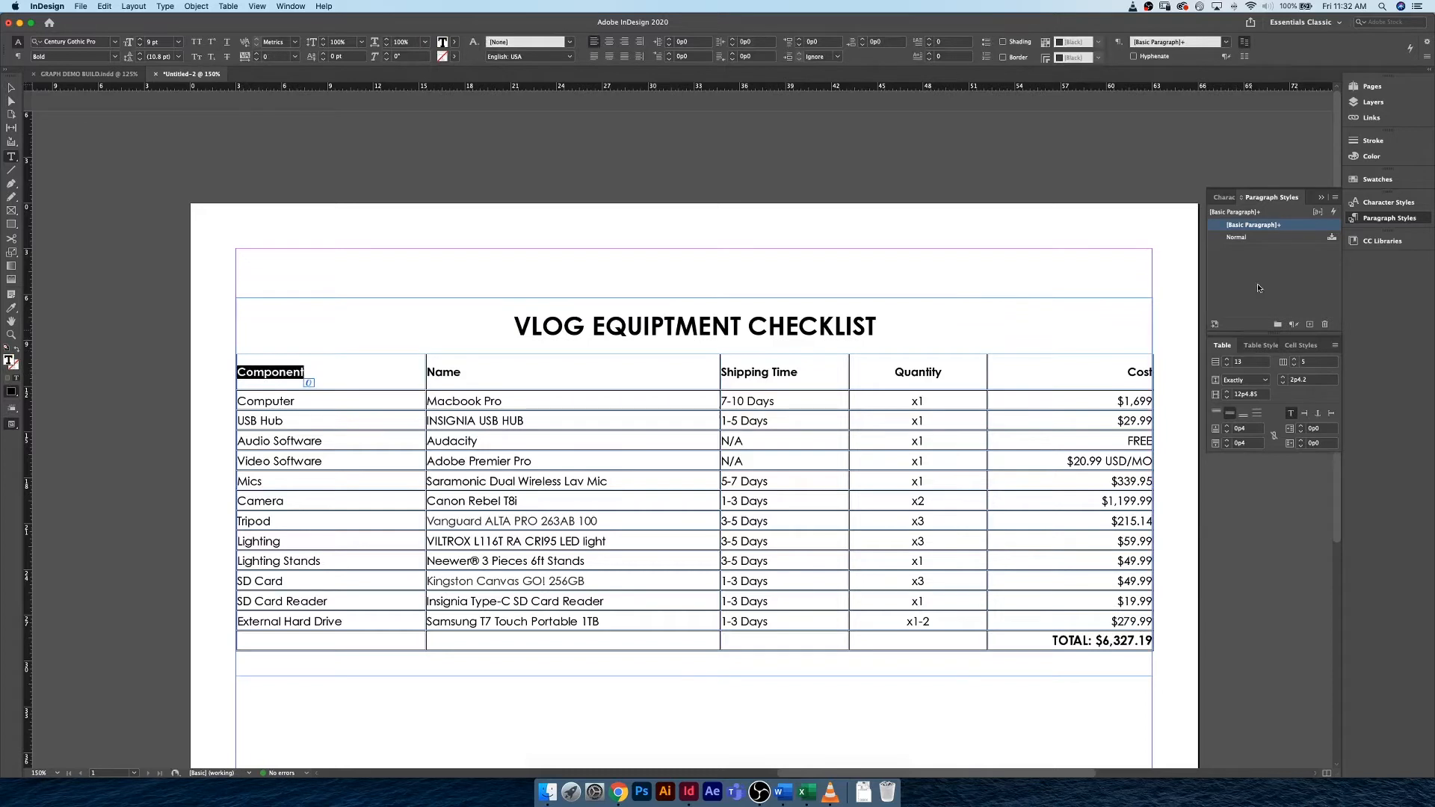
{"action": "left_click", "coordinate": [1309, 324]}
{"action": "left_click", "coordinate": [1293, 238]}
{"action": "left_click", "coordinate": [1305, 241]}
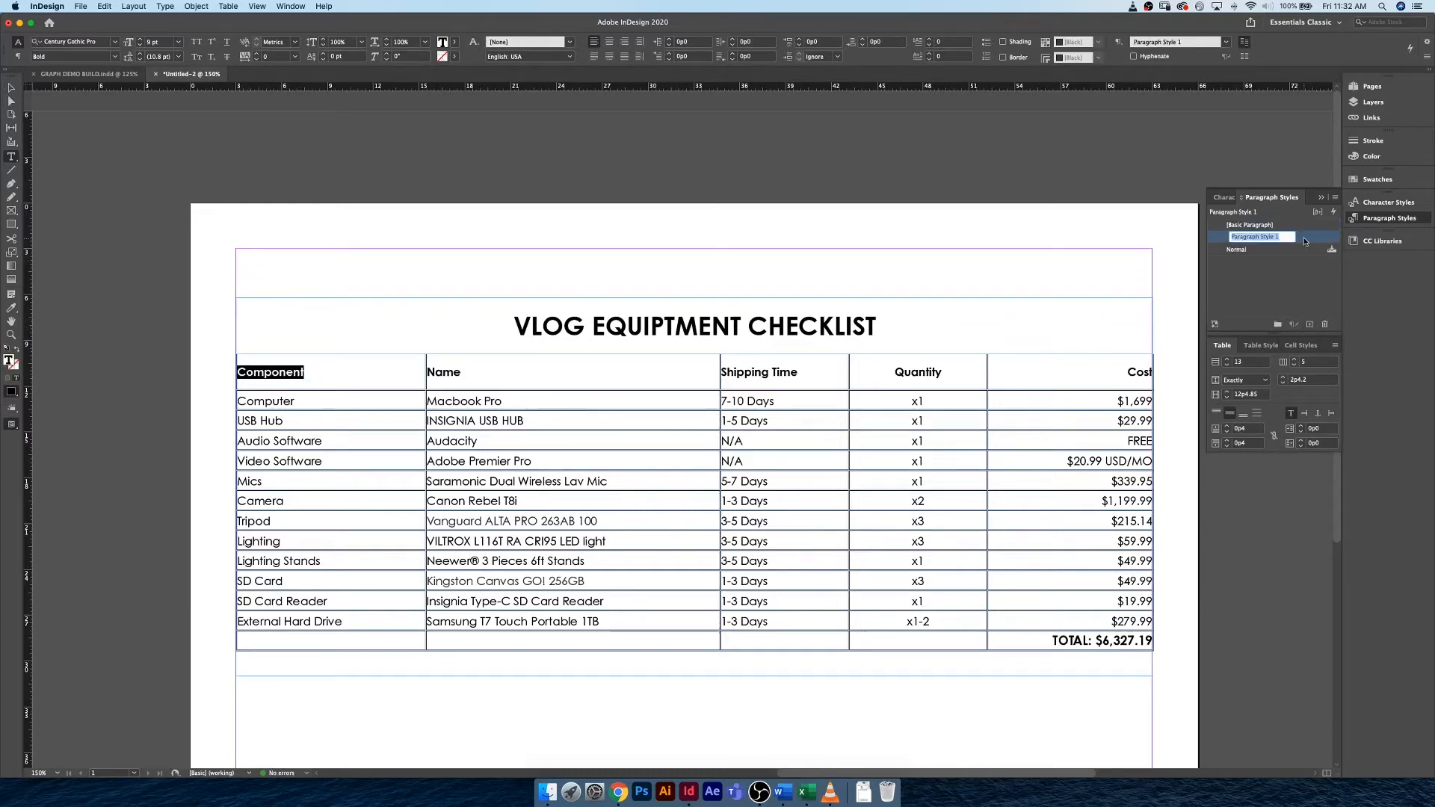
{"action": "double_click", "coordinate": [1305, 242]}
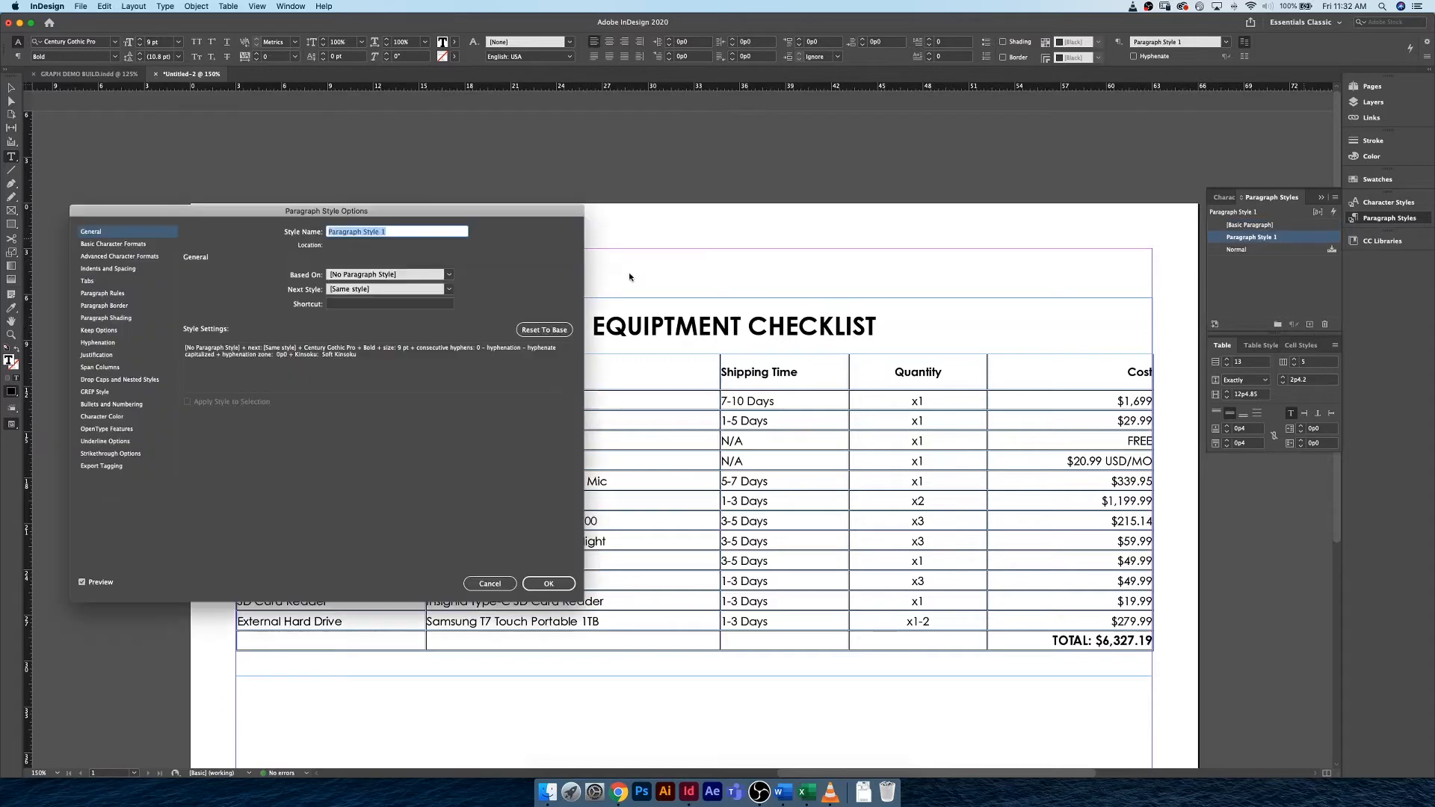
{"action": "type", "text": "SUB HEADING"}
{"action": "left_click", "coordinate": [111, 244]}
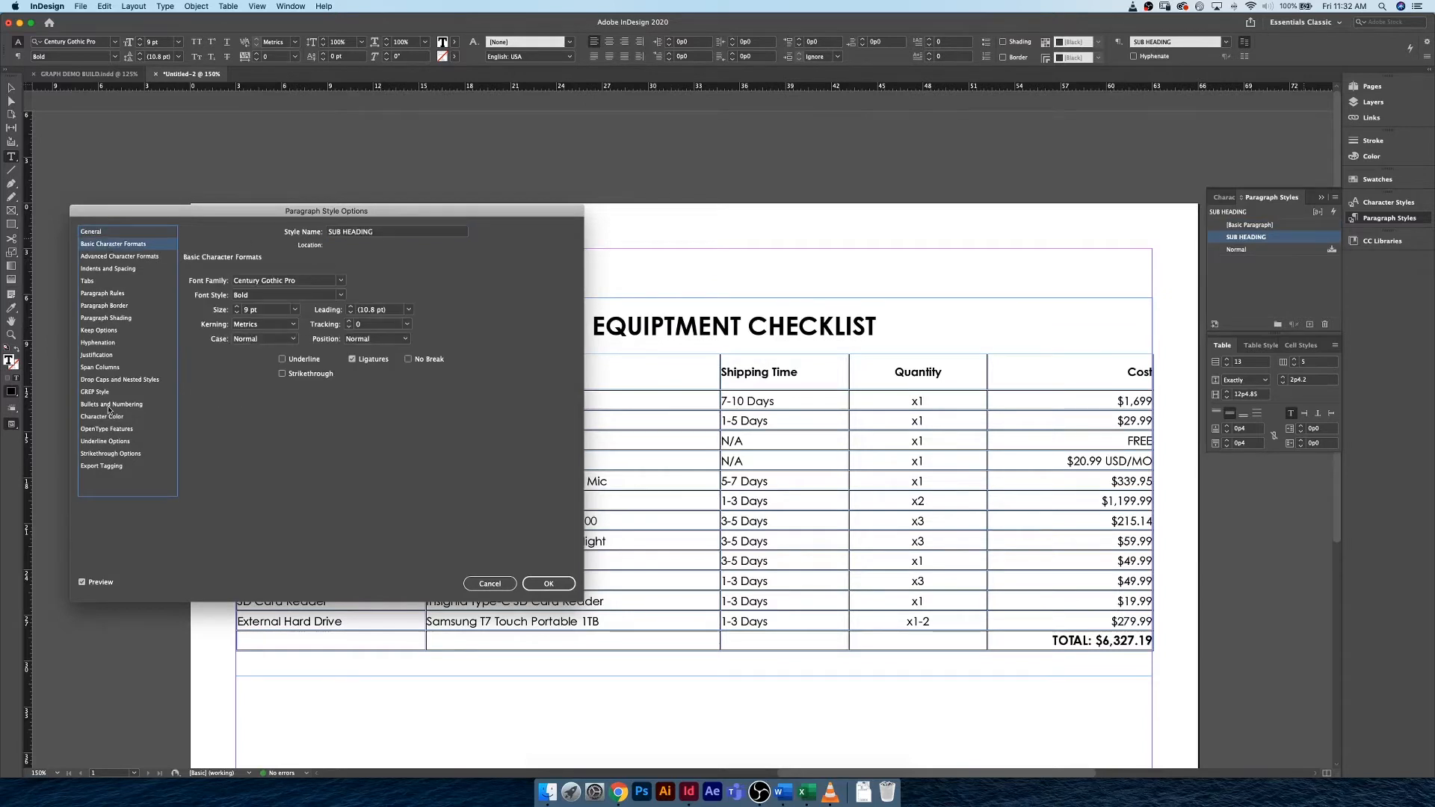
{"action": "left_click", "coordinate": [128, 418]}
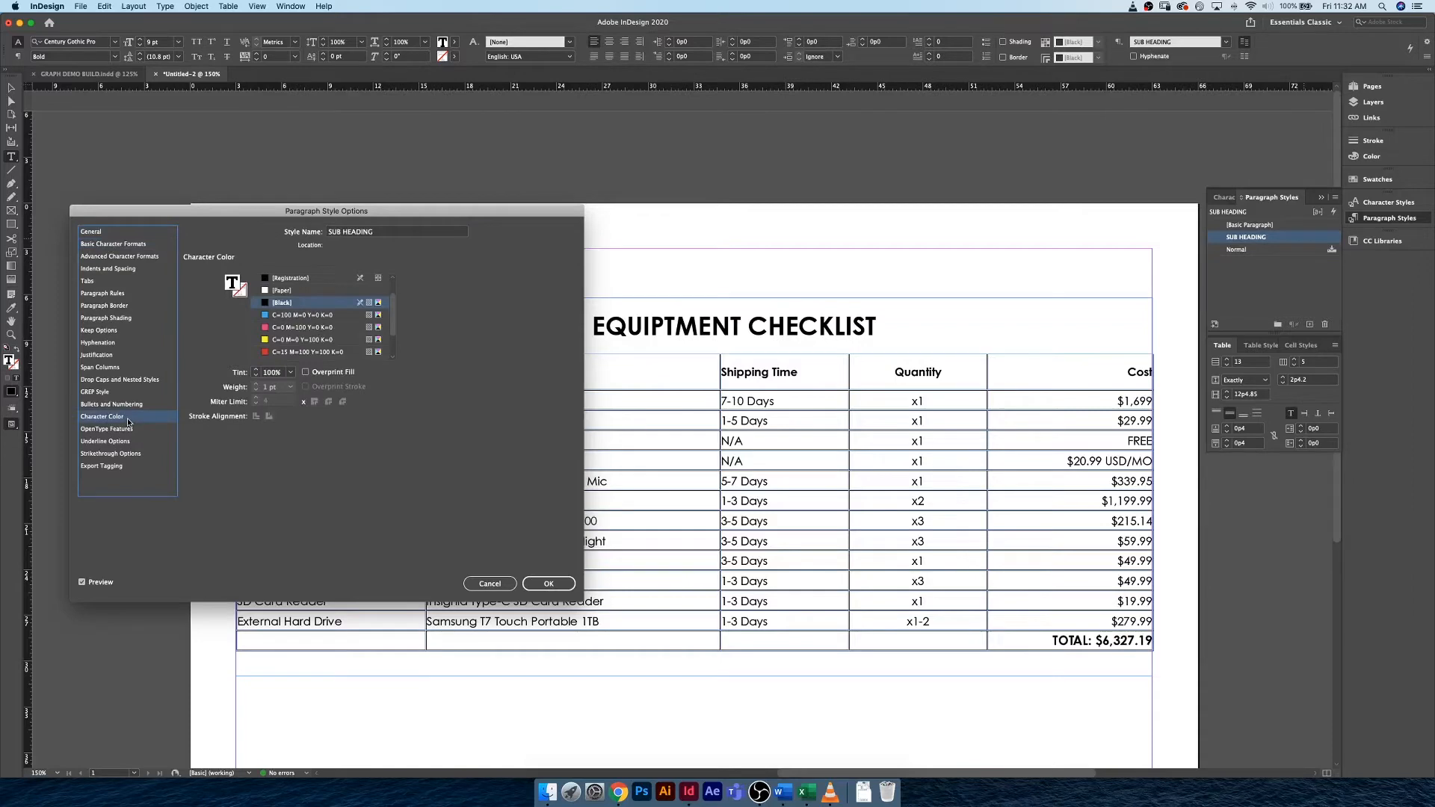
{"action": "left_click", "coordinate": [548, 583]}
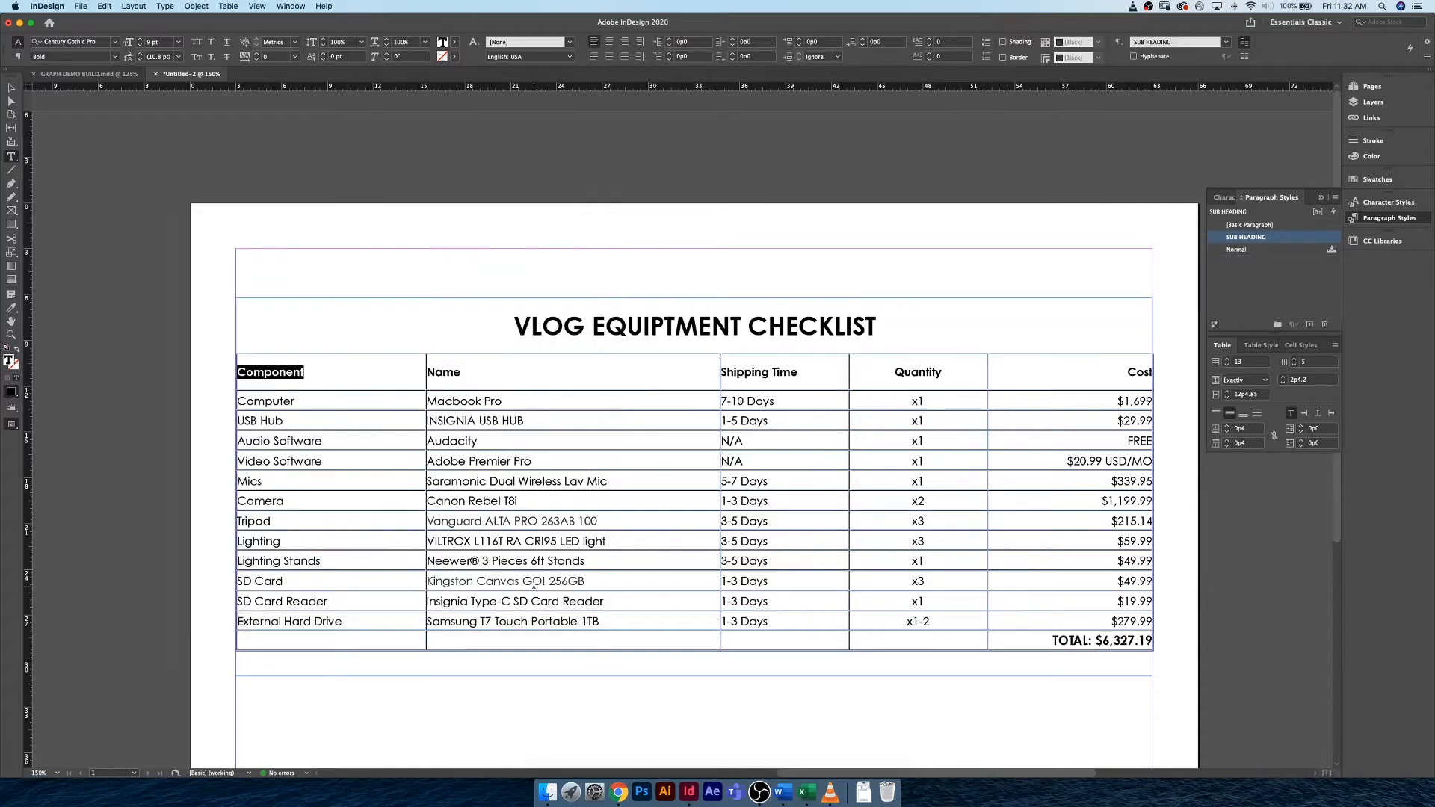
Create a paragraph style named TABLE BODY COPY from the Computer cell's text.
{"action": "left_click", "coordinate": [384, 380]}
{"action": "left_click_drag", "start_coordinate": [306, 402], "coordinate": [236, 402]}
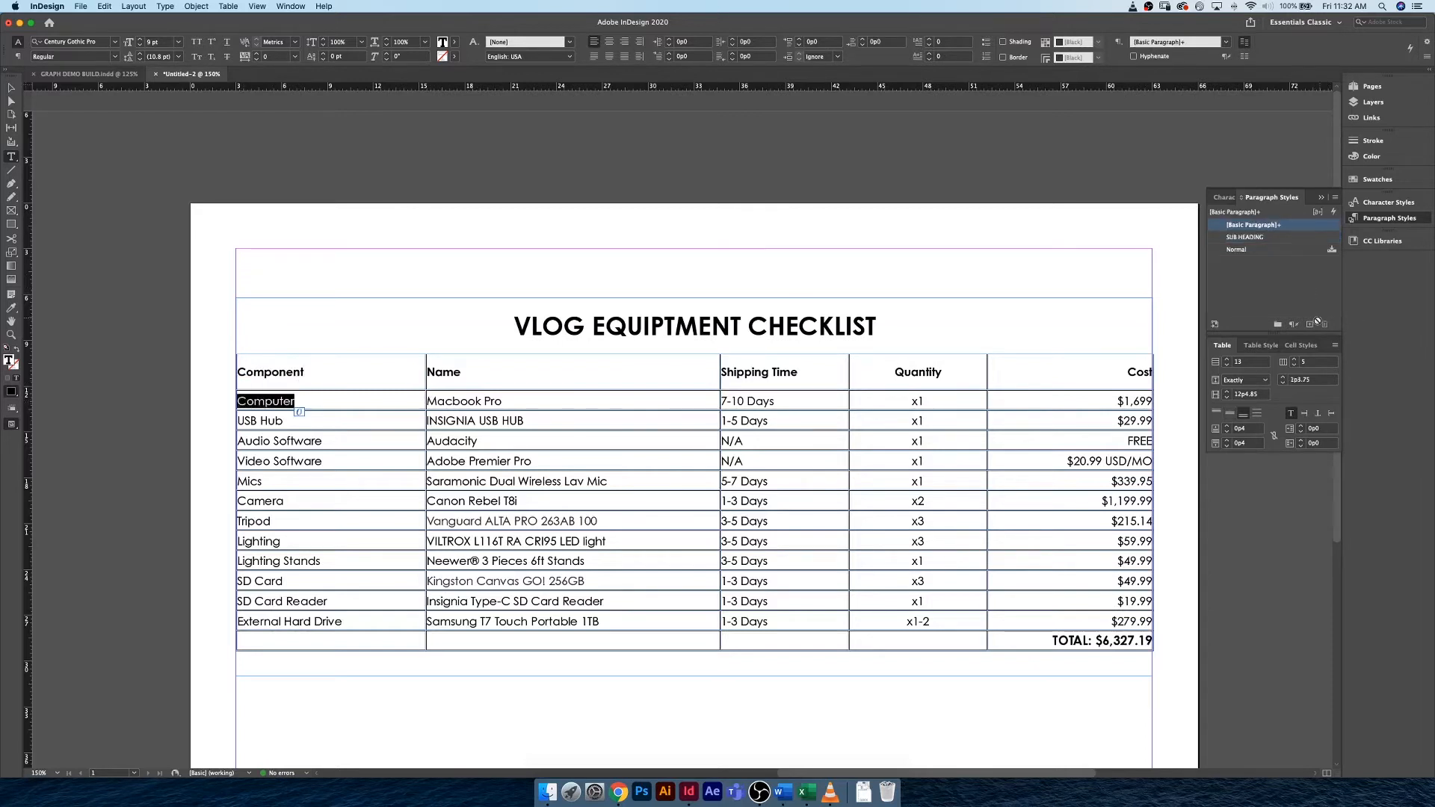
{"action": "left_click", "coordinate": [1318, 323]}
{"action": "left_click", "coordinate": [1303, 237]}
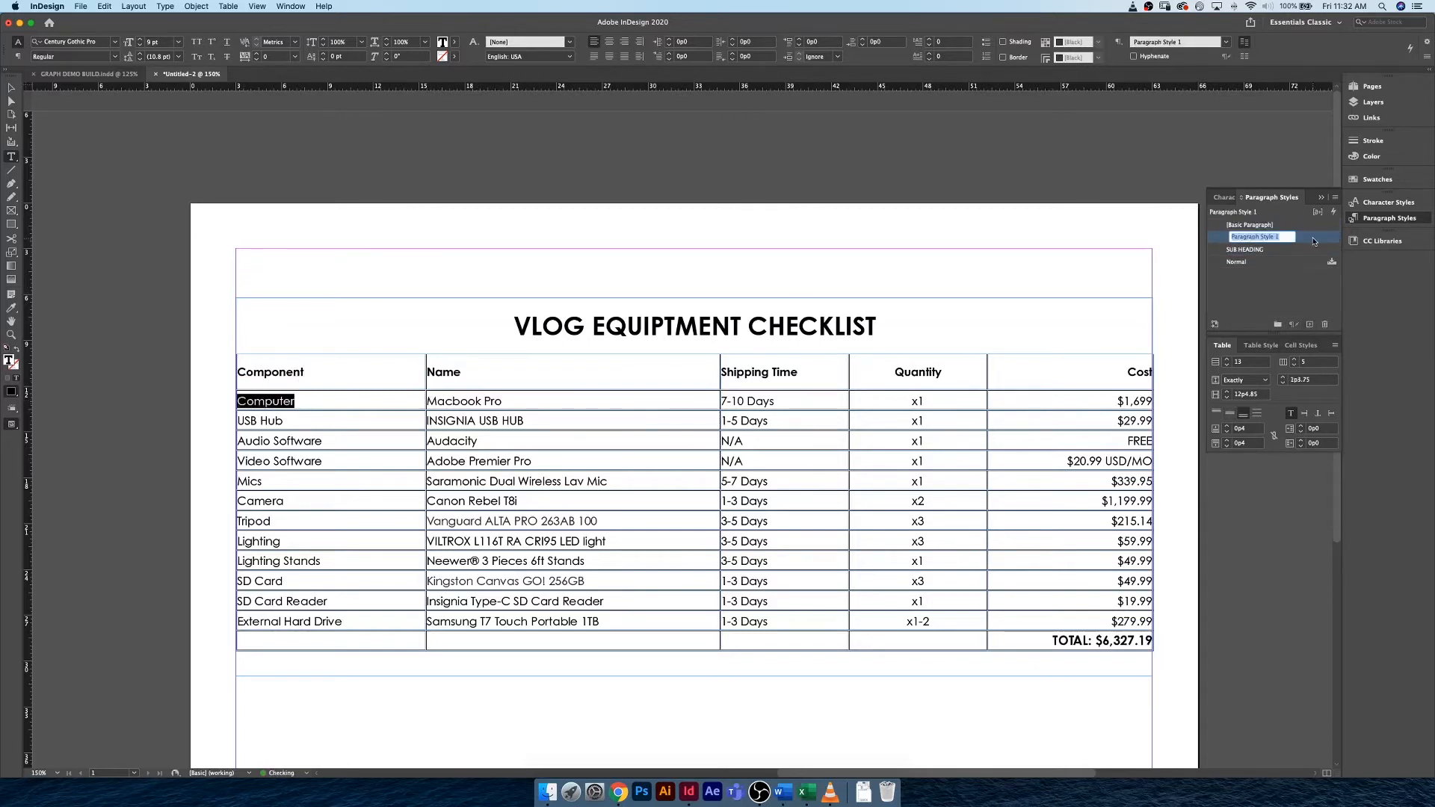
{"action": "double_click", "coordinate": [1314, 240]}
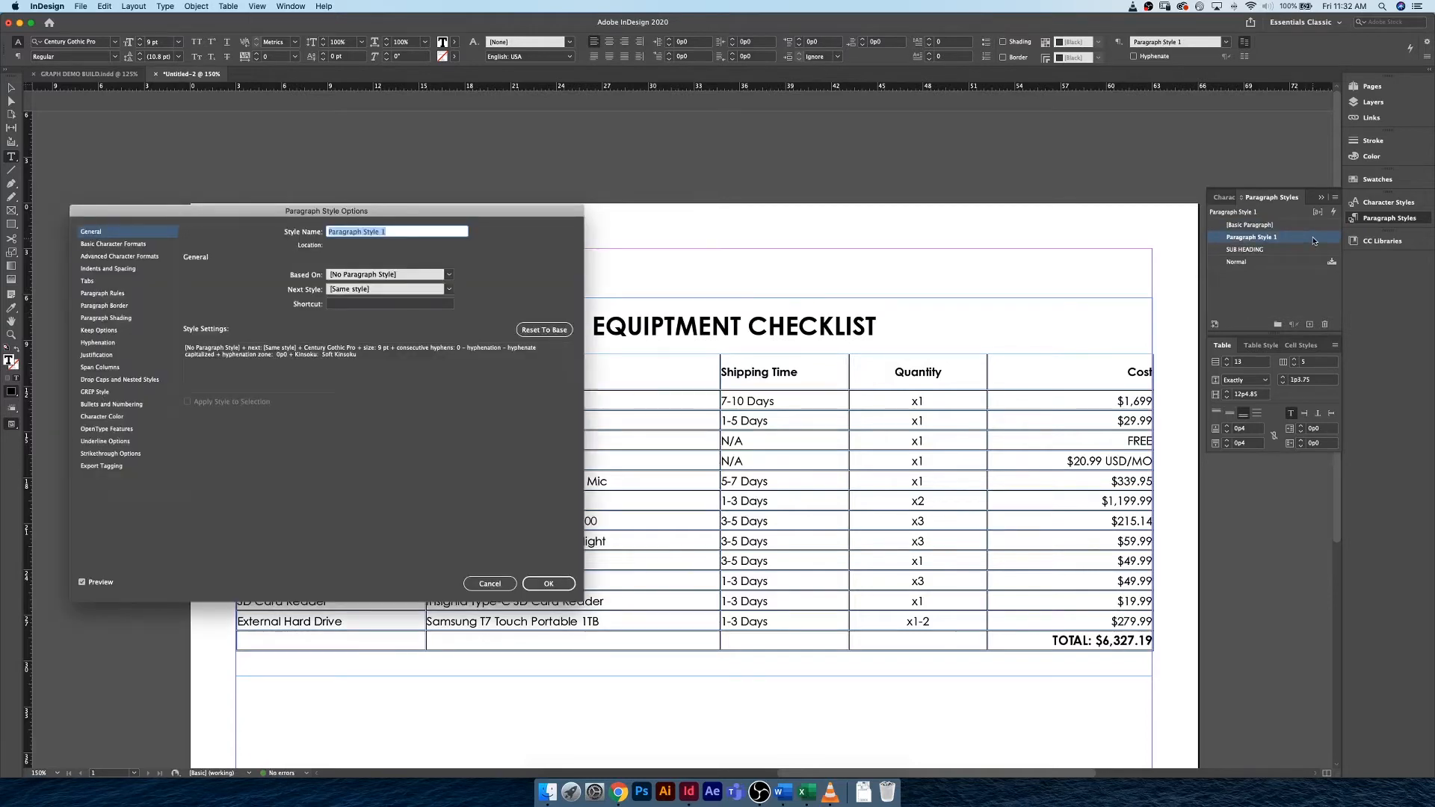
{"action": "type", "text": "TABLE BODY COPY"}
{"action": "left_click", "coordinate": [574, 583]}
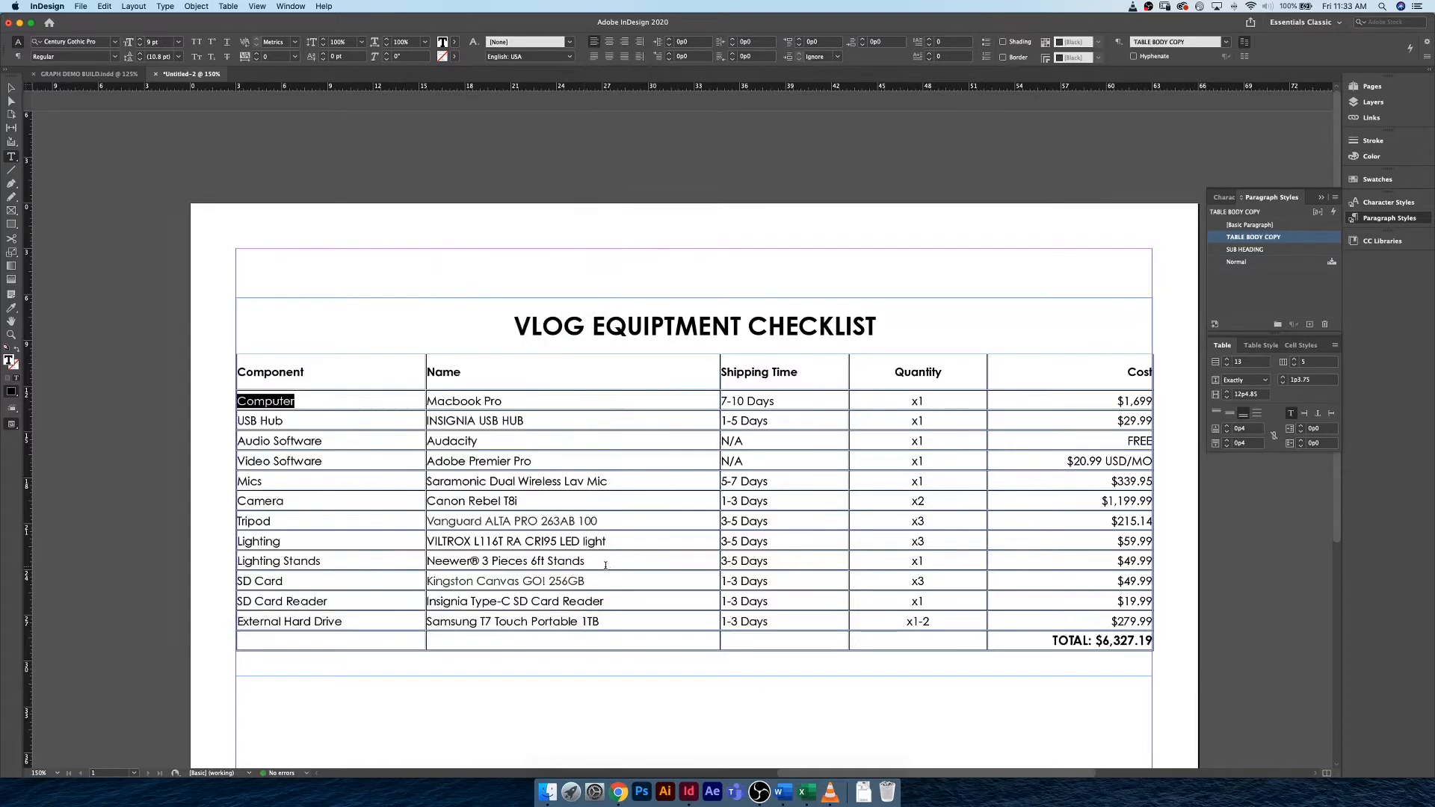
Create a paragraph style named TABLE TITLE from the VLOG EQUIPTMENT CHECKLIST heading.
{"action": "left_click_drag", "start_coordinate": [516, 326], "coordinate": [878, 322]}
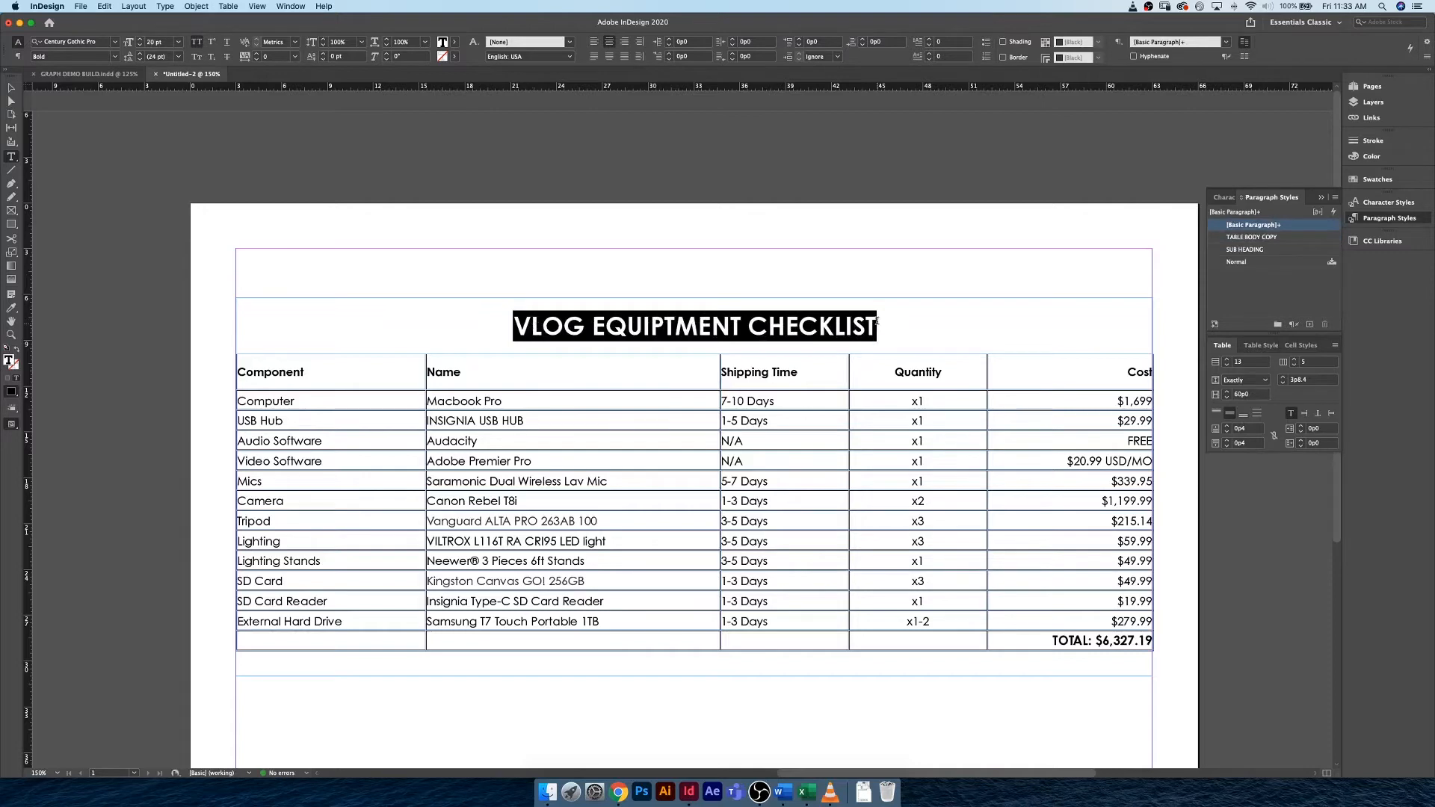
{"action": "left_click", "coordinate": [1307, 323]}
{"action": "left_click", "coordinate": [1319, 239]}
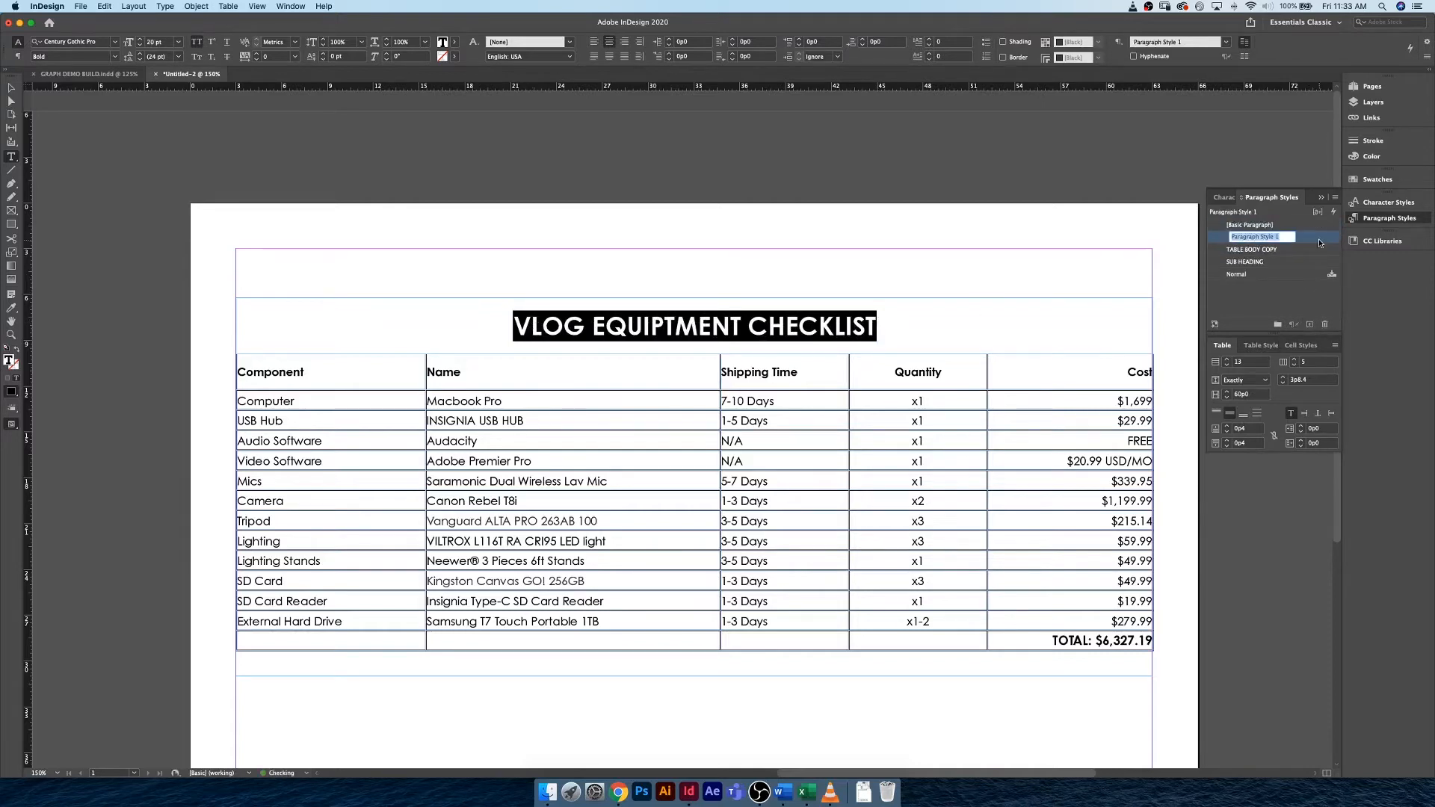
{"action": "double_click", "coordinate": [1319, 239]}
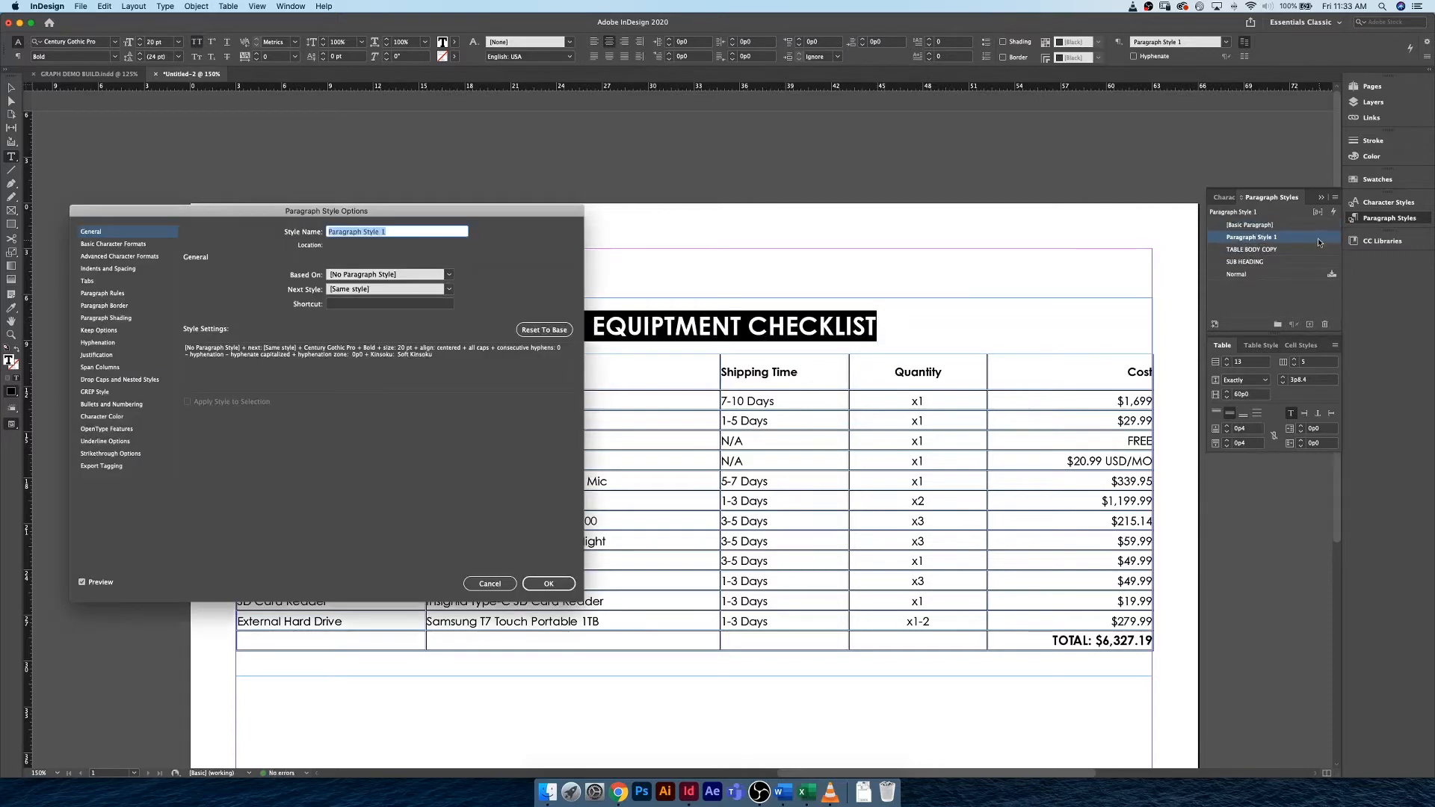
{"action": "type", "text": "TABLE TITLE"}
{"action": "key", "text": "Return"}
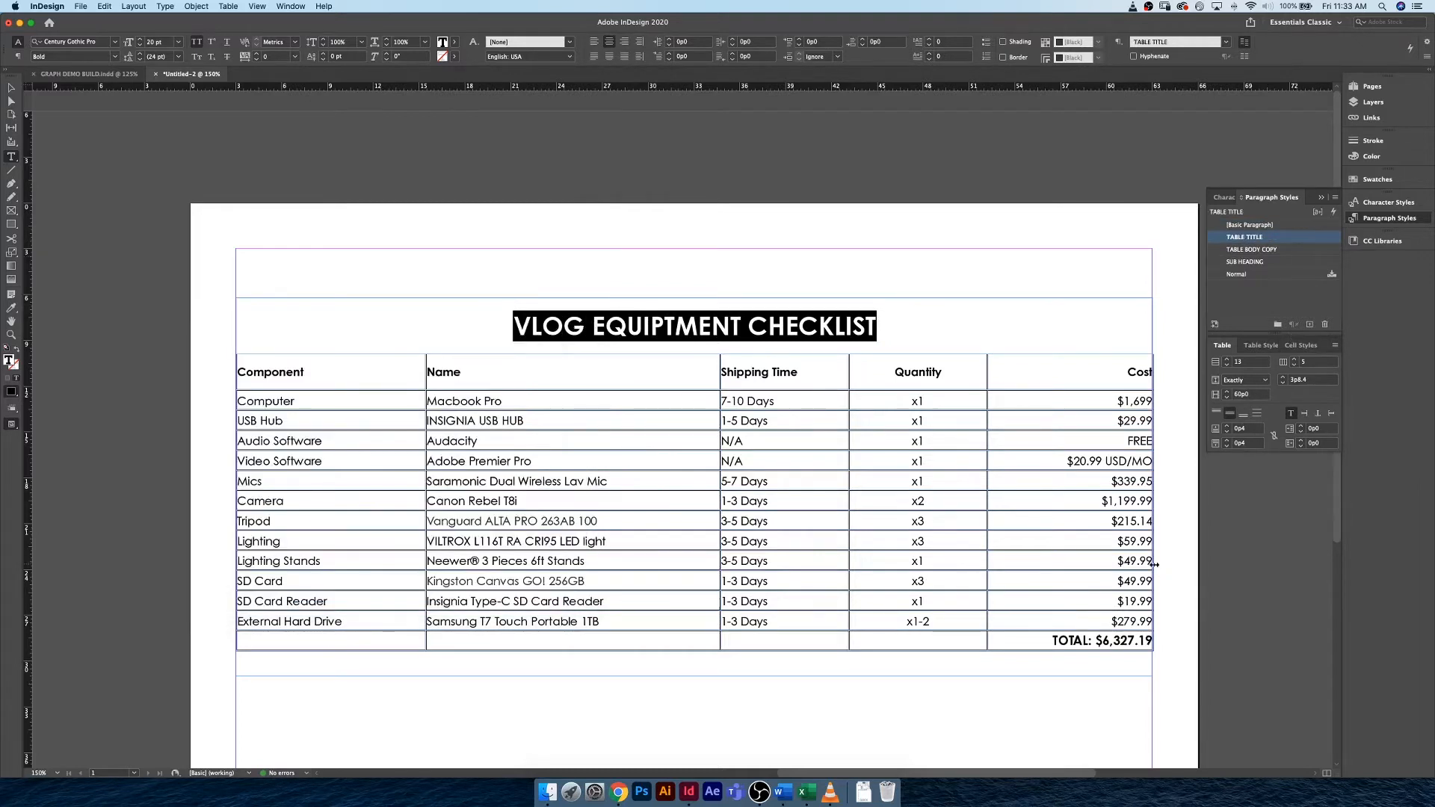
Create a paragraph style named TABLE TOTAL FOOTER from the TOTAL text in the last row, and deselect the text.
{"action": "left_click_drag", "start_coordinate": [1054, 641], "coordinate": [1153, 641]}
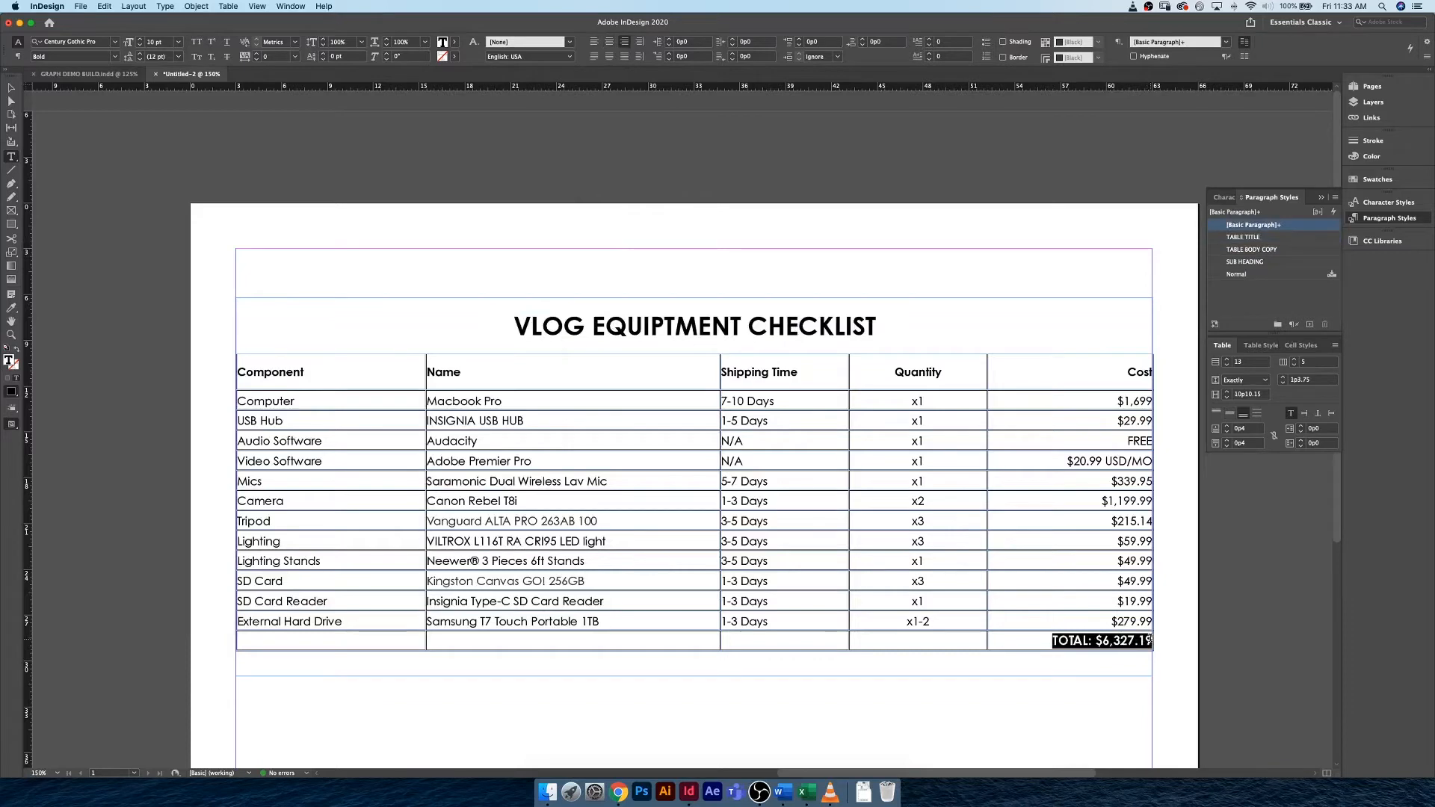
{"action": "left_click", "coordinate": [1310, 324]}
{"action": "left_click", "coordinate": [1307, 239]}
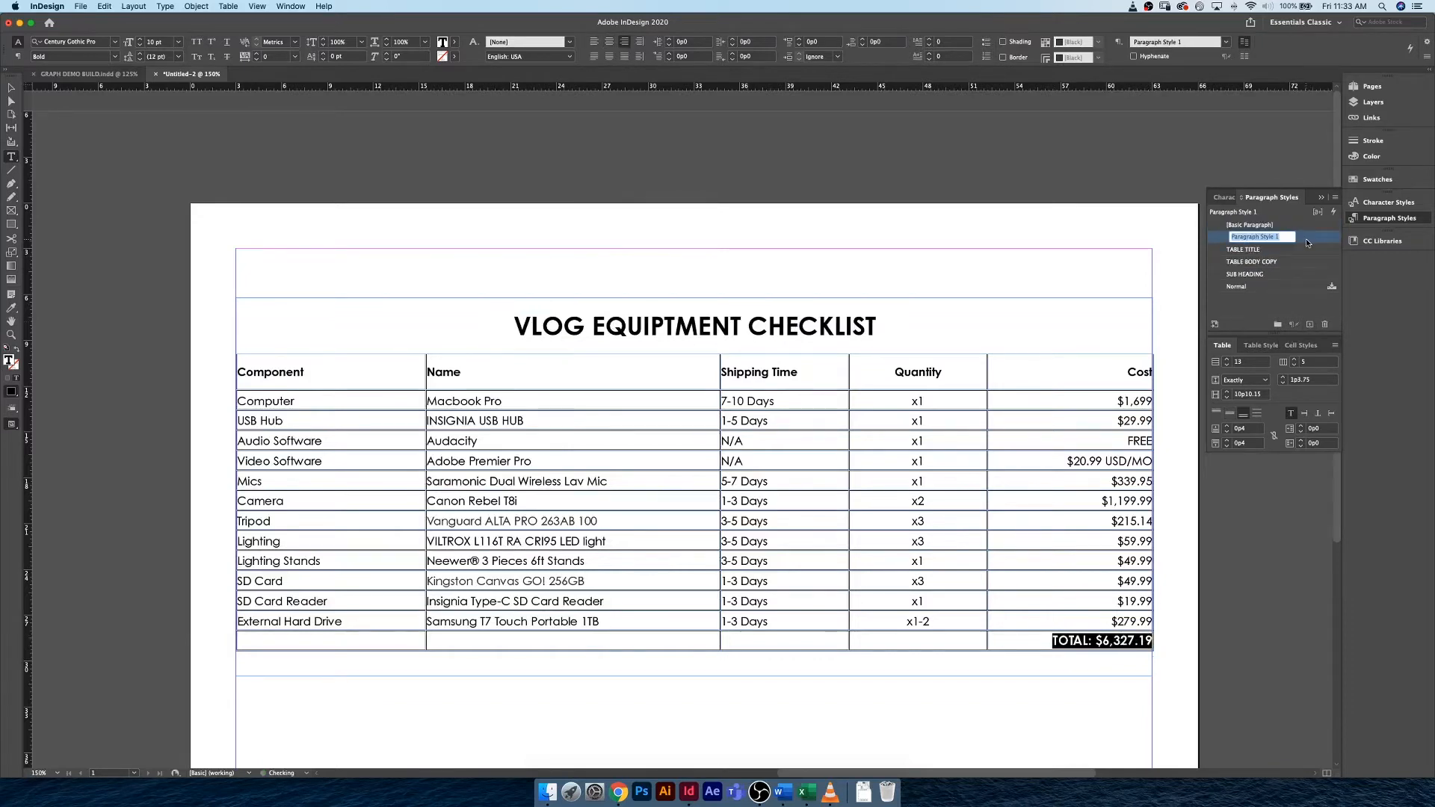
{"action": "double_click", "coordinate": [1306, 239]}
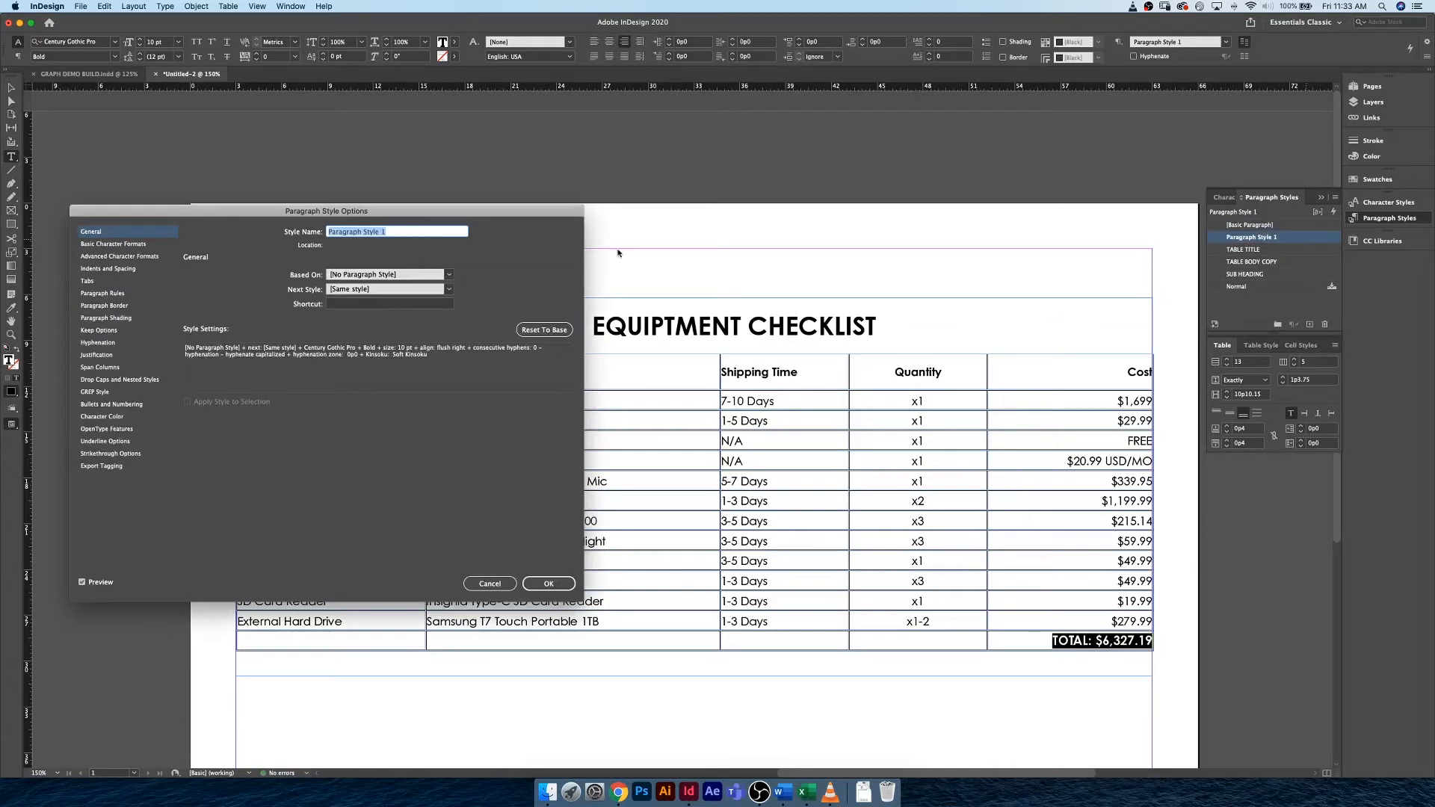
{"action": "type", "text": "TABLE FOOTE TOT"}
{"action": "key", "text": "BackSpace"}
{"action": "key", "text": "BackSpace"}
{"action": "key", "text": "BackSpace"}
{"action": "type", "text": "TOTAL"}
{"action": "left_click", "coordinate": [550, 583]}
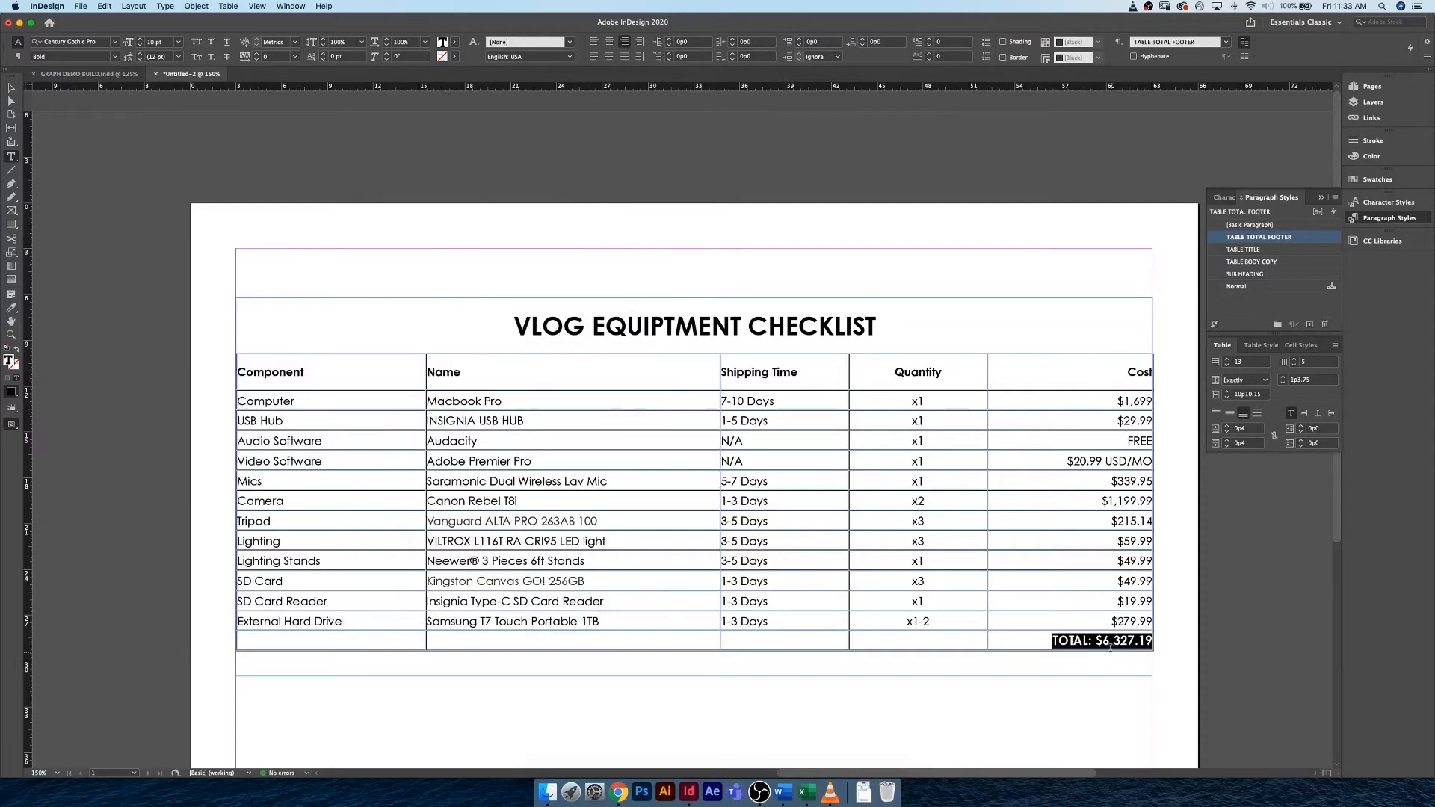
{"action": "left_click", "coordinate": [1109, 643]}
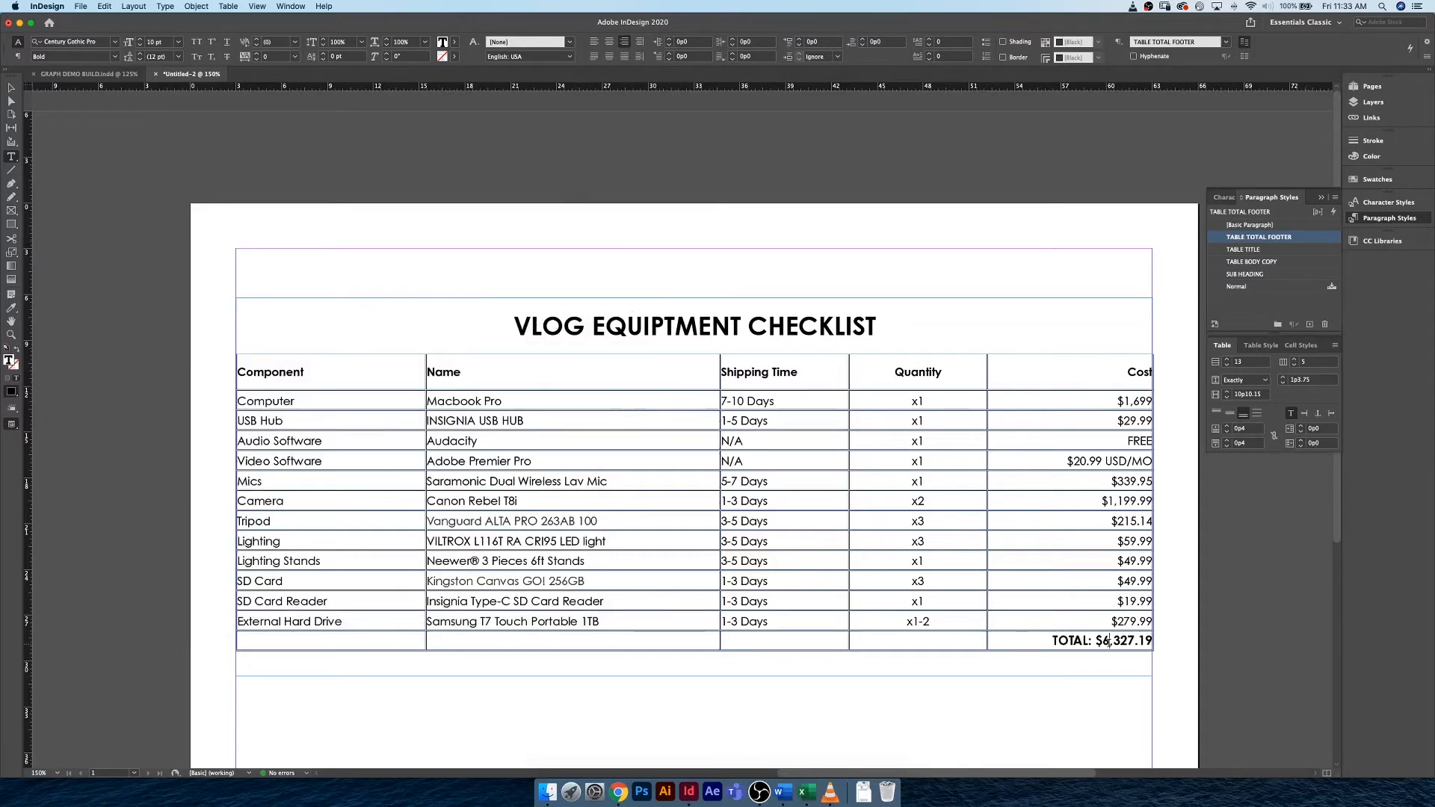
Try to delete all color swatches from the cyan one through White, replacing them with Black.
{"action": "left_click", "coordinate": [1378, 182]}
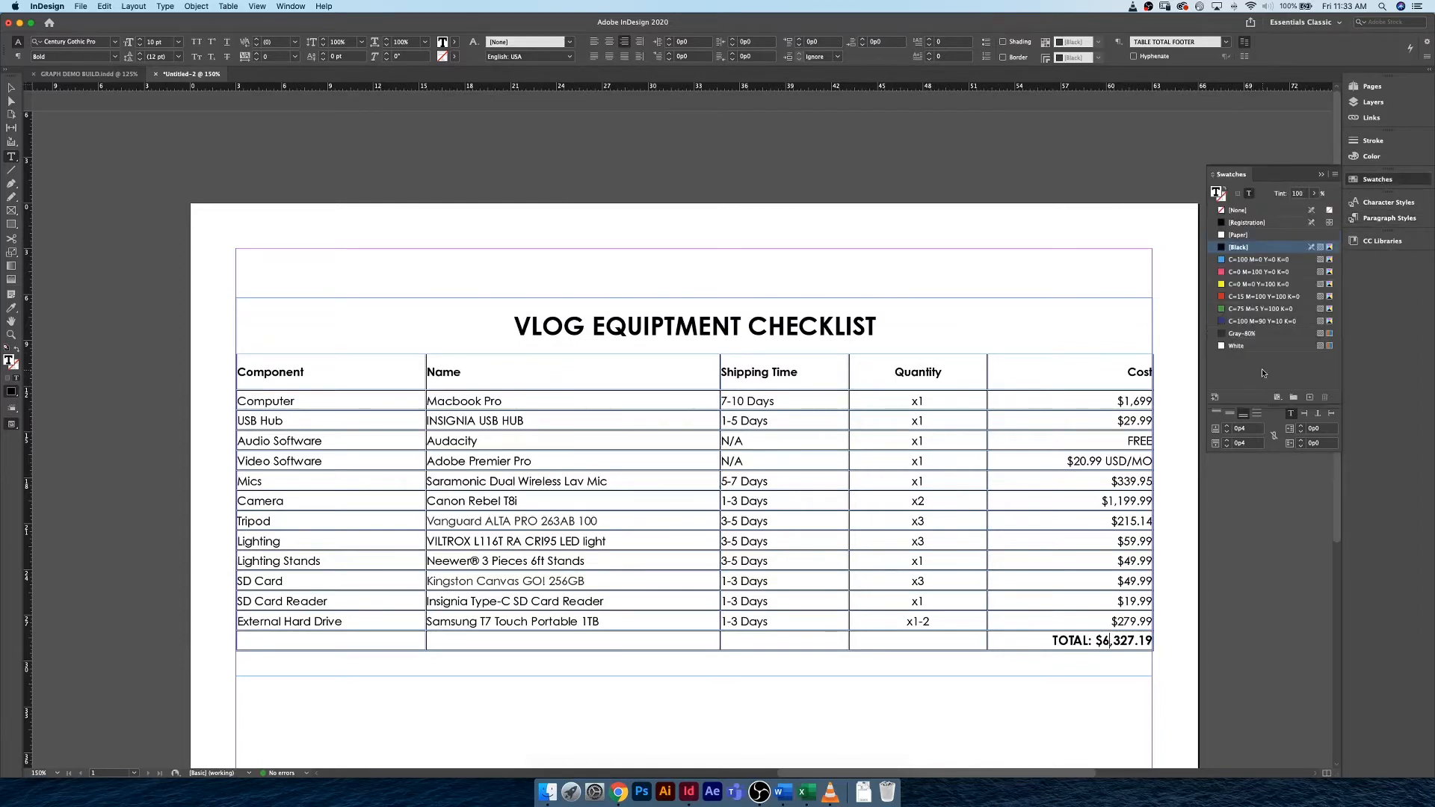
{"action": "left_click", "coordinate": [1250, 260]}
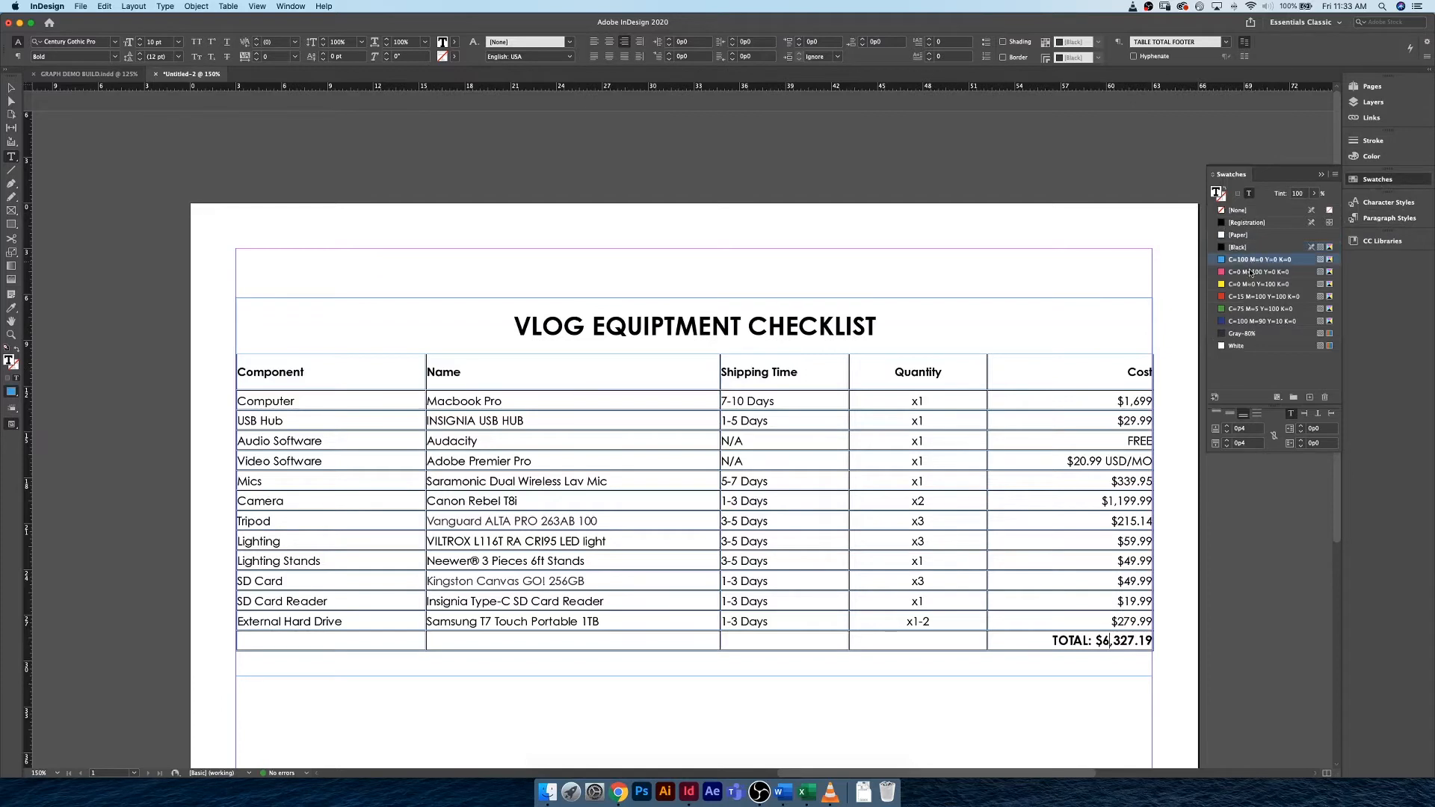
{"action": "left_click", "coordinate": [1264, 336], "text": "shift"}
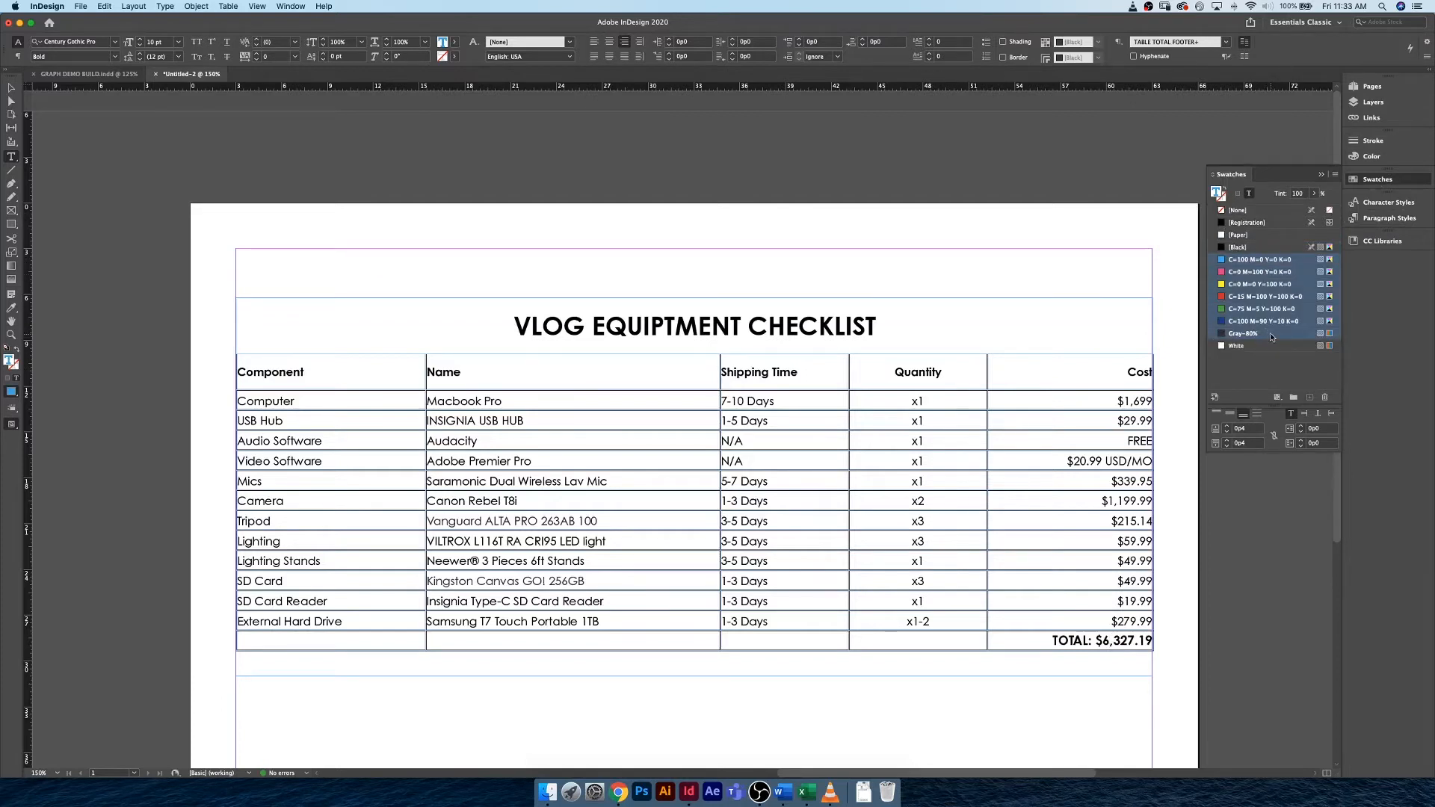
{"action": "left_click", "coordinate": [1266, 346], "text": "shift"}
{"action": "left_click", "coordinate": [1326, 401]}
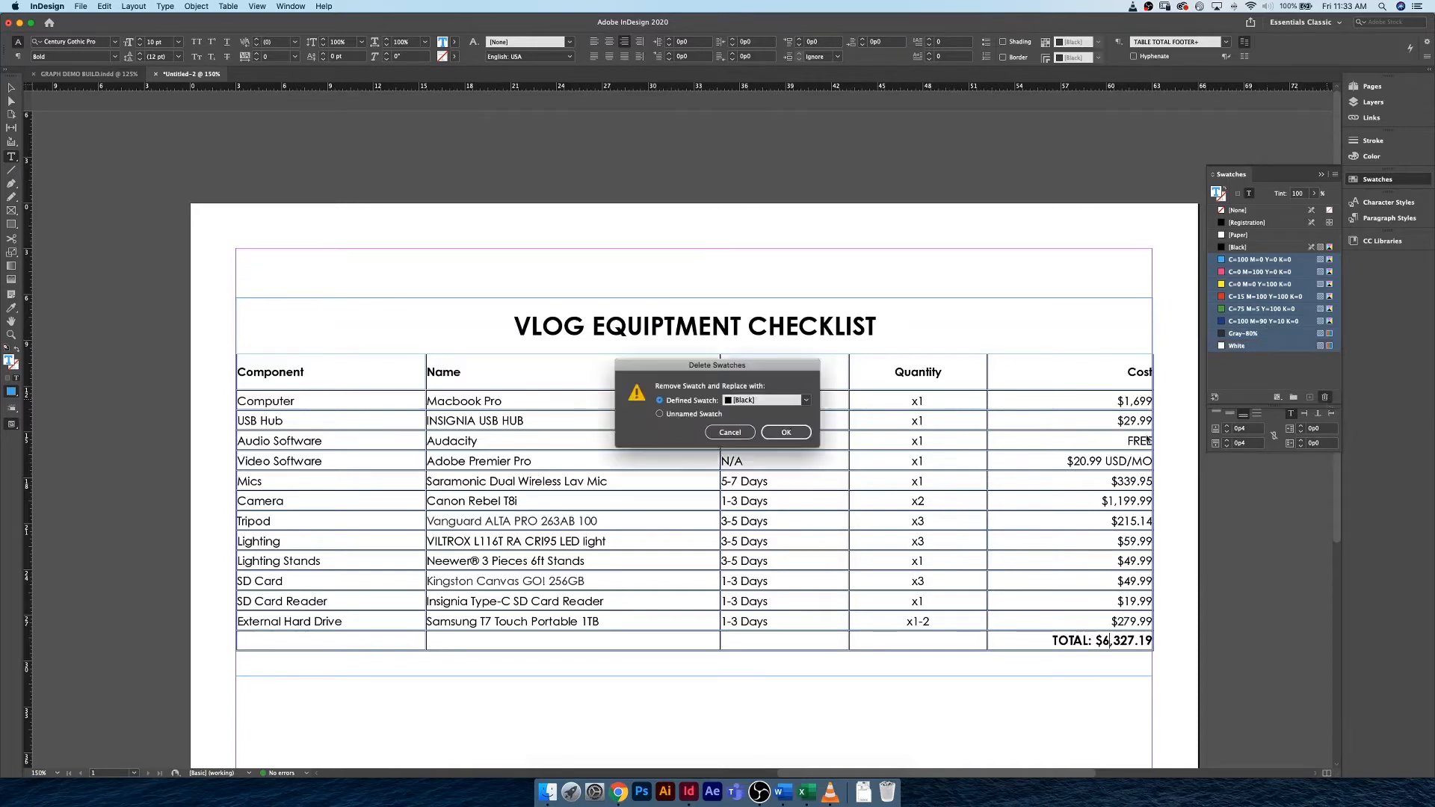
{"action": "left_click", "coordinate": [783, 433]}
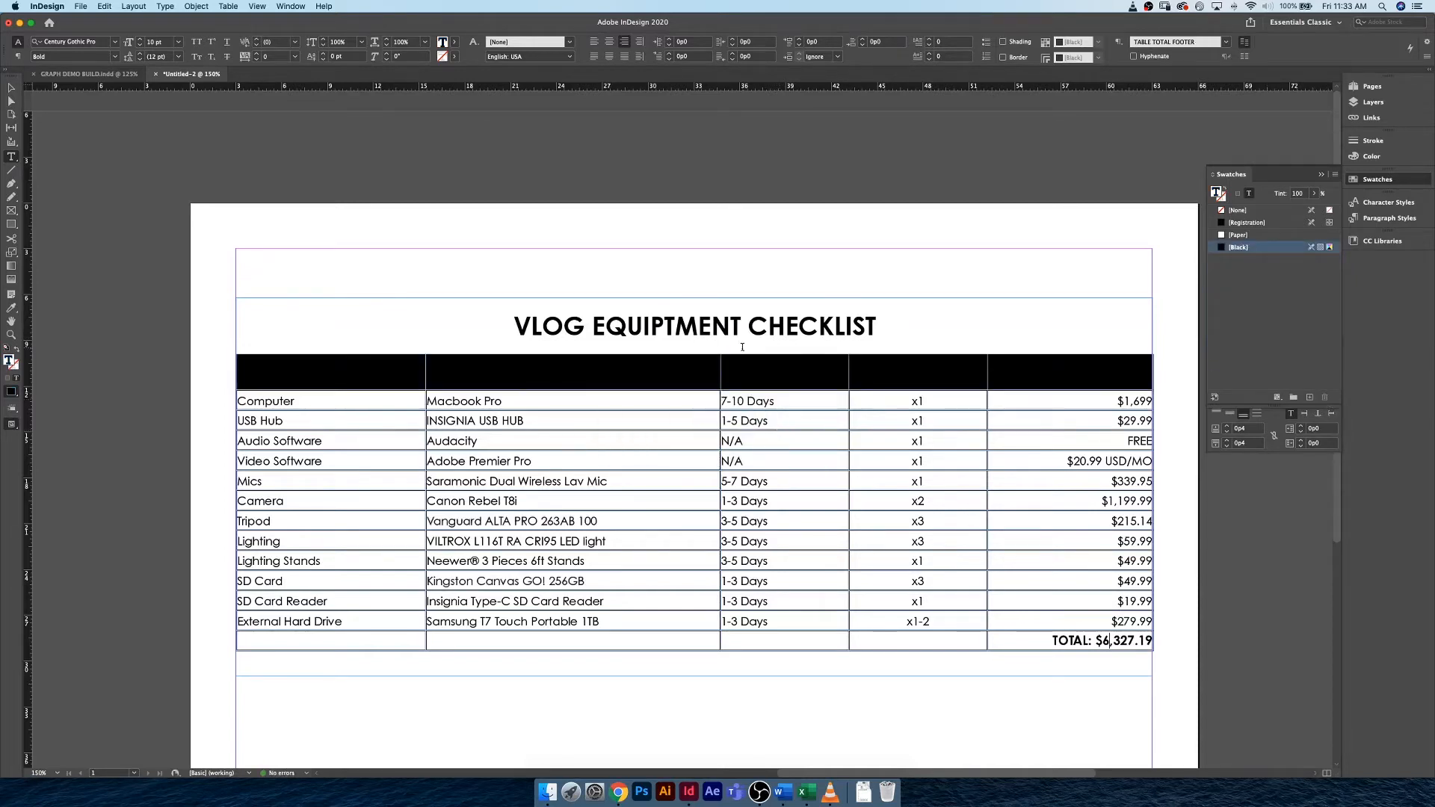
{"action": "left_click", "coordinate": [758, 371]}
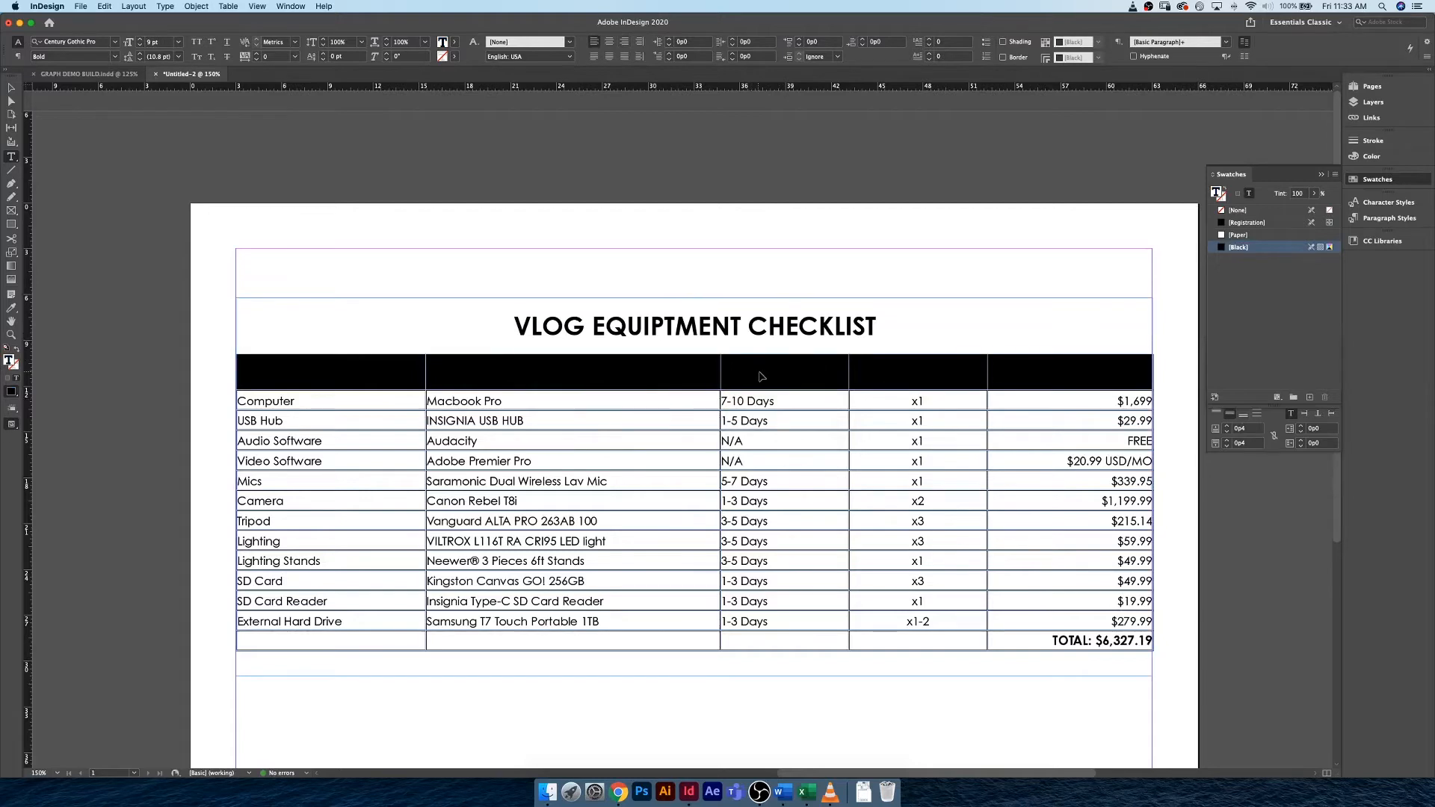
{"action": "key", "text": "super+z"}
Delete the color swatches from C=100 M=0 Y=0 K=0 through Gray-80%, keeping the White swatch.
{"action": "left_click", "coordinate": [1262, 334]}
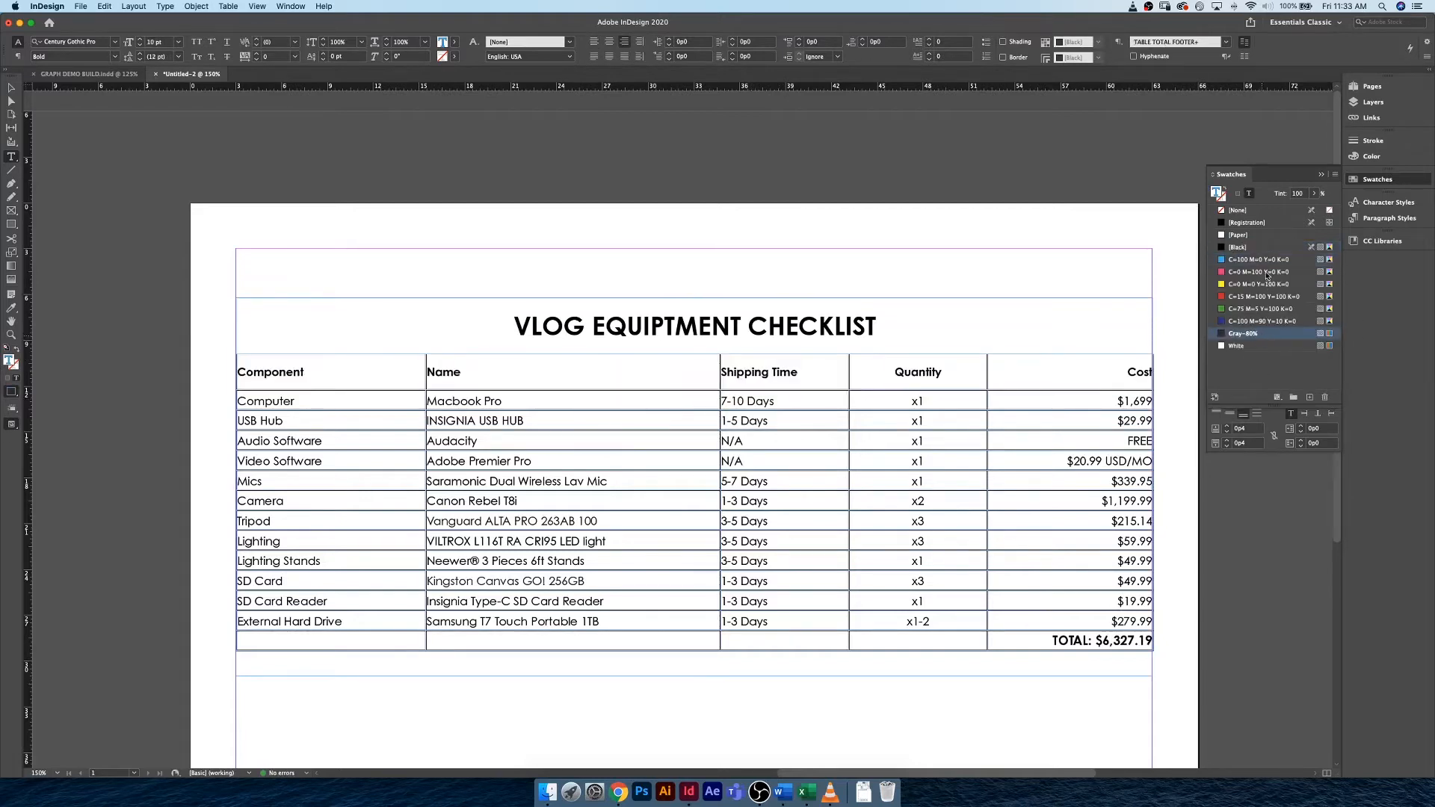
{"action": "left_click", "coordinate": [1267, 262], "text": "shift"}
{"action": "left_click", "coordinate": [1325, 397]}
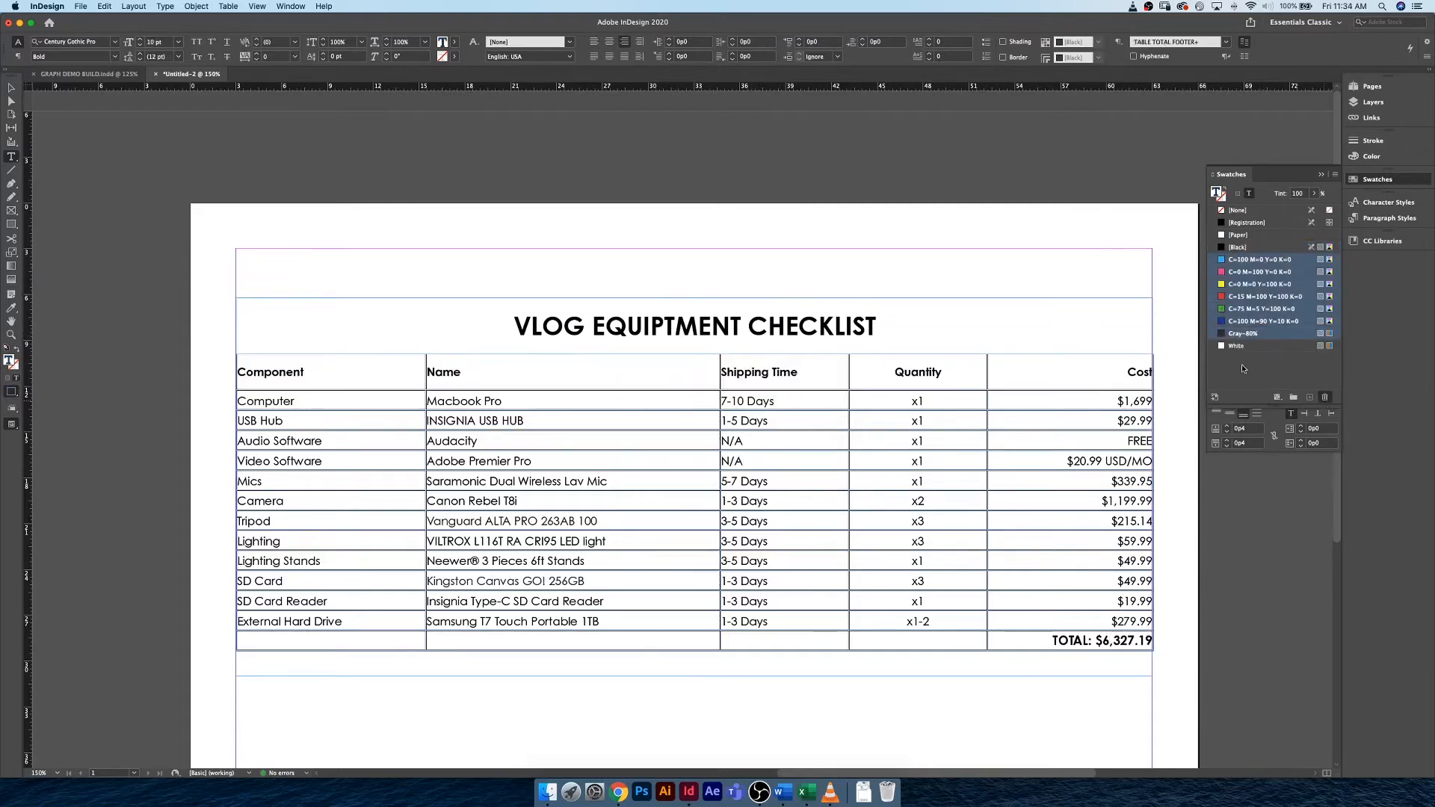
{"action": "key", "text": "Return"}
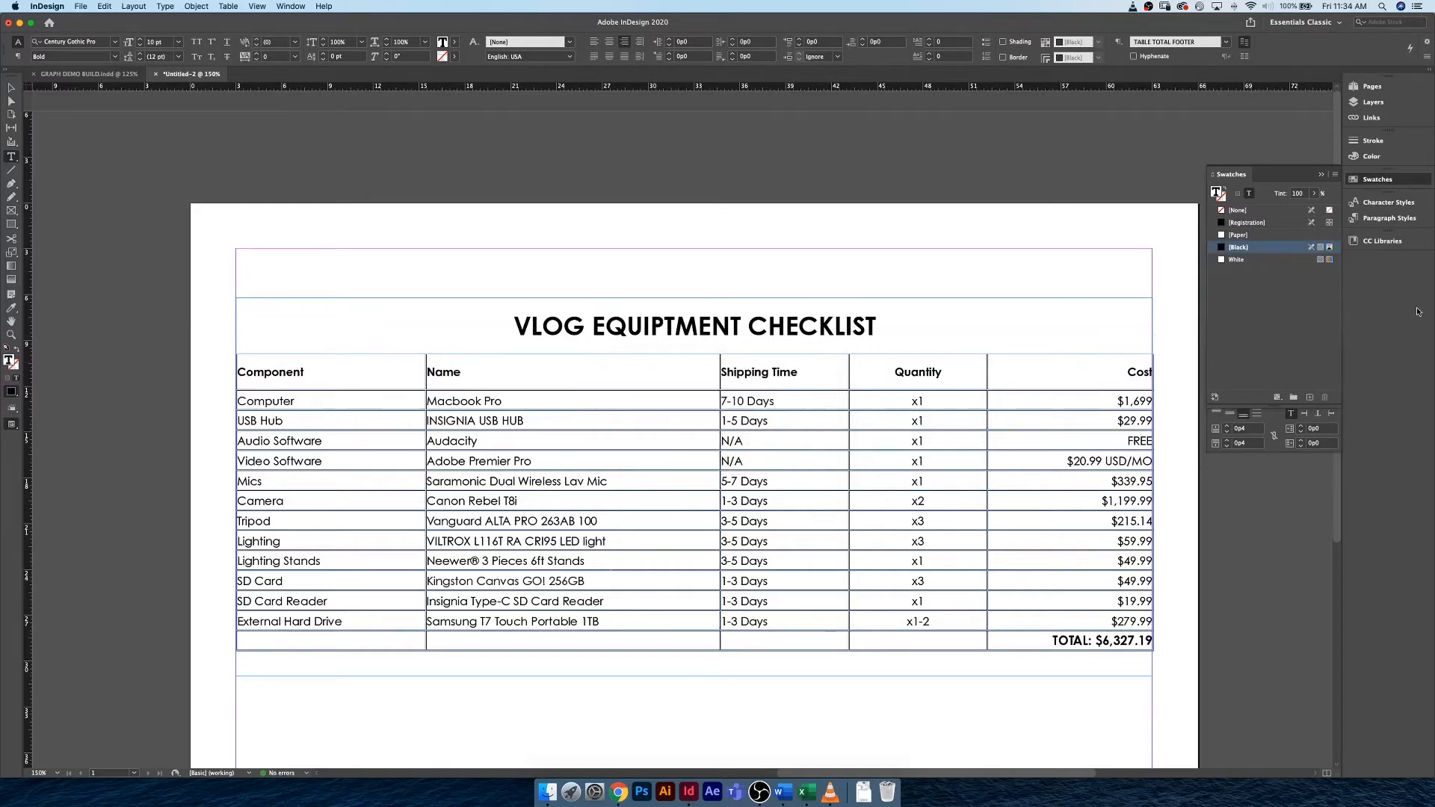
Create a CMYK process color swatch named Teal with C=57, M=0, Y=18, K=0.
{"action": "left_click", "coordinate": [1312, 399]}
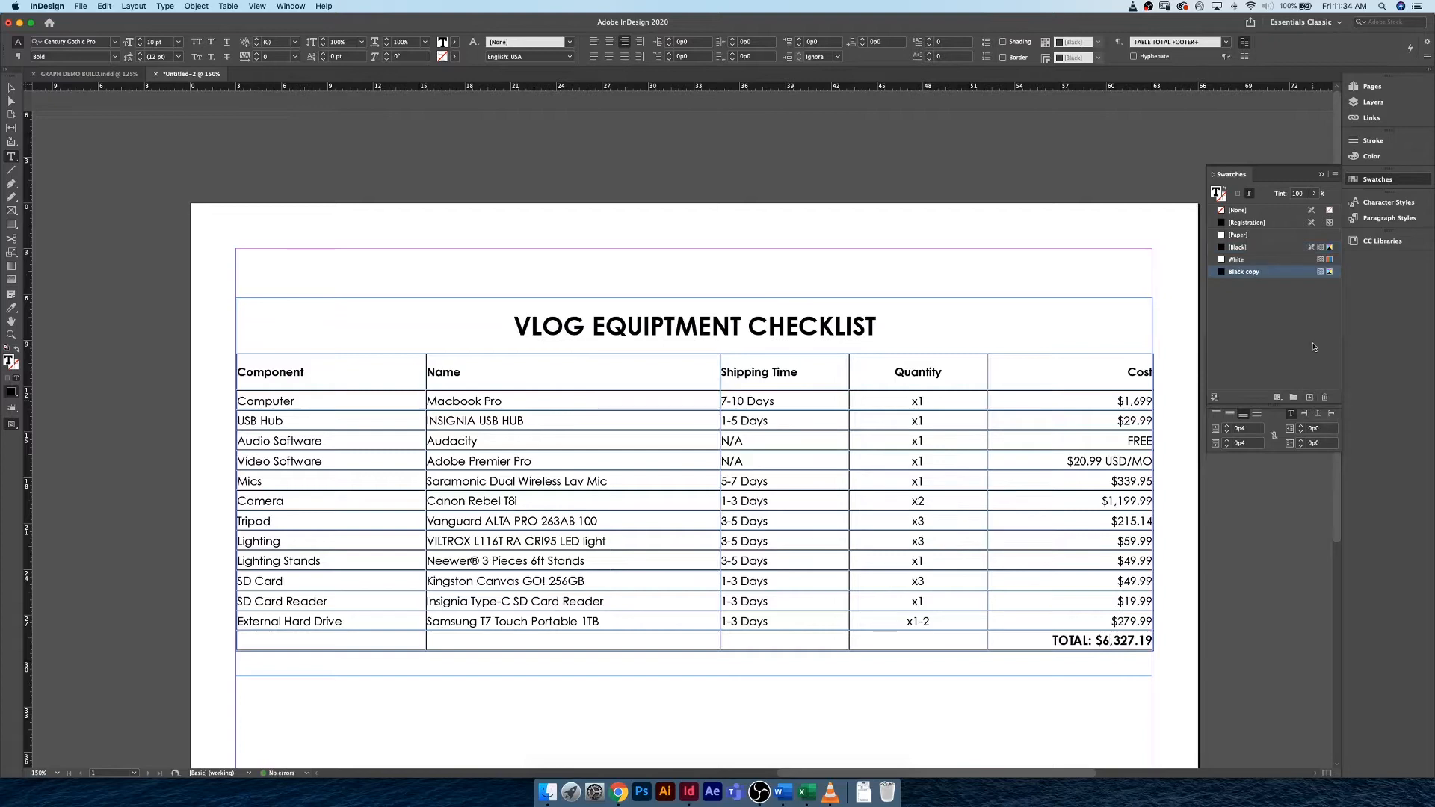
{"action": "key", "text": "super+z"}
{"action": "left_click", "coordinate": [1336, 174]}
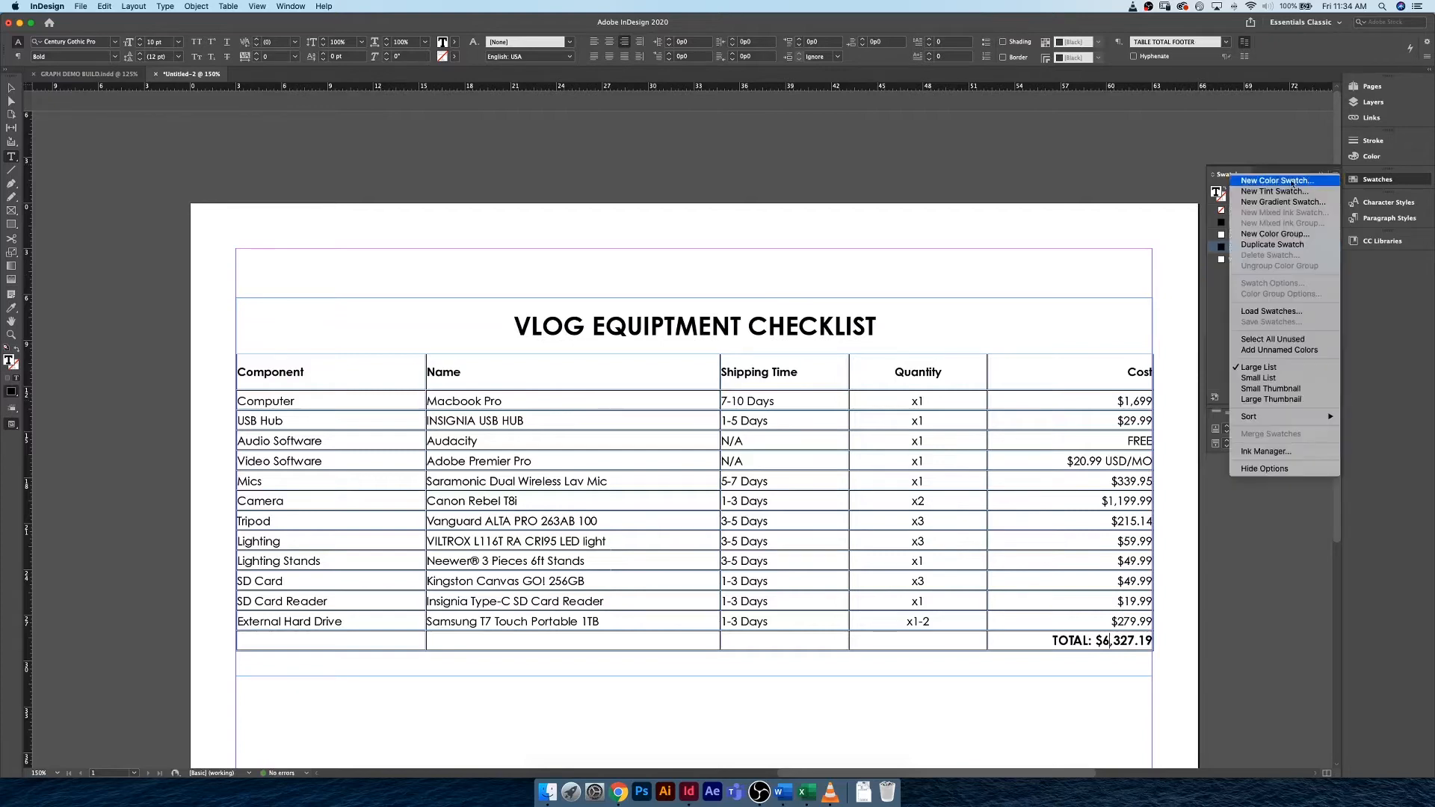
{"action": "left_click", "coordinate": [1293, 182]}
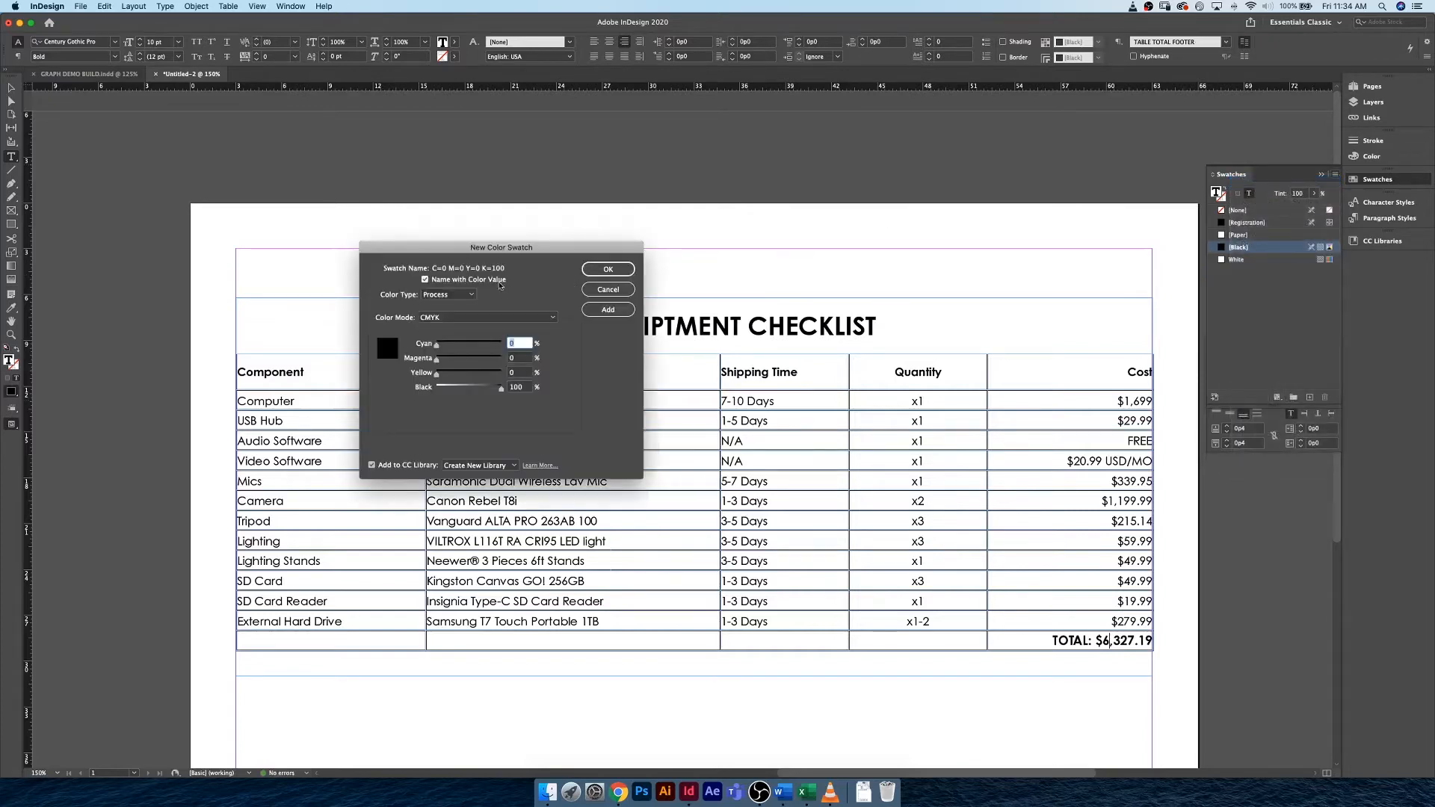
{"action": "left_click_drag", "start_coordinate": [485, 249], "coordinate": [287, 243]}
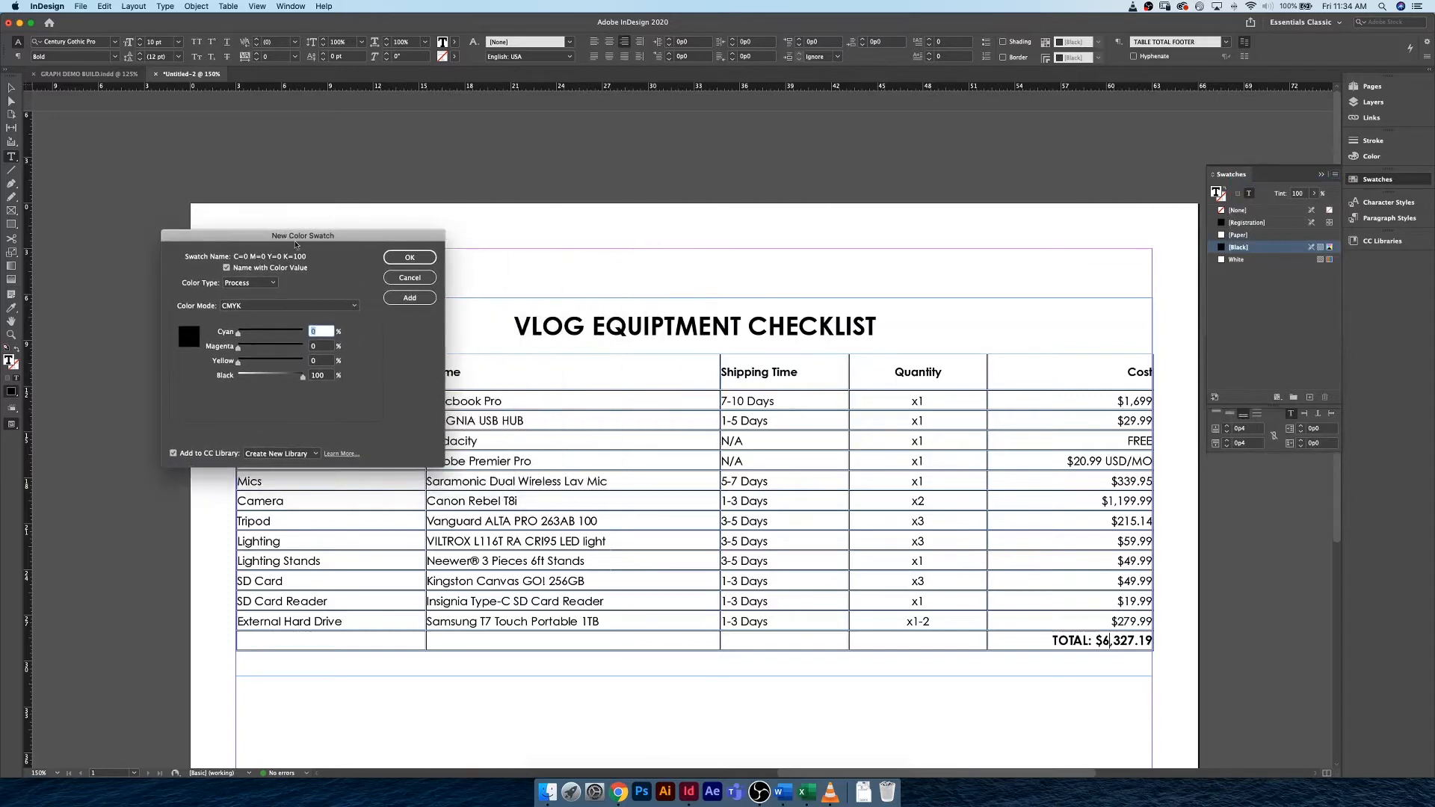
{"action": "left_click_drag", "start_coordinate": [295, 376], "coordinate": [260, 330]}
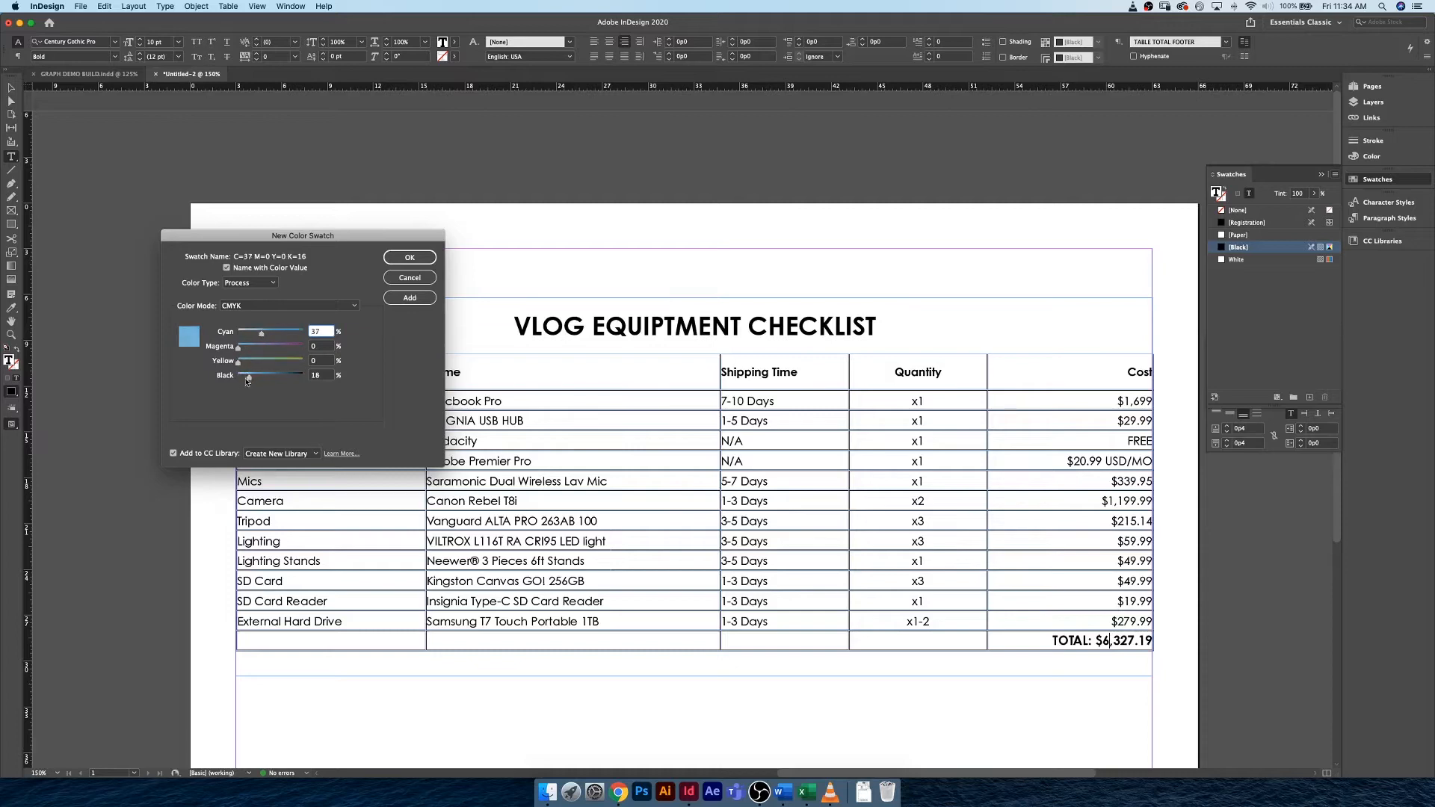
{"action": "mouse_move", "coordinate": [248, 379]}
{"action": "left_mouse_down"}
{"action": "mouse_move", "coordinate": [275, 336]}
{"action": "mouse_move", "coordinate": [250, 365]}
{"action": "left_mouse_up"}
{"action": "left_click", "coordinate": [222, 268]}
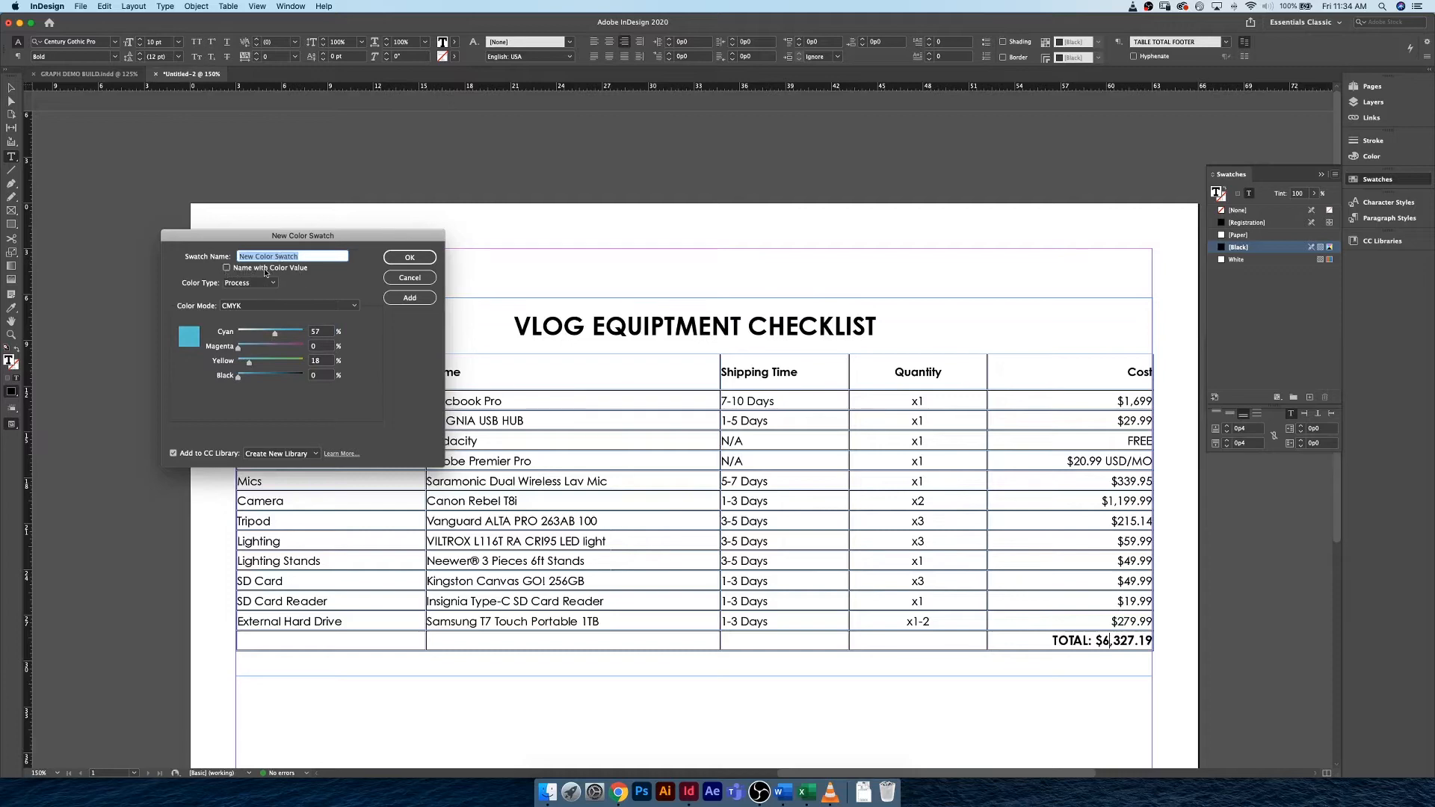
{"action": "type", "text": "Teal"}
{"action": "left_click", "coordinate": [410, 257]}
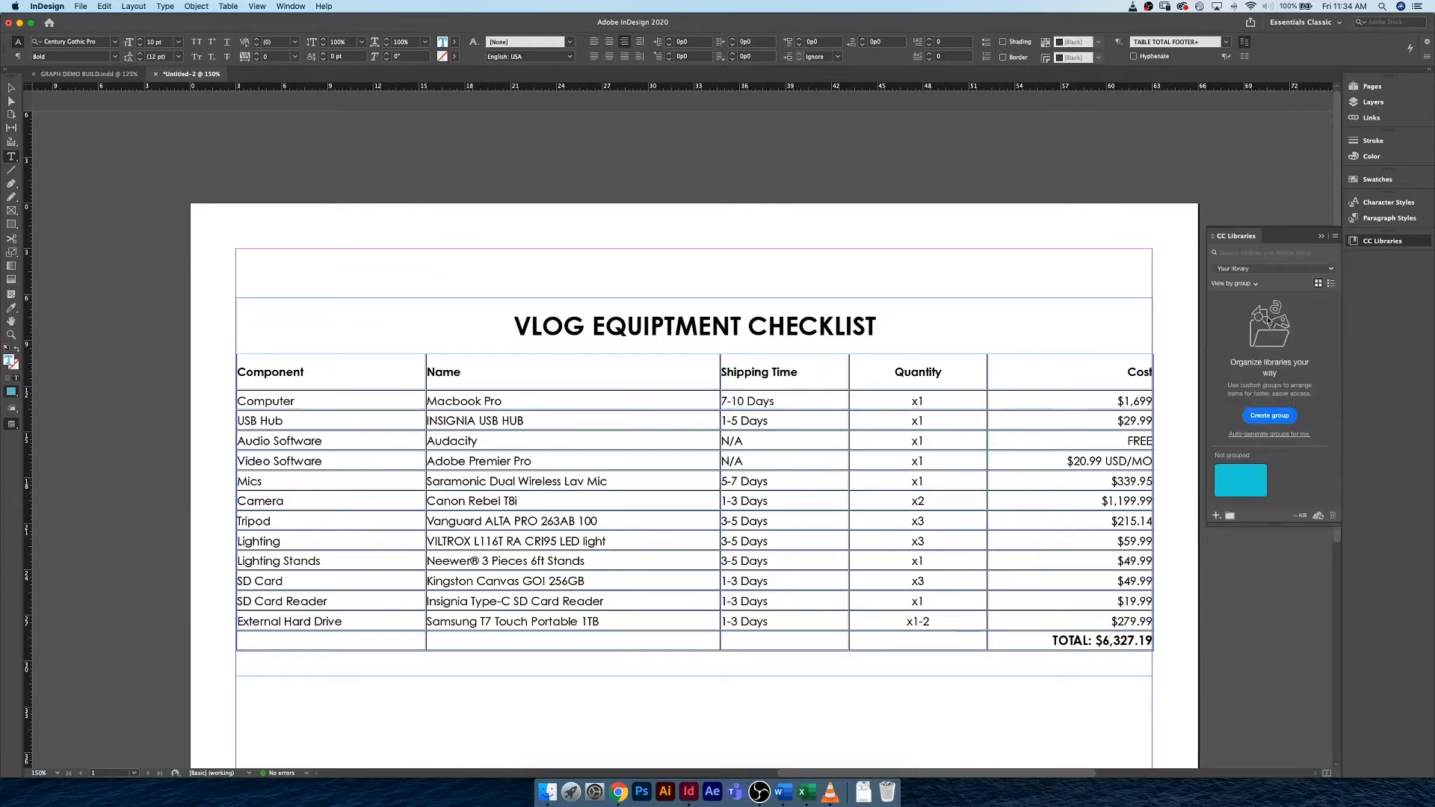
Delete the Teal color from the CC library and return to the document's swatches.
{"action": "right_click", "coordinate": [1235, 478]}
{"action": "left_click", "coordinate": [1275, 595]}
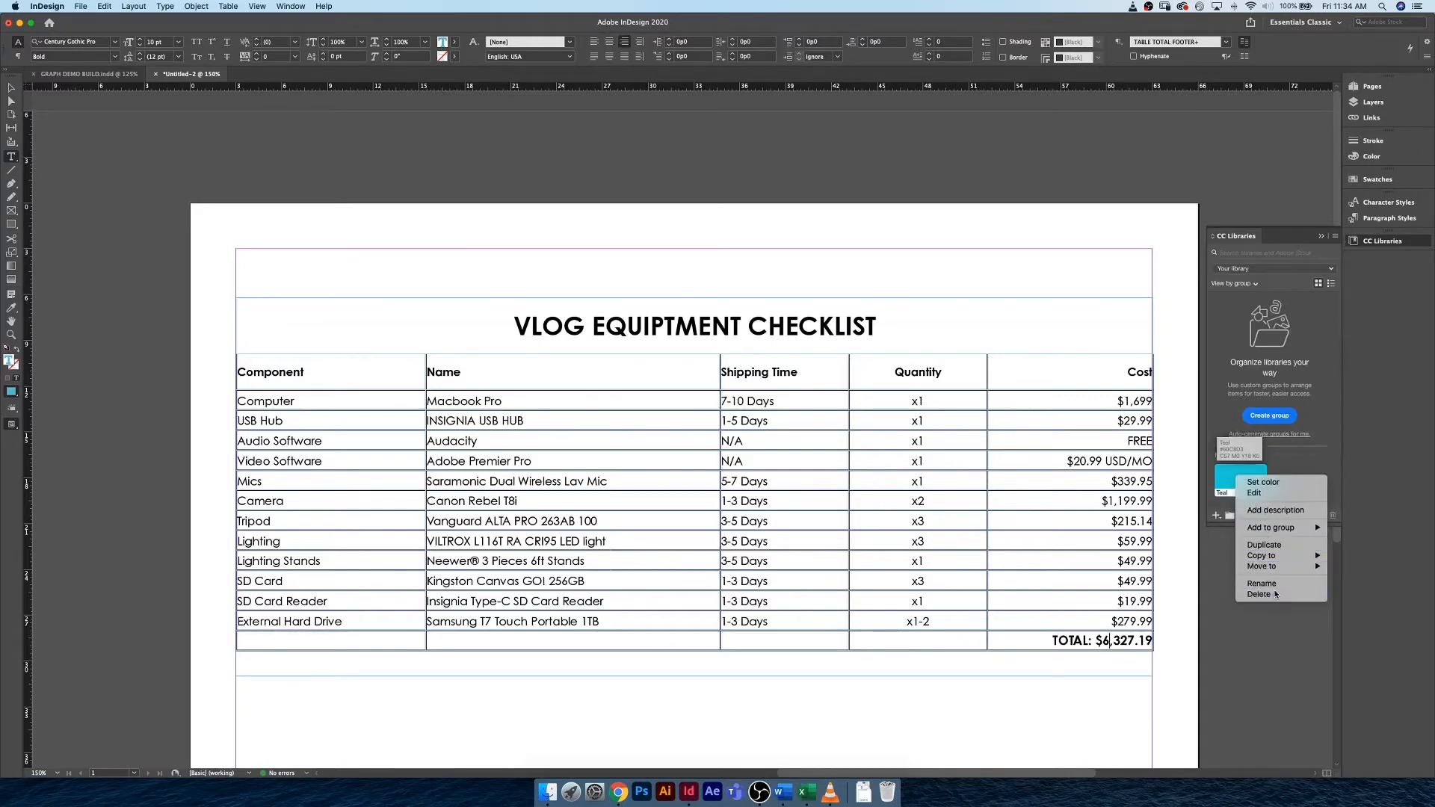
{"action": "left_click", "coordinate": [1377, 179]}
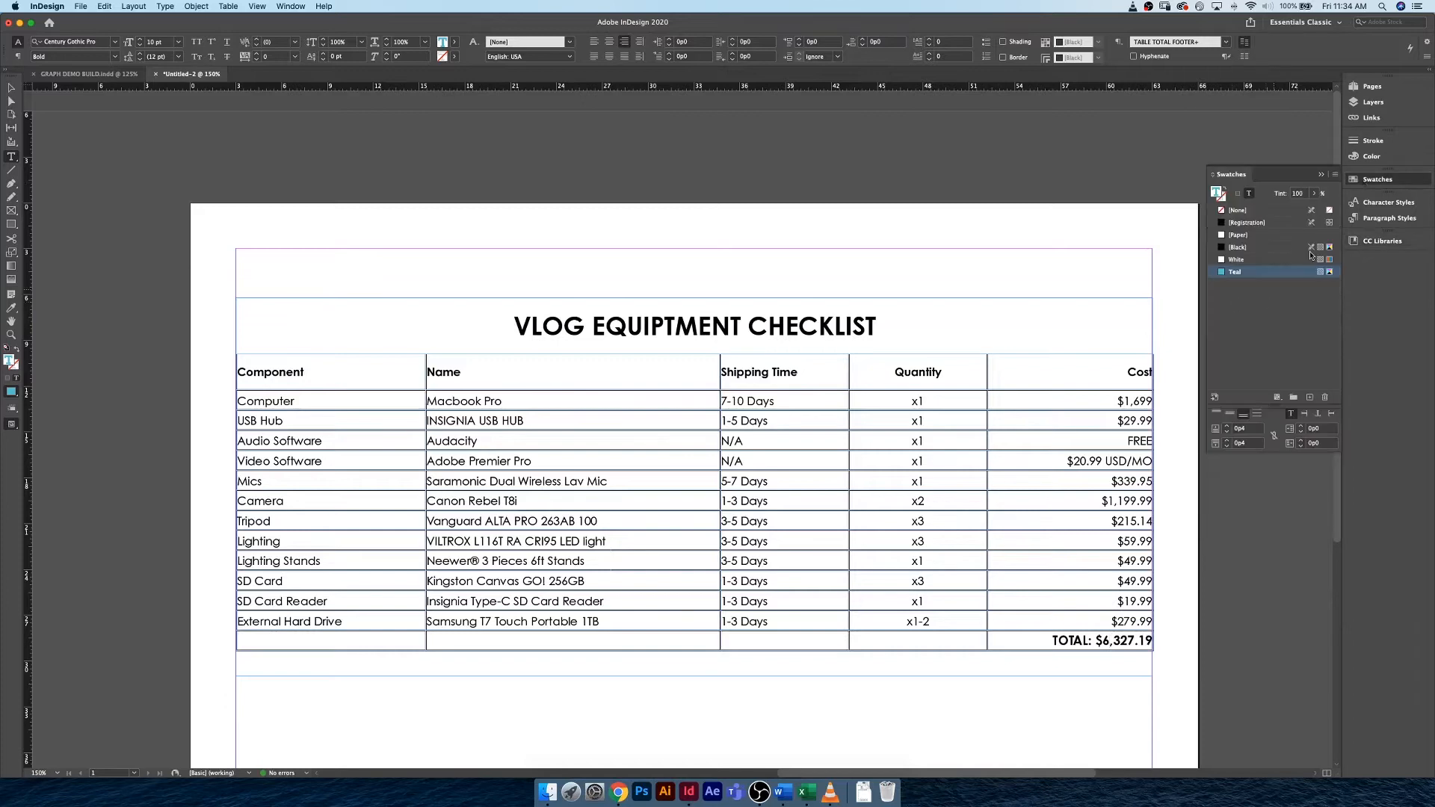
Create a CMYK swatch named Peach with C=6, M=22, Y=20, K=0, without adding it to the CC library.
{"action": "left_click", "coordinate": [1335, 174]}
{"action": "left_click", "coordinate": [495, 274]}
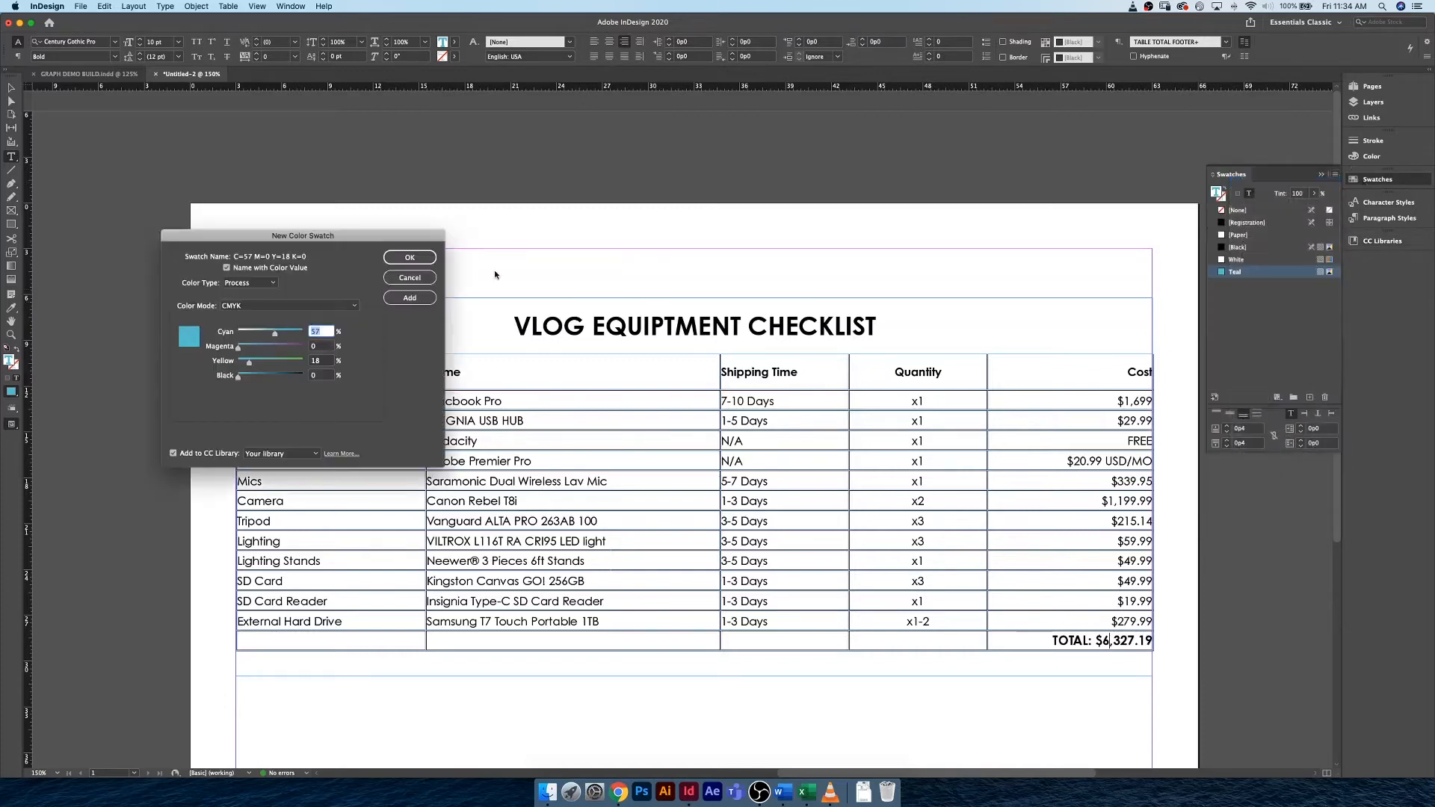
{"action": "left_click", "coordinate": [191, 456]}
{"action": "left_click_drag", "start_coordinate": [275, 337], "coordinate": [242, 337]}
{"action": "left_click", "coordinate": [226, 267]}
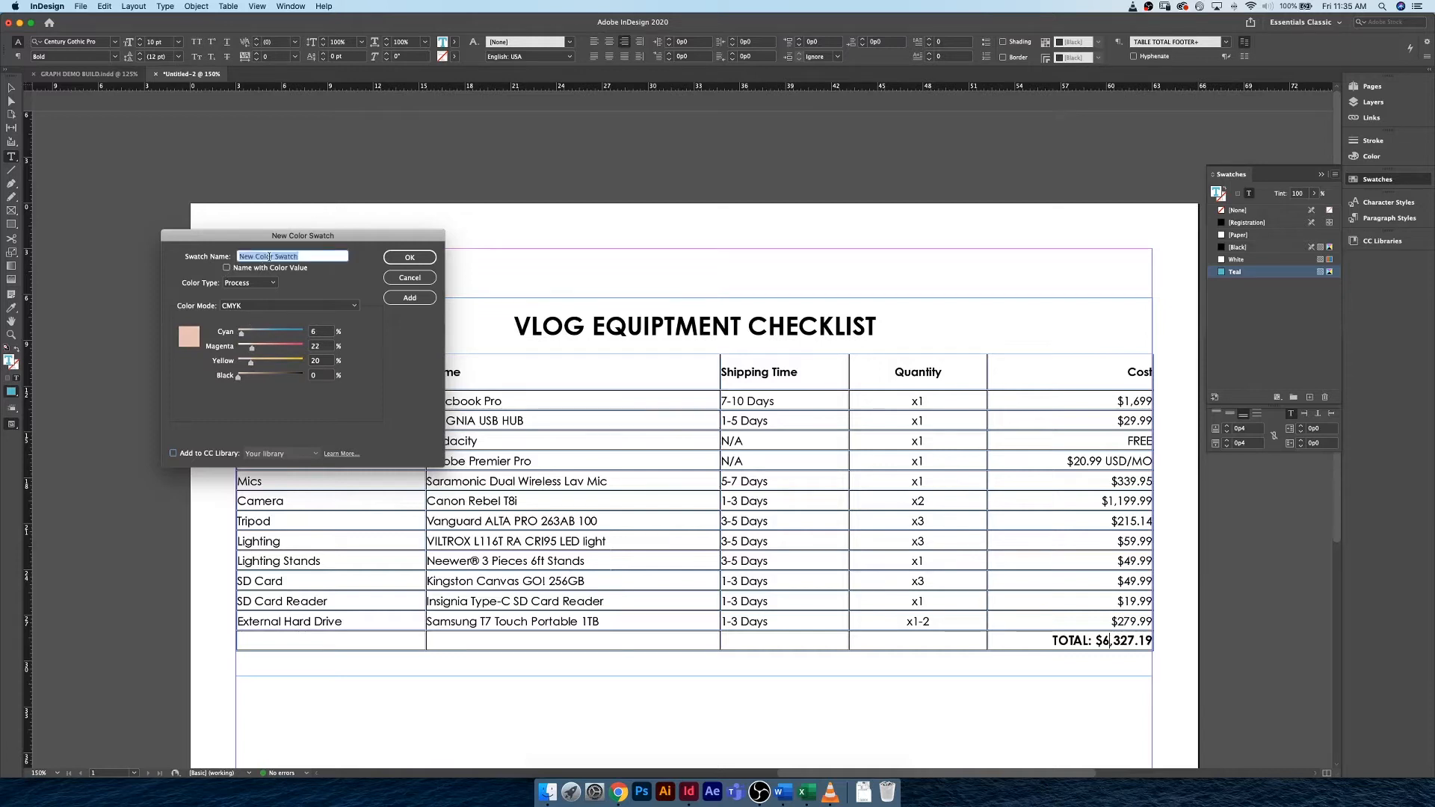
{"action": "type", "text": "Peach"}
{"action": "left_click", "coordinate": [410, 259]}
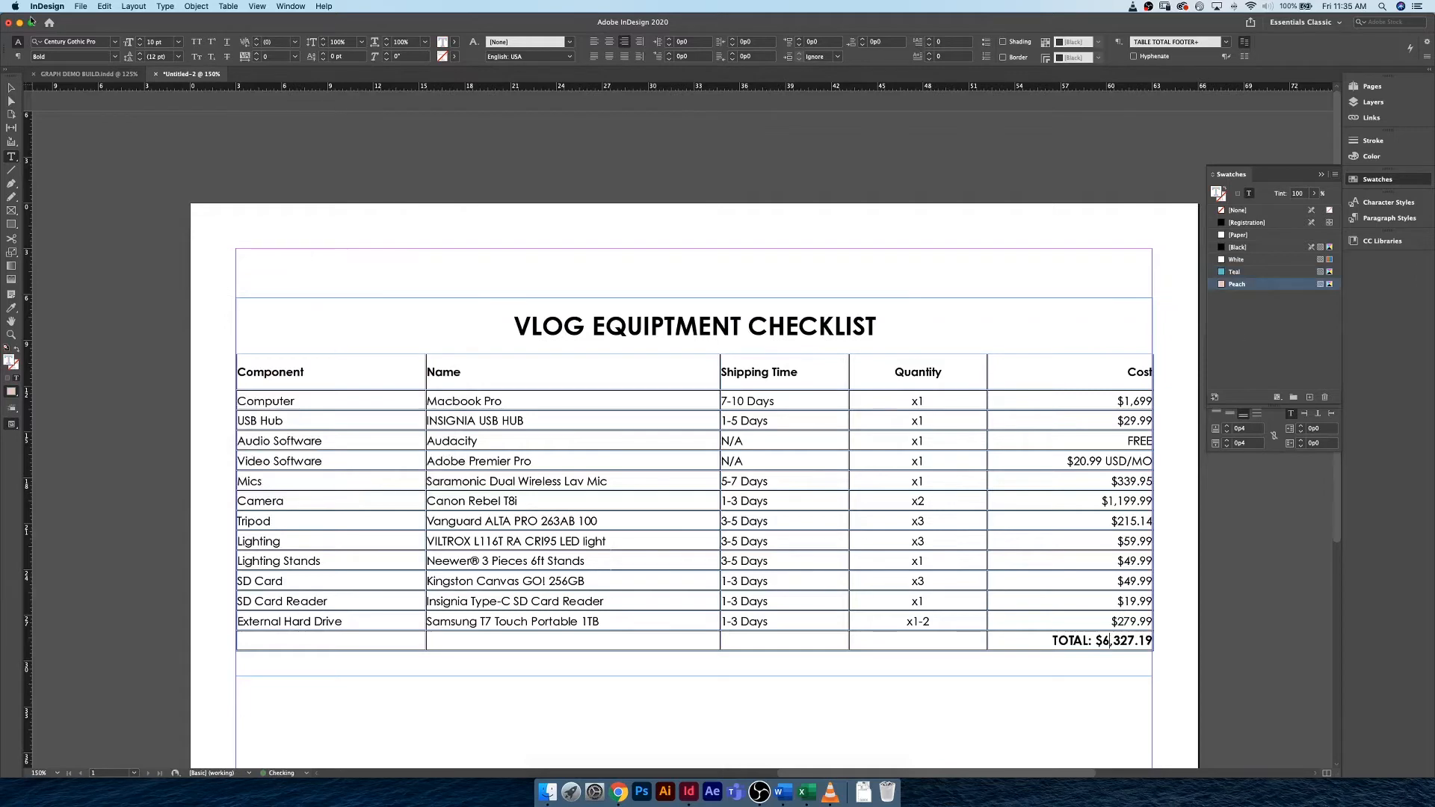
Check the color group among the swatches of the finished GRAPH DEMO BUILD document.
{"action": "left_click", "coordinate": [100, 75]}
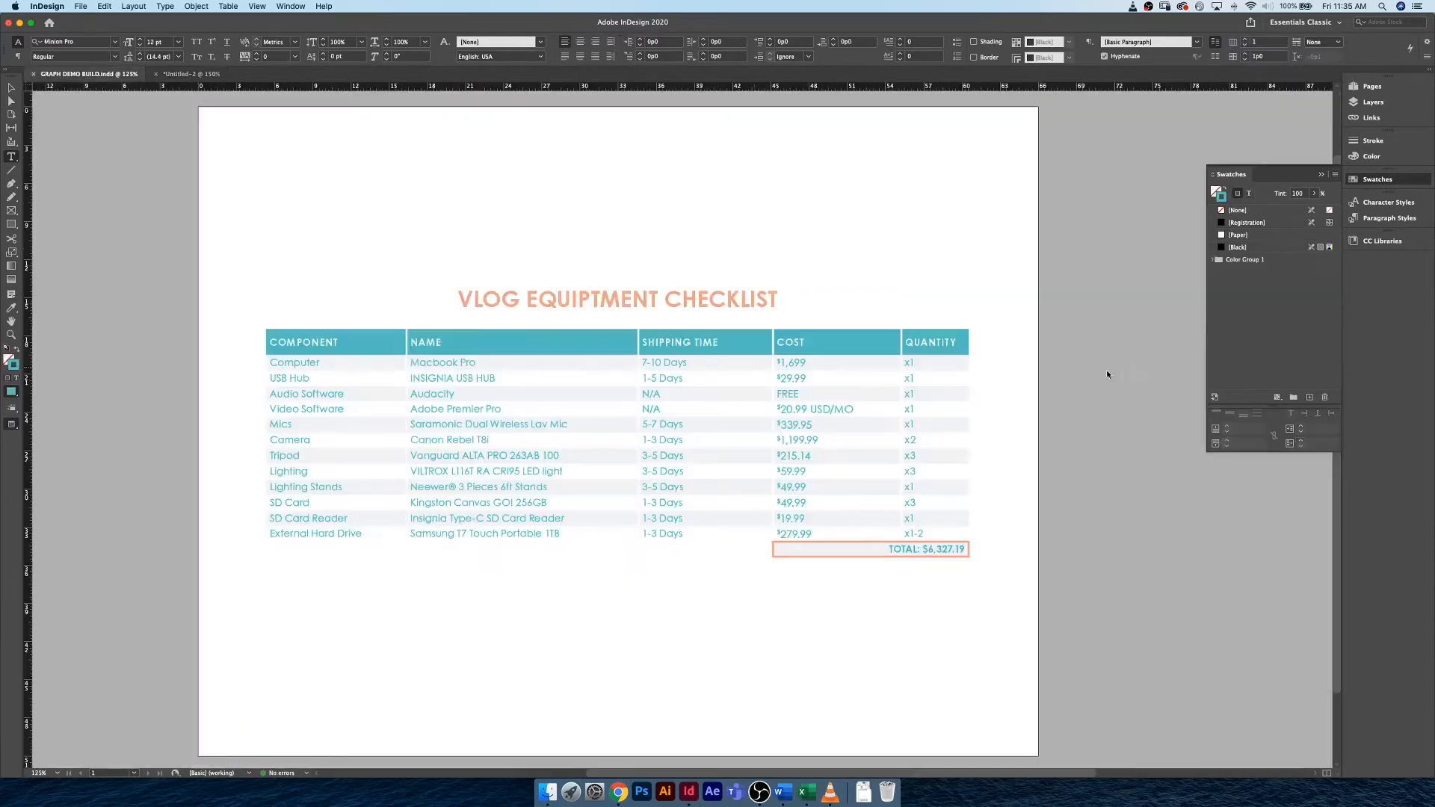
{"action": "left_click", "coordinate": [1215, 262]}
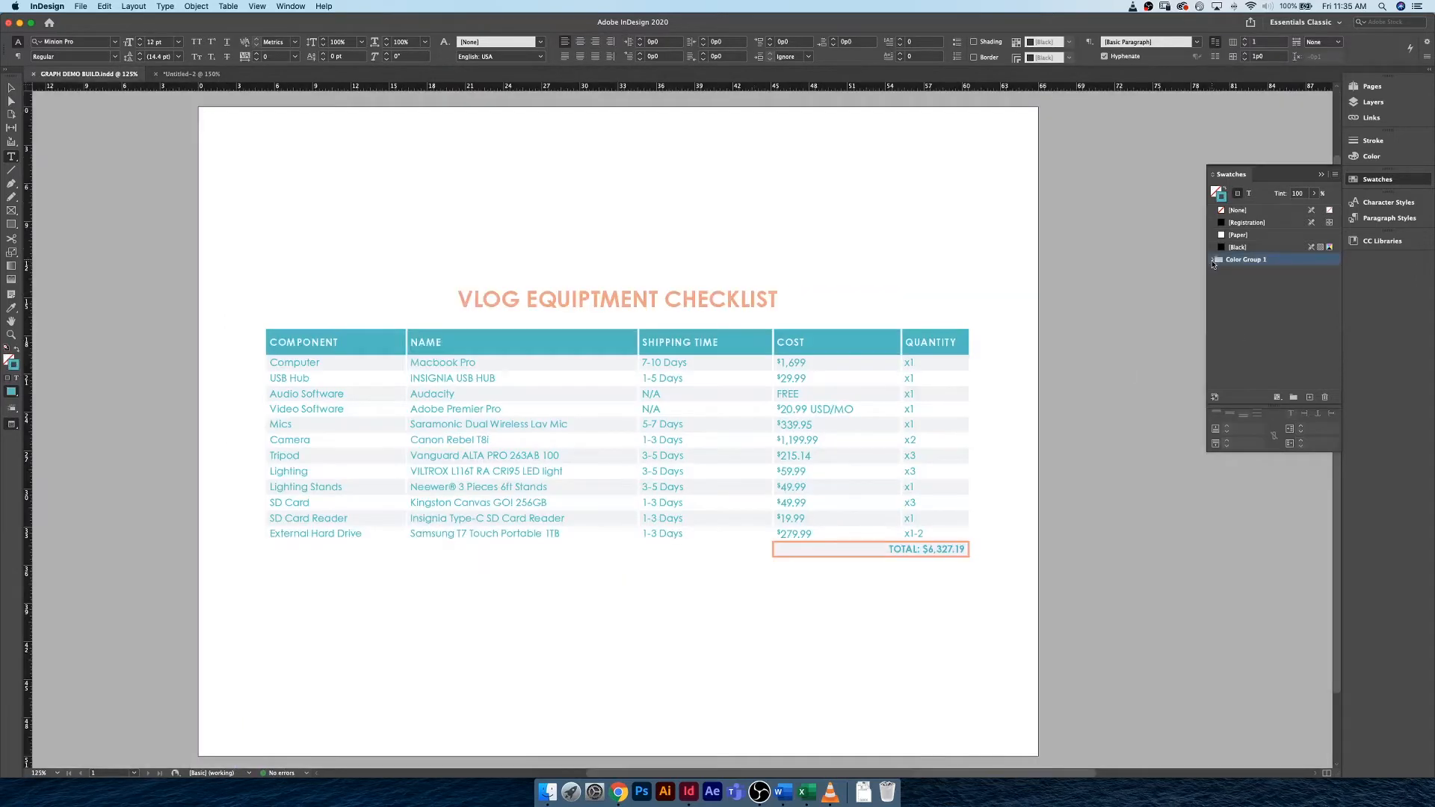
{"action": "left_click", "coordinate": [1212, 260]}
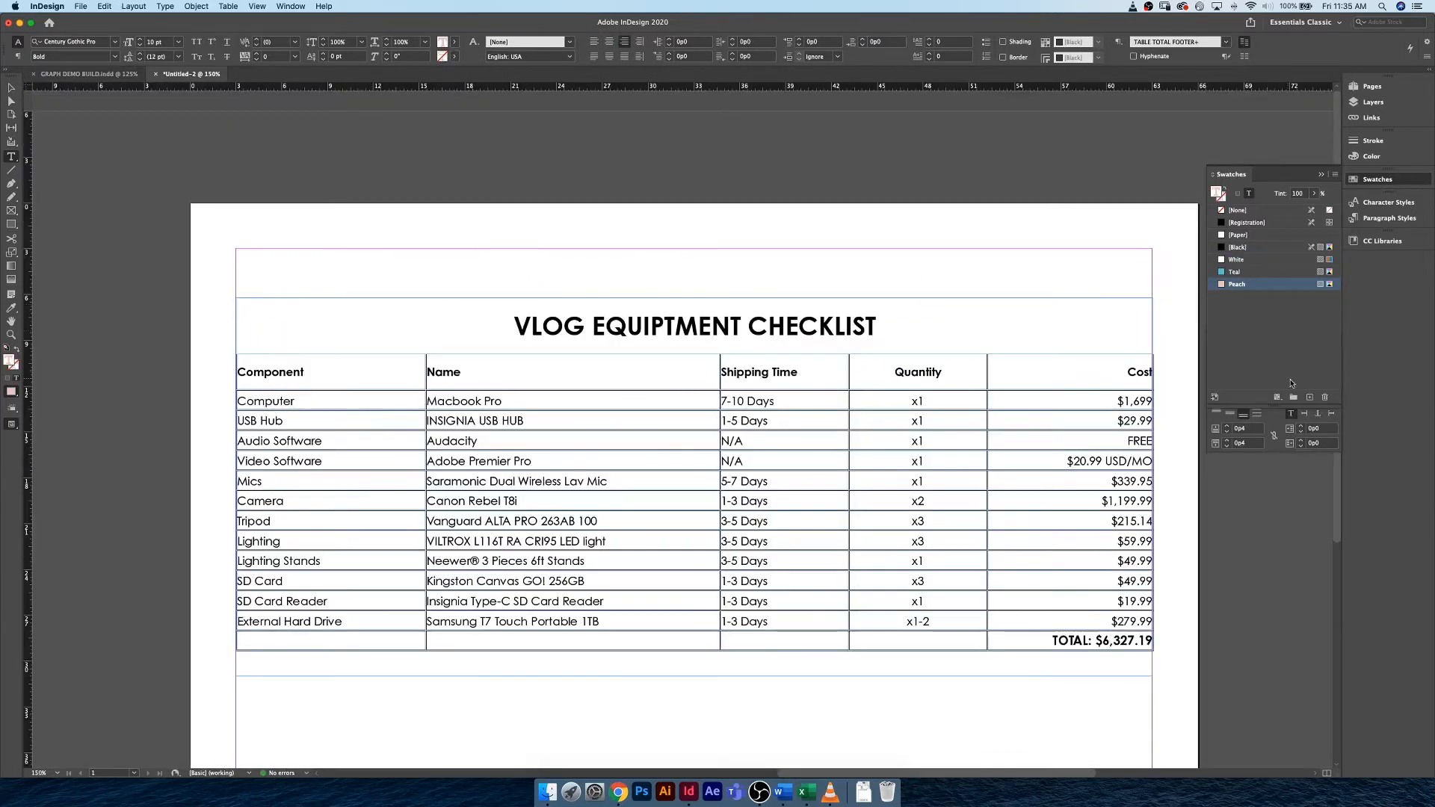
In the Untitled-2 document, create a CMYK process swatch named Grey with C=6, M=0, Y=0, K=10.
{"action": "left_click", "coordinate": [1309, 398]}
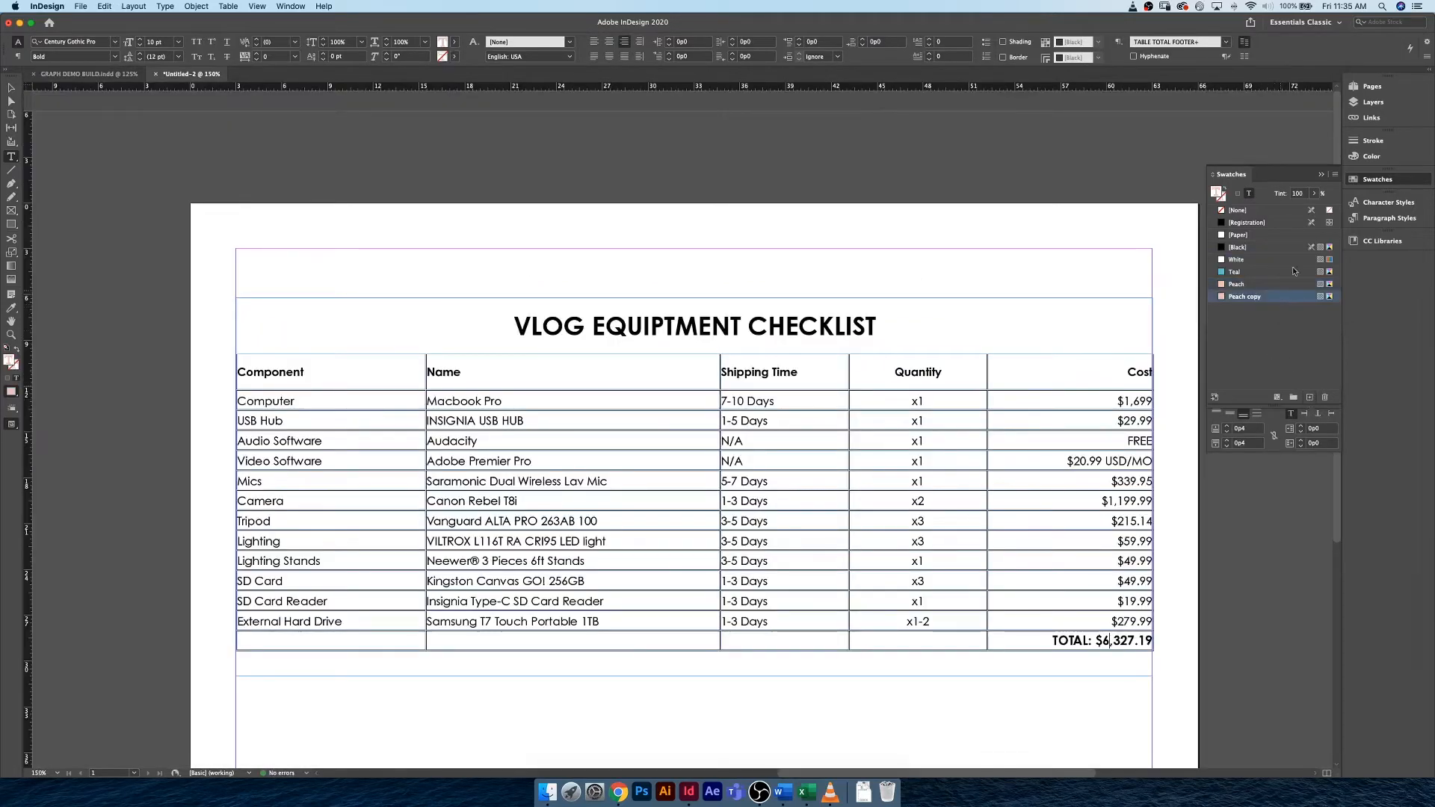
{"action": "key", "text": "super+z"}
{"action": "left_click", "coordinate": [1335, 174]}
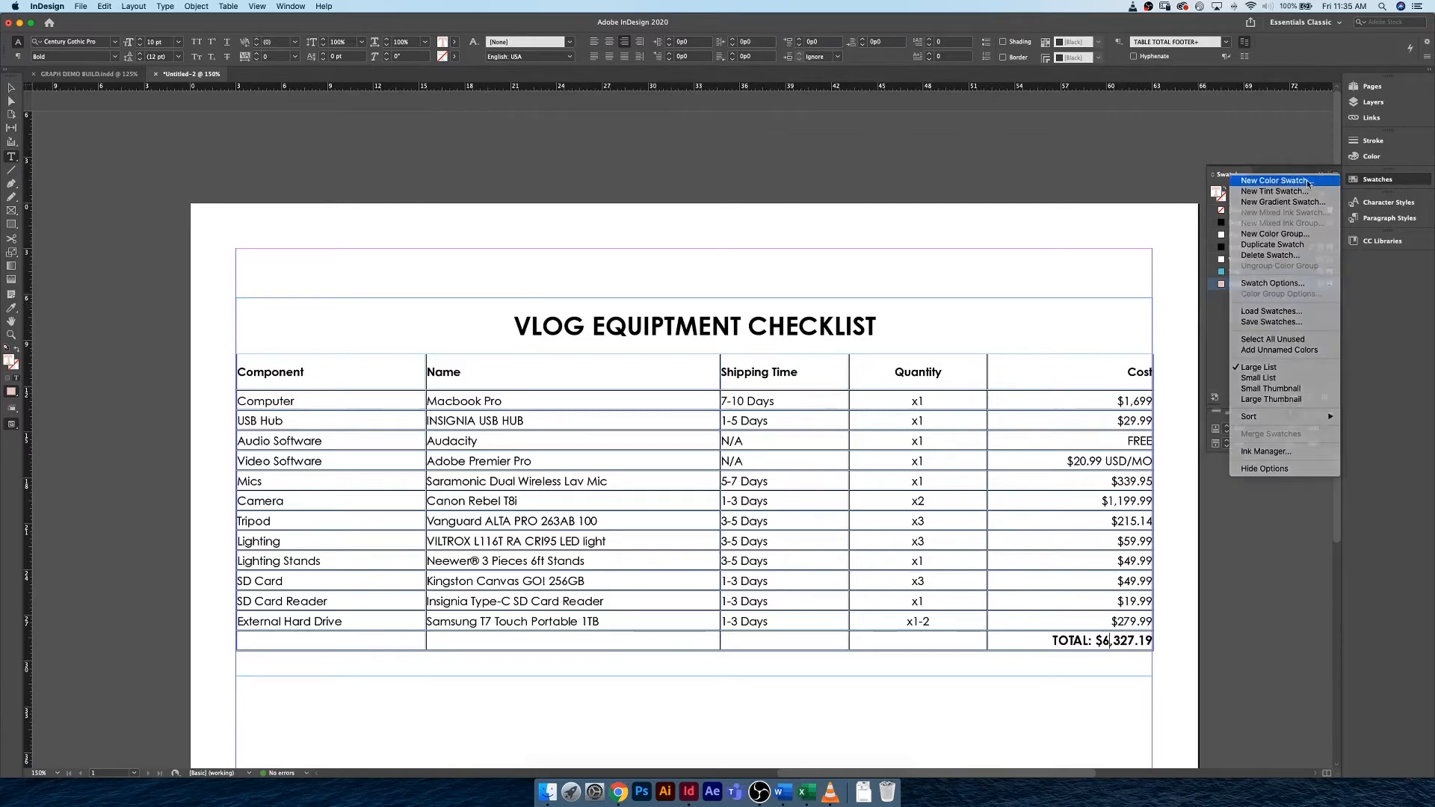
{"action": "left_click", "coordinate": [1263, 180]}
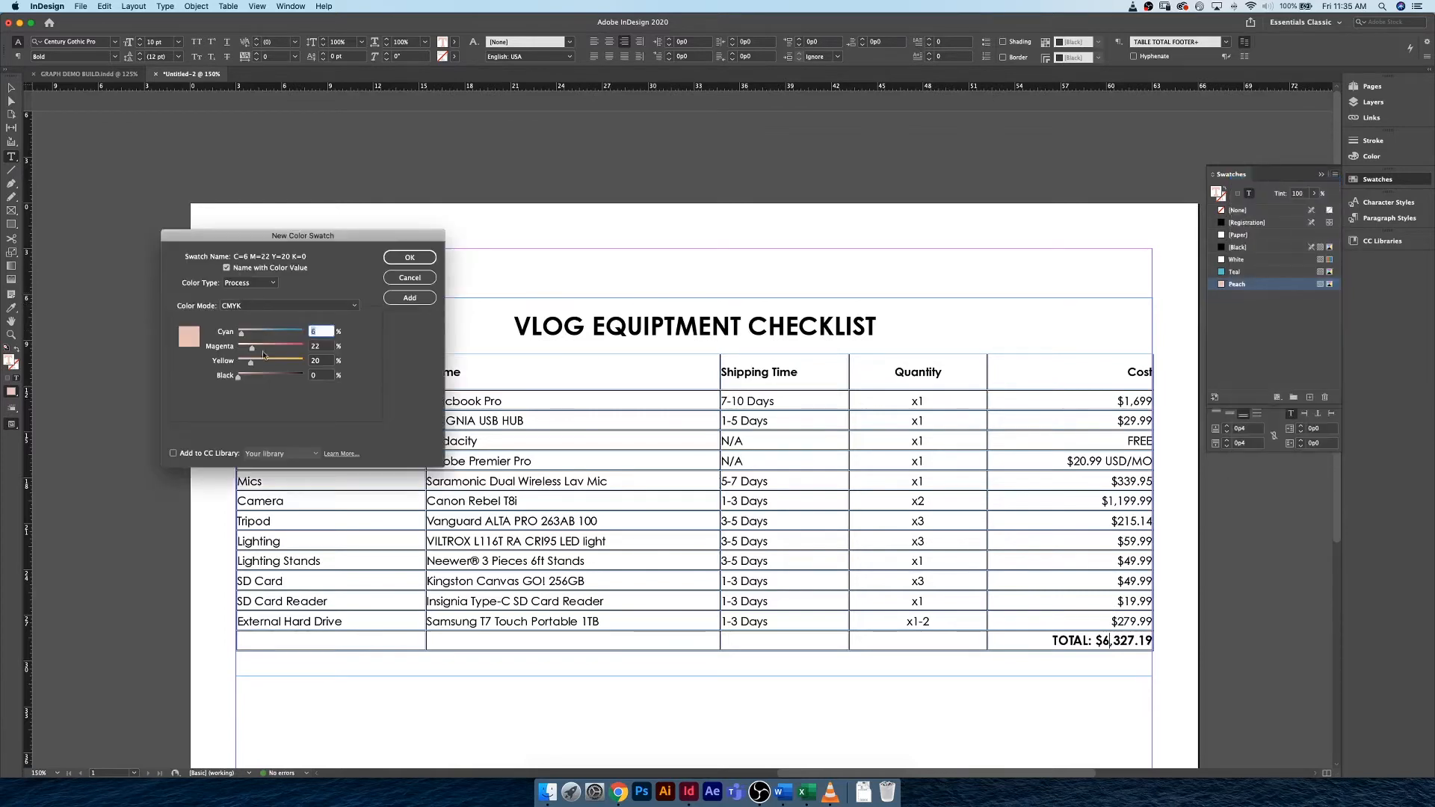
{"action": "left_click_drag", "start_coordinate": [252, 349], "coordinate": [244, 380]}
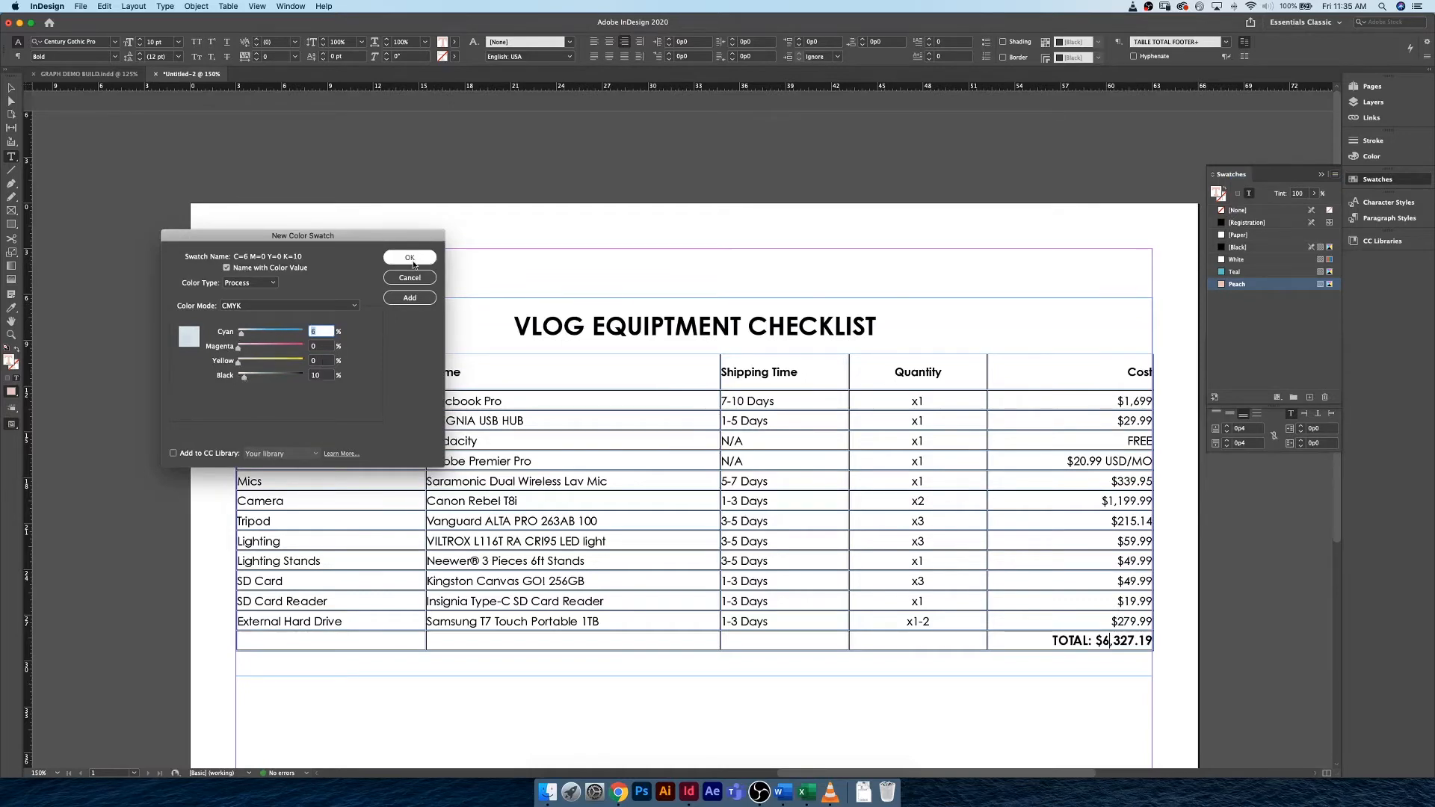
{"action": "left_click", "coordinate": [227, 267]}
{"action": "type", "text": "C"}
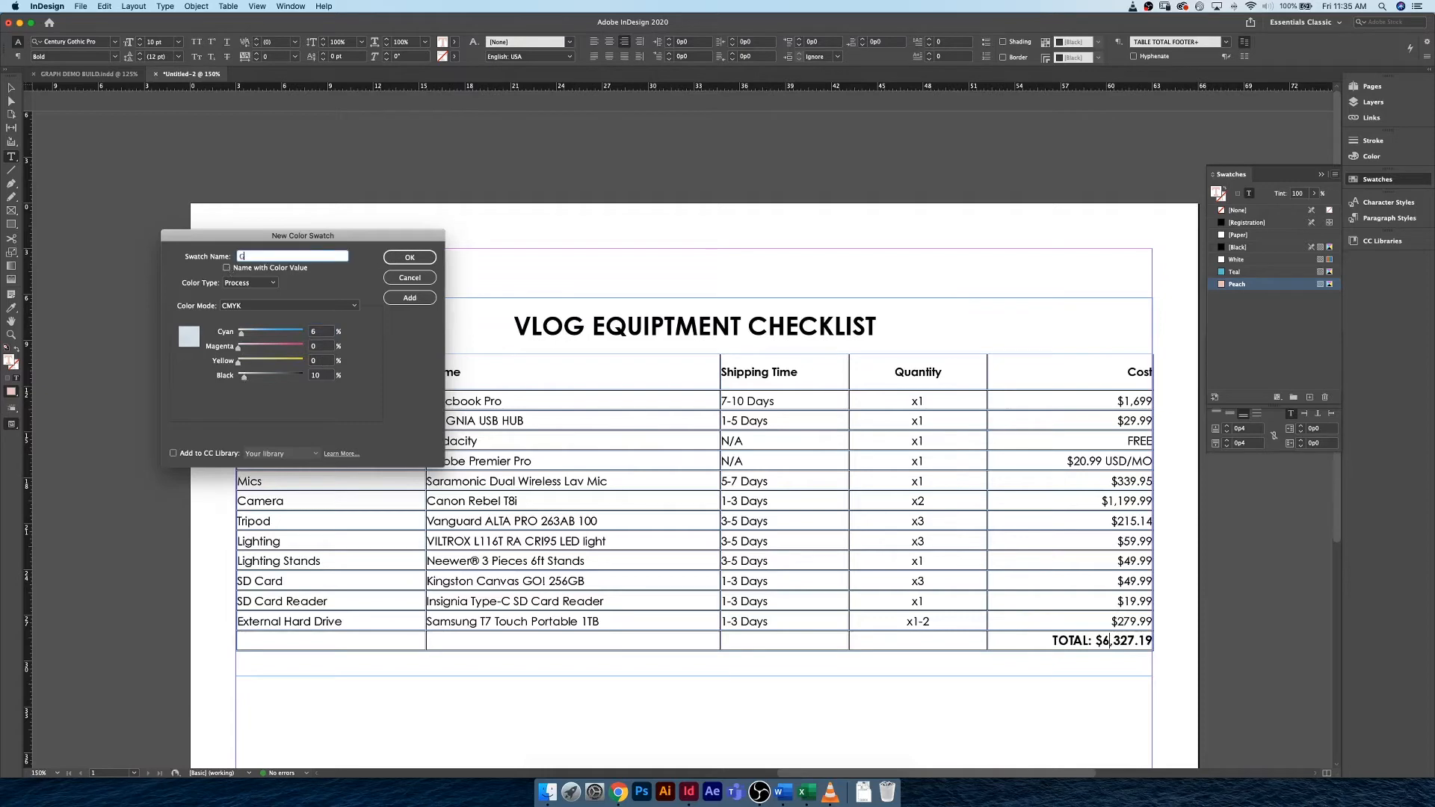
{"action": "key", "text": "Return"}
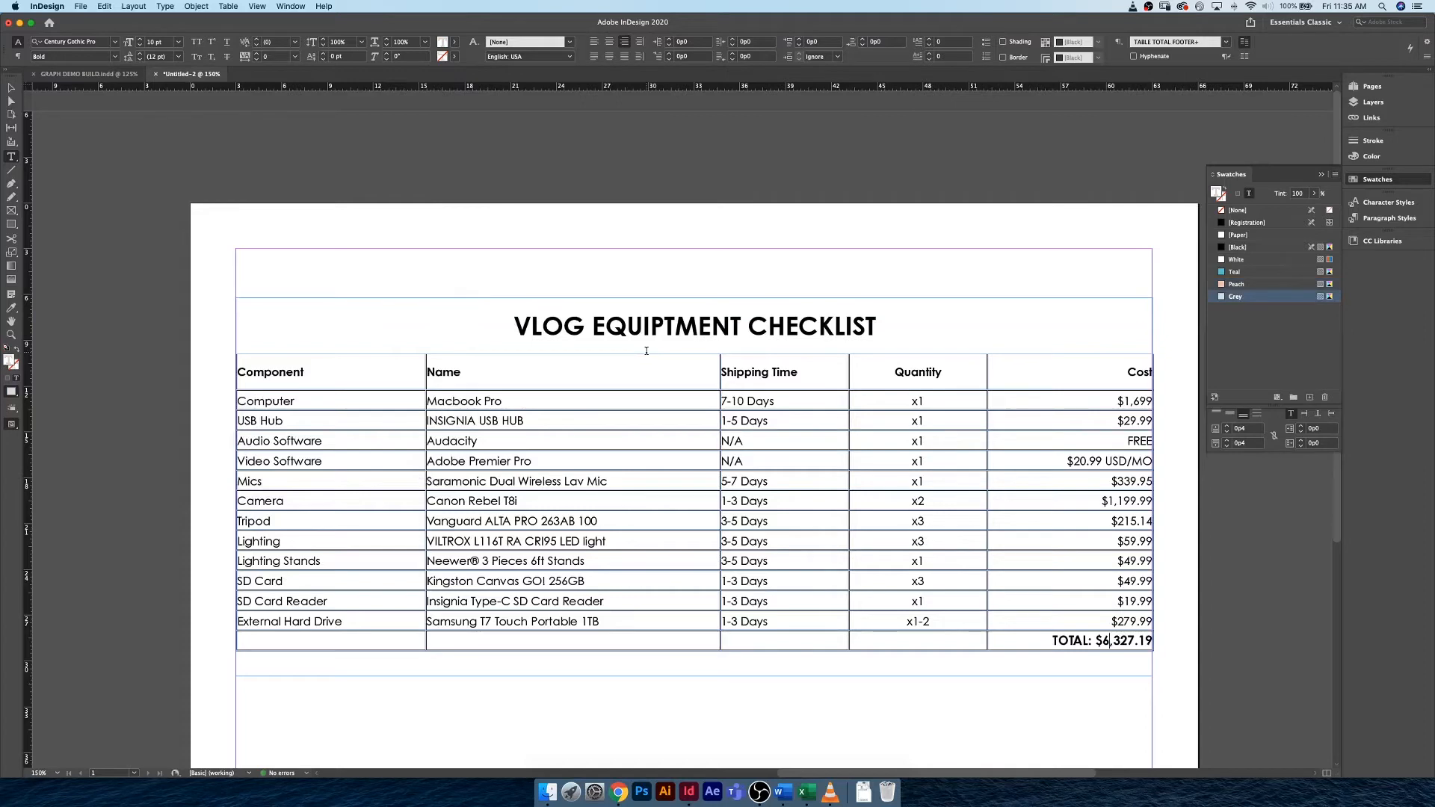
Set the Component header cell's stroke weight to 0 pt and fill the cell with the Teal swatch.
{"action": "left_click", "coordinate": [359, 372]}
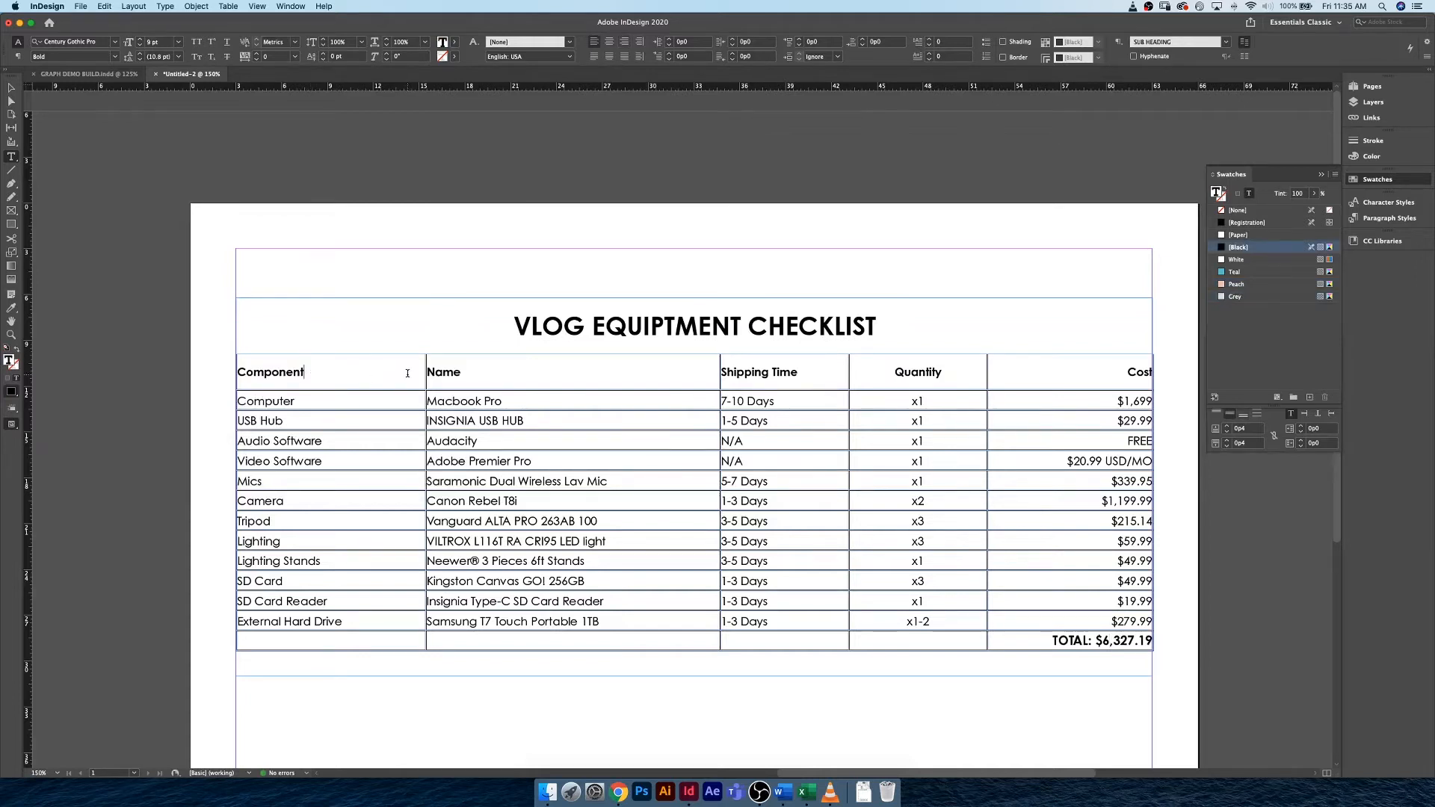
{"action": "left_click_drag", "start_coordinate": [306, 375], "coordinate": [235, 356]}
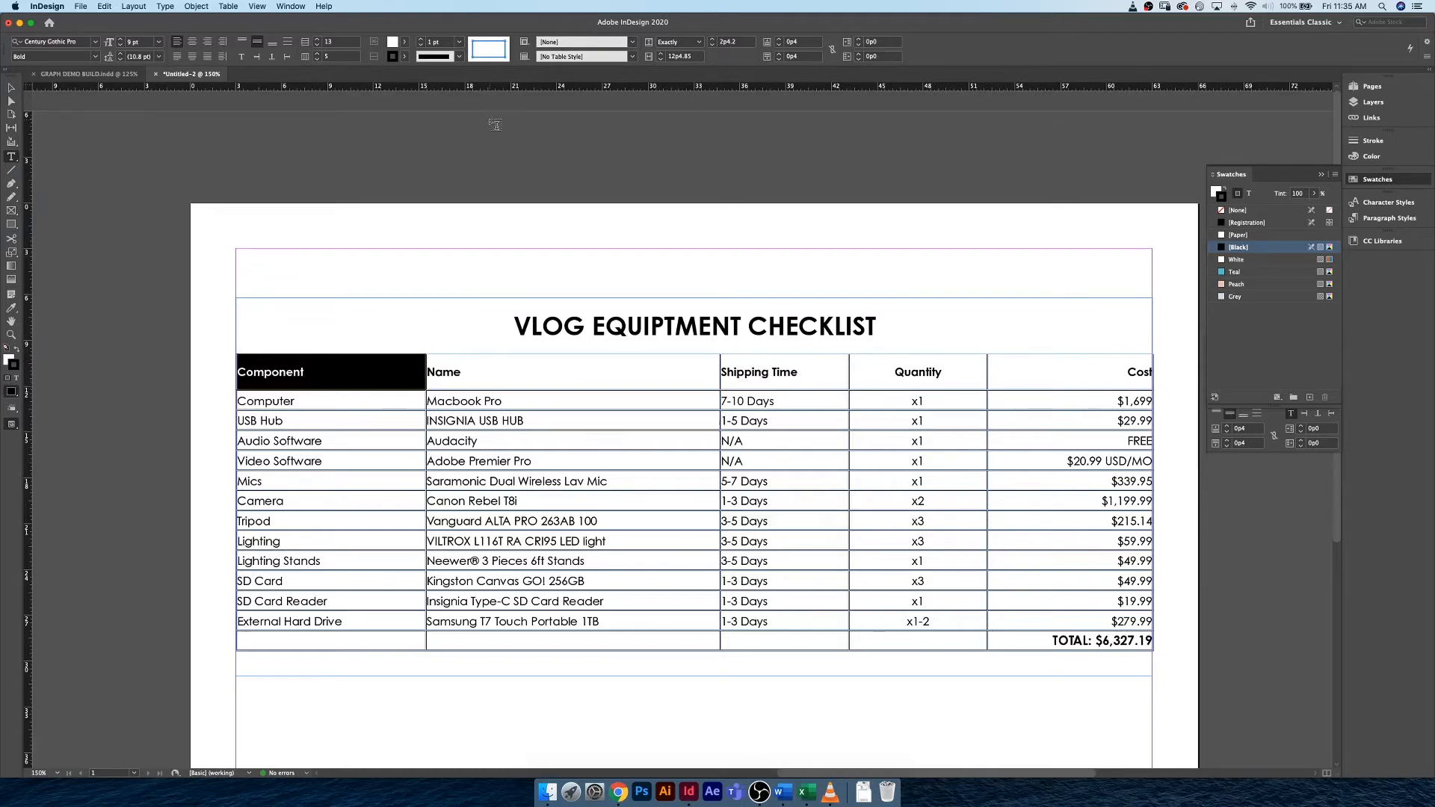
{"action": "left_click", "coordinate": [420, 45]}
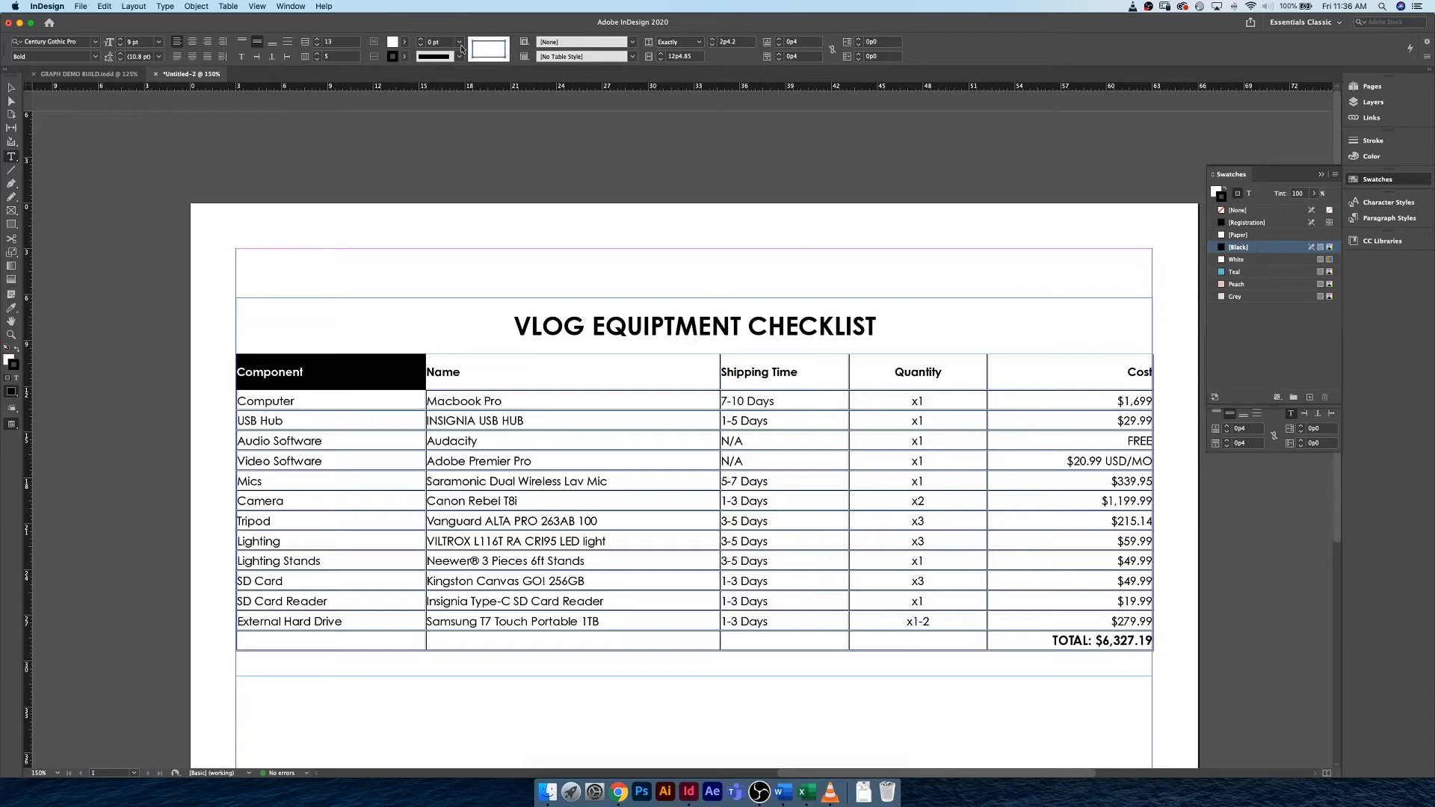
{"action": "left_click", "coordinate": [405, 42]}
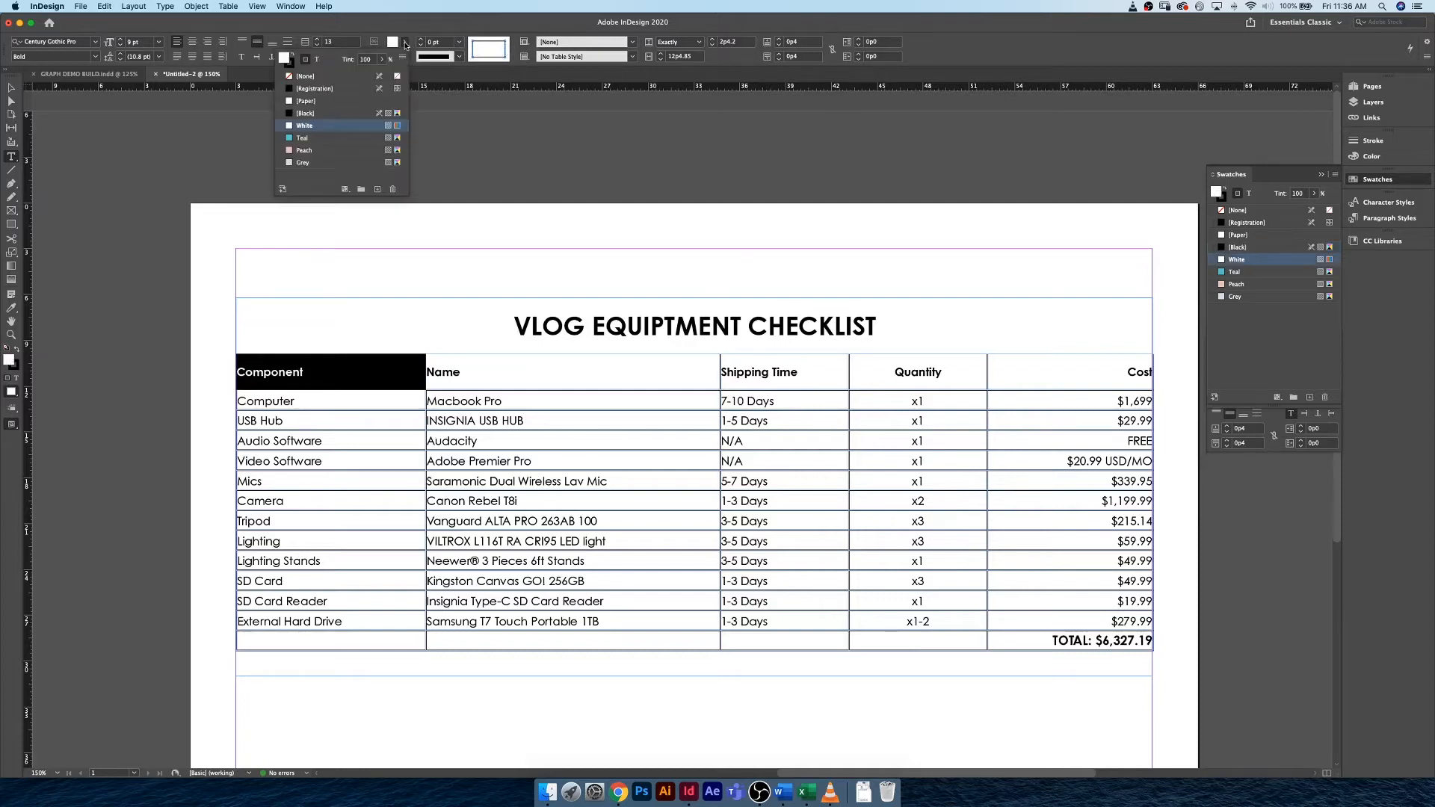
{"action": "left_click", "coordinate": [303, 139]}
{"action": "left_click", "coordinate": [406, 43]}
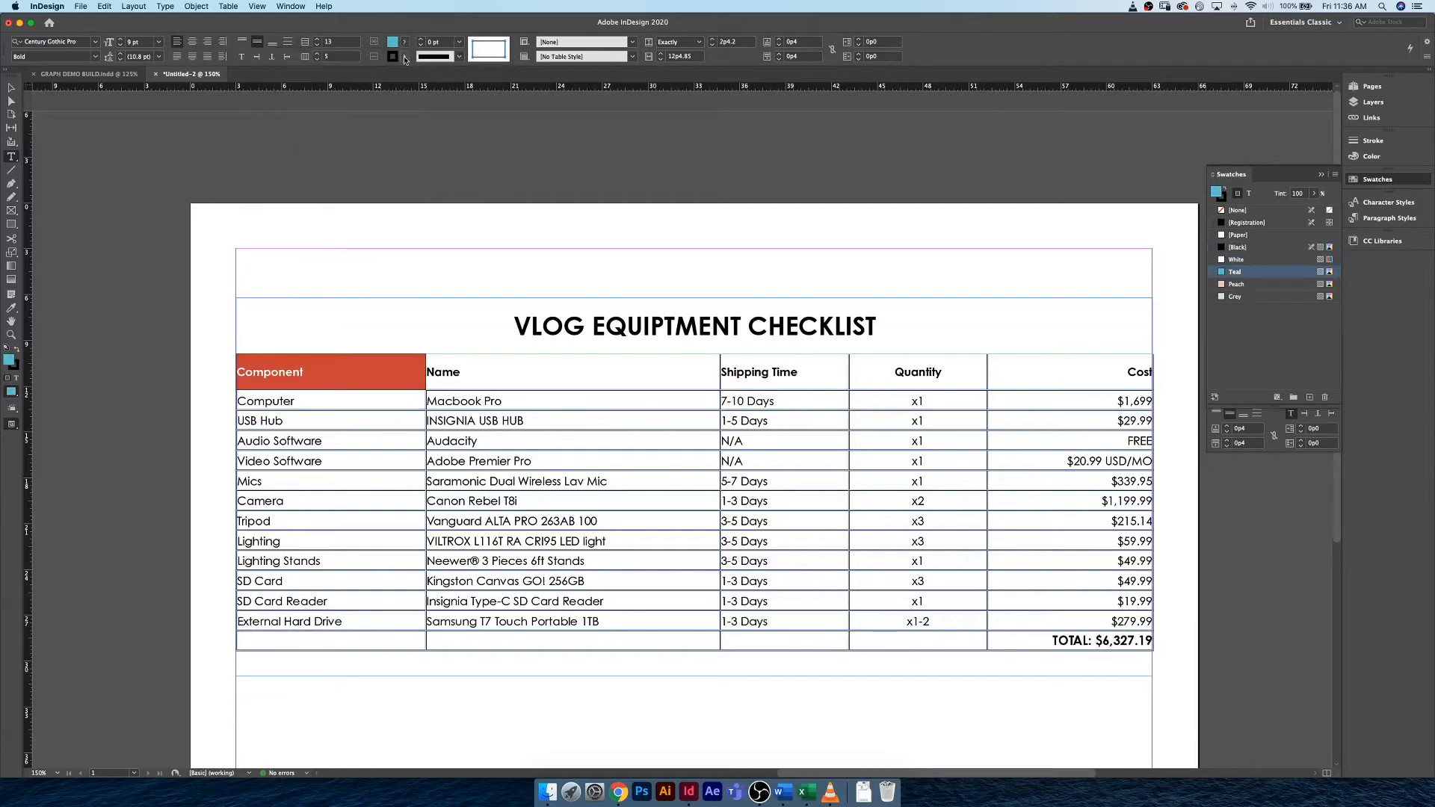
Give the Component header cell a 2 pt stroke in the [Paper] color.
{"action": "left_click", "coordinate": [406, 57]}
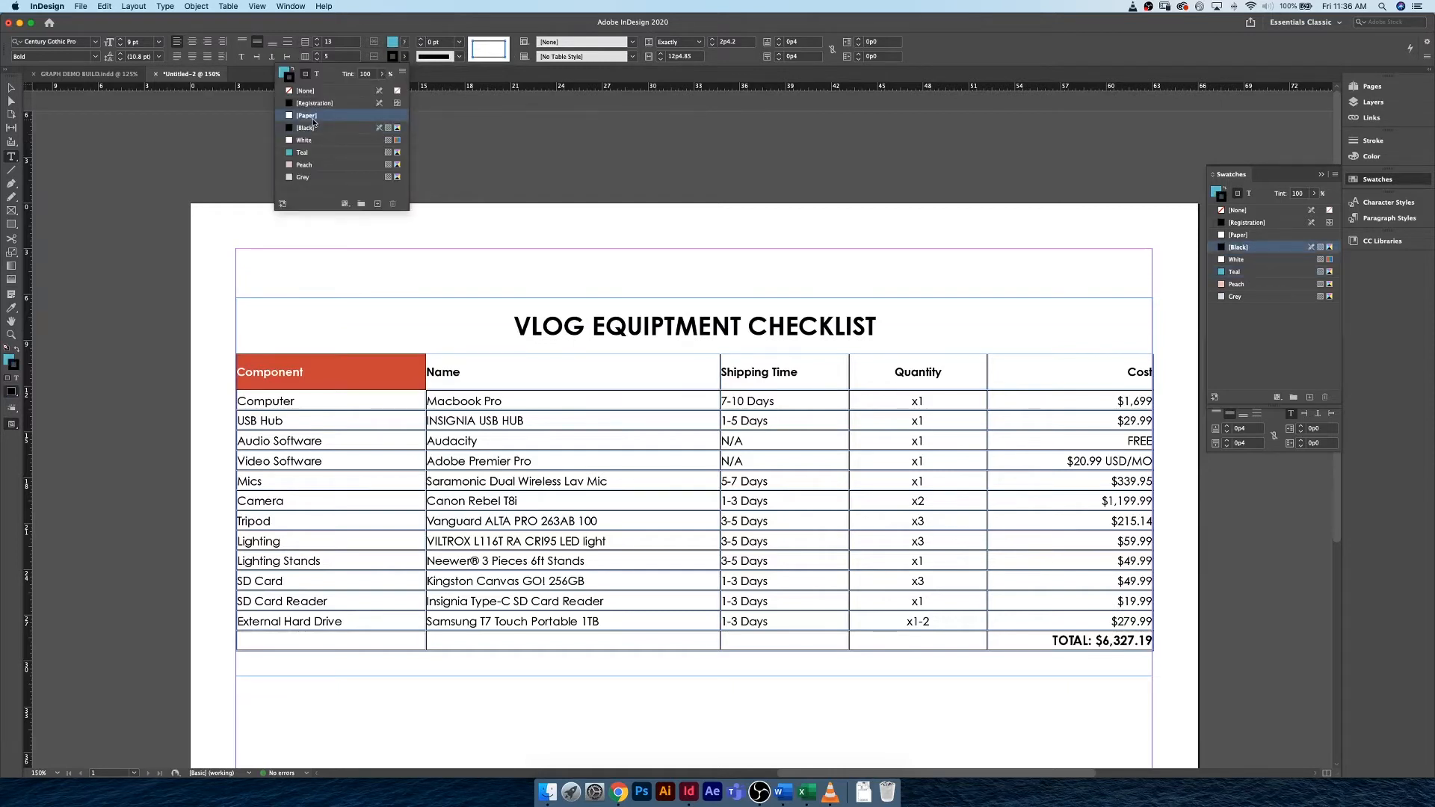
{"action": "left_click", "coordinate": [319, 117]}
{"action": "left_click", "coordinate": [434, 43]}
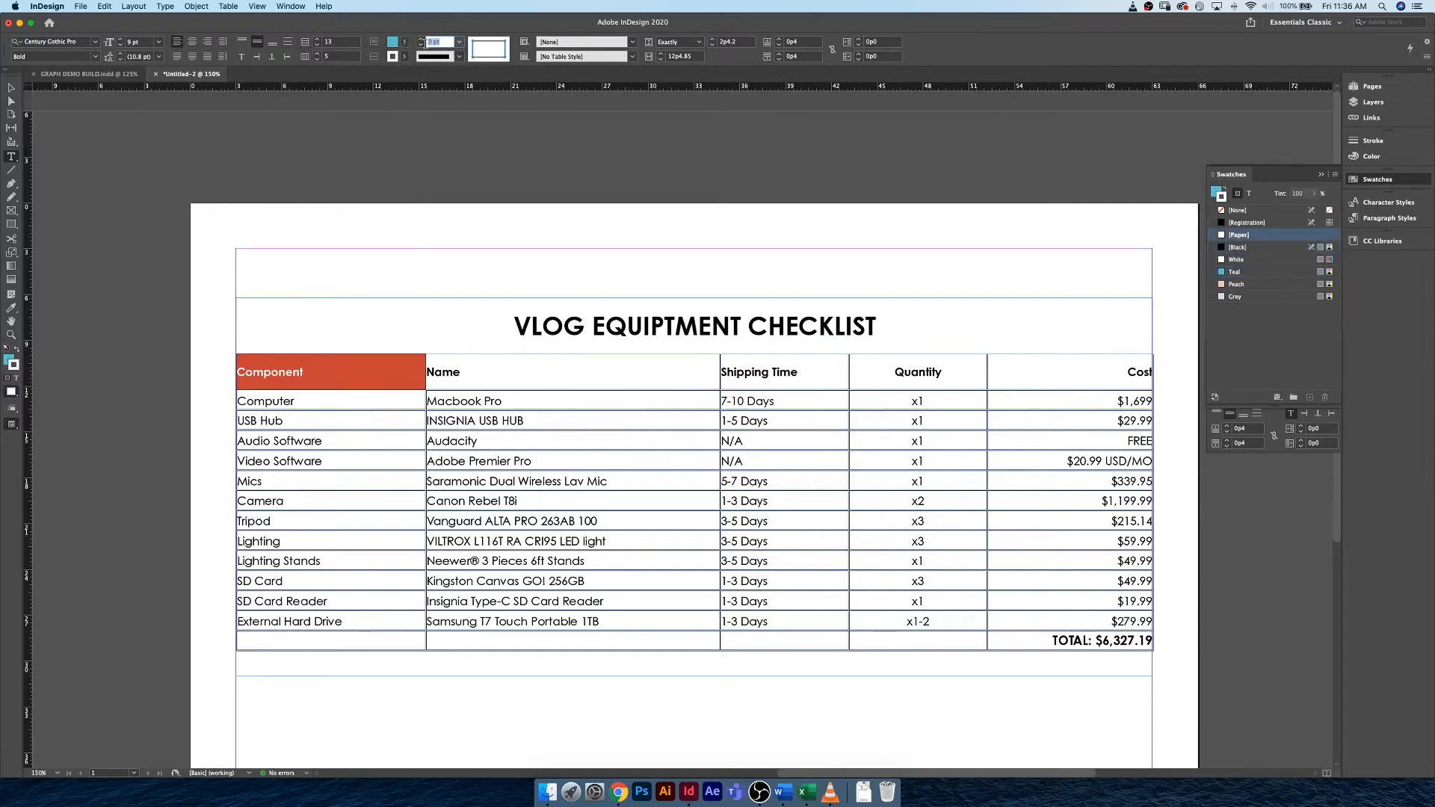
{"action": "type", "text": "2"}
{"action": "left_click", "coordinate": [371, 372]}
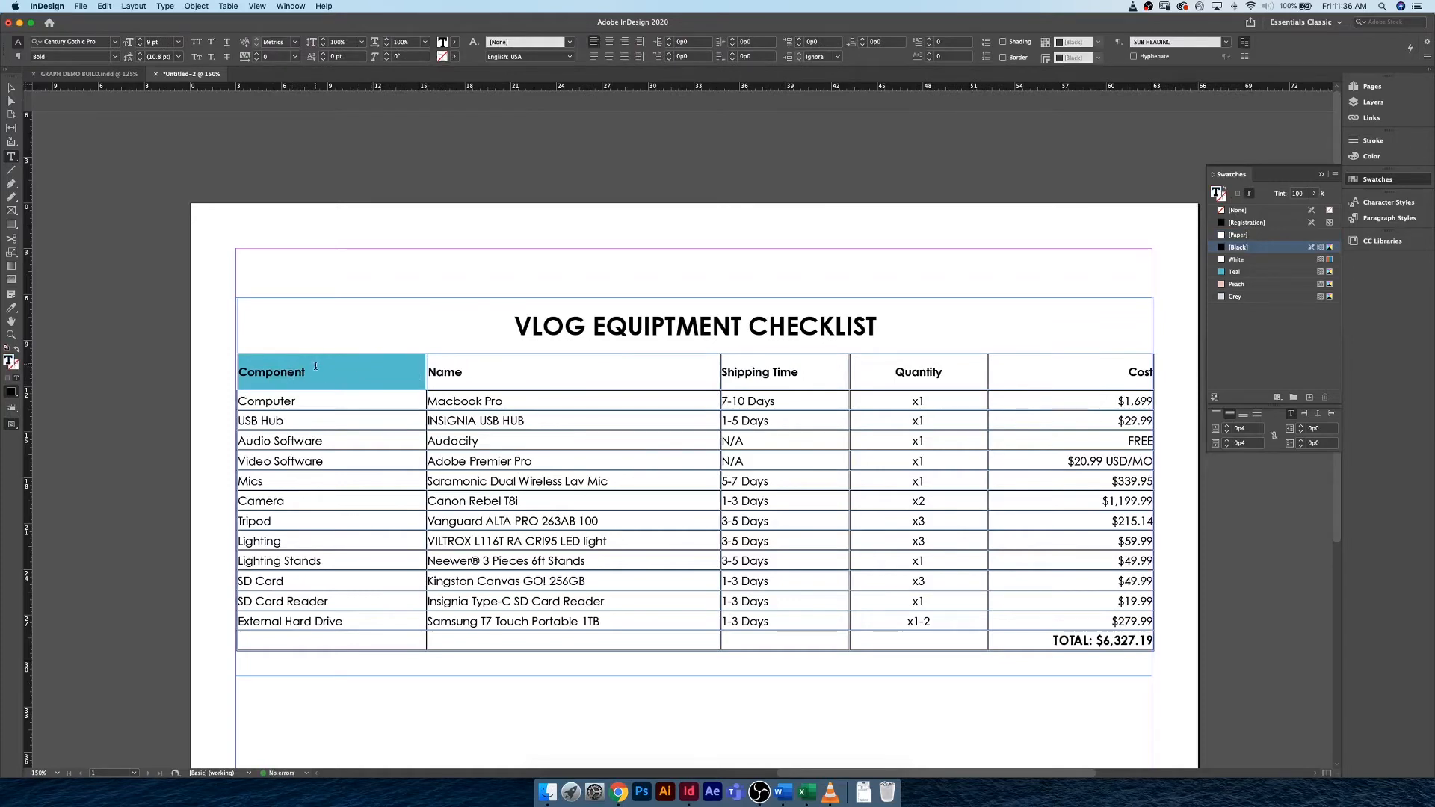
Deselect everything and preview the page without frame edges and guides.
{"action": "left_click_drag", "start_coordinate": [307, 373], "coordinate": [265, 373]}
{"action": "left_click", "coordinate": [11, 86]}
{"action": "left_click", "coordinate": [119, 272]}
{"action": "key", "text": "w"}
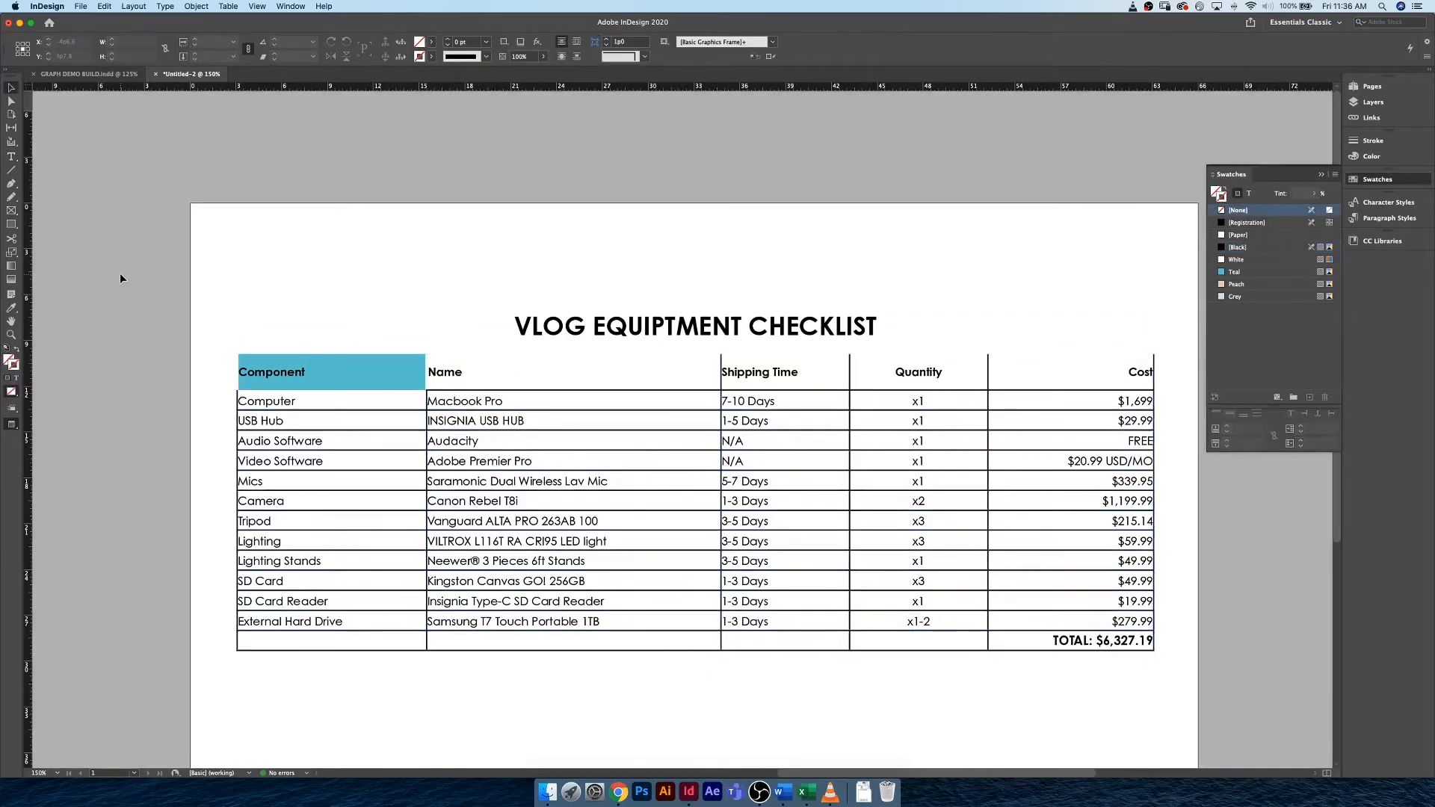
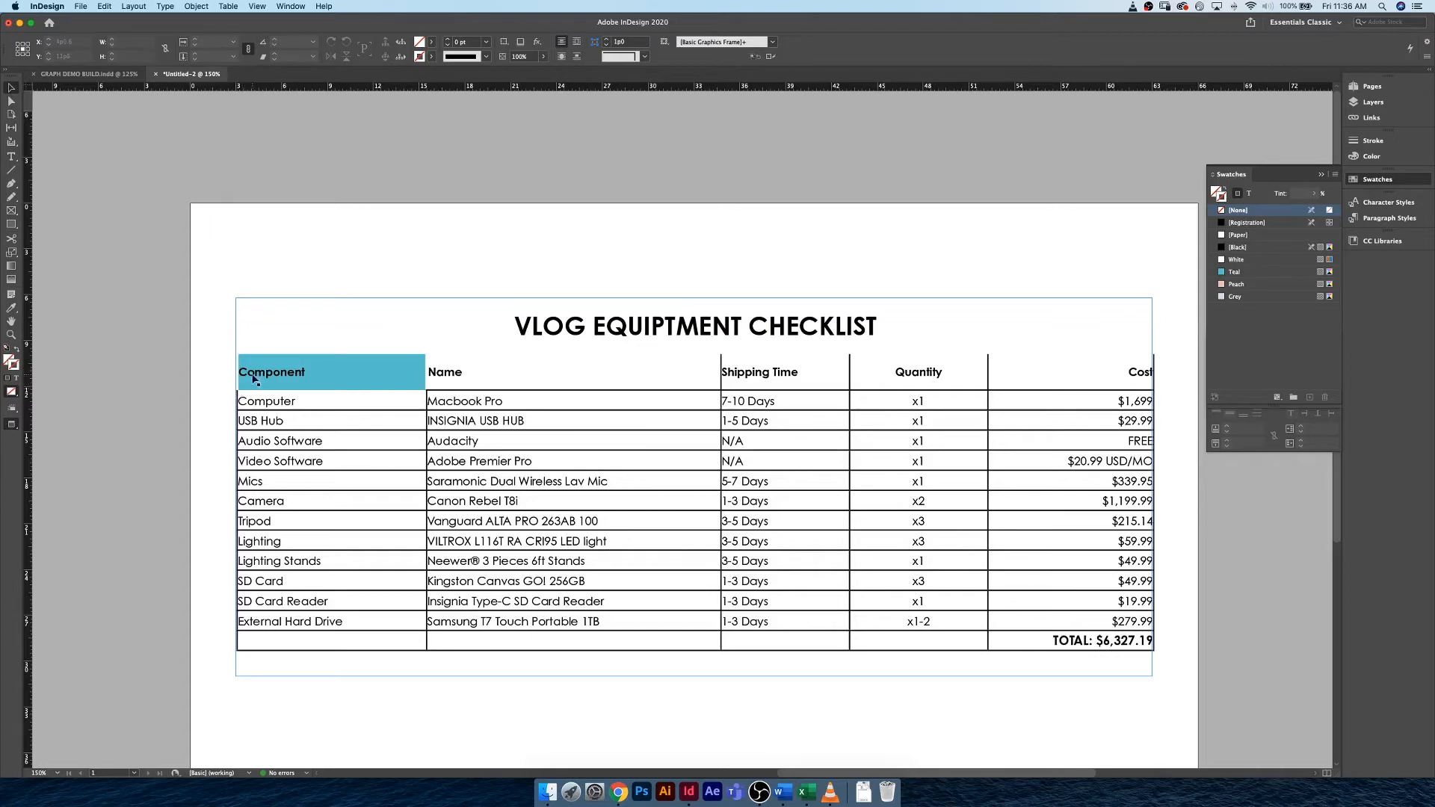
Set the left indent of the Component header text to 0p5.
{"action": "left_click", "coordinate": [250, 369]}
{"action": "double_click", "coordinate": [250, 369]}
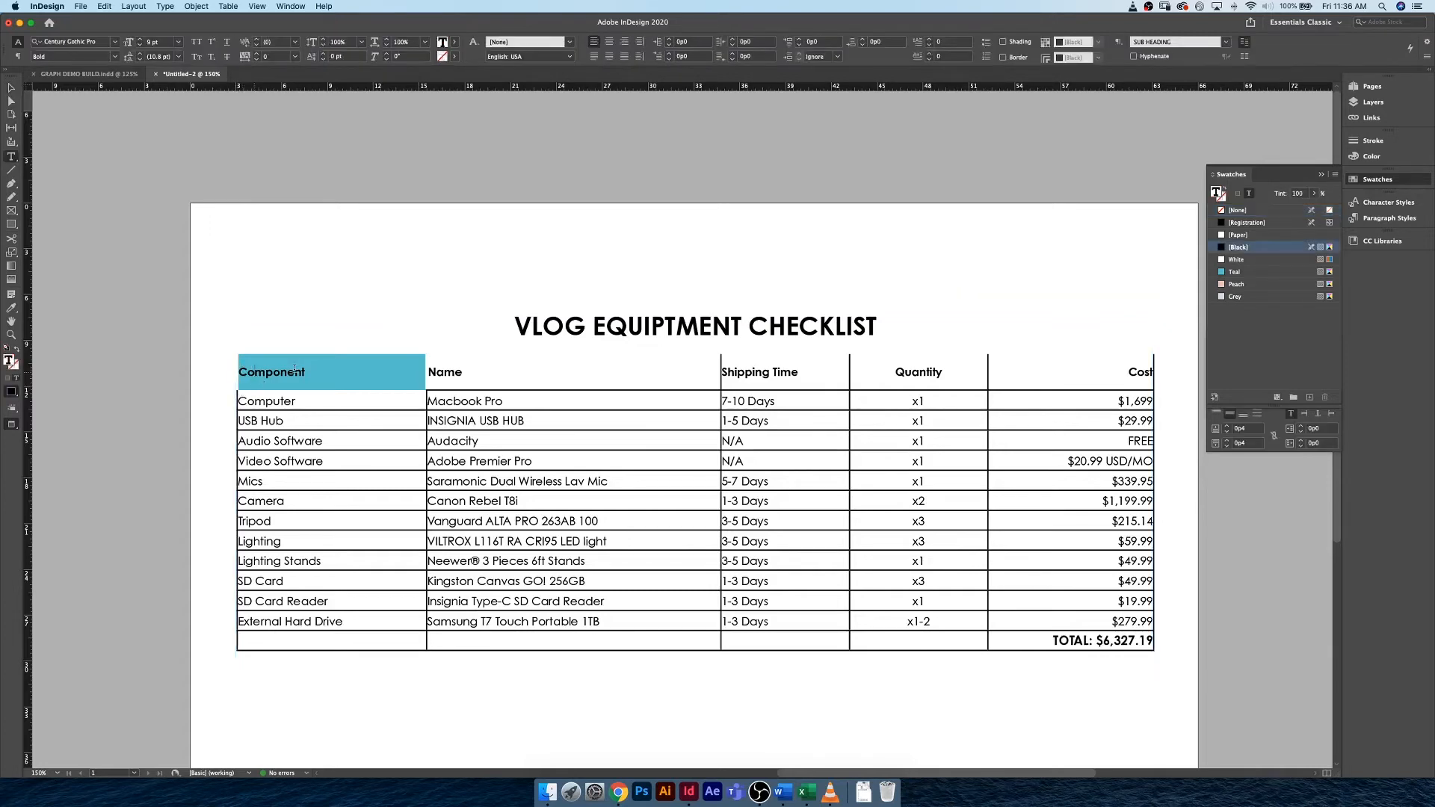
{"action": "key", "text": "Left"}
{"action": "key", "text": "BackSpace"}
{"action": "left_click", "coordinate": [670, 39]}
{"action": "left_click", "coordinate": [670, 39]}
{"action": "left_click", "coordinate": [670, 40]}
{"action": "left_click", "coordinate": [670, 41]}
{"action": "left_click", "coordinate": [670, 42]}
Set the left cell inset to 0p5 for the Component column, from the header cell down to External Hard Drive.
{"action": "left_click_drag", "start_coordinate": [286, 357], "coordinate": [303, 625]}
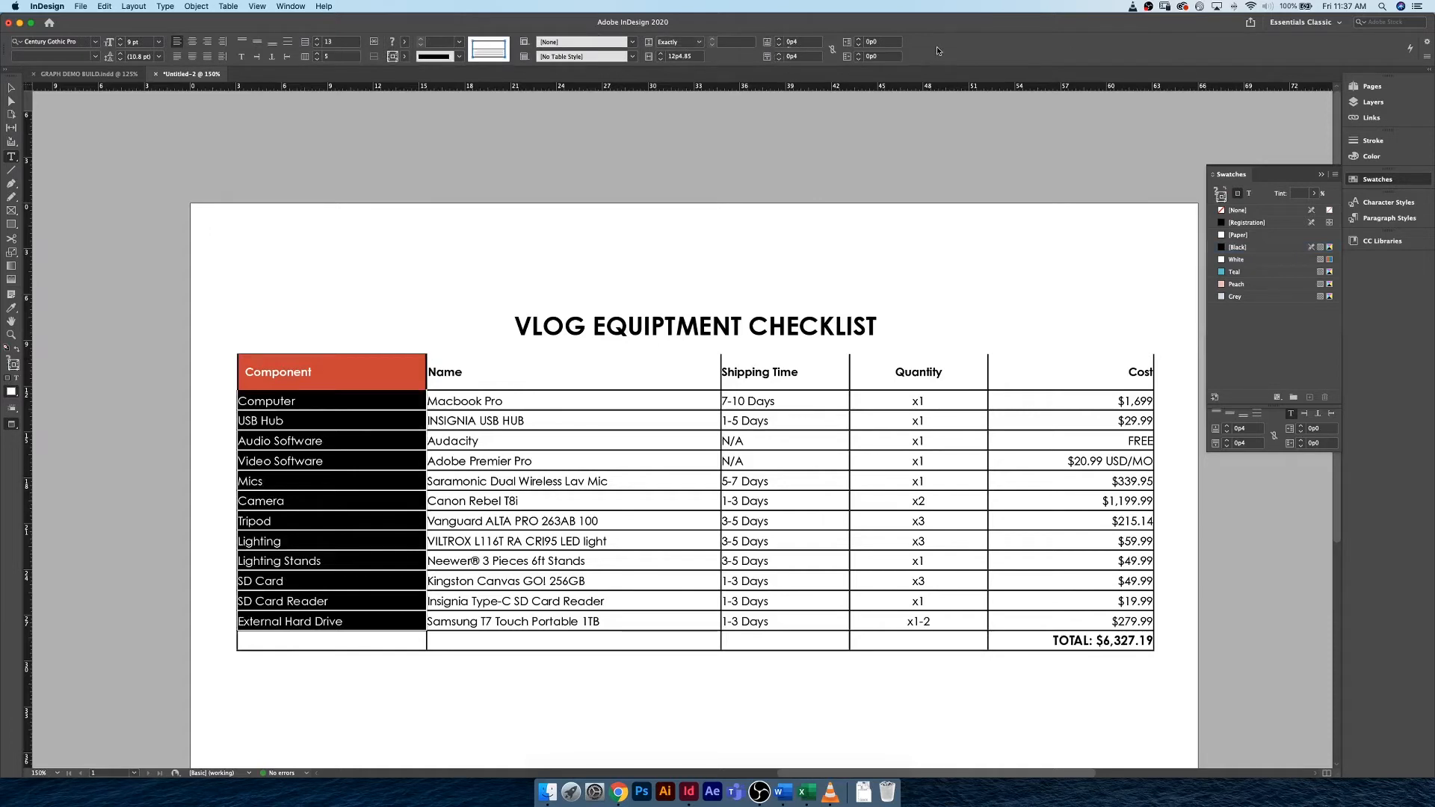
{"action": "left_click", "coordinate": [858, 40]}
{"action": "left_click", "coordinate": [859, 40]}
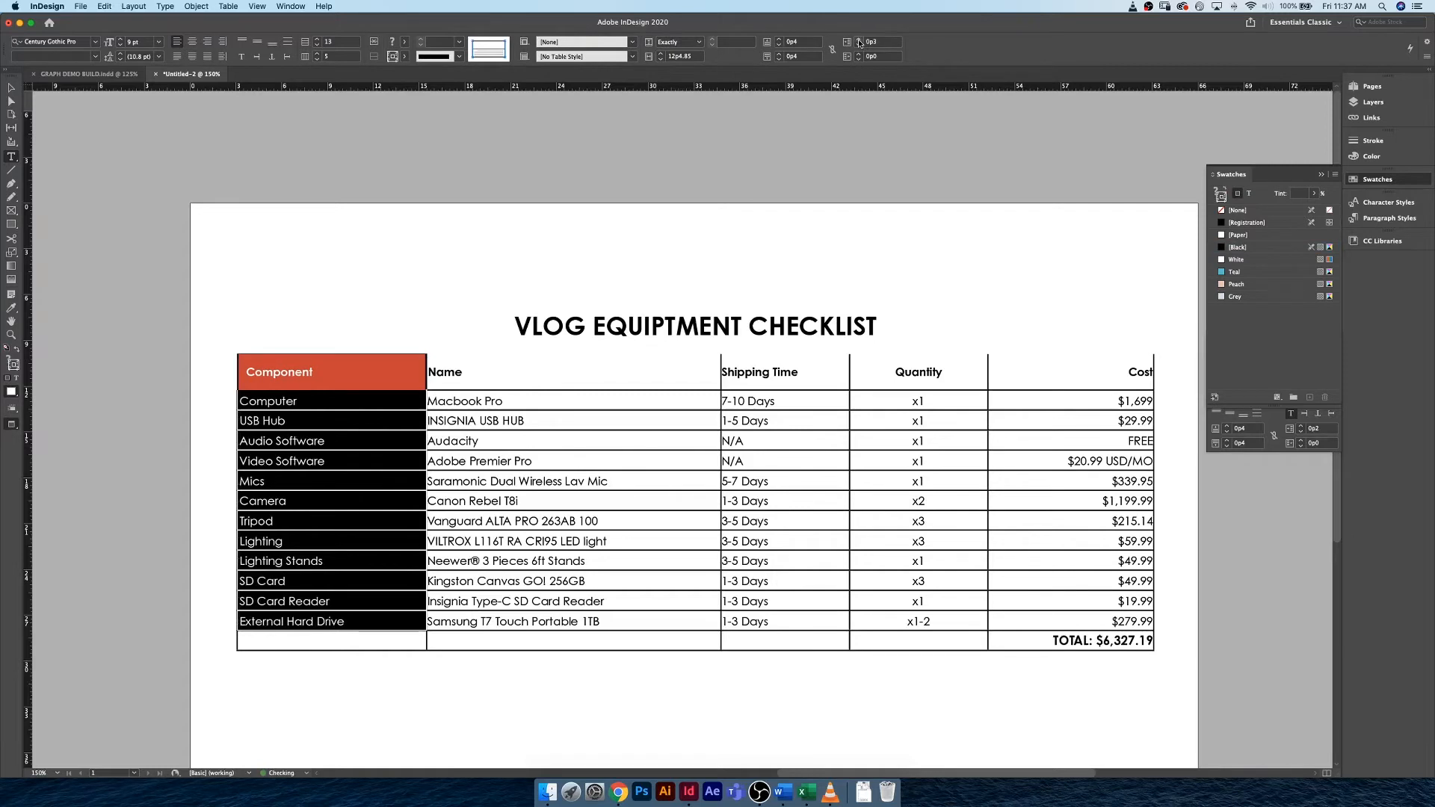
{"action": "left_click", "coordinate": [859, 39]}
{"action": "left_click", "coordinate": [859, 40]}
{"action": "left_click", "coordinate": [859, 40]}
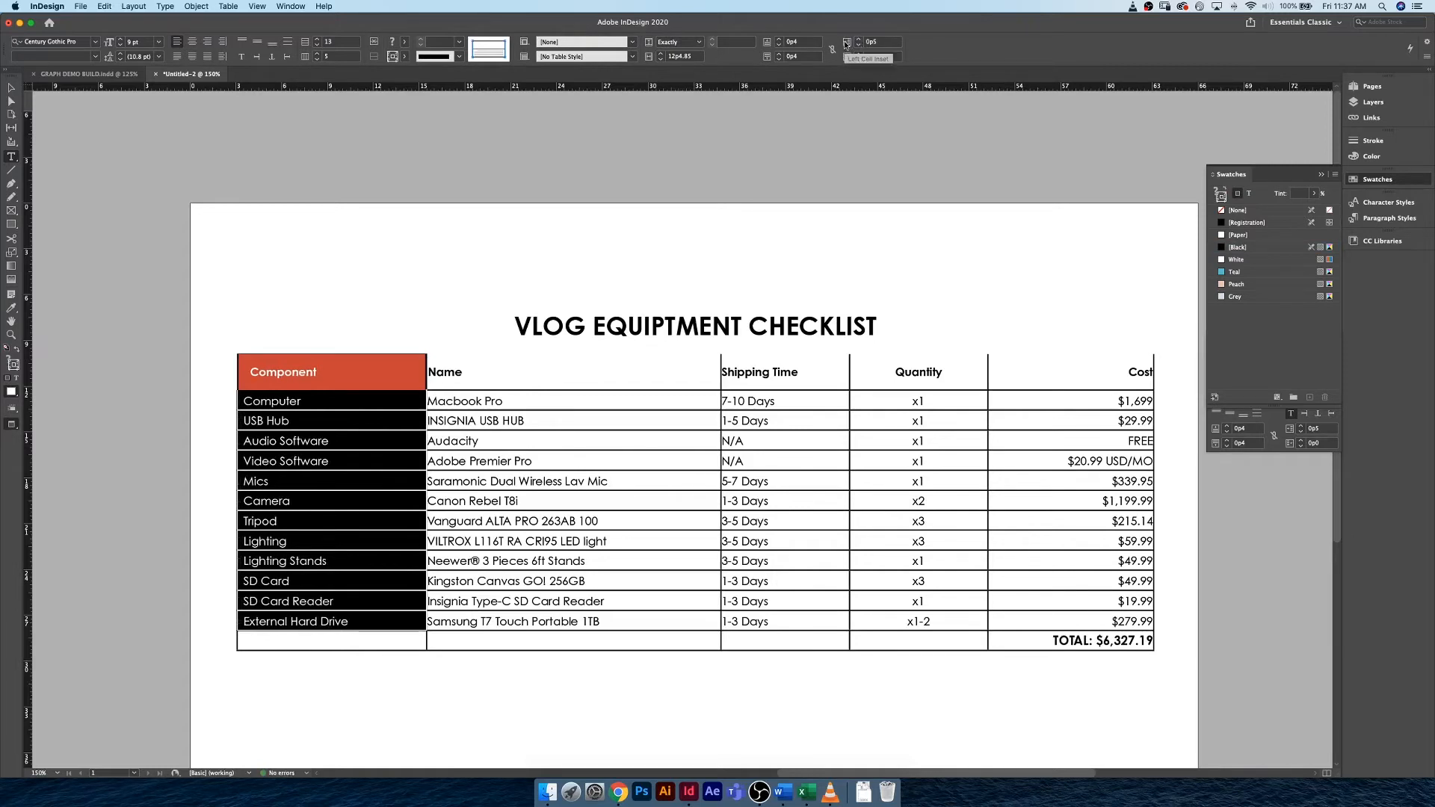
Reset the left indent of the Component header text to 0p0.
{"action": "left_click", "coordinate": [271, 388]}
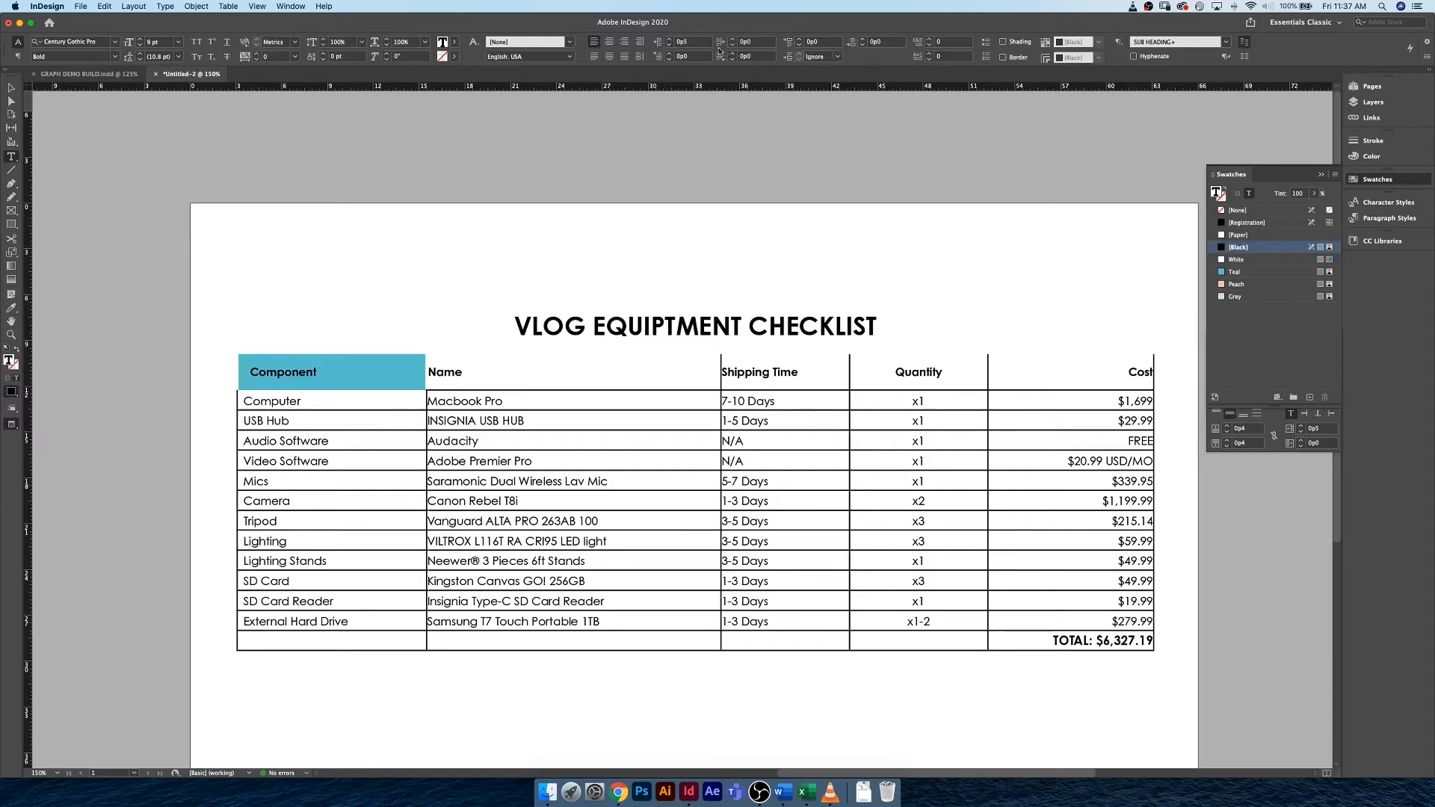
{"action": "left_click", "coordinate": [669, 44]}
{"action": "left_click", "coordinate": [670, 44]}
{"action": "left_click", "coordinate": [669, 45]}
{"action": "left_click", "coordinate": [670, 45]}
{"action": "left_click", "coordinate": [669, 45]}
Create a new cell style from the formatted Component header cell and name it SUB HEADING.
{"action": "left_click_drag", "start_coordinate": [411, 373], "coordinate": [235, 362]}
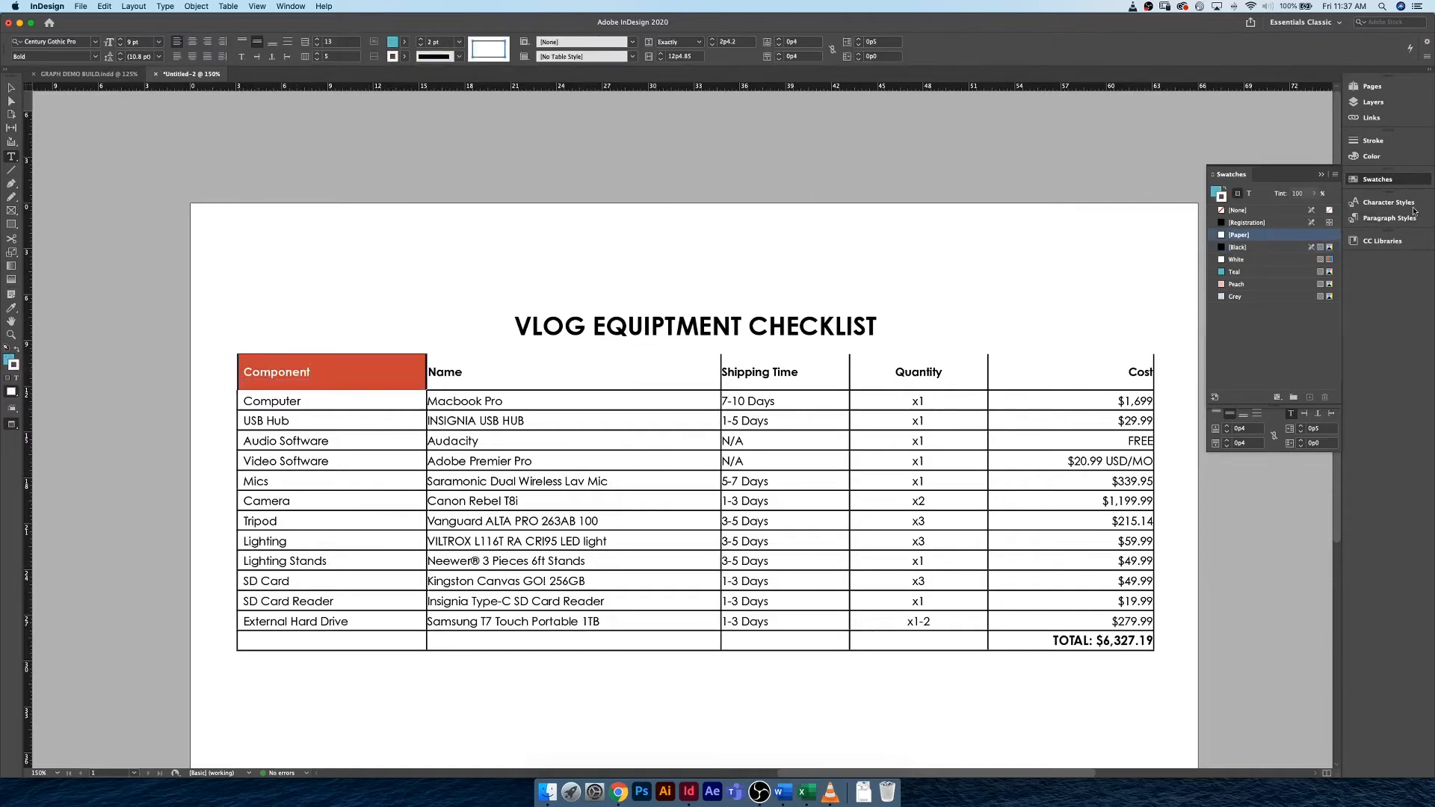
{"action": "left_click", "coordinate": [1378, 180]}
{"action": "left_click_drag", "start_coordinate": [1241, 338], "coordinate": [302, 228]}
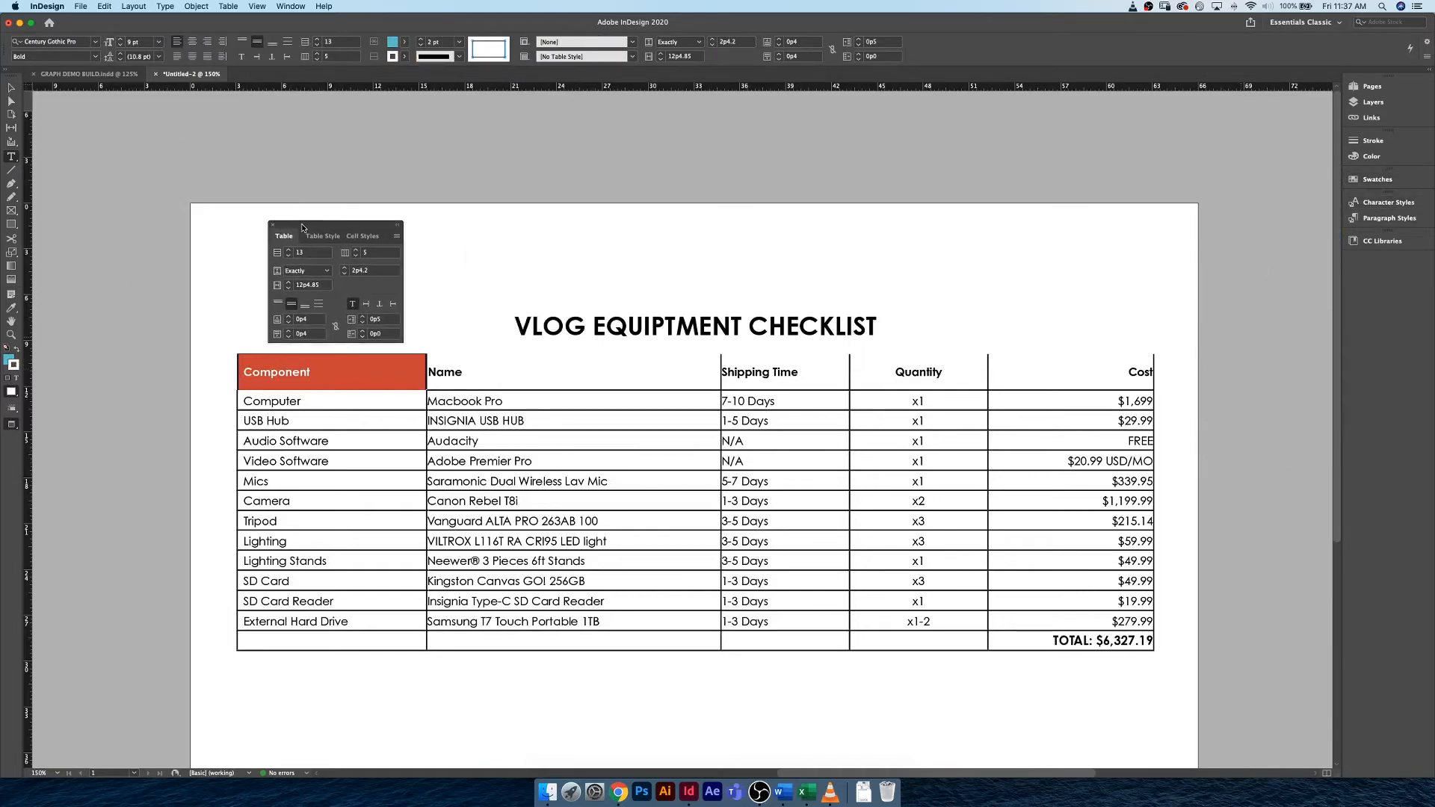
{"action": "left_click", "coordinate": [350, 237]}
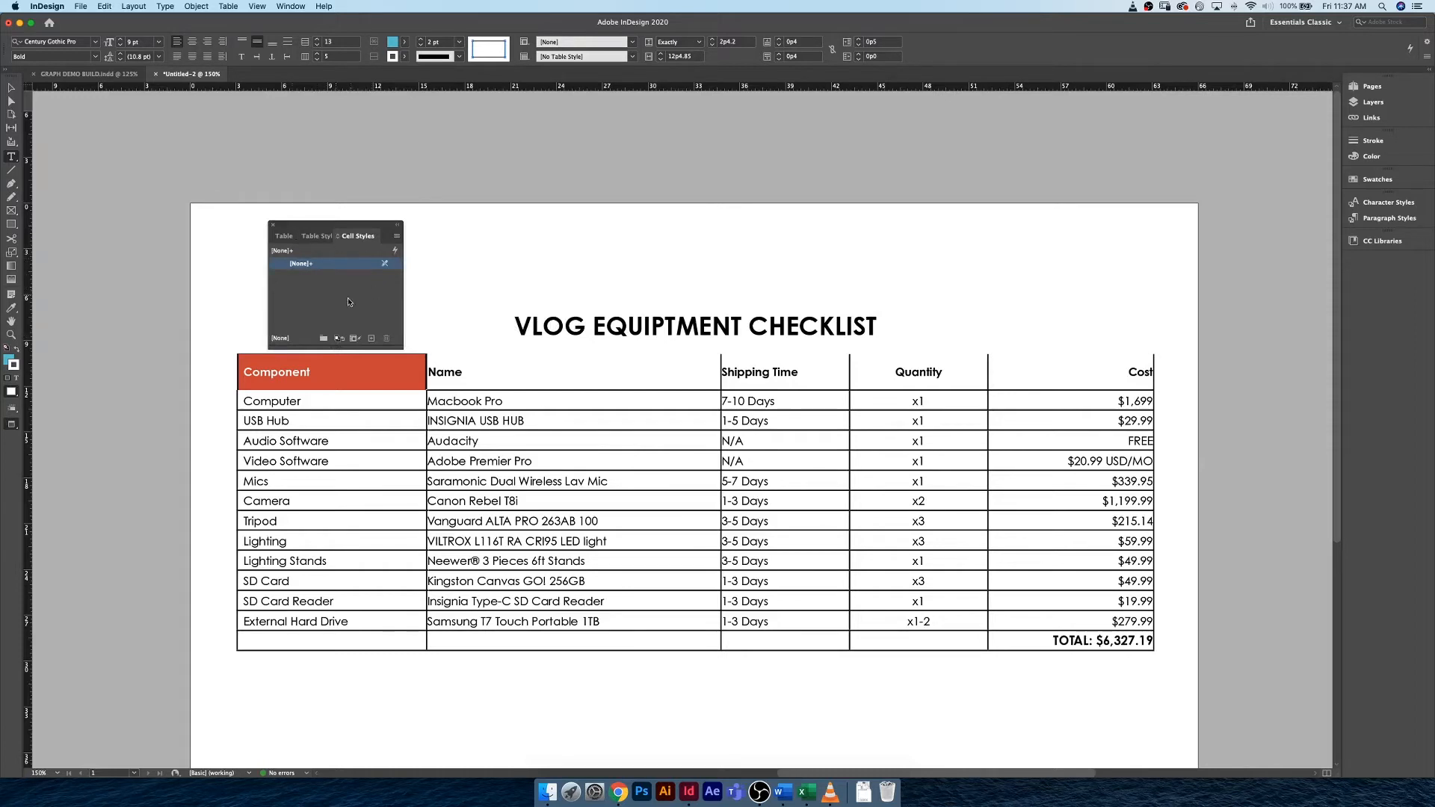
{"action": "left_click", "coordinate": [372, 338]}
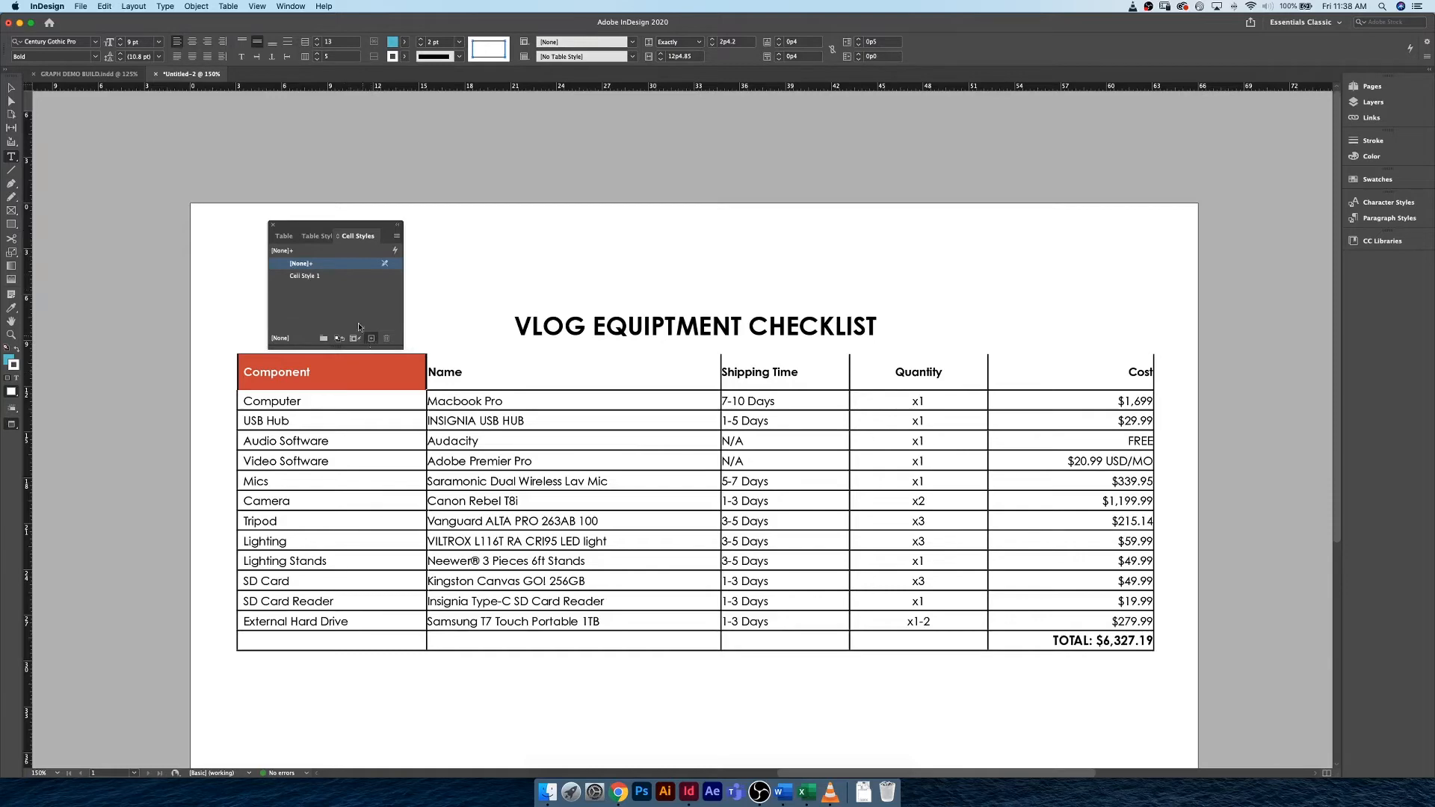
{"action": "double_click", "coordinate": [371, 276]}
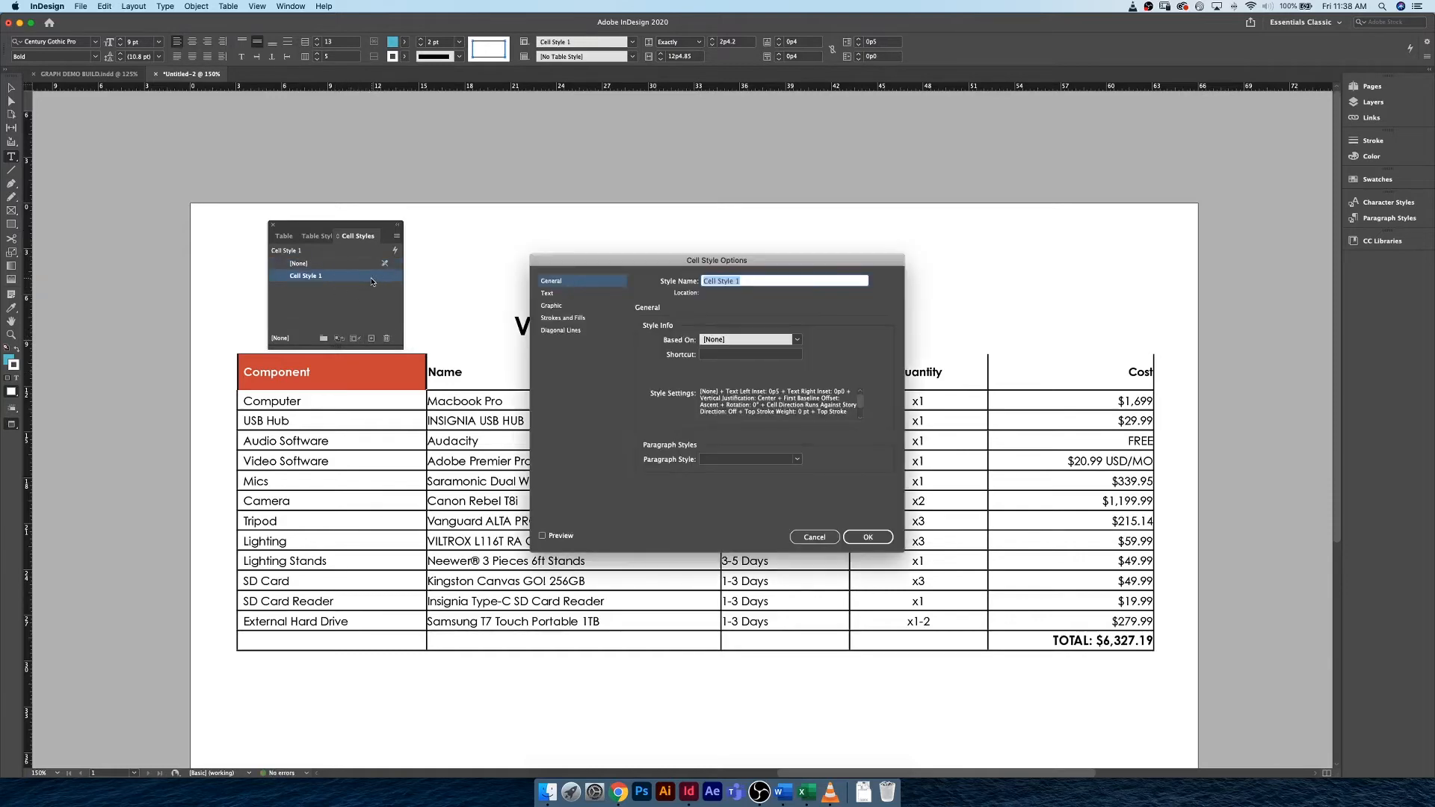
{"action": "left_click_drag", "start_coordinate": [618, 263], "coordinate": [507, 196]}
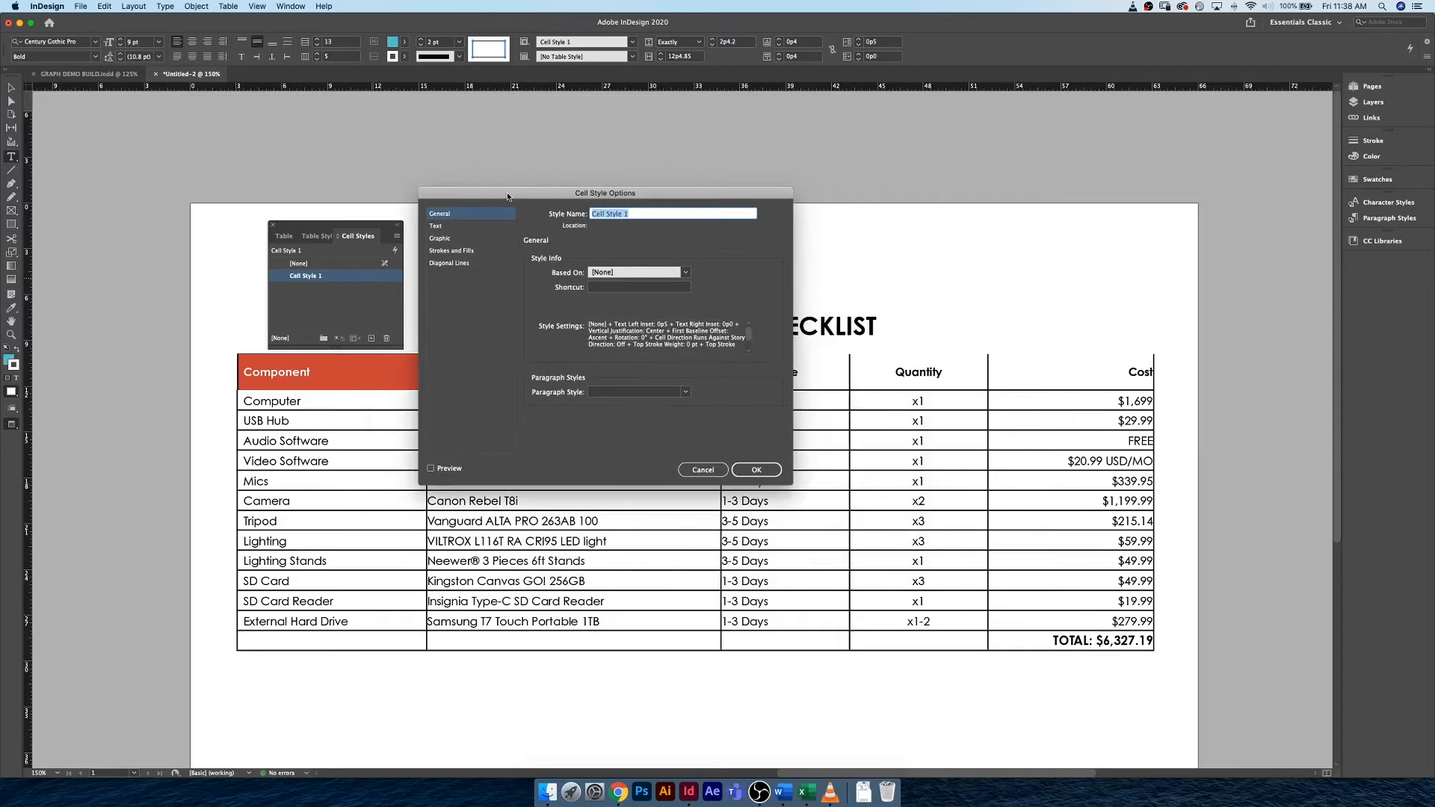
{"action": "type", "text": "SUB HEADING"}
Assign the SUB HEADING paragraph style to the SUB HEADING cell style.
{"action": "left_click", "coordinate": [441, 227]}
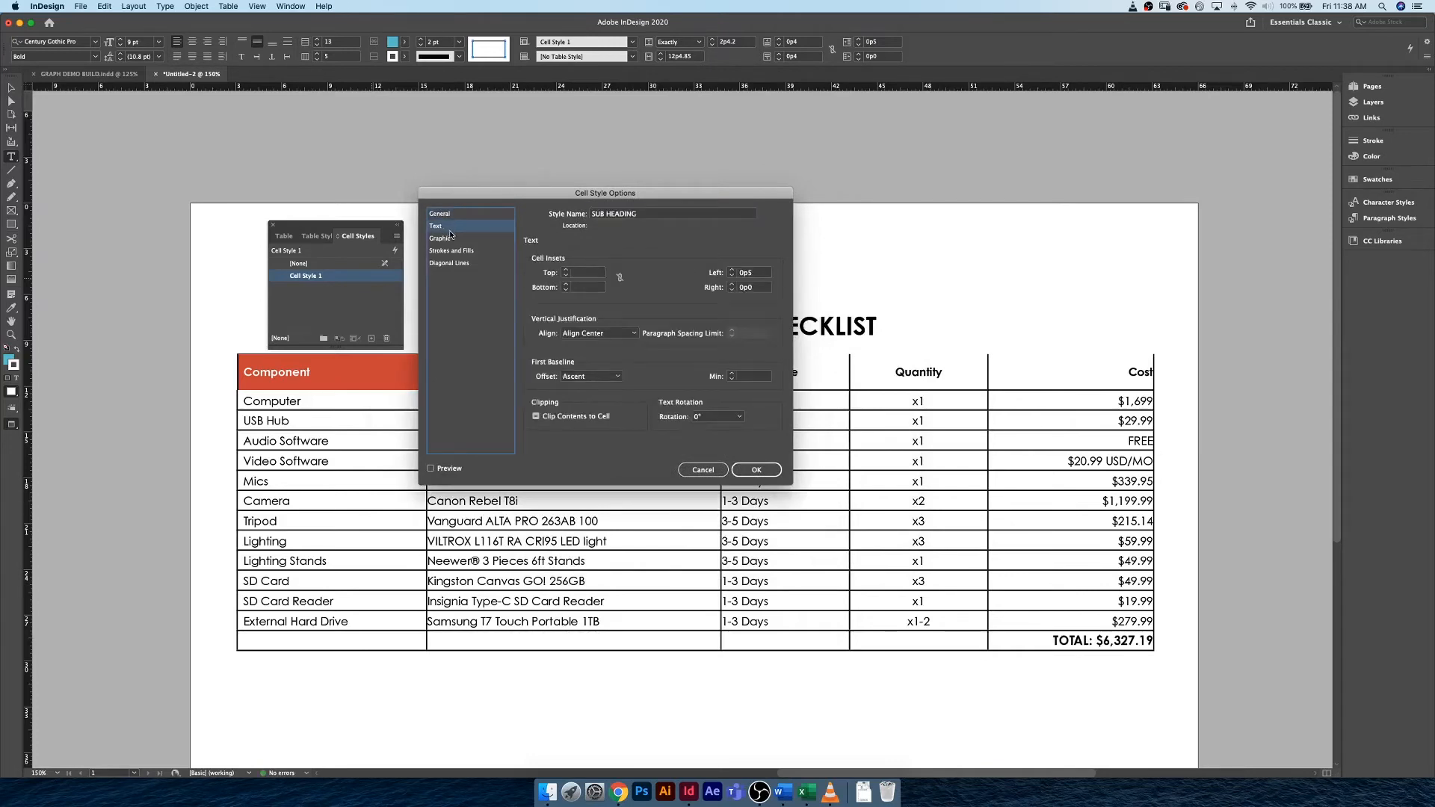
{"action": "left_click", "coordinate": [452, 238]}
{"action": "left_click", "coordinate": [470, 251]}
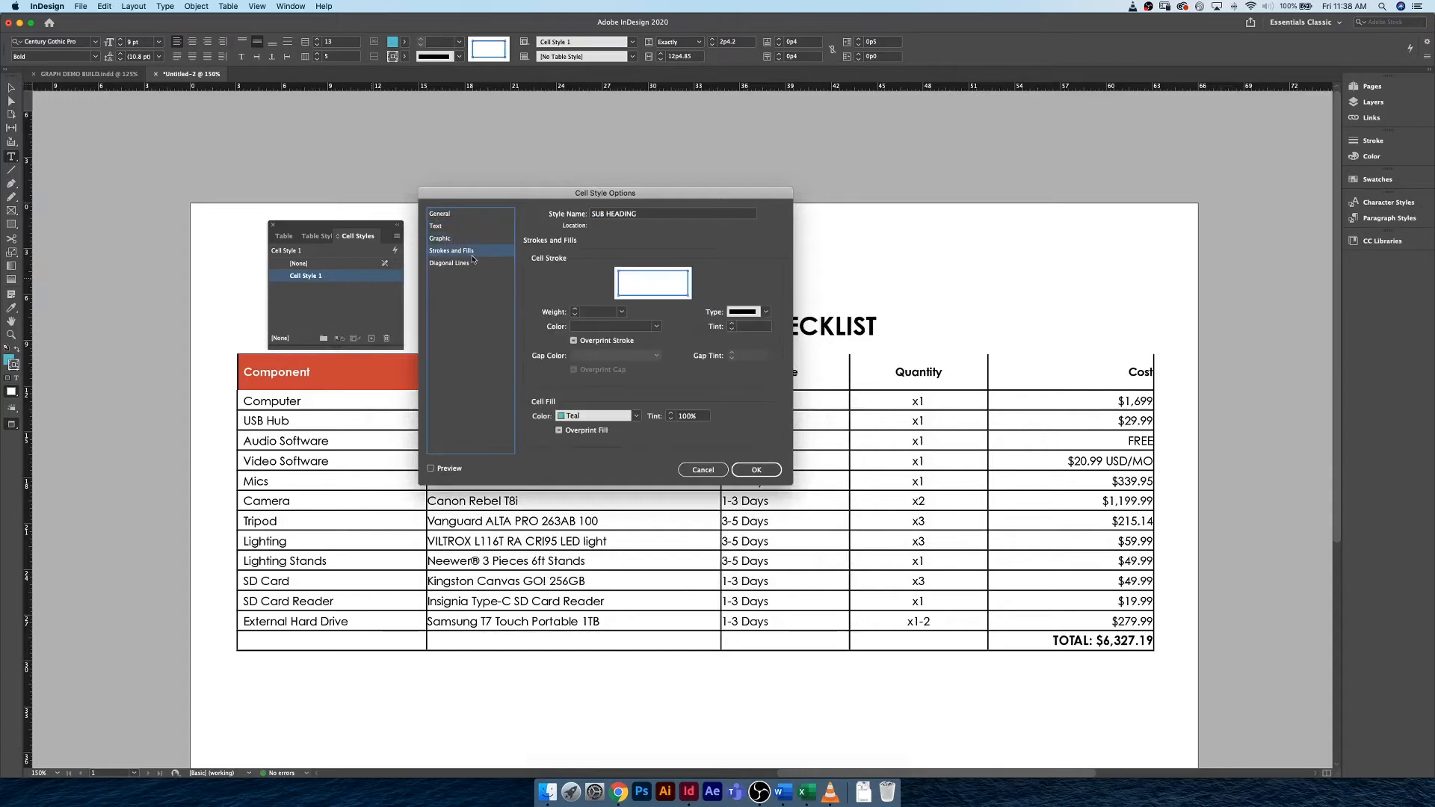
{"action": "left_click", "coordinate": [473, 262]}
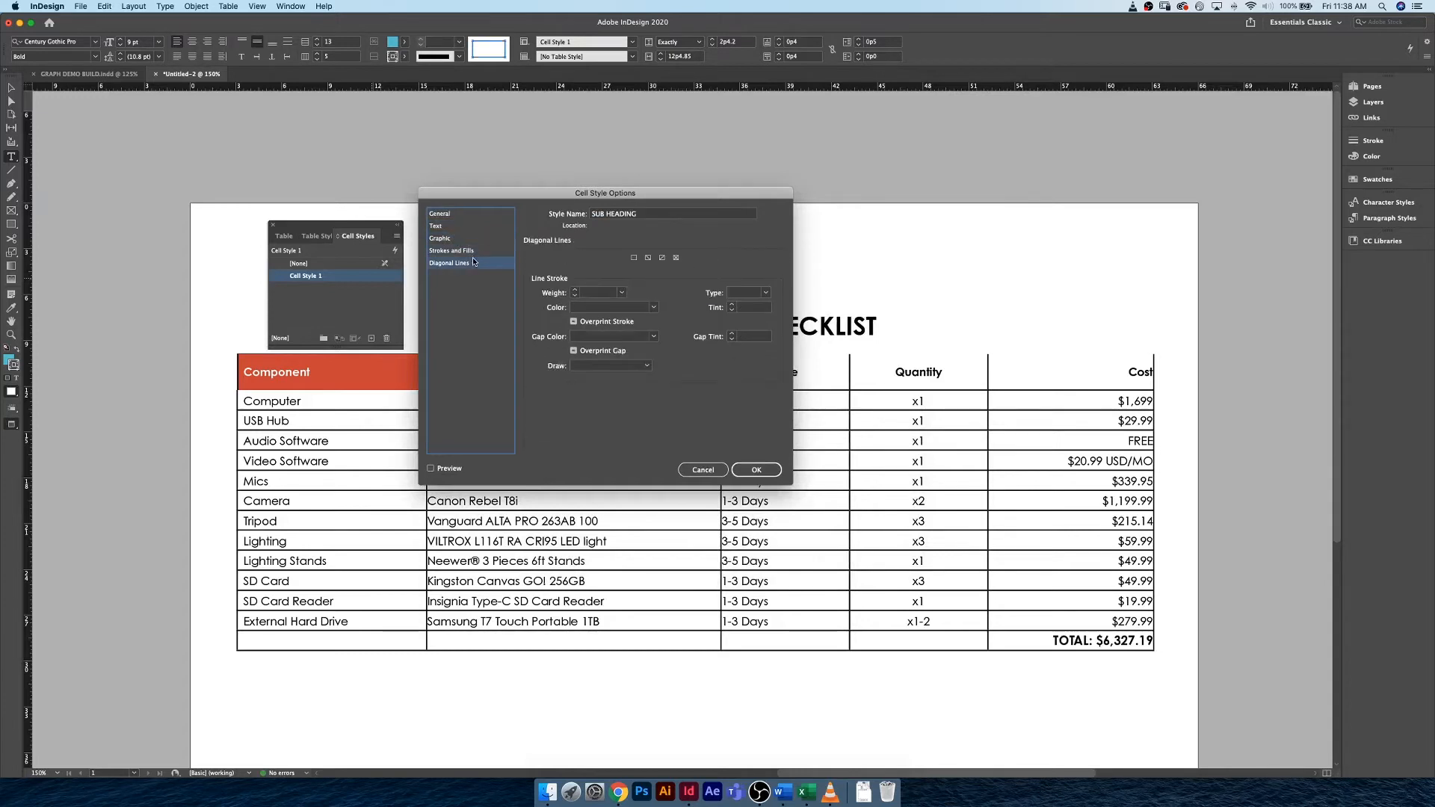
{"action": "left_click", "coordinate": [461, 216]}
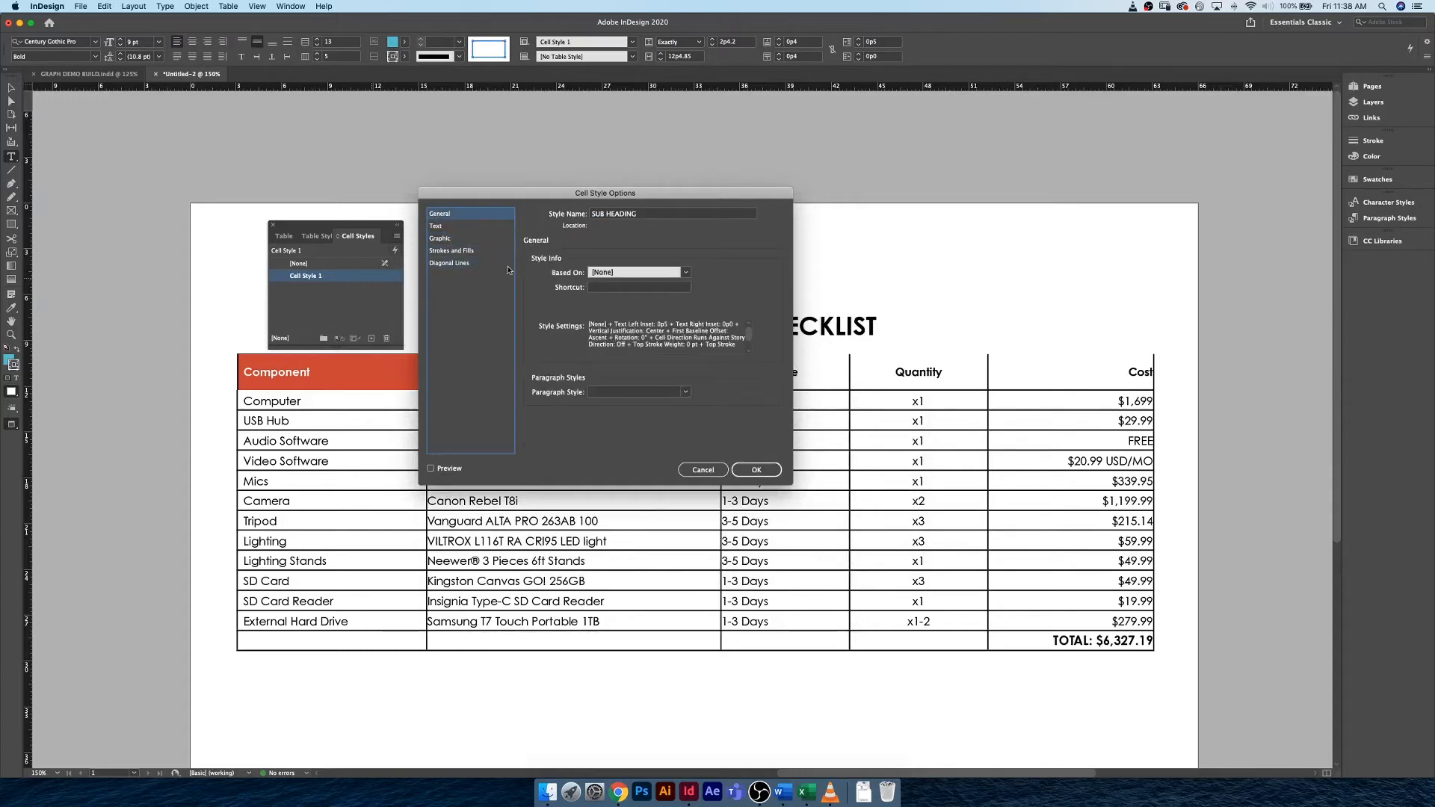
{"action": "left_click", "coordinate": [468, 226]}
{"action": "left_click", "coordinate": [472, 218]}
{"action": "left_click", "coordinate": [686, 392]}
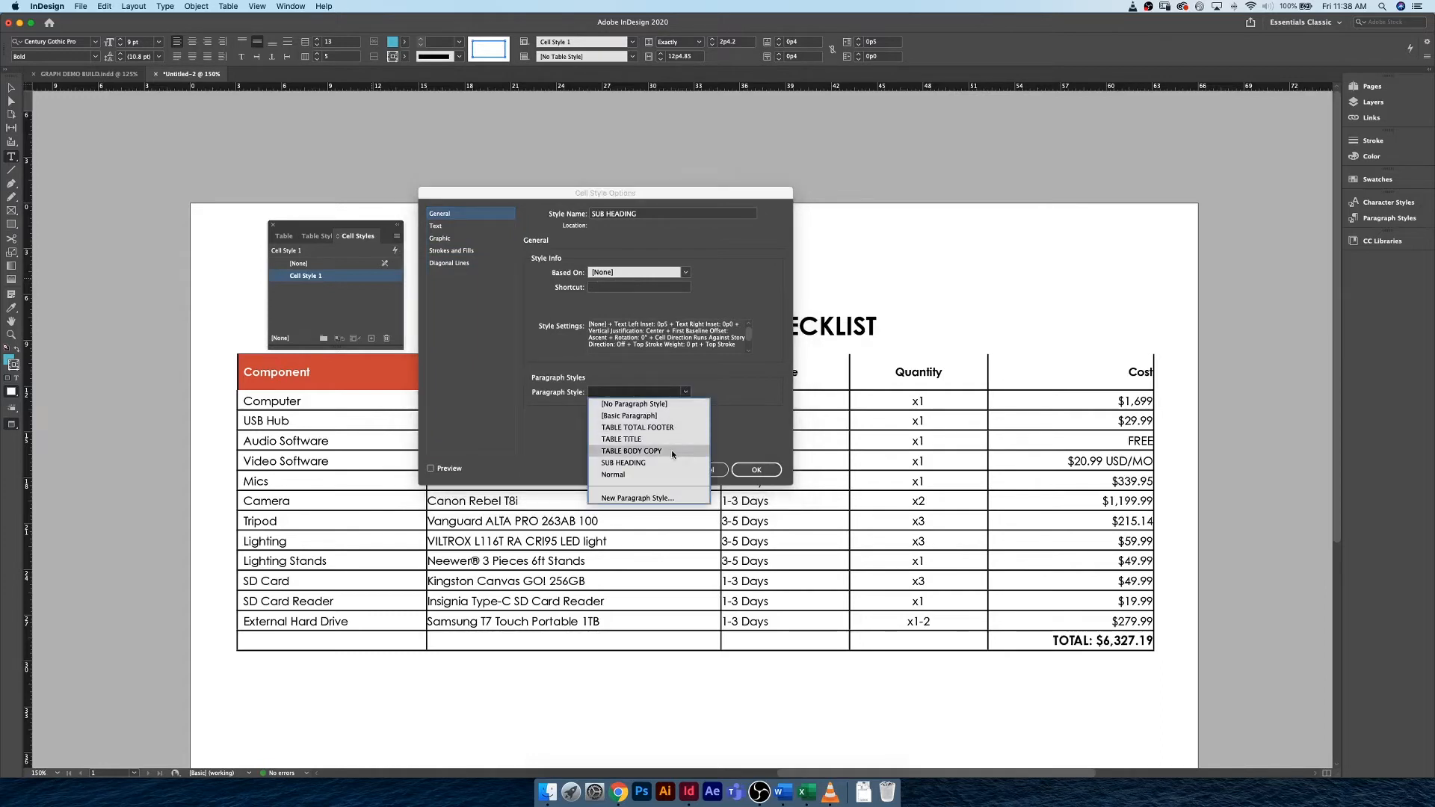
{"action": "left_click", "coordinate": [624, 464]}
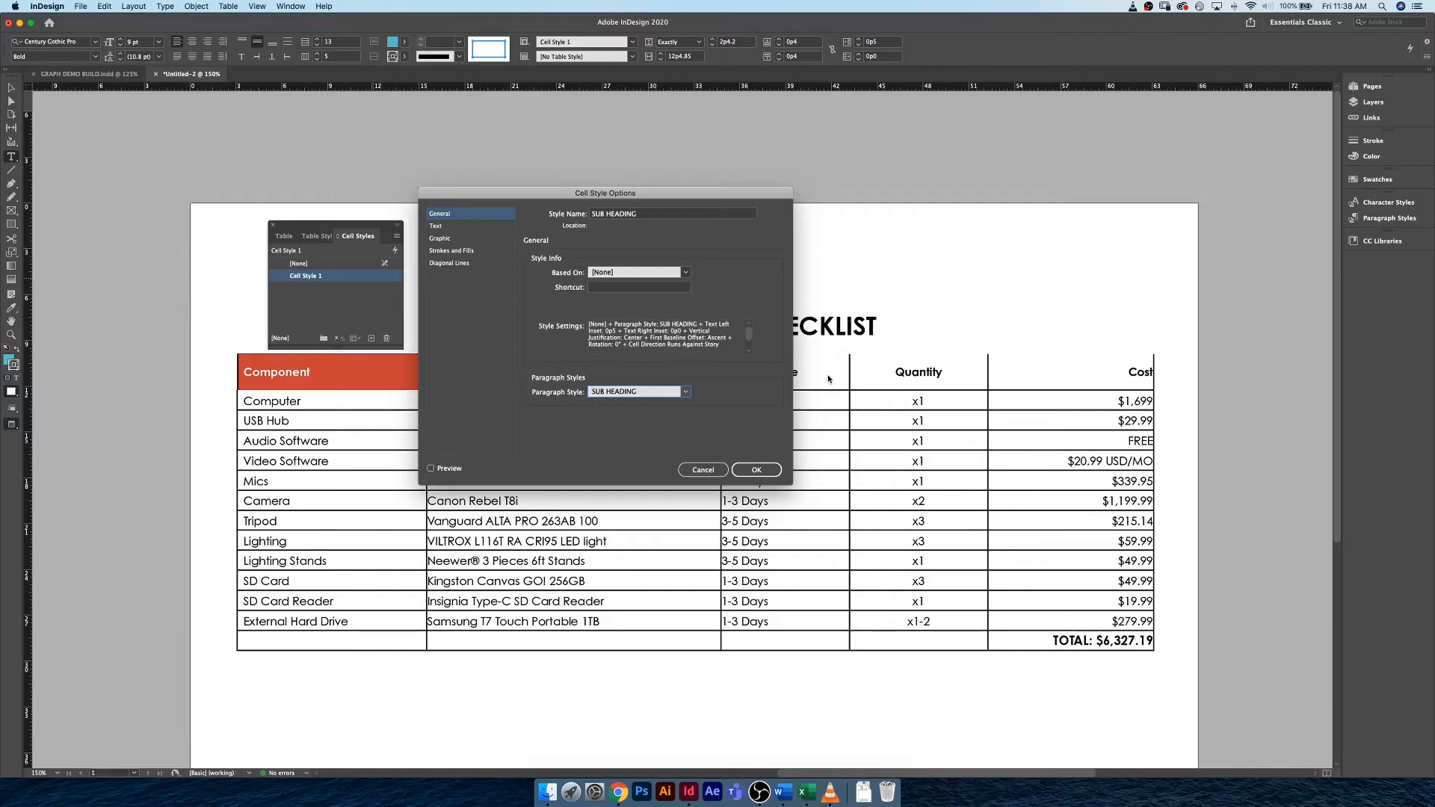
Check the cell style's text, graphic, stroke, fill and diagonal line settings, and save the style.
{"action": "left_click", "coordinate": [448, 228]}
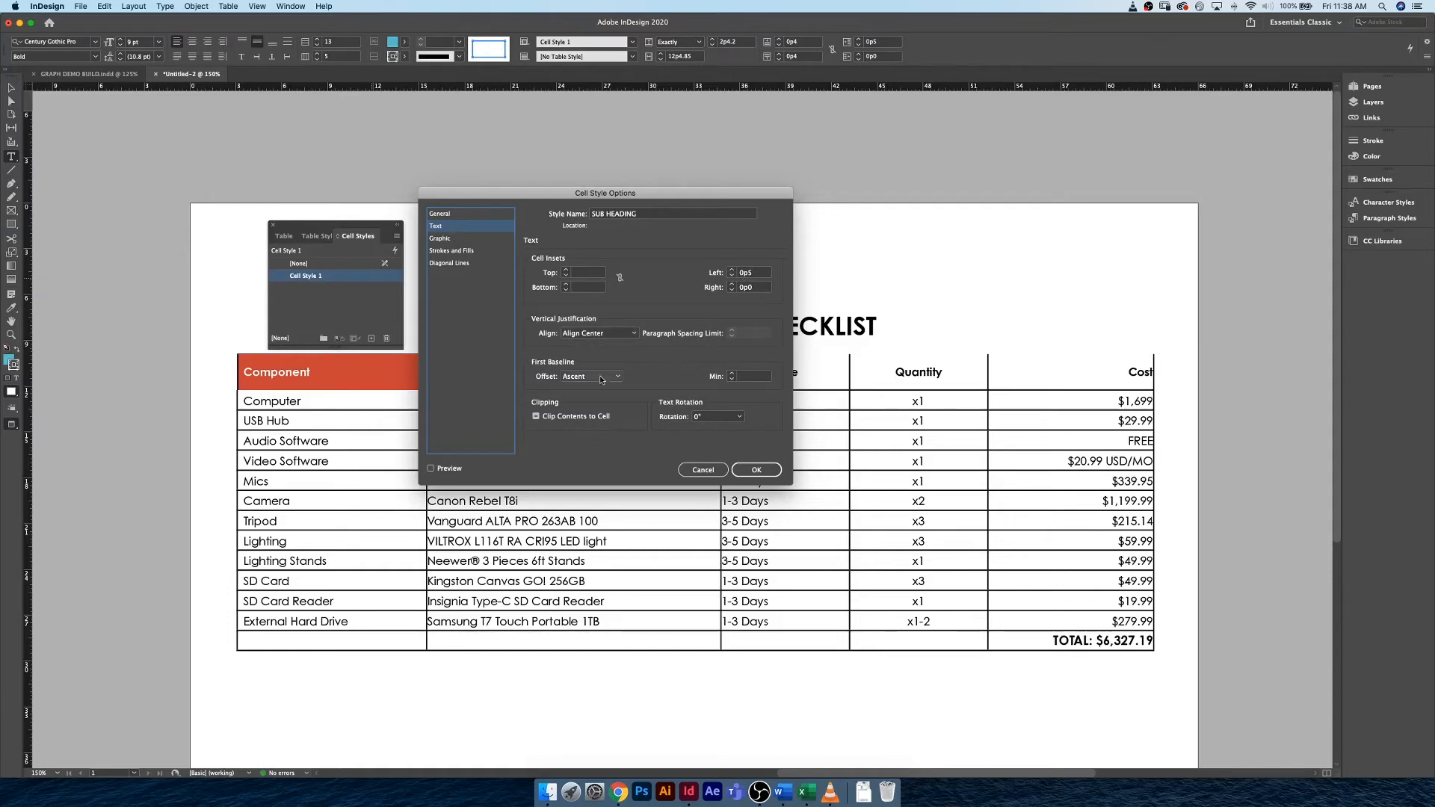
{"action": "left_click", "coordinate": [457, 239]}
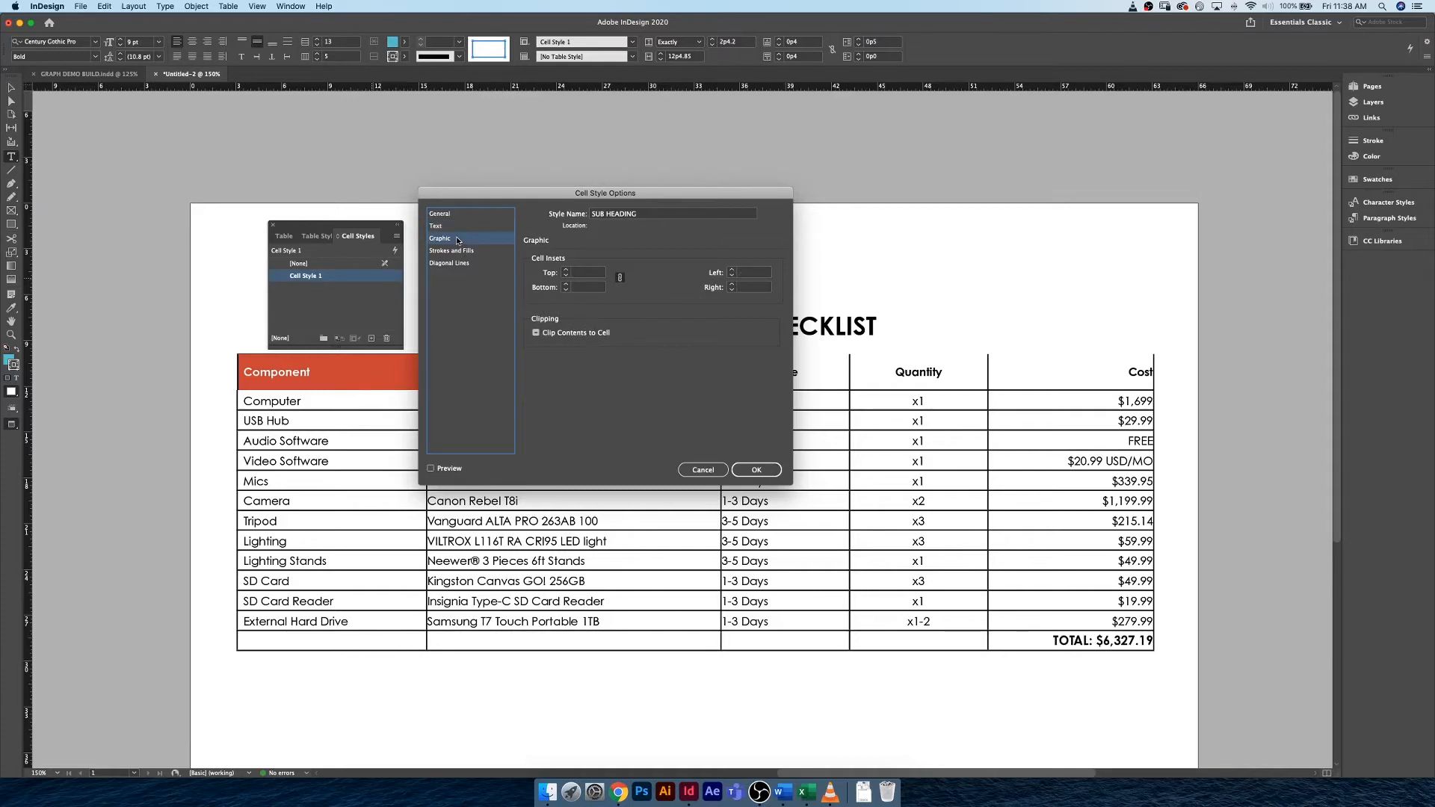
{"action": "left_click", "coordinate": [472, 251]}
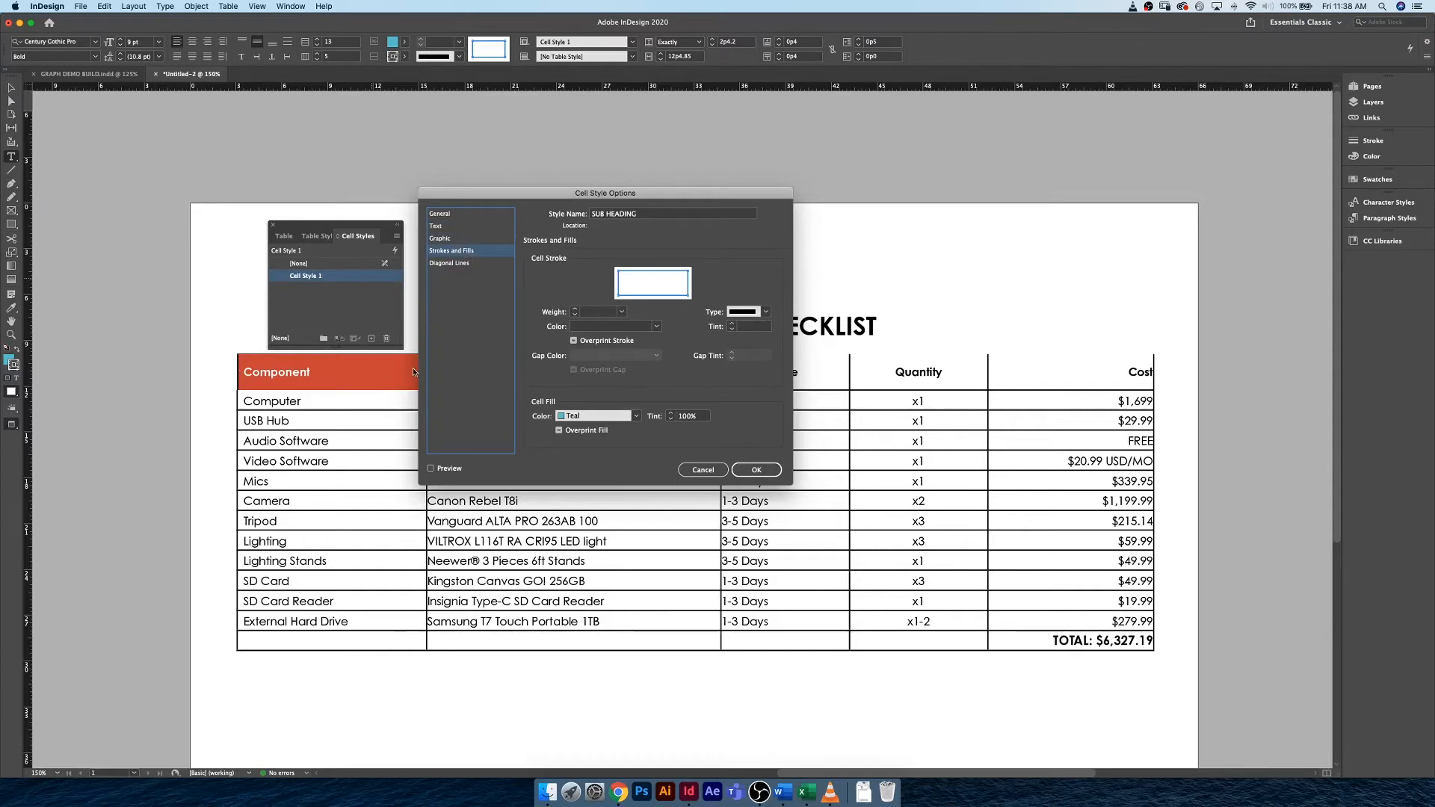
{"action": "left_click", "coordinate": [647, 295]}
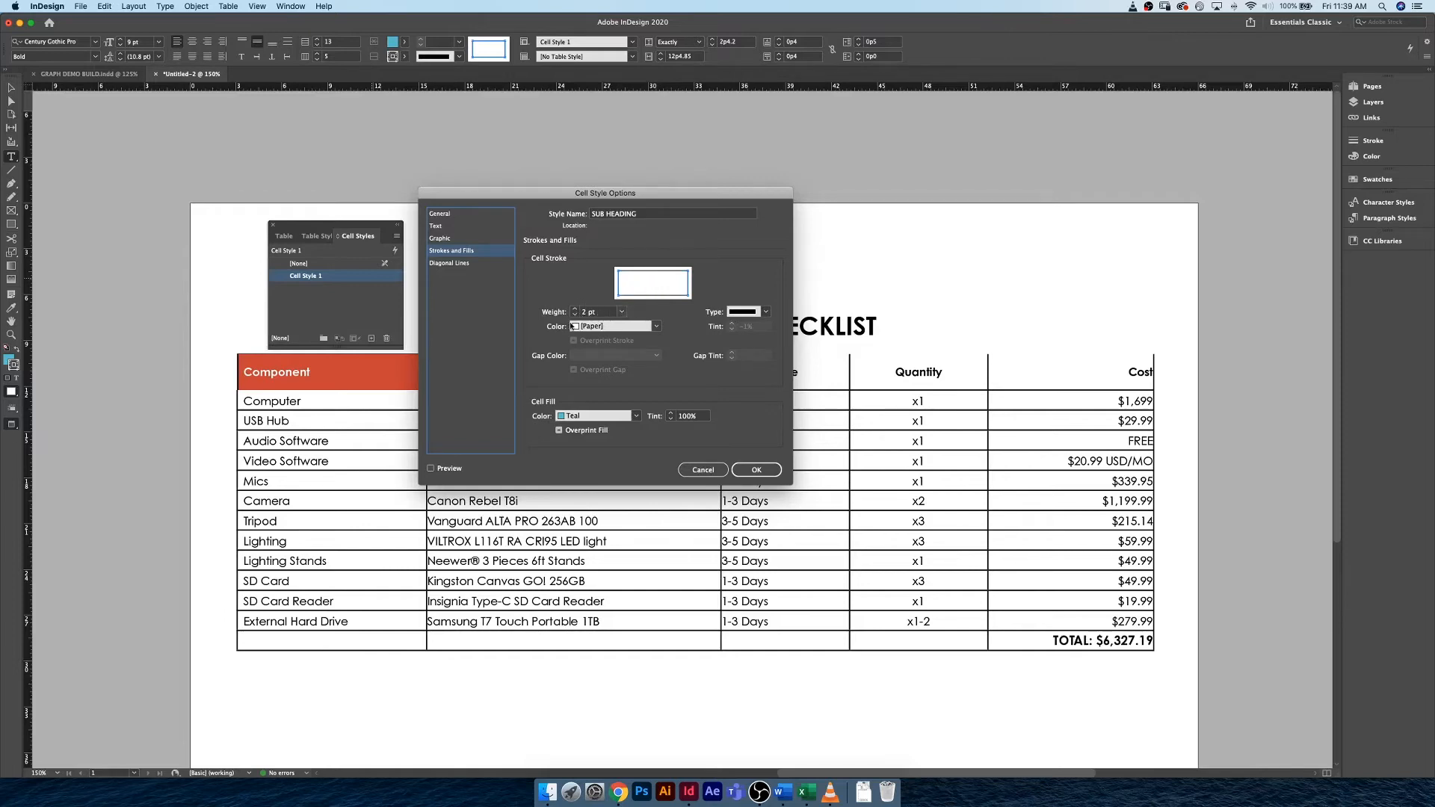
{"action": "left_click", "coordinate": [462, 264]}
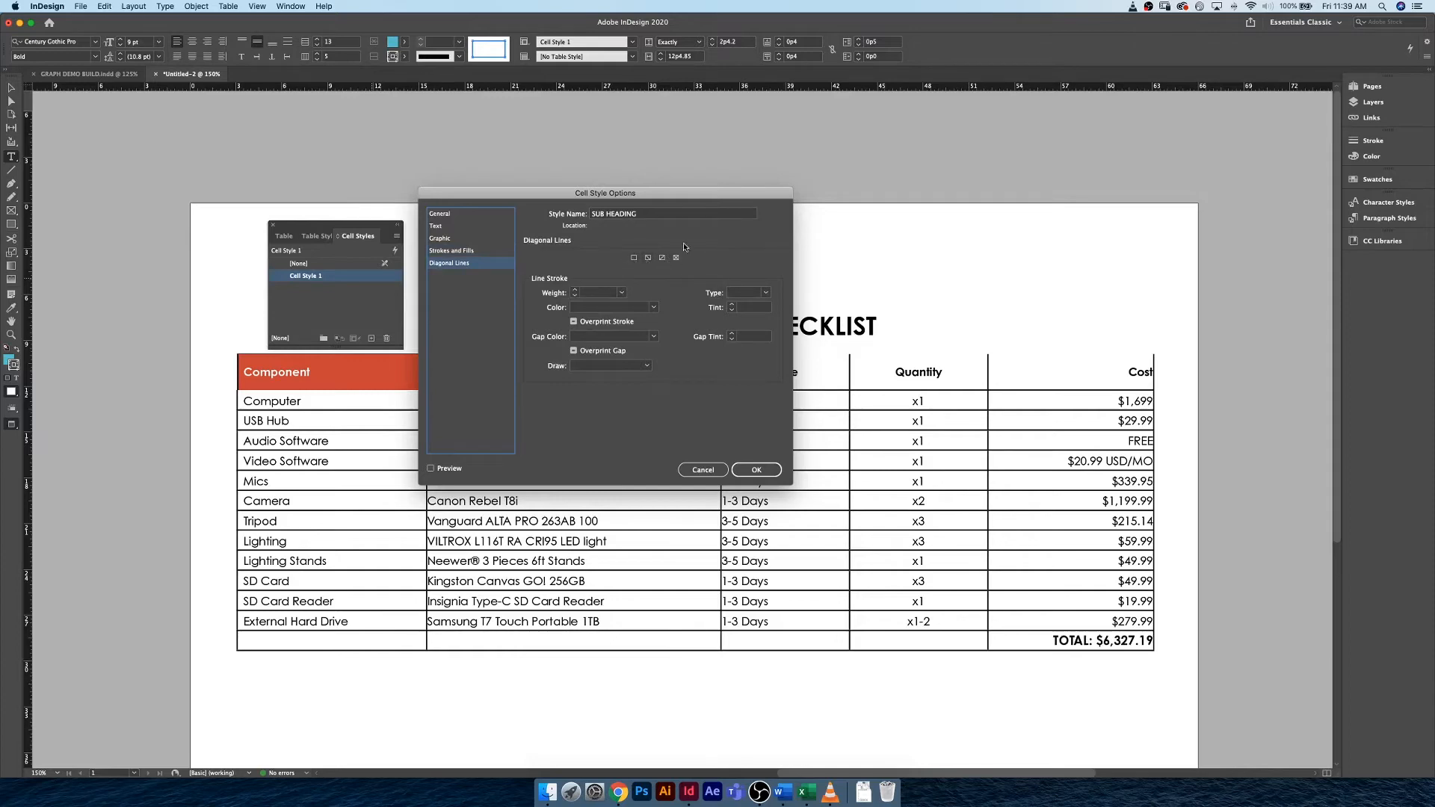
{"action": "mouse_move", "coordinate": [689, 194]}
{"action": "left_mouse_down"}
{"action": "mouse_move", "coordinate": [771, 557]}
{"action": "mouse_move", "coordinate": [667, 186]}
{"action": "left_mouse_up"}
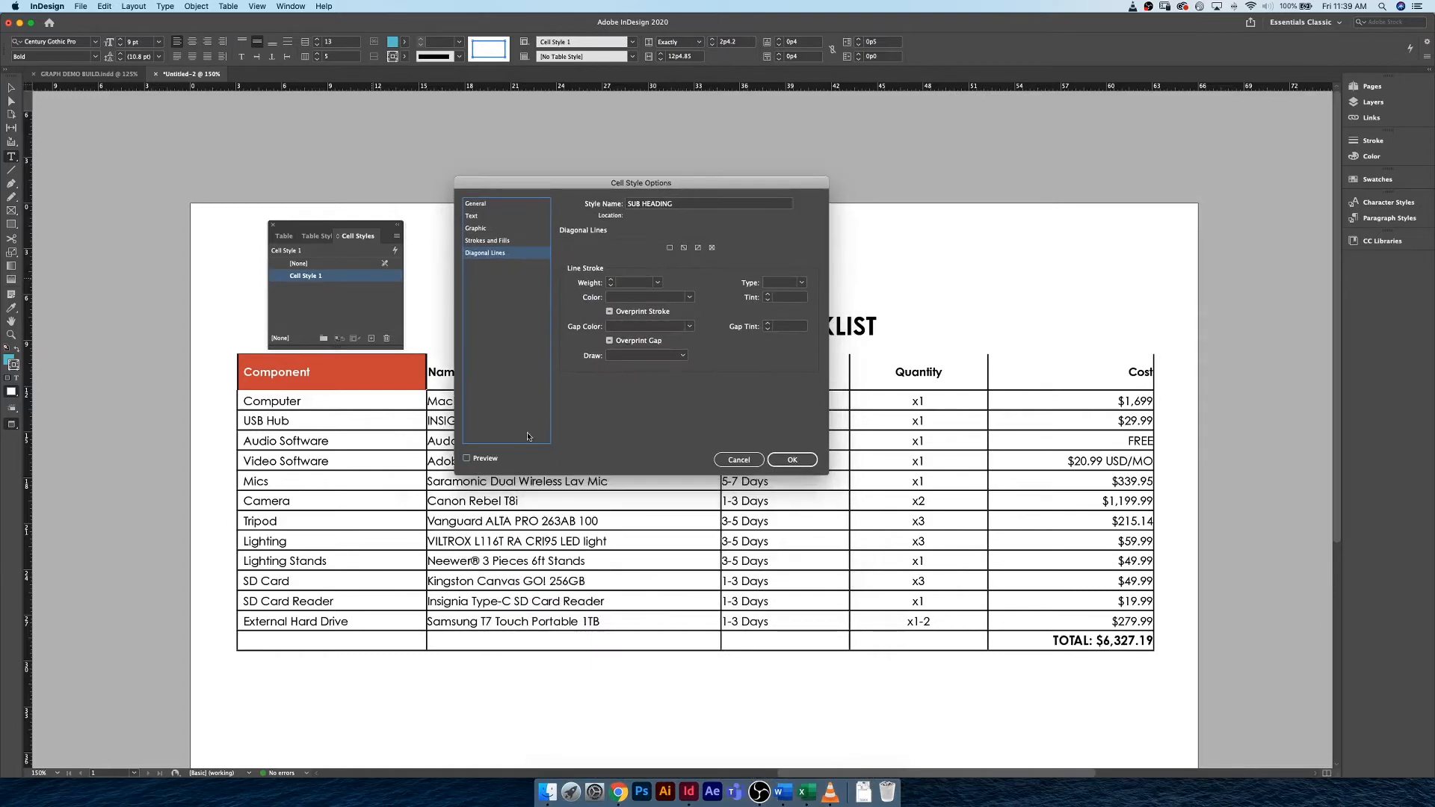
{"action": "left_click", "coordinate": [791, 459]}
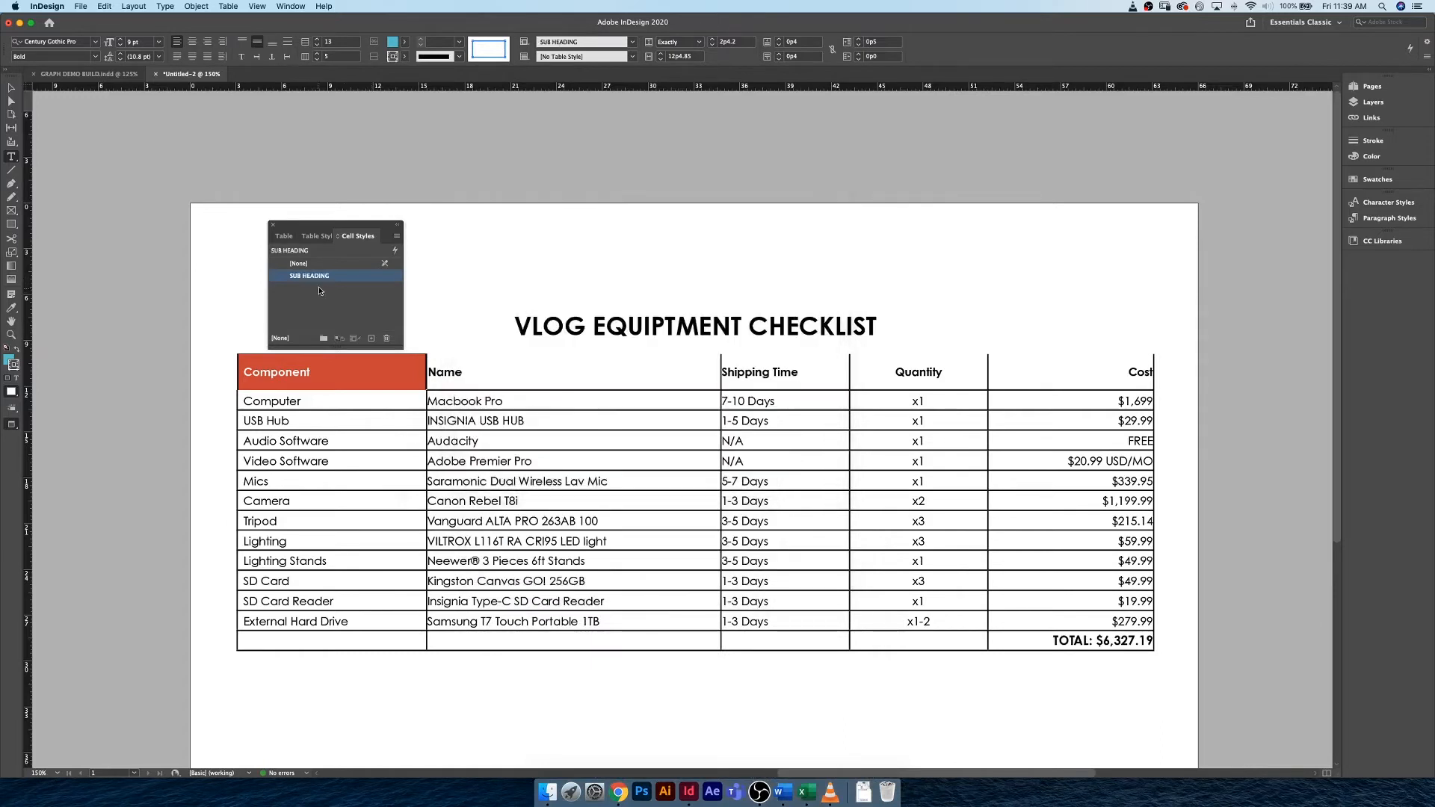
Apply the SUB HEADING cell style to the entire header row of the table.
{"action": "left_click", "coordinate": [166, 365]}
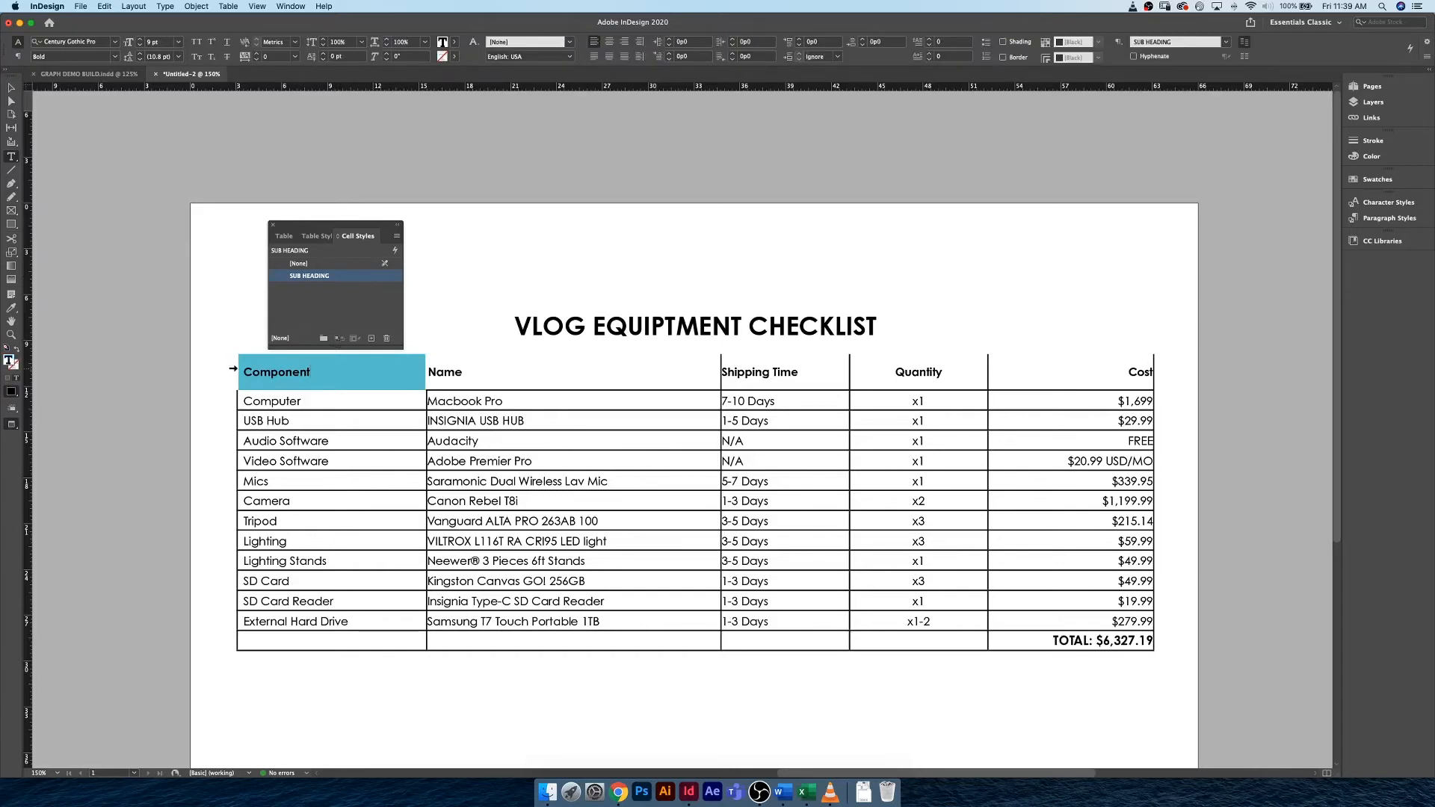
{"action": "left_click", "coordinate": [233, 368]}
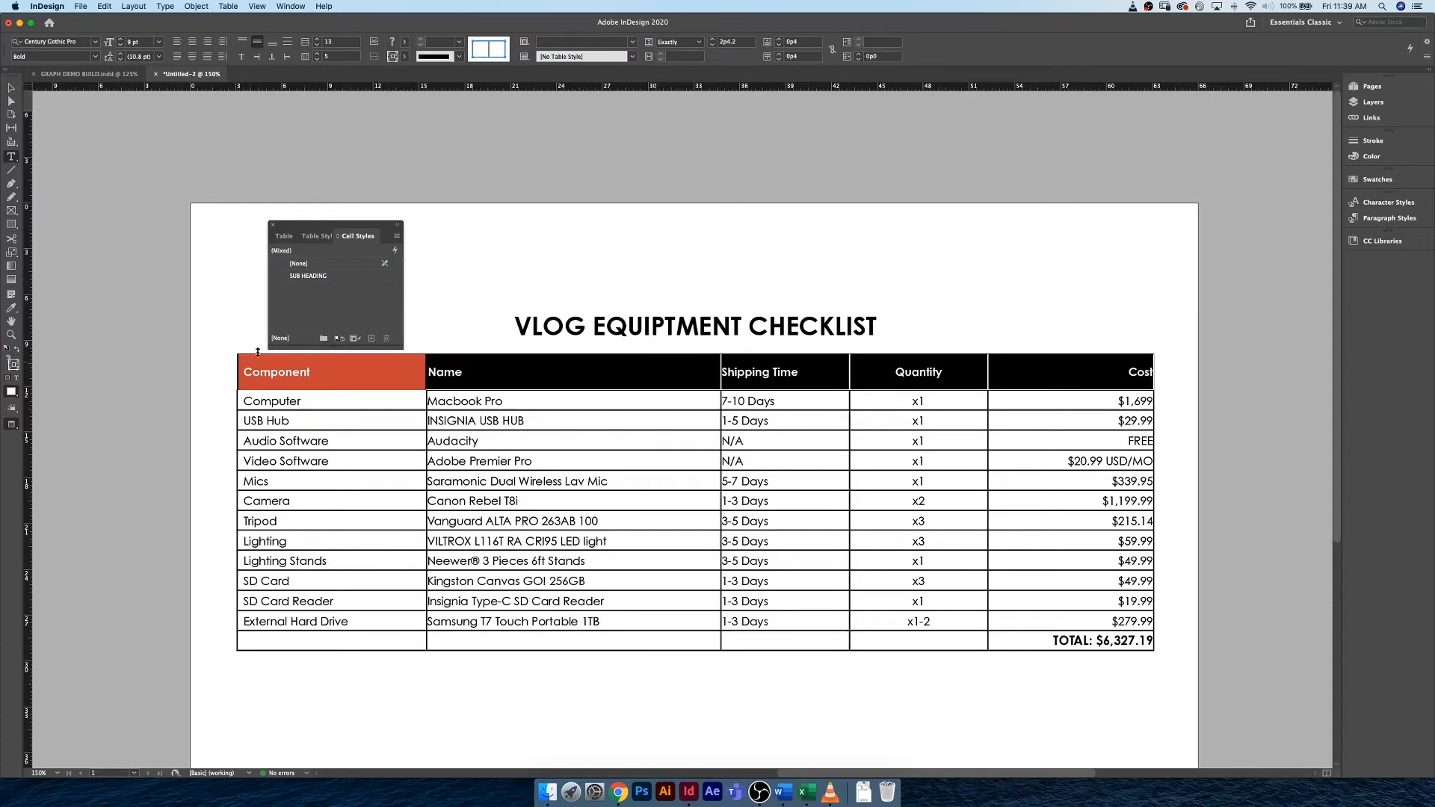
{"action": "left_click", "coordinate": [333, 278]}
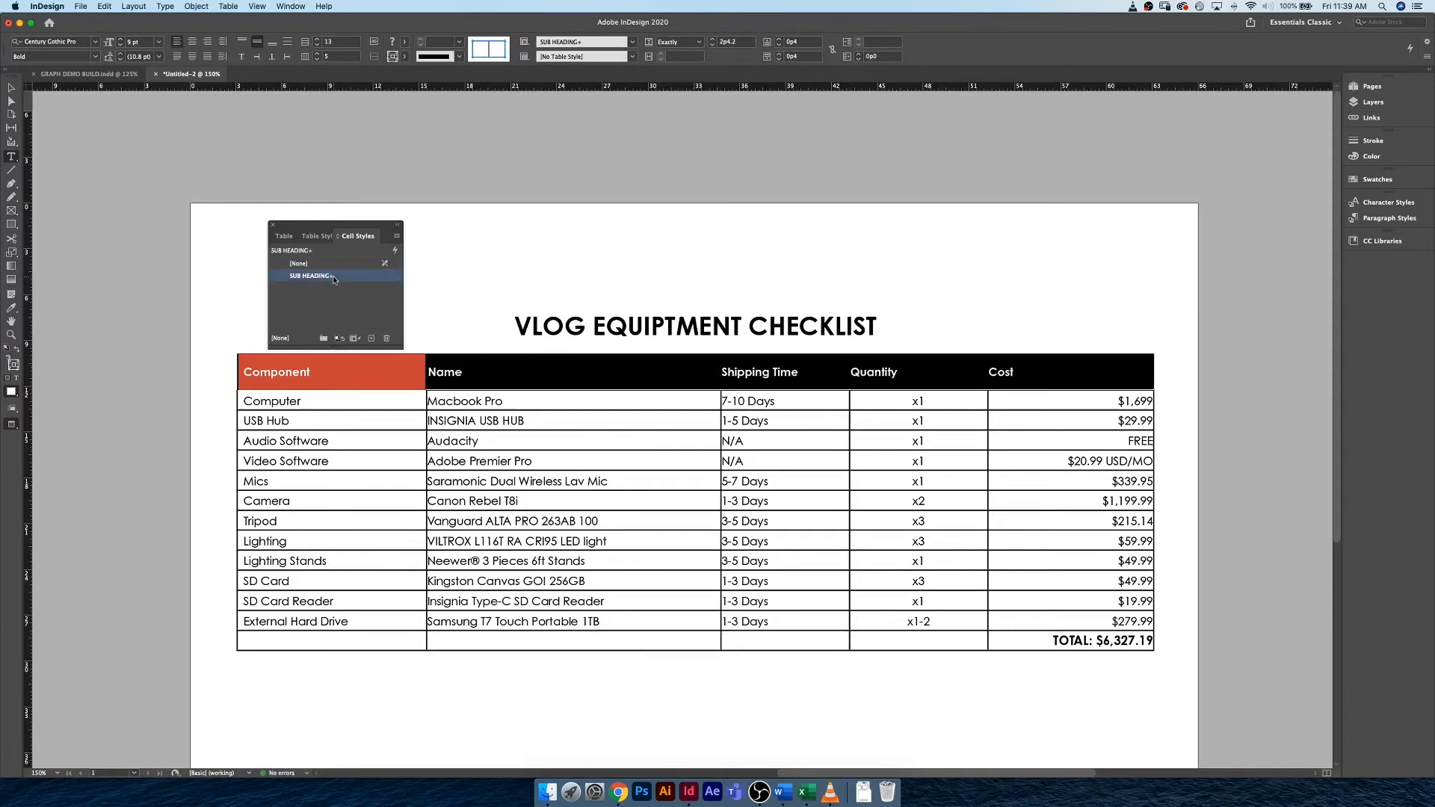
{"action": "left_click", "coordinate": [483, 372]}
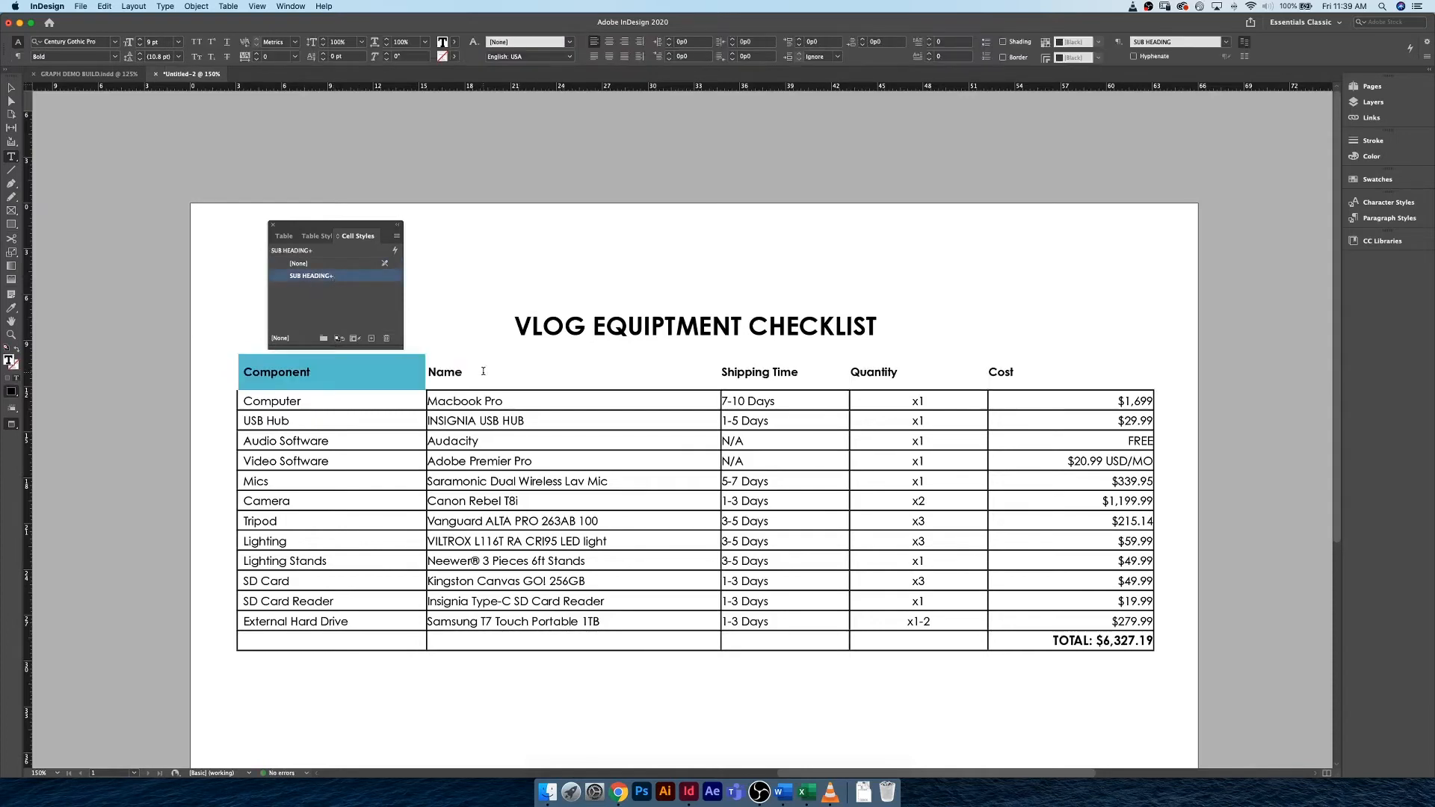
Reapply the SUB HEADING cell style to the header row with its overrides cleared.
{"action": "left_click", "coordinate": [233, 372]}
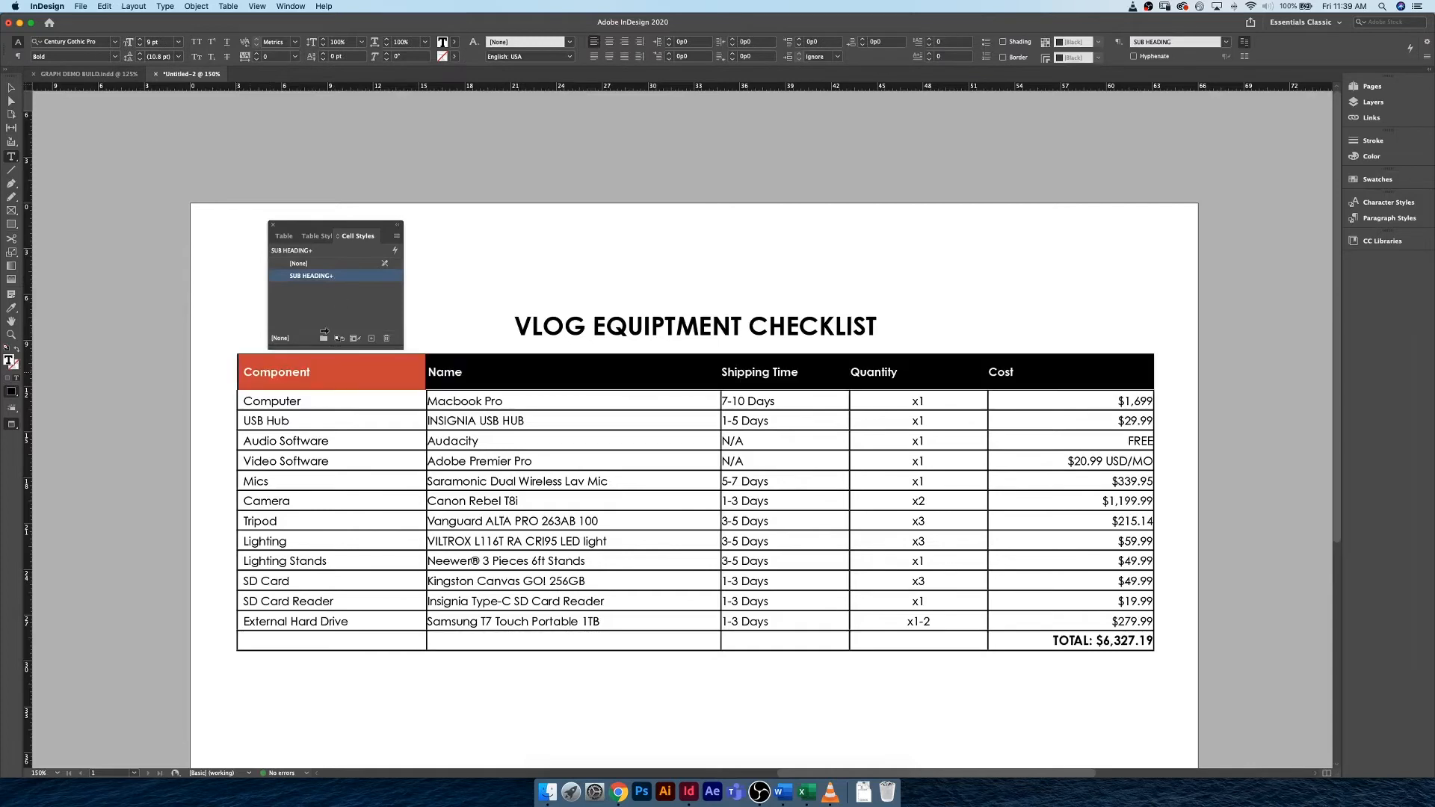
{"action": "right_click", "coordinate": [347, 278]}
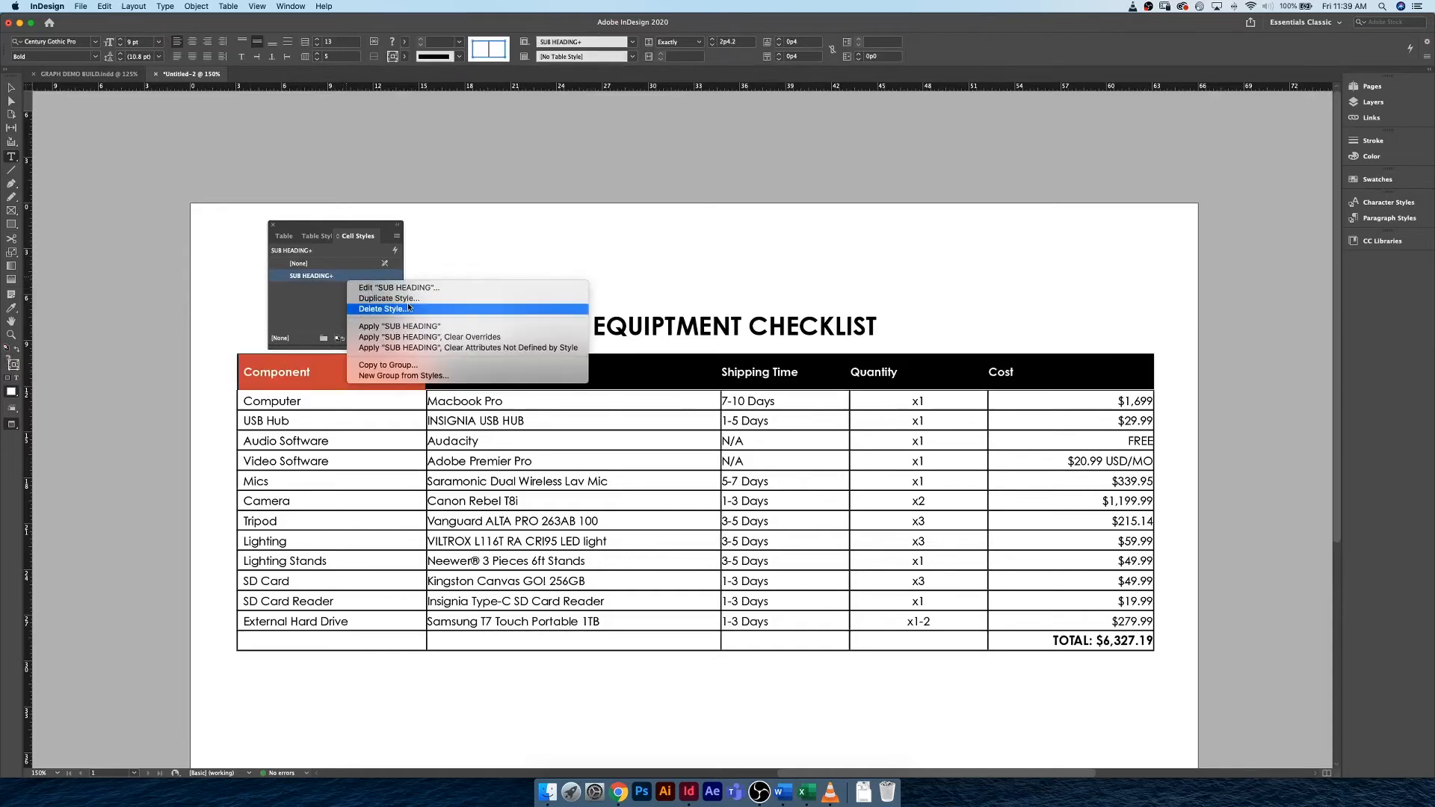
{"action": "left_click", "coordinate": [429, 336]}
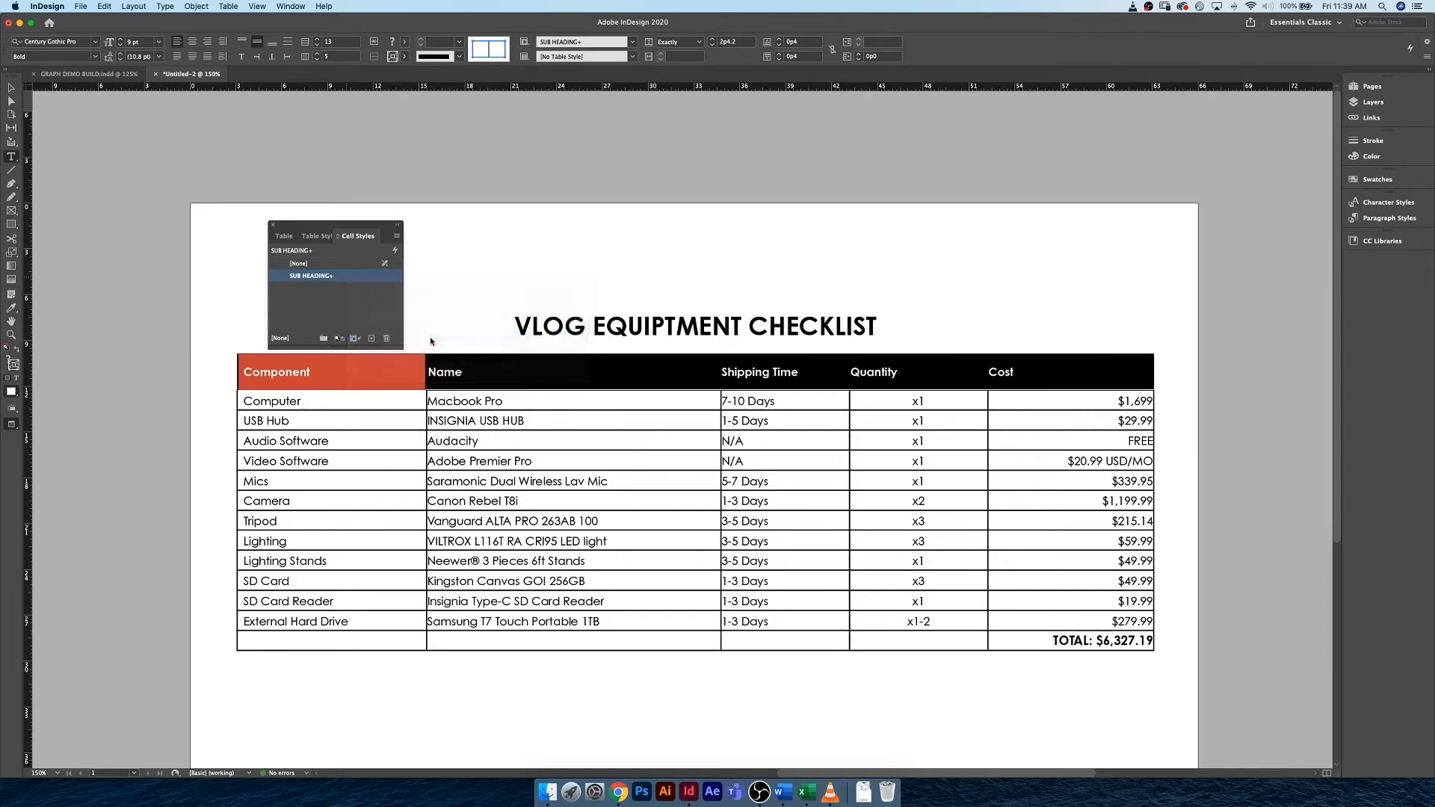
Change the character color of the SUB HEADING paragraph style to [Paper].
{"action": "left_click", "coordinate": [473, 372]}
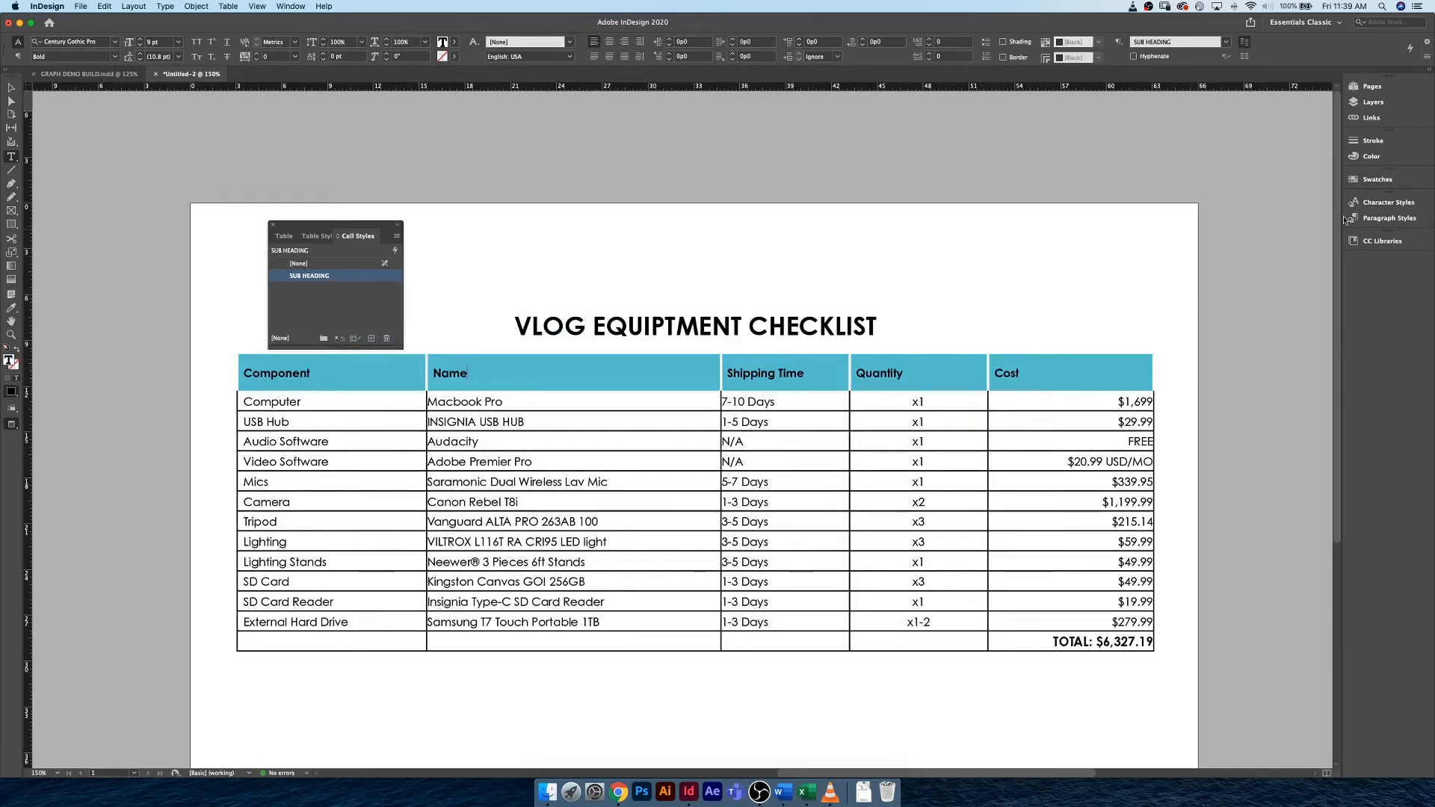
{"action": "left_click", "coordinate": [1385, 217]}
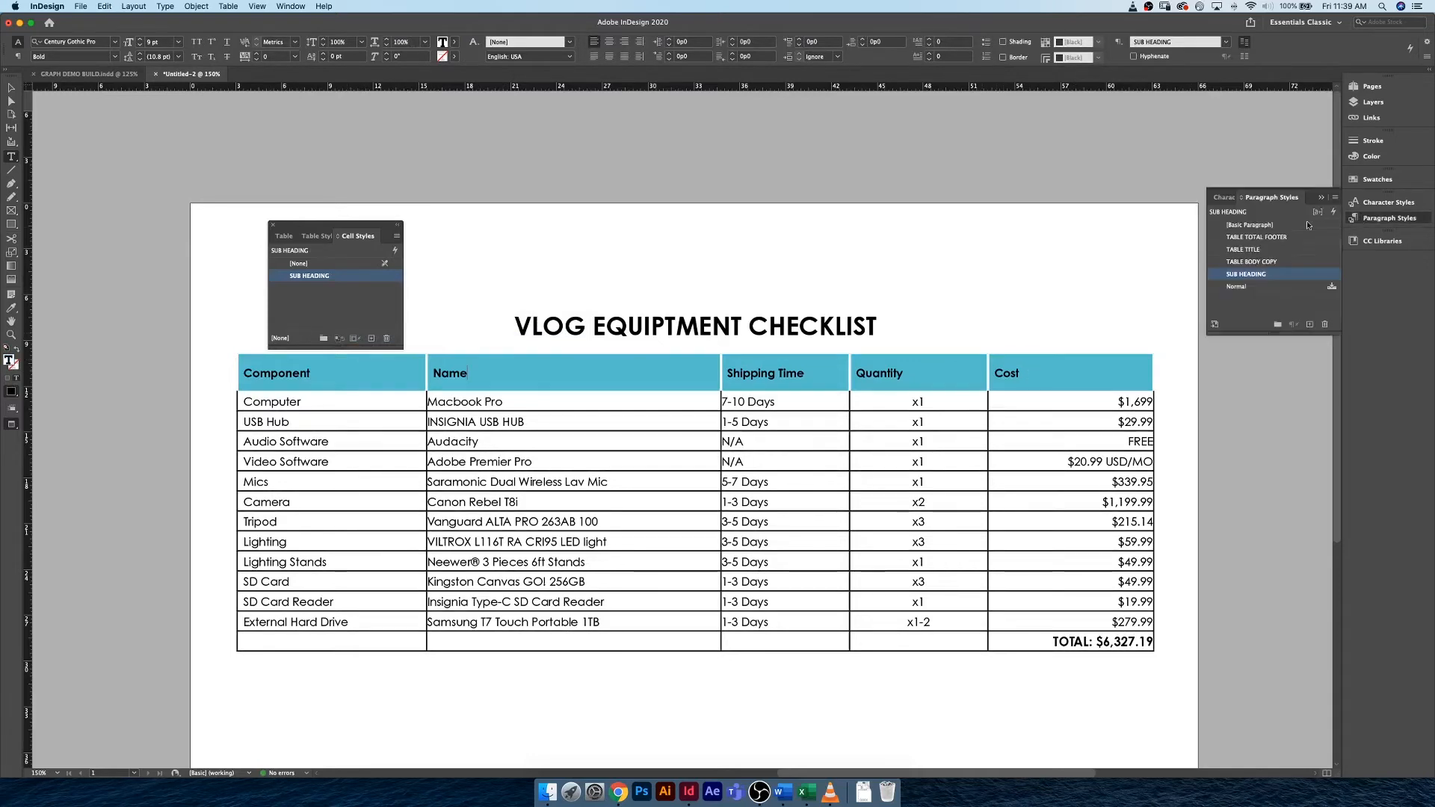
{"action": "double_click", "coordinate": [1298, 276]}
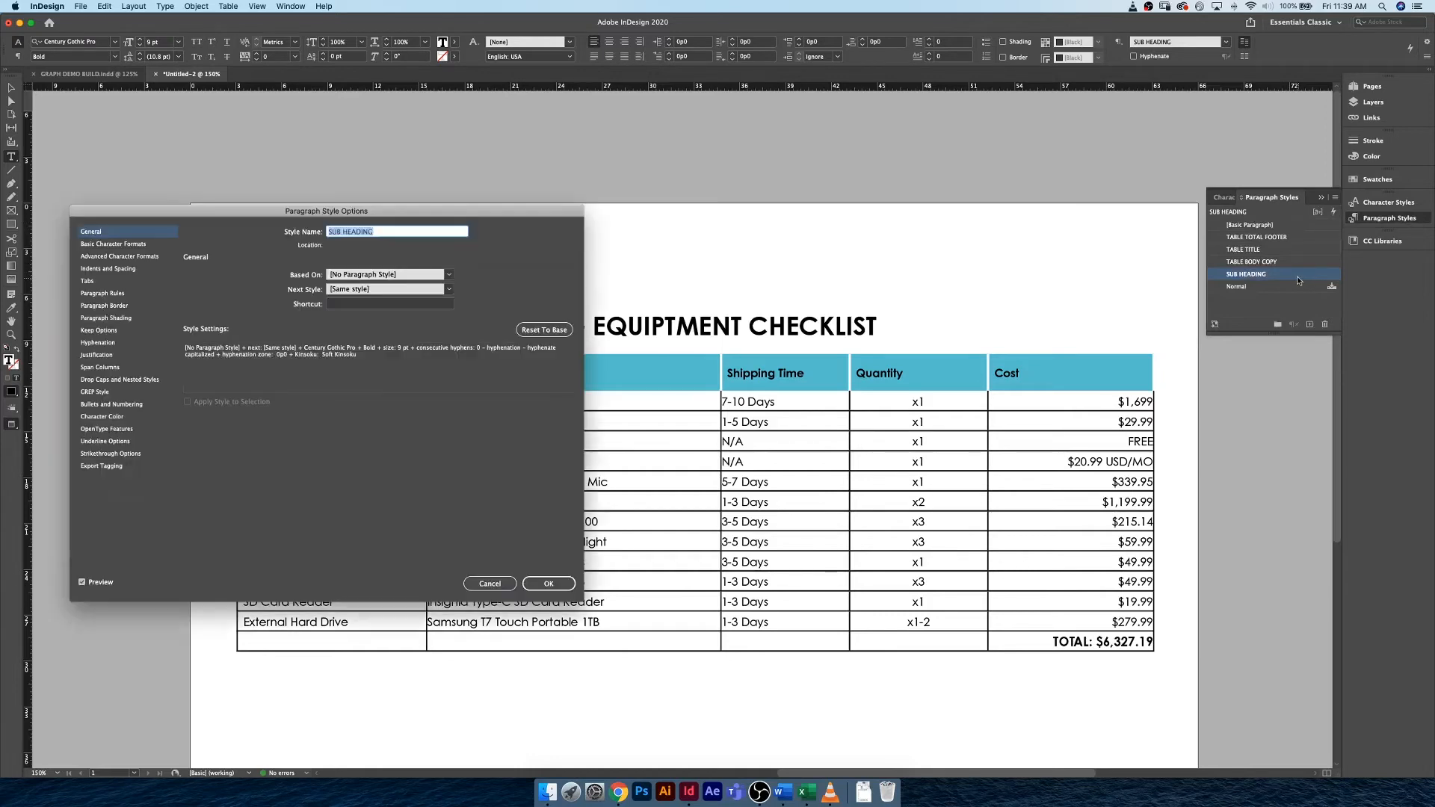
{"action": "left_click", "coordinate": [112, 417]}
{"action": "left_click", "coordinate": [299, 295]}
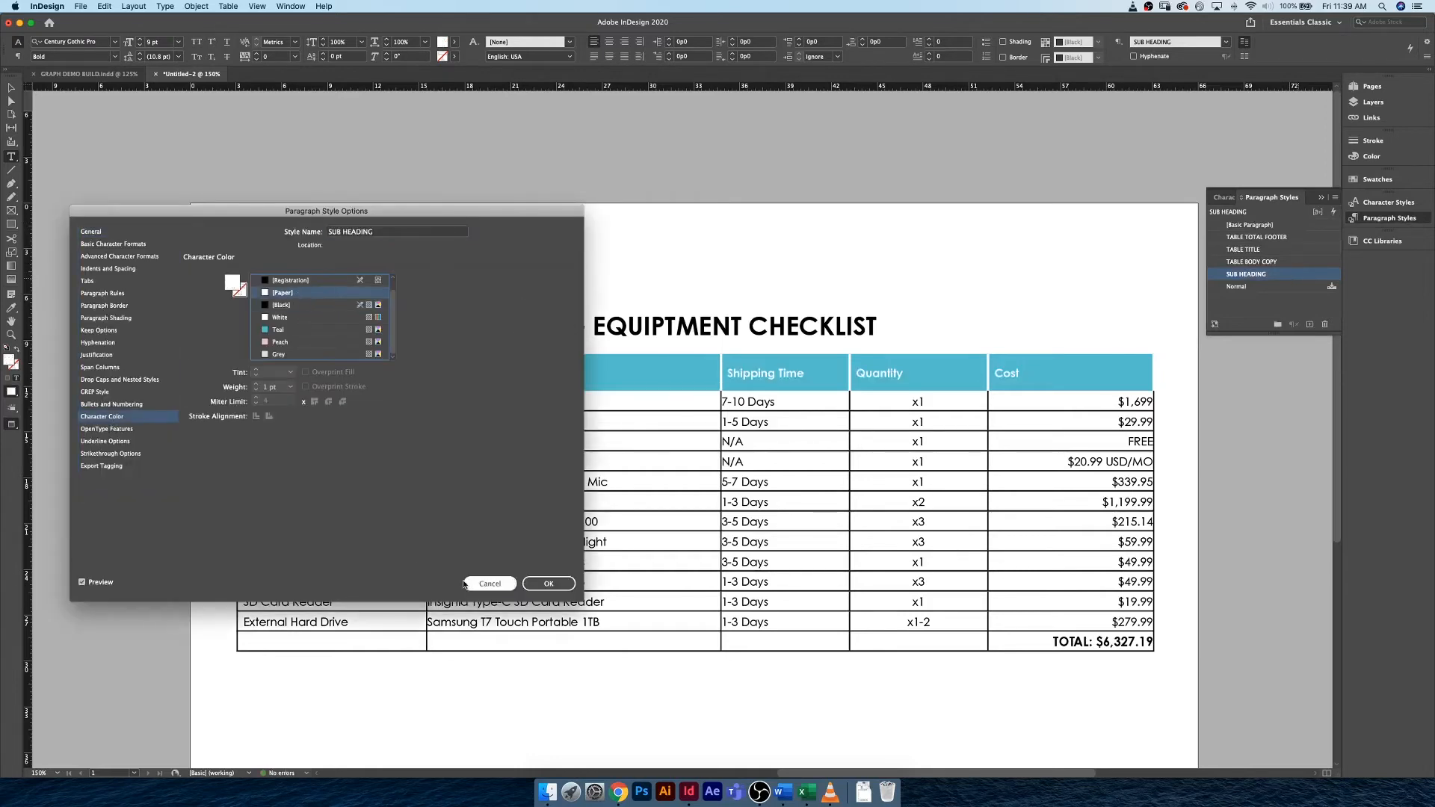
{"action": "left_click", "coordinate": [549, 584]}
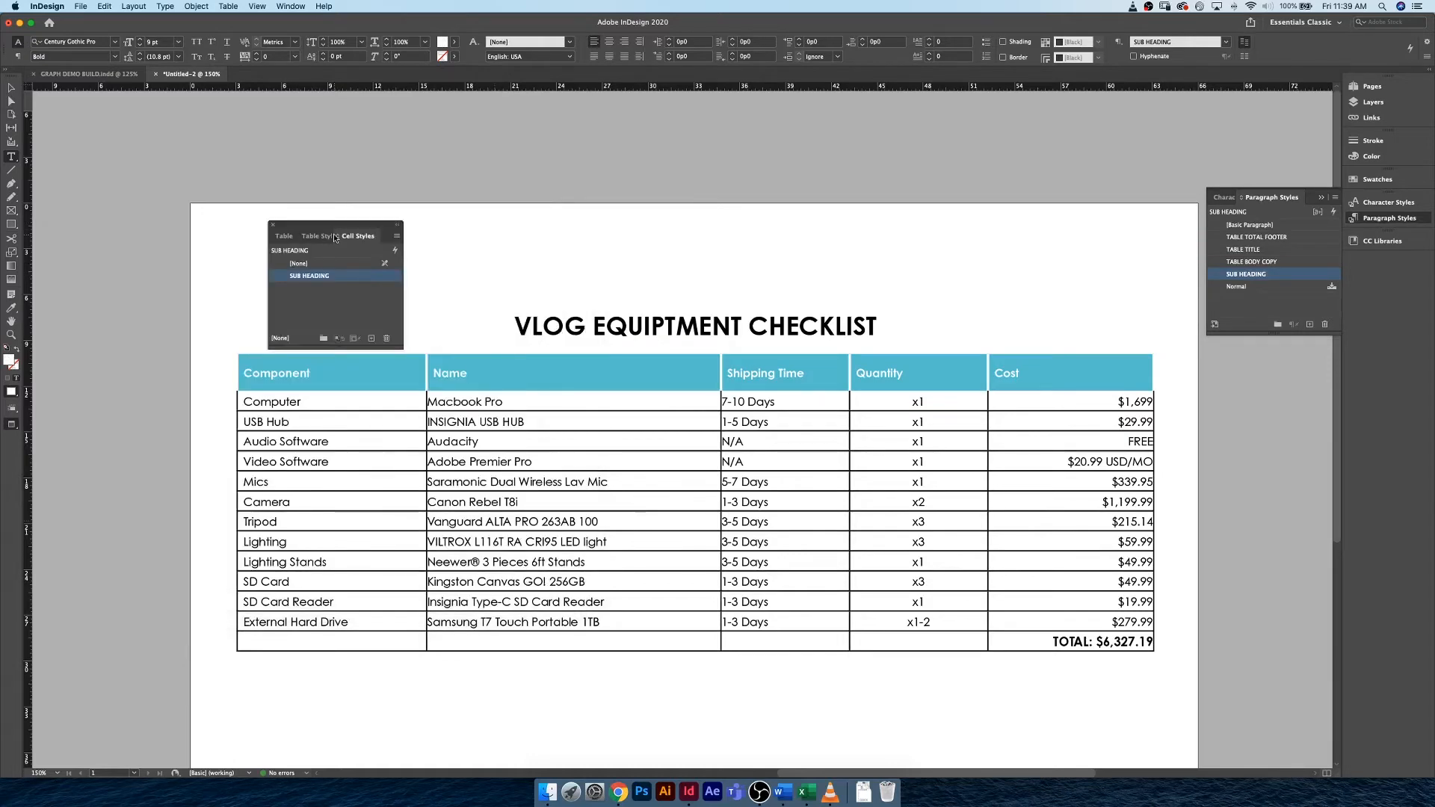
Center the Quantity heading in the table's header row.
{"action": "left_click_drag", "start_coordinate": [328, 222], "coordinate": [296, 219]}
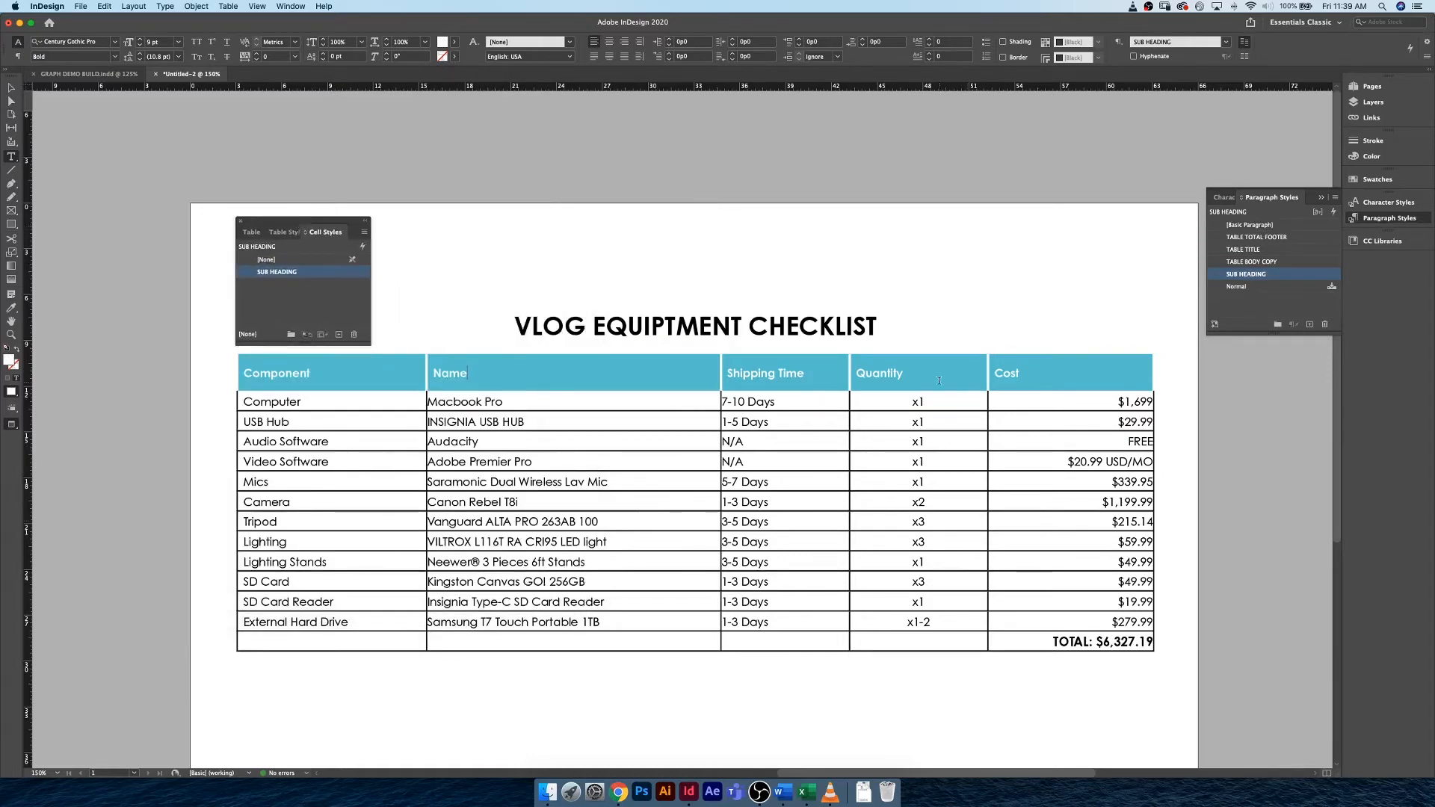
{"action": "double_click", "coordinate": [882, 373]}
{"action": "key", "text": "Escape"}
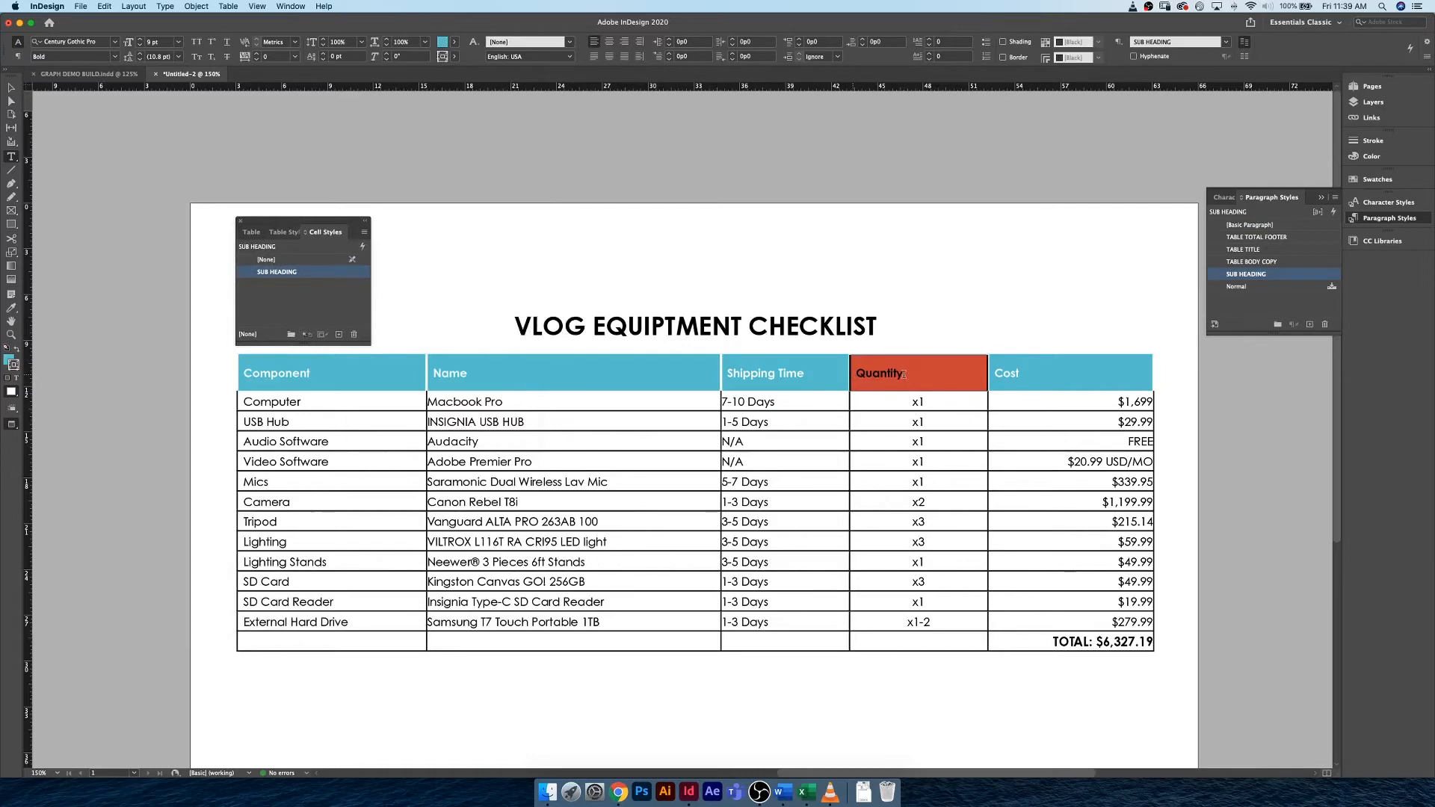
{"action": "double_click", "coordinate": [870, 372]}
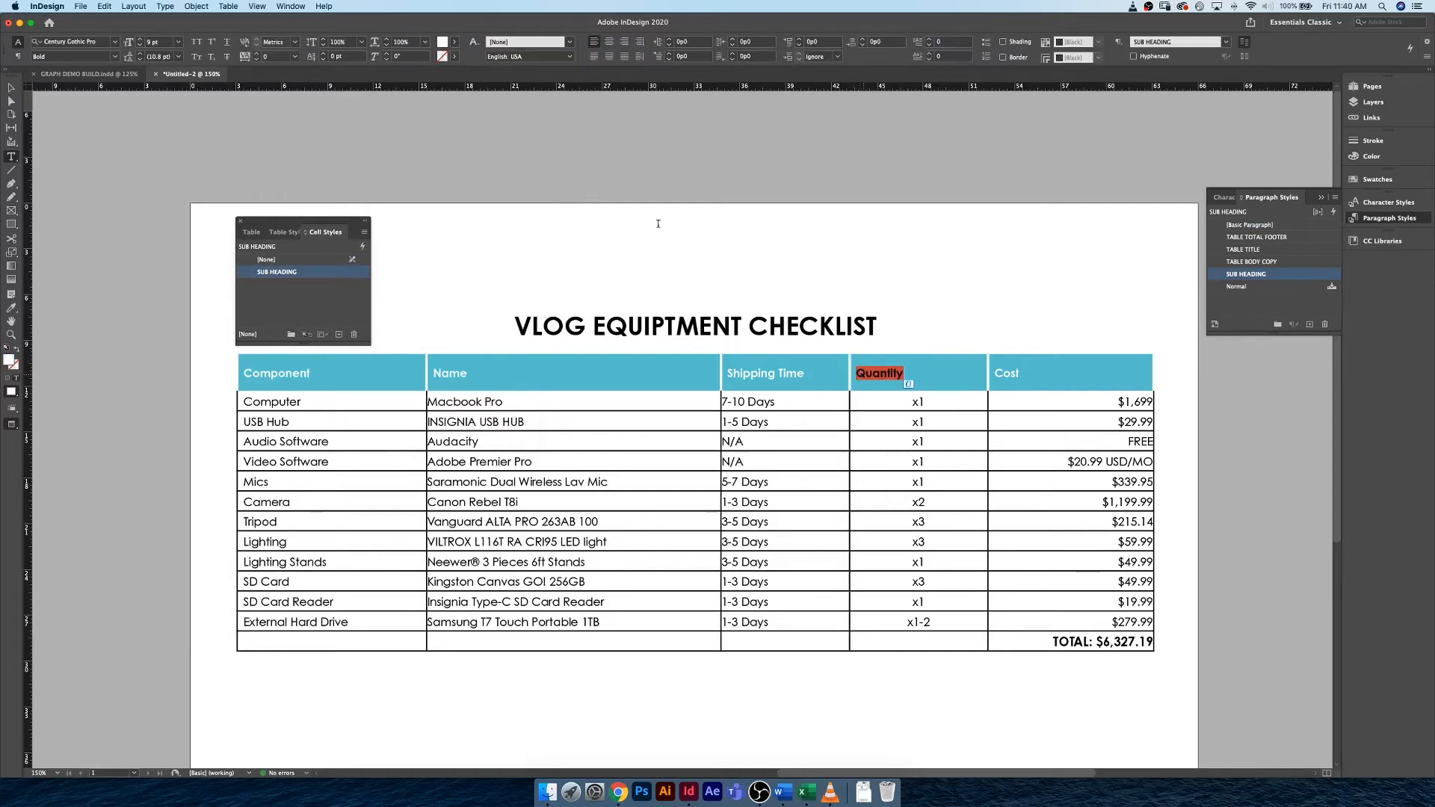
{"action": "left_click", "coordinate": [609, 42]}
Right-align the Cost heading in the table's header row.
{"action": "double_click", "coordinate": [1008, 373]}
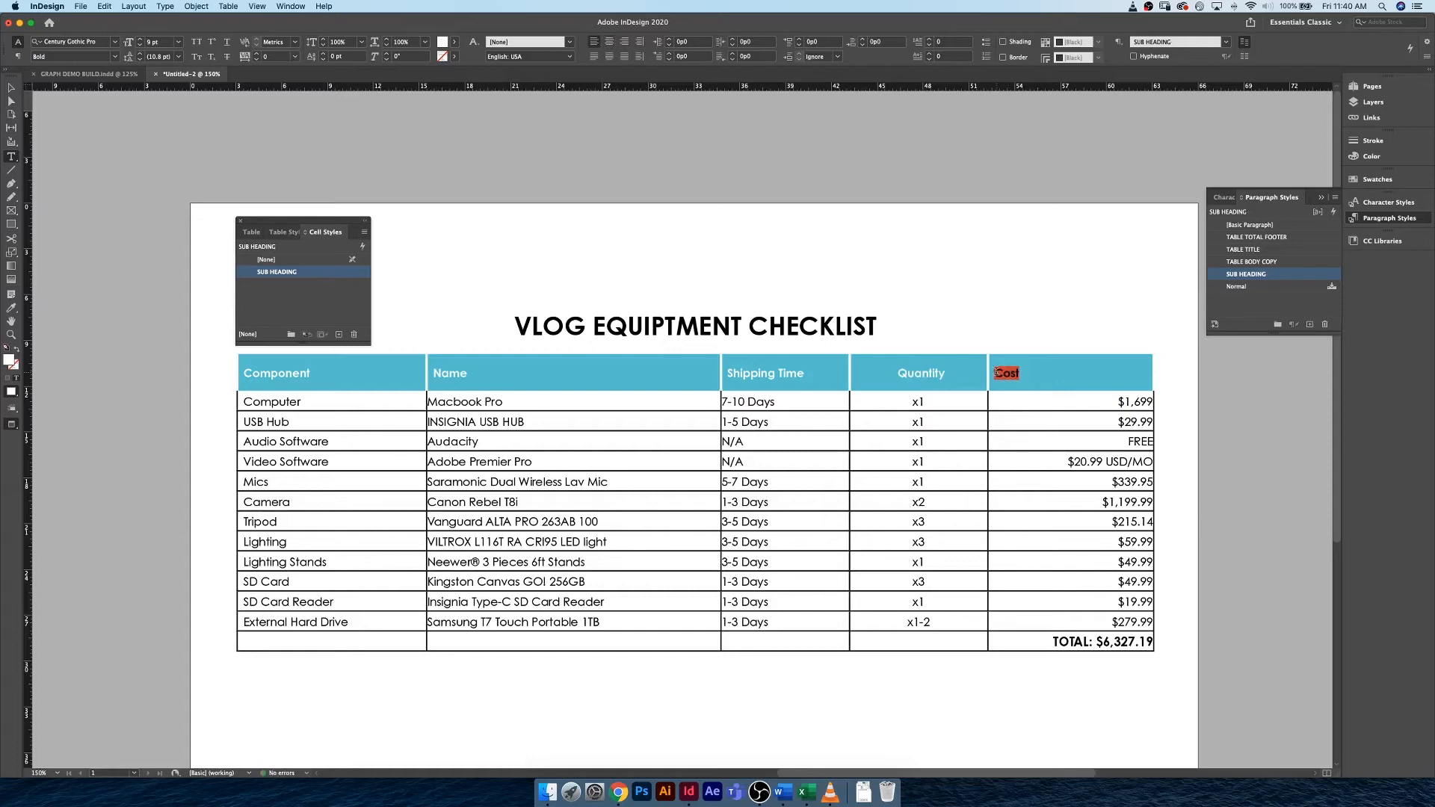
{"action": "left_click", "coordinate": [624, 44]}
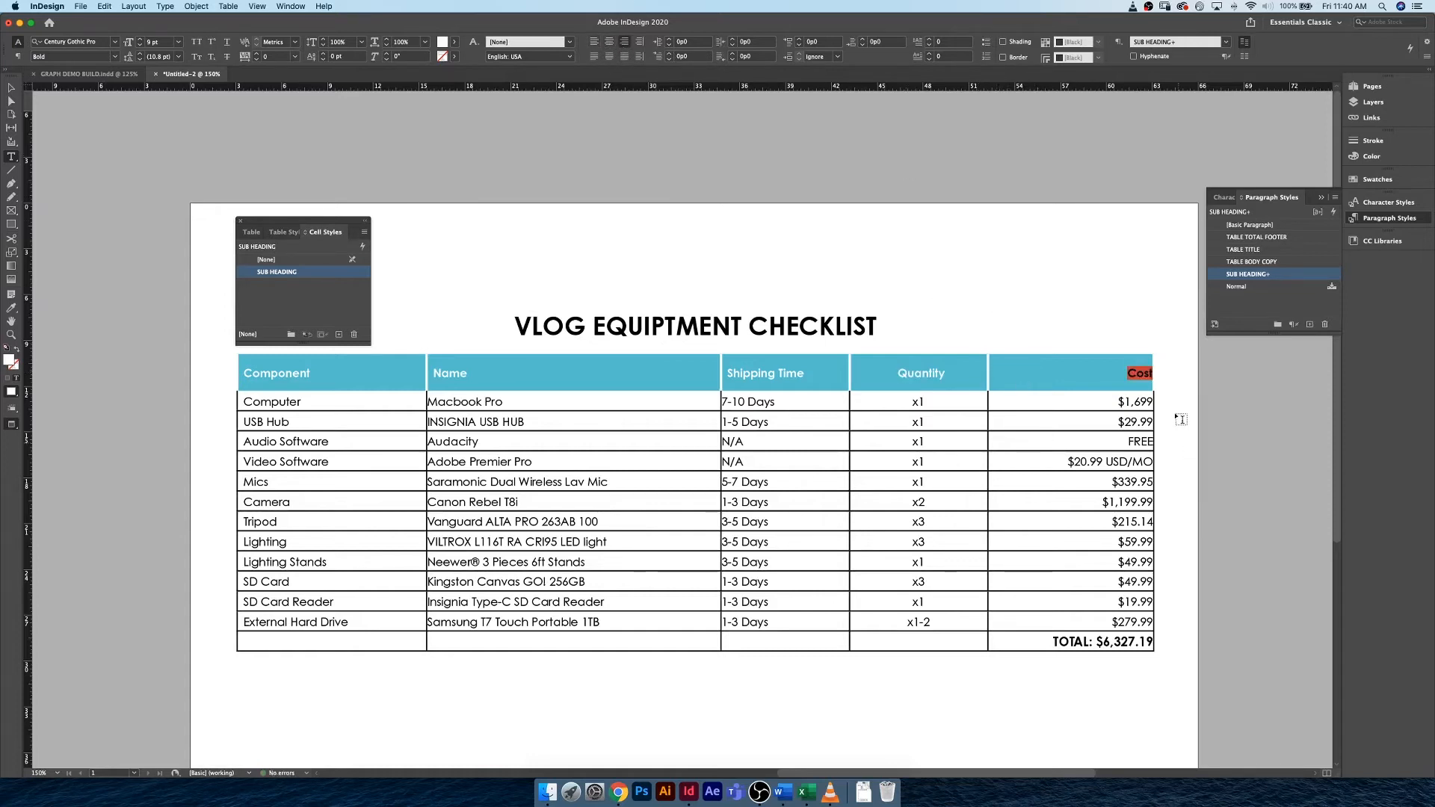
{"action": "left_click", "coordinate": [1133, 375]}
Center the Shipping Time column from its heading through the External Hard Drive row.
{"action": "left_click", "coordinate": [789, 353]}
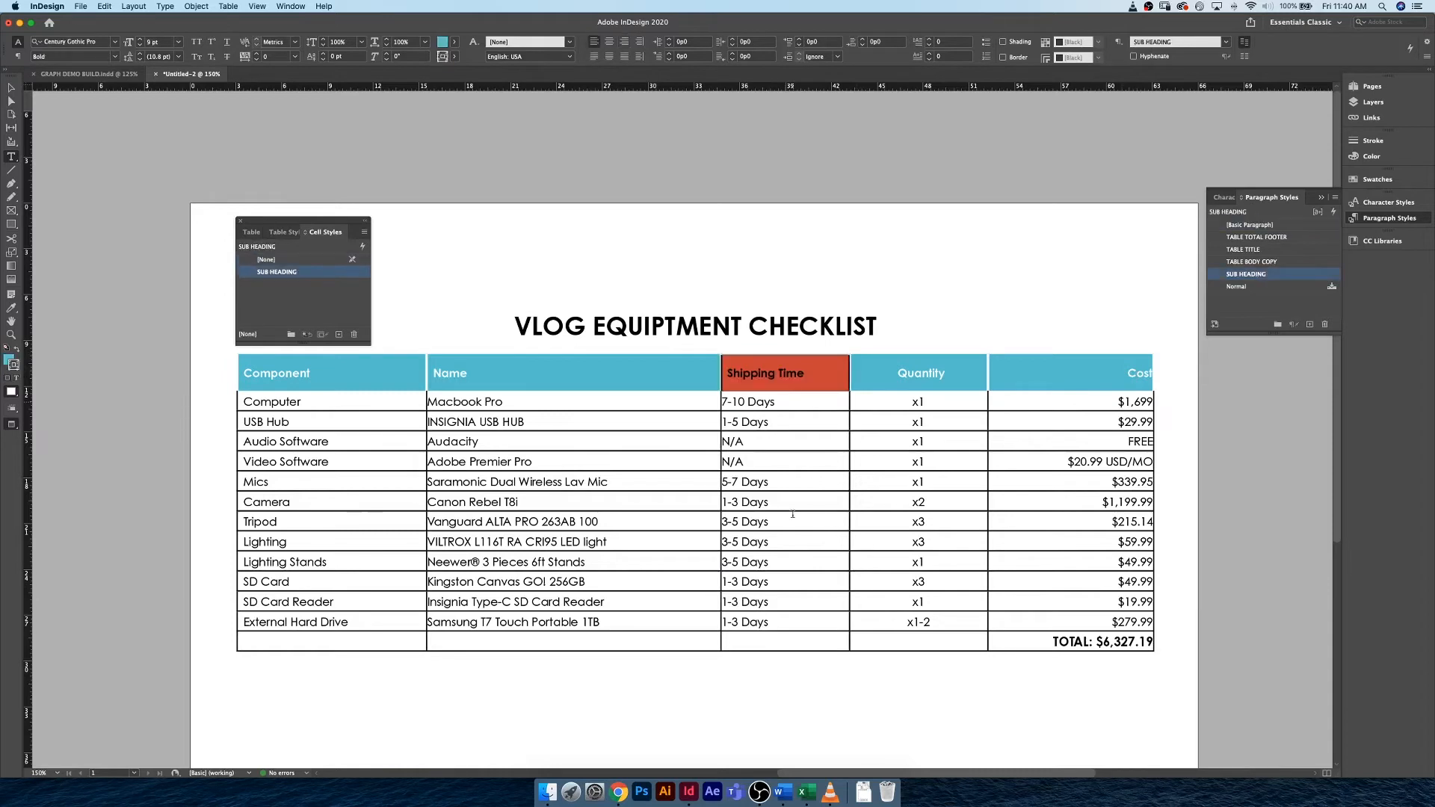
{"action": "left_click_drag", "start_coordinate": [792, 514], "coordinate": [788, 619]}
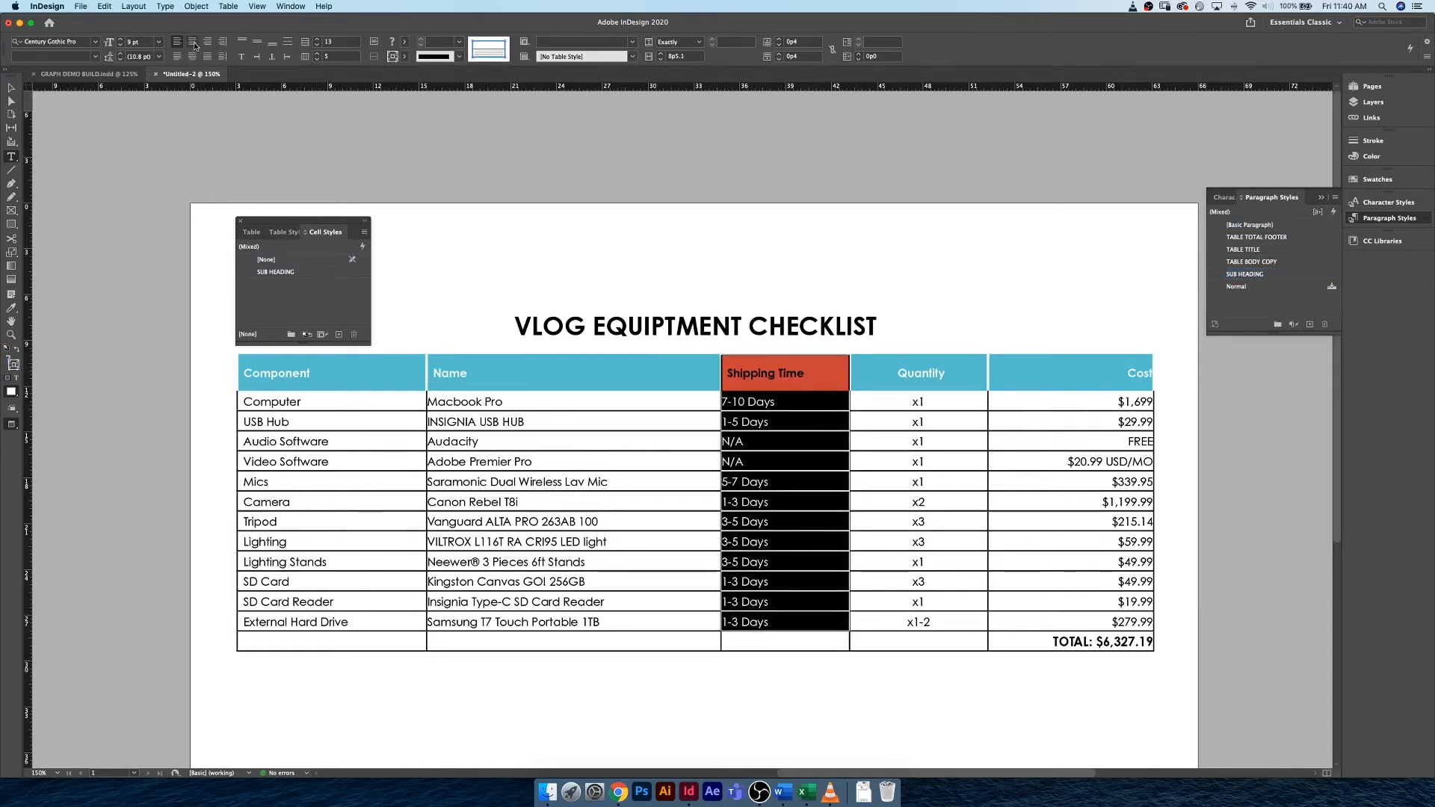
{"action": "left_click", "coordinate": [192, 42]}
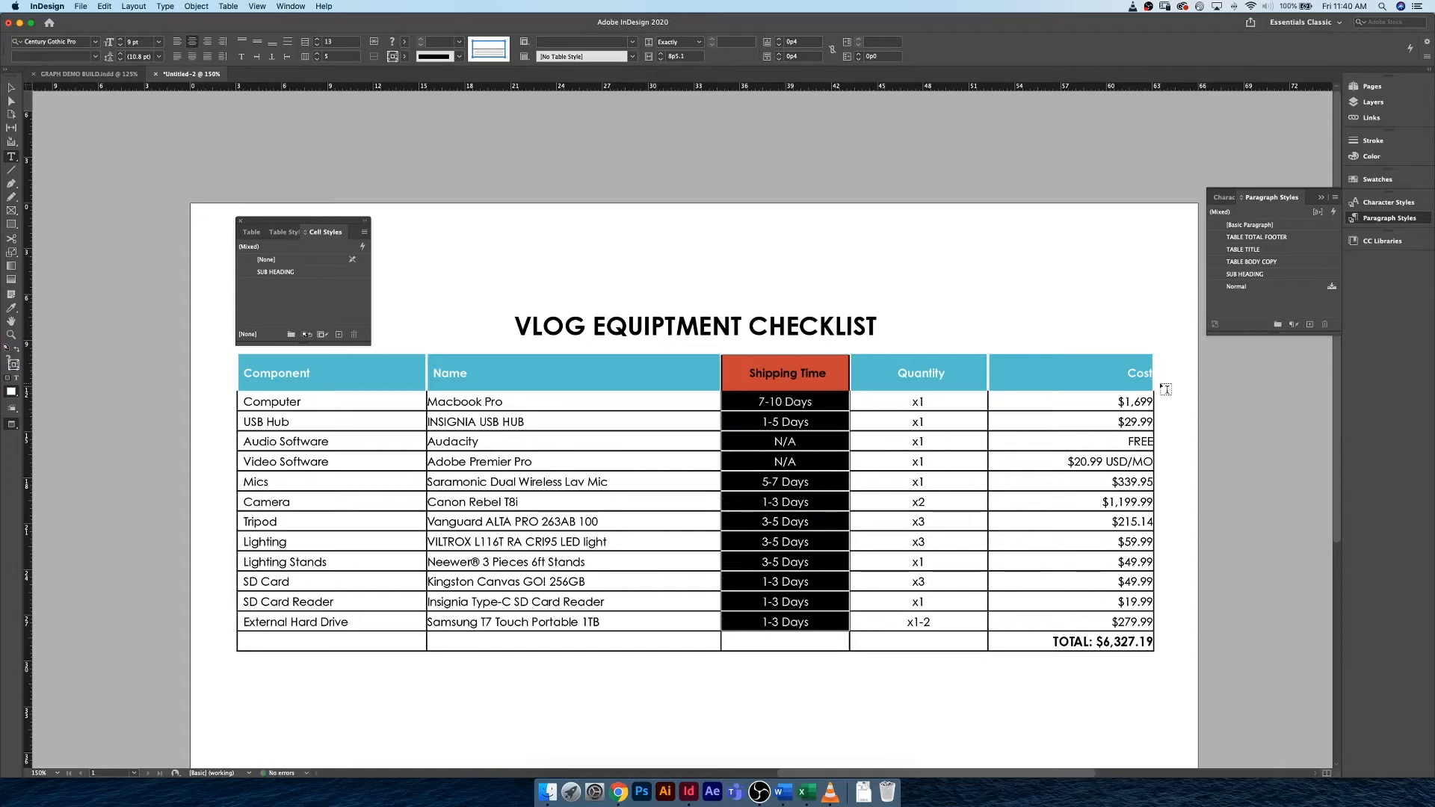
{"action": "left_click", "coordinate": [1133, 372]}
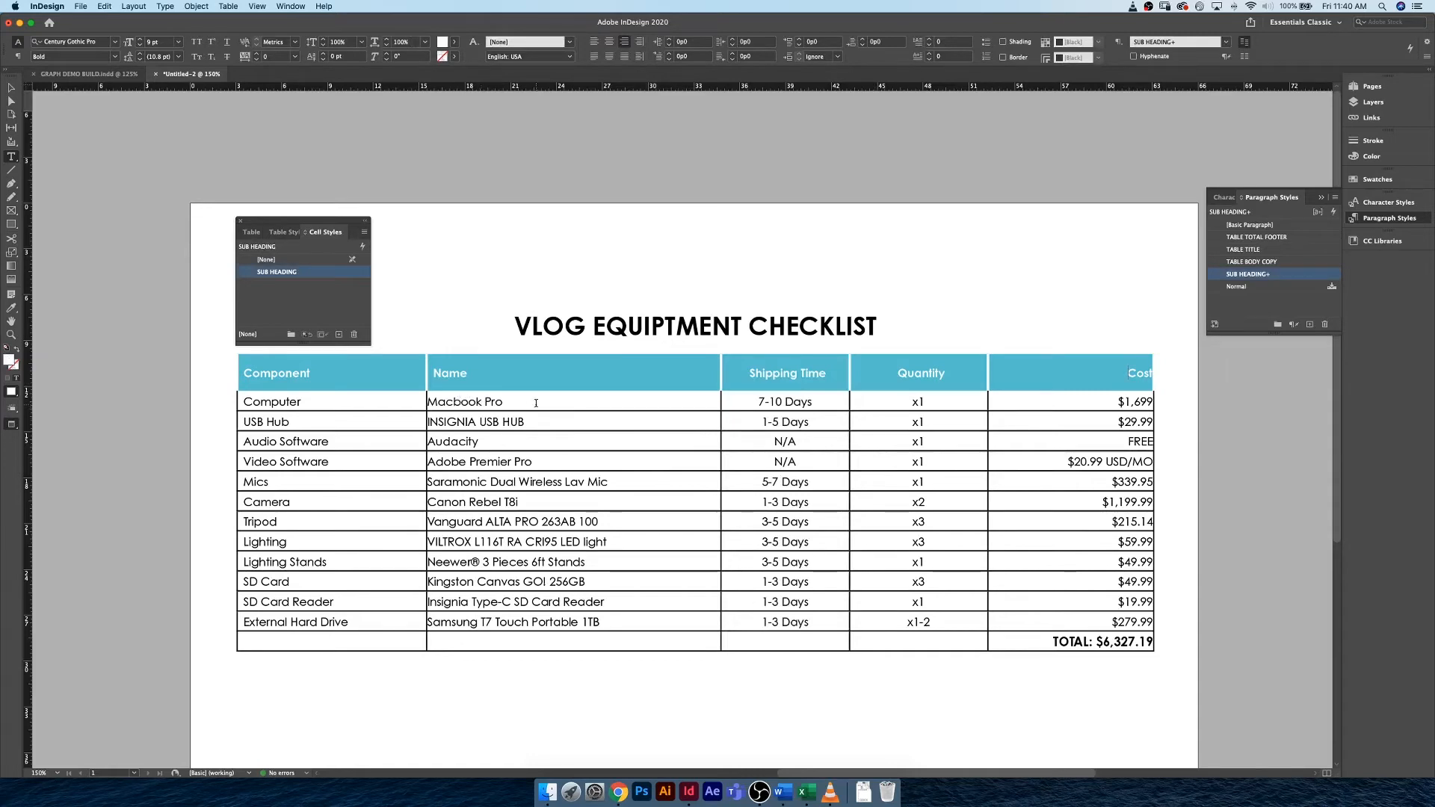
Color the VLOG EQUIPTMENT CHECKLIST title text with the Peach swatch.
{"action": "left_click_drag", "start_coordinate": [536, 406], "coordinate": [537, 606]}
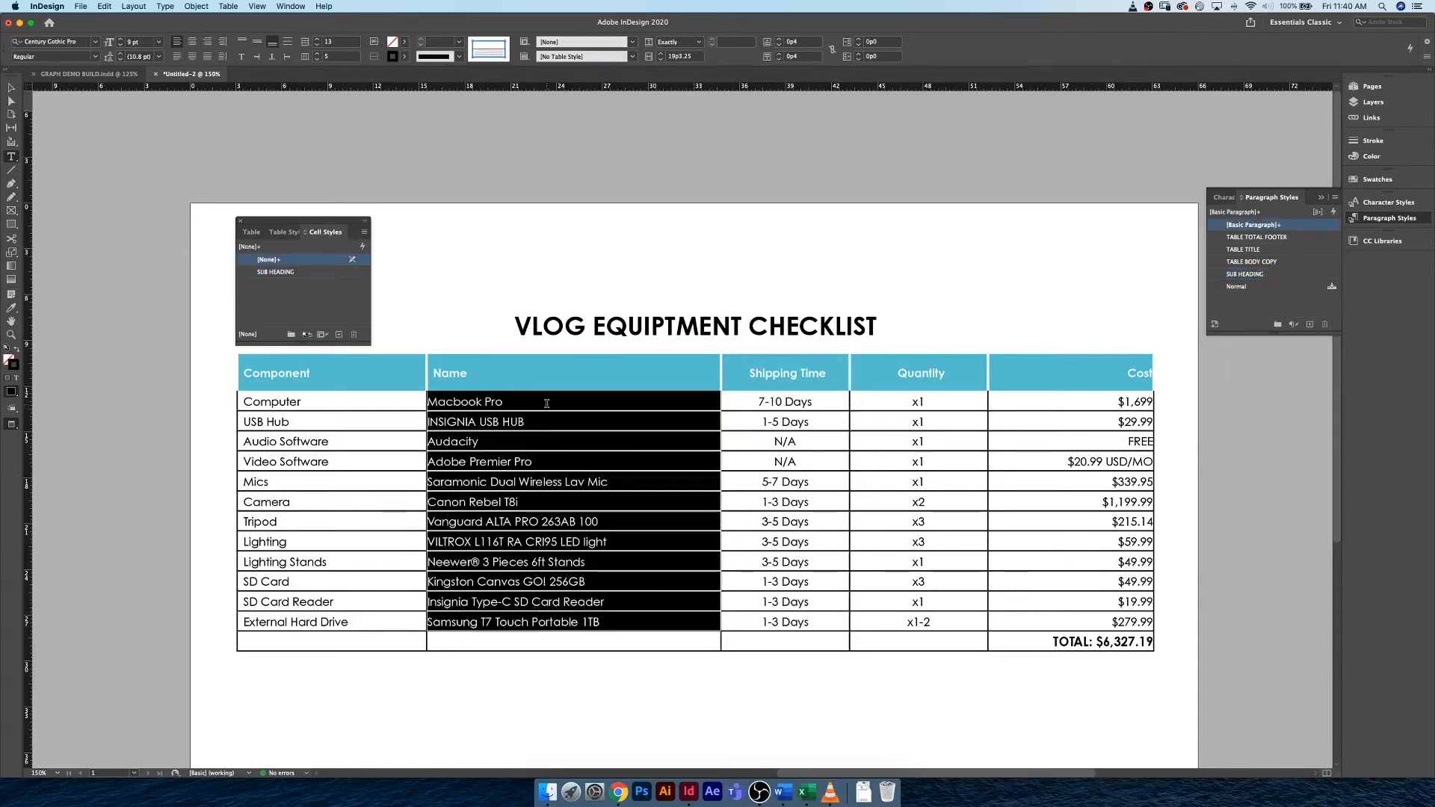
{"action": "left_click", "coordinate": [545, 326]}
{"action": "left_click_drag", "start_coordinate": [516, 326], "coordinate": [879, 326]}
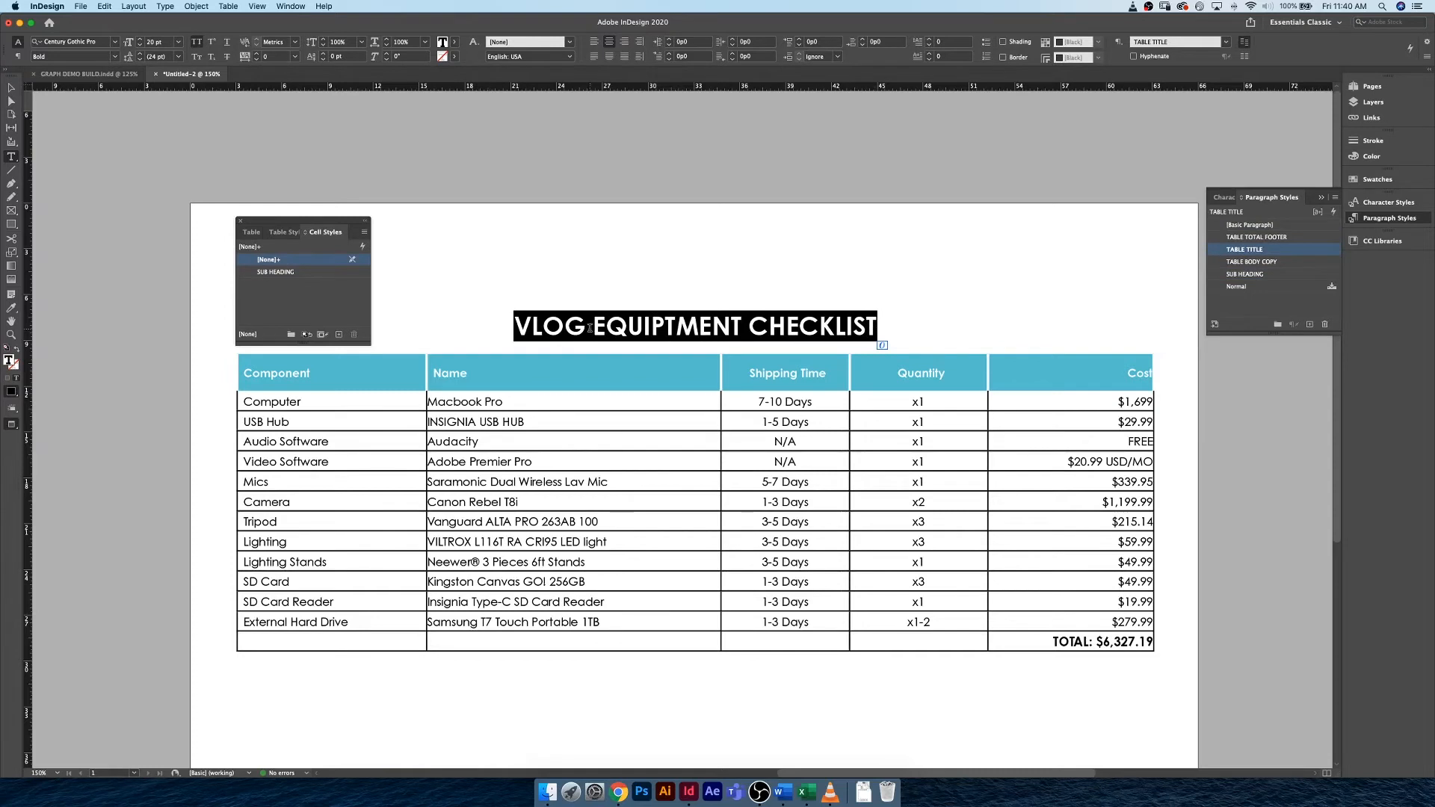
{"action": "left_click", "coordinate": [1396, 180]}
{"action": "left_click", "coordinate": [1252, 285]}
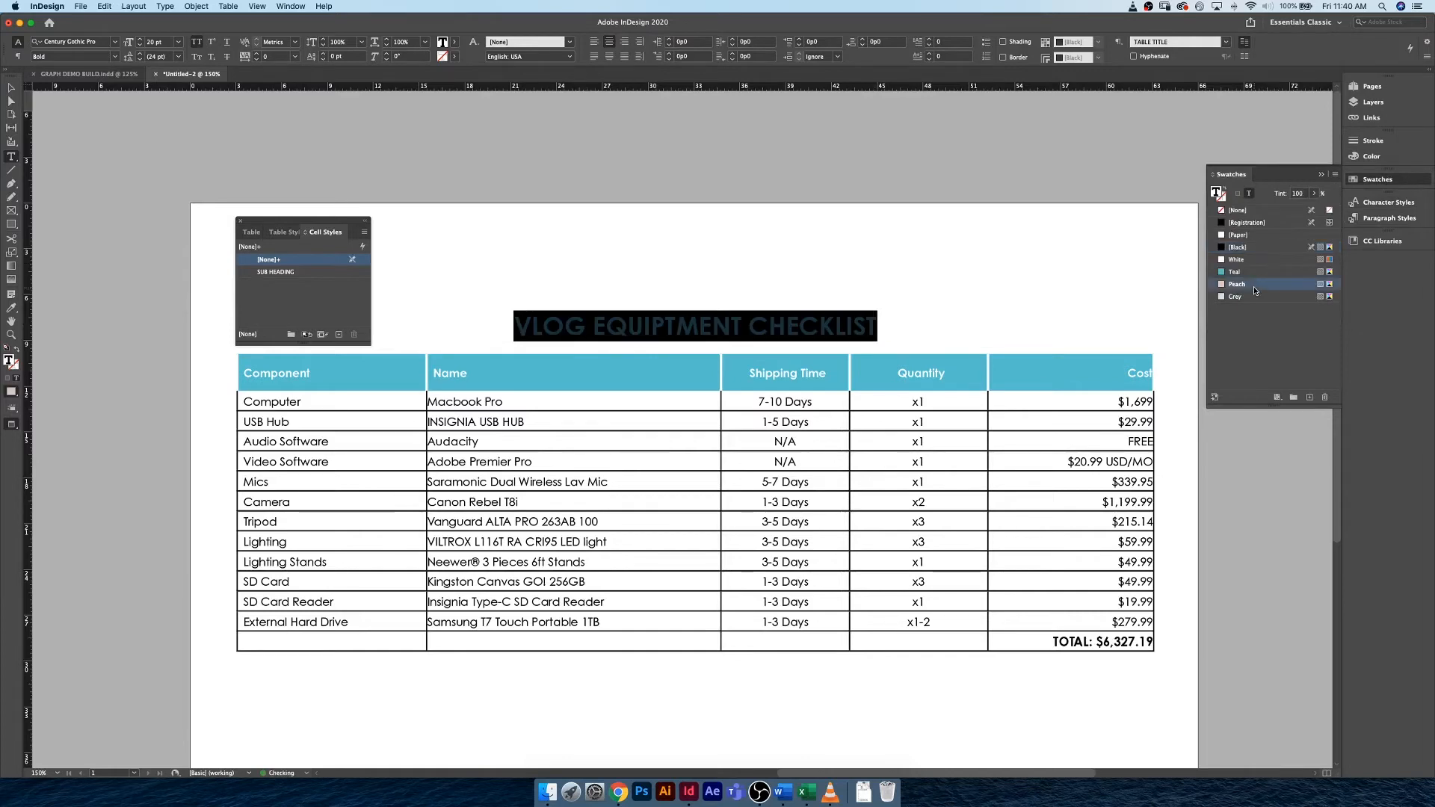
{"action": "left_click", "coordinate": [829, 322]}
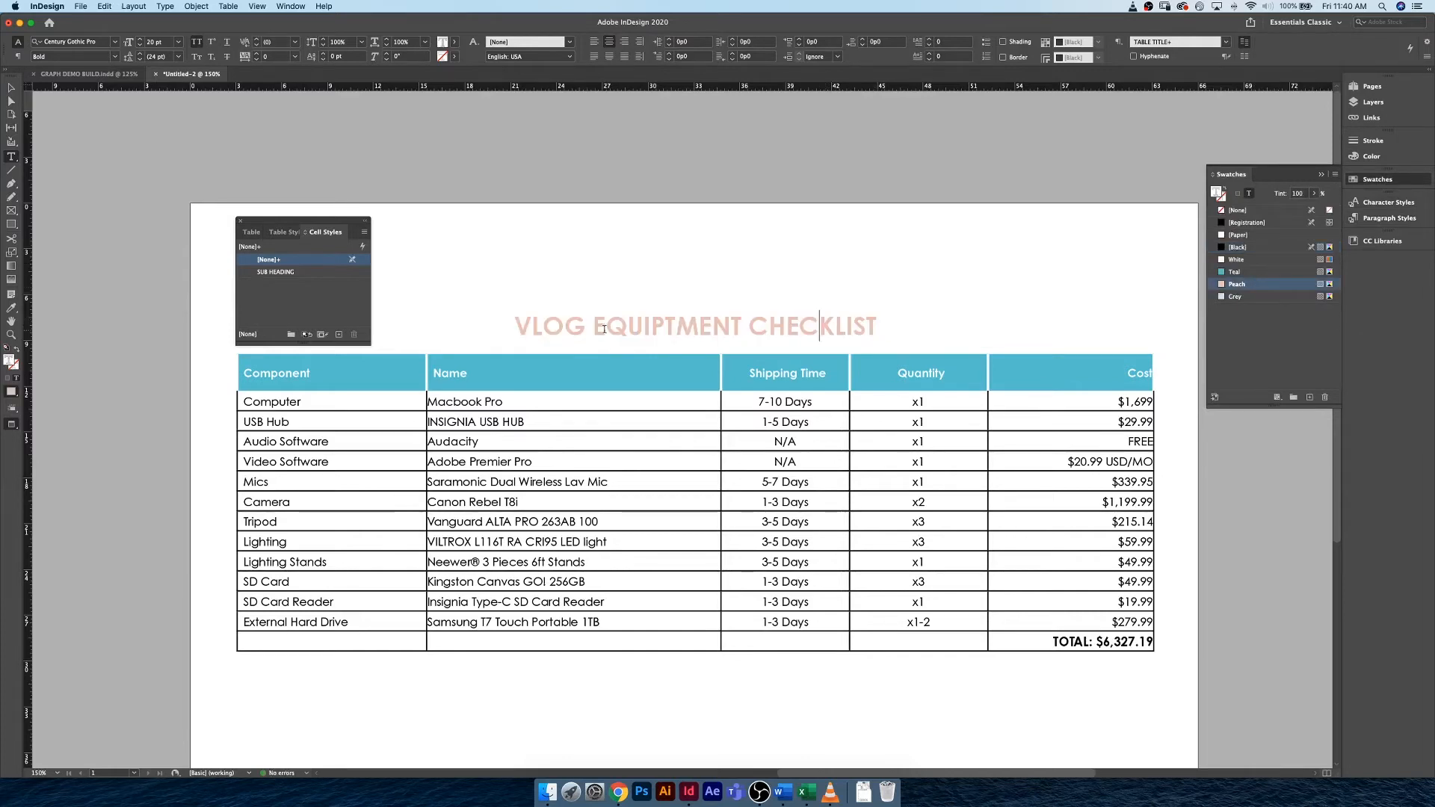
Make the Peach swatch more saturated by lowering cyan to 0% and raising its magenta and yellow.
{"action": "double_click", "coordinate": [1280, 286]}
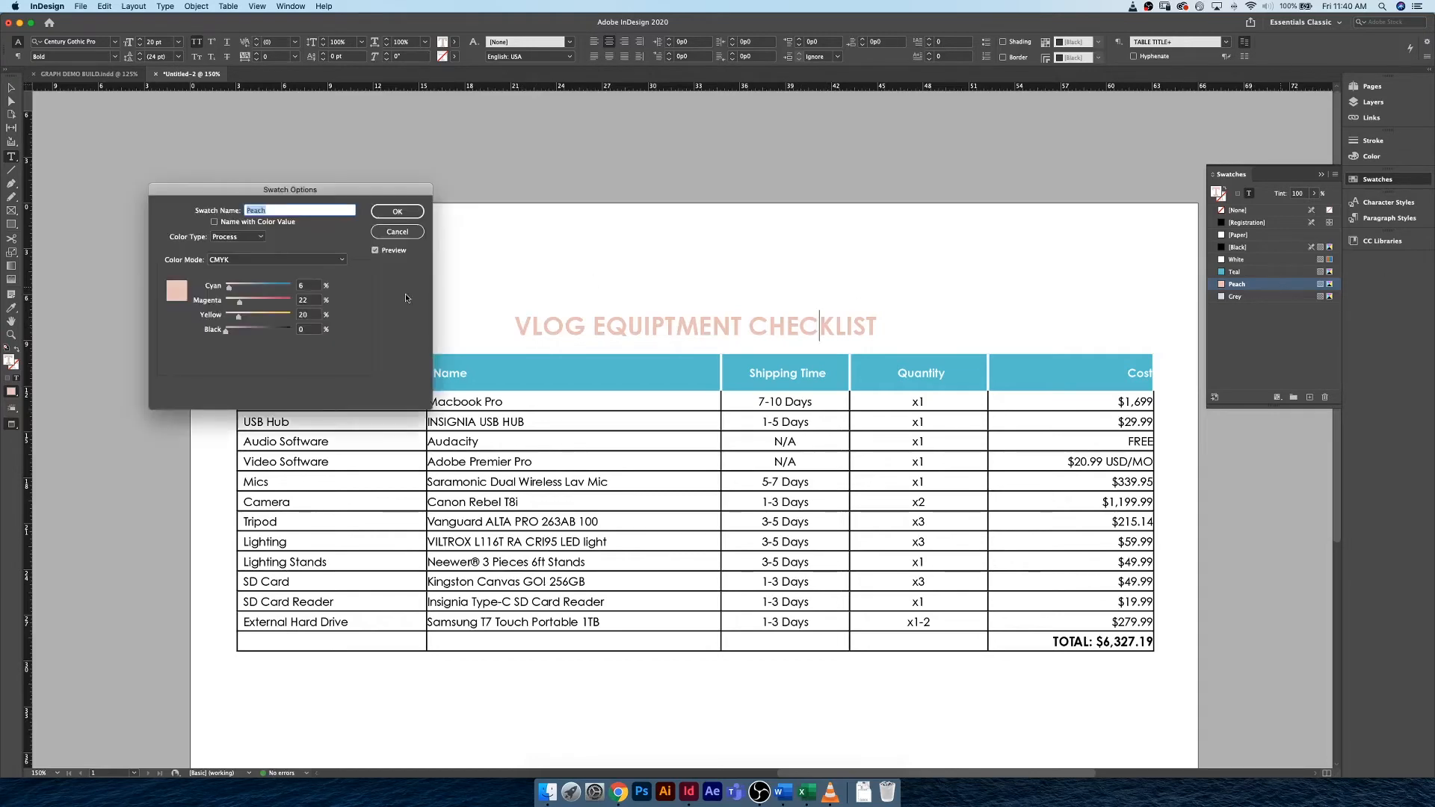
{"action": "mouse_move", "coordinate": [241, 302]}
{"action": "left_mouse_down"}
{"action": "mouse_move", "coordinate": [225, 287]}
{"action": "mouse_move", "coordinate": [246, 320]}
{"action": "left_mouse_up"}
{"action": "left_click", "coordinate": [397, 213]}
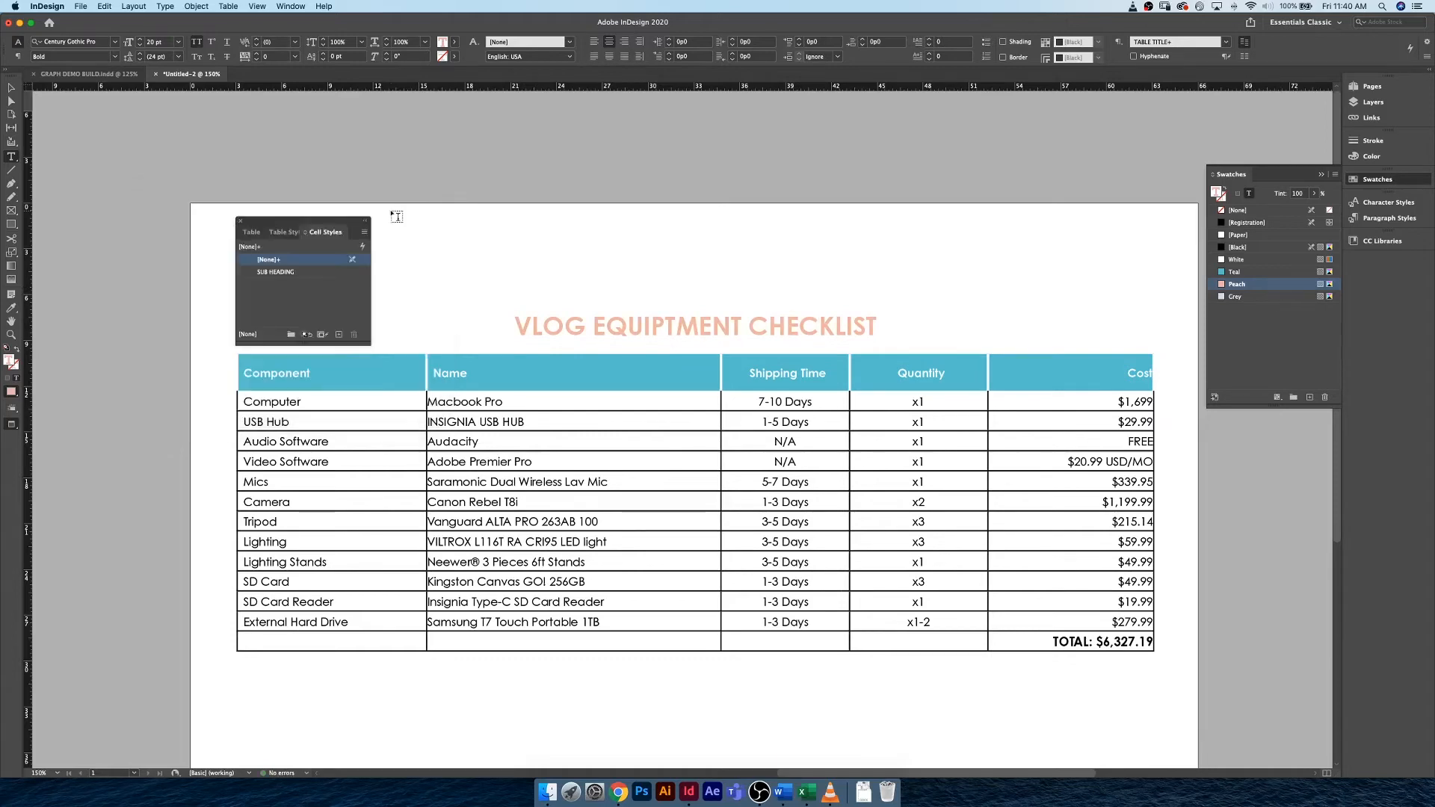
{"action": "double_click", "coordinate": [1276, 286]}
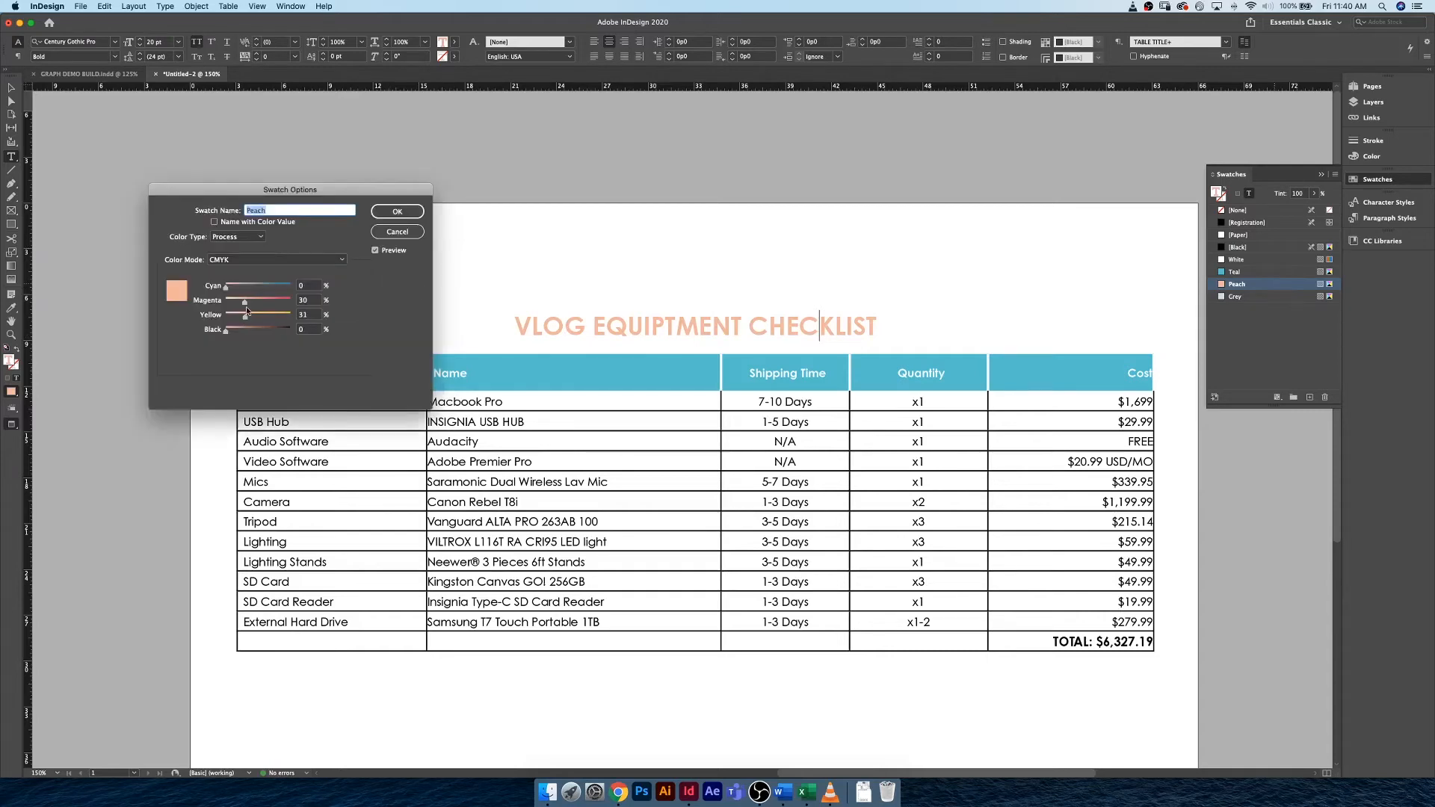
{"action": "left_click_drag", "start_coordinate": [245, 306], "coordinate": [246, 319]}
{"action": "left_click", "coordinate": [396, 213]}
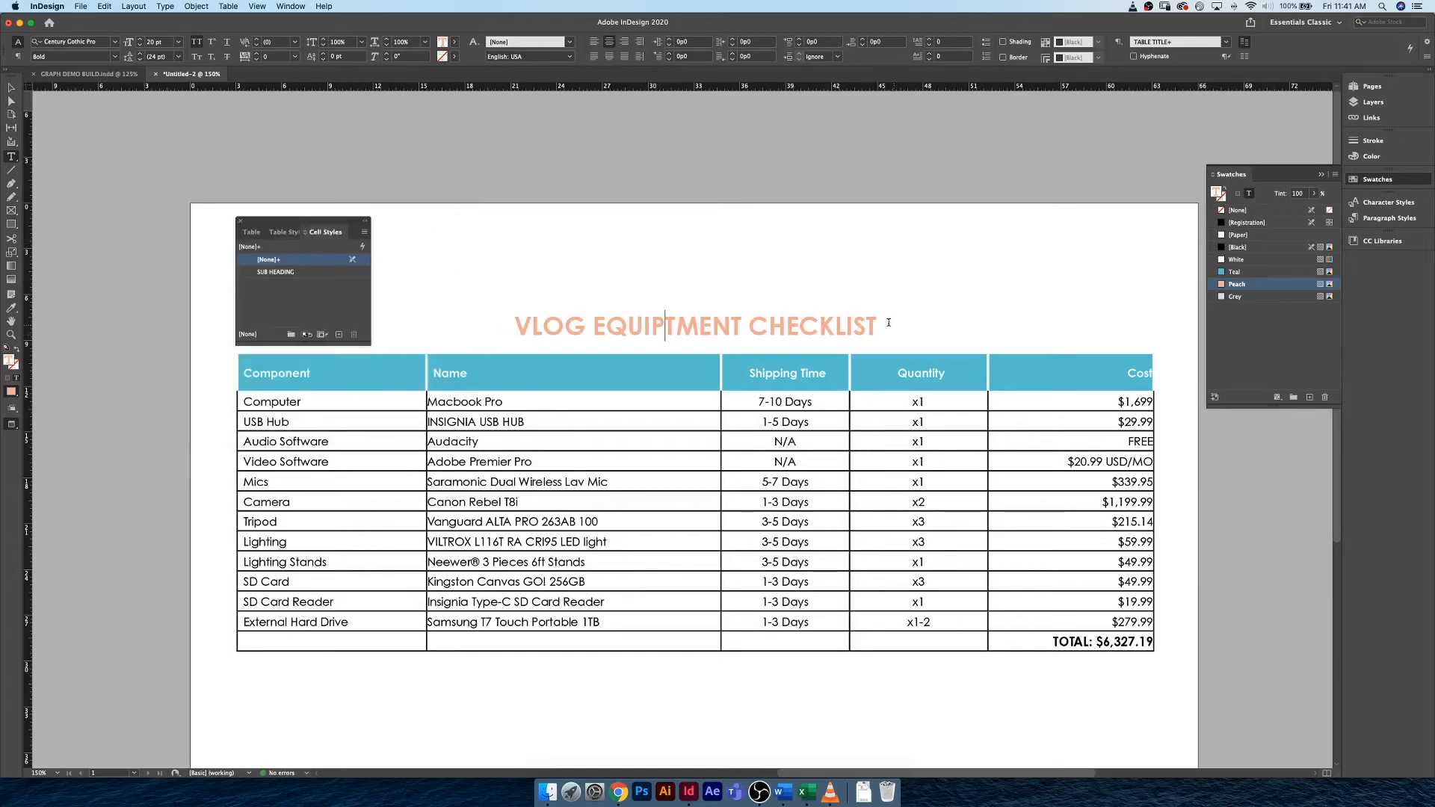
Redefine the TABLE TITLE paragraph style from the peach-colored title text.
{"action": "left_click_drag", "start_coordinate": [890, 326], "coordinate": [516, 332]}
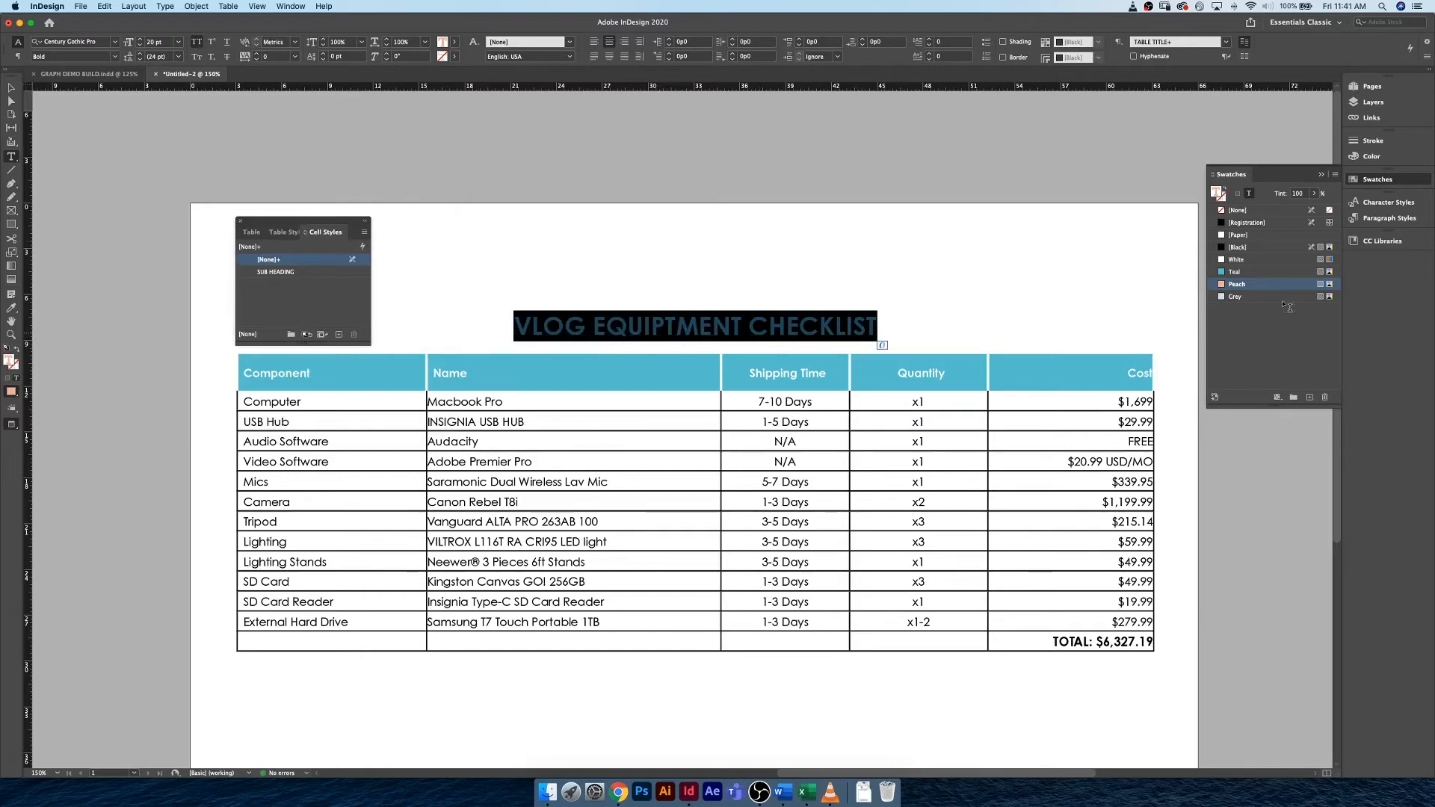
{"action": "left_click", "coordinate": [1390, 217]}
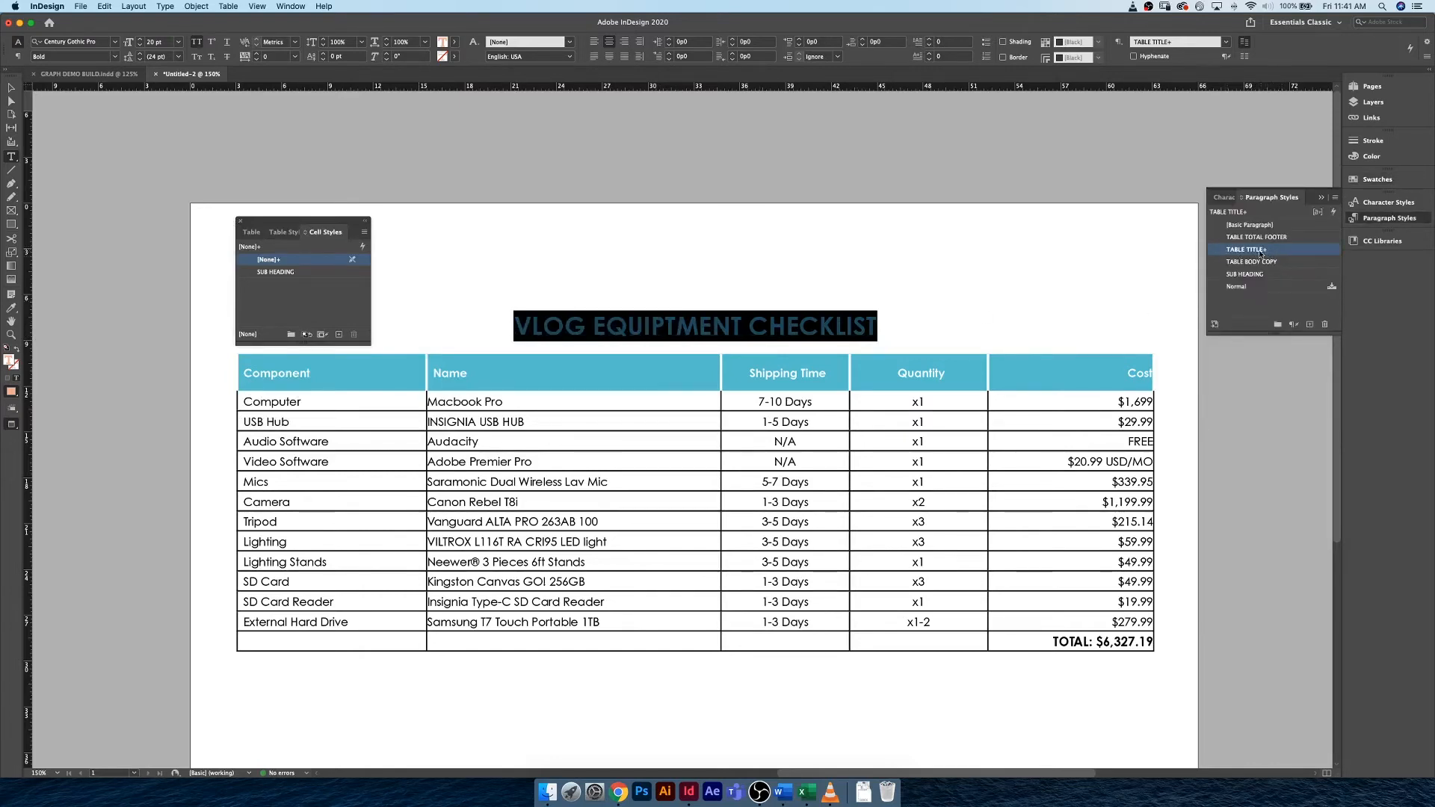
{"action": "right_click", "coordinate": [1283, 254]}
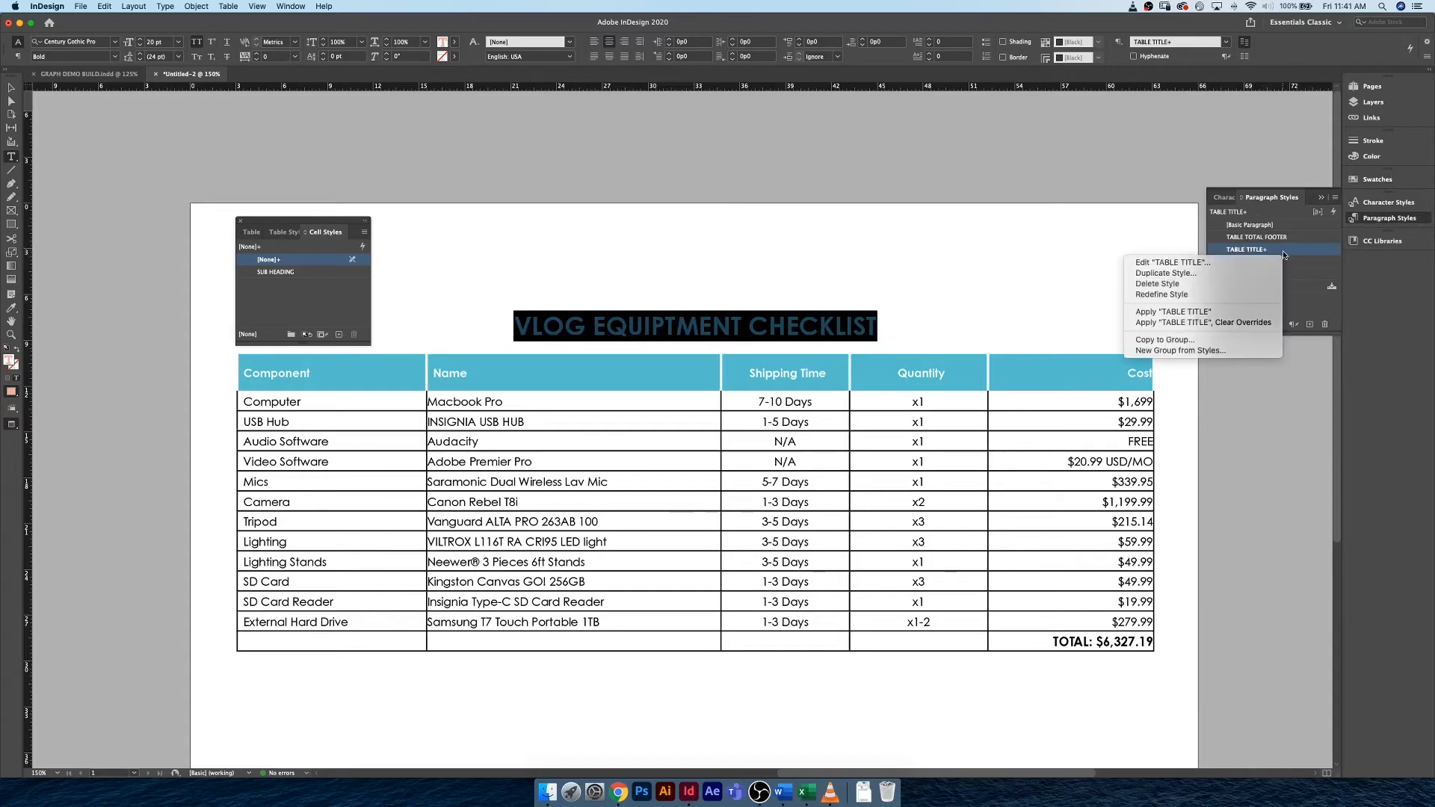
{"action": "left_click", "coordinate": [1236, 294]}
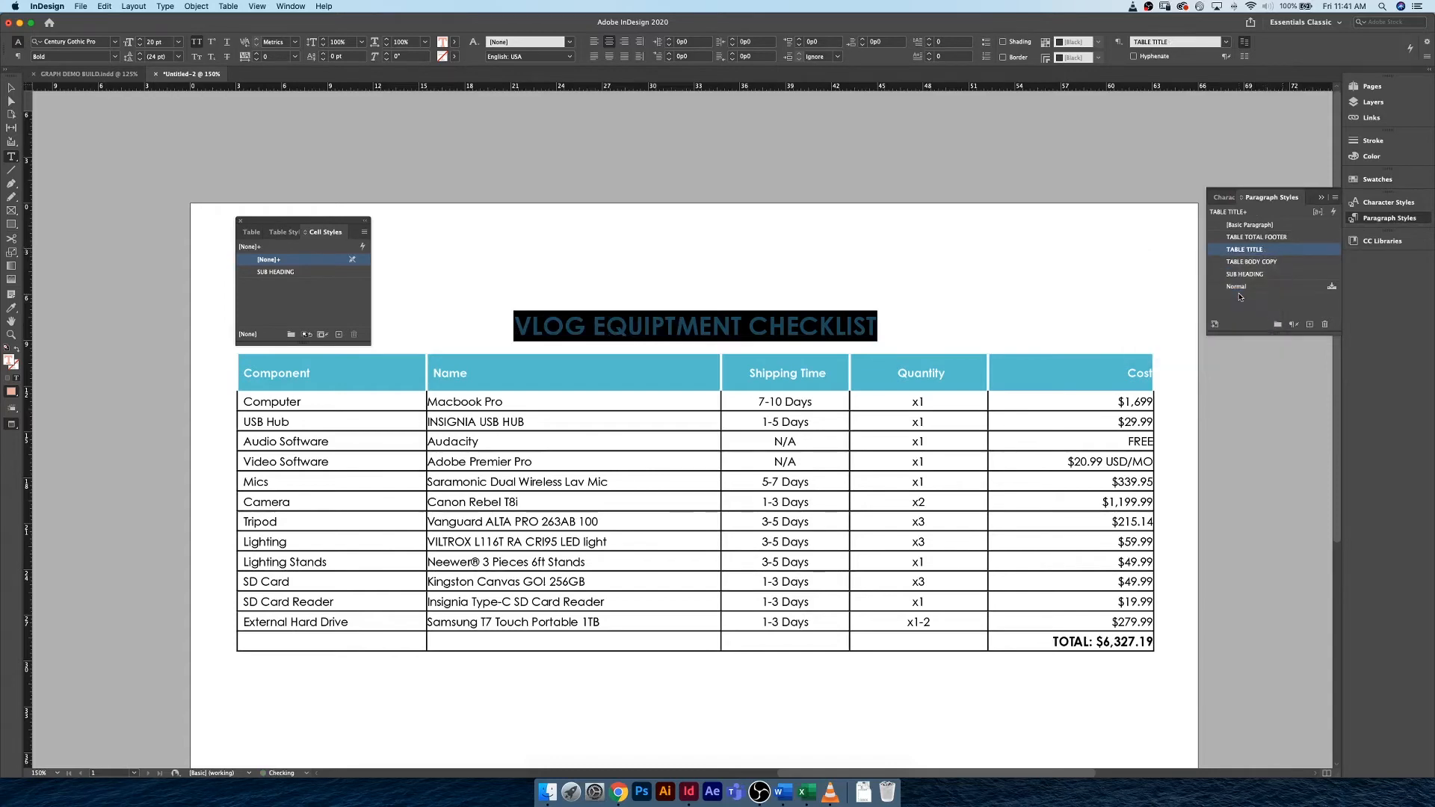
{"action": "left_click", "coordinate": [769, 326]}
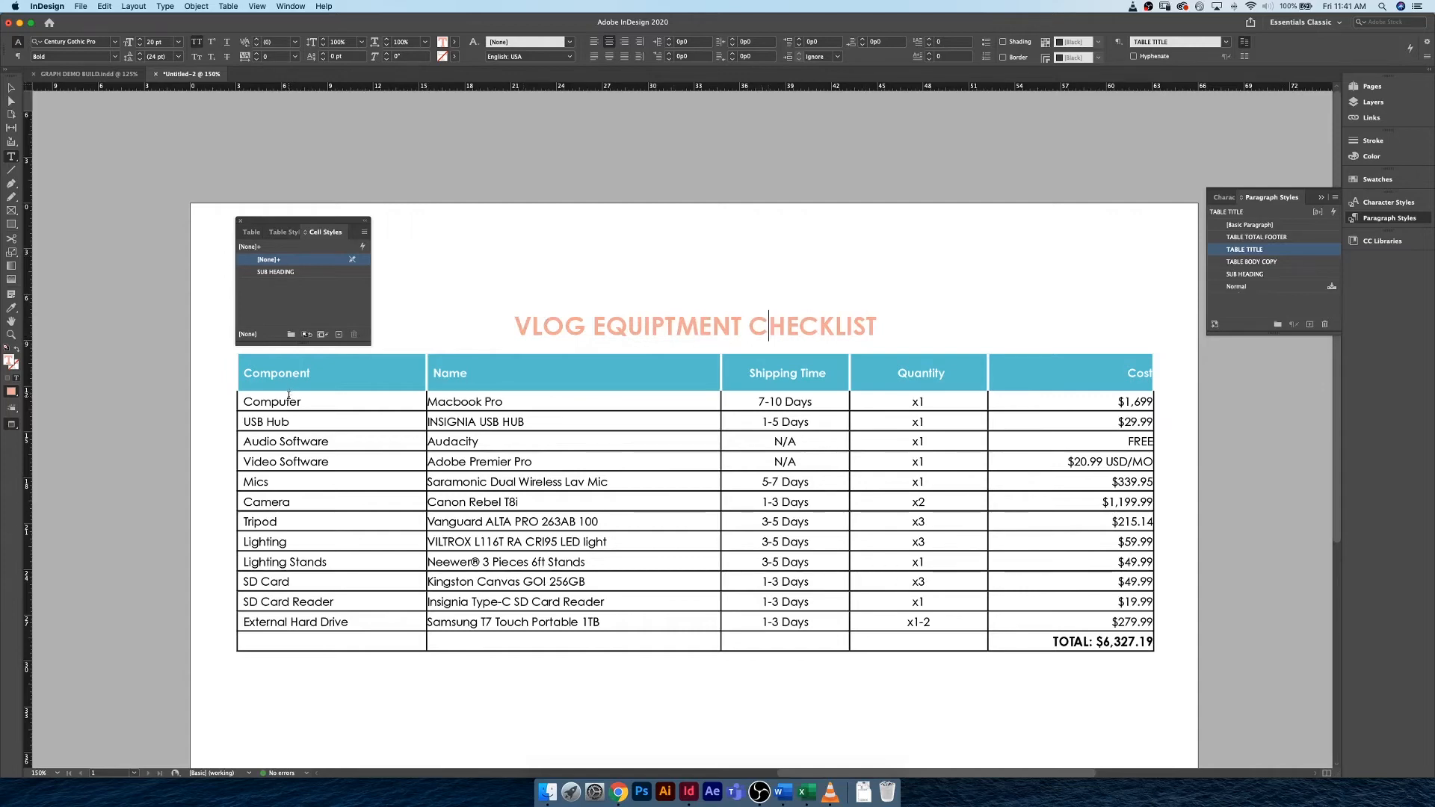
Set the cell strokes of all body rows, from Computer through External Hard Drive, to 0 pt.
{"action": "left_click", "coordinate": [246, 400]}
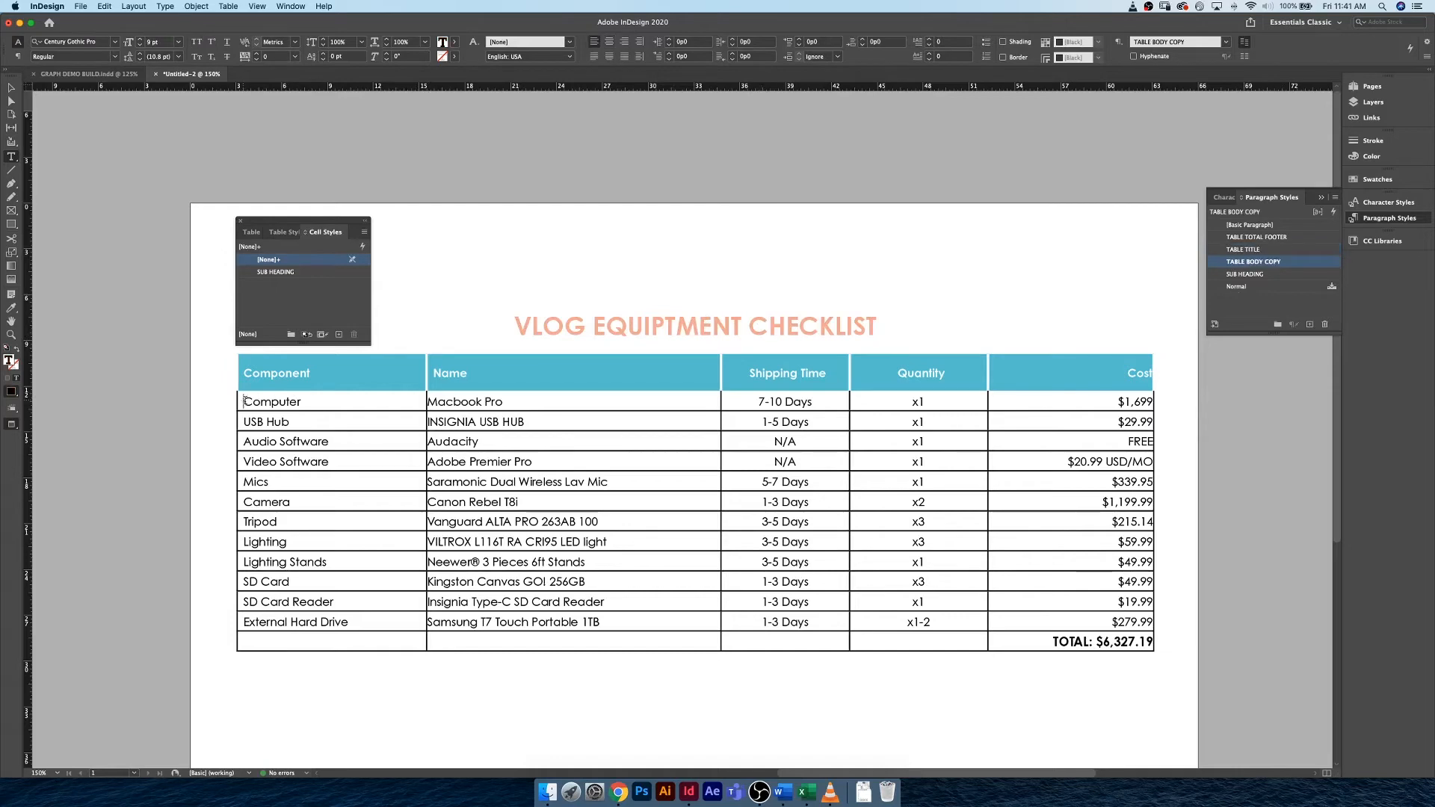
{"action": "left_click_drag", "start_coordinate": [247, 401], "coordinate": [1076, 625]}
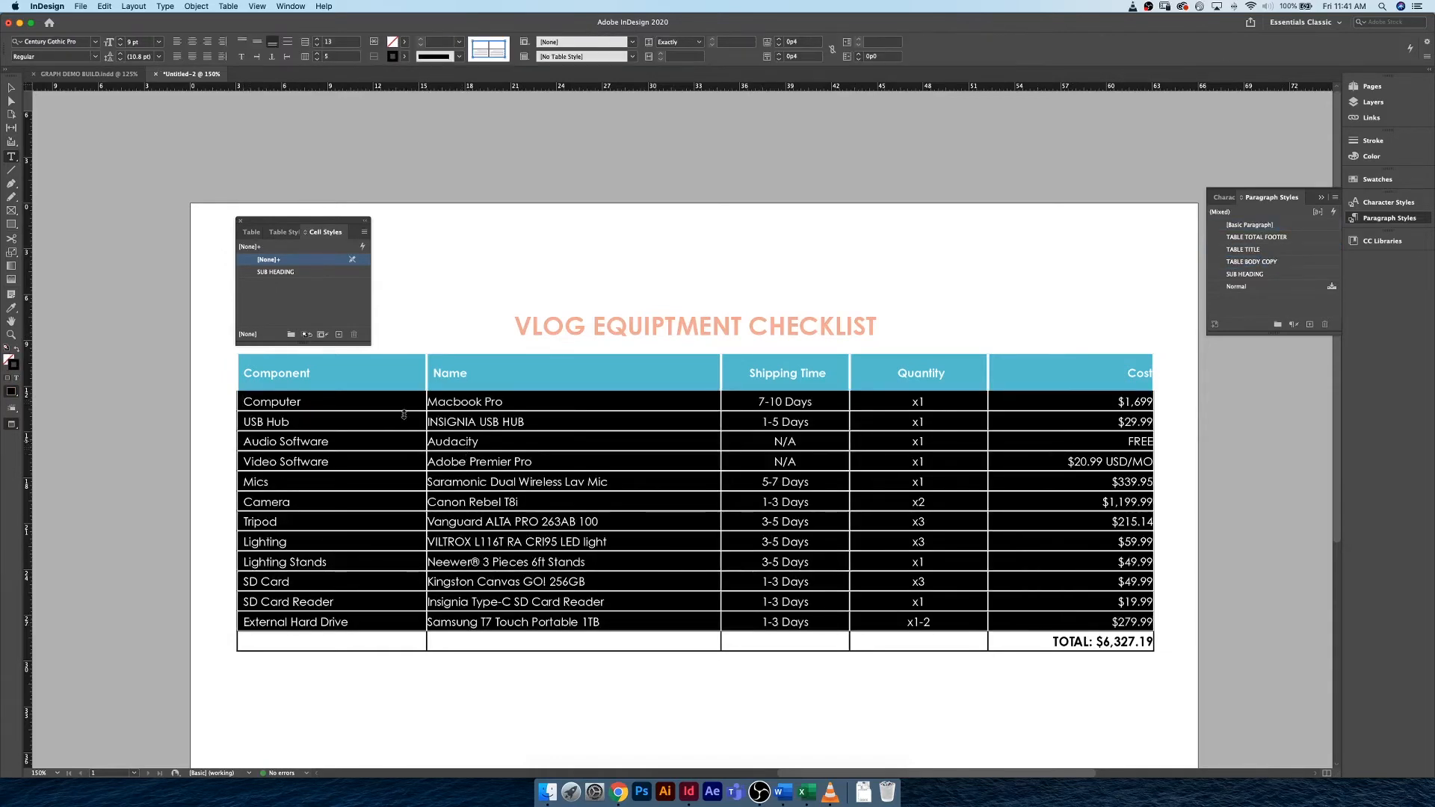
{"action": "left_click", "coordinate": [489, 45]}
{"action": "left_click", "coordinate": [498, 50]}
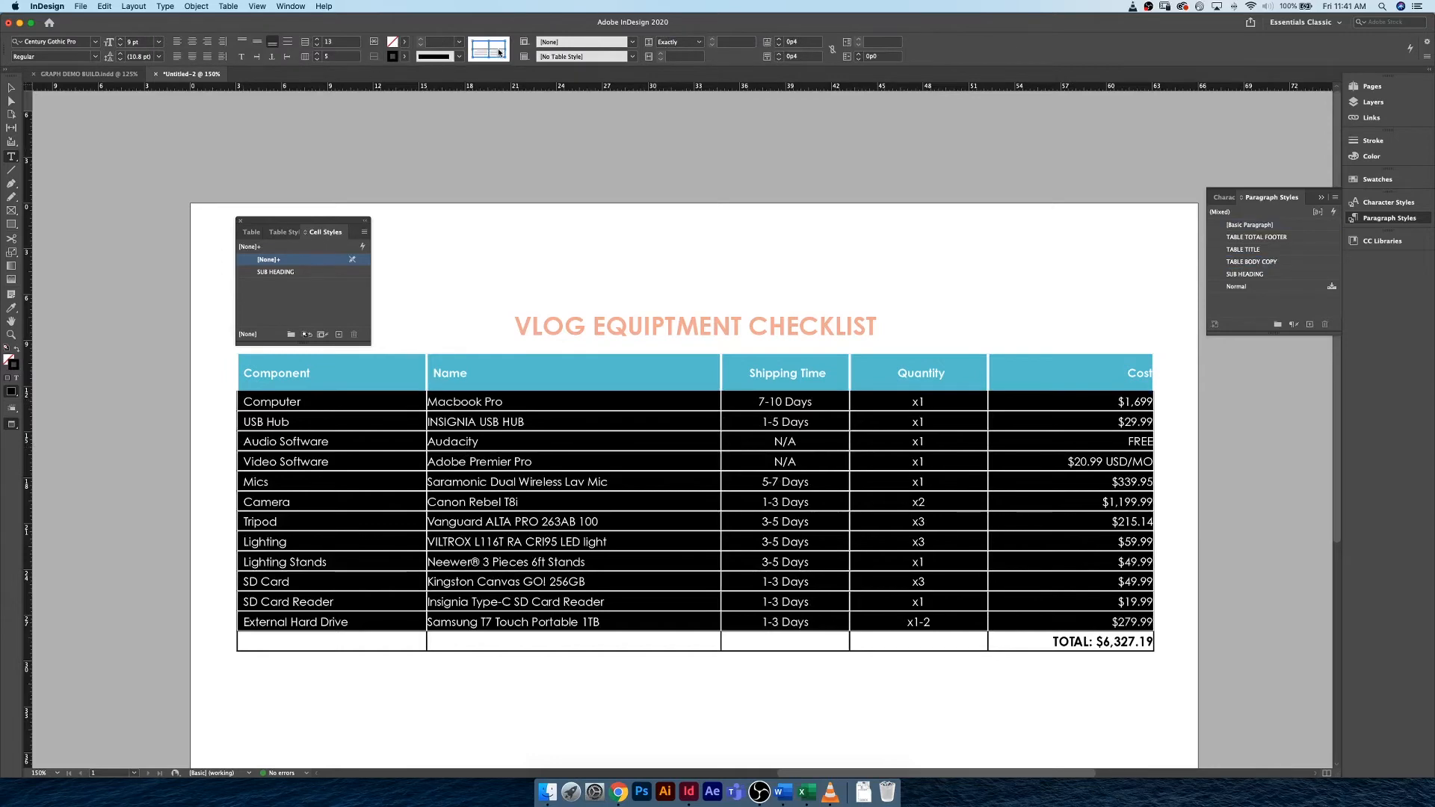
{"action": "left_click", "coordinate": [430, 43]}
{"action": "type", "text": "0"}
{"action": "left_click", "coordinate": [444, 59]}
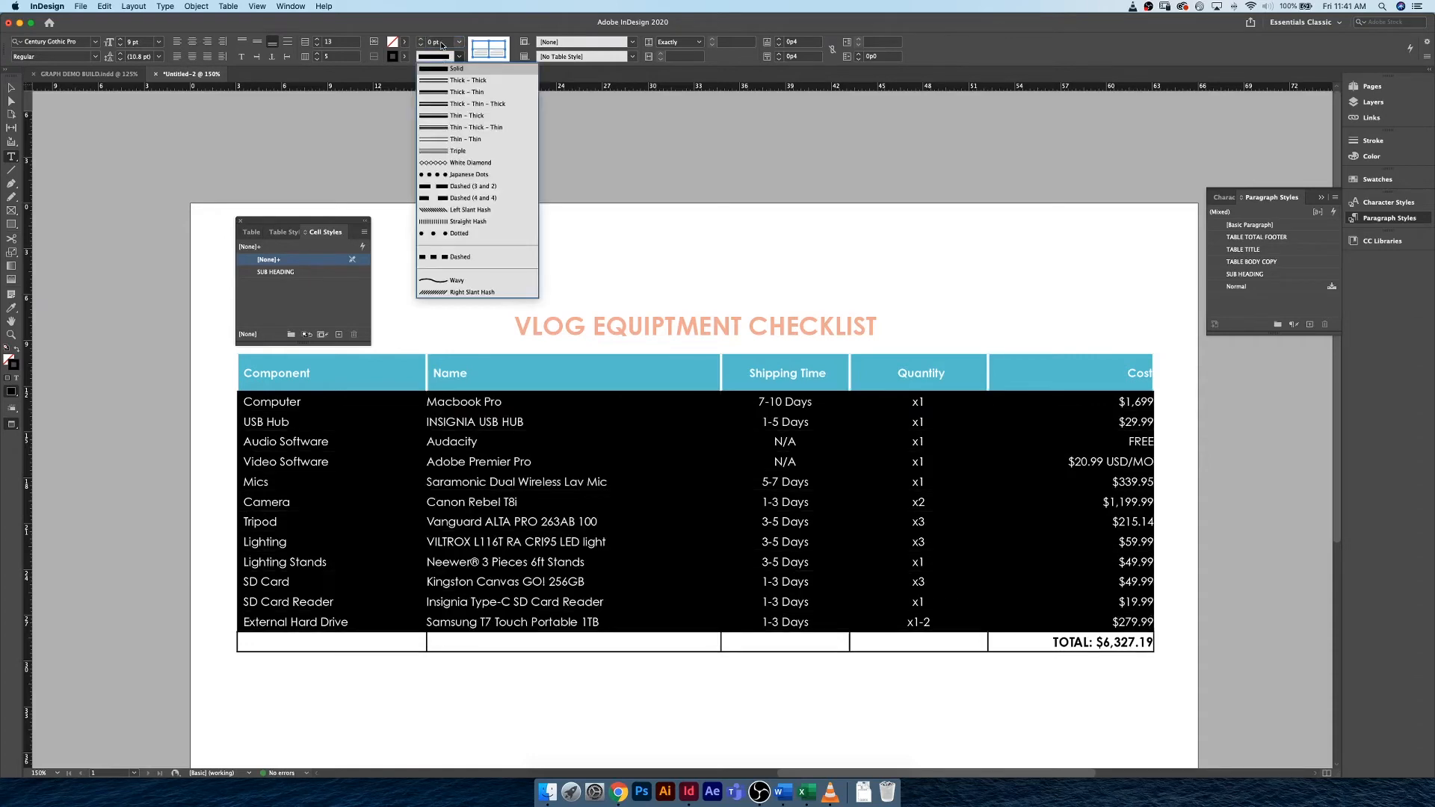
{"action": "left_click", "coordinate": [435, 60]}
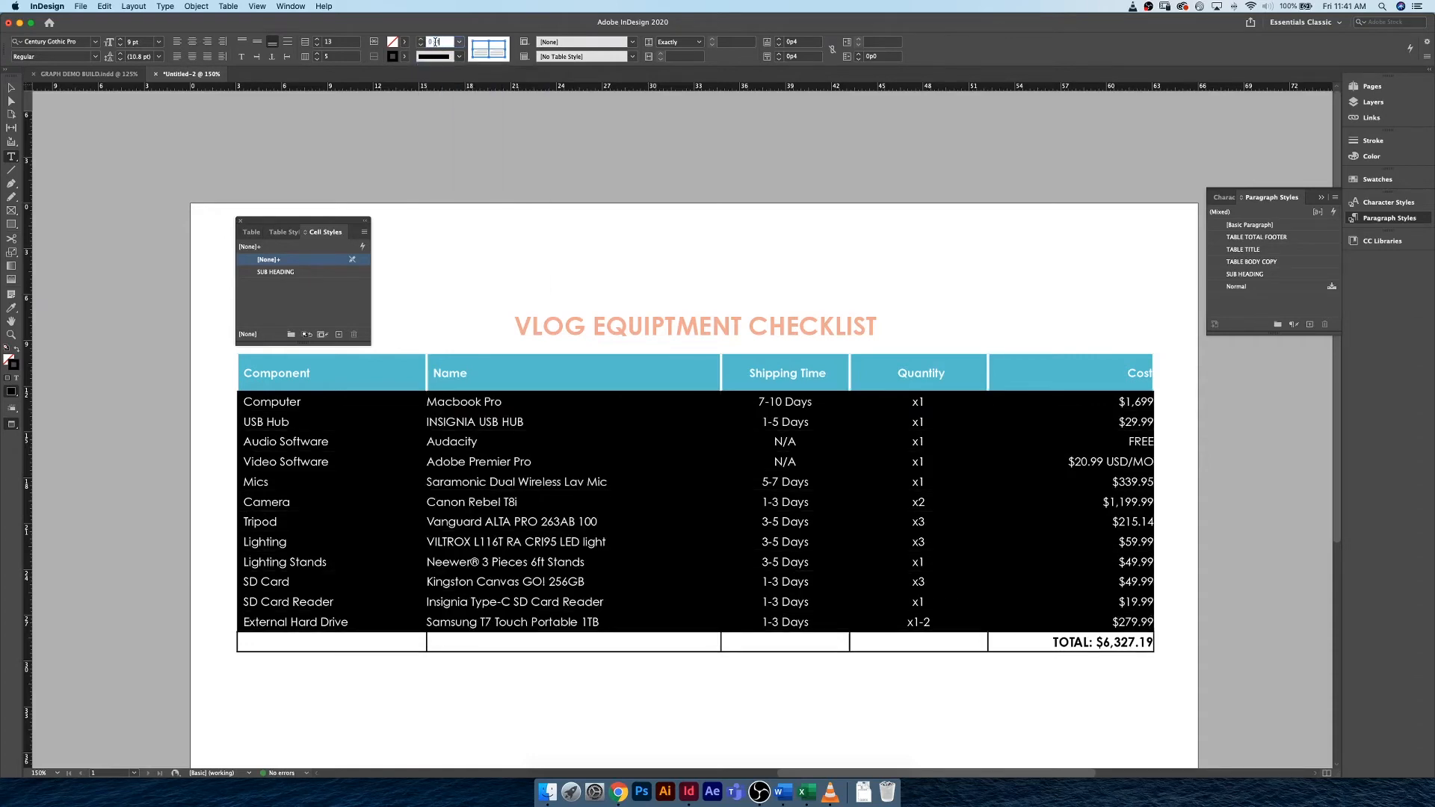
{"action": "left_click", "coordinate": [545, 432]}
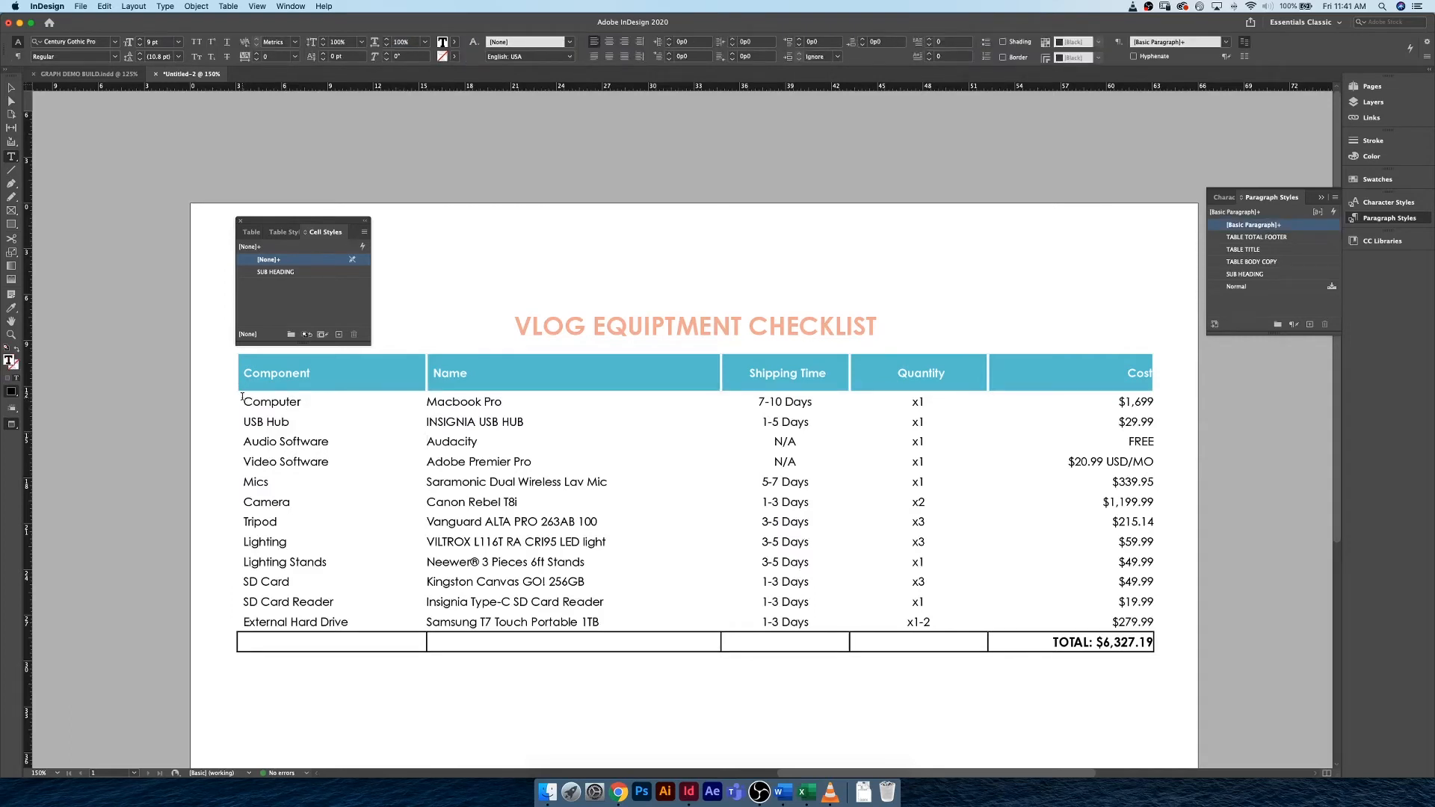
Show the table styles and move their panel clear of the table.
{"action": "left_click", "coordinate": [317, 425], "text": "shift"}
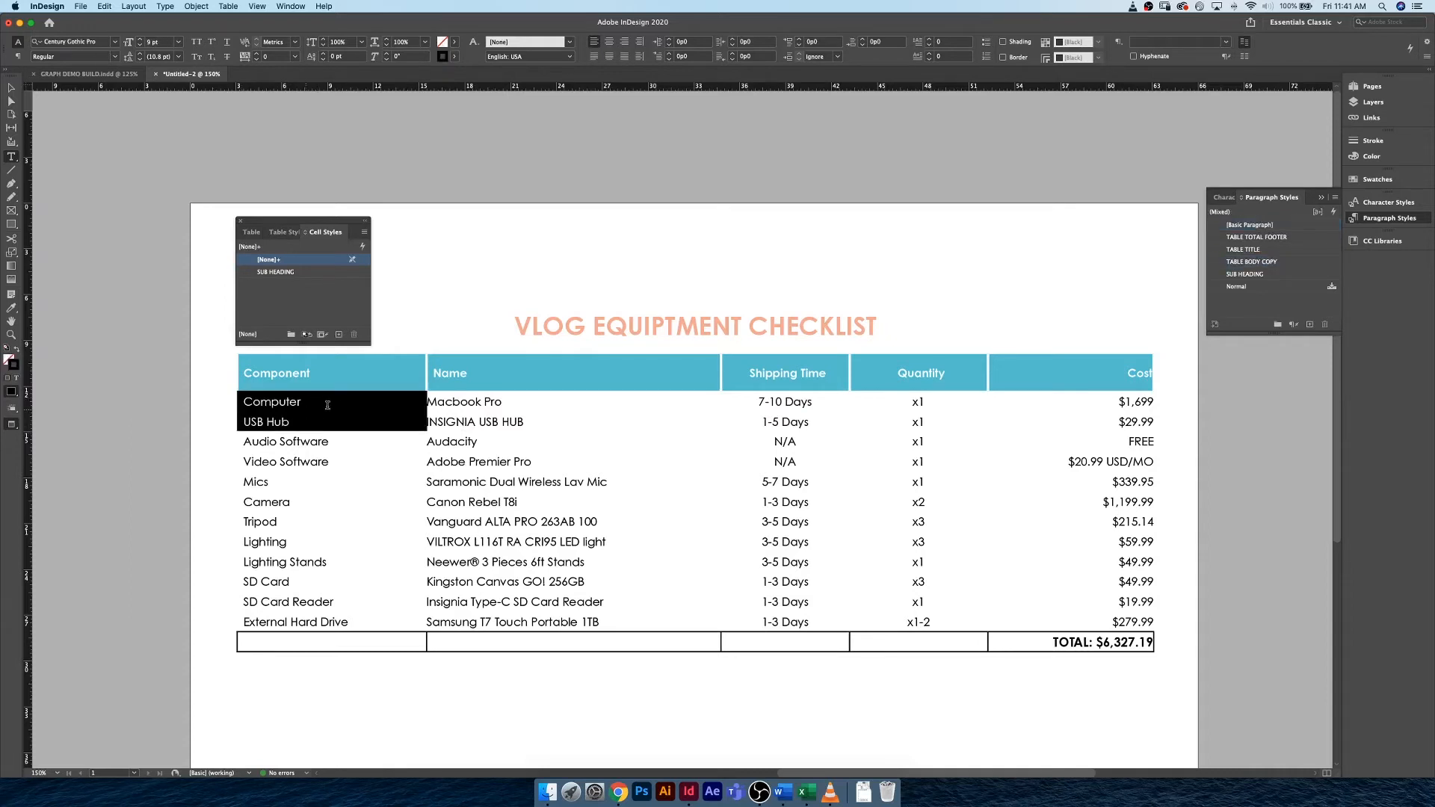
{"action": "left_click", "coordinate": [327, 405]}
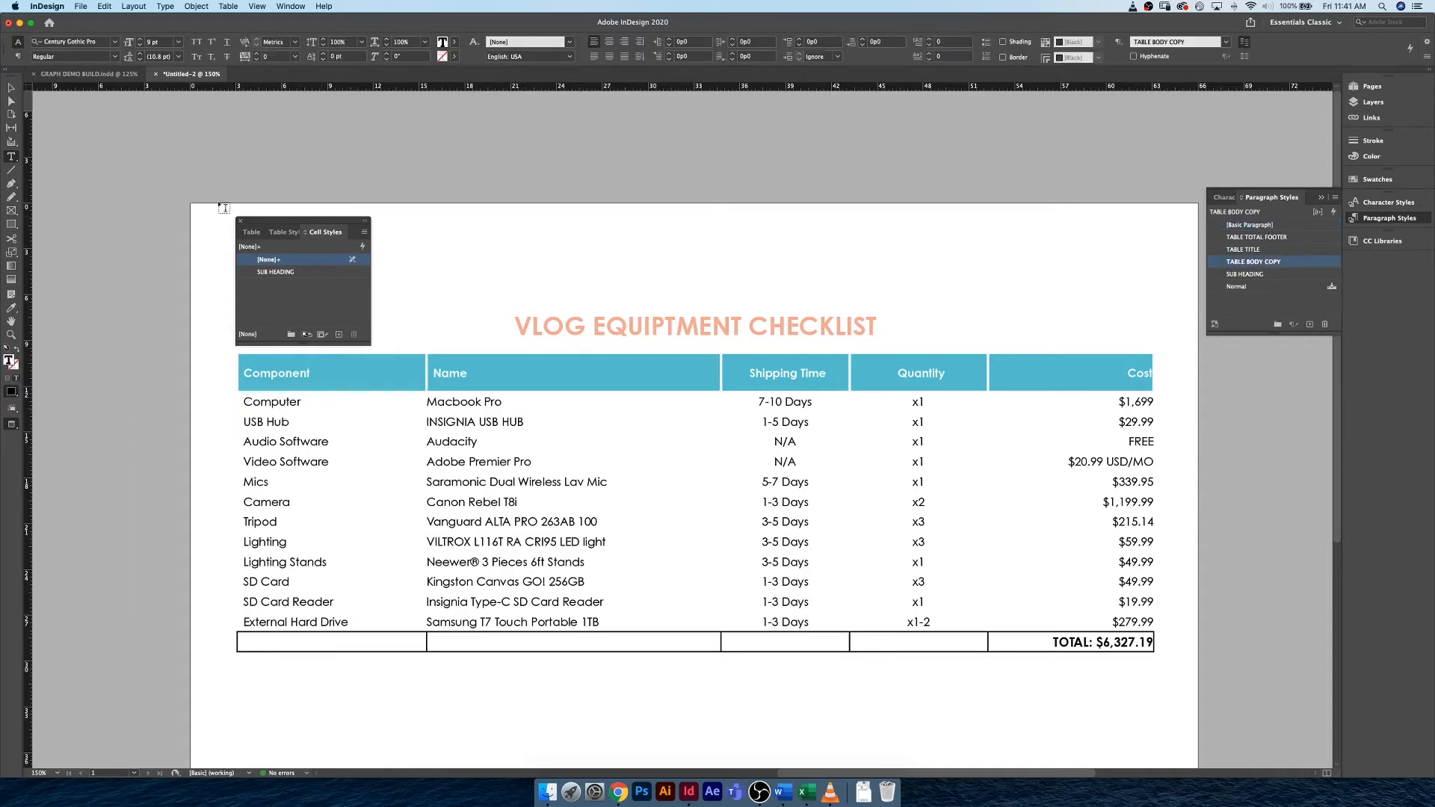
{"action": "left_click", "coordinate": [295, 233]}
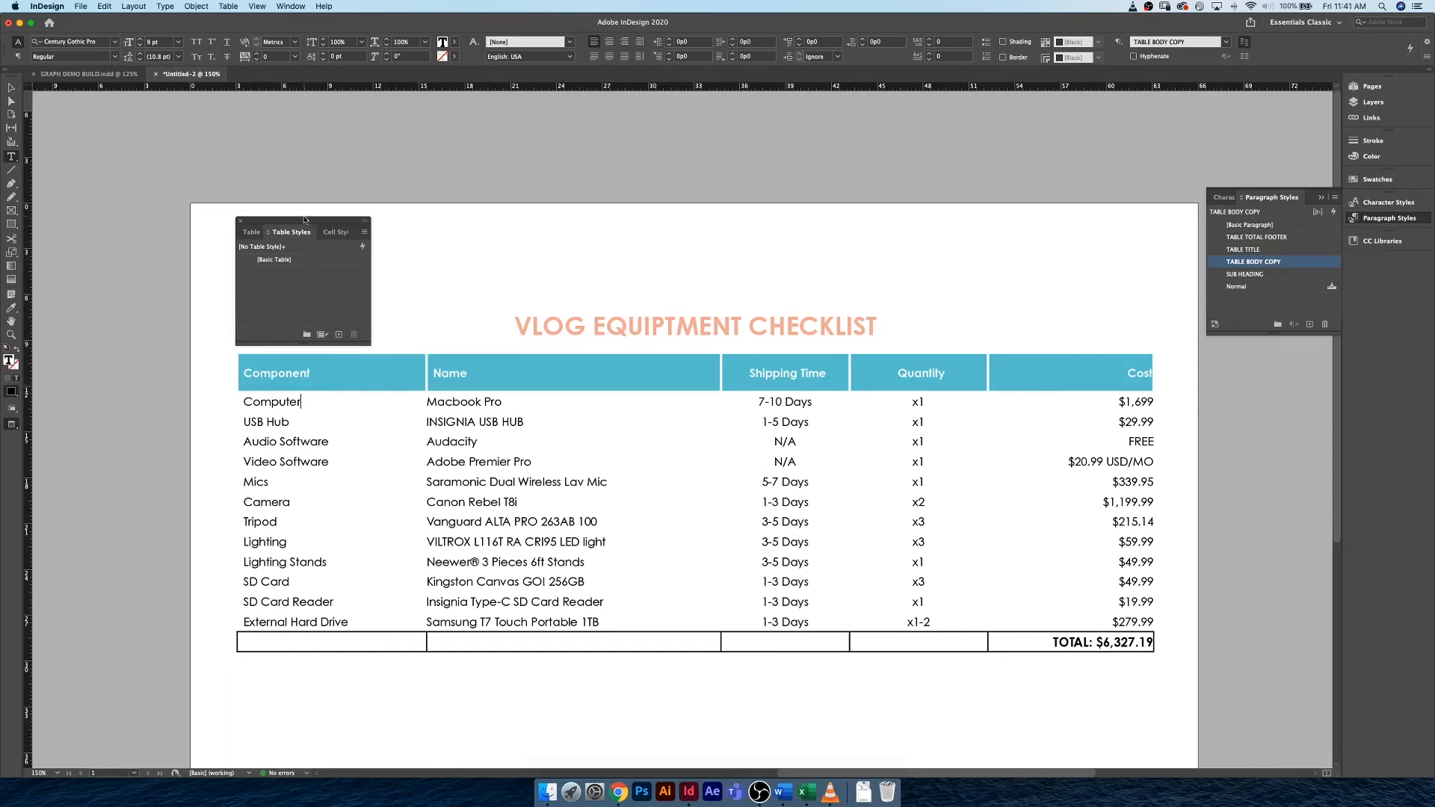
{"action": "left_click_drag", "start_coordinate": [301, 219], "coordinate": [116, 130]}
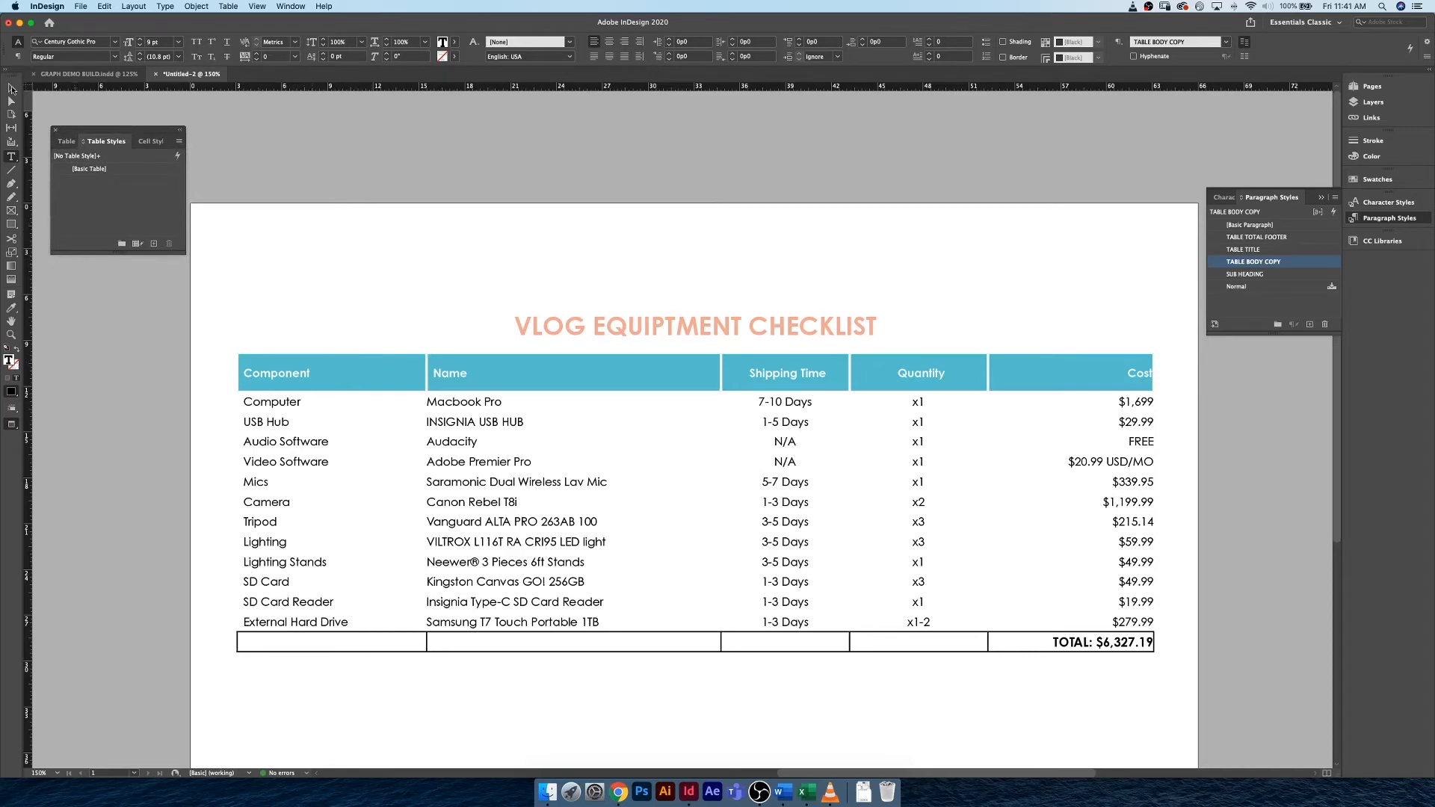
Turn off the preview display and select the entire table, including the title and total rows.
{"action": "left_click", "coordinate": [12, 88]}
{"action": "left_click", "coordinate": [304, 164]}
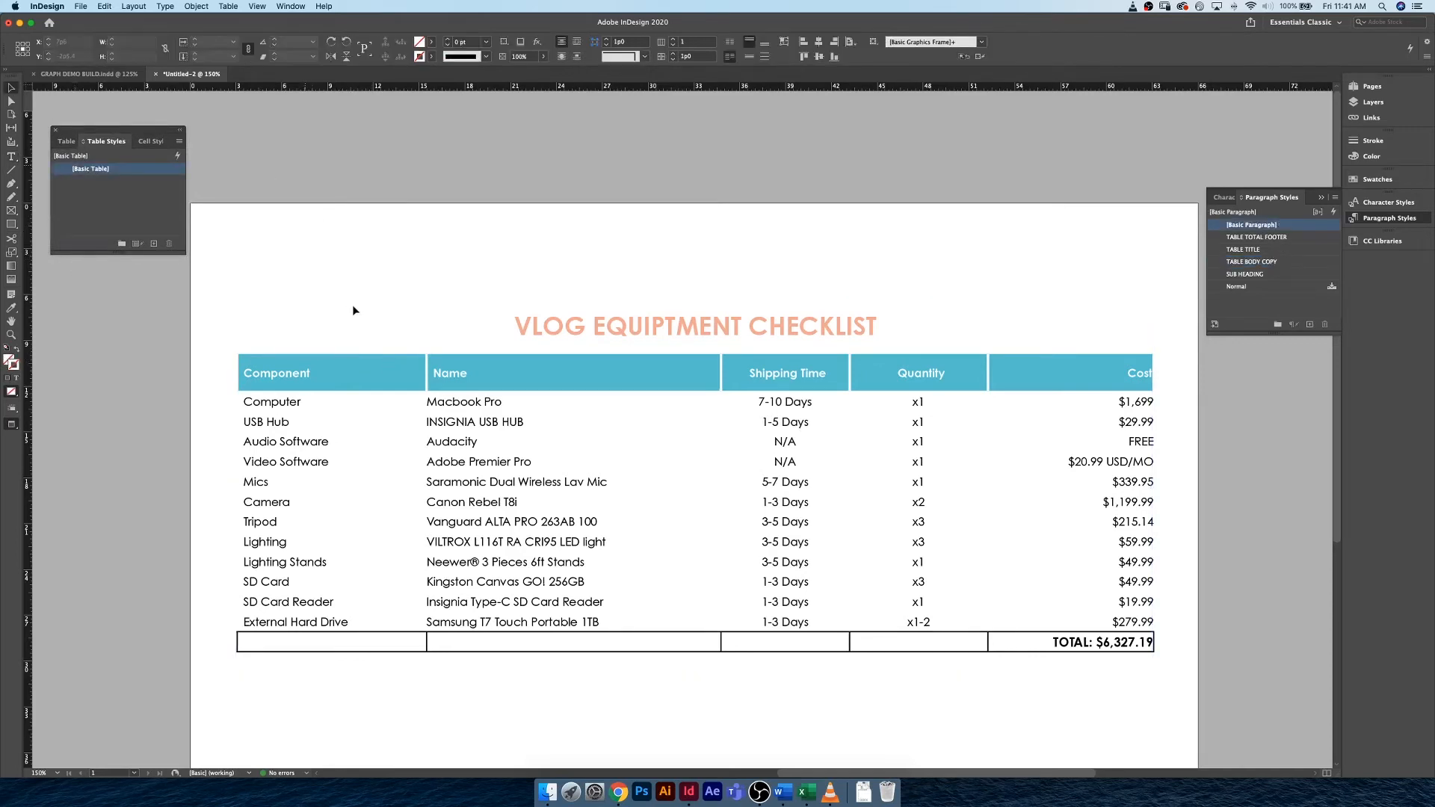
{"action": "key", "text": "w"}
{"action": "left_click", "coordinate": [236, 298]}
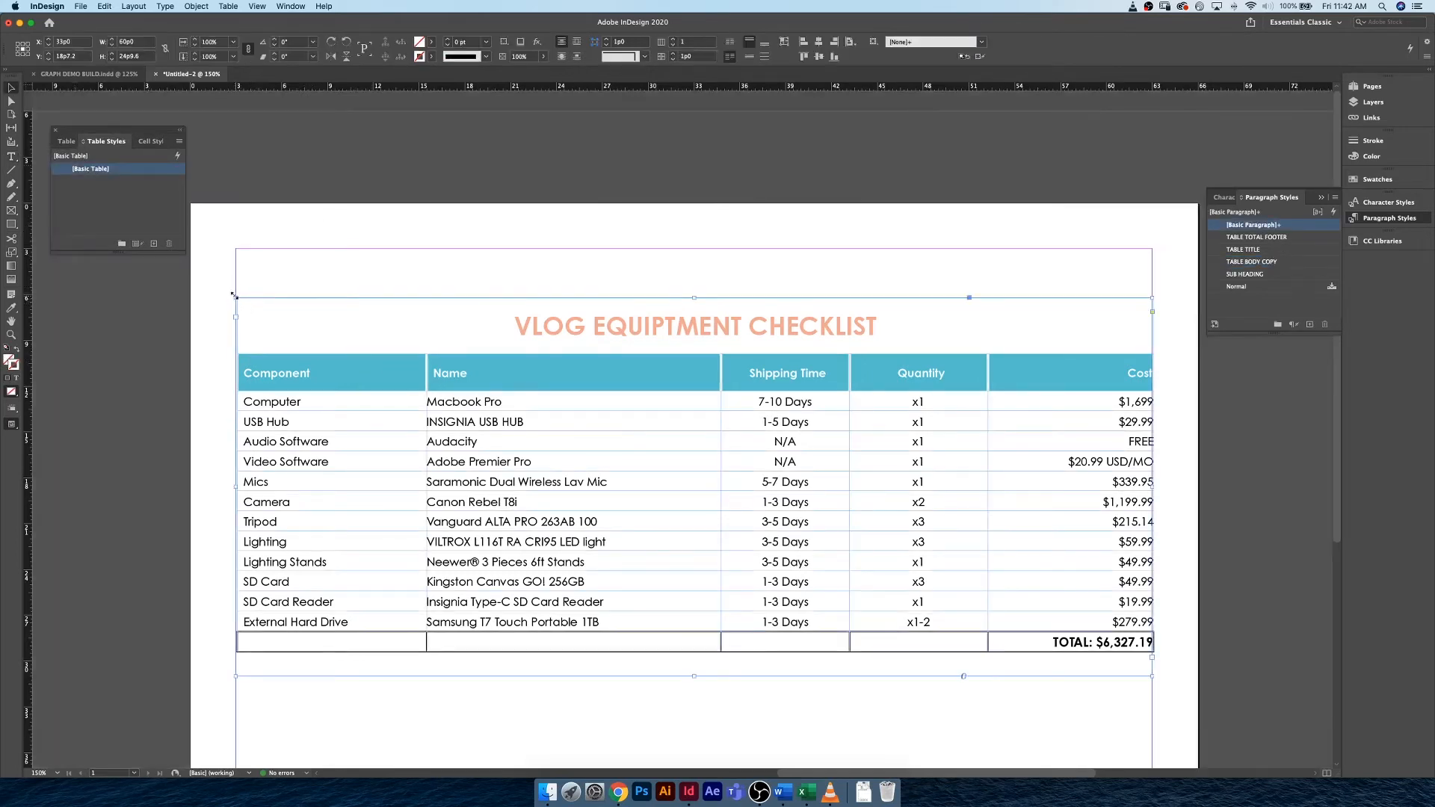
{"action": "double_click", "coordinate": [254, 311]}
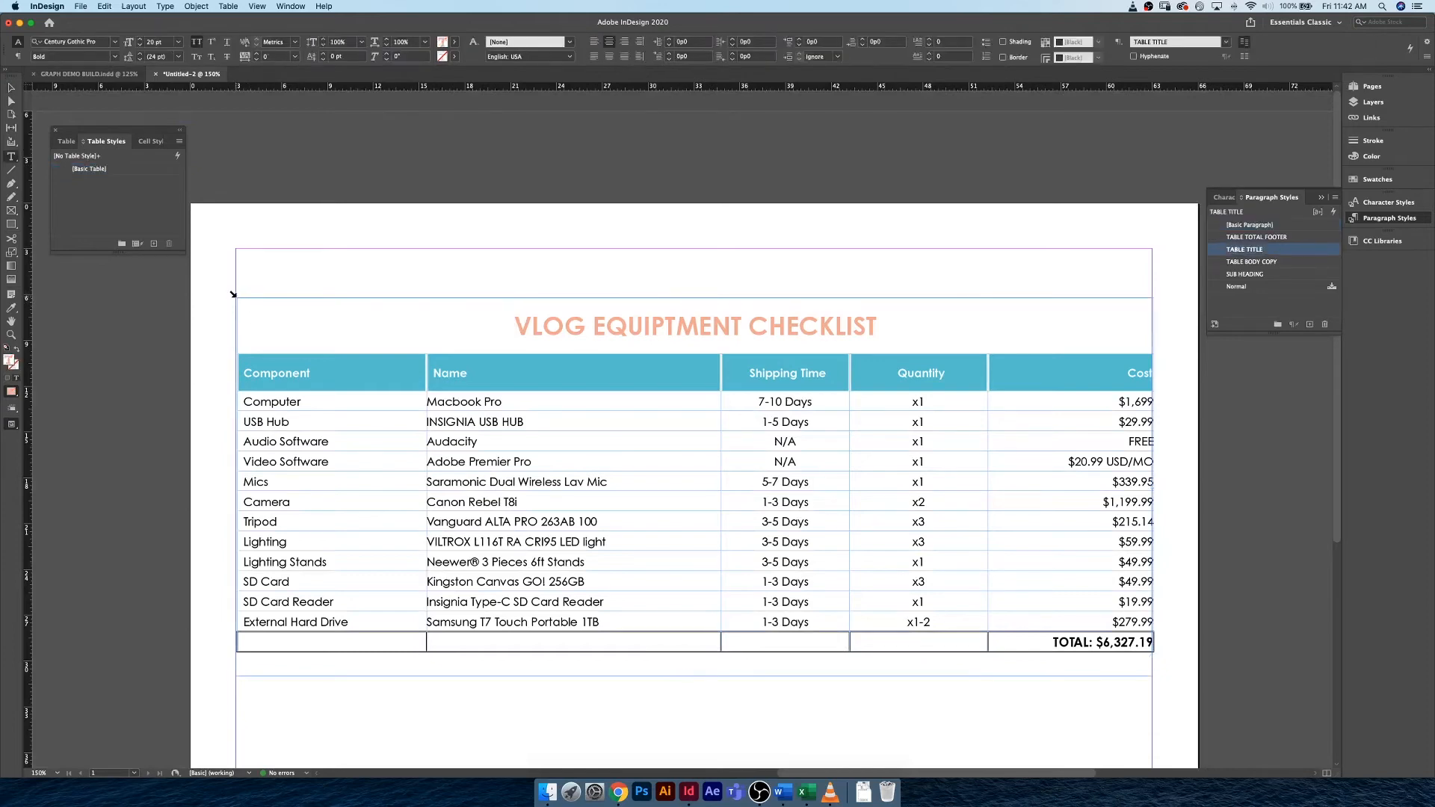
{"action": "left_click", "coordinate": [233, 294]}
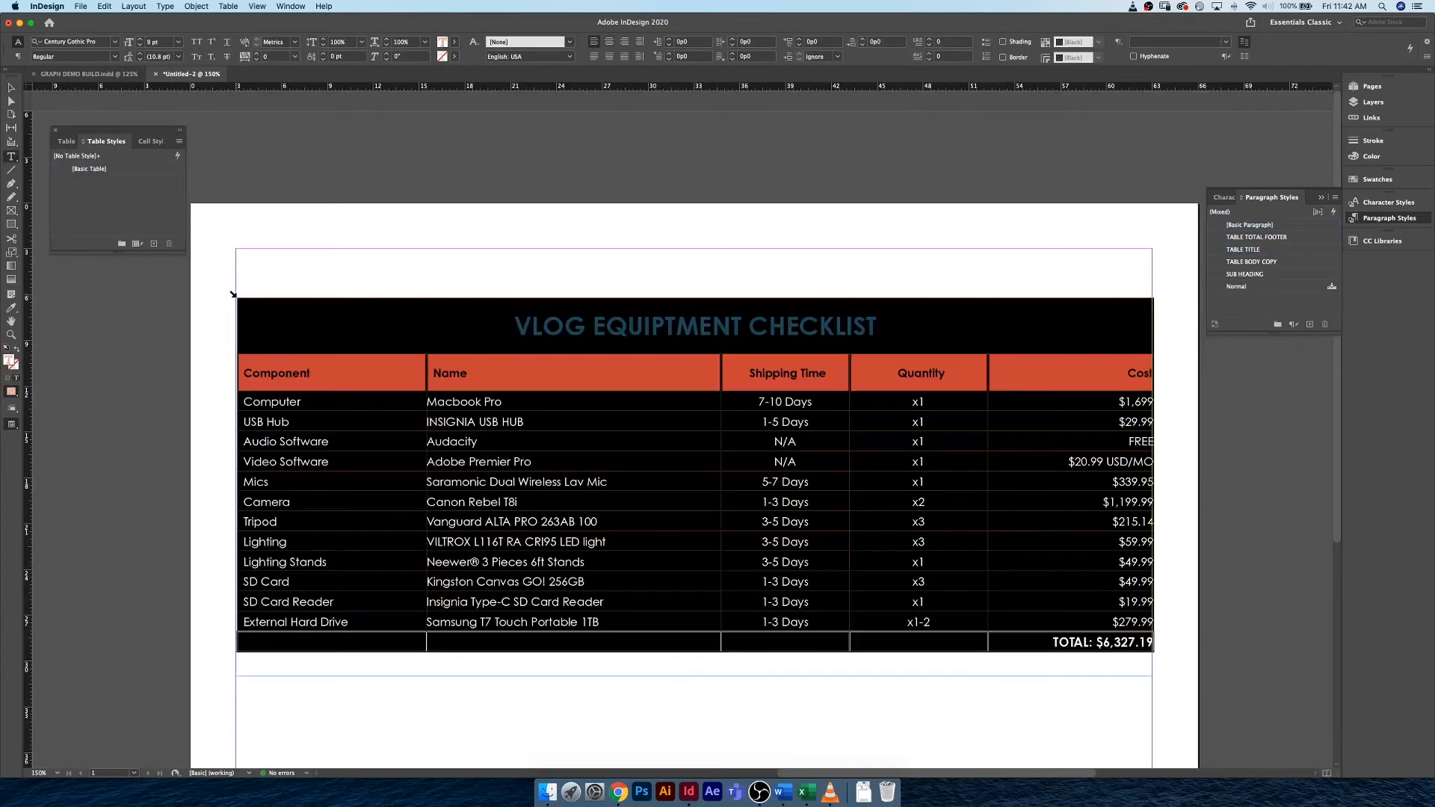
Create a new table style from the selected table and name it VLOG EQUPITMENT TABLE.
{"action": "left_click", "coordinate": [154, 244]}
{"action": "left_click", "coordinate": [158, 183]}
{"action": "double_click", "coordinate": [158, 184]}
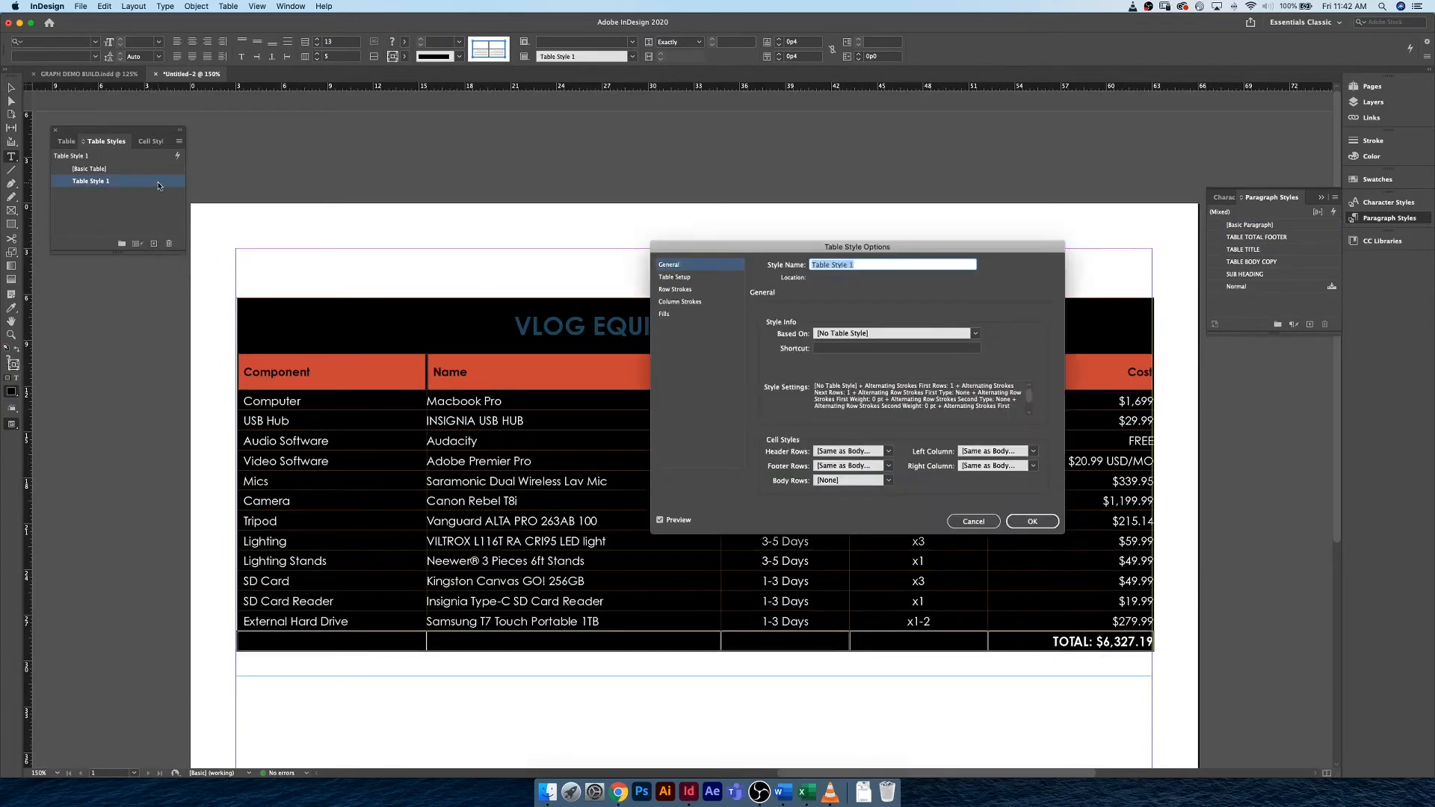
{"action": "type", "text": "VLOG EQUIPTMENT TABL EQUPITMENT TABLE"}
Give the table style an alternating fill on every other row in Grey, and move the options dialog clear of the table.
{"action": "left_click", "coordinate": [676, 314]}
{"action": "left_click", "coordinate": [849, 324]}
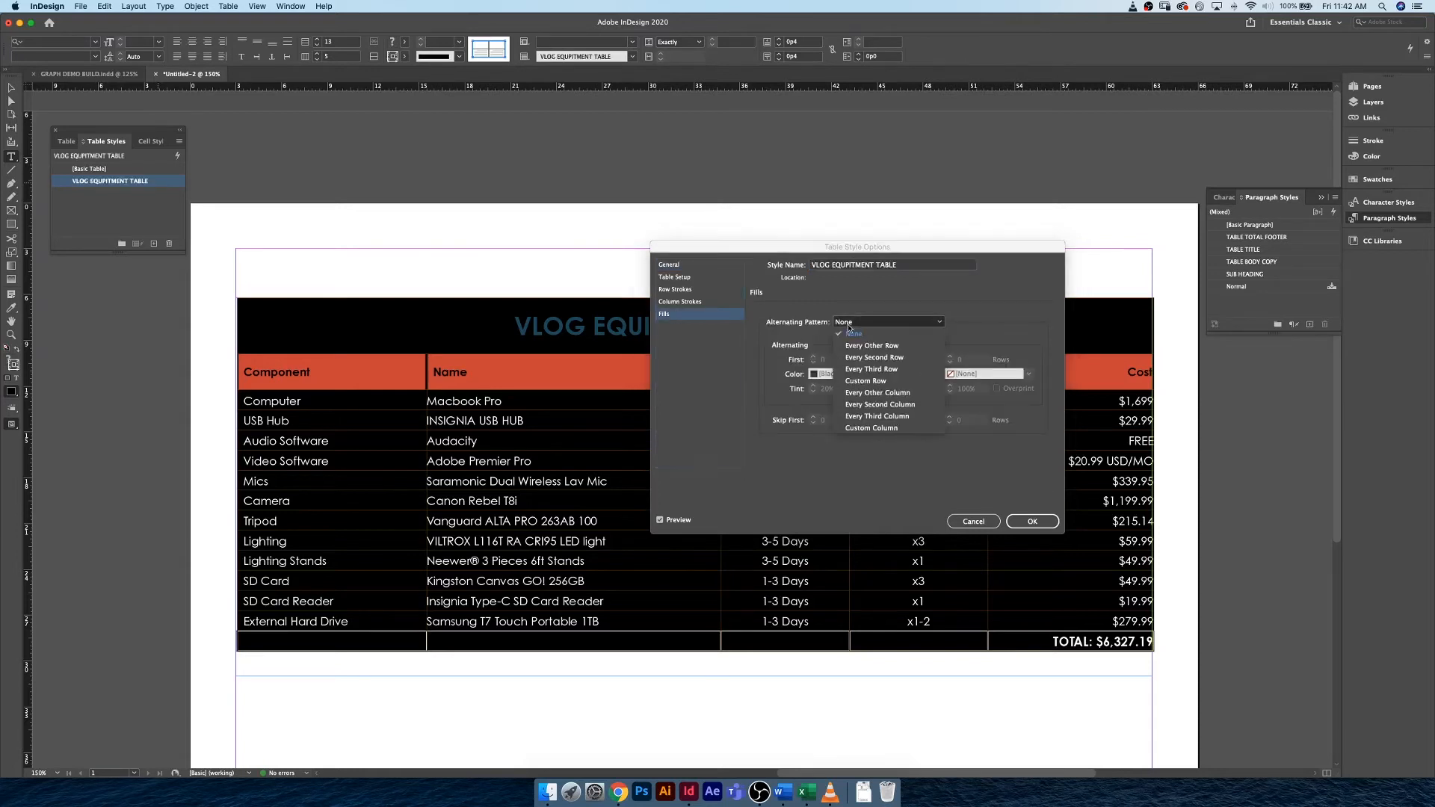
{"action": "left_click", "coordinate": [857, 347]}
{"action": "left_click", "coordinate": [899, 379]}
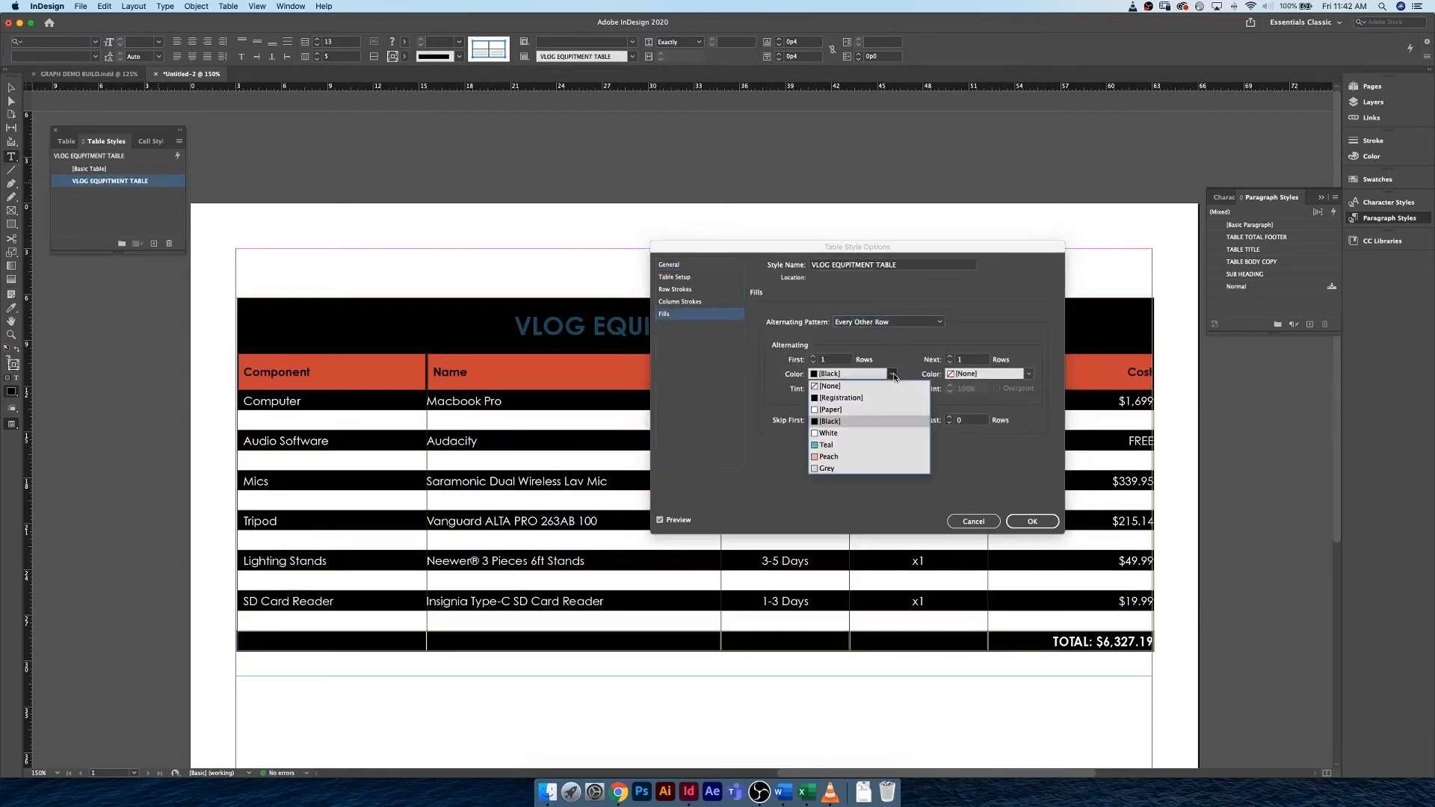
{"action": "left_click", "coordinate": [839, 471]}
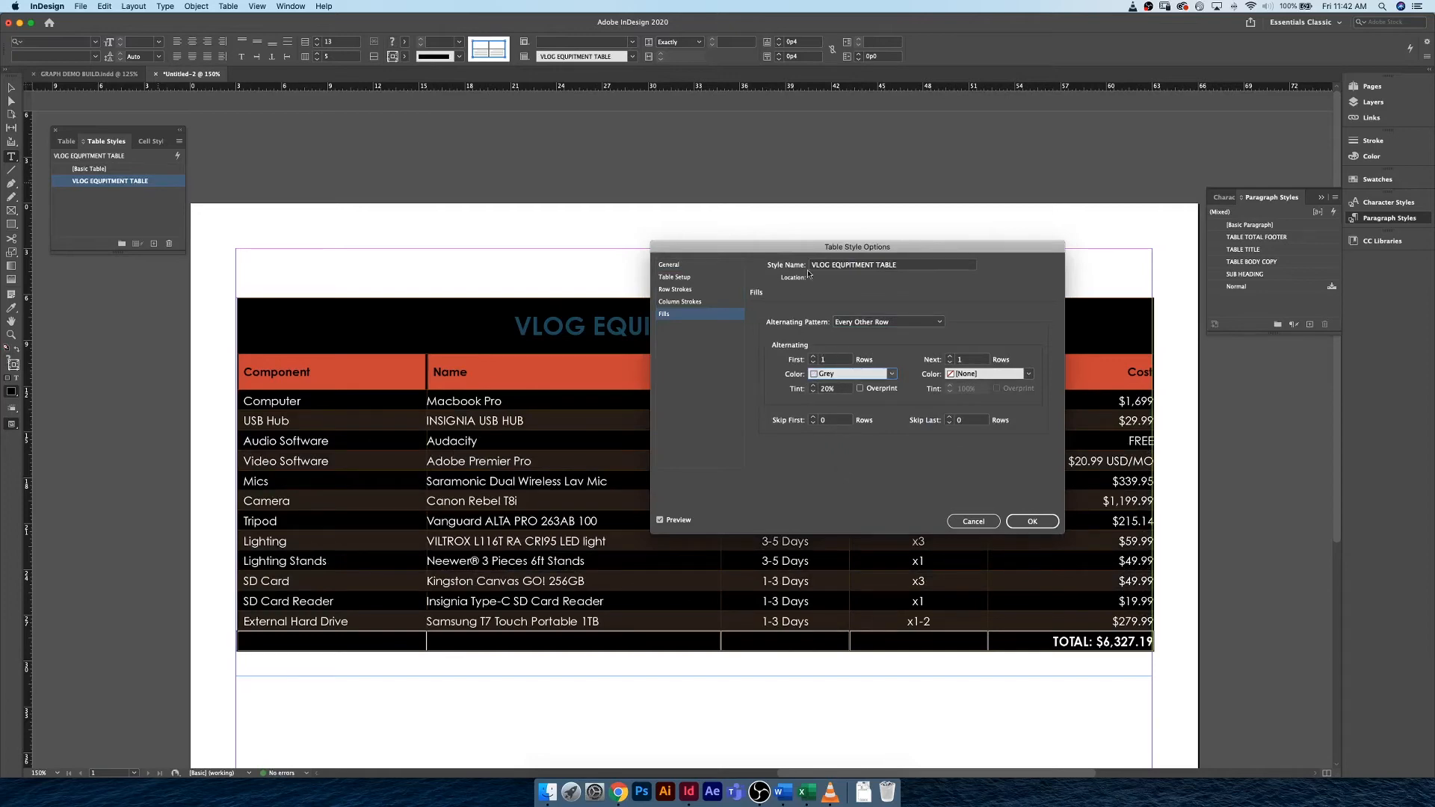
{"action": "left_click_drag", "start_coordinate": [807, 247], "coordinate": [1101, 280]}
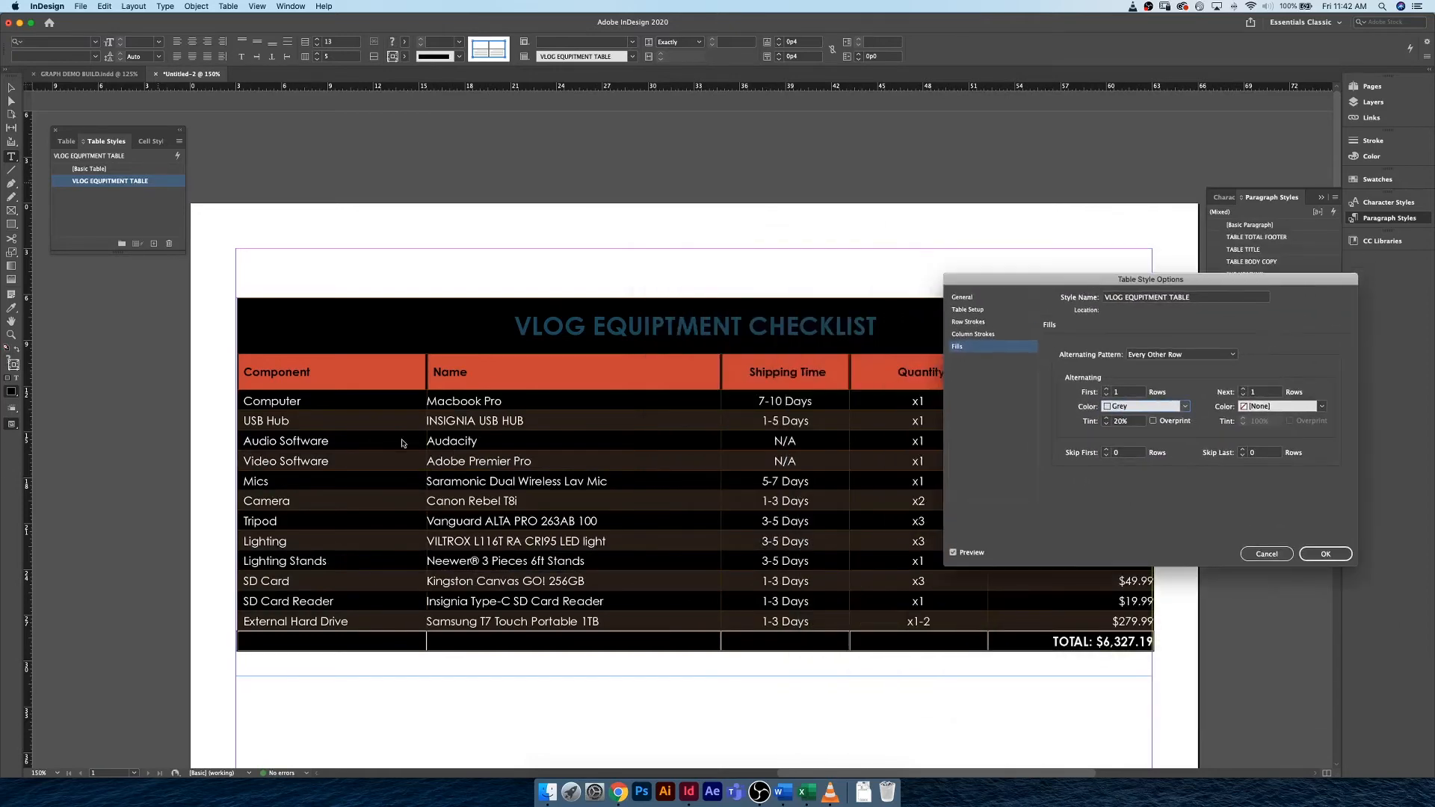
Try other first and next row counts for the alternating fill, restore both to 1, and try skipping the first row.
{"action": "left_click", "coordinate": [1107, 389]}
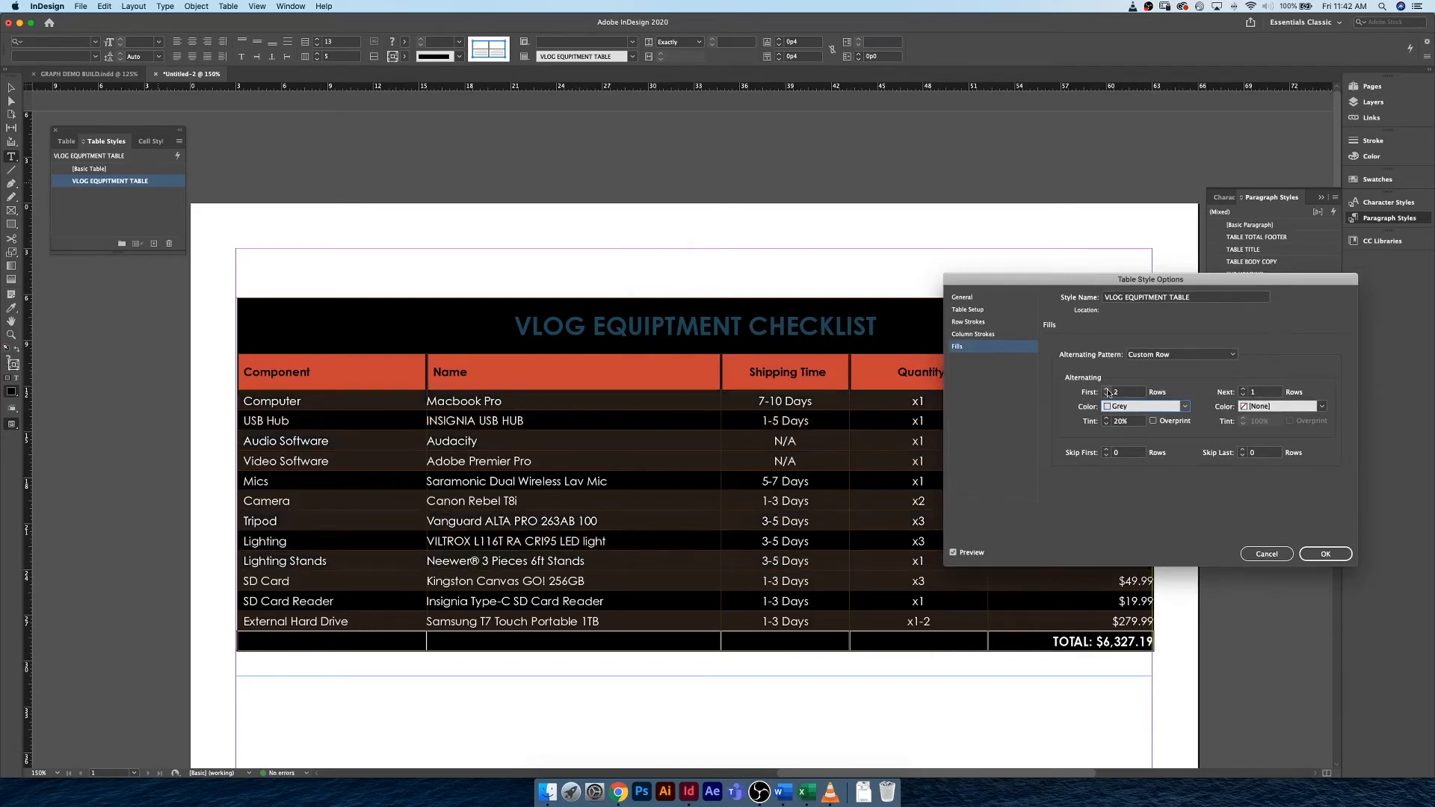
{"action": "left_click", "coordinate": [1244, 390]}
{"action": "left_click", "coordinate": [1244, 395]}
{"action": "left_click", "coordinate": [1244, 395]}
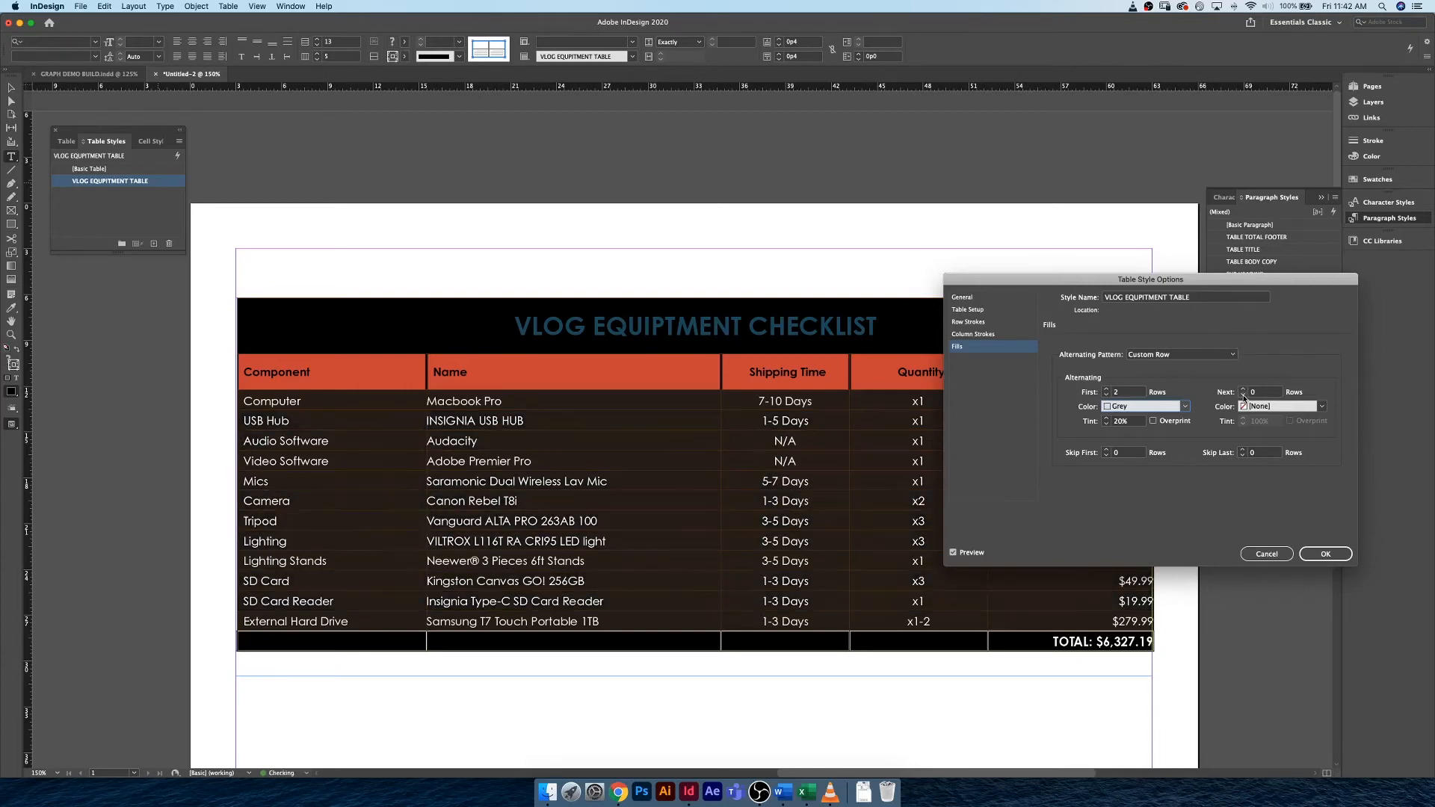
{"action": "left_click", "coordinate": [1105, 395]}
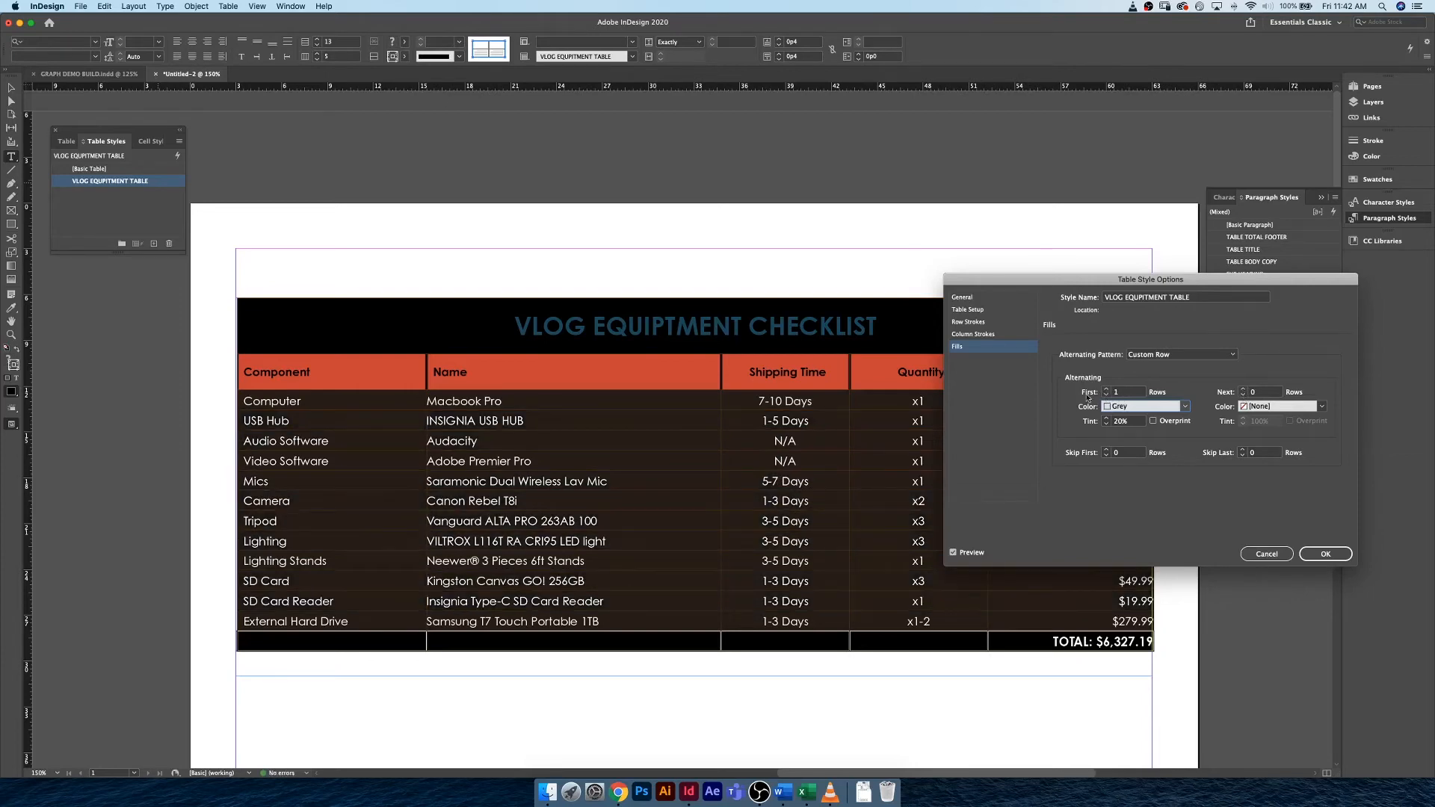
{"action": "left_click", "coordinate": [1244, 388]}
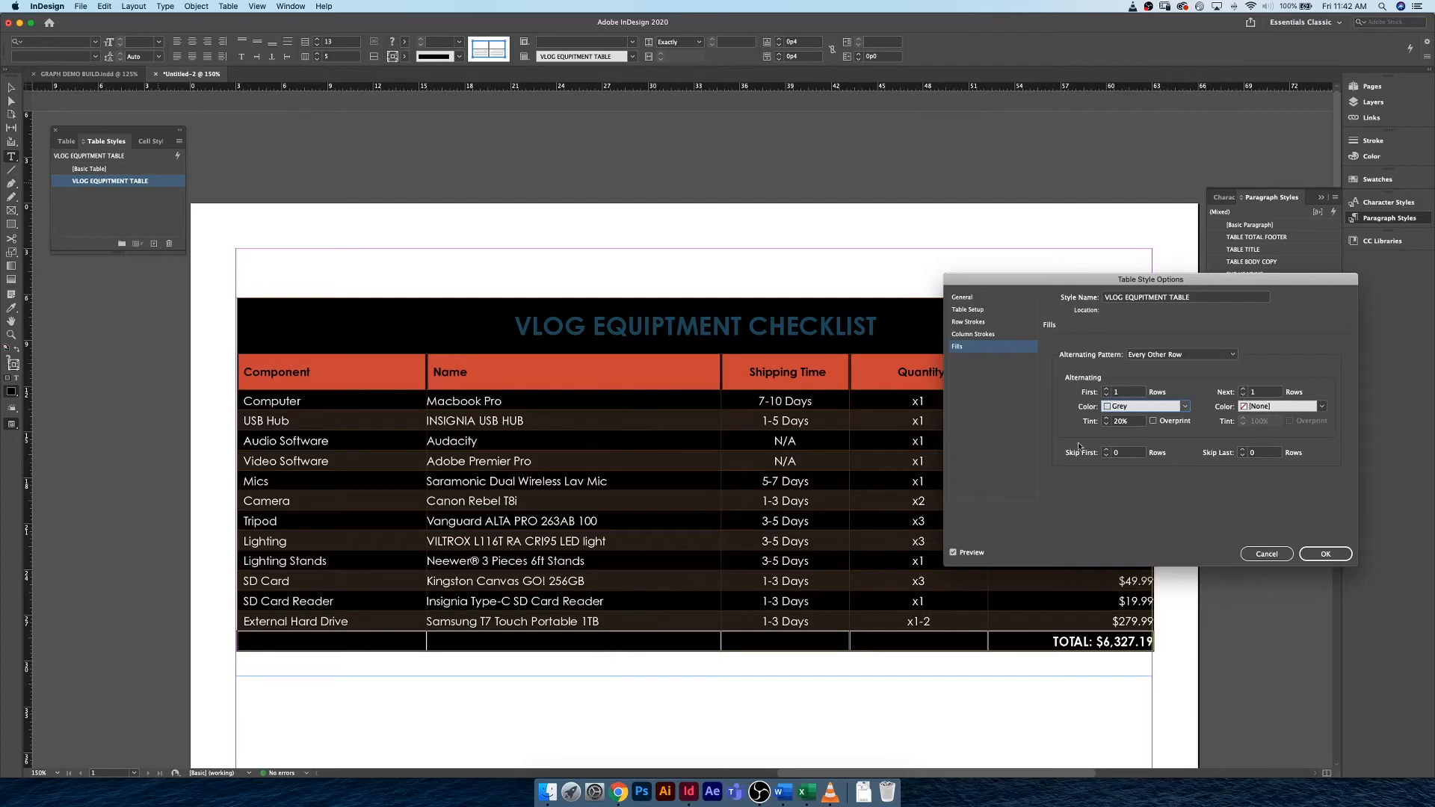
{"action": "left_click", "coordinate": [1106, 451]}
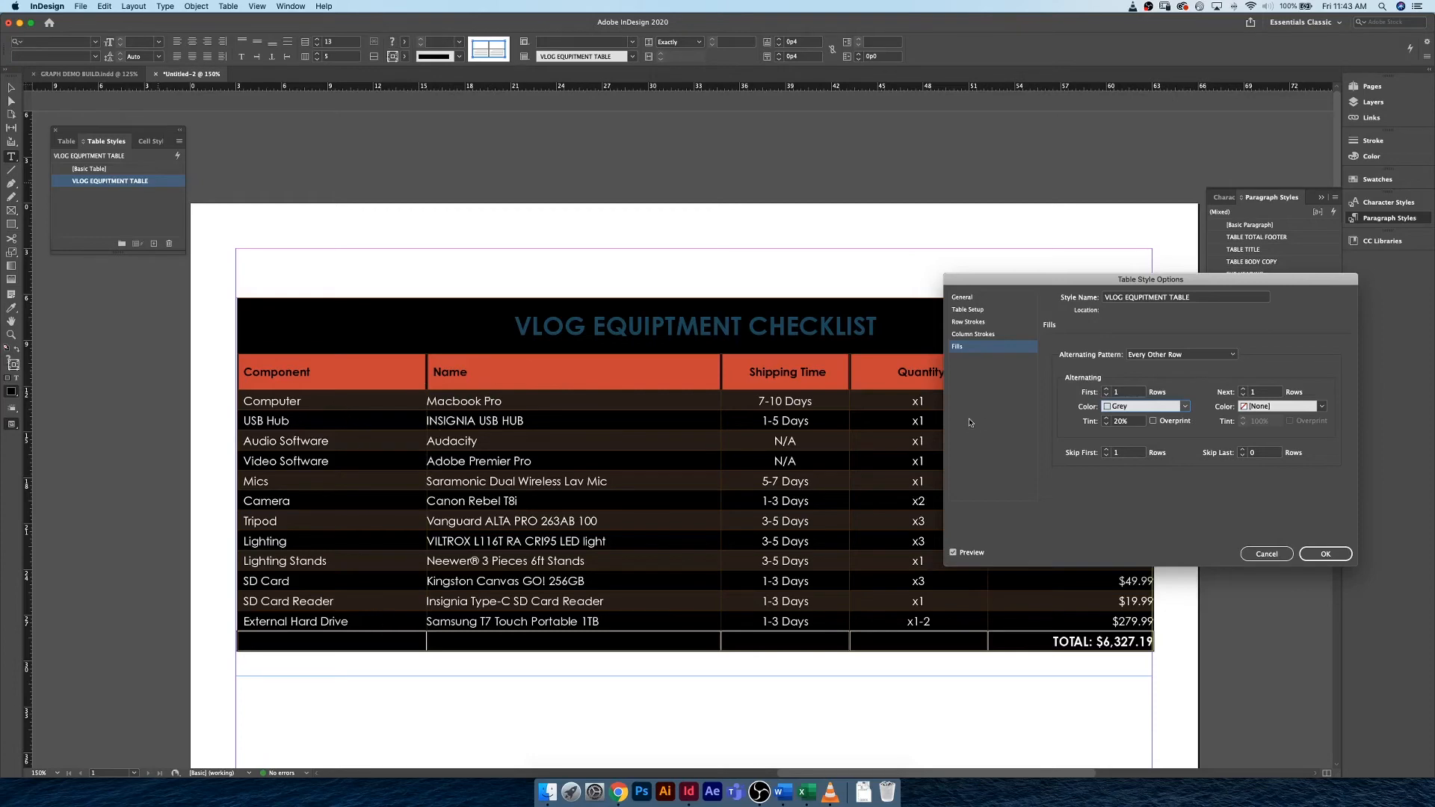
Save the table style with its alternating row fill and deselect the table.
{"action": "left_click", "coordinate": [1325, 554]}
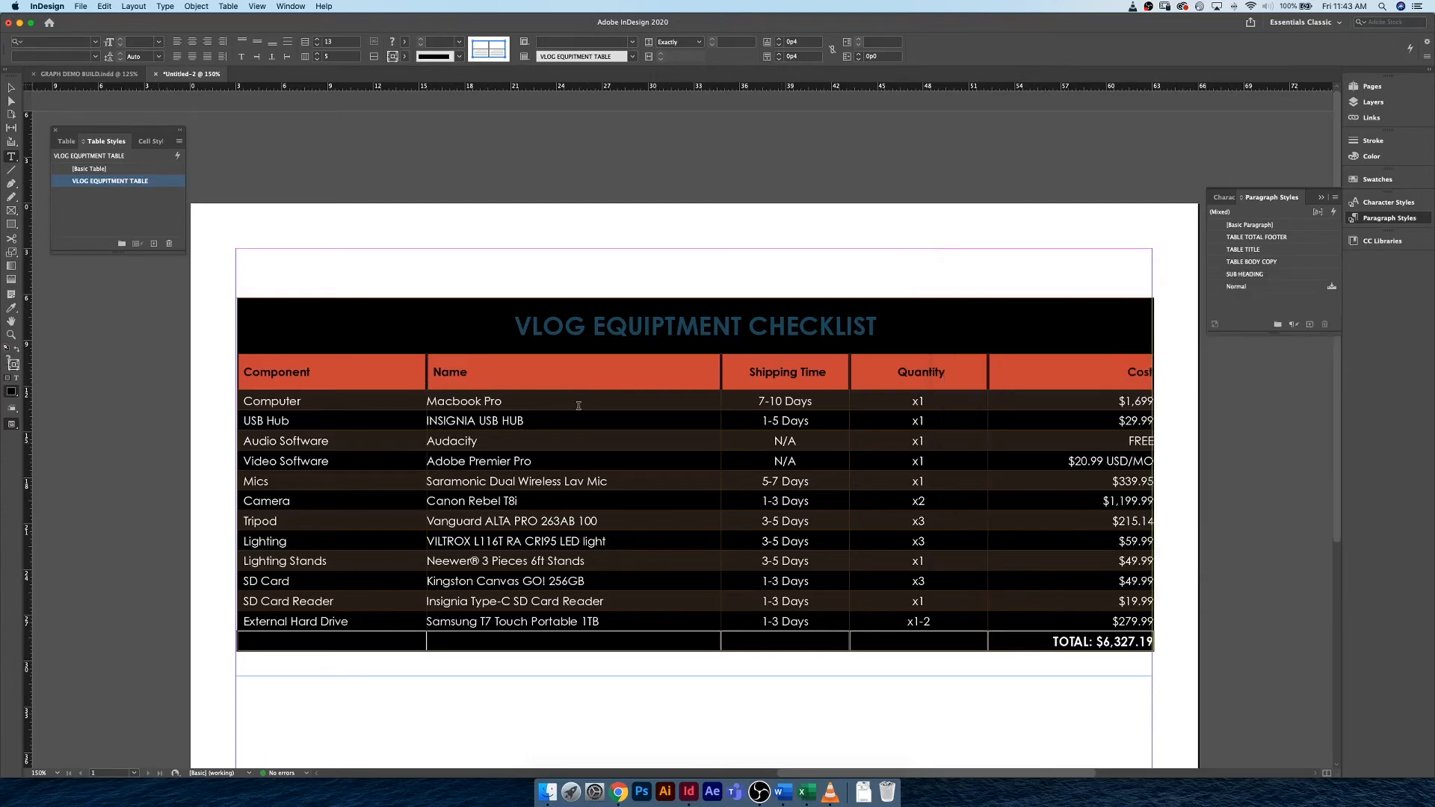
{"action": "left_click", "coordinate": [567, 401]}
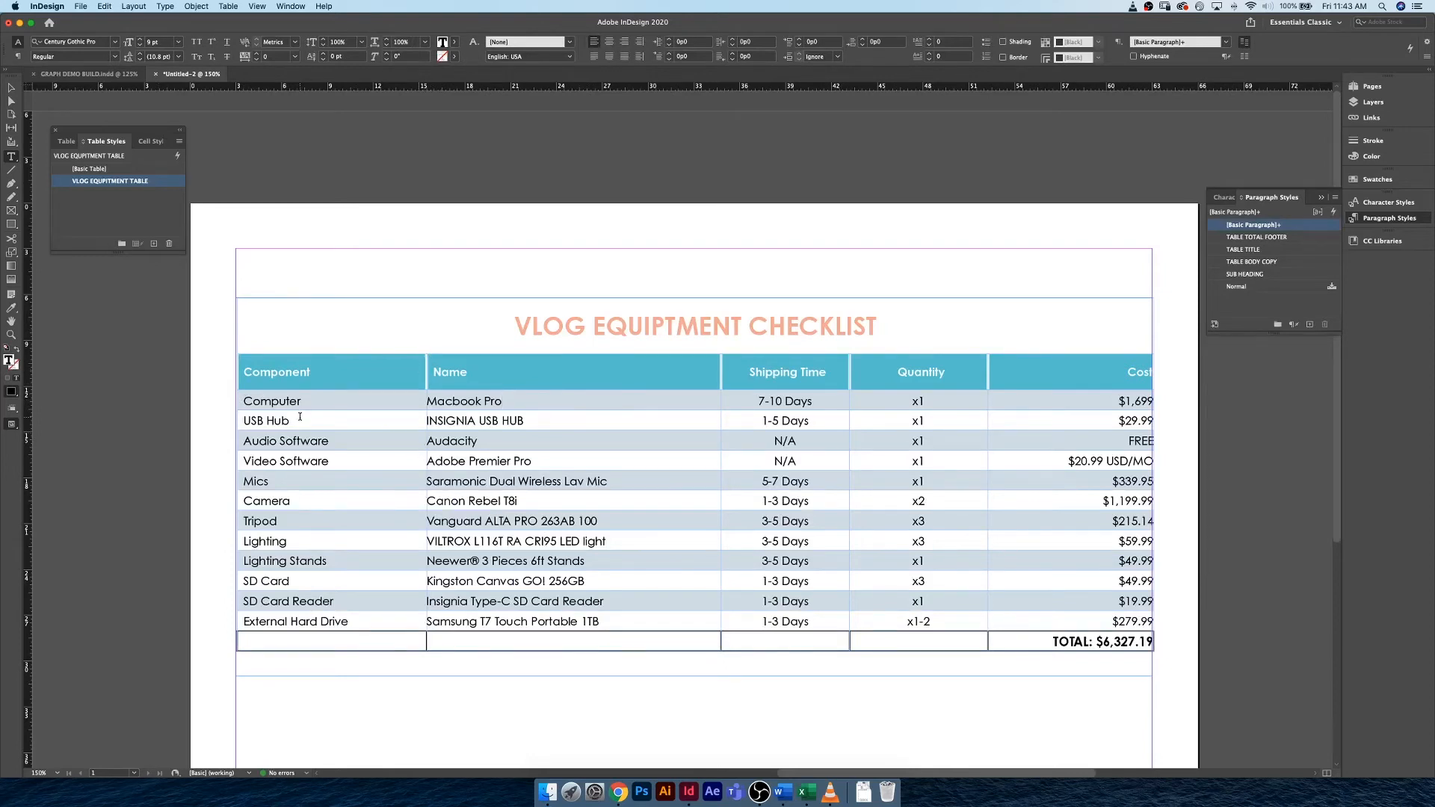
Set the cell strokes of all body rows, Computer through External Hard Drive, to 2 pt in Paper.
{"action": "left_click_drag", "start_coordinate": [277, 403], "coordinate": [1043, 622]}
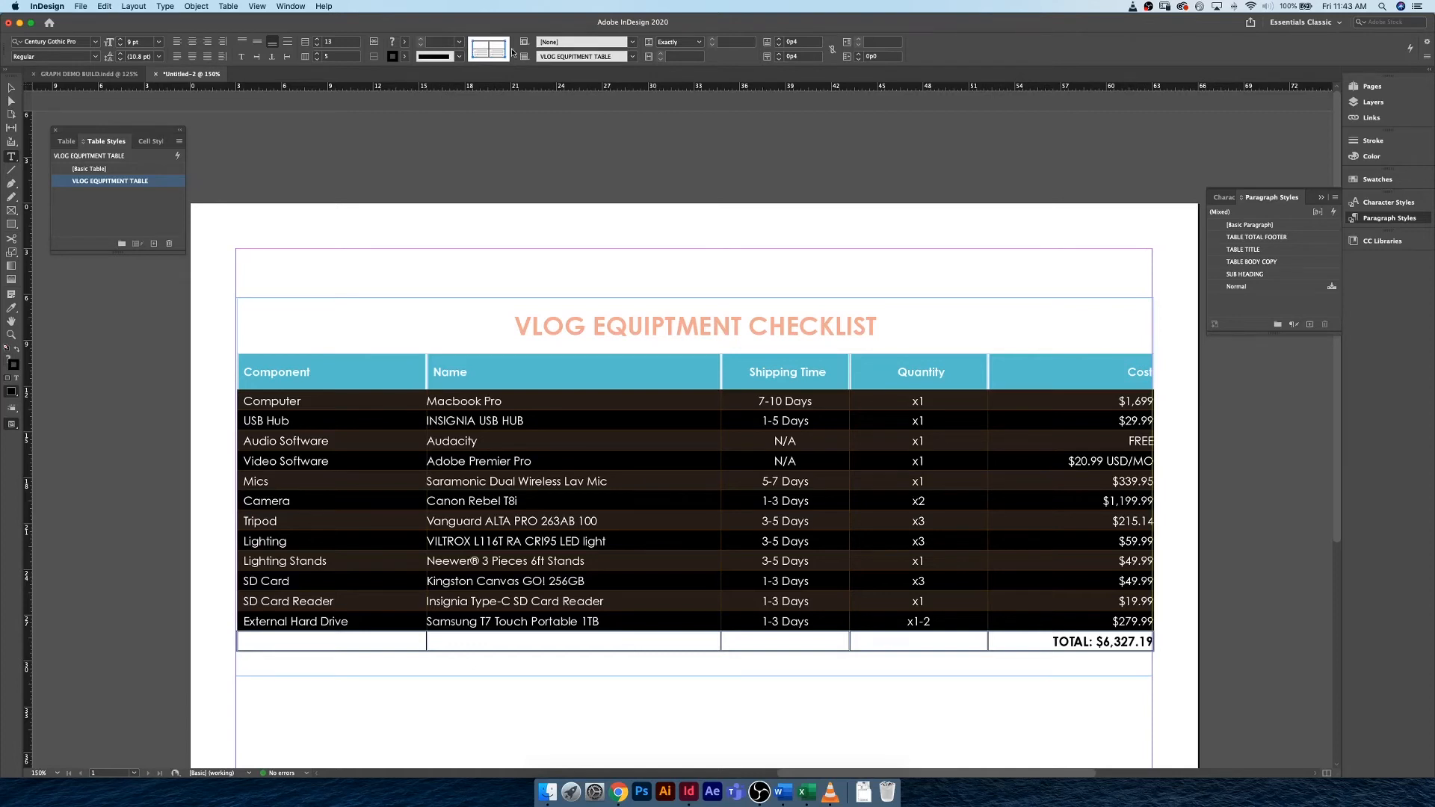
{"action": "left_click", "coordinate": [448, 44]}
{"action": "type", "text": "2"}
{"action": "key", "text": "Return"}
{"action": "left_click", "coordinate": [405, 56]}
{"action": "left_click", "coordinate": [307, 116]}
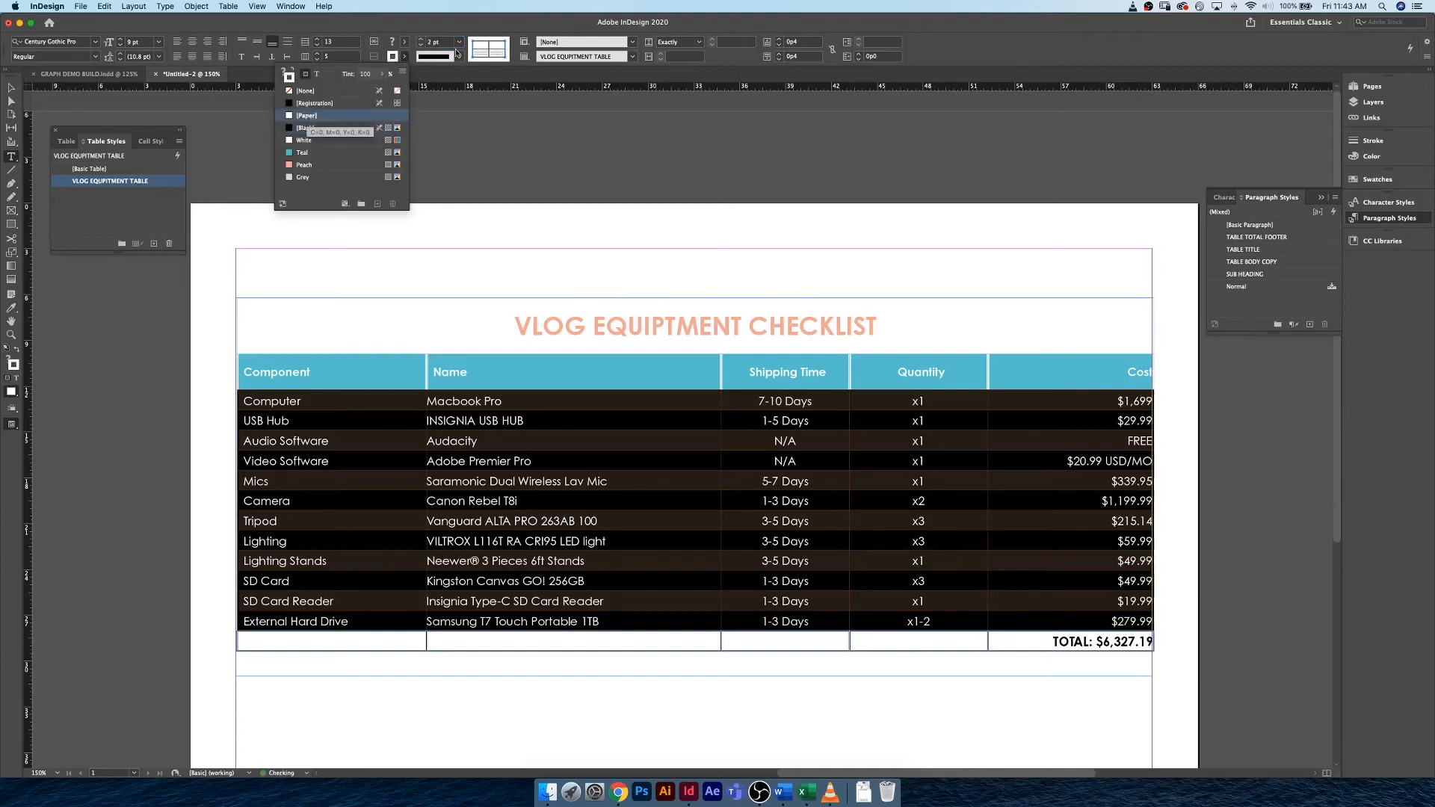
{"action": "left_click", "coordinate": [443, 43]}
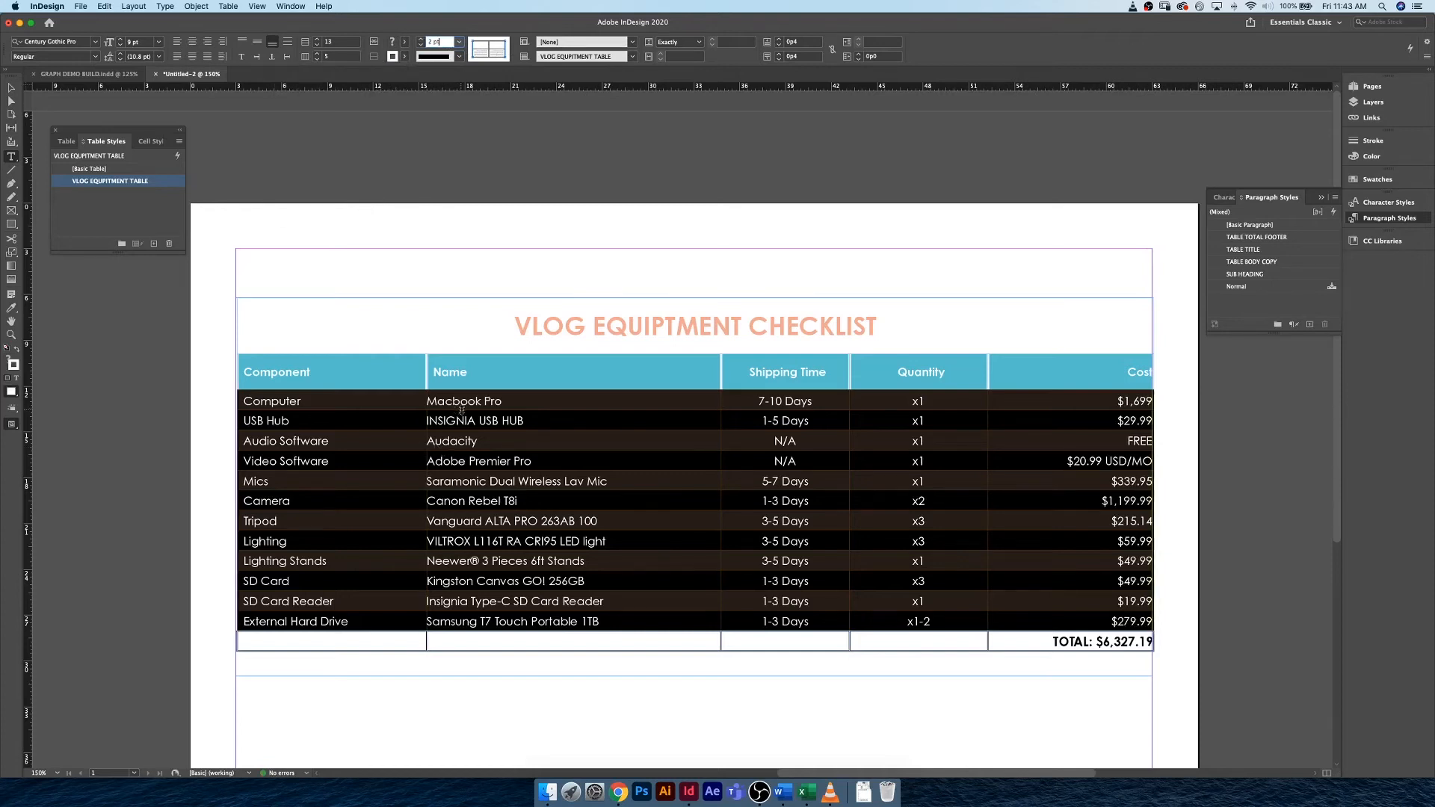
{"action": "left_click", "coordinate": [293, 402]}
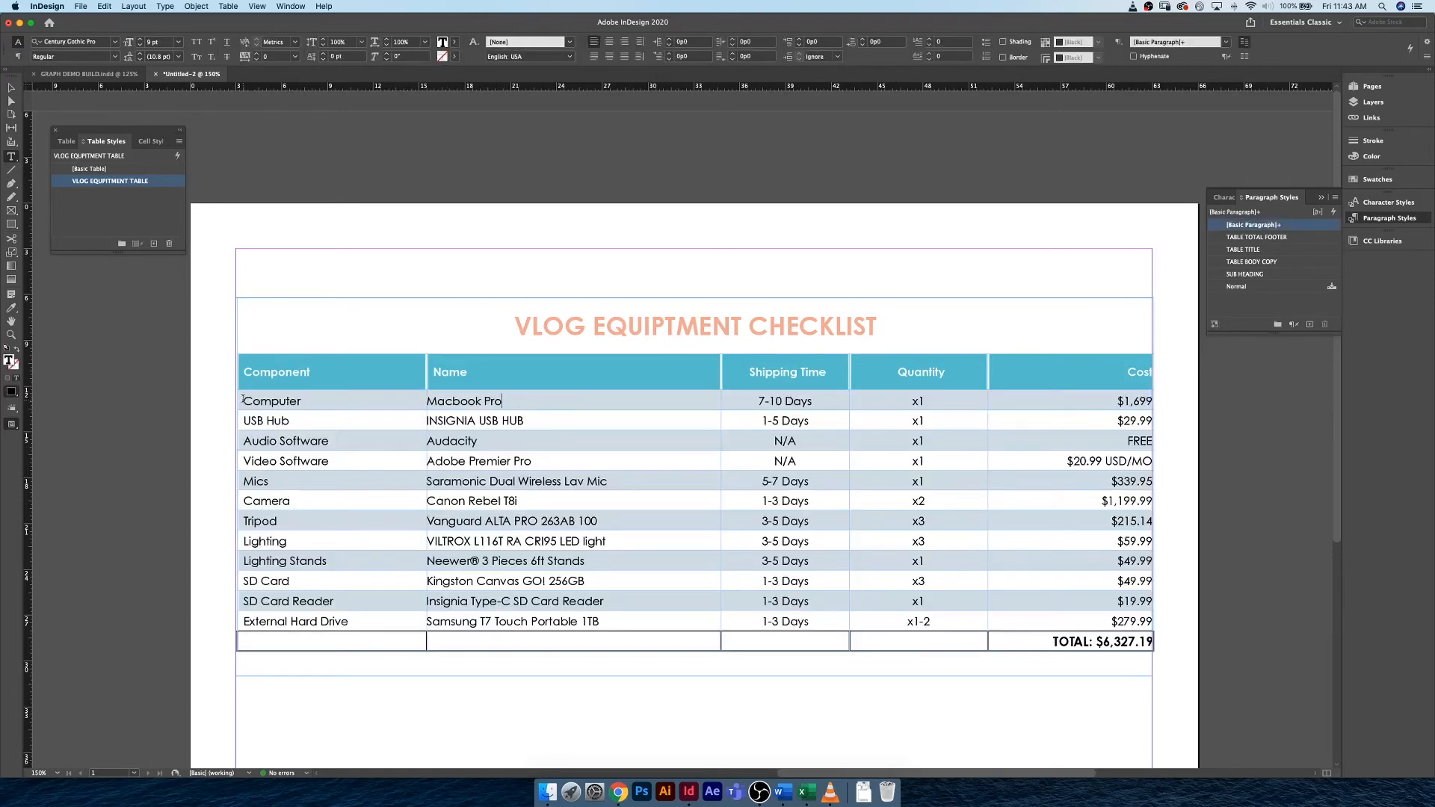
Give the Computer cell a 2 pt stroke in Paper and deselect it.
{"action": "left_click_drag", "start_coordinate": [243, 400], "coordinate": [418, 404]}
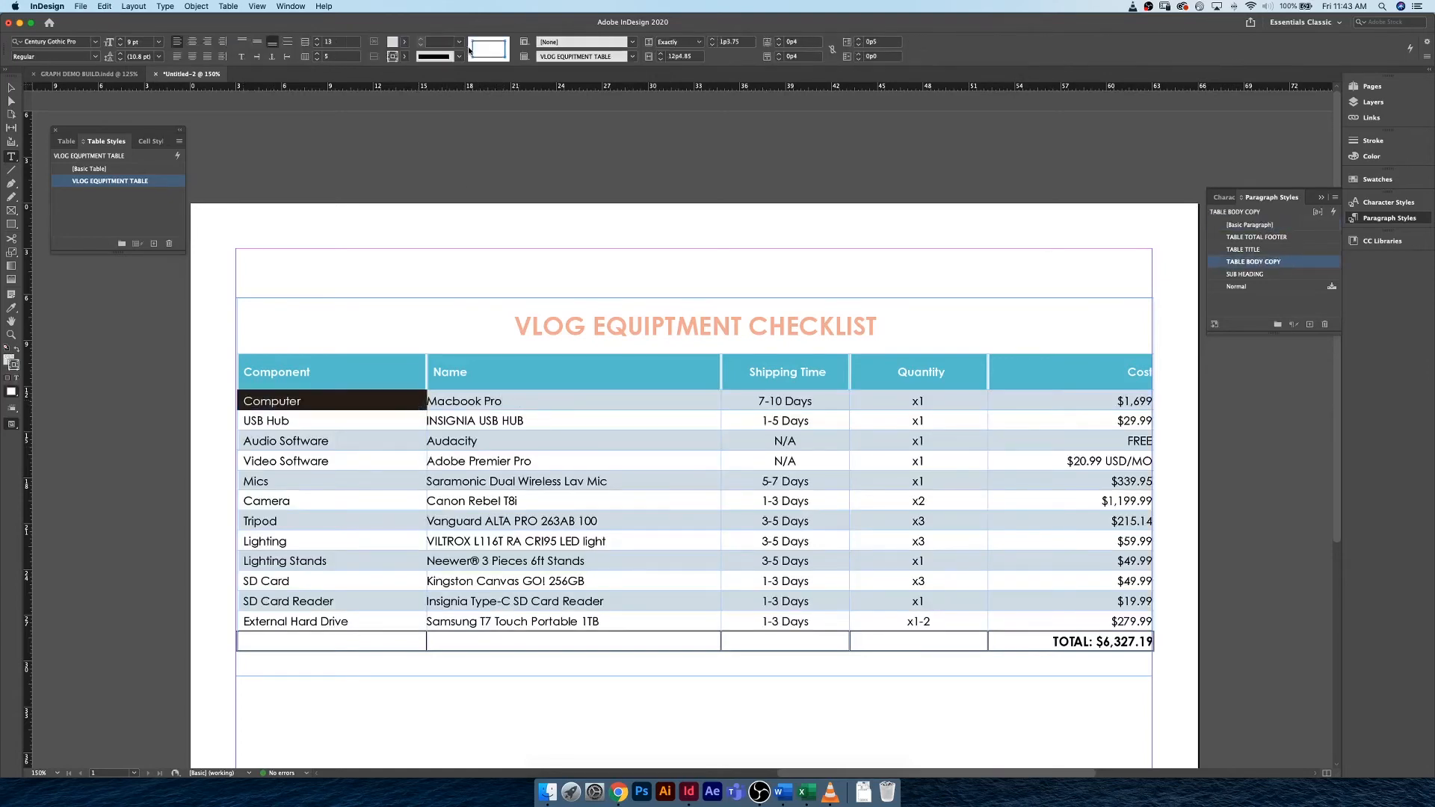
{"action": "left_click", "coordinate": [404, 57]}
{"action": "left_click", "coordinate": [339, 117]}
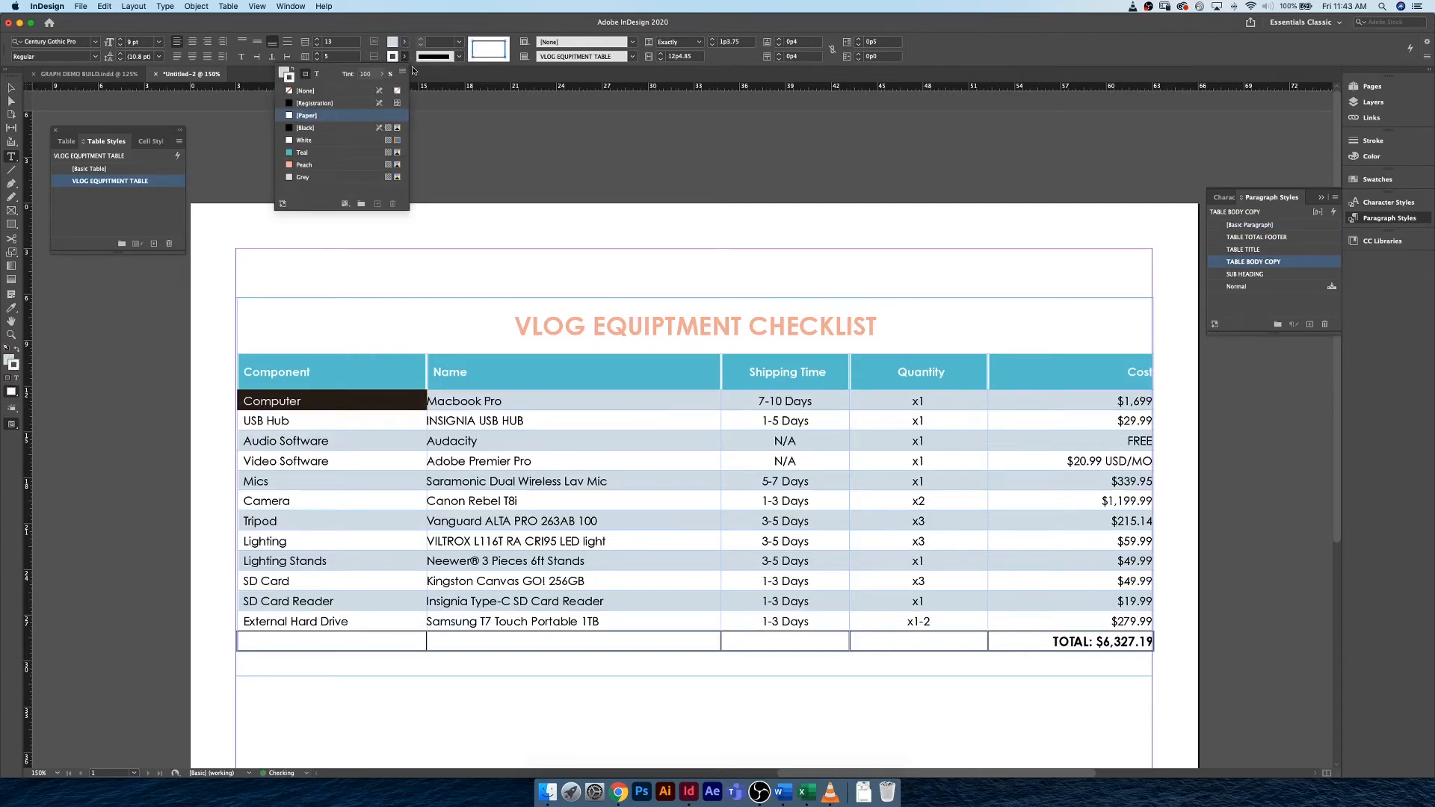
{"action": "left_click", "coordinate": [438, 43]}
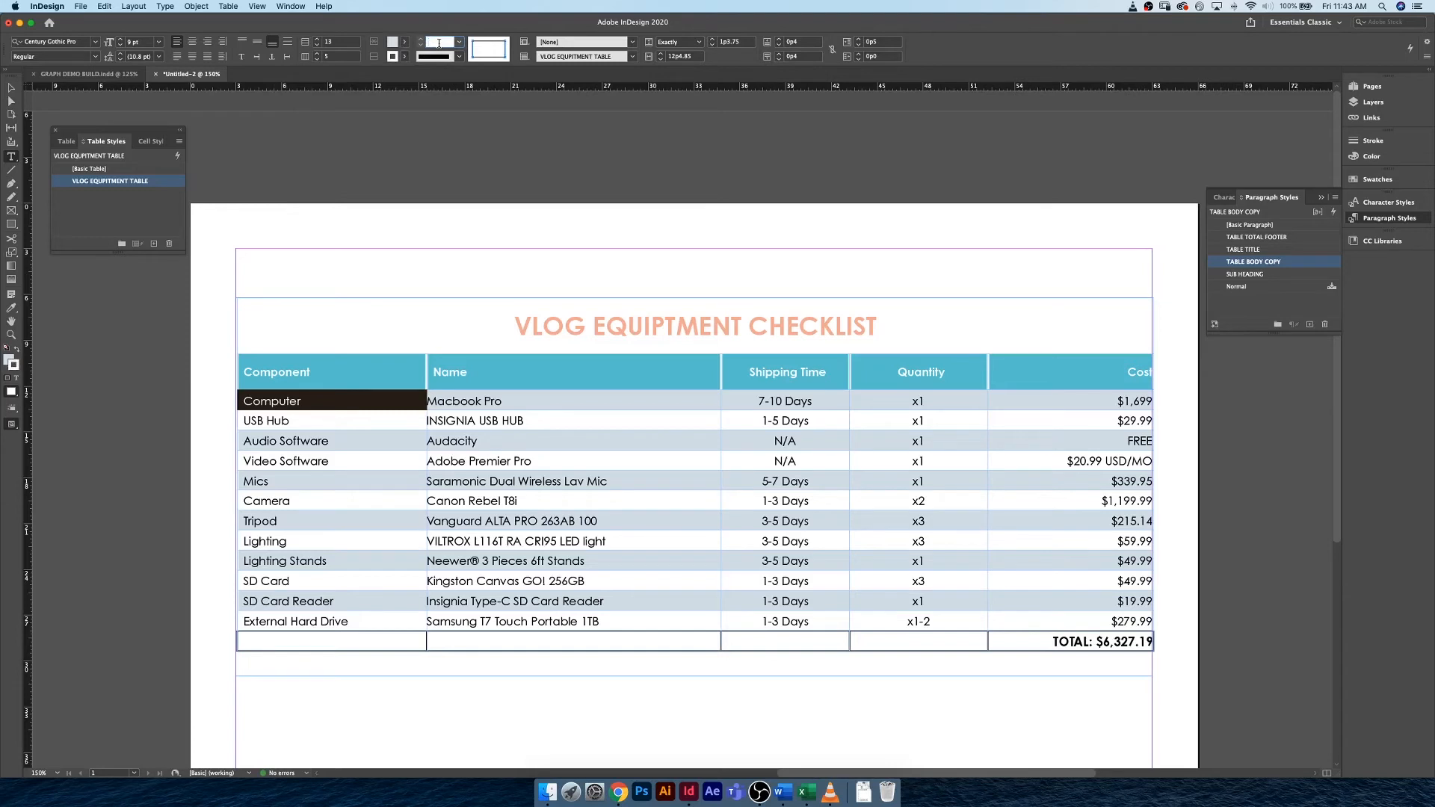
{"action": "type", "text": "2"}
{"action": "key", "text": "Return"}
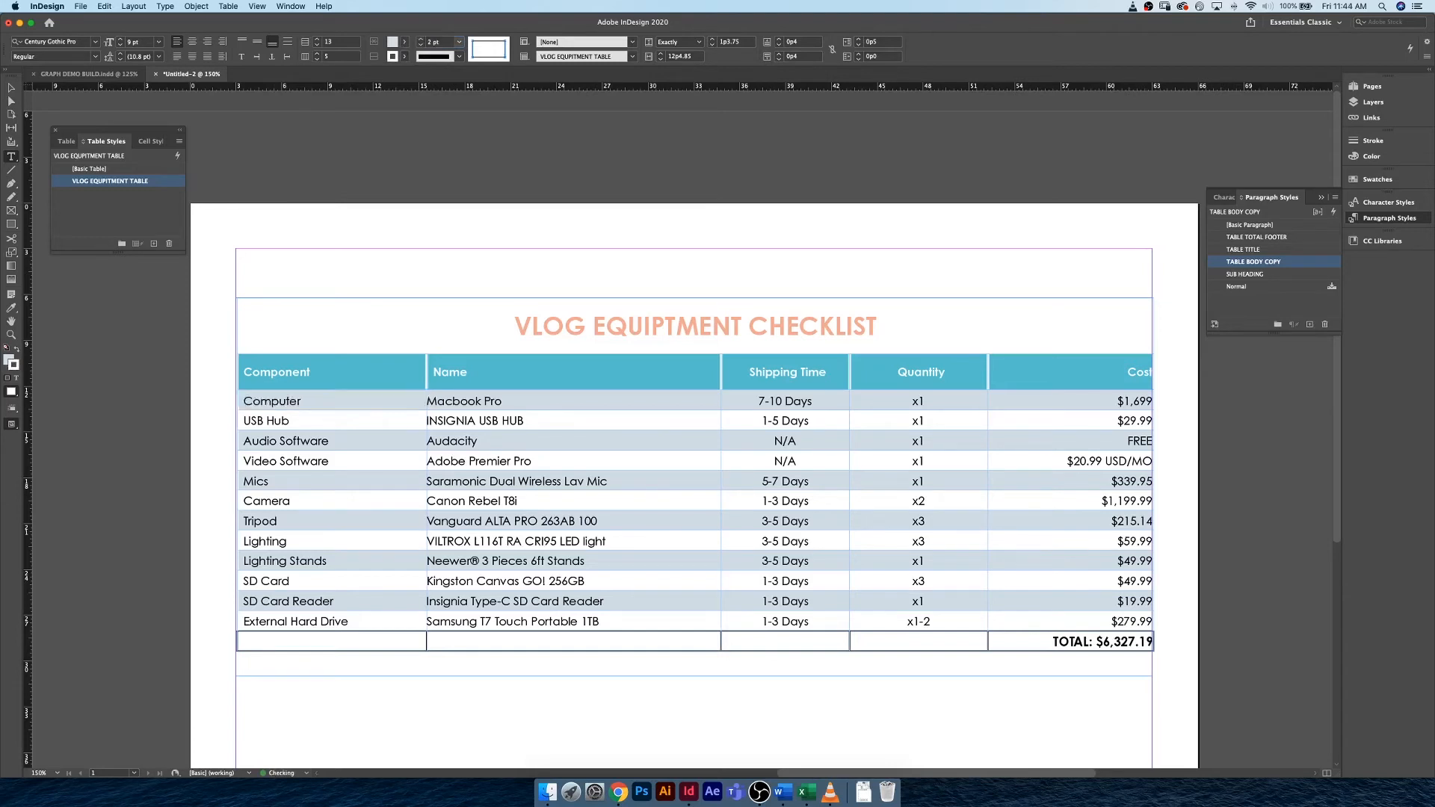
{"action": "left_click", "coordinate": [423, 400]}
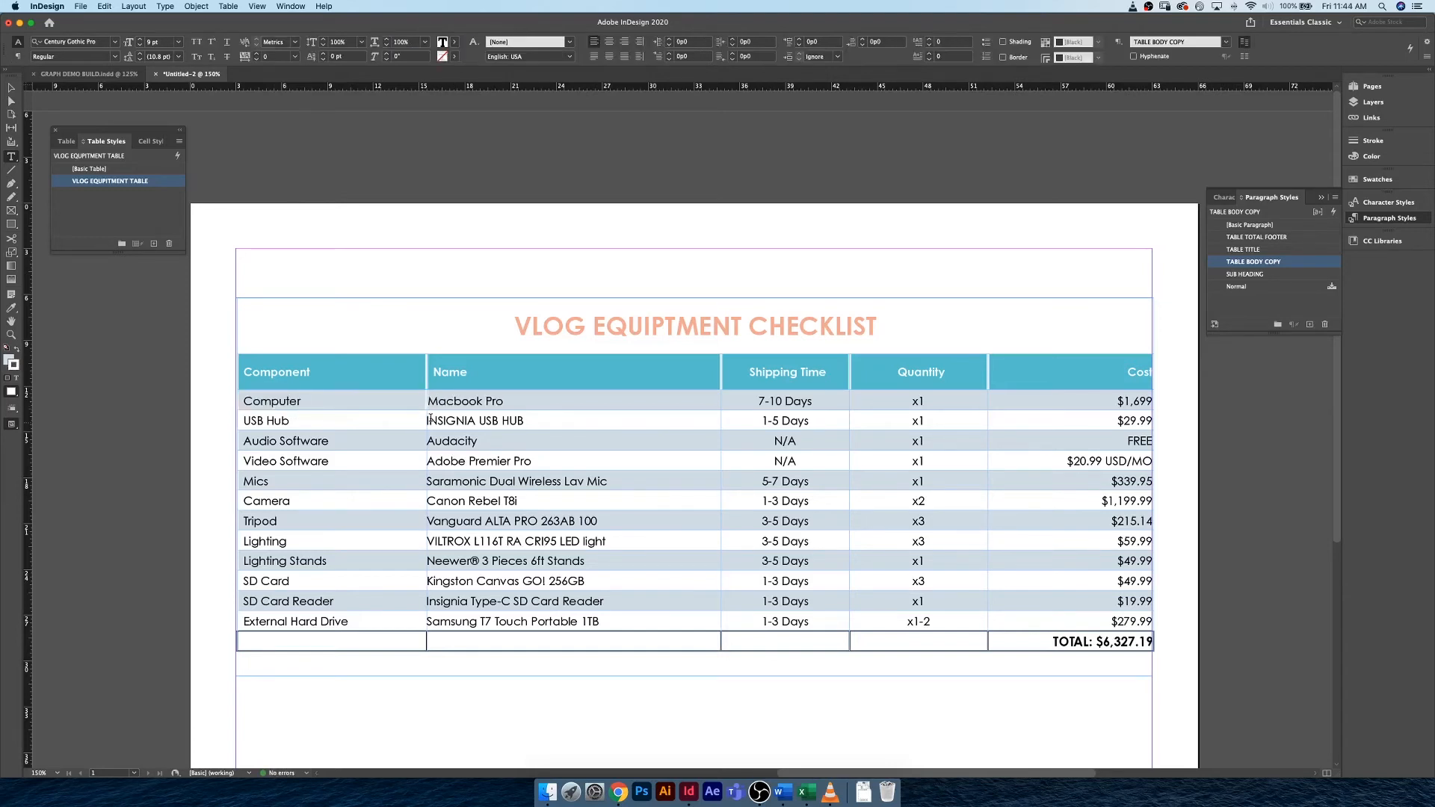
Select the whole table and set its table style's column stroke pattern to Every Other Column.
{"action": "left_click", "coordinate": [237, 402]}
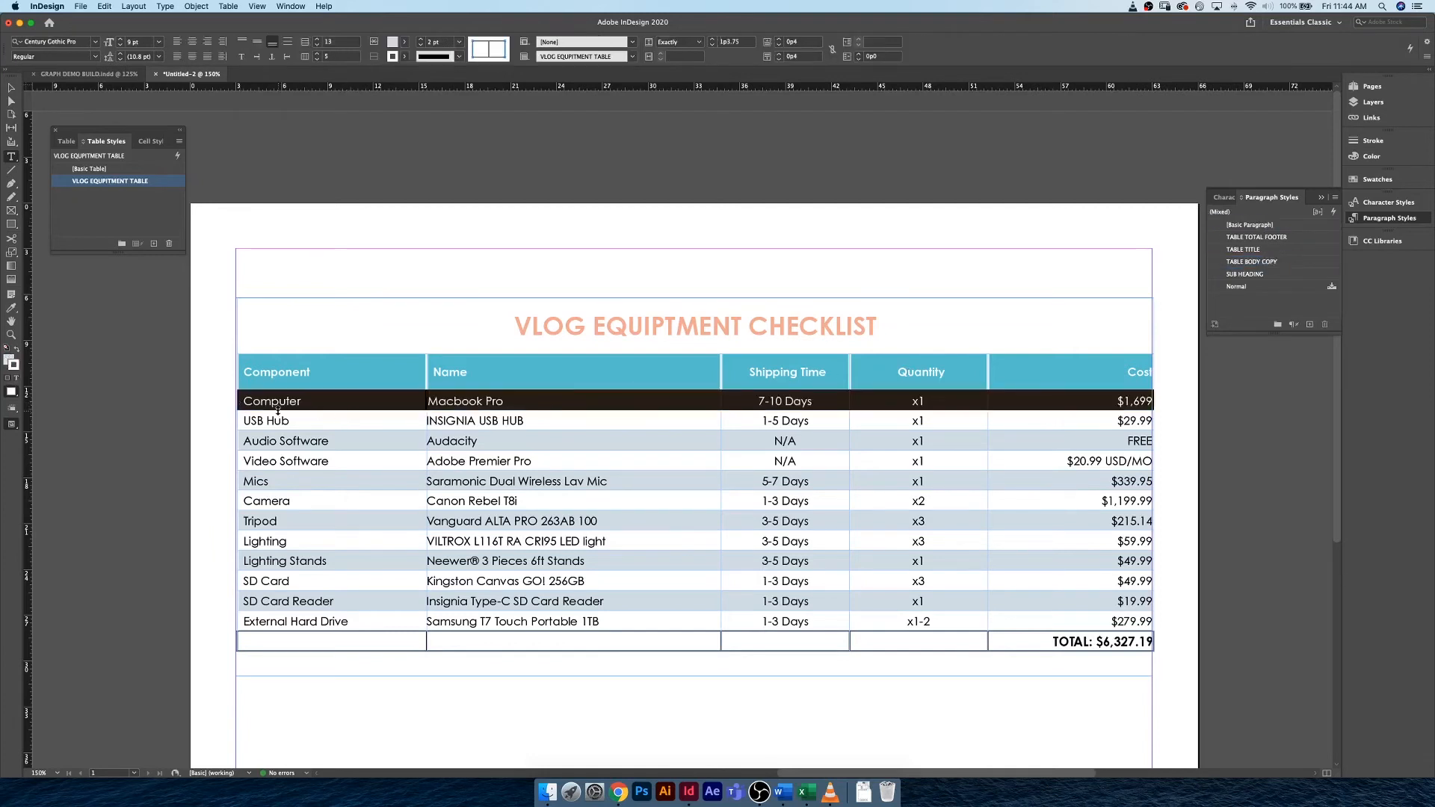
{"action": "left_click", "coordinate": [233, 296]}
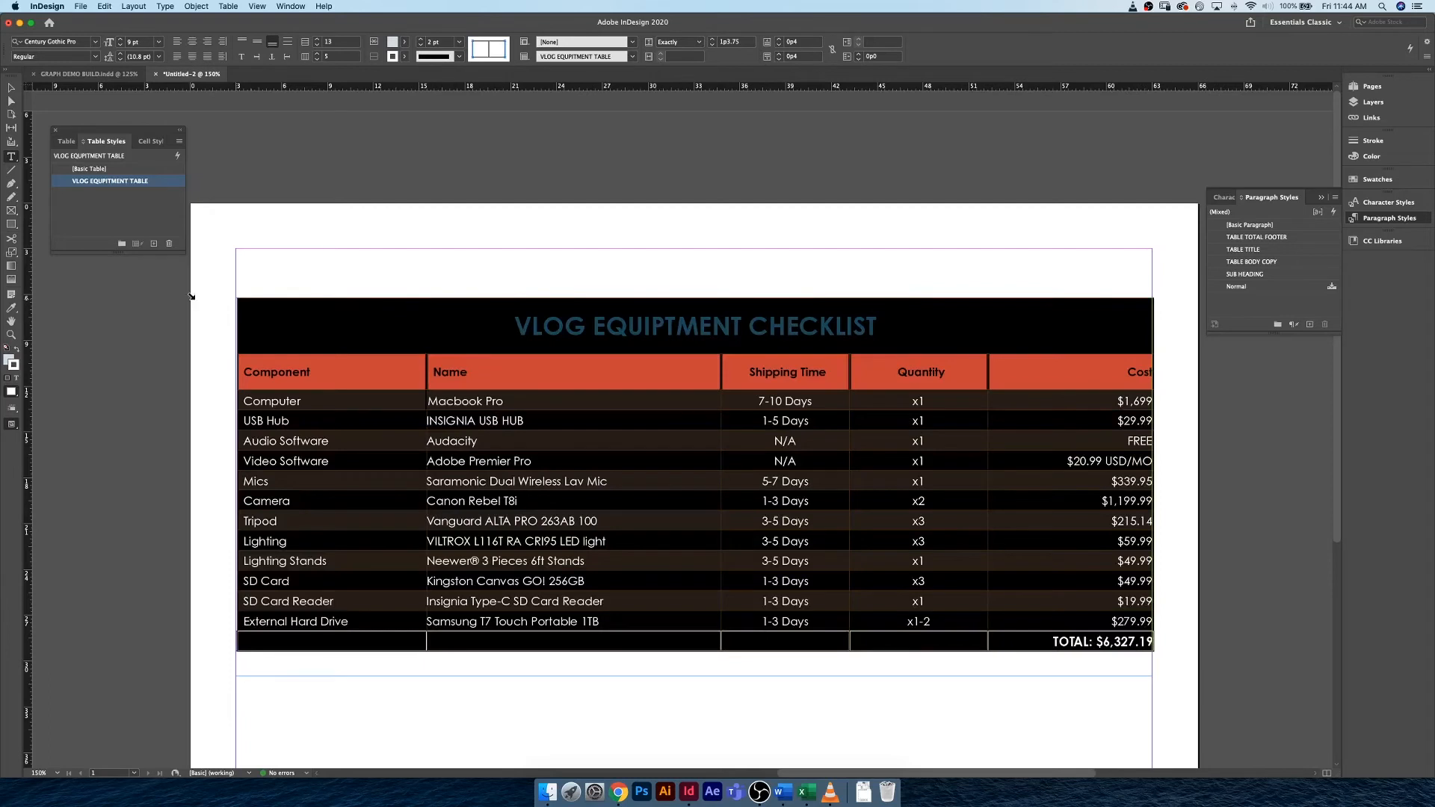
{"action": "double_click", "coordinate": [161, 185]}
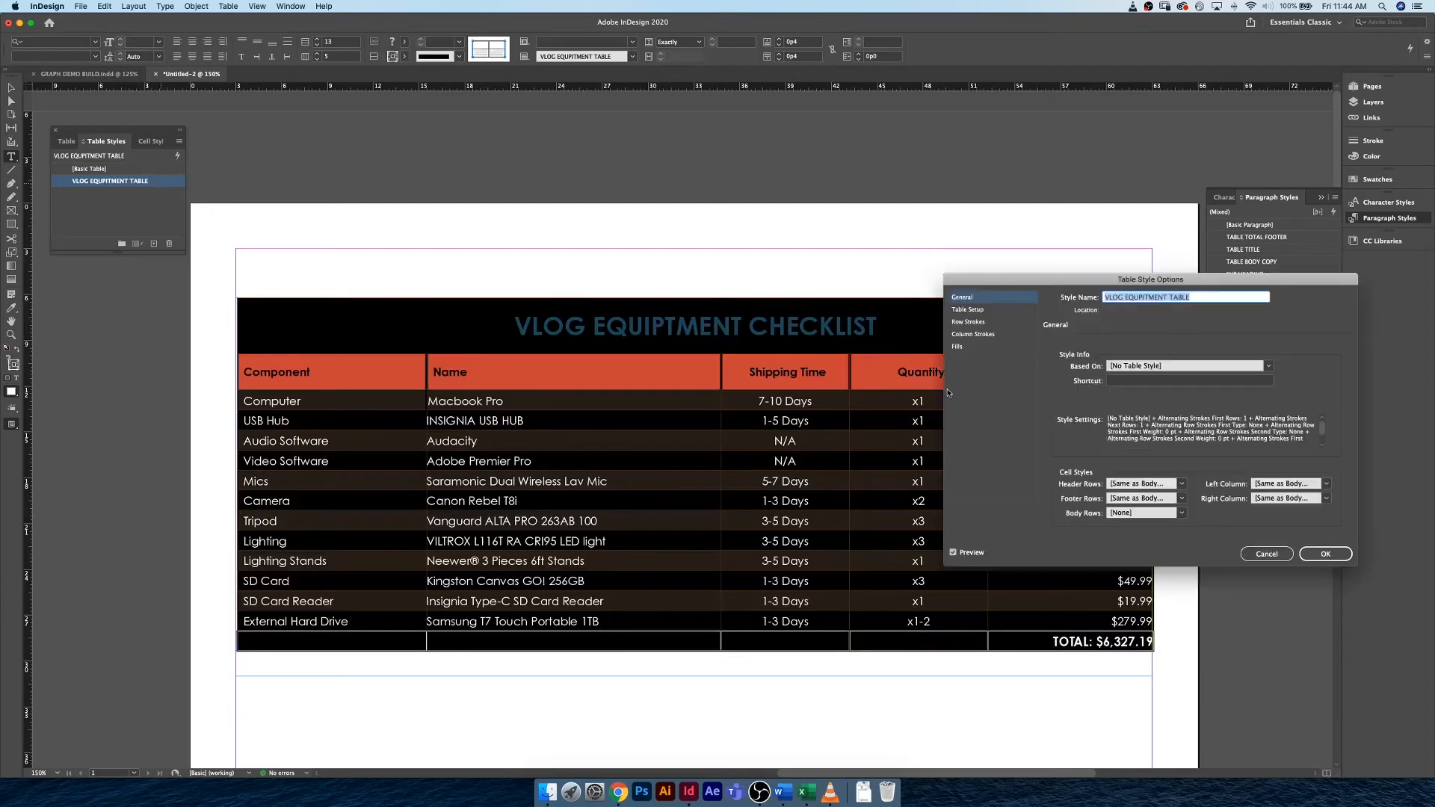
{"action": "left_click", "coordinate": [991, 335]}
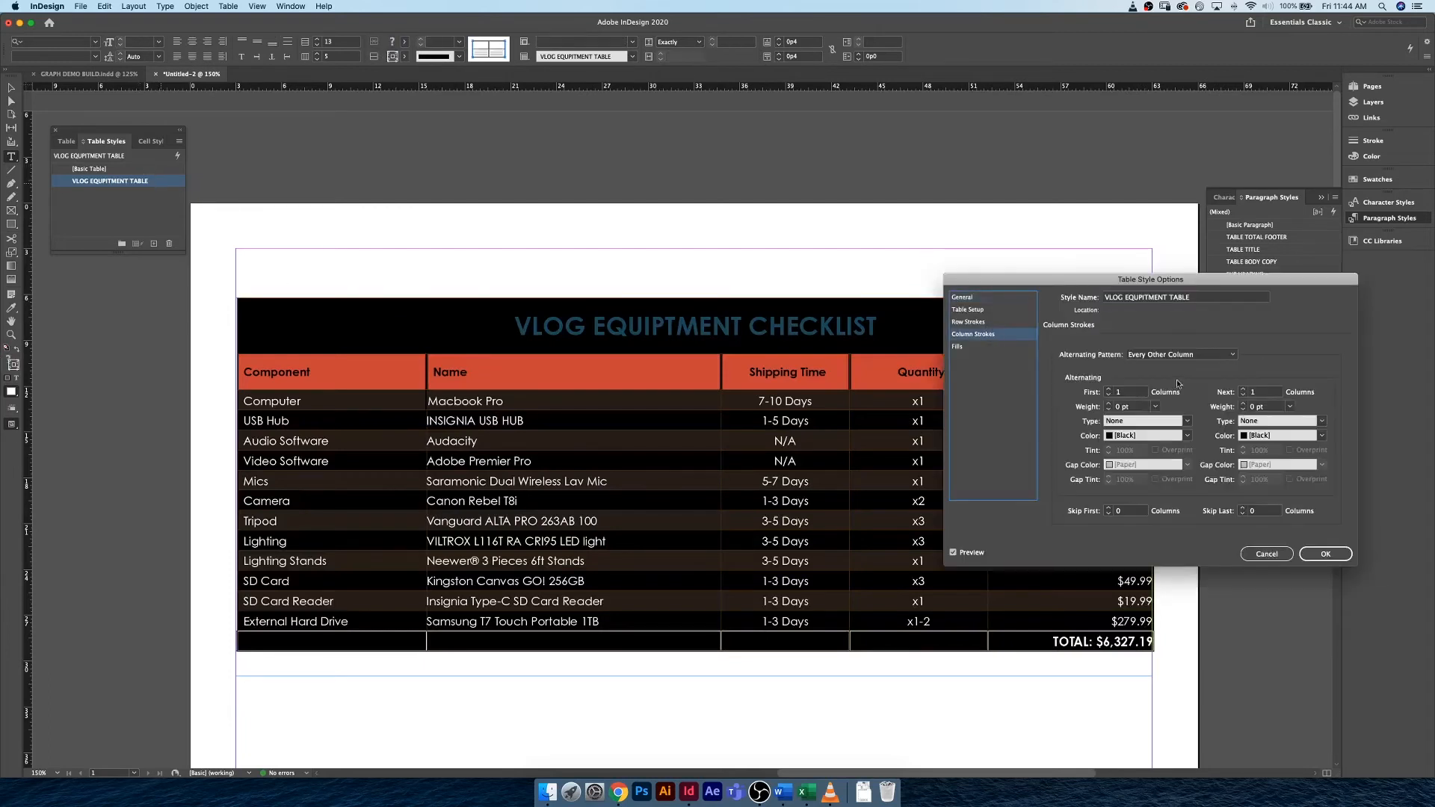
{"action": "left_click", "coordinate": [1193, 355]}
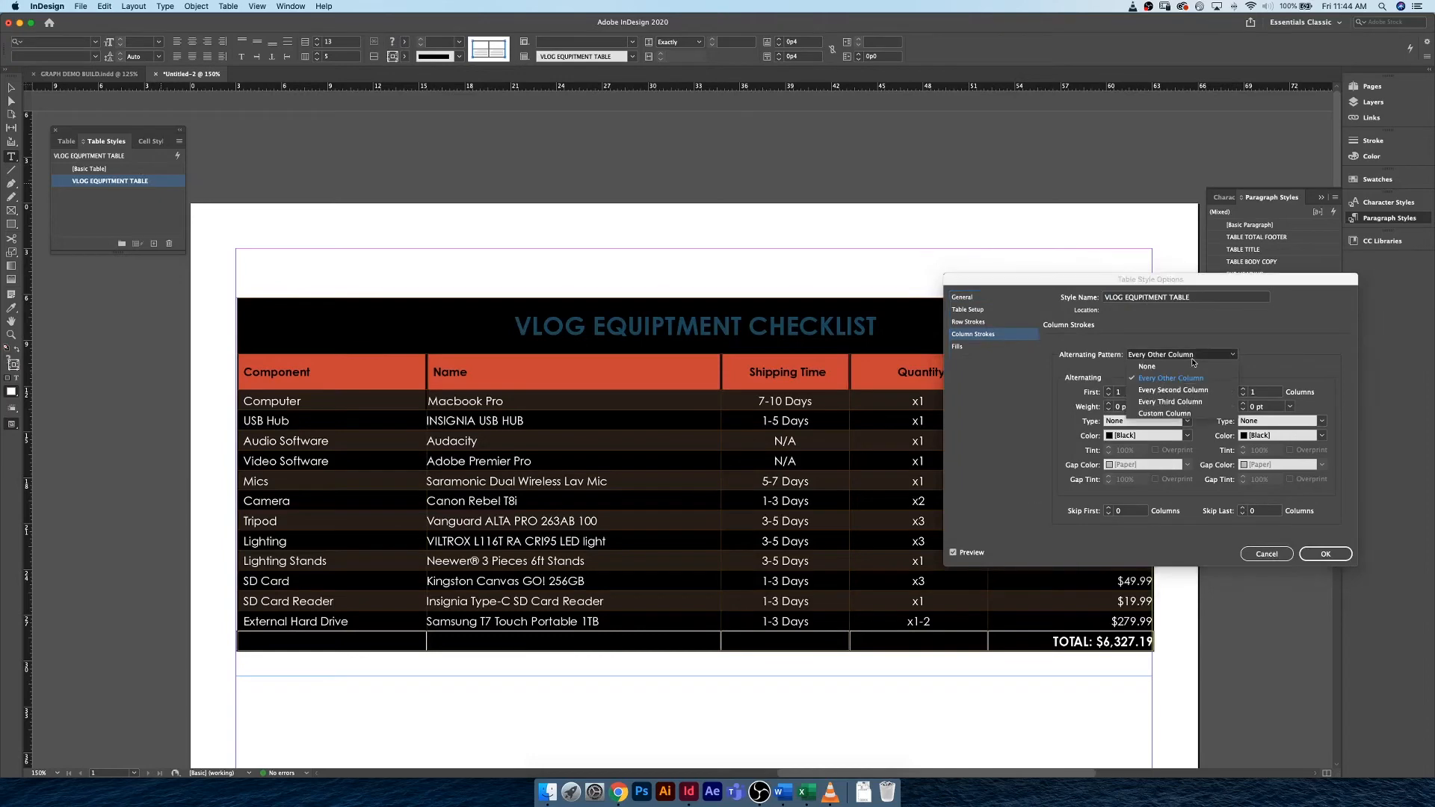
{"action": "left_click", "coordinate": [1192, 366]}
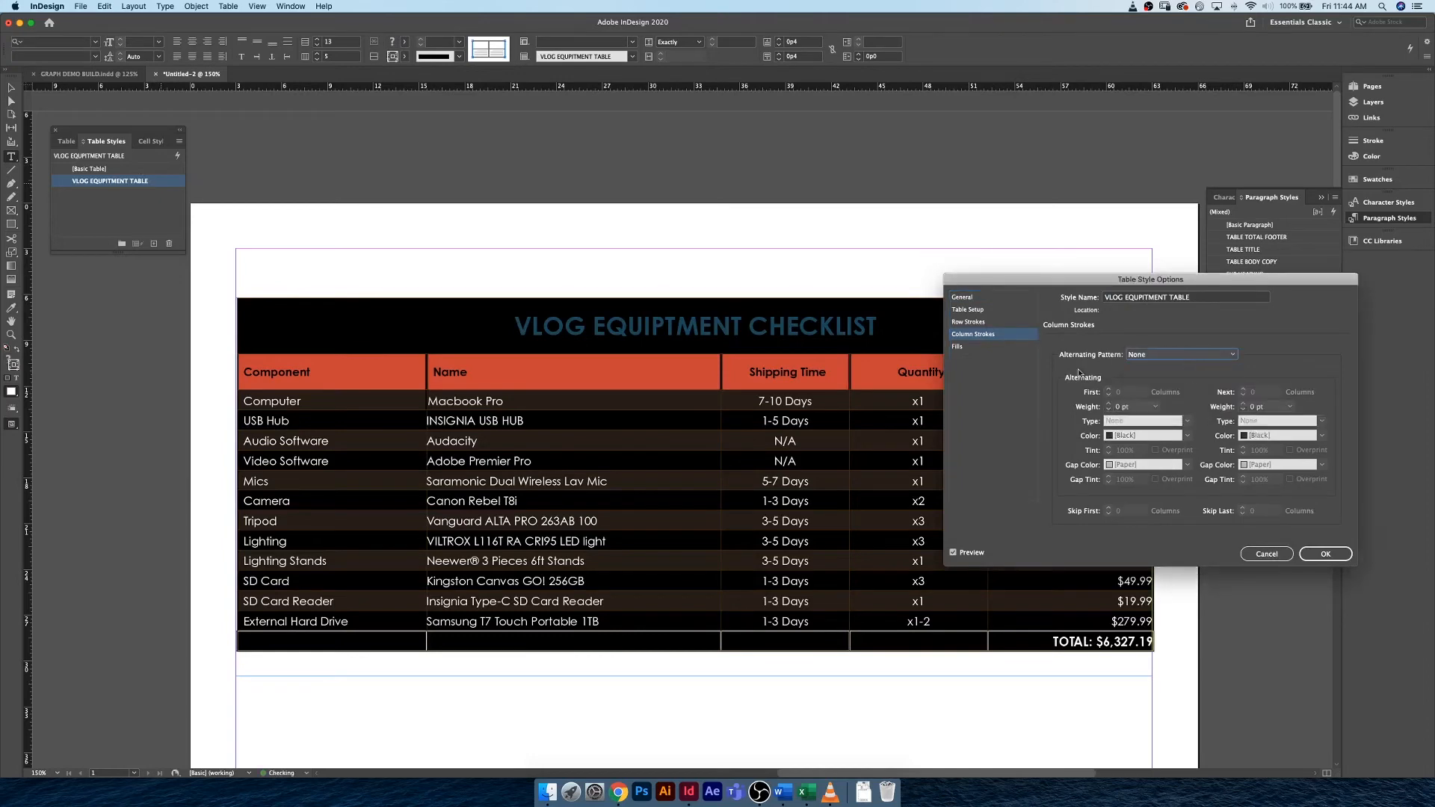
{"action": "left_click", "coordinate": [1163, 362]}
{"action": "left_click", "coordinate": [1163, 379]}
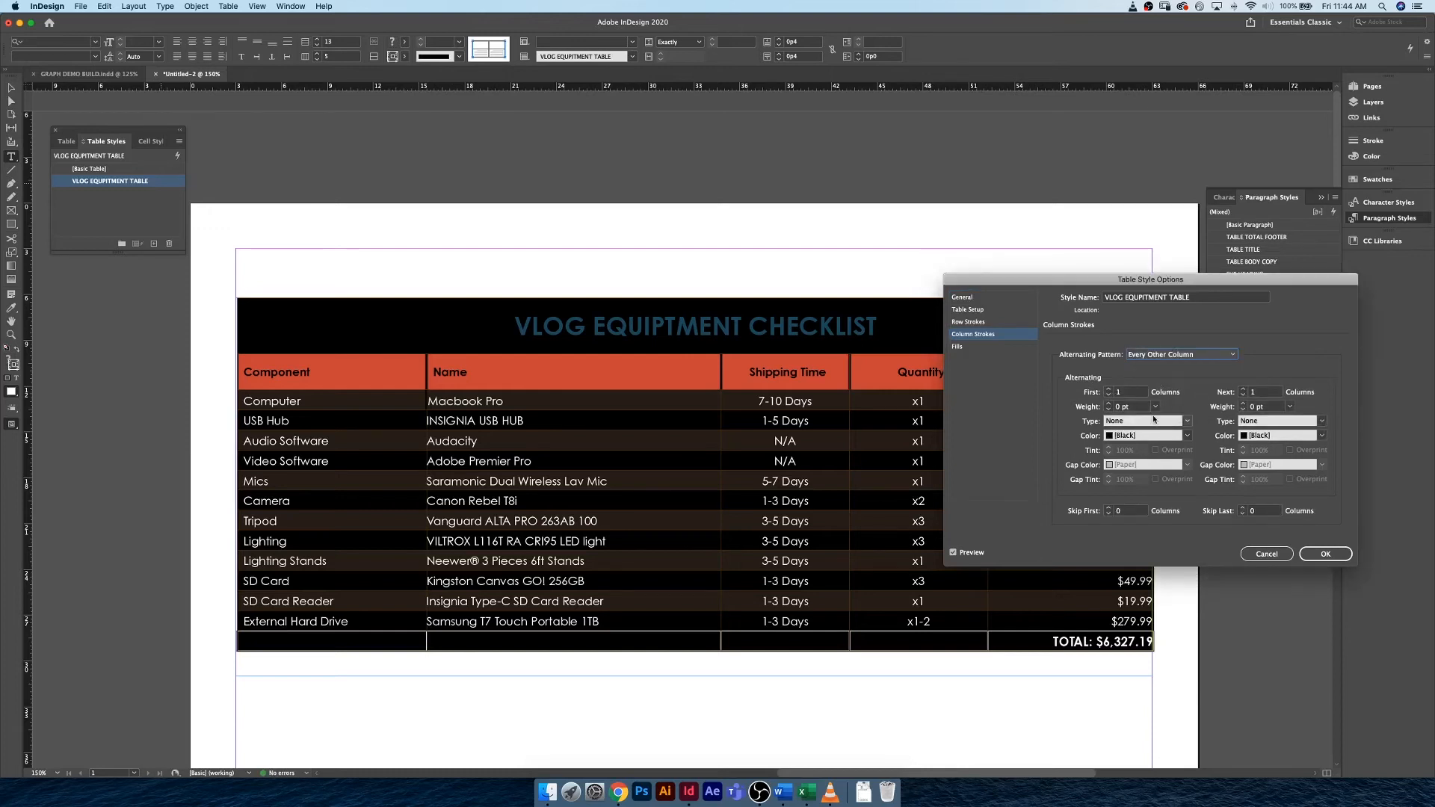
Set the column stroke color to Paper for both the first and next alternating columns.
{"action": "left_click", "coordinate": [1187, 435]}
{"action": "left_click", "coordinate": [1133, 474]}
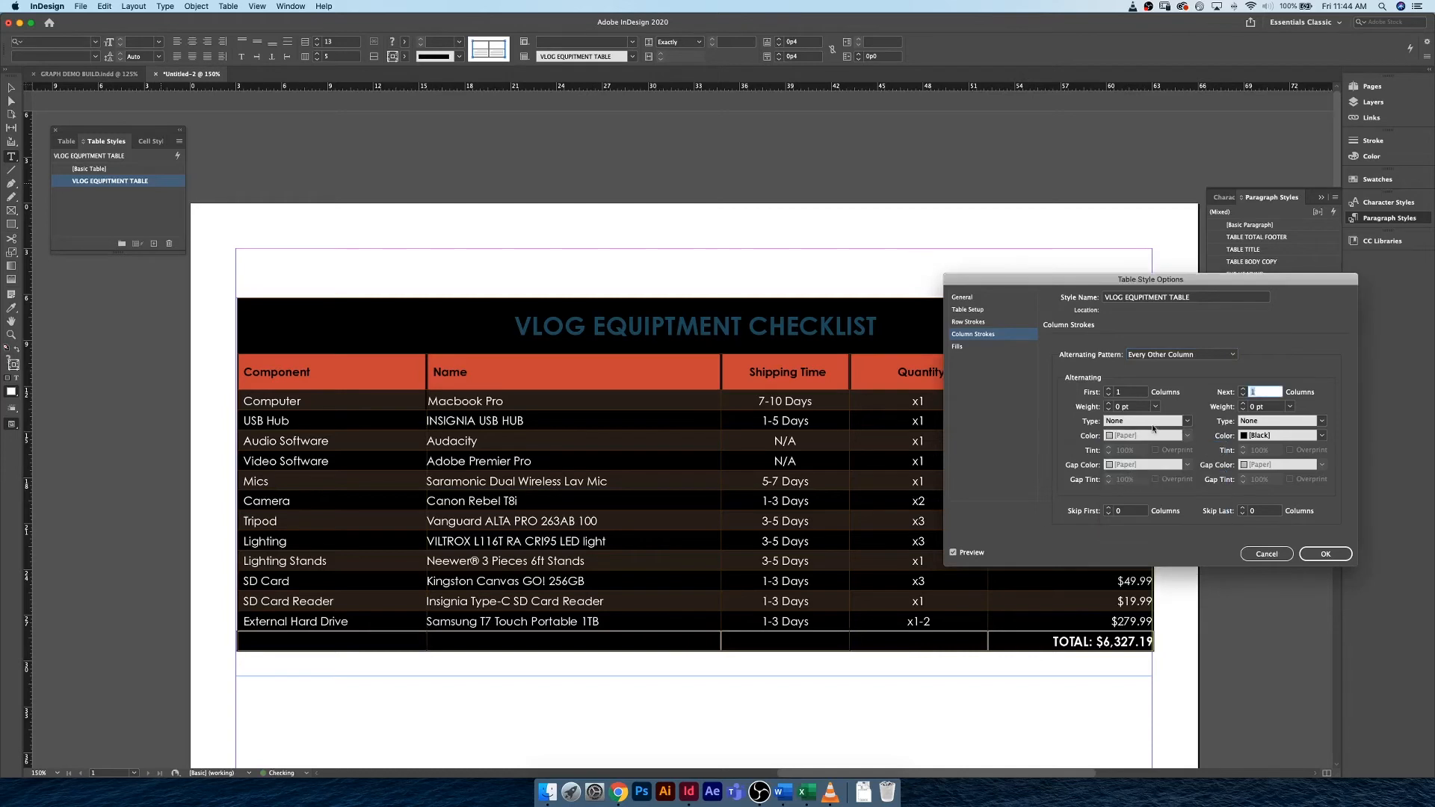
{"action": "left_click", "coordinate": [1321, 436]}
{"action": "left_click", "coordinate": [1262, 476]}
Try a count of 2 for the first and next alternating stroke columns, and restore both counts to 1.
{"action": "left_click", "coordinate": [1104, 395]}
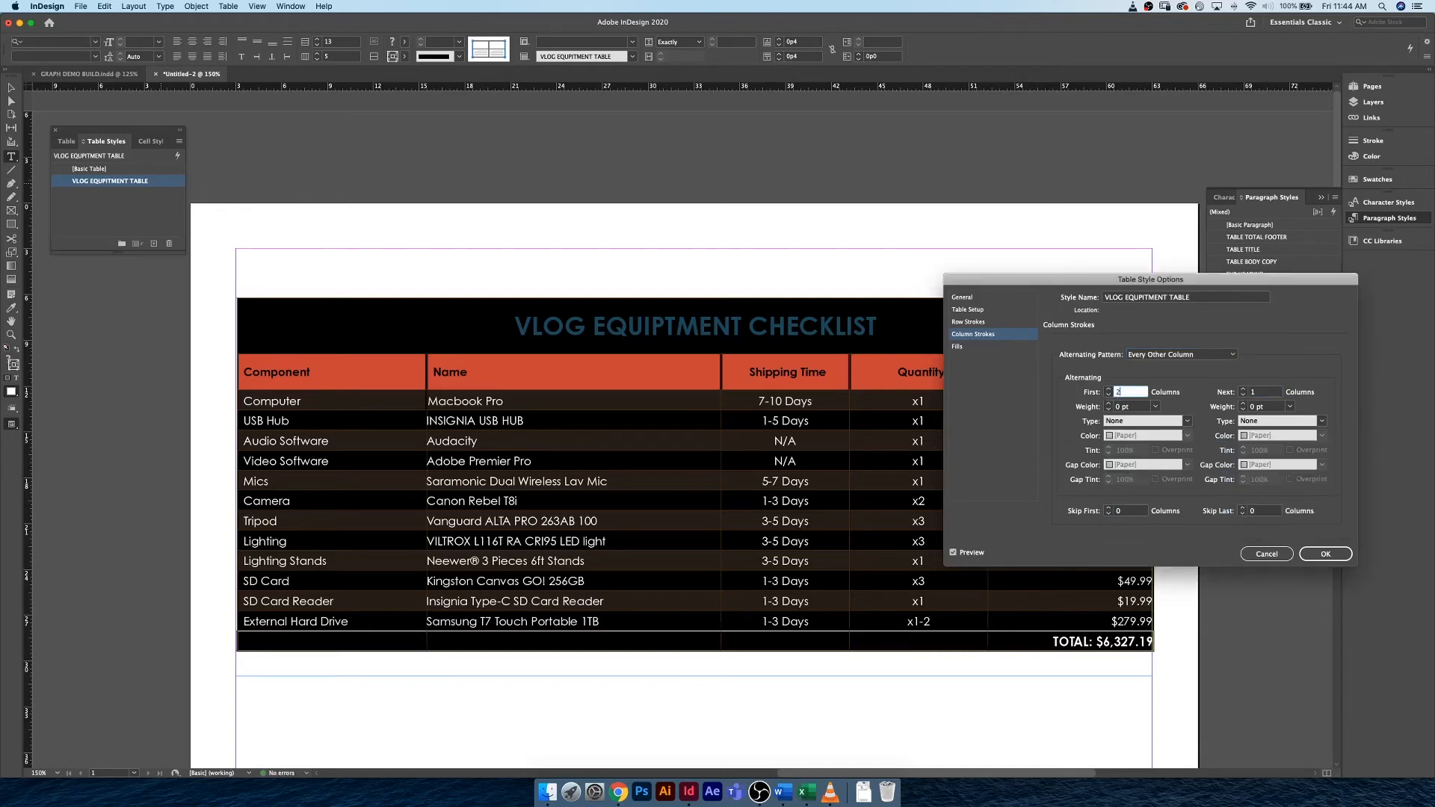
{"action": "type", "text": "2"}
{"action": "key", "text": "Tab"}
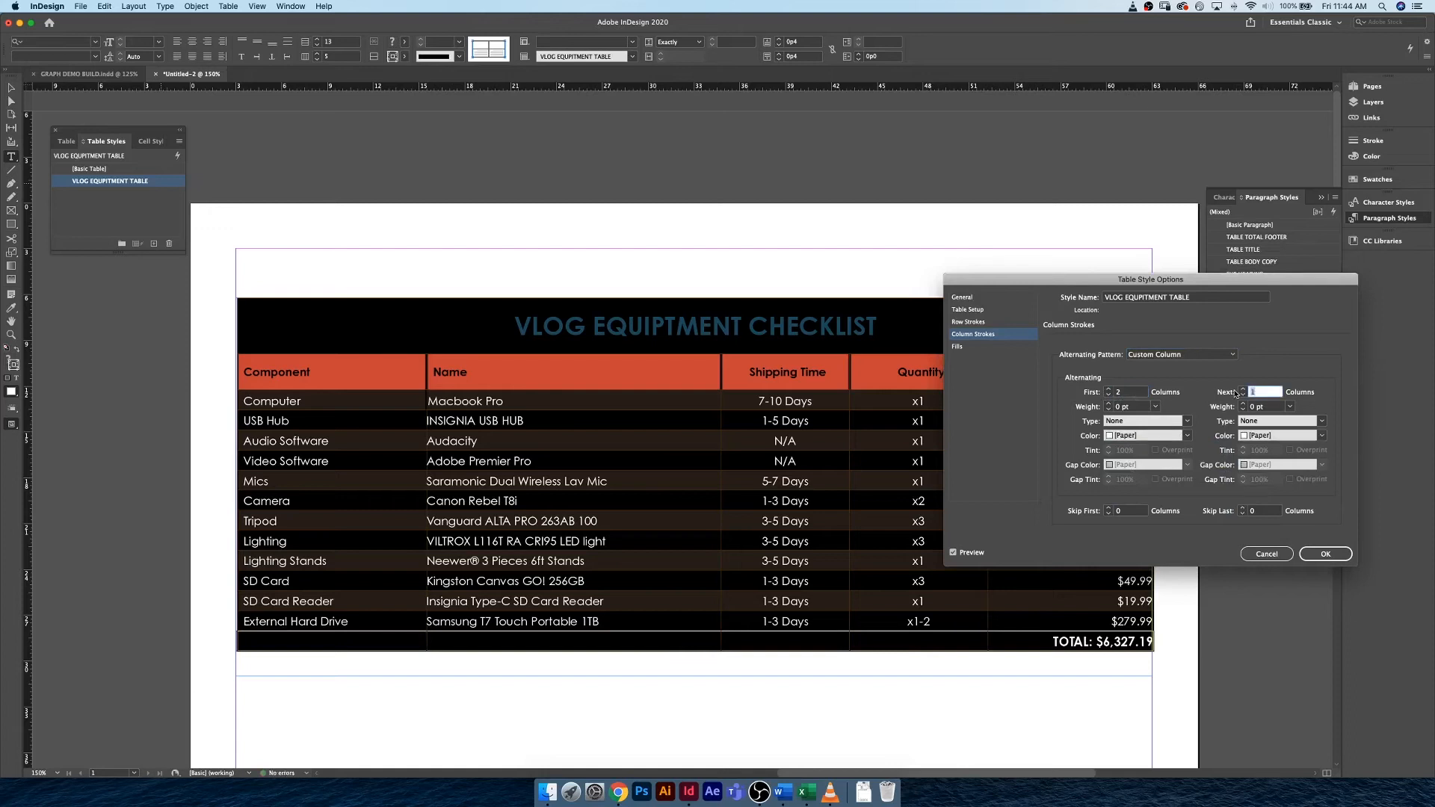
{"action": "left_click", "coordinate": [1112, 392]}
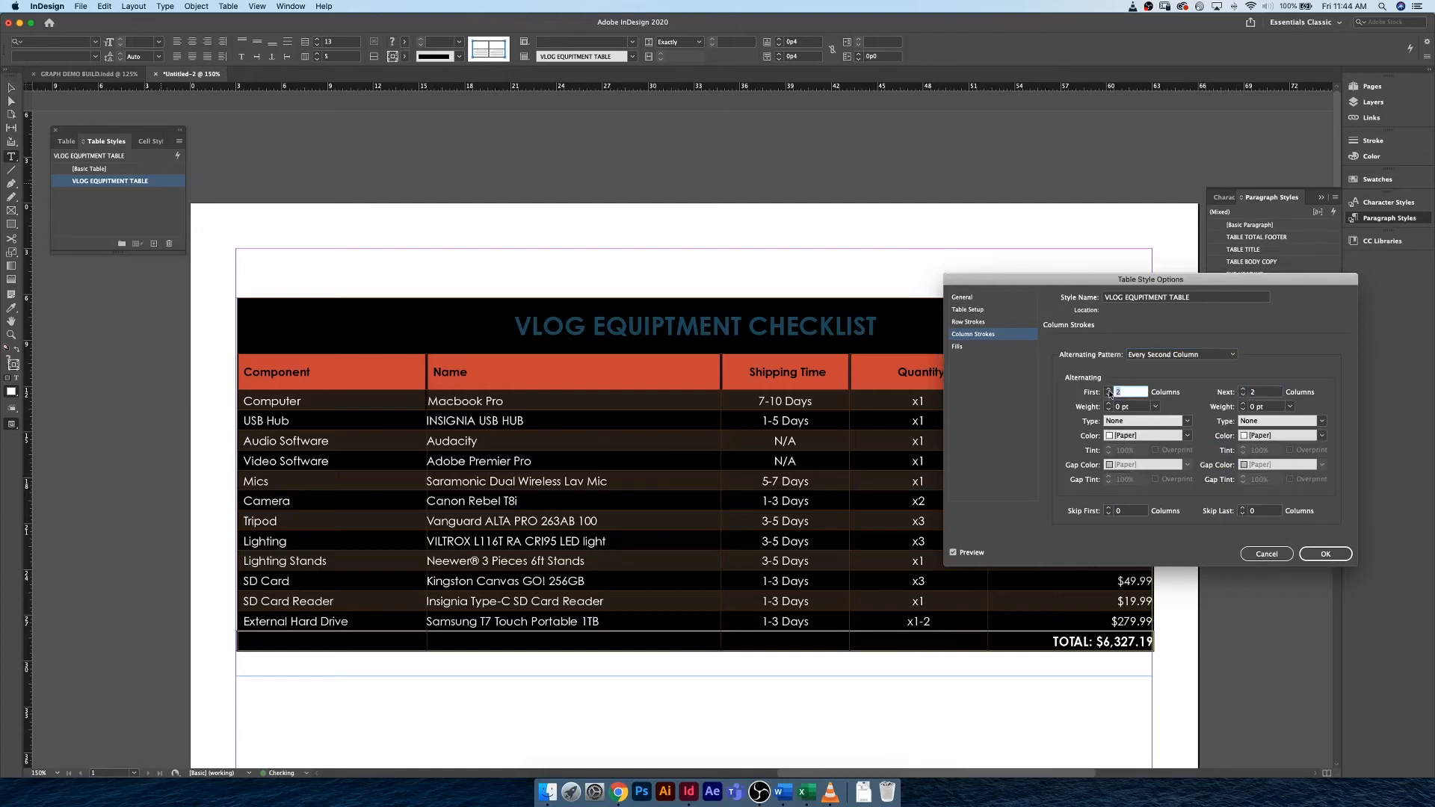
{"action": "type", "text": "1"}
{"action": "left_click", "coordinate": [1242, 395]}
{"action": "type", "text": "1"}
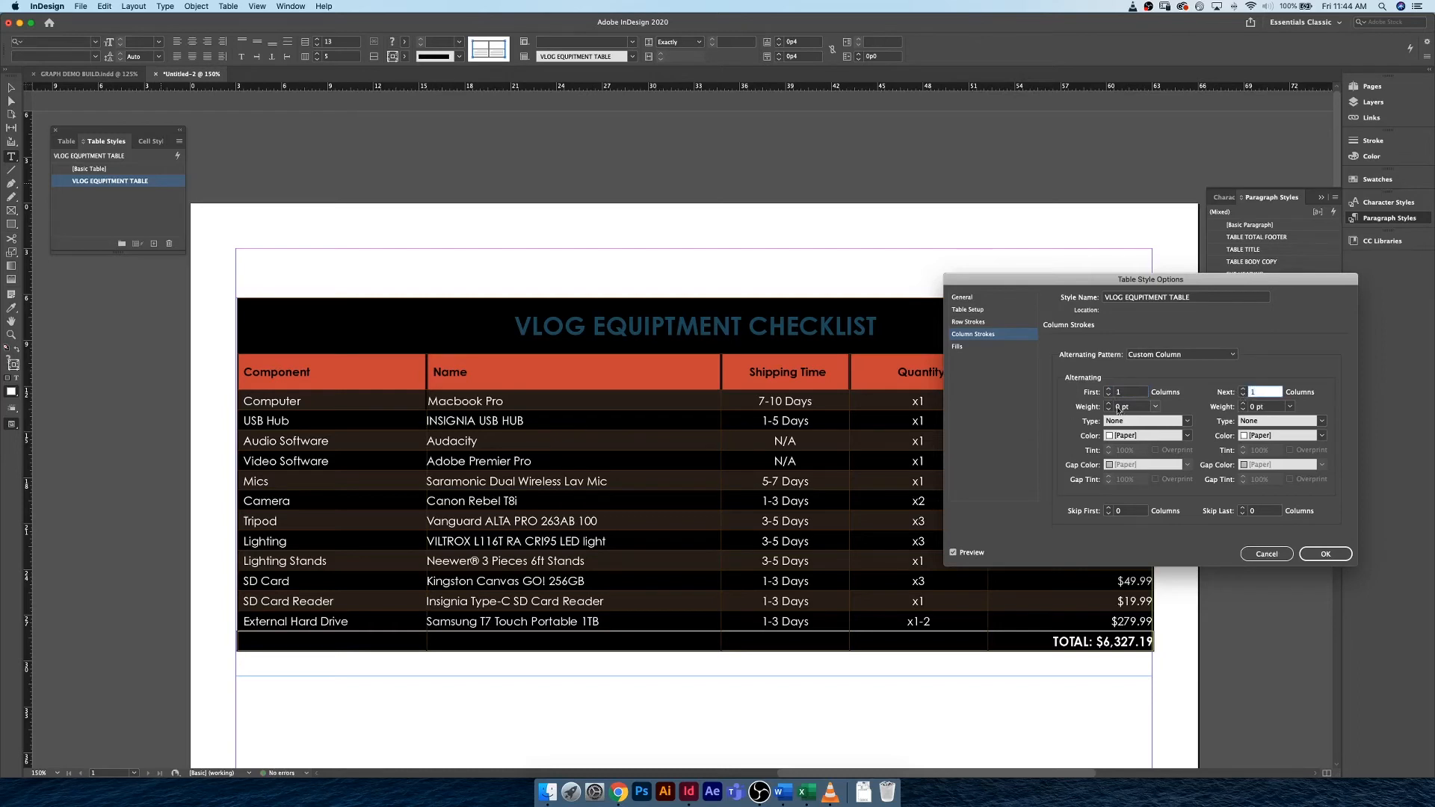
Set the column stroke weight to 2 pt for both the first and next alternating columns, and save the table style.
{"action": "left_click", "coordinate": [1128, 407]}
{"action": "type", "text": "2"}
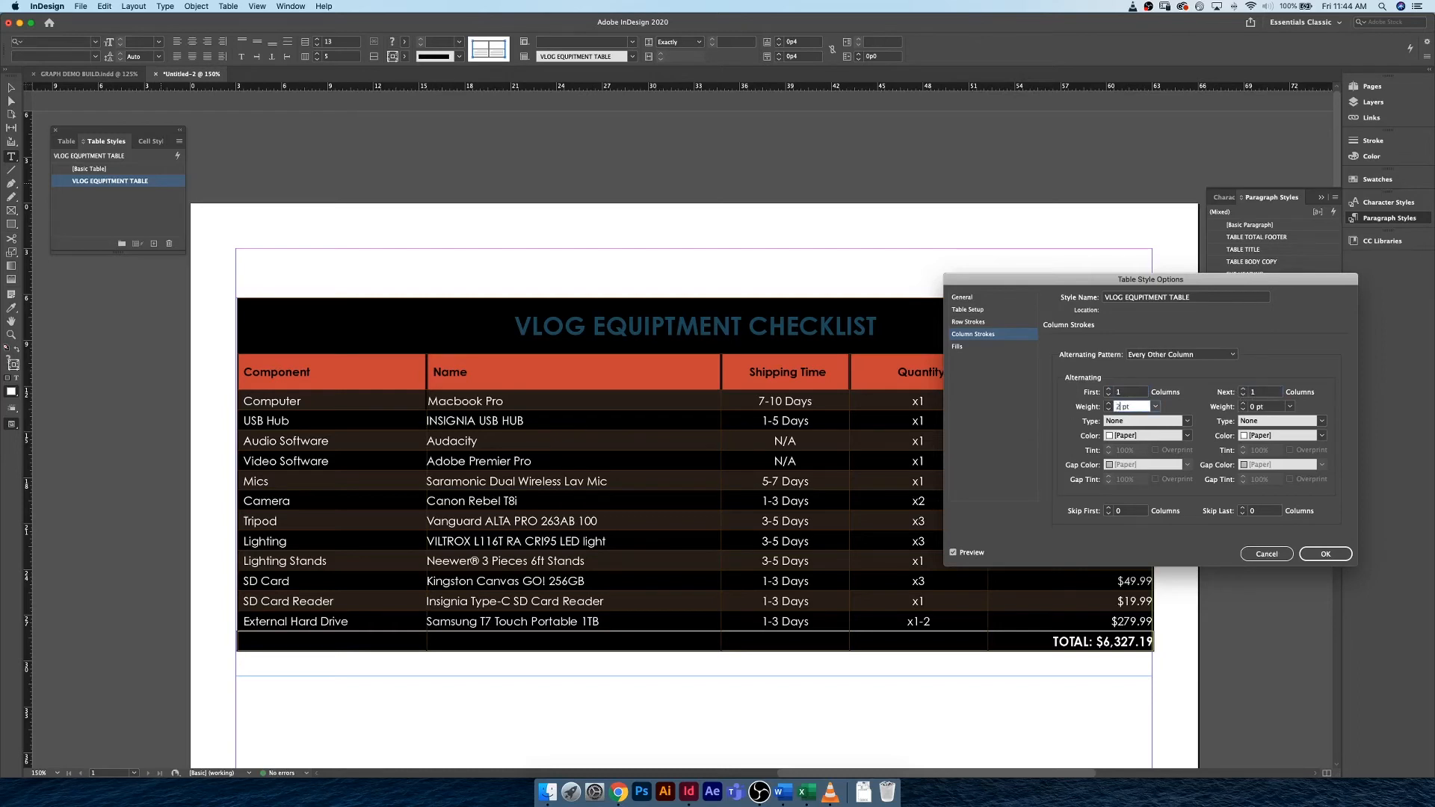
{"action": "double_click", "coordinate": [1258, 406]}
{"action": "type", "text": "2"}
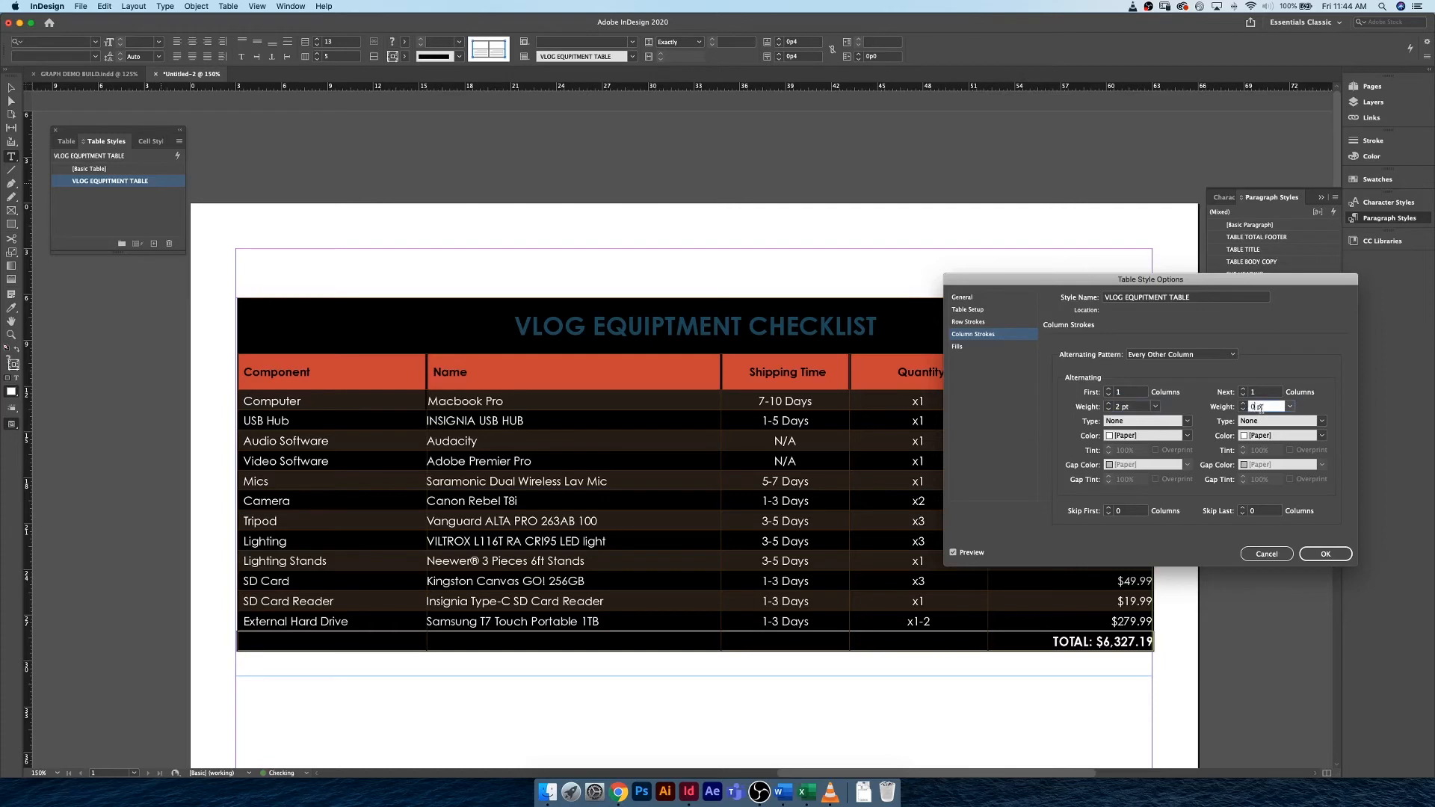
{"action": "double_click", "coordinate": [1271, 512]}
{"action": "left_click", "coordinate": [1323, 554]}
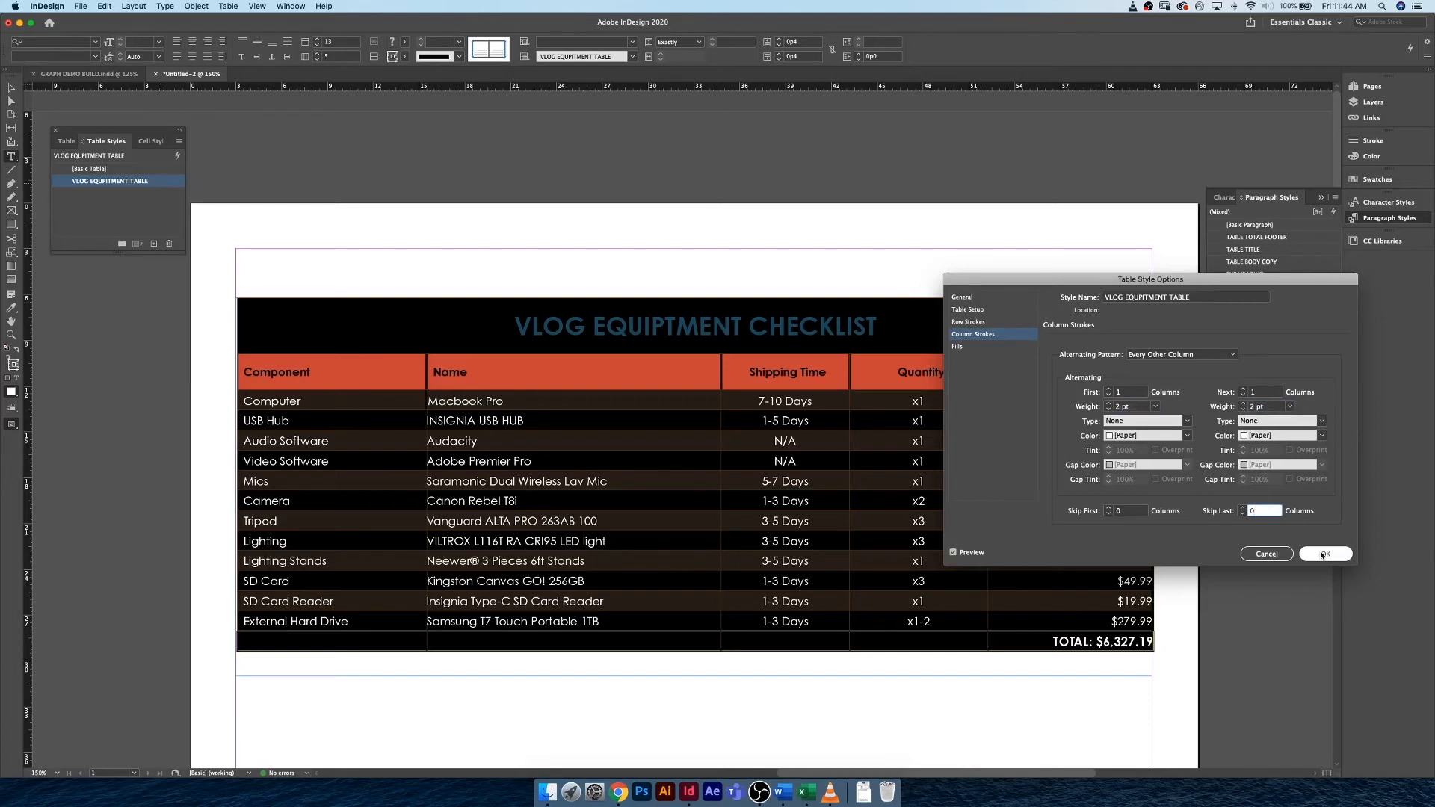
Set the column stroke type to solid for both the first and next alternating columns, and save the table style.
{"action": "left_click", "coordinate": [1181, 422]}
{"action": "left_click", "coordinate": [1158, 439]}
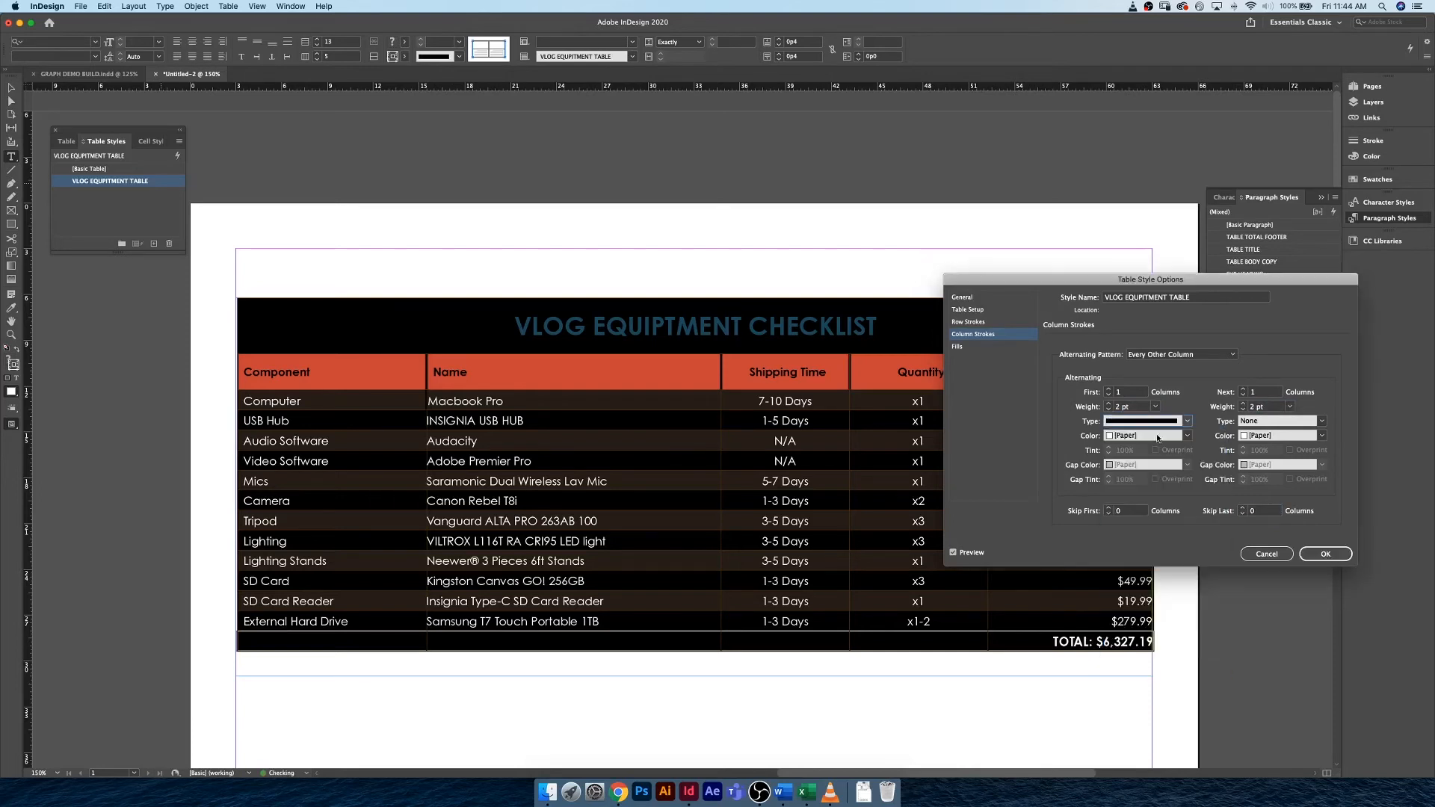
{"action": "left_click", "coordinate": [1320, 422]}
{"action": "left_click", "coordinate": [1291, 435]}
{"action": "left_click", "coordinate": [1338, 554]}
{"action": "left_click", "coordinate": [738, 408]}
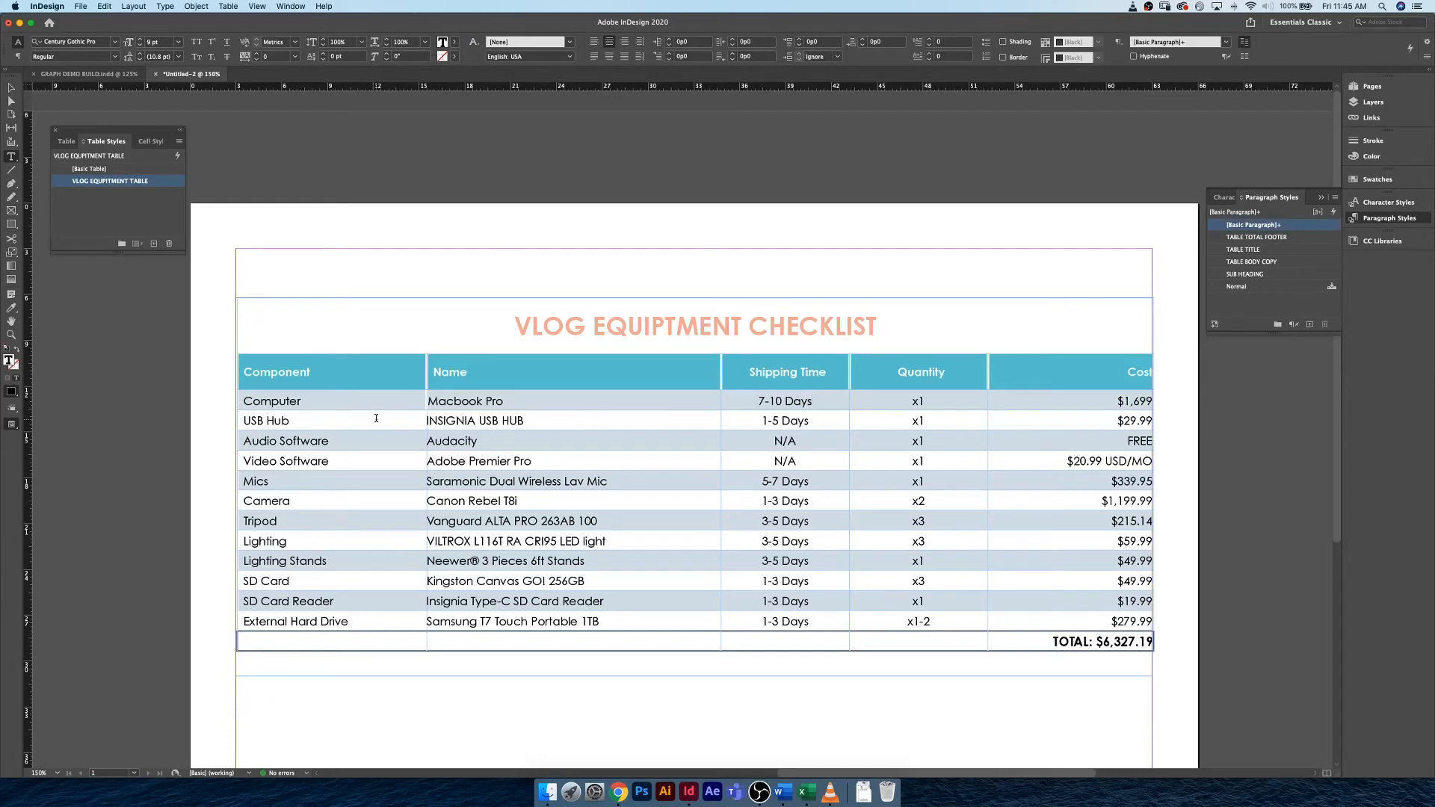
Try to apply the 2 pt stroke weight directly to the Computer row.
{"action": "left_click", "coordinate": [235, 400]}
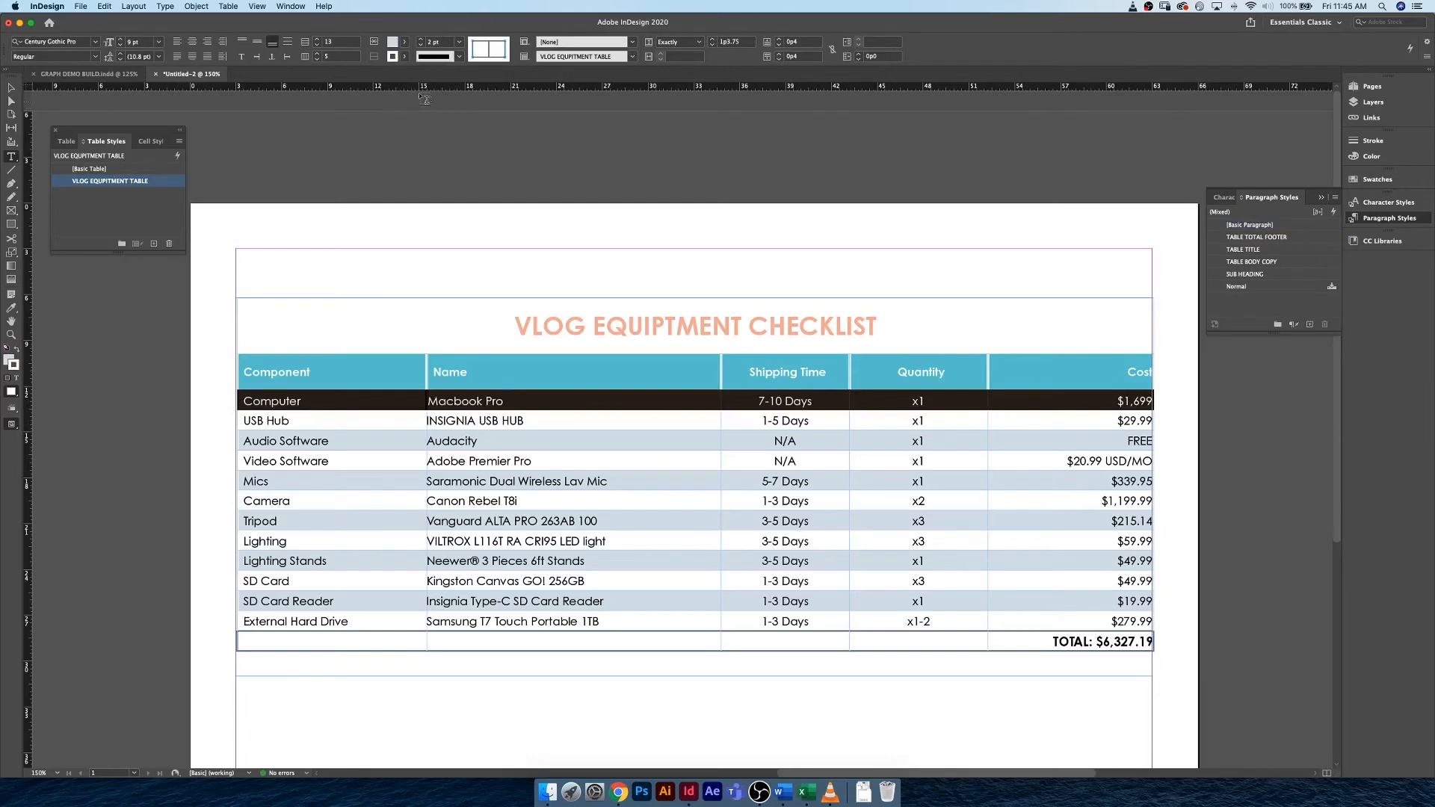
{"action": "left_click", "coordinate": [440, 42]}
{"action": "key", "text": "Return"}
{"action": "left_click", "coordinate": [711, 401]}
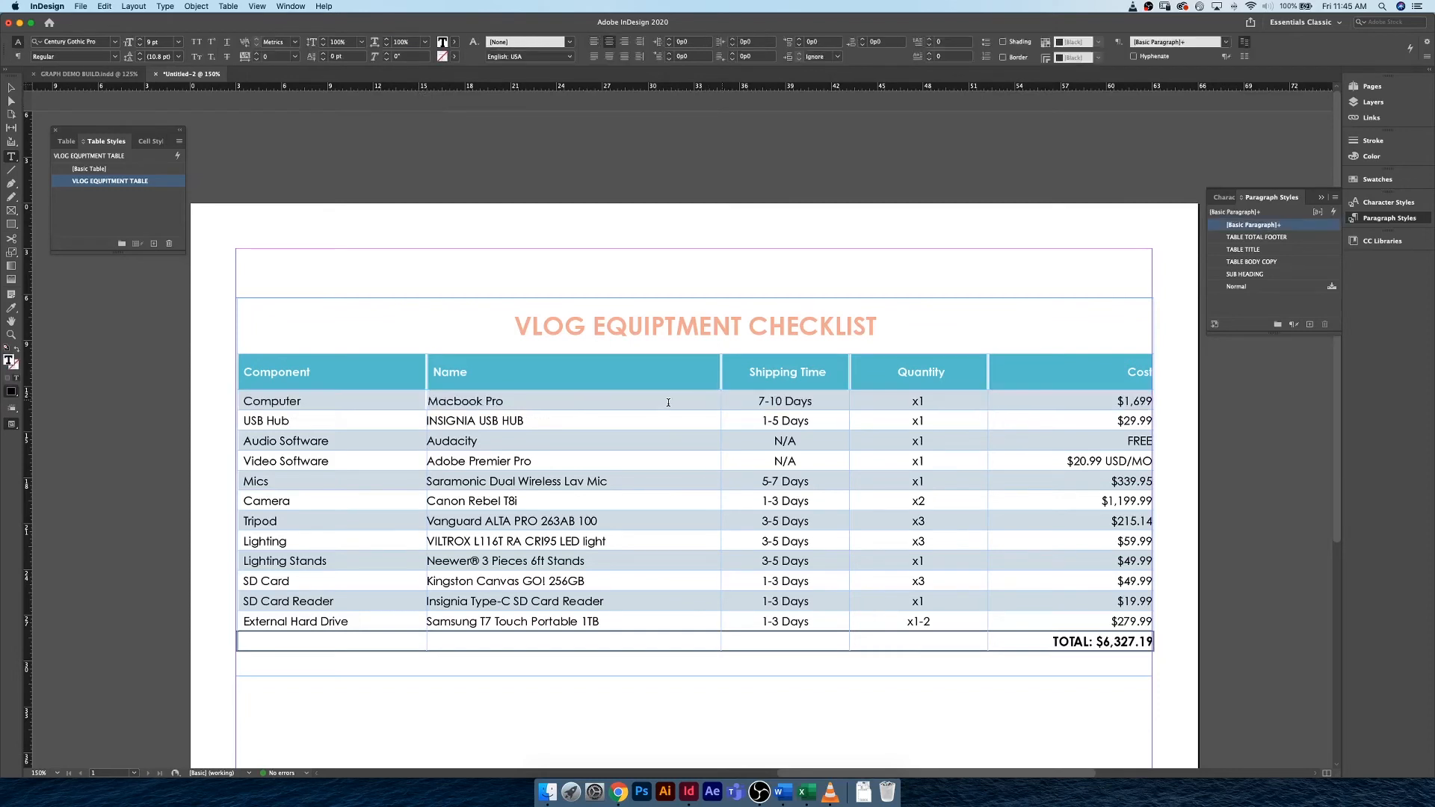
{"action": "key", "text": "super+shift+l"}
{"action": "left_click_drag", "start_coordinate": [434, 398], "coordinate": [635, 397]}
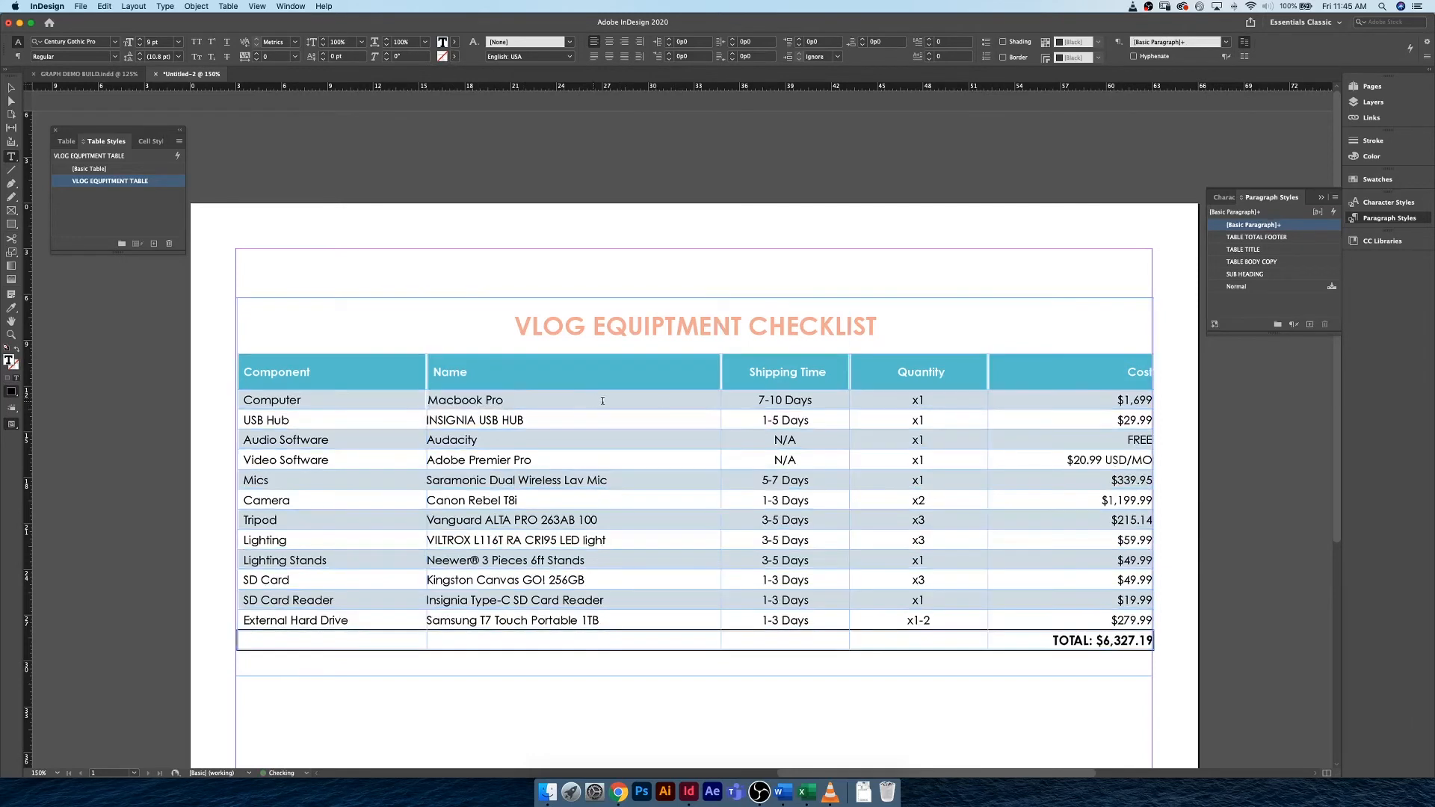
{"action": "key", "text": "Escape"}
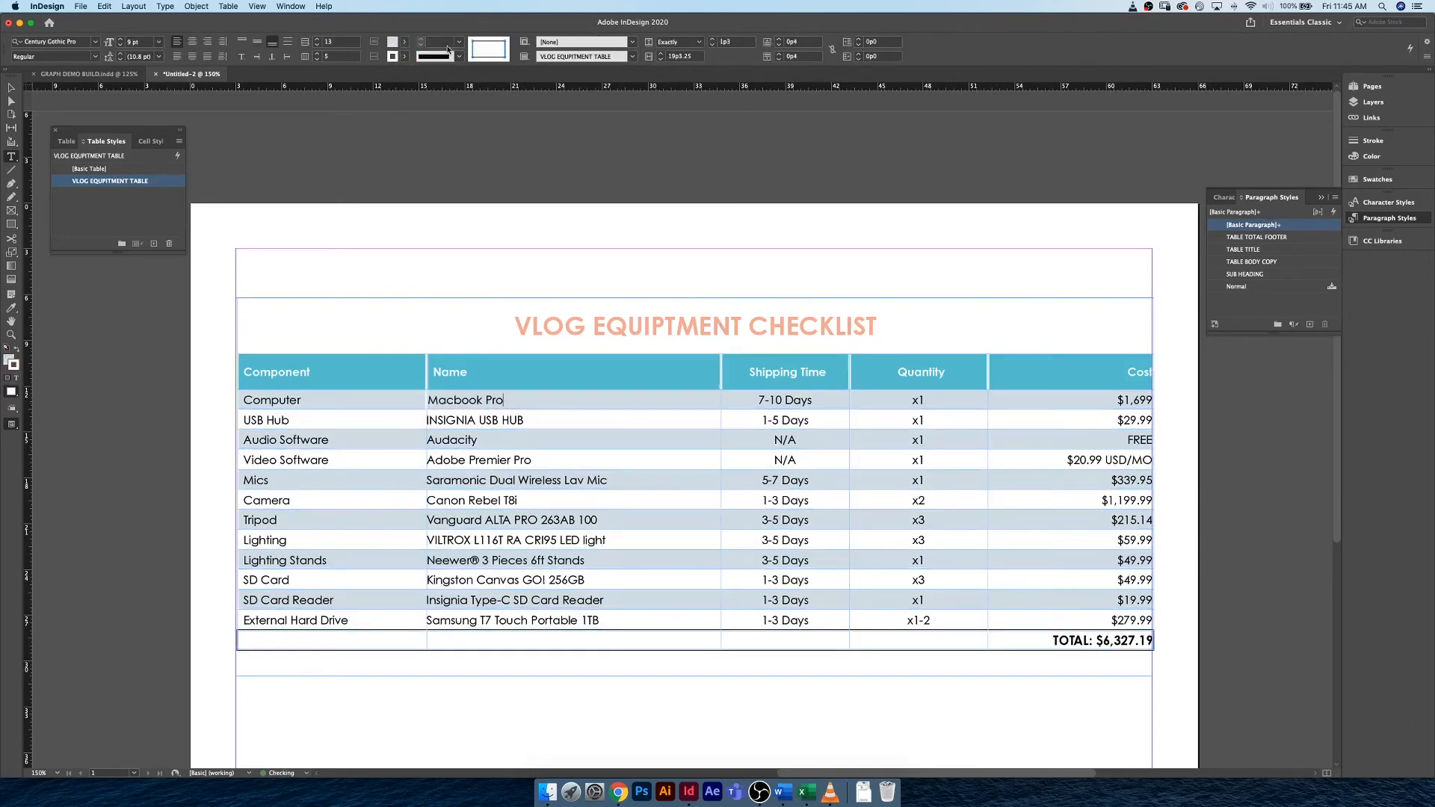
Select the Macbook Pro cell and set its stroke weight to 2 pt.
{"action": "mouse_move", "coordinate": [643, 400]}
{"action": "left_mouse_down"}
{"action": "mouse_move", "coordinate": [698, 401]}
{"action": "mouse_move", "coordinate": [638, 403]}
{"action": "left_mouse_up"}
{"action": "left_click_drag", "start_coordinate": [526, 401], "coordinate": [680, 401]}
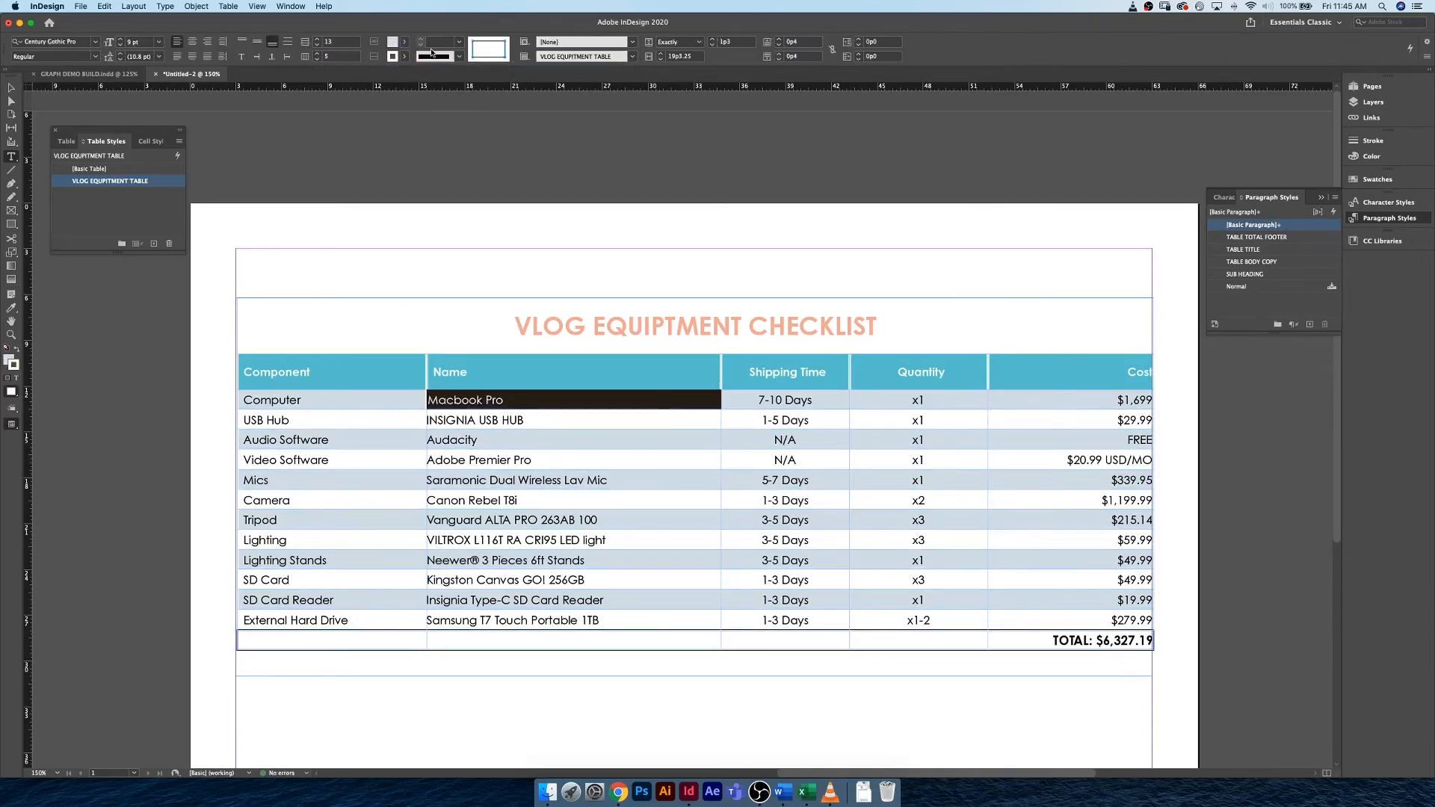
{"action": "left_click", "coordinate": [436, 43]}
{"action": "type", "text": "2"}
{"action": "key", "text": "Return"}
{"action": "left_click", "coordinate": [678, 398]}
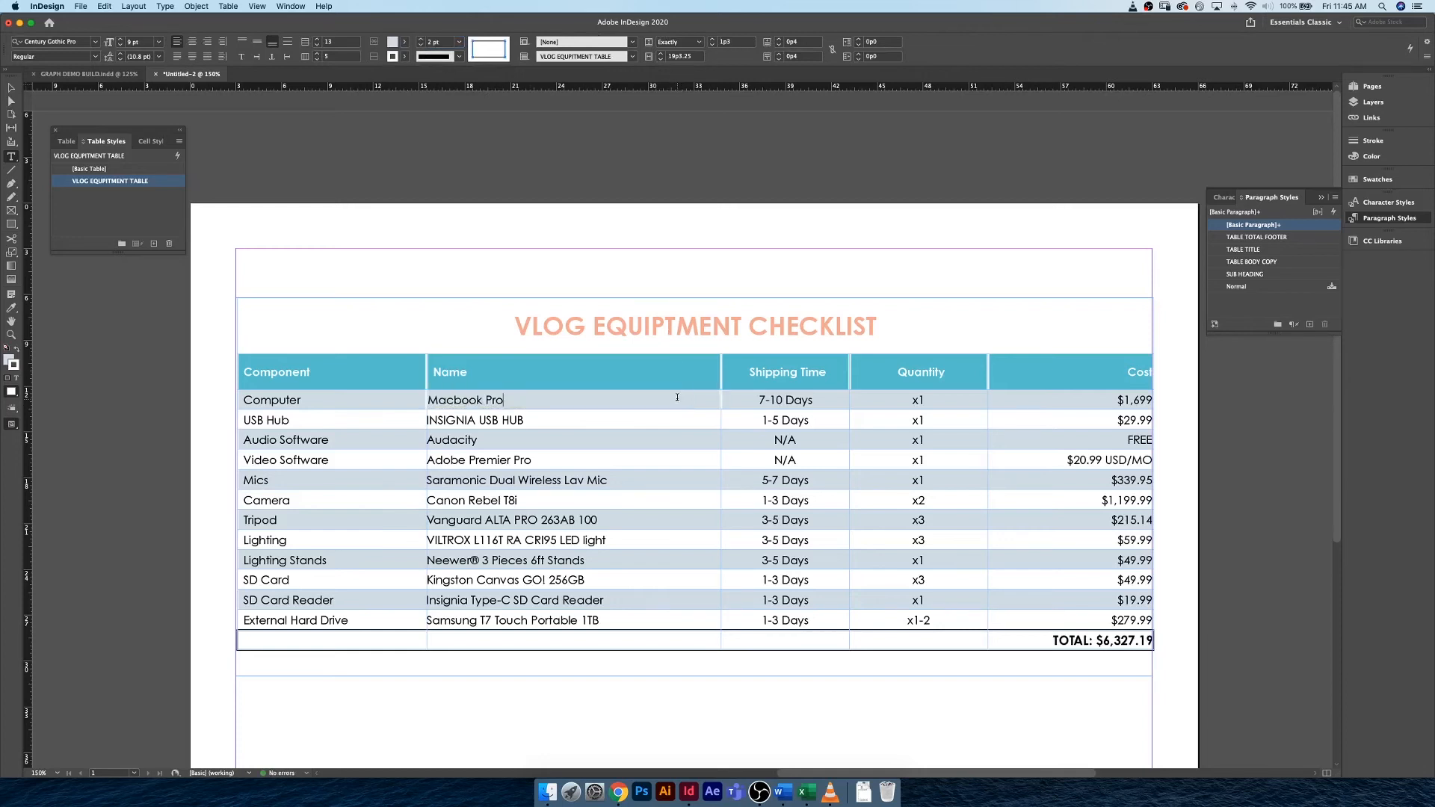
Create a cell style from the Macbook Pro cell and name it BODY CELL.
{"action": "left_click_drag", "start_coordinate": [505, 402], "coordinate": [427, 395]}
{"action": "left_click", "coordinate": [691, 404]}
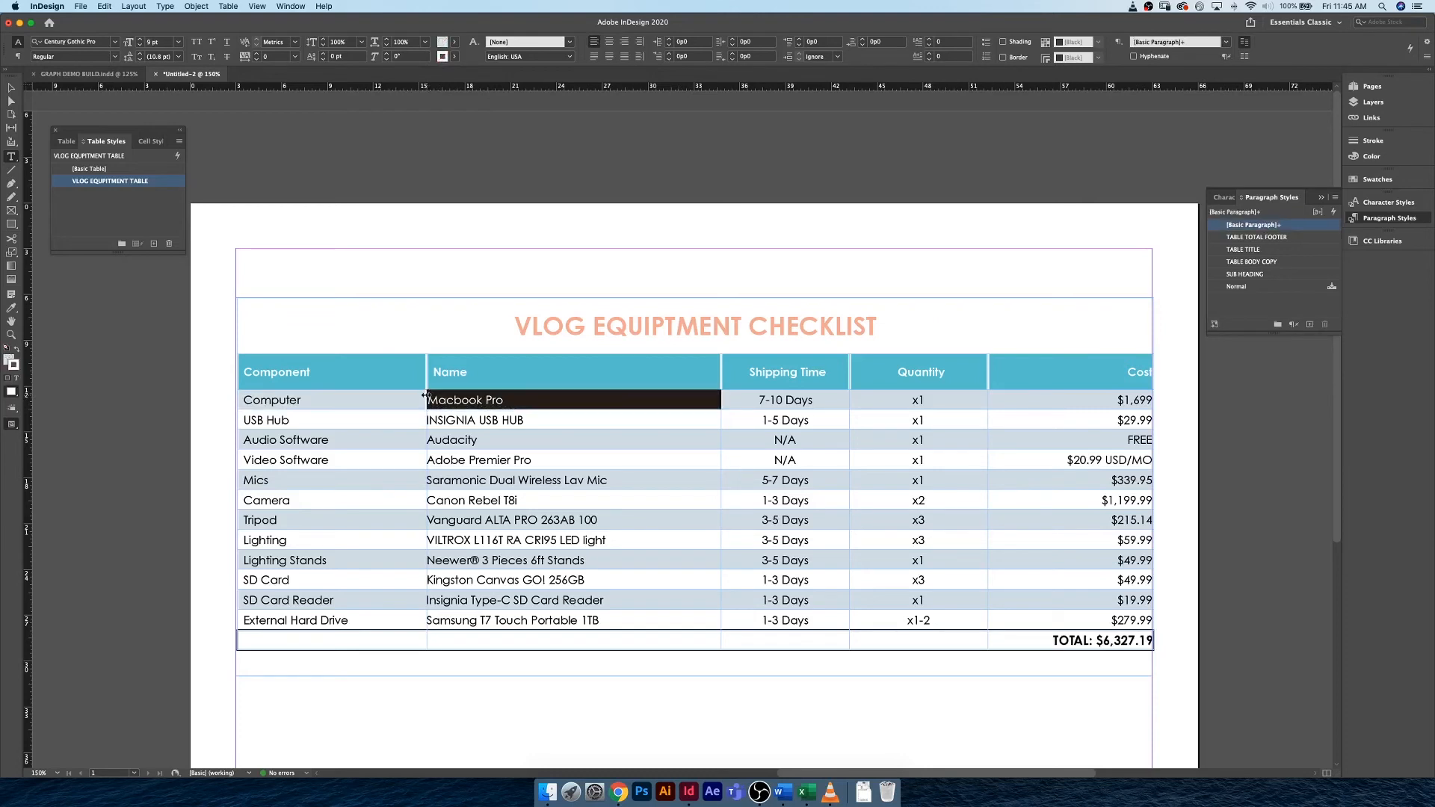
{"action": "left_click", "coordinate": [147, 141]}
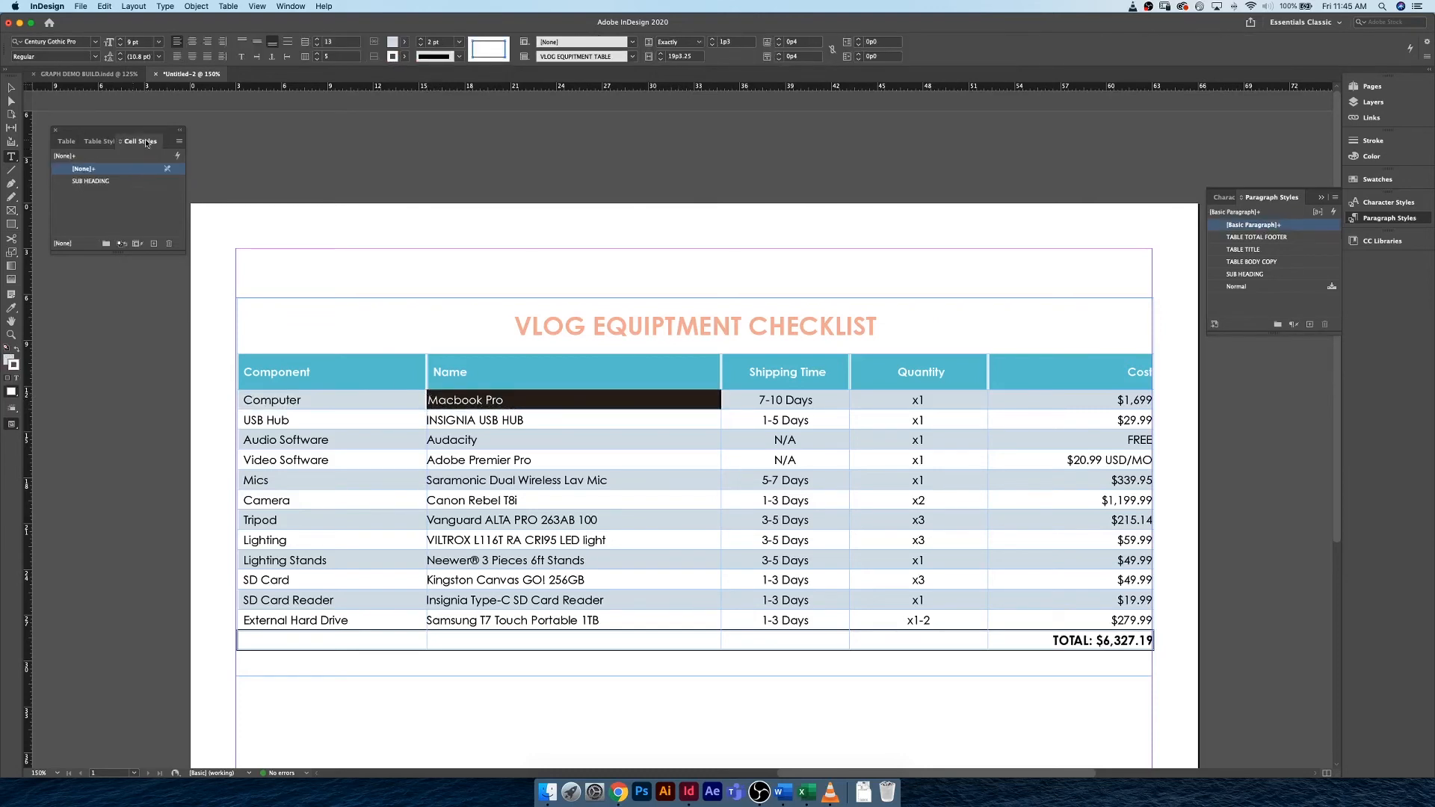
{"action": "left_click", "coordinate": [154, 244]}
{"action": "left_click", "coordinate": [109, 194]}
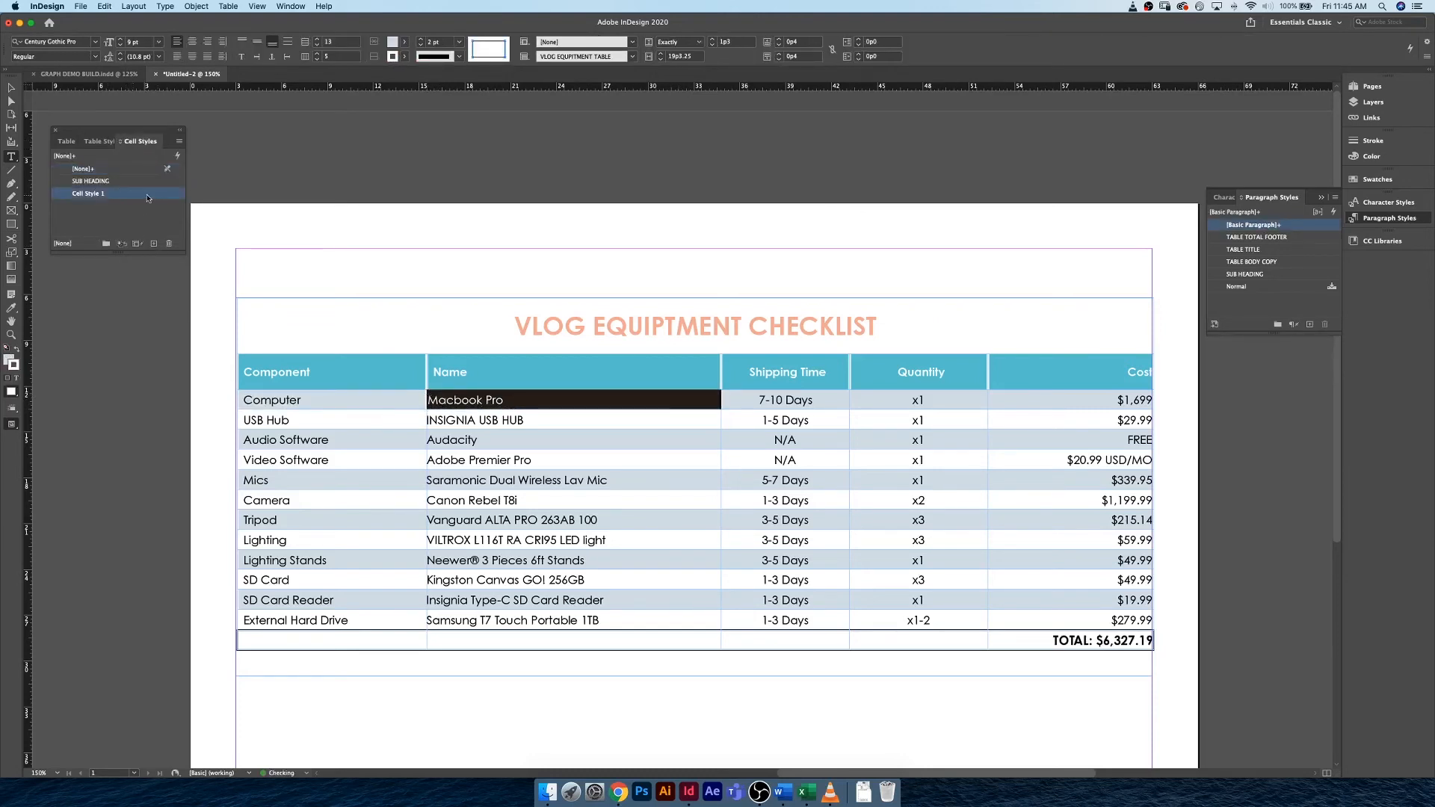
{"action": "double_click", "coordinate": [148, 195]}
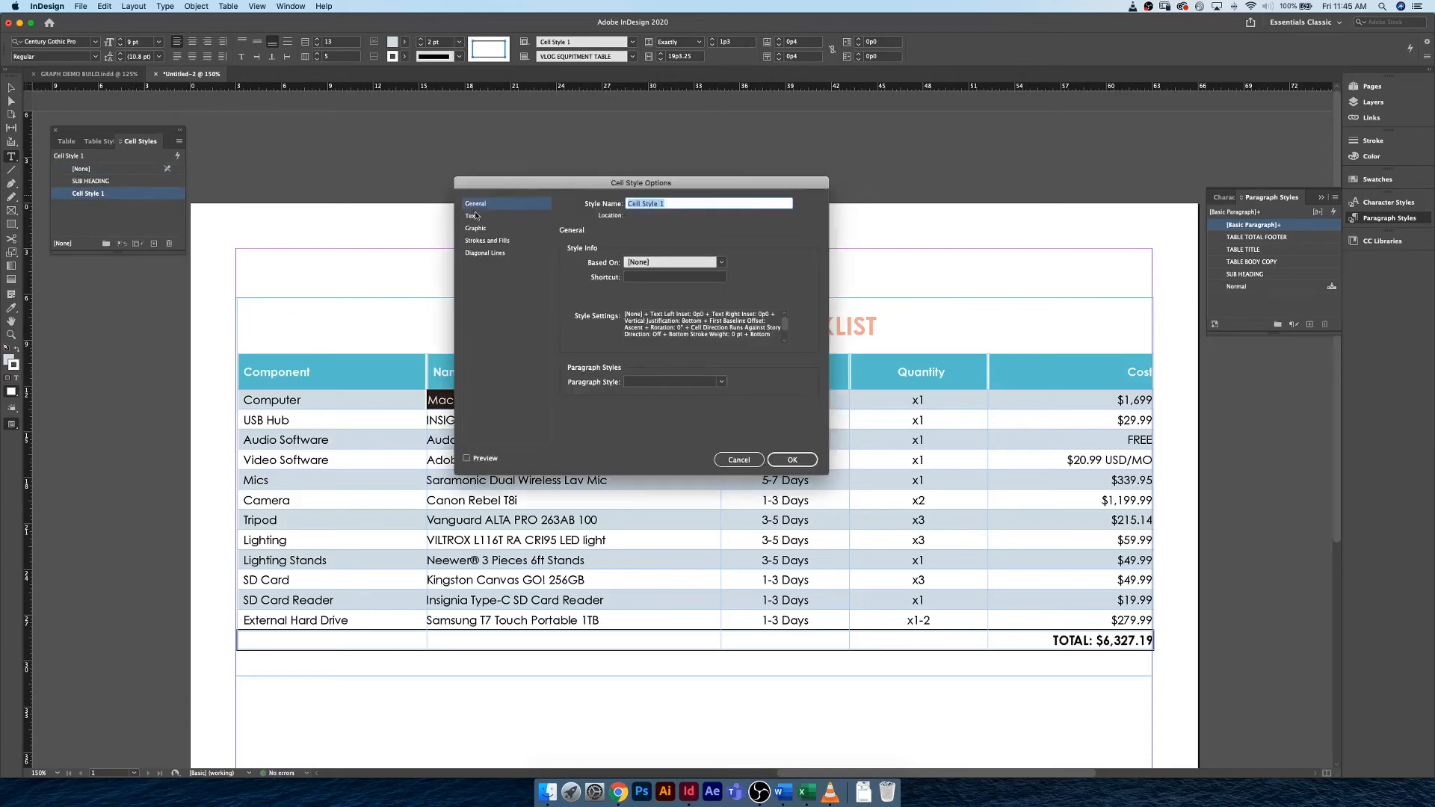
{"action": "type", "text": "BODY CELL"}
{"action": "key", "text": "Return"}
Apply the BODY CELL style to all cells from the Computer row through the External Hard Drive row, clearing overrides.
{"action": "left_click", "coordinate": [587, 423]}
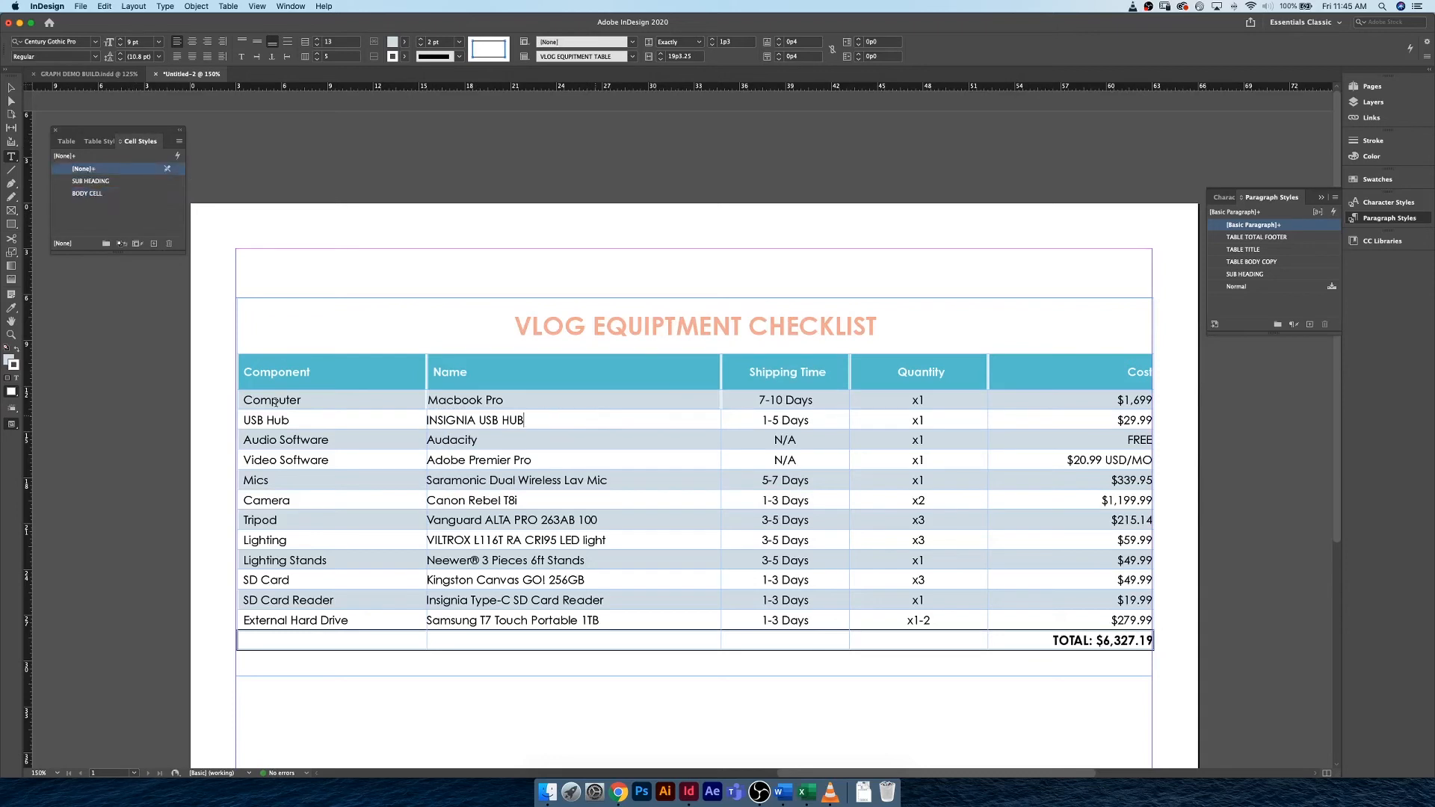
{"action": "left_click_drag", "start_coordinate": [243, 397], "coordinate": [1044, 626]}
{"action": "left_click", "coordinate": [117, 194]}
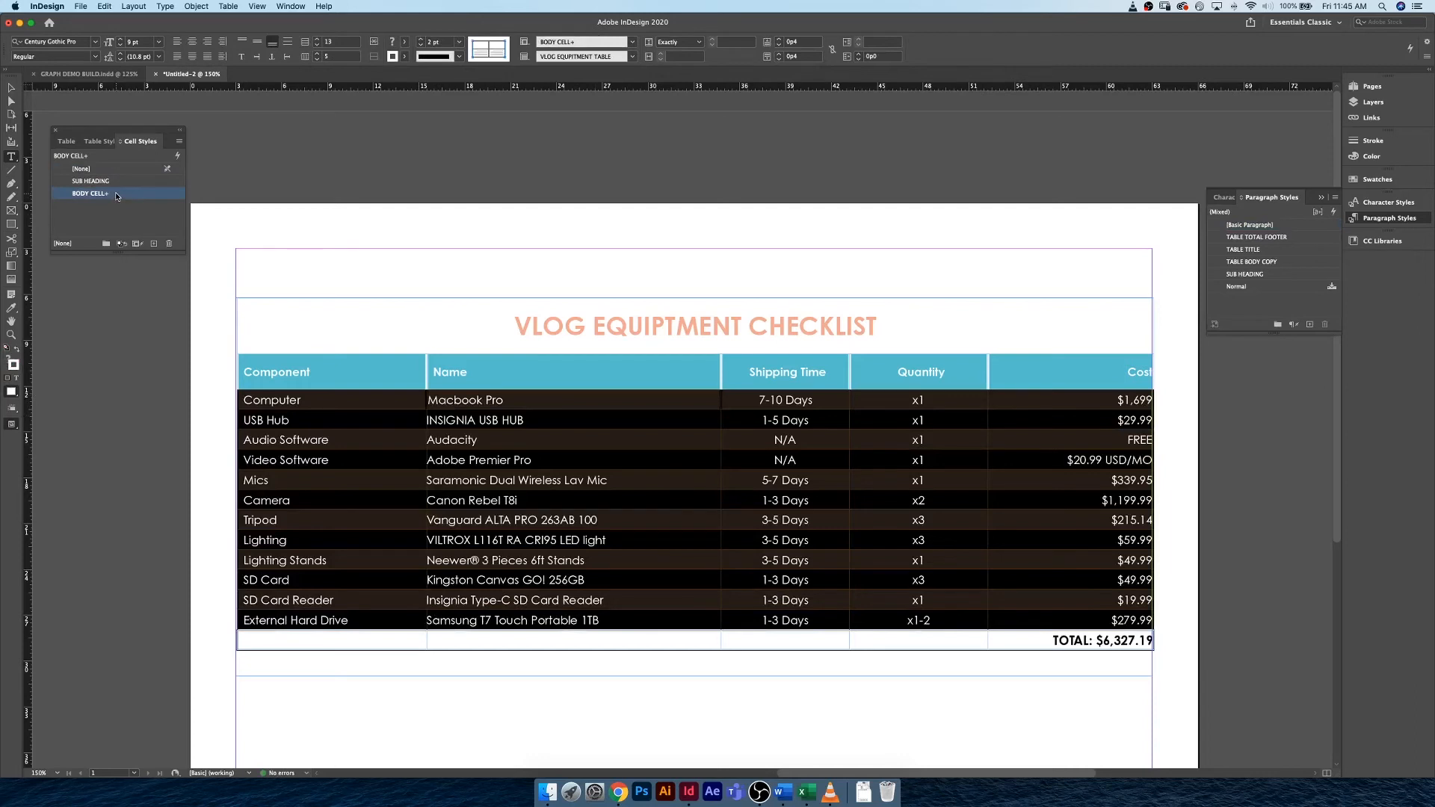
{"action": "right_click", "coordinate": [117, 196]}
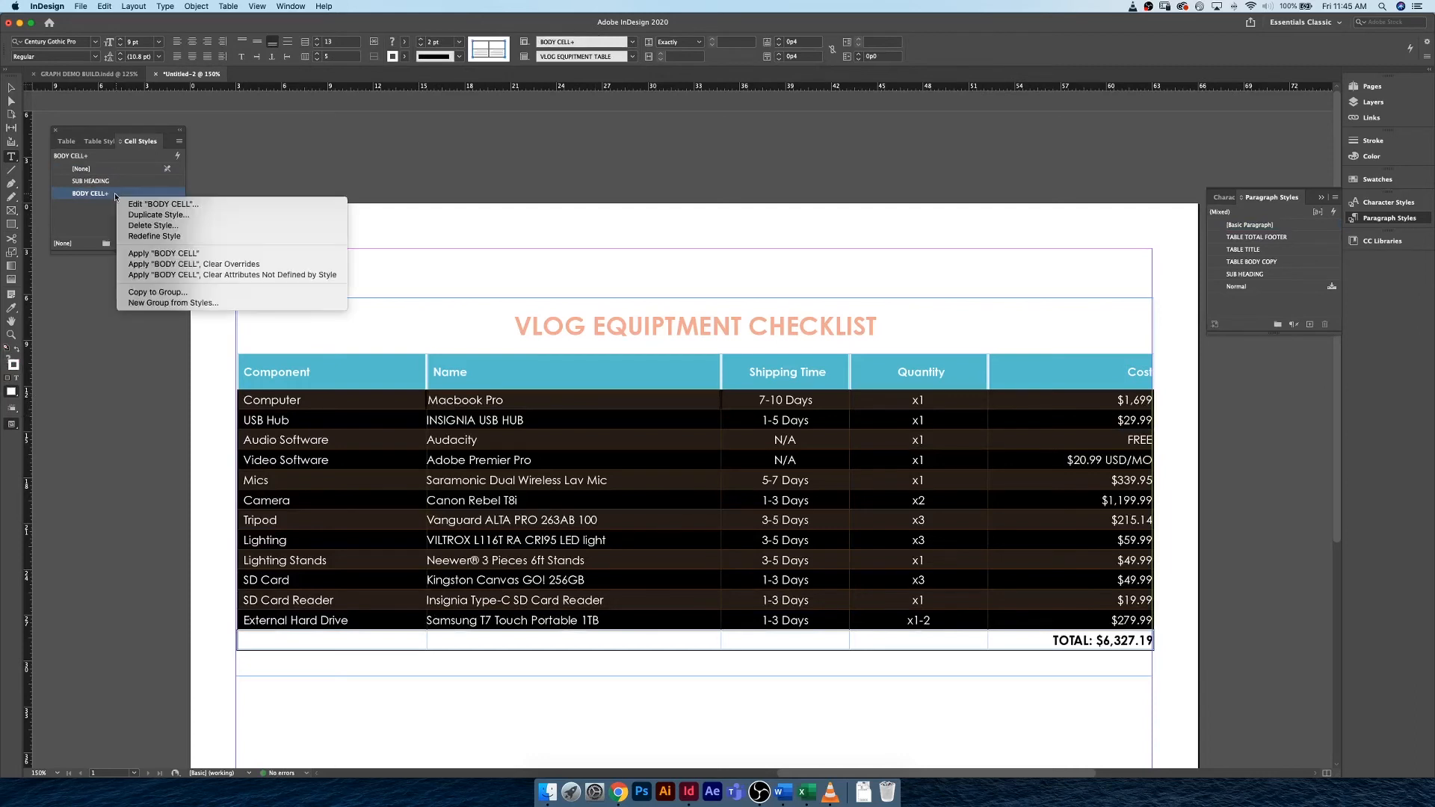
{"action": "left_click", "coordinate": [200, 265]}
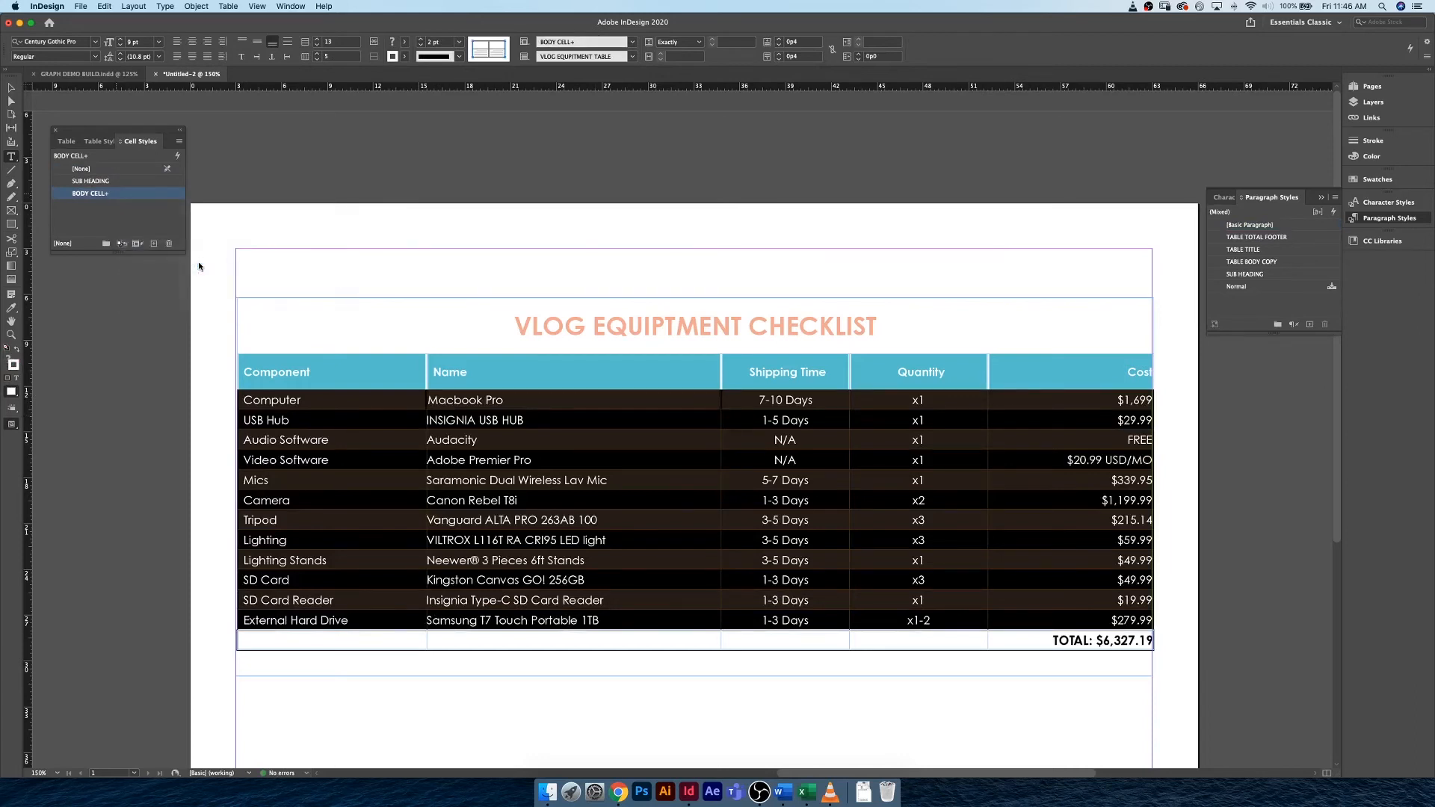
{"action": "left_click", "coordinate": [579, 403]}
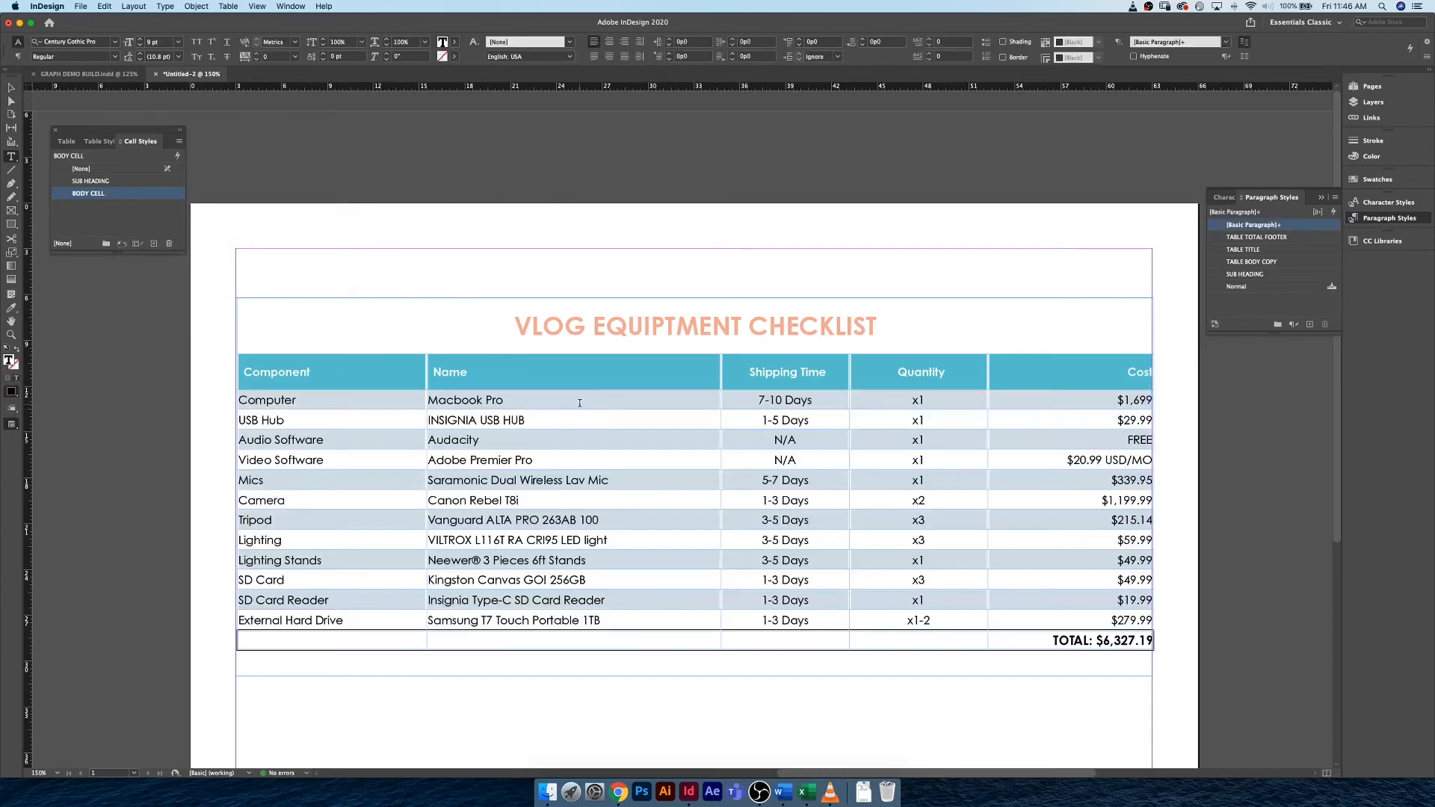
Preview the page without guides and compare the table with the finished example in GRAPH DEMO BUILD.indd.
{"action": "left_click", "coordinate": [11, 87]}
{"action": "left_click", "coordinate": [429, 213]}
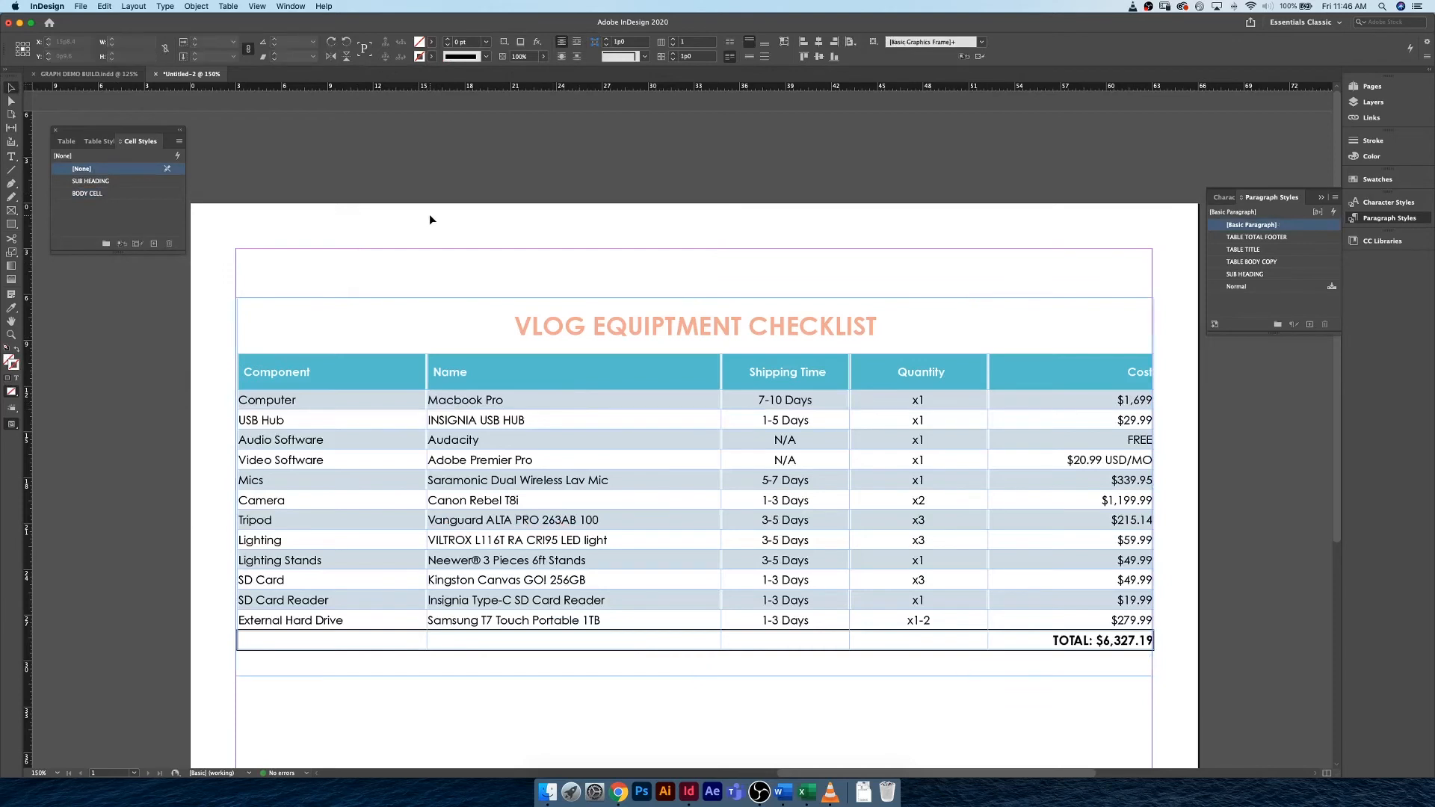
{"action": "key", "text": "w"}
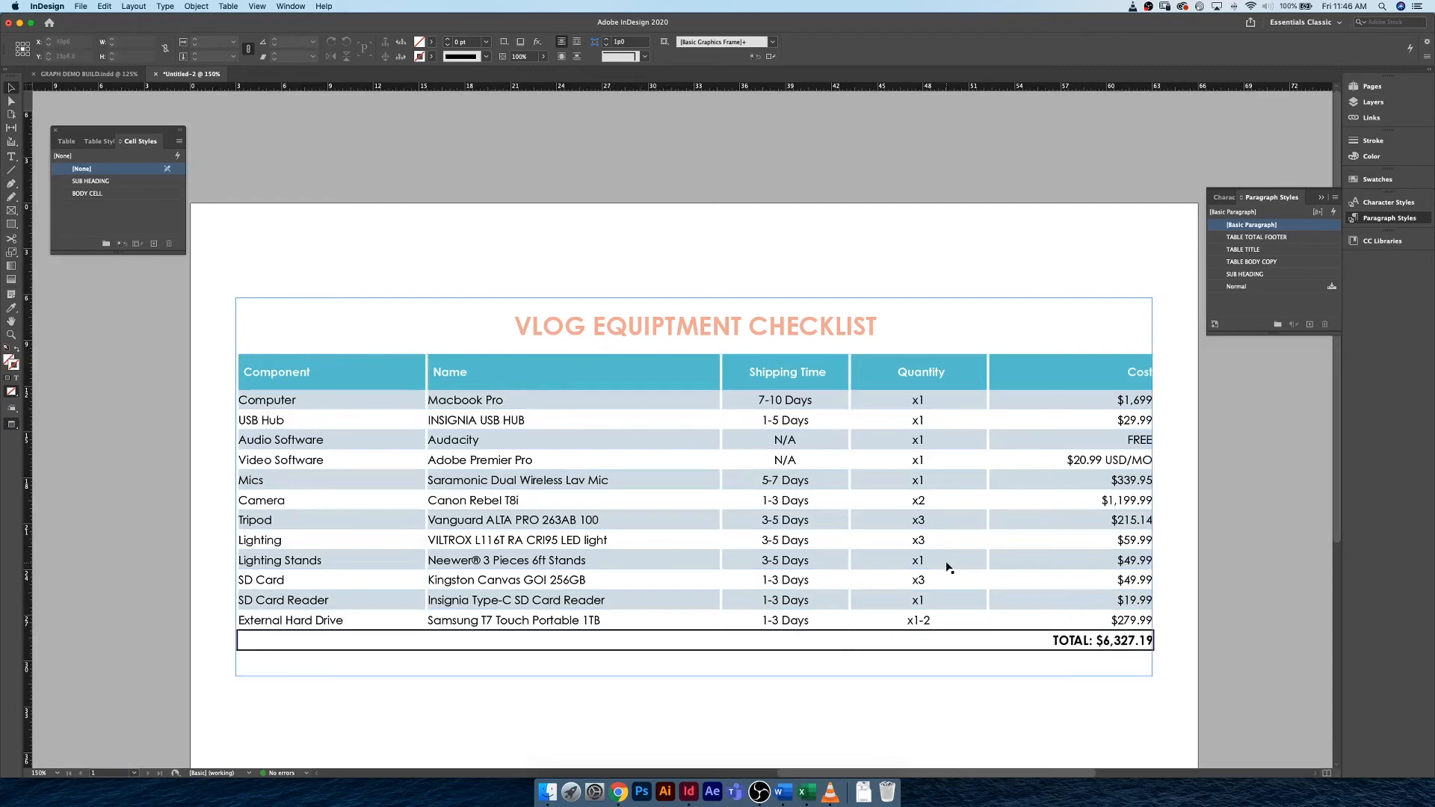
{"action": "left_click", "coordinate": [107, 75]}
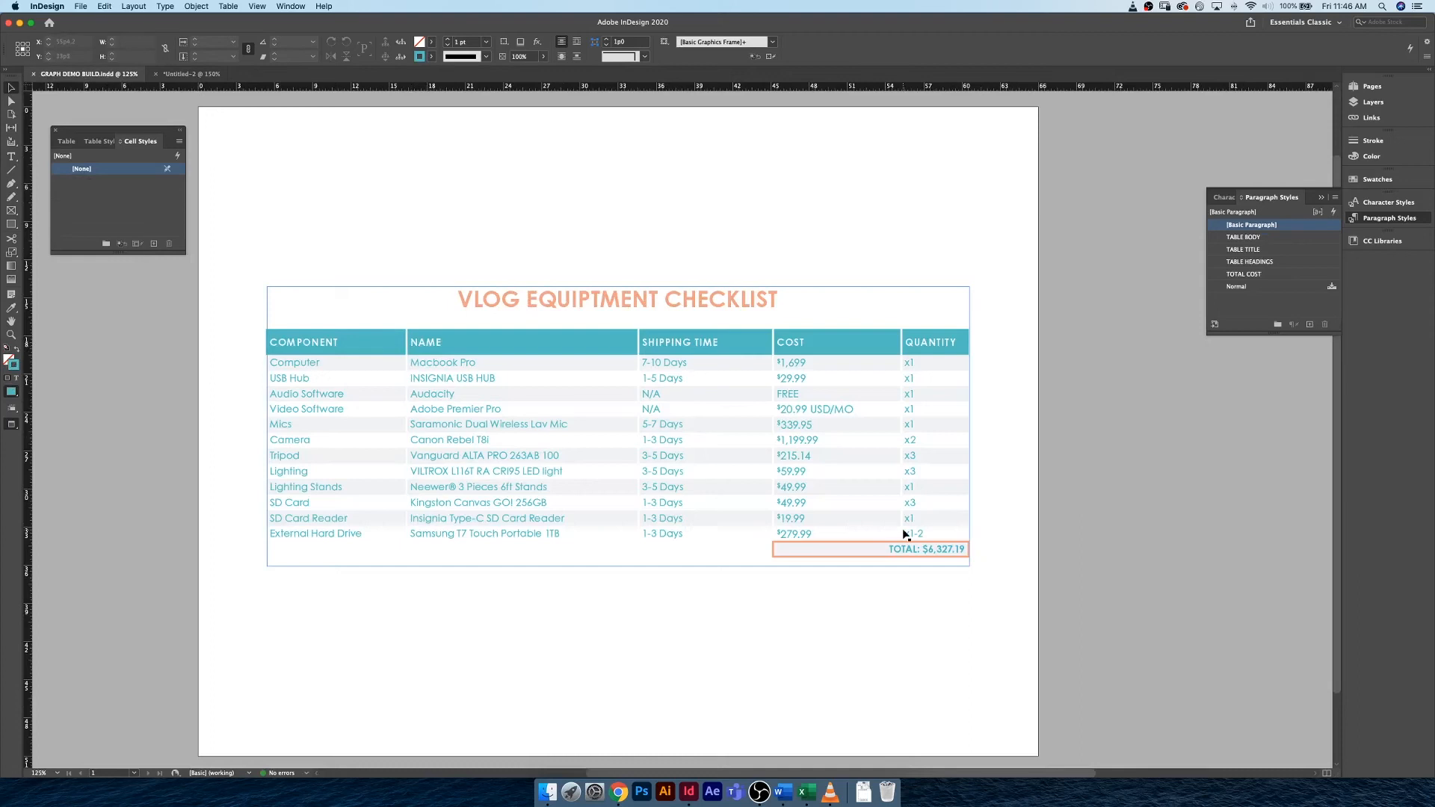
{"action": "left_click", "coordinate": [224, 140]}
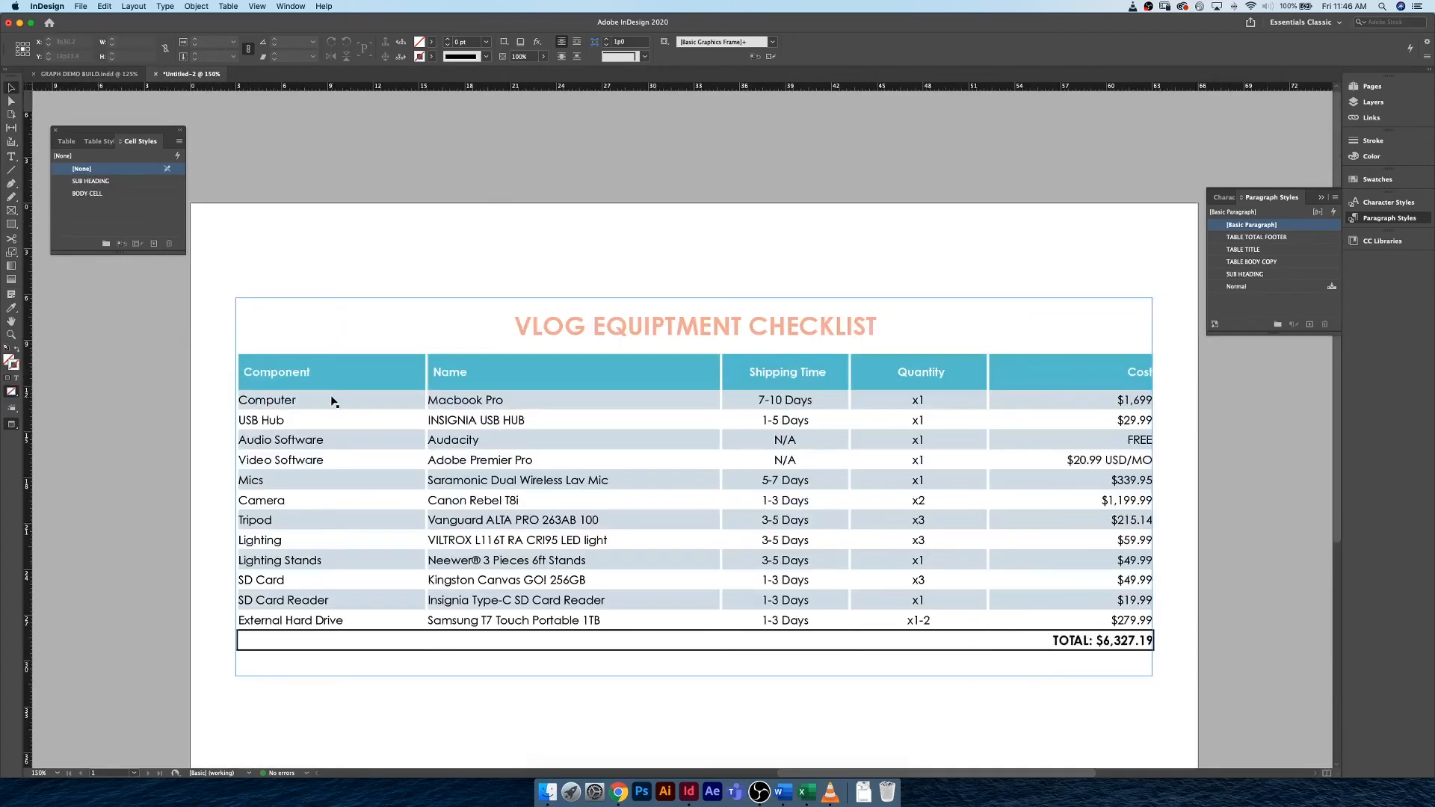
Return to the working document and set the TABLE BODY COPY paragraph style's character color to Teal.
{"action": "left_click", "coordinate": [331, 398]}
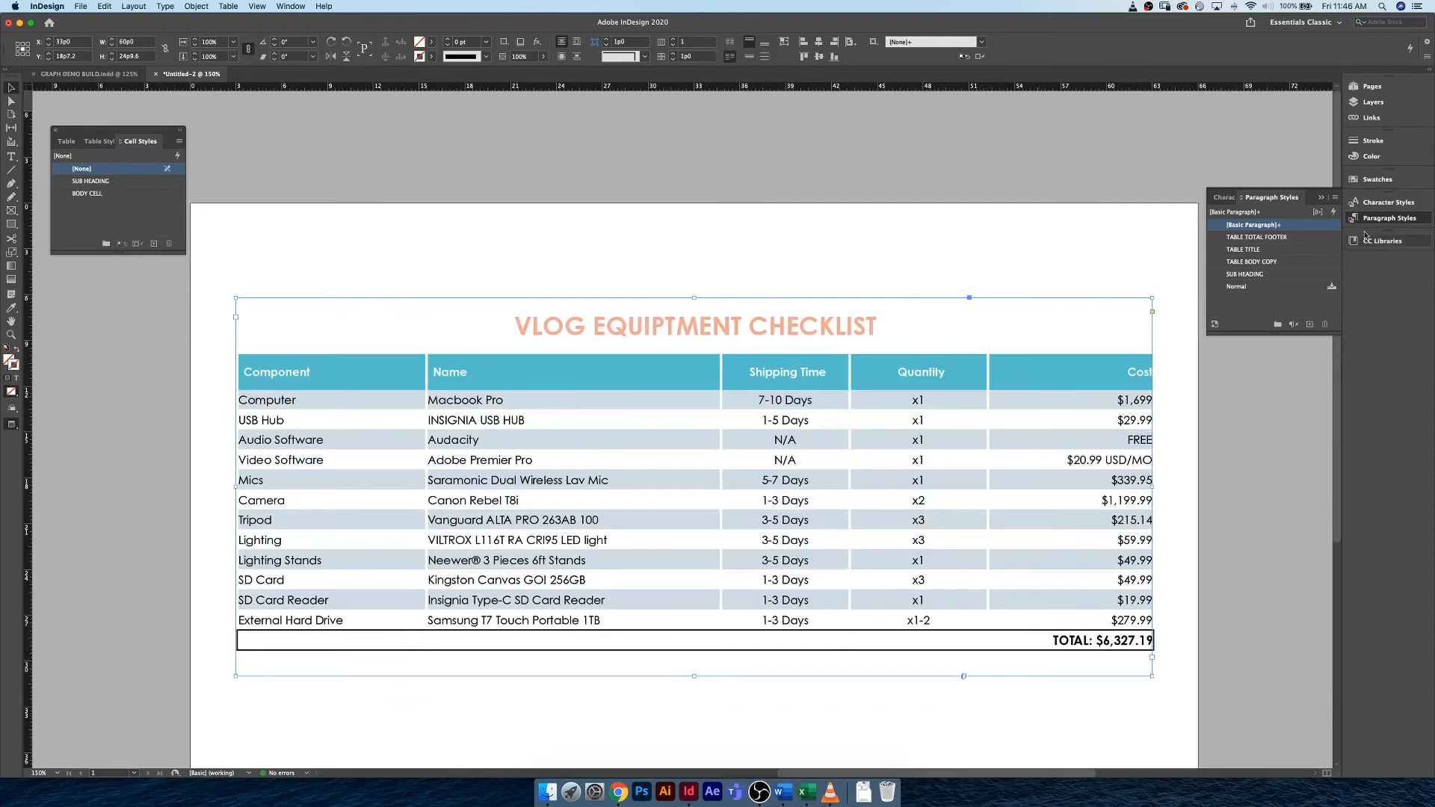
{"action": "left_click", "coordinate": [1290, 262]}
{"action": "double_click", "coordinate": [1320, 263]}
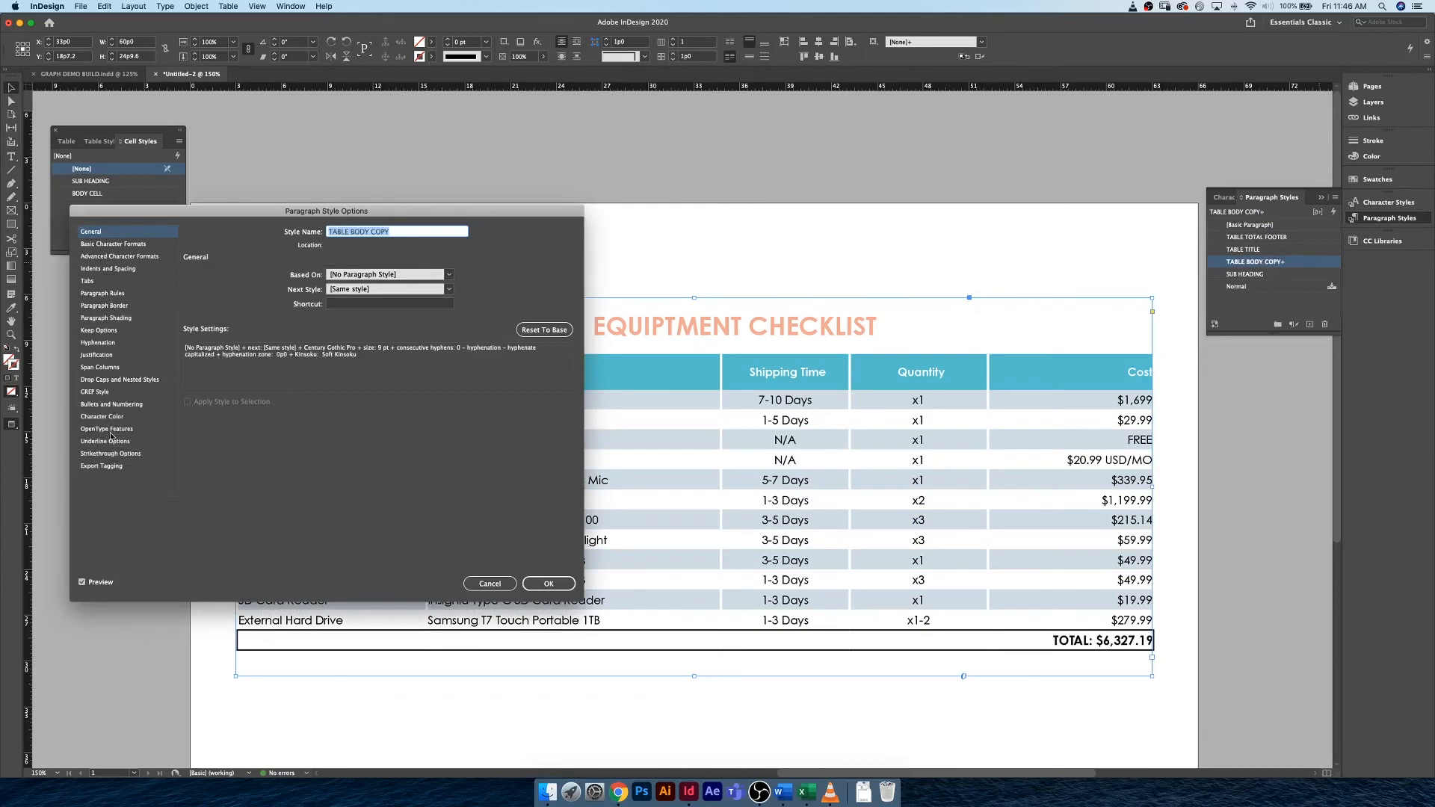
{"action": "left_click", "coordinate": [105, 416]}
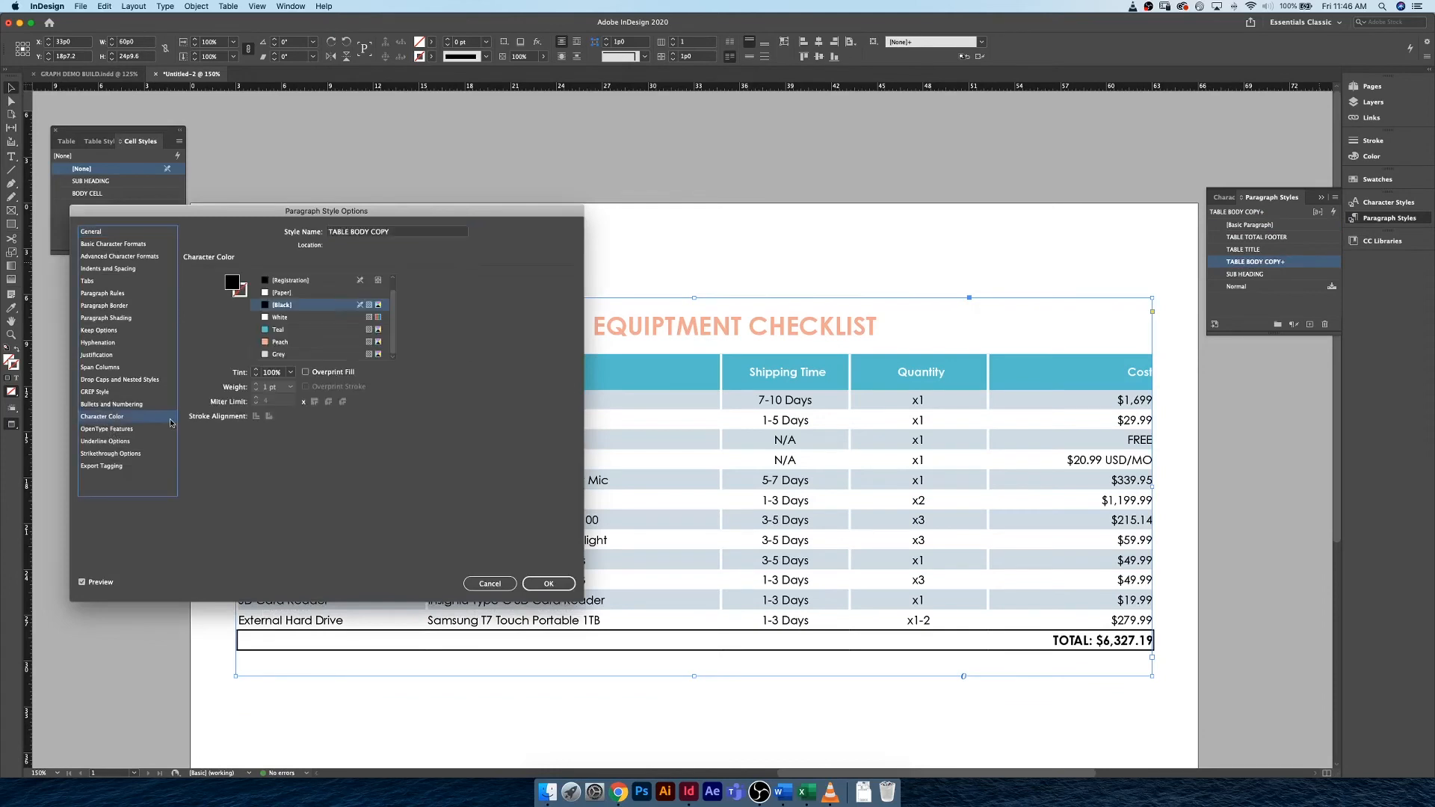
{"action": "left_click", "coordinate": [288, 333]}
{"action": "left_click", "coordinate": [548, 583]}
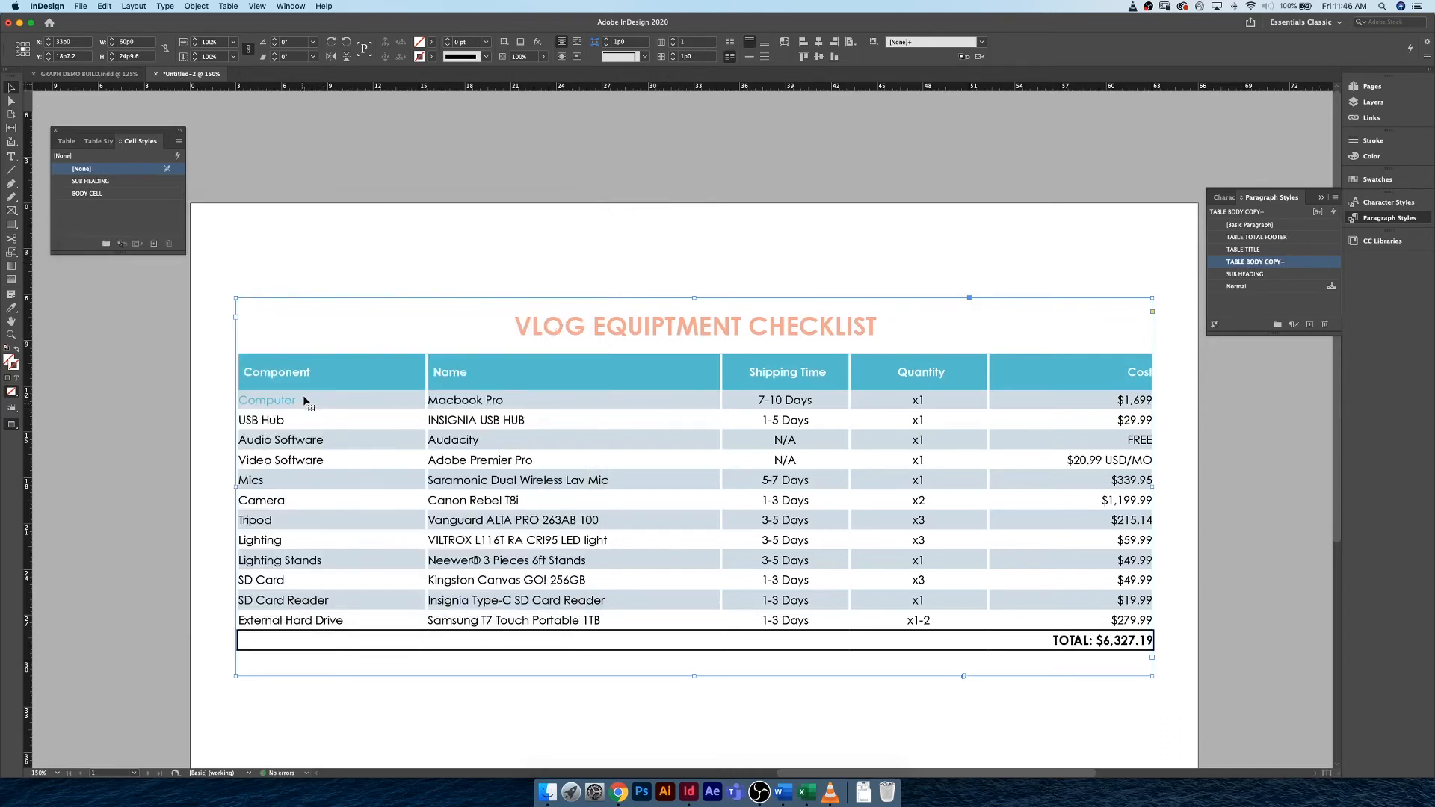
Apply the TABLE BODY COPY paragraph style to all body cells from the Computer row through the External Hard Drive row.
{"action": "double_click", "coordinate": [298, 401]}
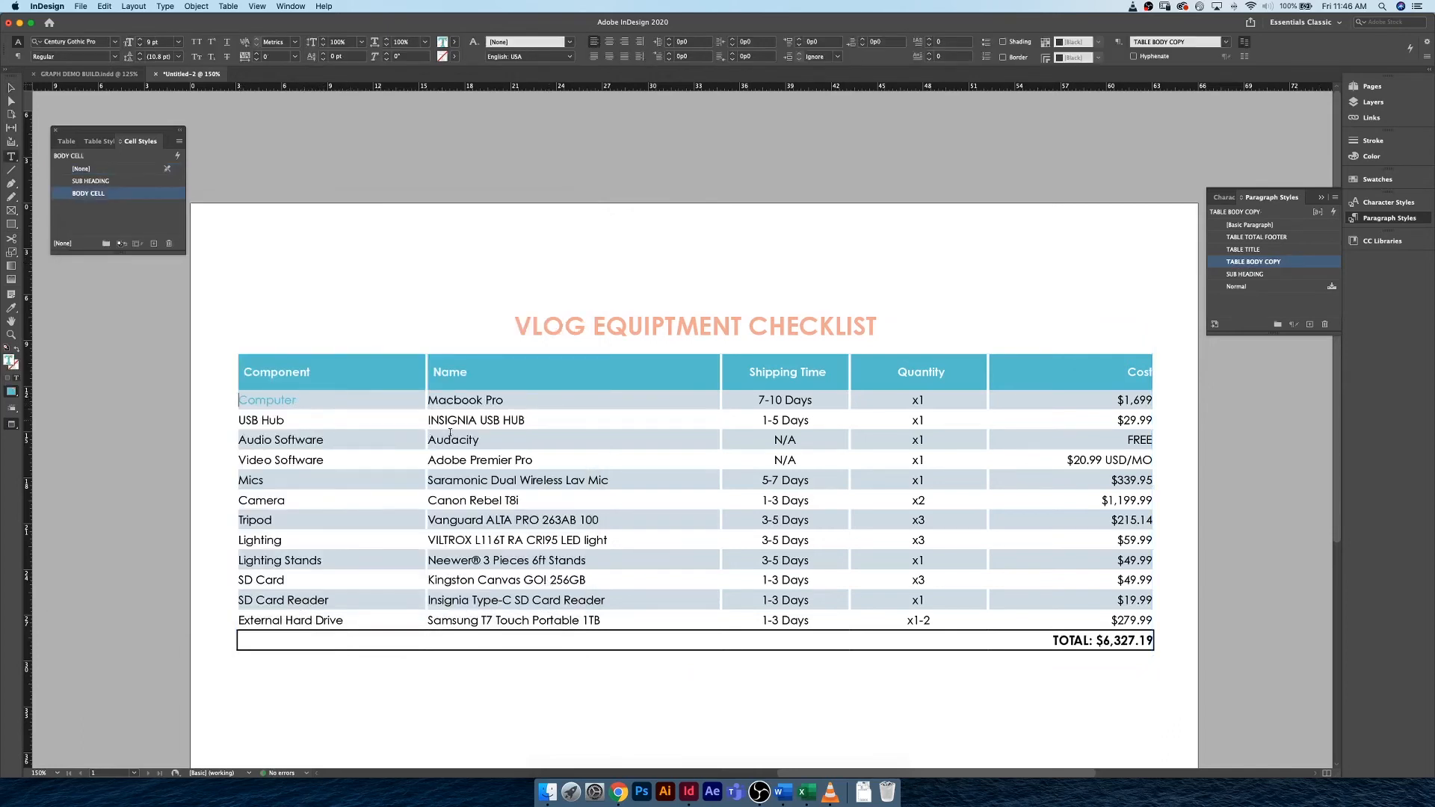
{"action": "left_click_drag", "start_coordinate": [450, 432], "coordinate": [1147, 621]}
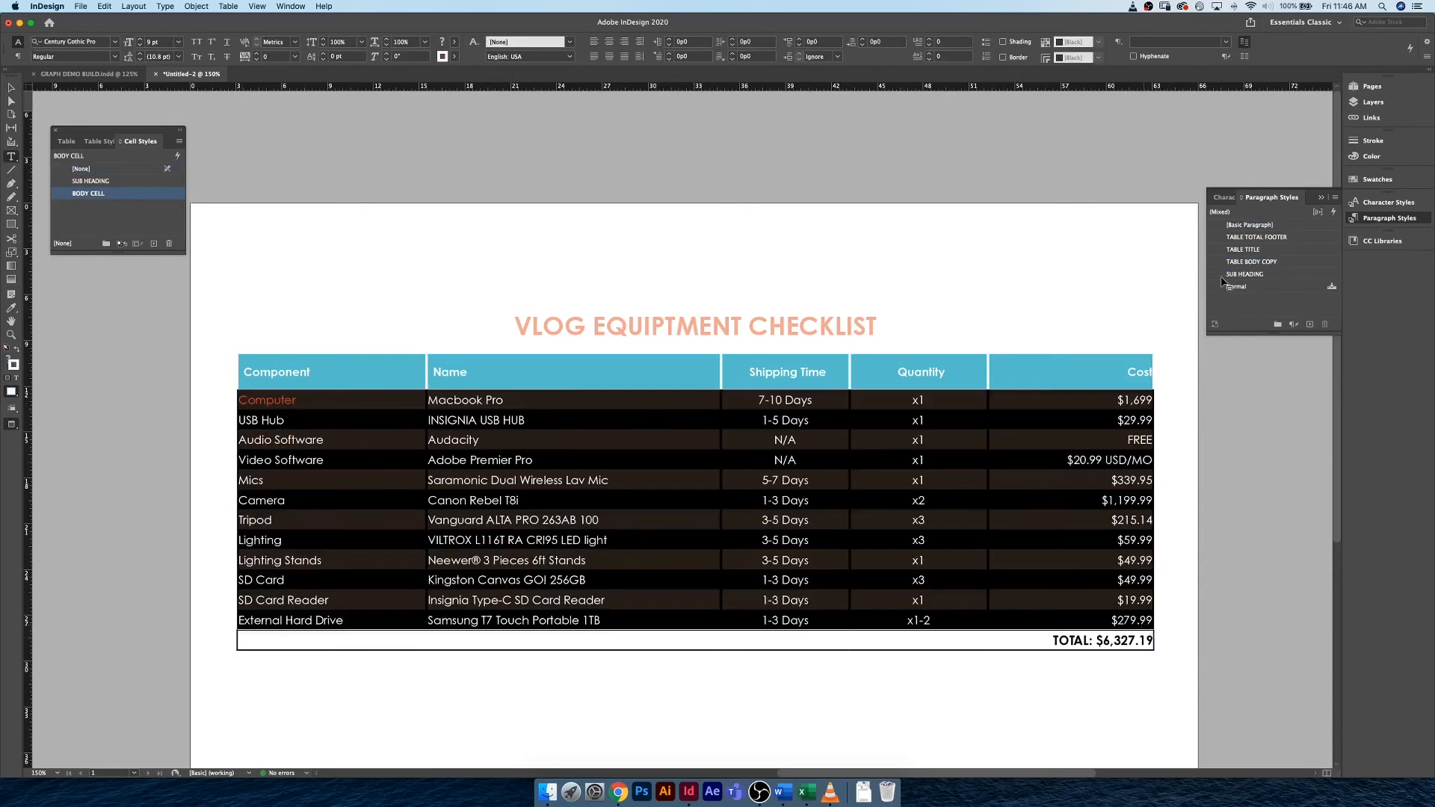
{"action": "left_click", "coordinate": [1270, 262]}
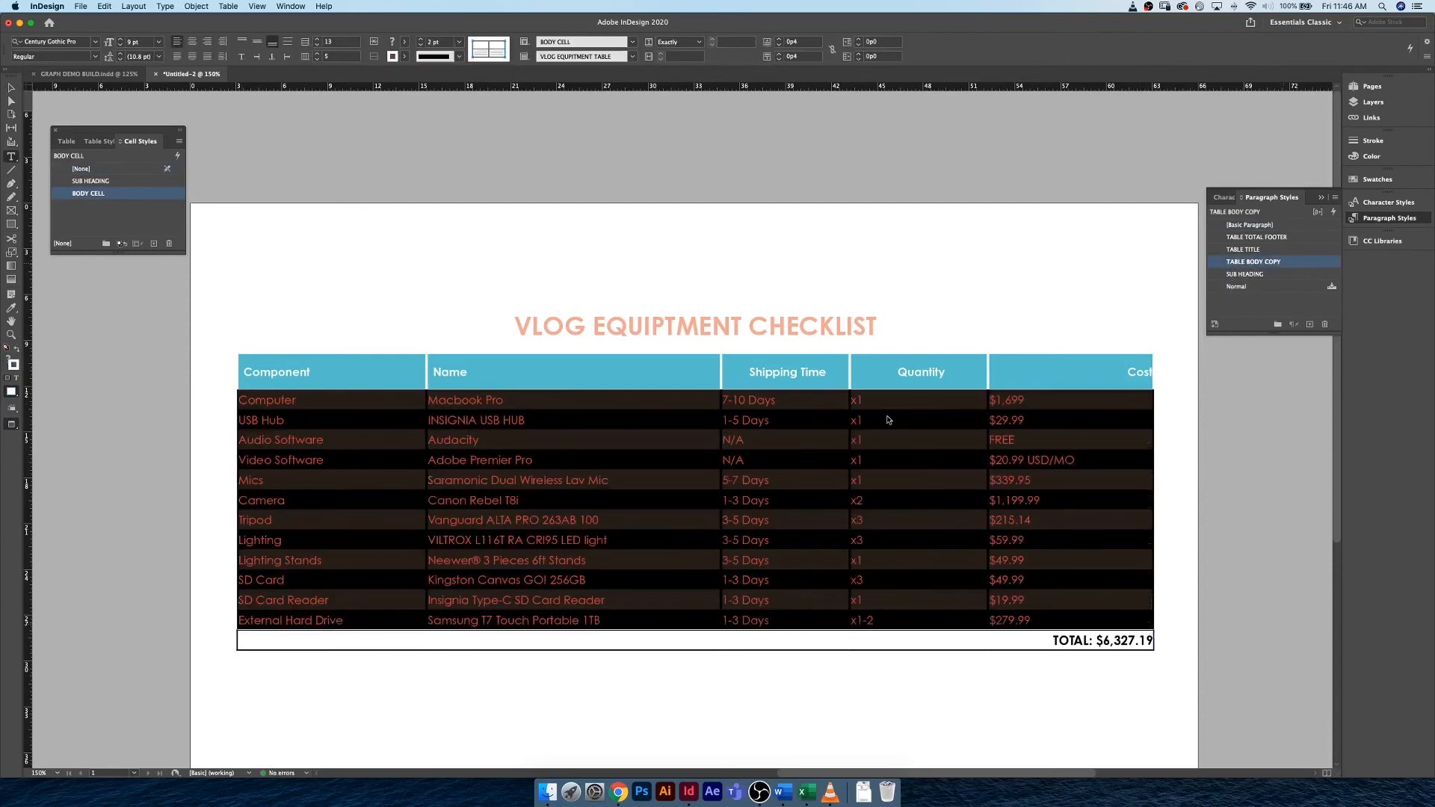
{"action": "left_click", "coordinate": [778, 403]}
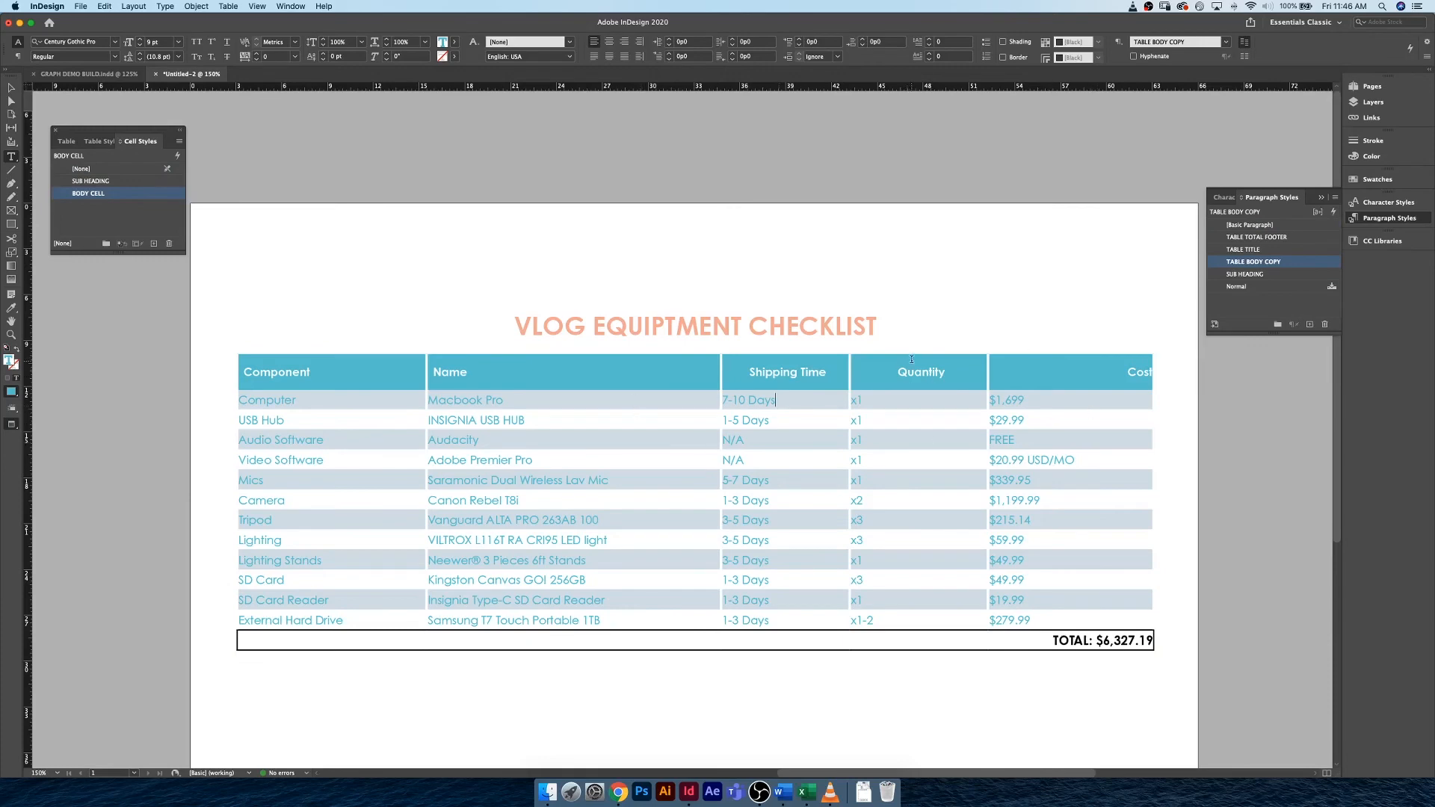
Center the text in the Quantity and Shipping Time columns and right-align the Cost column.
{"action": "left_click_drag", "start_coordinate": [912, 360], "coordinate": [922, 622]}
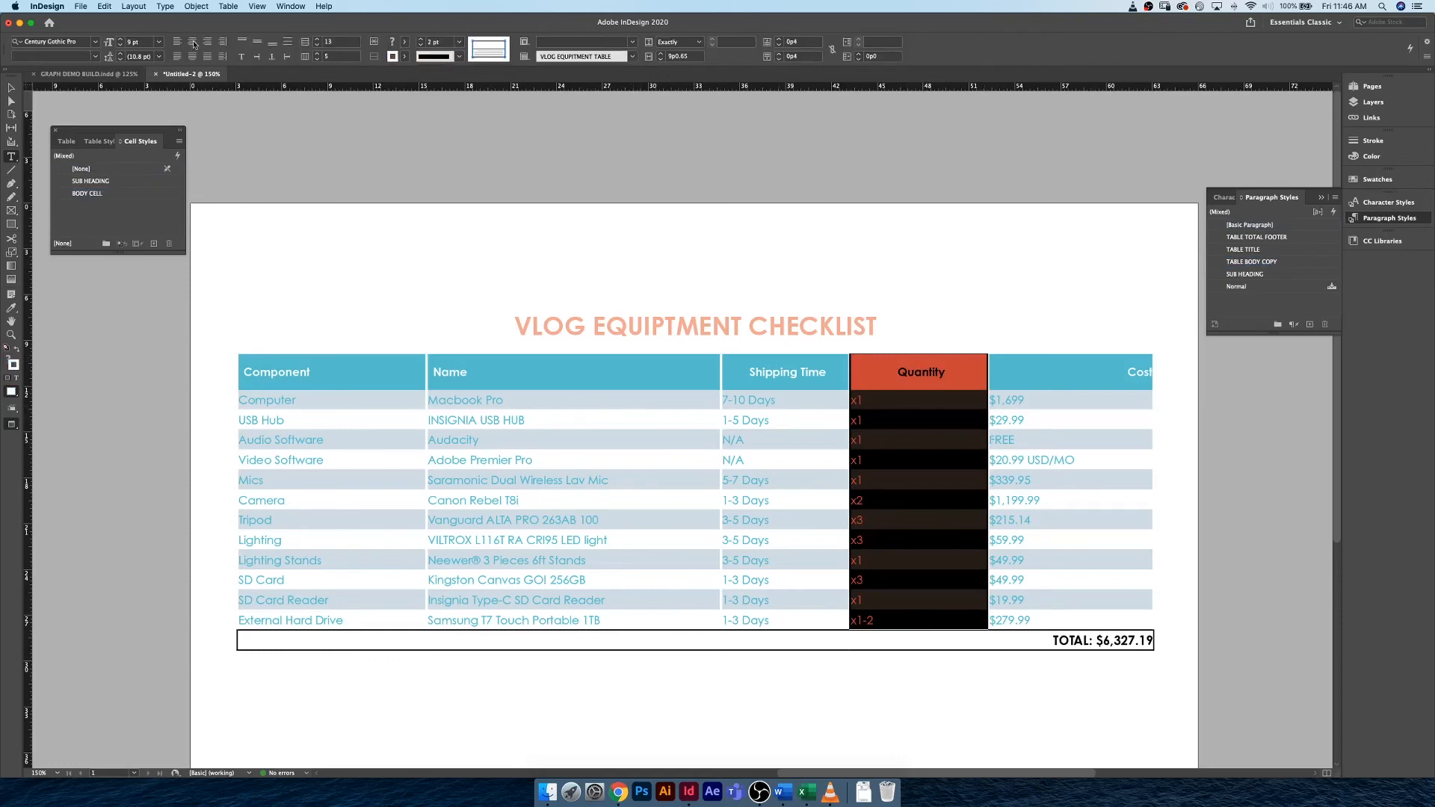
{"action": "left_click", "coordinate": [193, 43]}
{"action": "left_click", "coordinate": [1081, 507]}
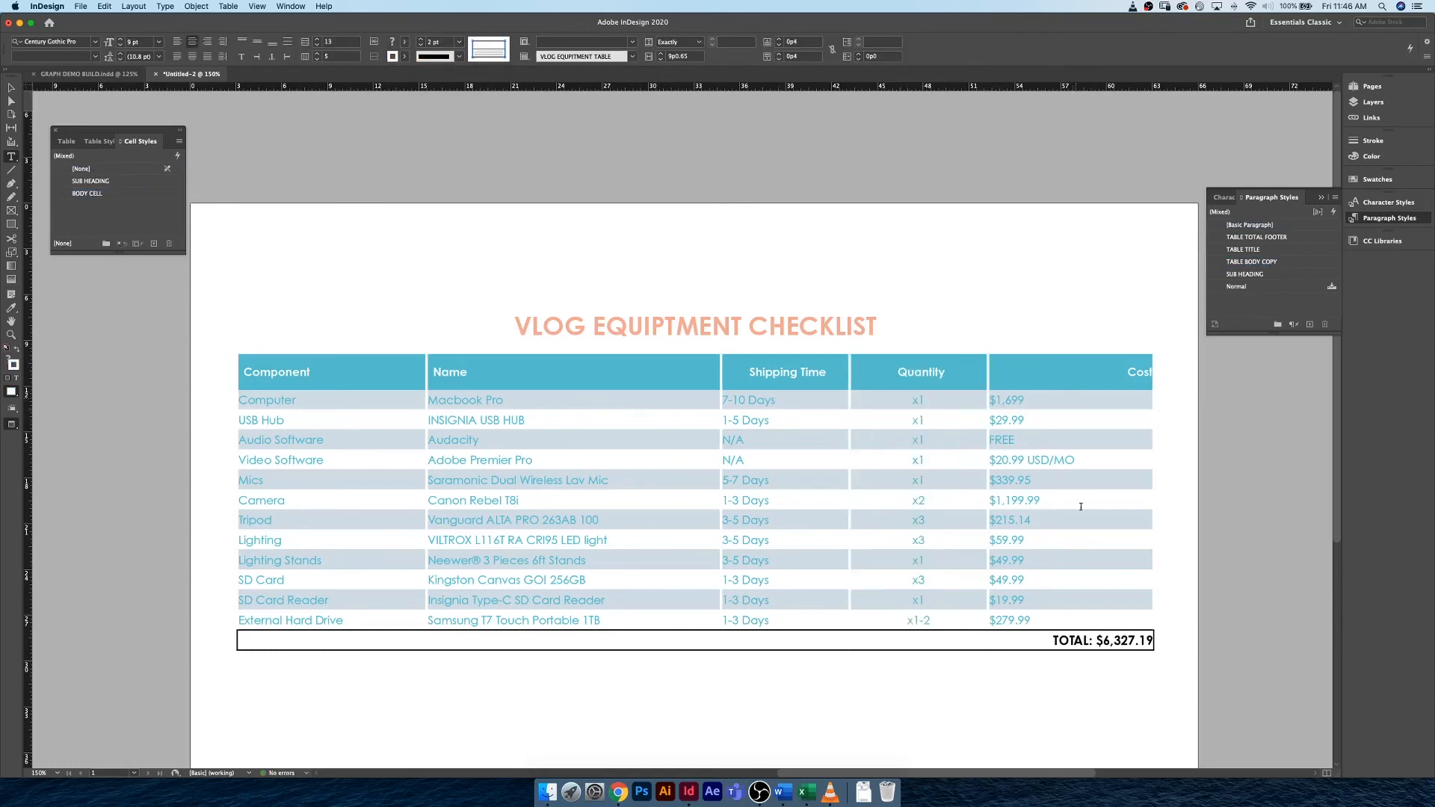
{"action": "left_click_drag", "start_coordinate": [1076, 366], "coordinate": [1080, 624]}
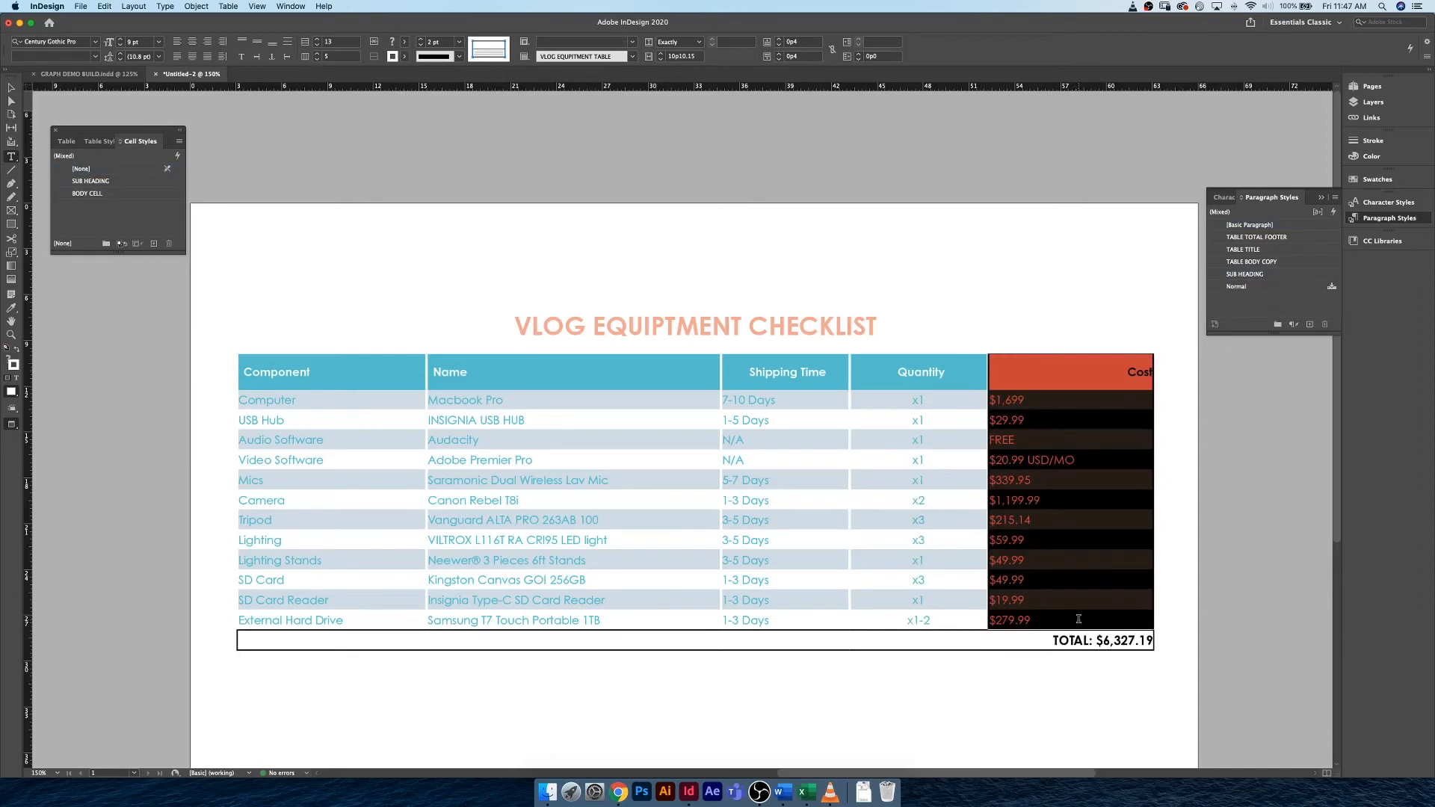
{"action": "left_click", "coordinate": [205, 43]}
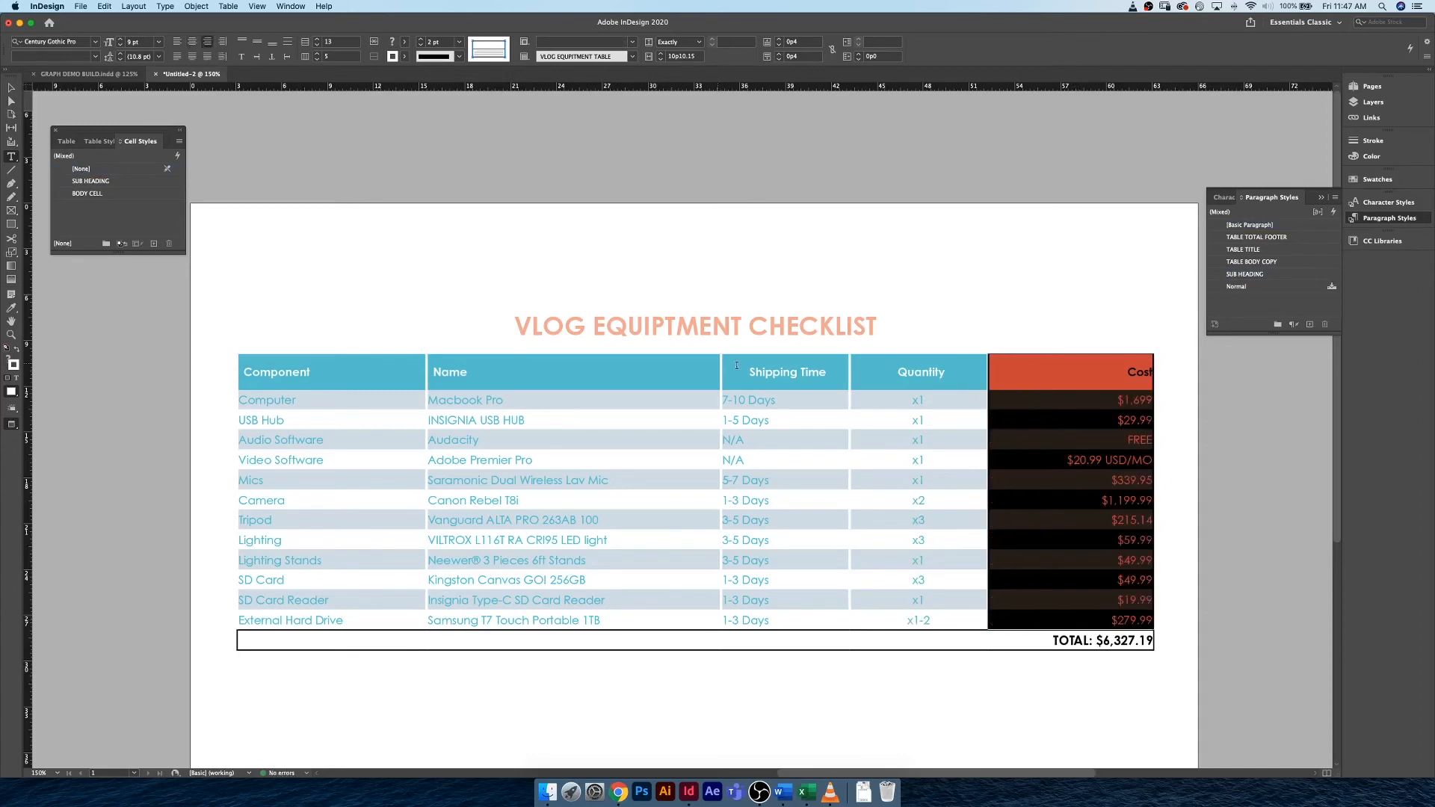
{"action": "left_click", "coordinate": [834, 367]}
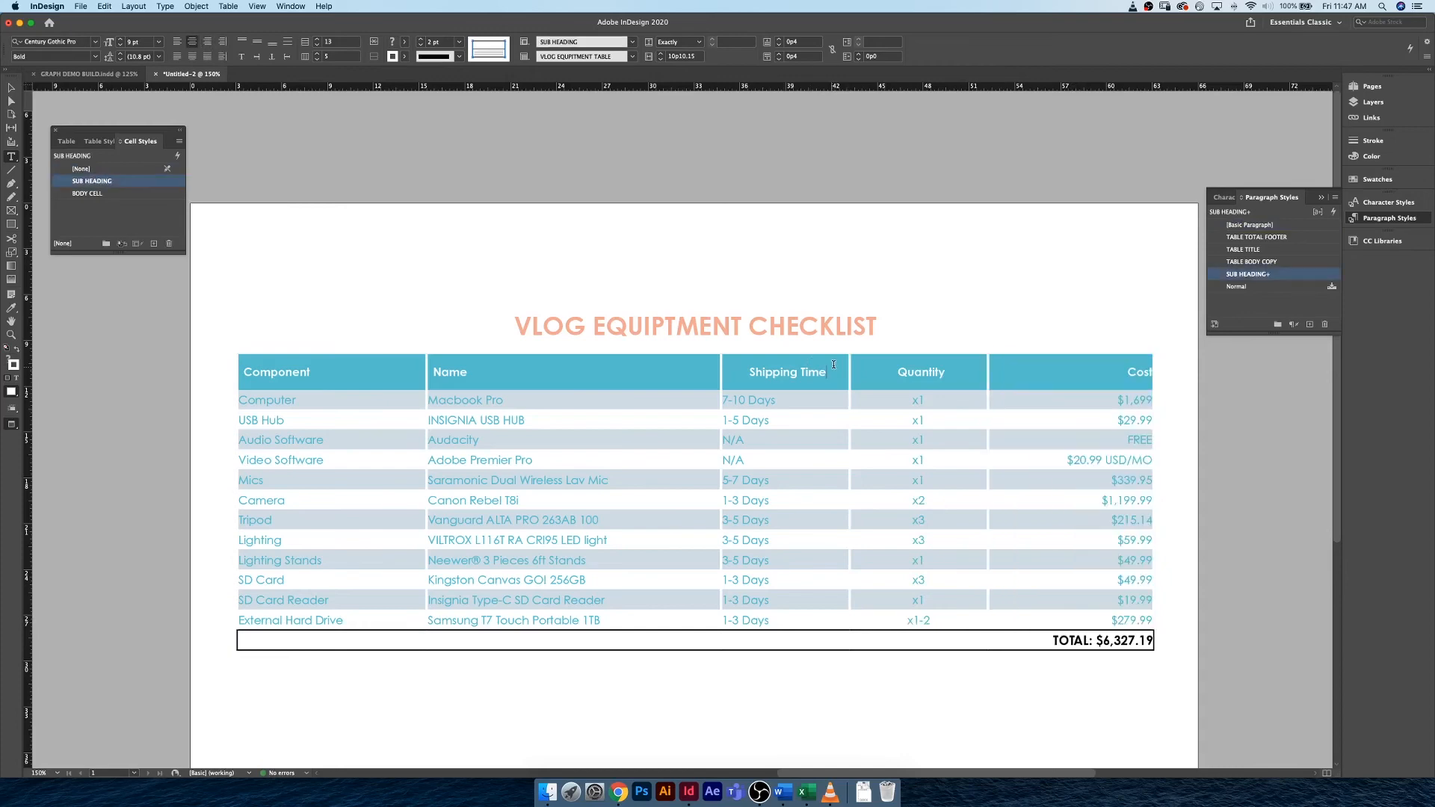
{"action": "left_click", "coordinate": [809, 619], "text": "shift"}
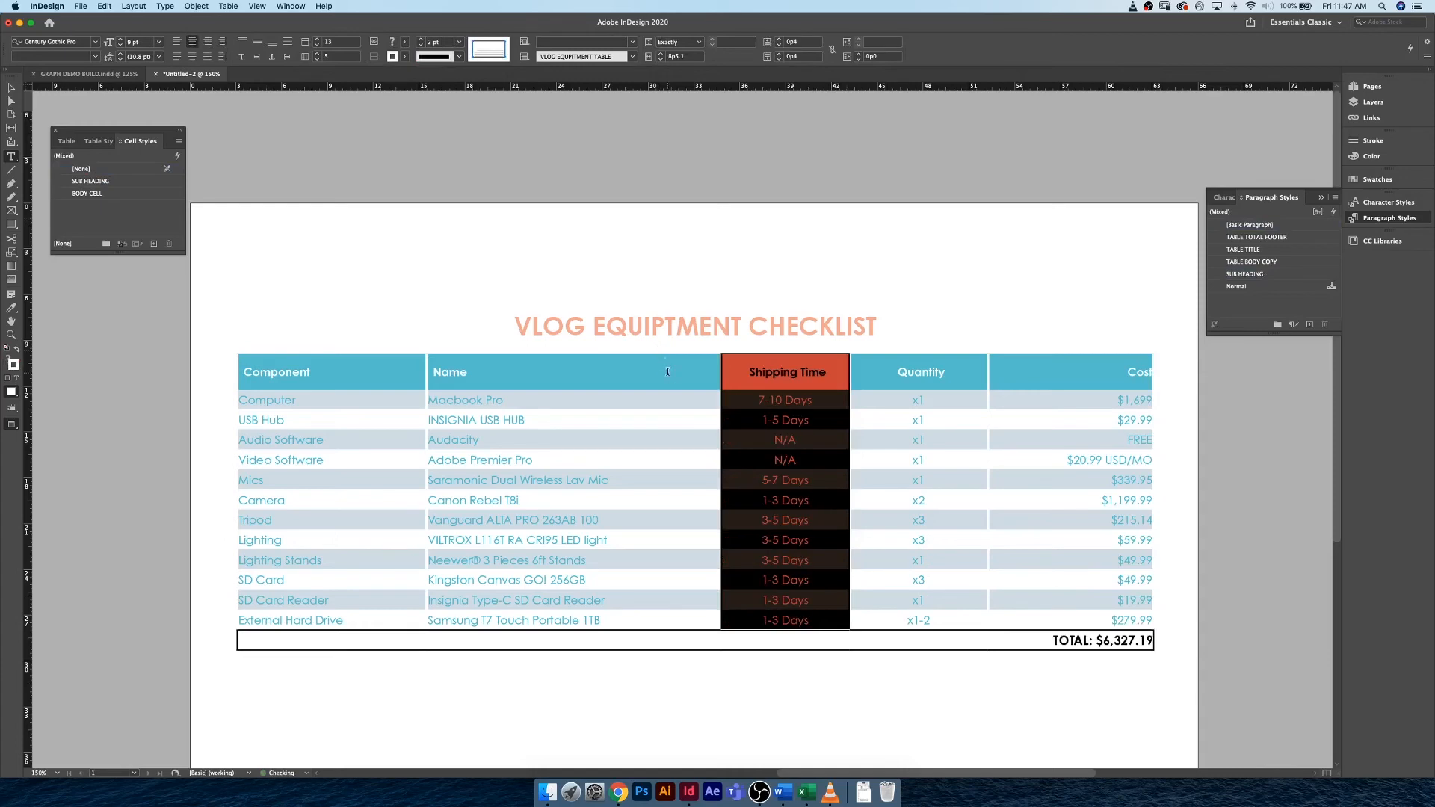
Set the left cell inset of the Name column's body cells, Macbook Pro through Samsung T7 Touch Portable 1TB, to 0p5.
{"action": "left_click", "coordinate": [636, 381]}
{"action": "left_click", "coordinate": [501, 401]}
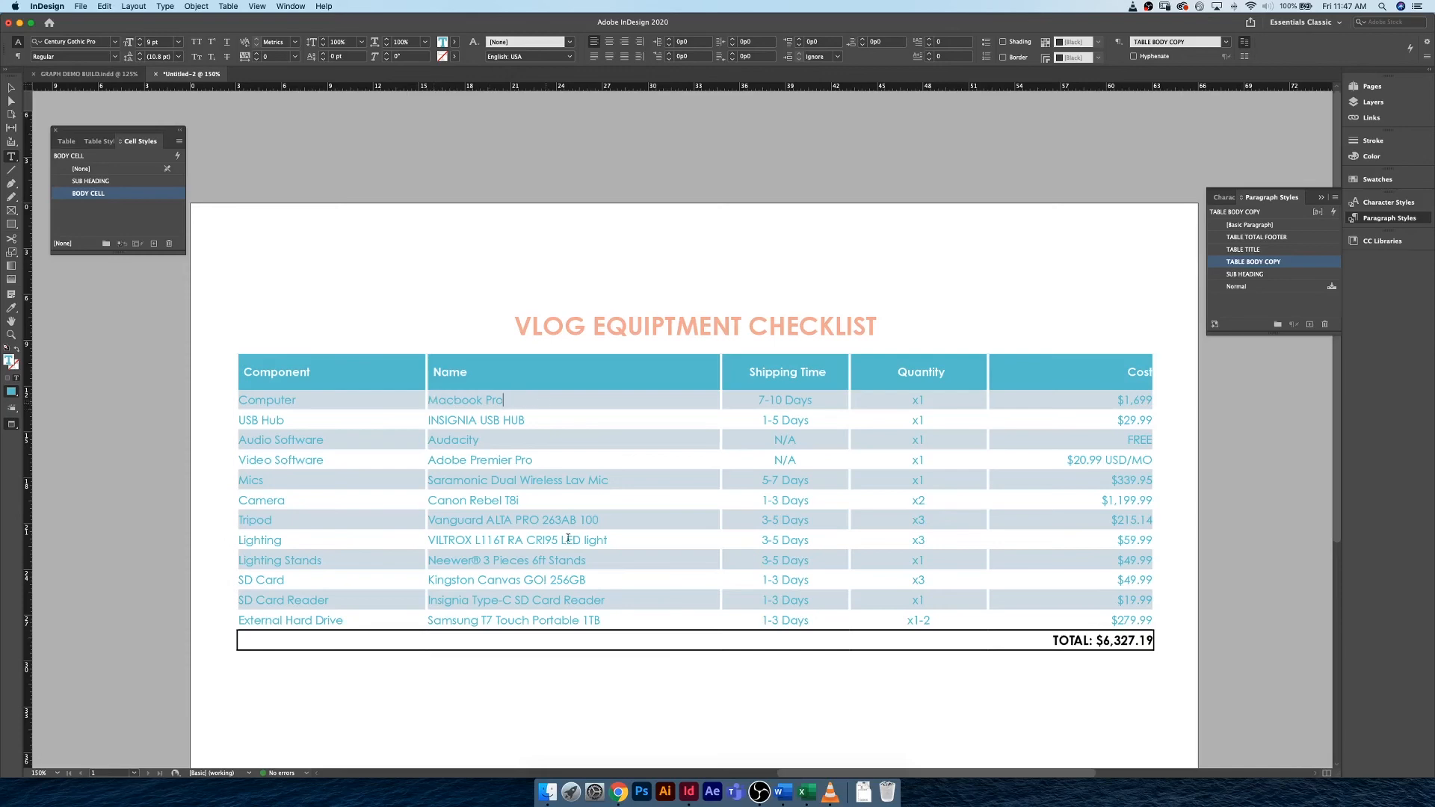
{"action": "key", "text": "Escape"}
{"action": "left_click", "coordinate": [596, 620], "text": "shift"}
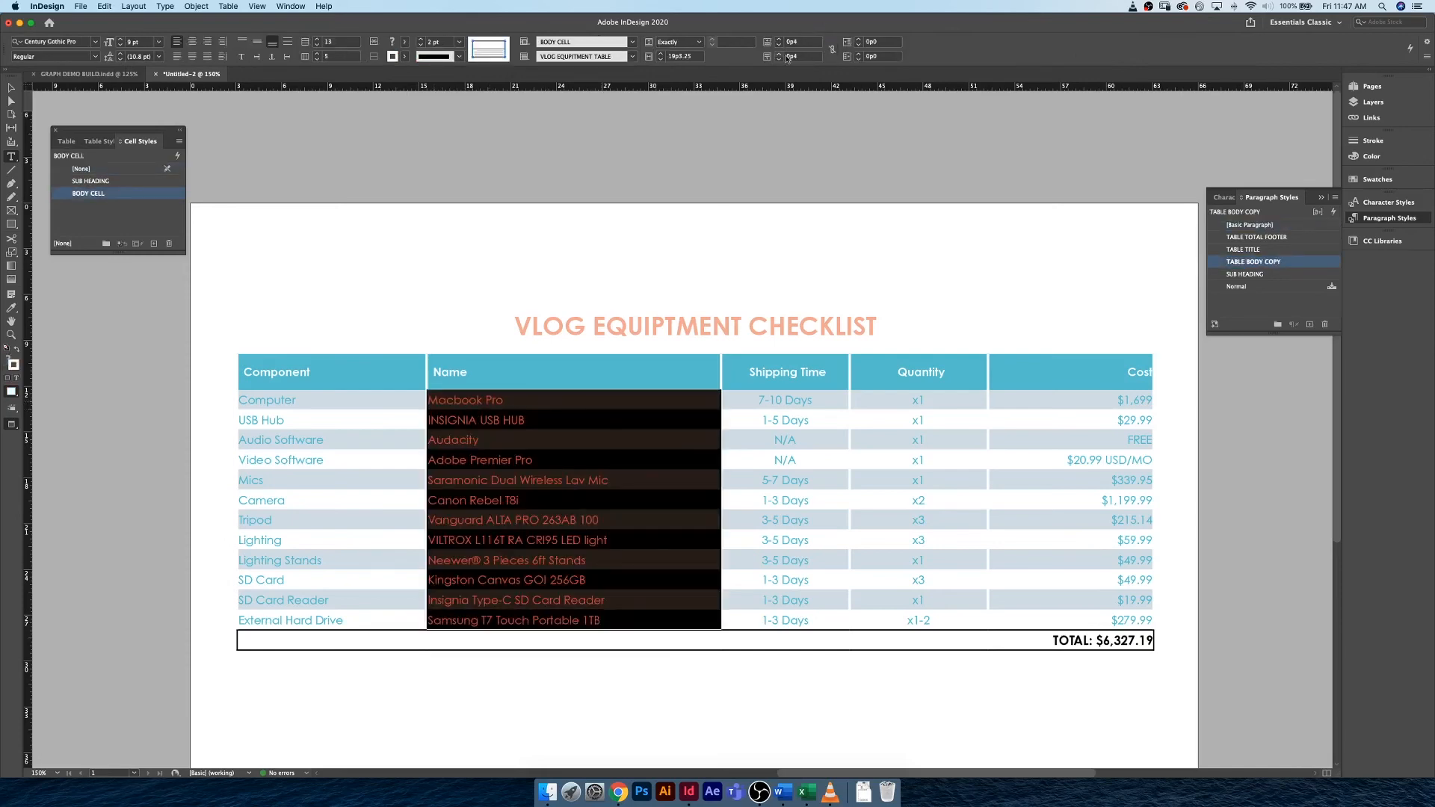
{"action": "left_click", "coordinate": [860, 41]}
{"action": "left_click", "coordinate": [860, 40]}
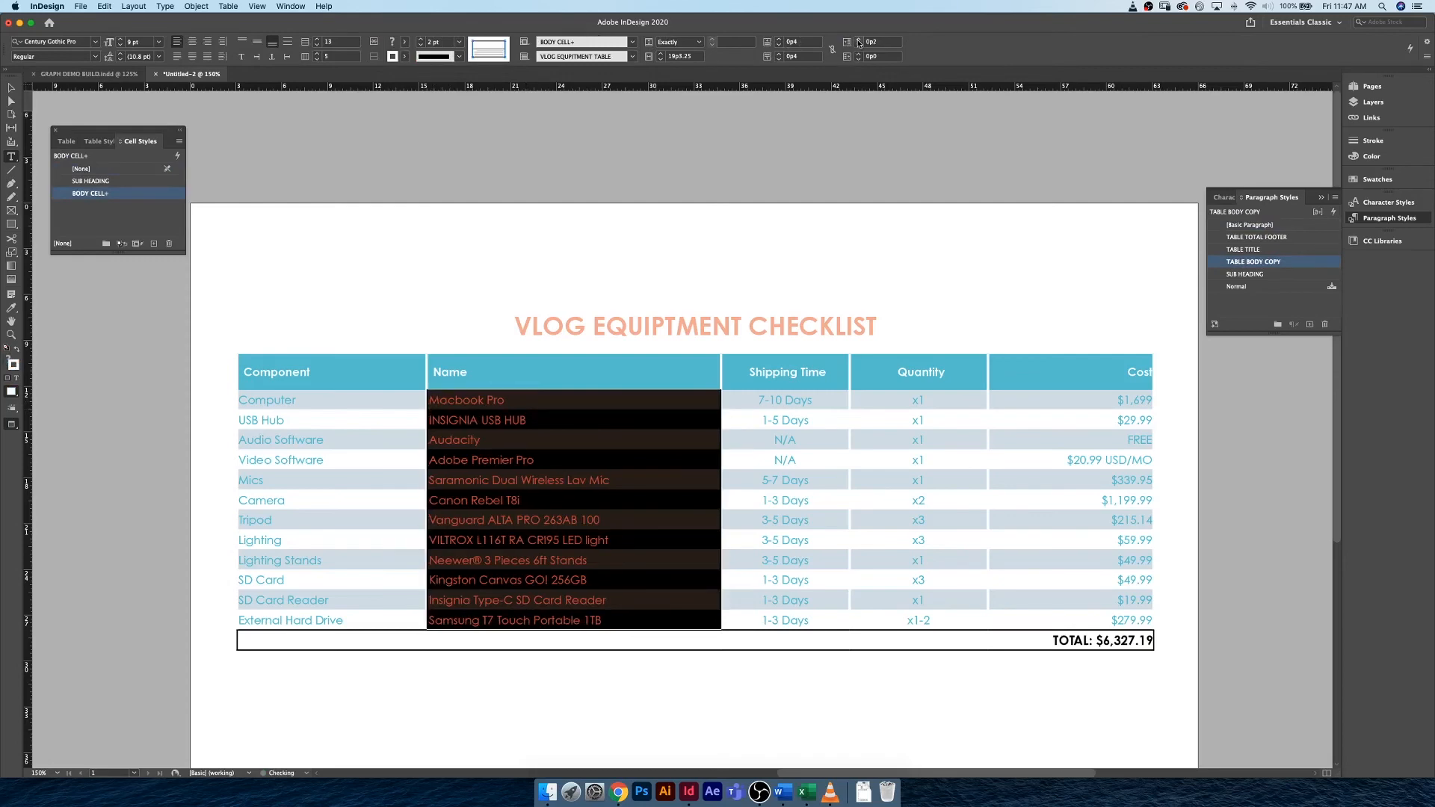
{"action": "left_click", "coordinate": [859, 41]}
{"action": "left_click", "coordinate": [860, 41]}
{"action": "left_click", "coordinate": [859, 41]}
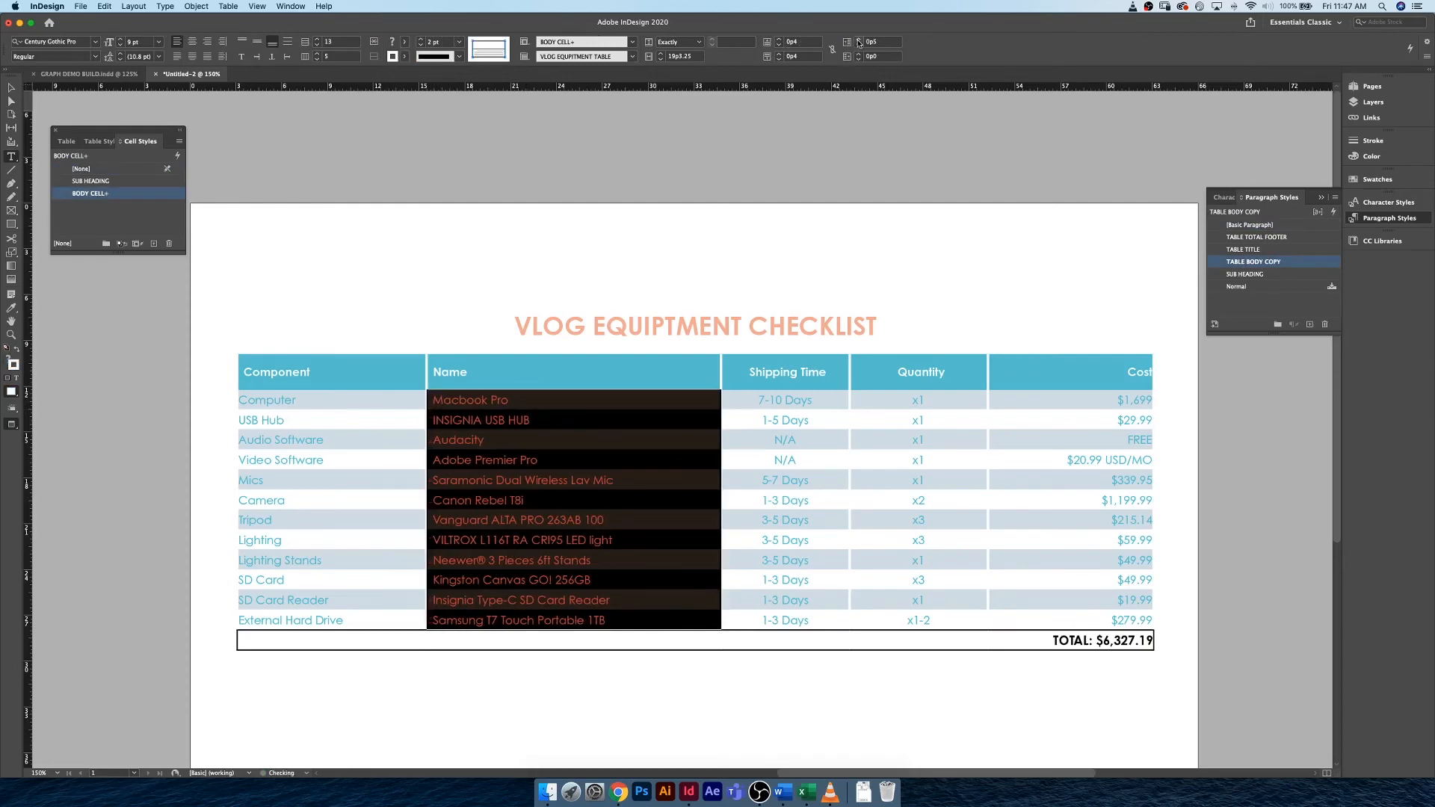
{"action": "left_click", "coordinate": [521, 397]}
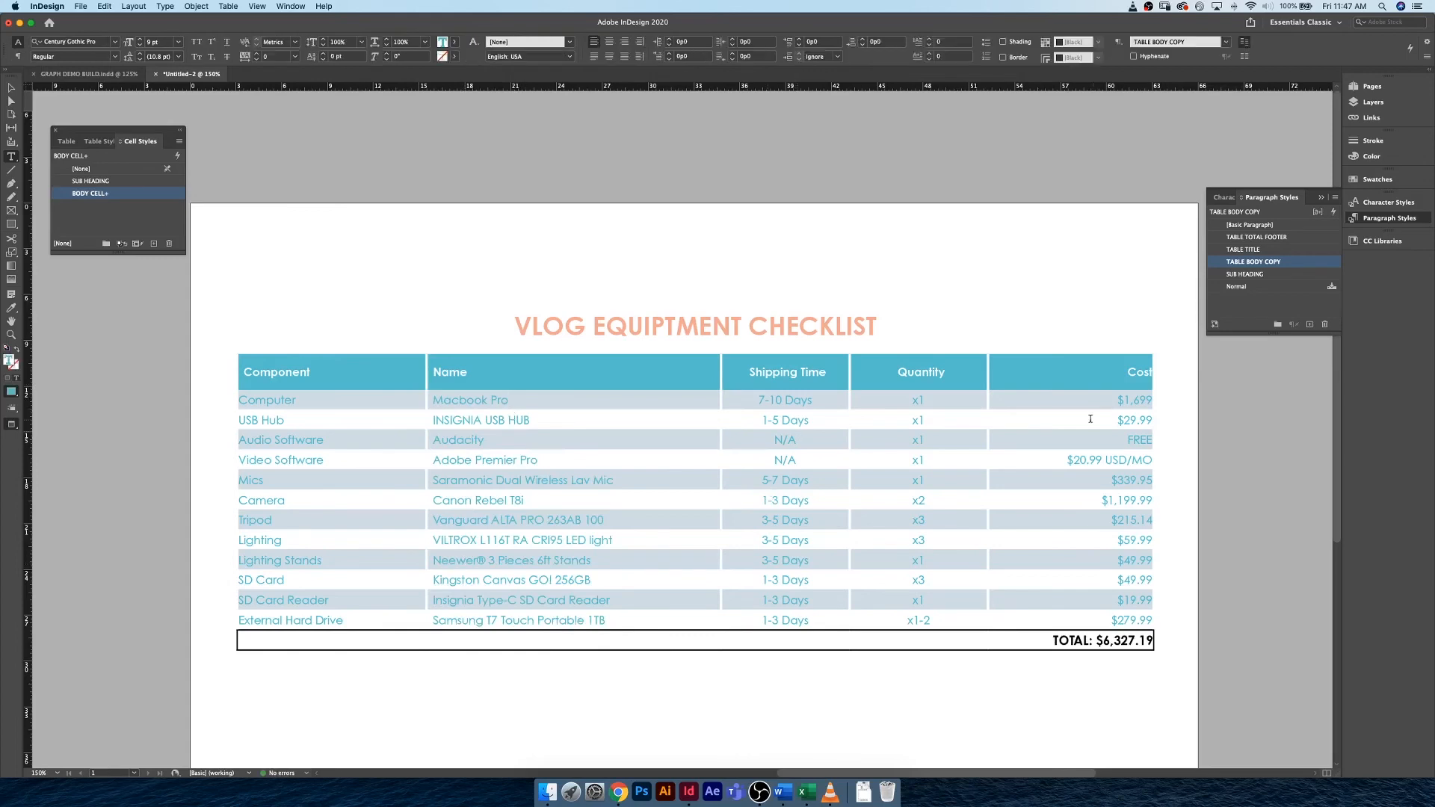
Set the right cell inset of the Cost column to 0p5, from its header through the External Hard Drive row.
{"action": "left_click_drag", "start_coordinate": [1104, 372], "coordinate": [1097, 613]}
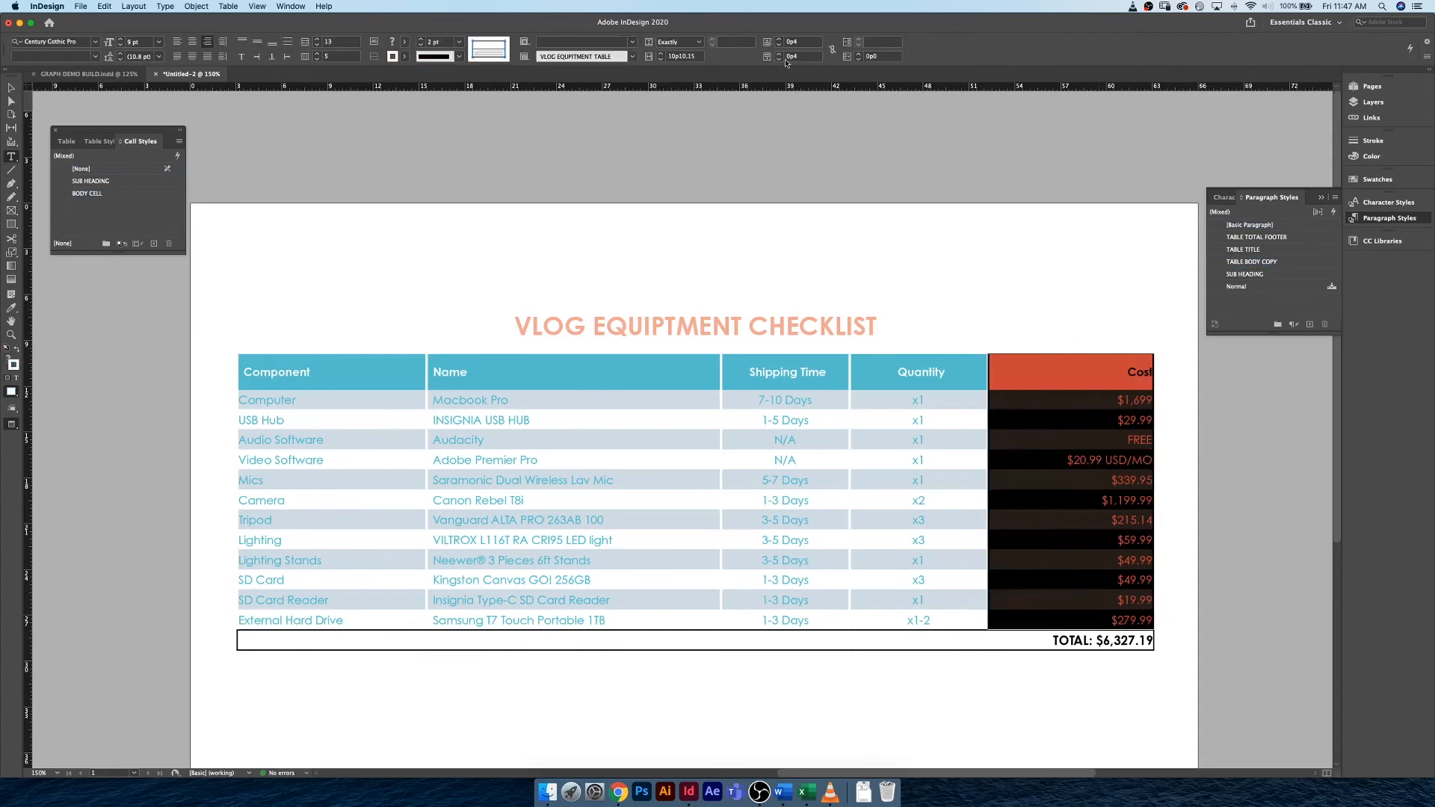
{"action": "left_click", "coordinate": [859, 55]}
{"action": "left_click", "coordinate": [858, 54]}
{"action": "left_click", "coordinate": [858, 55]}
{"action": "left_click", "coordinate": [859, 55]}
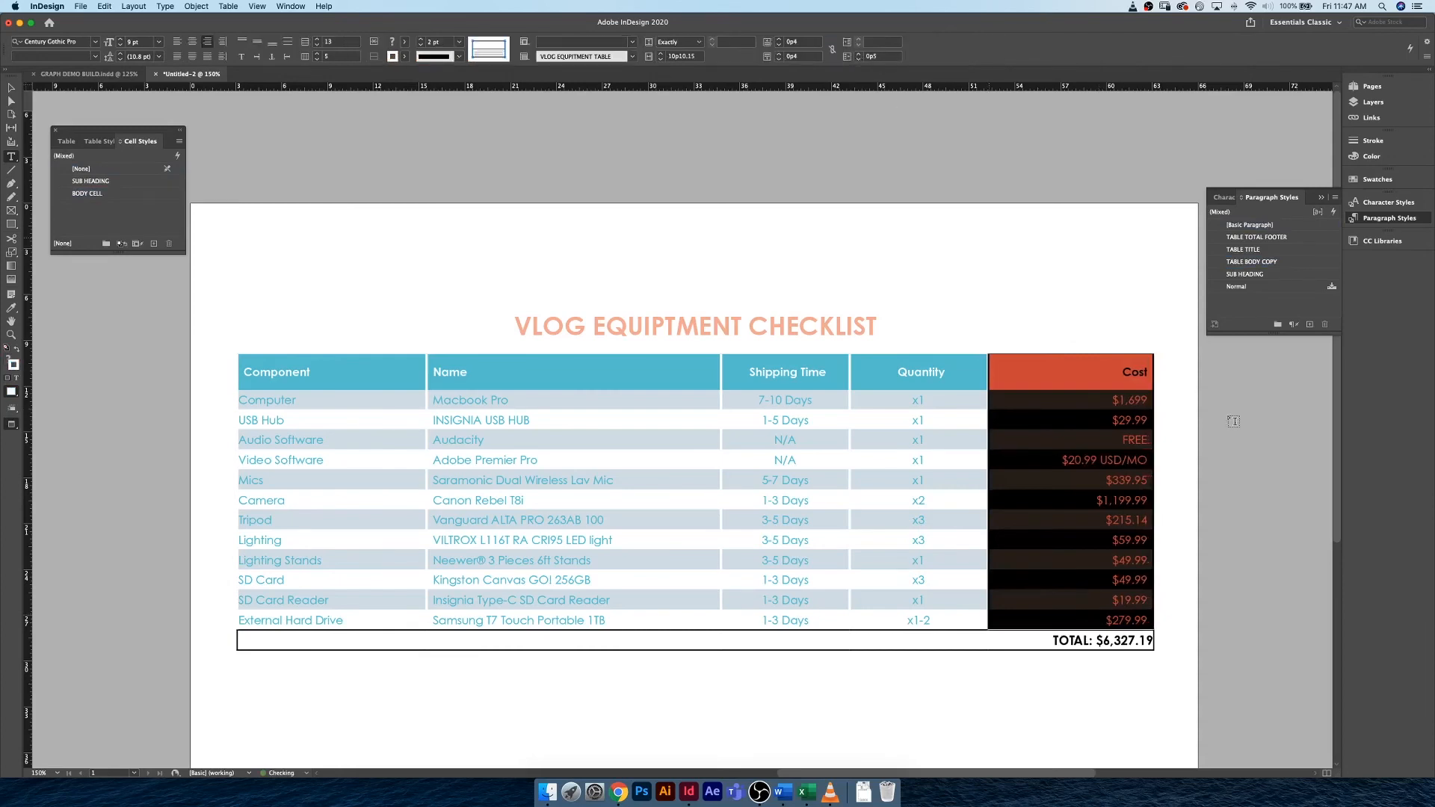
{"action": "left_click", "coordinate": [1094, 378]}
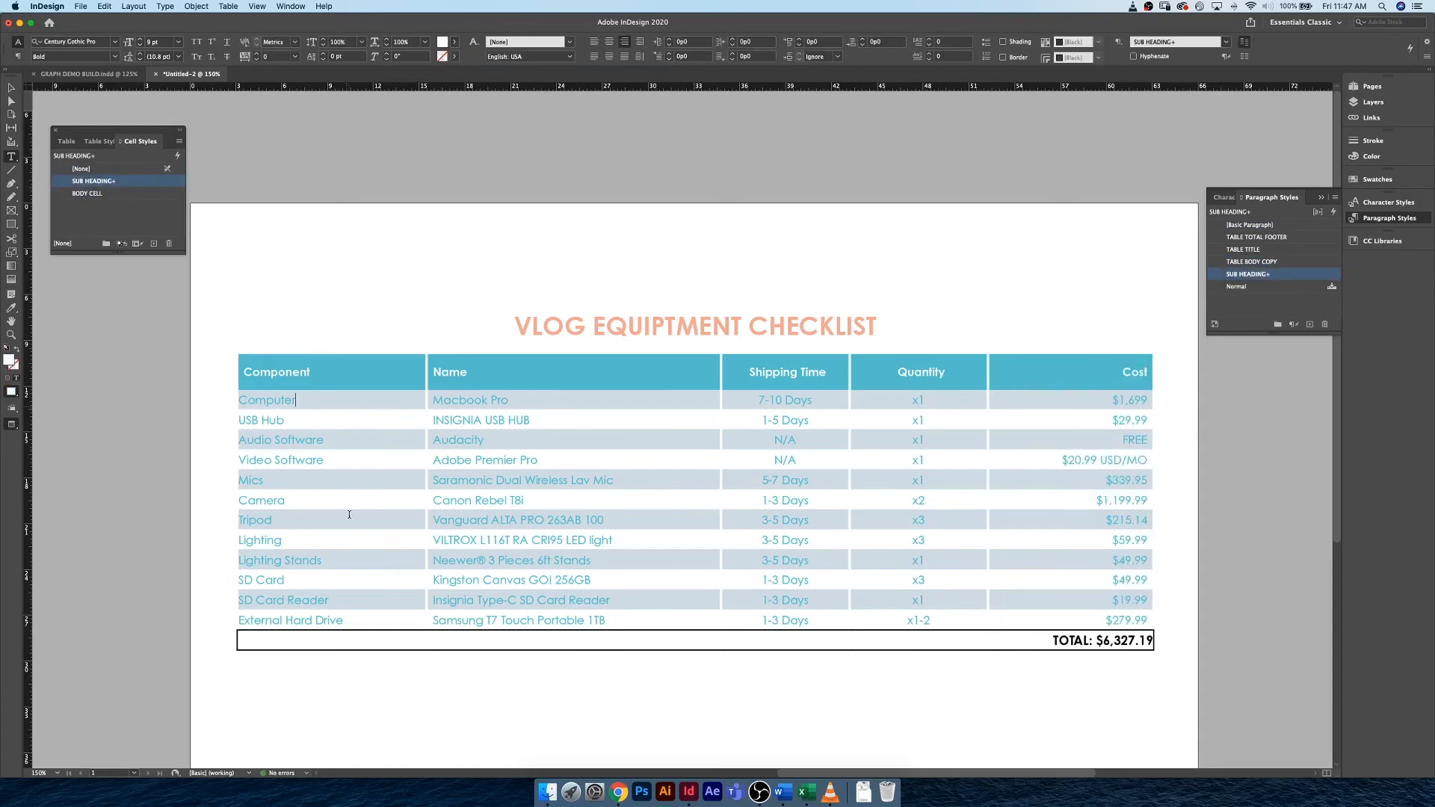
Set the left cell inset of the Component column's body cells, Computer through External Hard Drive, to 0p5.
{"action": "left_click_drag", "start_coordinate": [349, 514], "coordinate": [365, 613]}
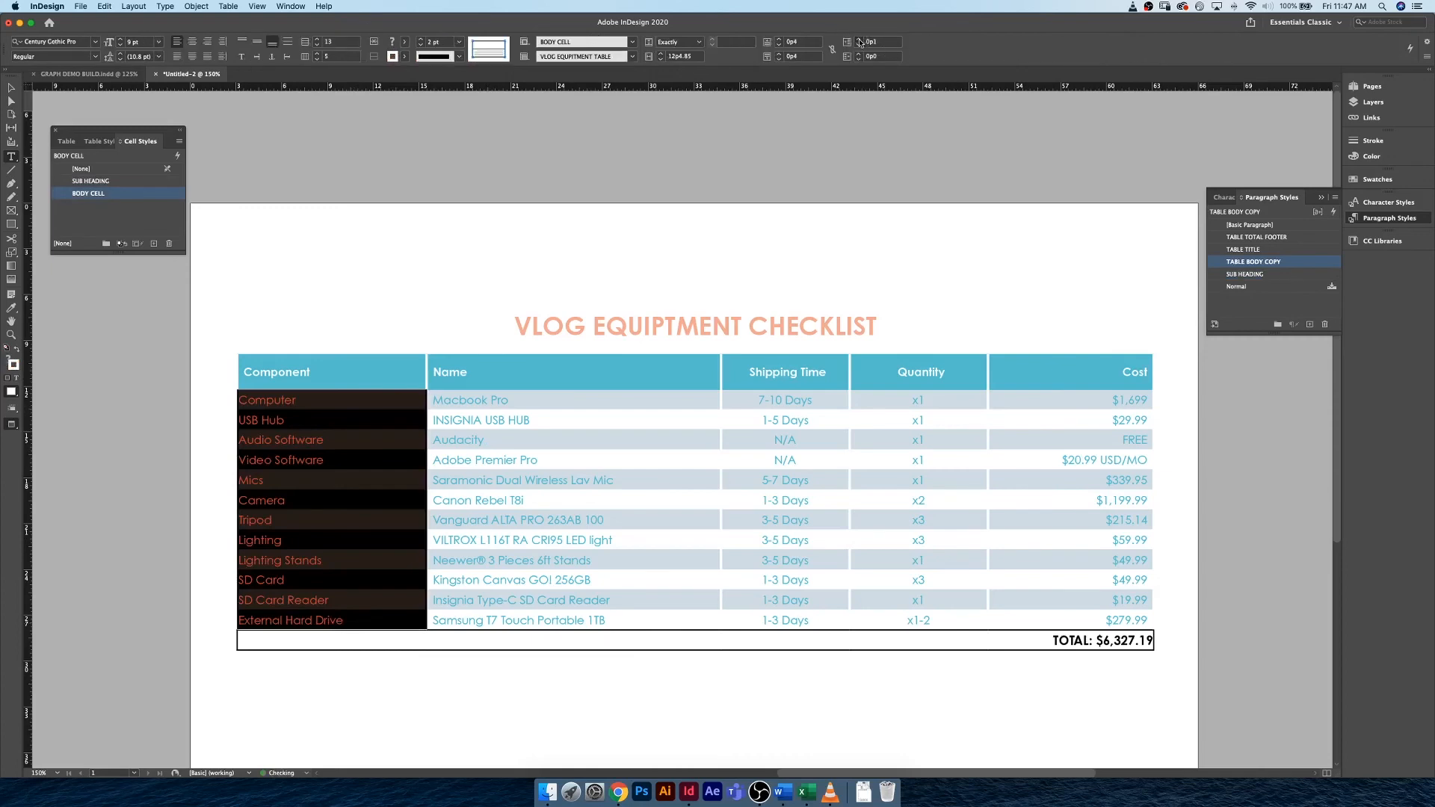
{"action": "left_click", "coordinate": [859, 41]}
{"action": "left_click", "coordinate": [859, 40]}
{"action": "left_click", "coordinate": [860, 40]}
{"action": "left_click", "coordinate": [860, 40]}
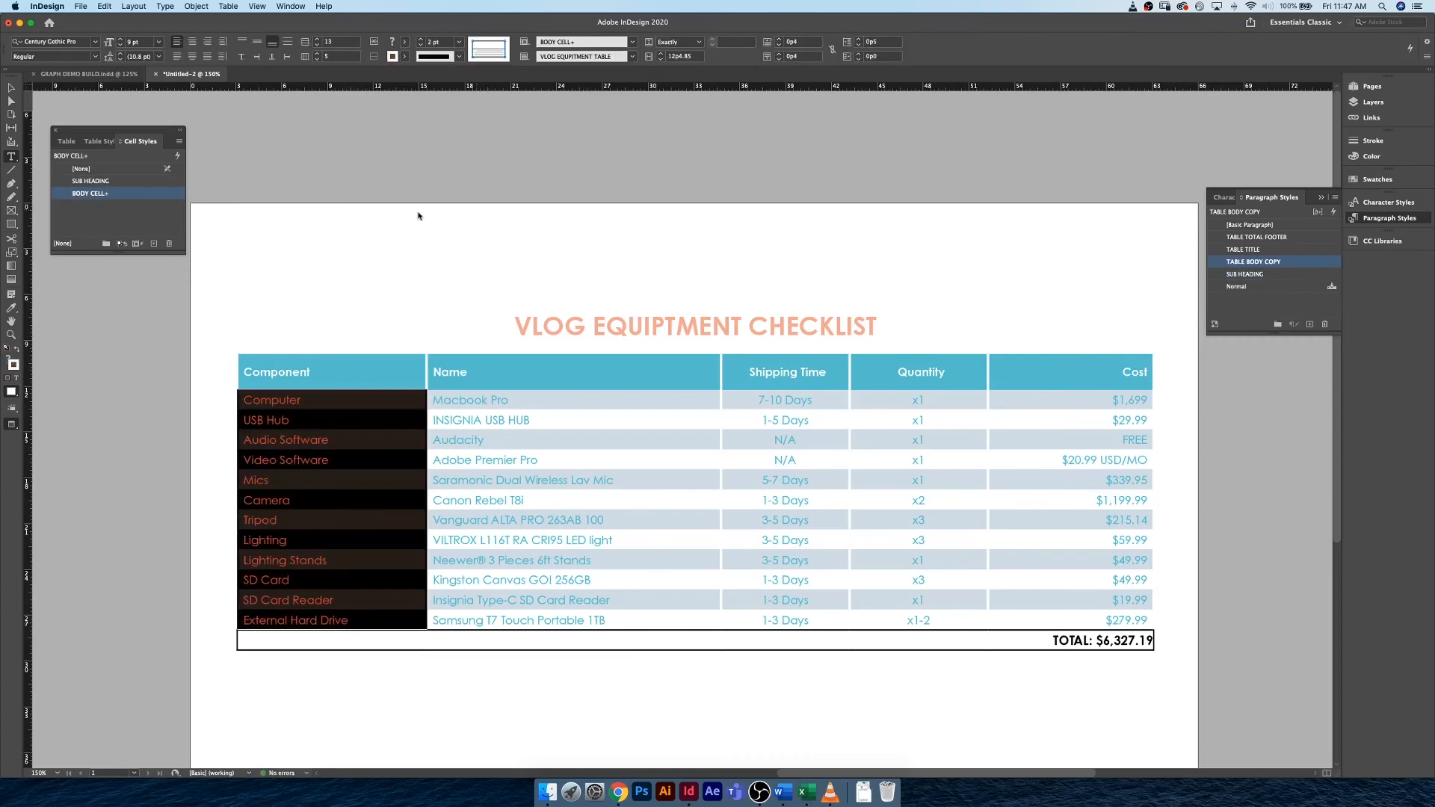
{"action": "left_click", "coordinate": [397, 418]}
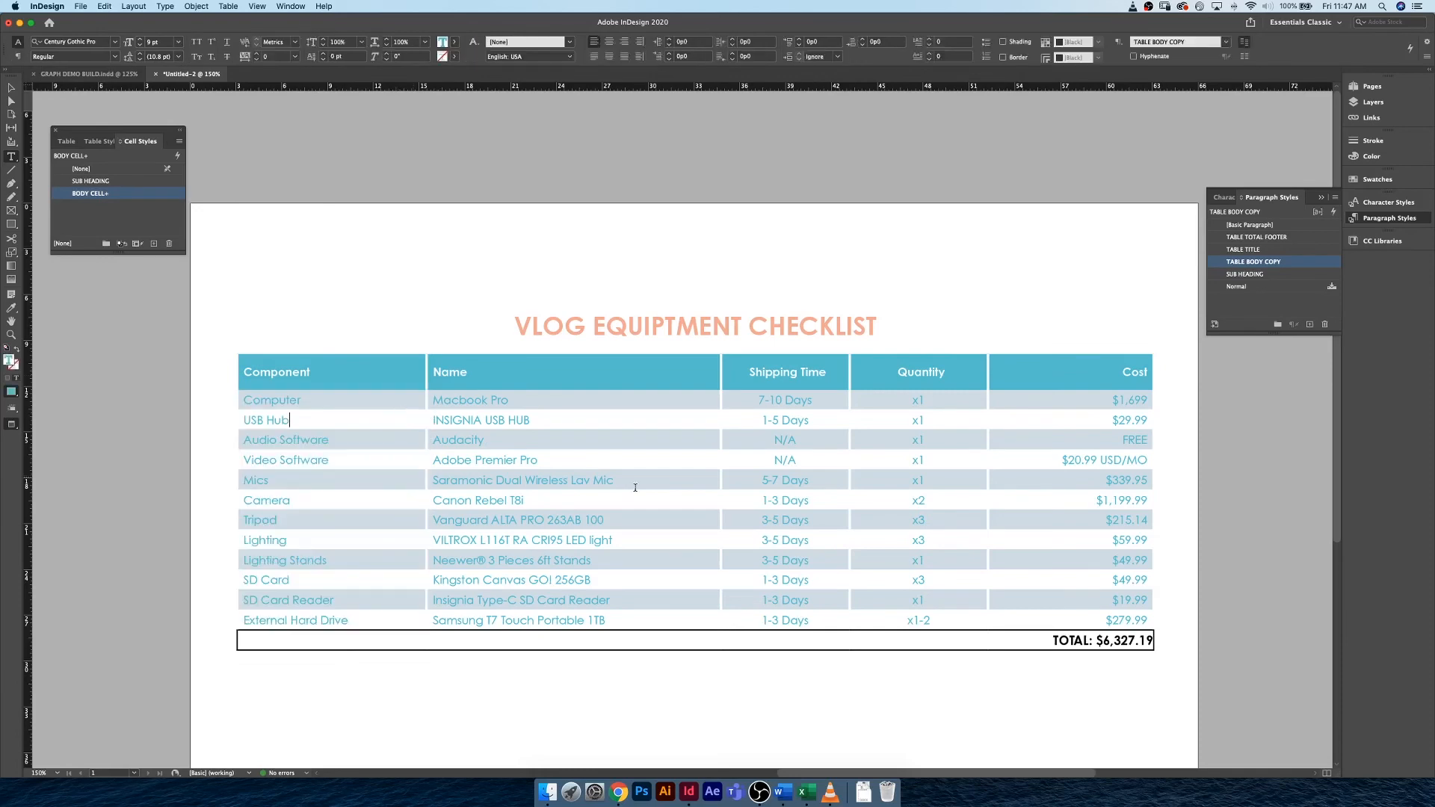
Create a cell style named N/A, based on BODY CELL, from the Shipping Time cell in the Audio Software row.
{"action": "left_click_drag", "start_coordinate": [828, 440], "coordinate": [754, 441]}
{"action": "key", "text": "Escape"}
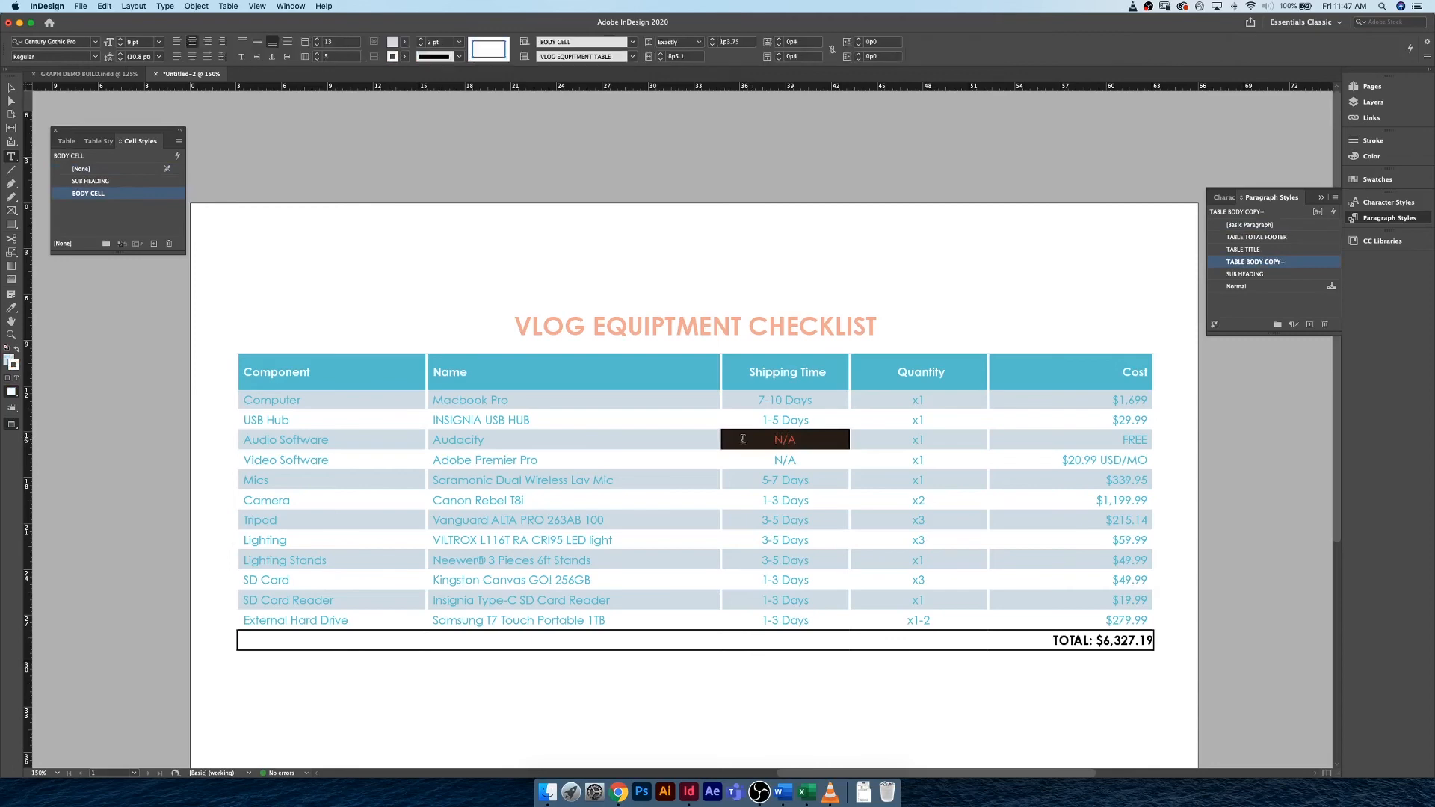
{"action": "left_click", "coordinate": [154, 244]}
{"action": "left_click", "coordinate": [145, 206]}
{"action": "double_click", "coordinate": [150, 205]}
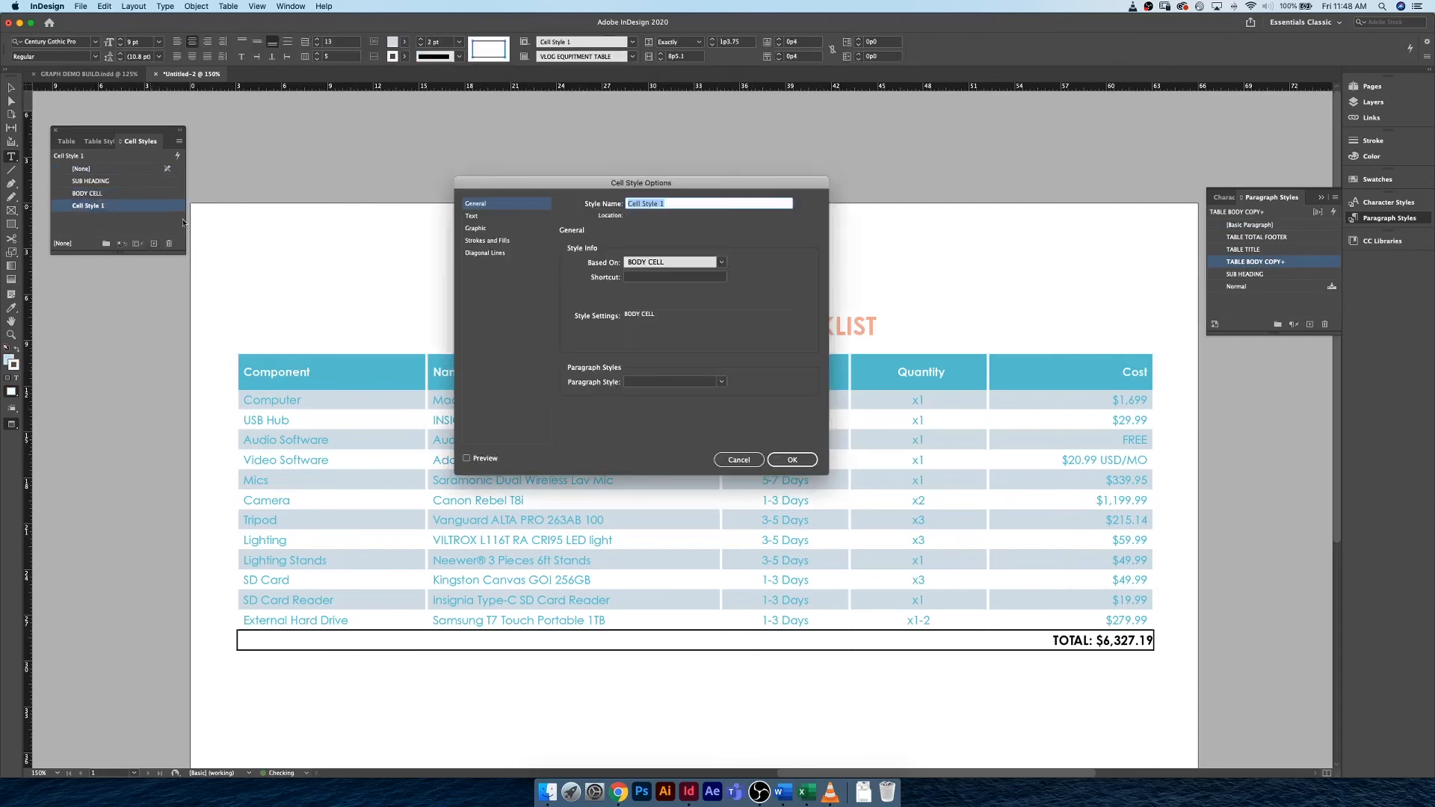
{"action": "type", "text": "N/A"}
Give the N/A cell style a single solid 1 pt [Black] diagonal line at 30% tint, drawn as Diagonal in Front, with preview on.
{"action": "left_click", "coordinate": [495, 252]}
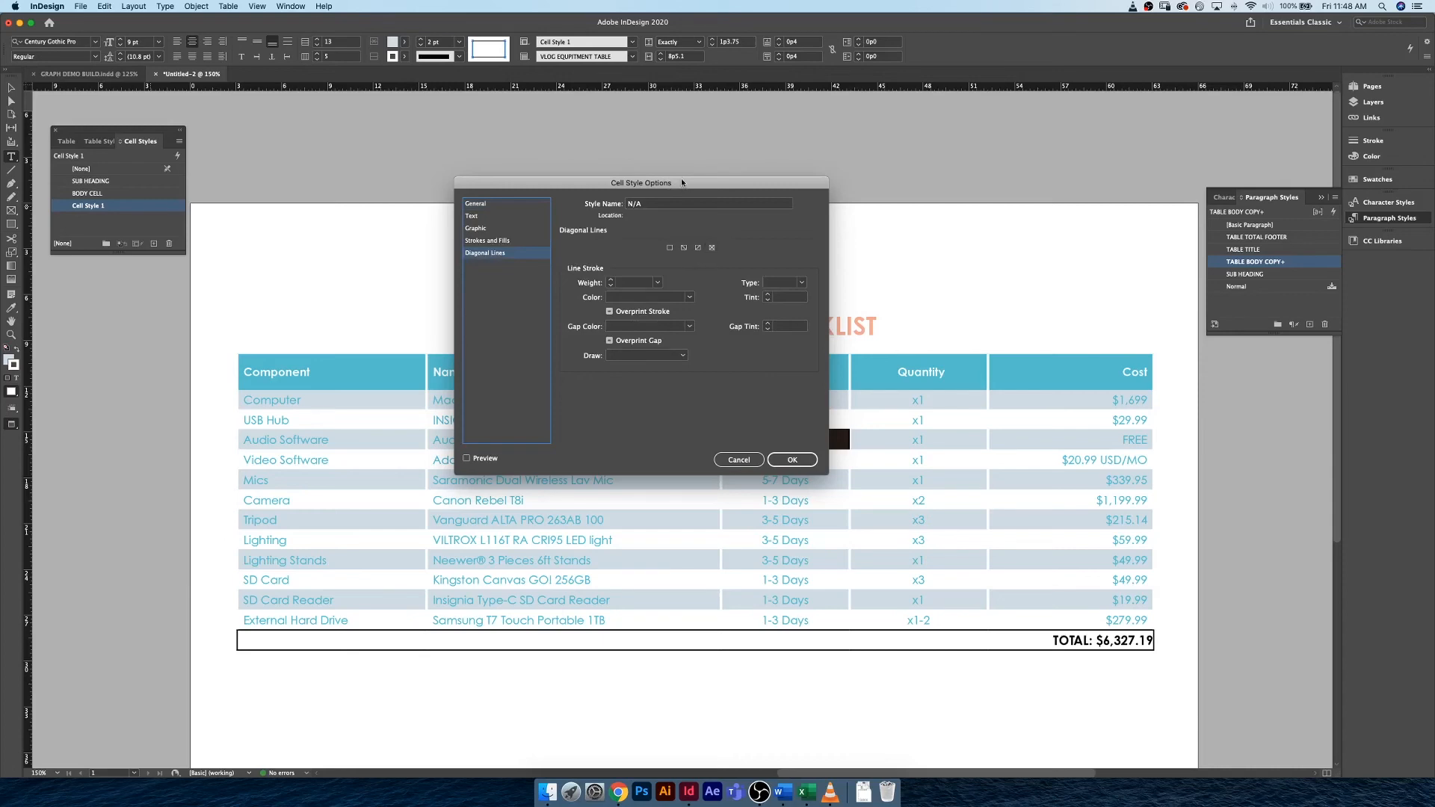
{"action": "left_click_drag", "start_coordinate": [682, 182], "coordinate": [429, 162]}
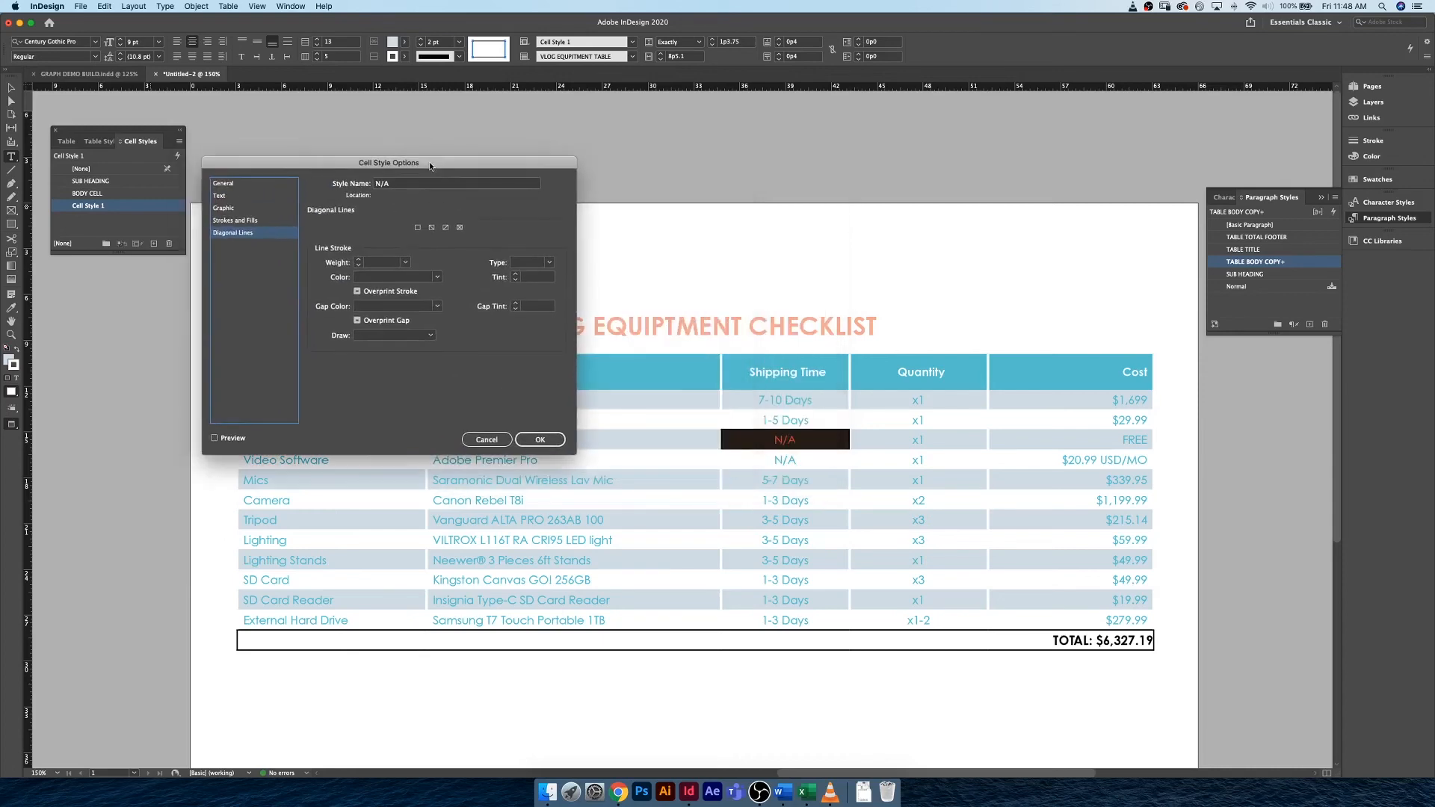
{"action": "left_click", "coordinate": [446, 228]}
{"action": "left_click", "coordinate": [358, 260]}
{"action": "left_click", "coordinate": [411, 278]}
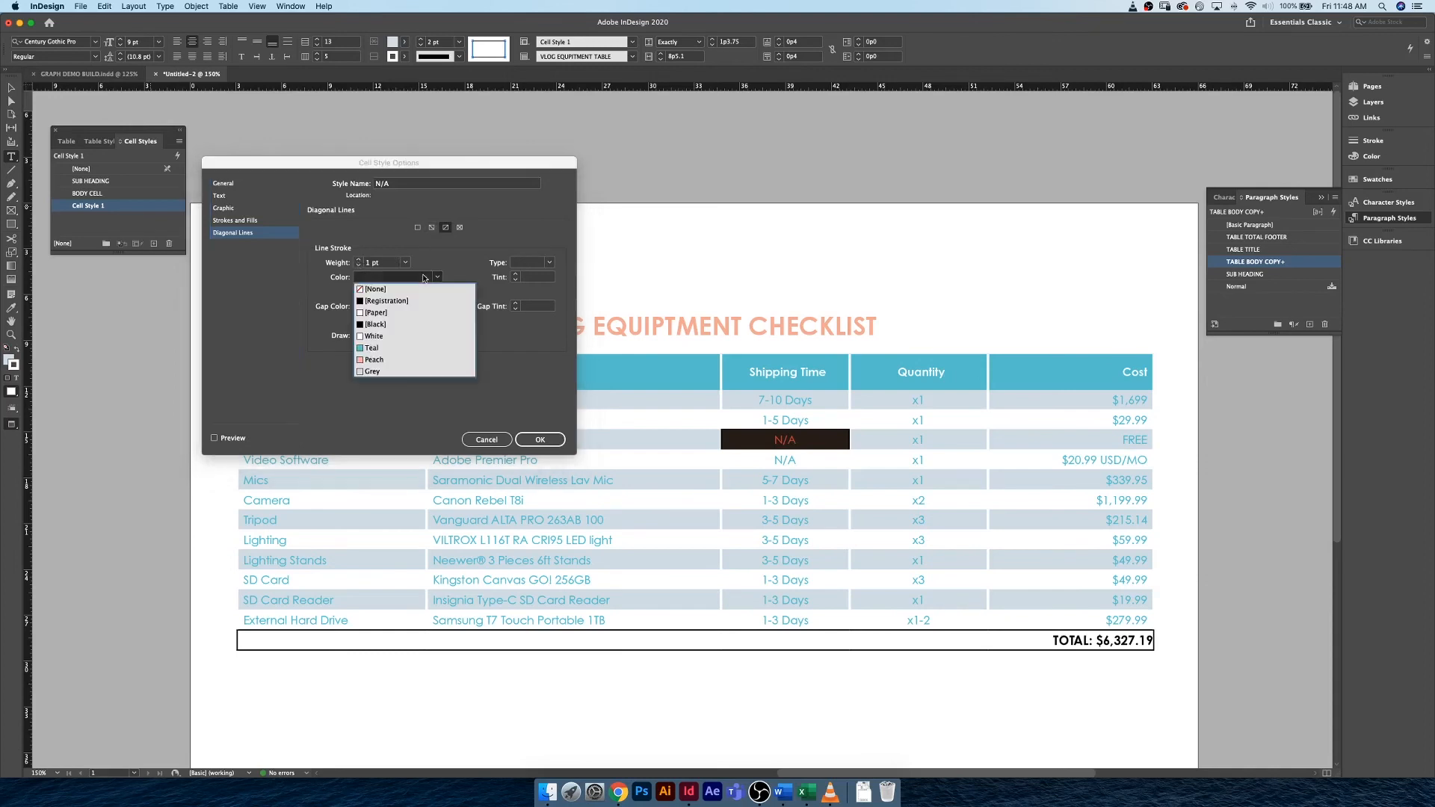
{"action": "left_click", "coordinate": [399, 325]}
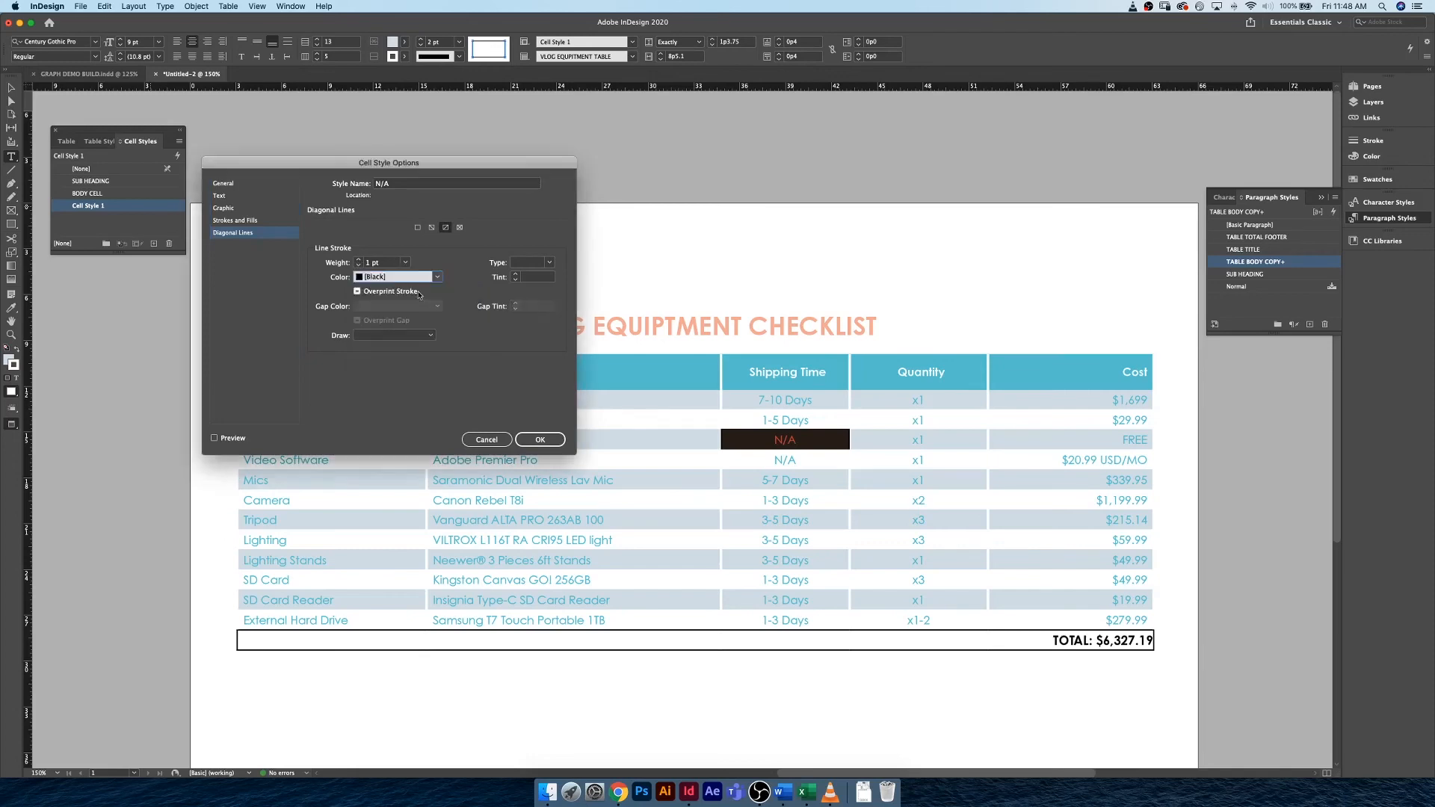
{"action": "left_click", "coordinate": [540, 278]}
{"action": "left_click", "coordinate": [549, 263]}
{"action": "left_click", "coordinate": [549, 278]}
{"action": "left_click", "coordinate": [393, 336]}
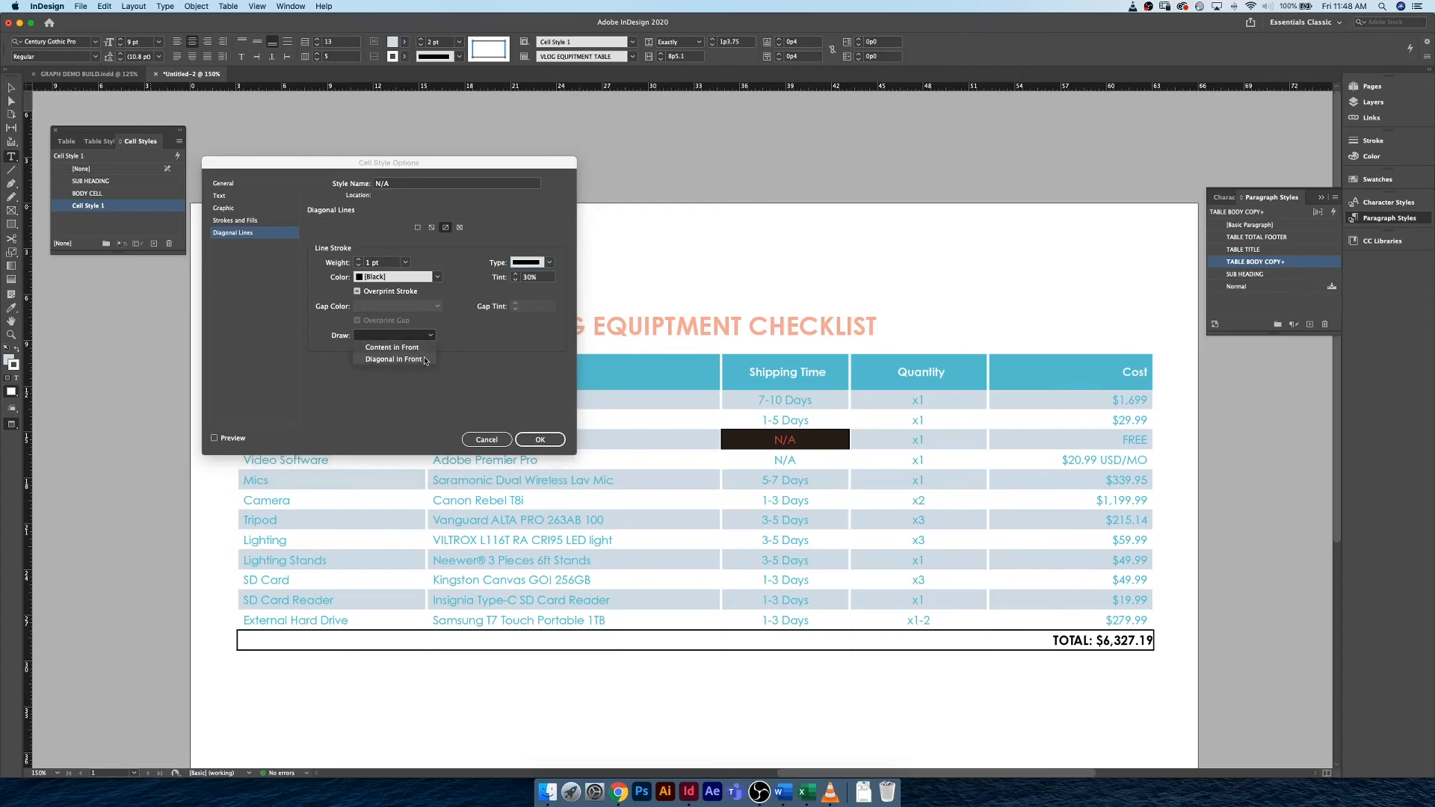
{"action": "left_click", "coordinate": [394, 360]}
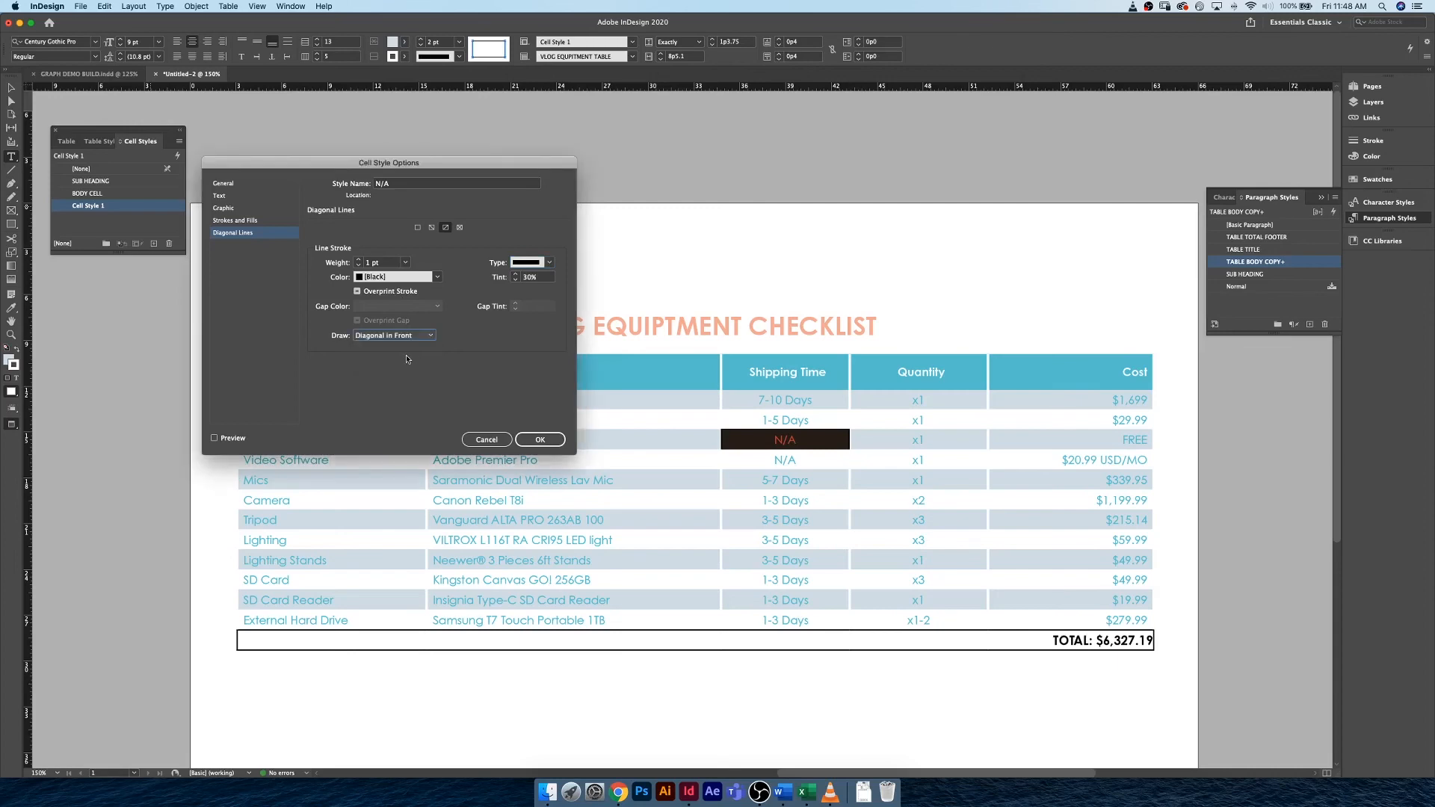
{"action": "left_click", "coordinate": [215, 439]}
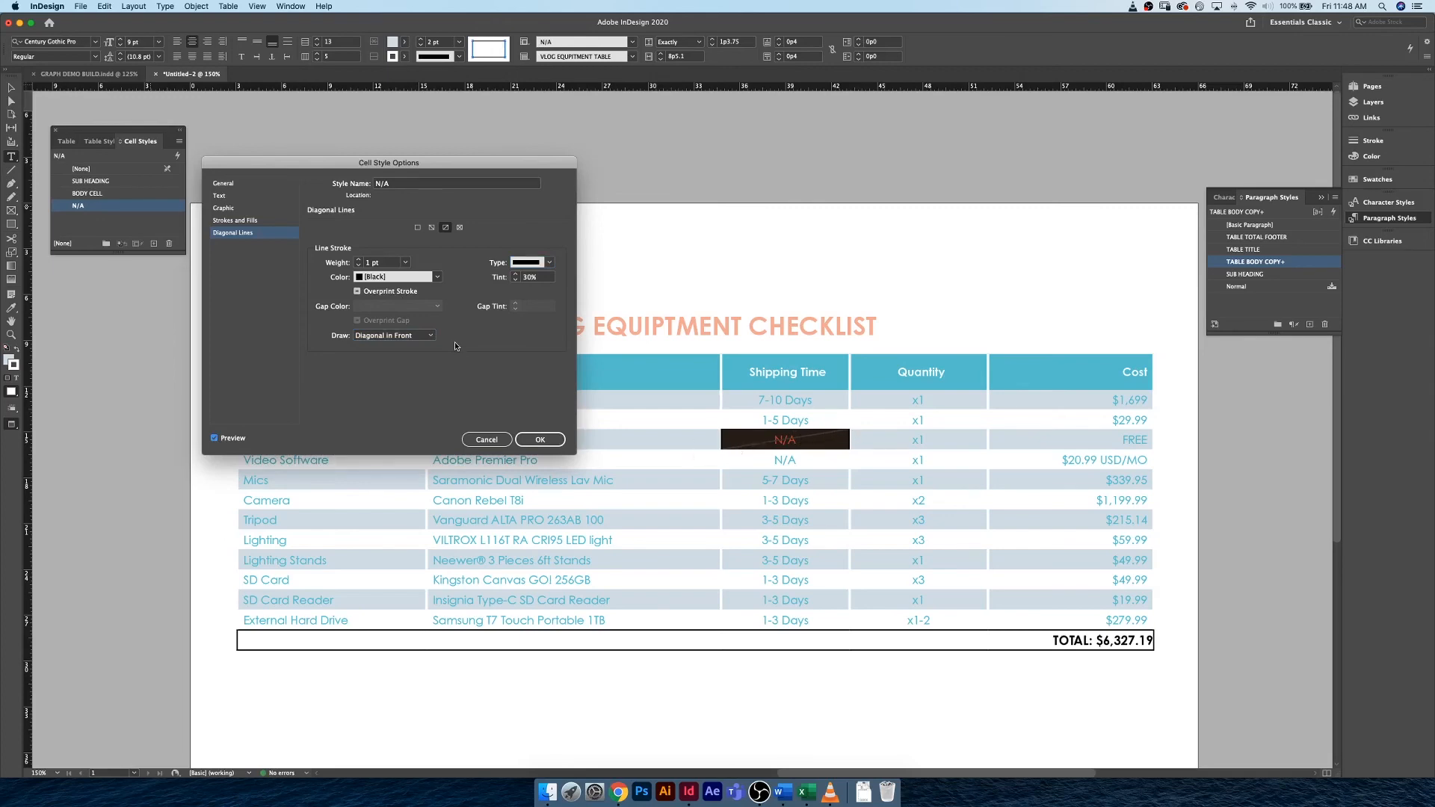
Change the N/A cell style to crossing diagonal lines and save the style.
{"action": "left_click", "coordinate": [432, 228]}
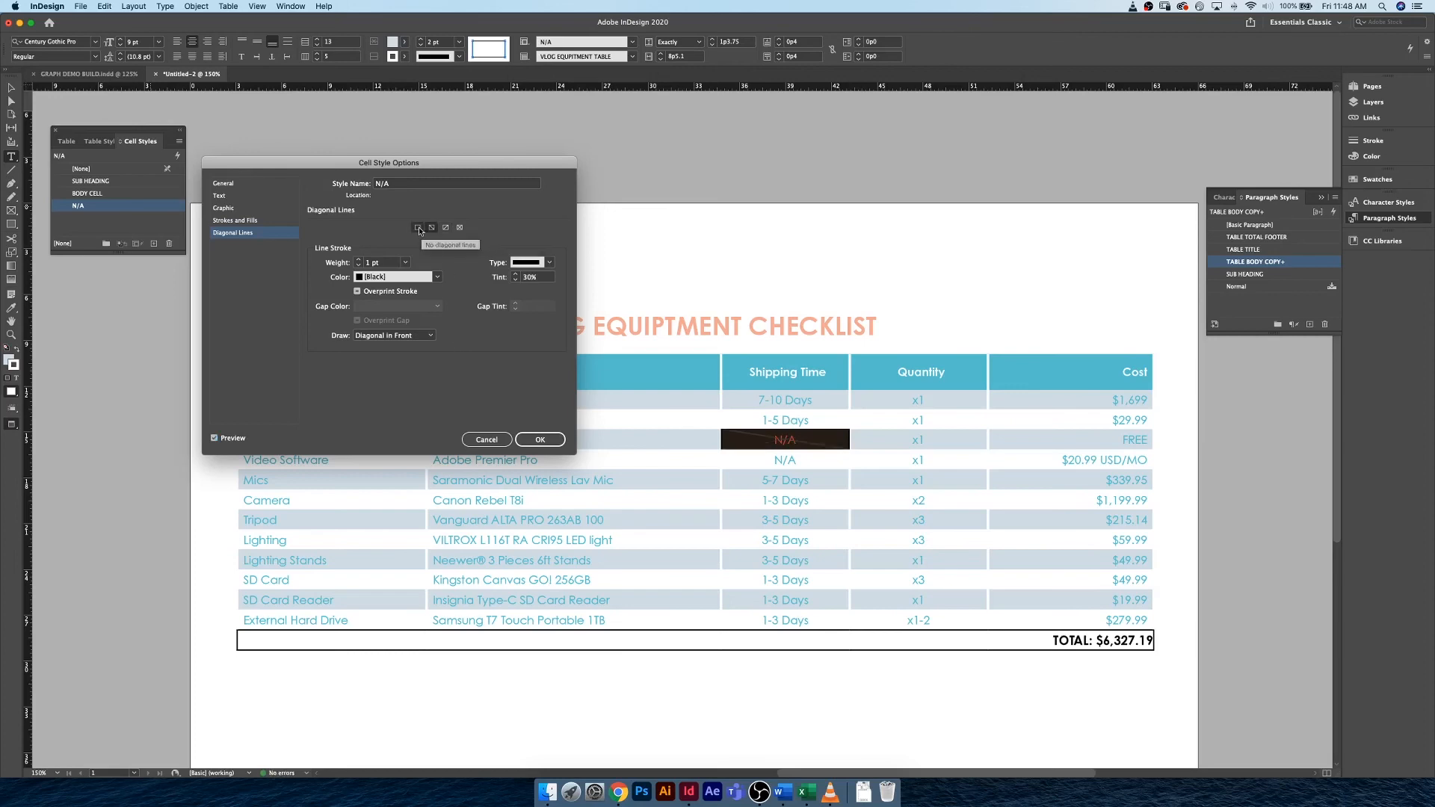
{"action": "left_click", "coordinate": [460, 228]}
{"action": "left_click", "coordinate": [534, 445]}
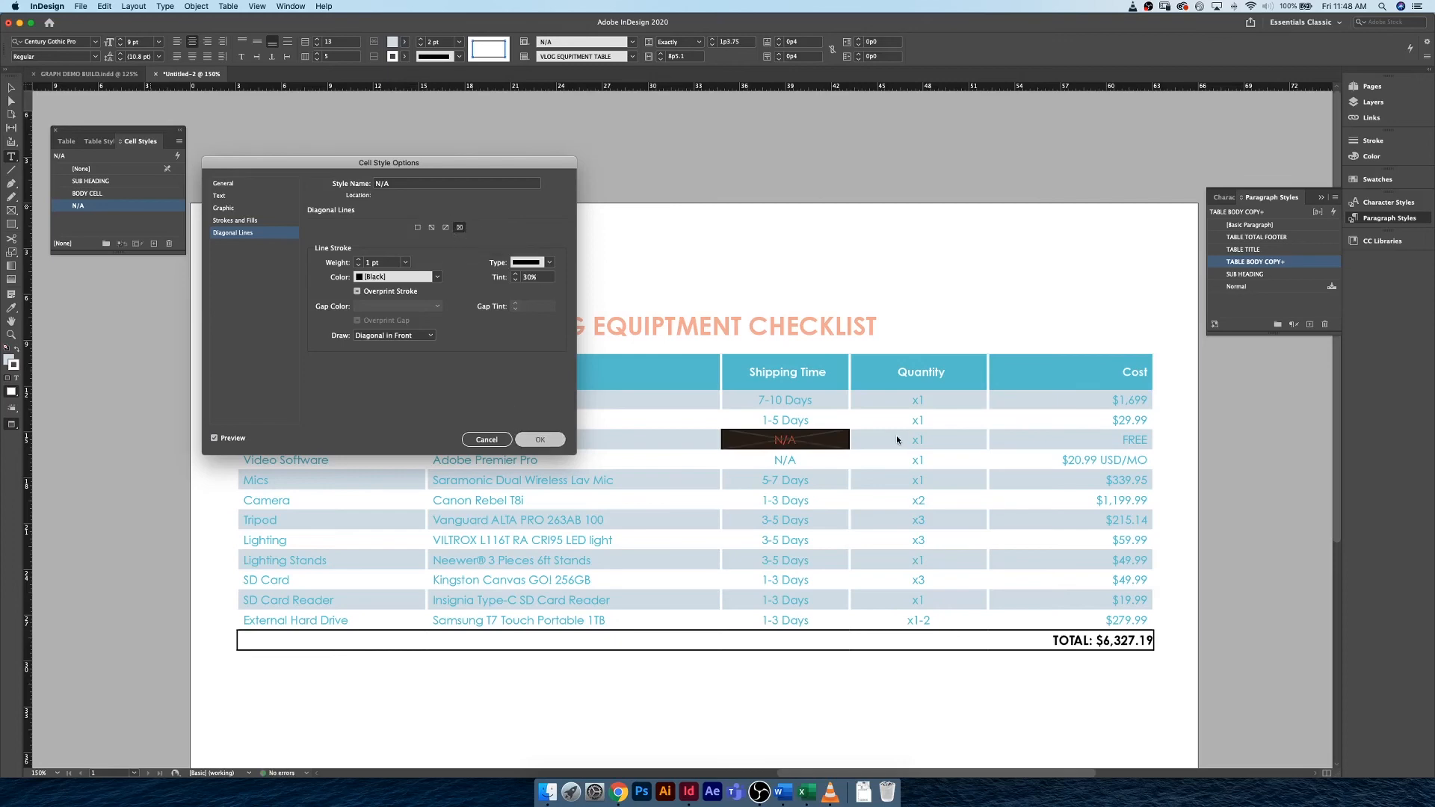
Delete the N/A text from the Shipping Time cell in the Audio Software row.
{"action": "left_click", "coordinate": [805, 441]}
{"action": "key", "text": "BackSpace"}
{"action": "key", "text": "BackSpace"}
{"action": "key", "text": "BackSpace"}
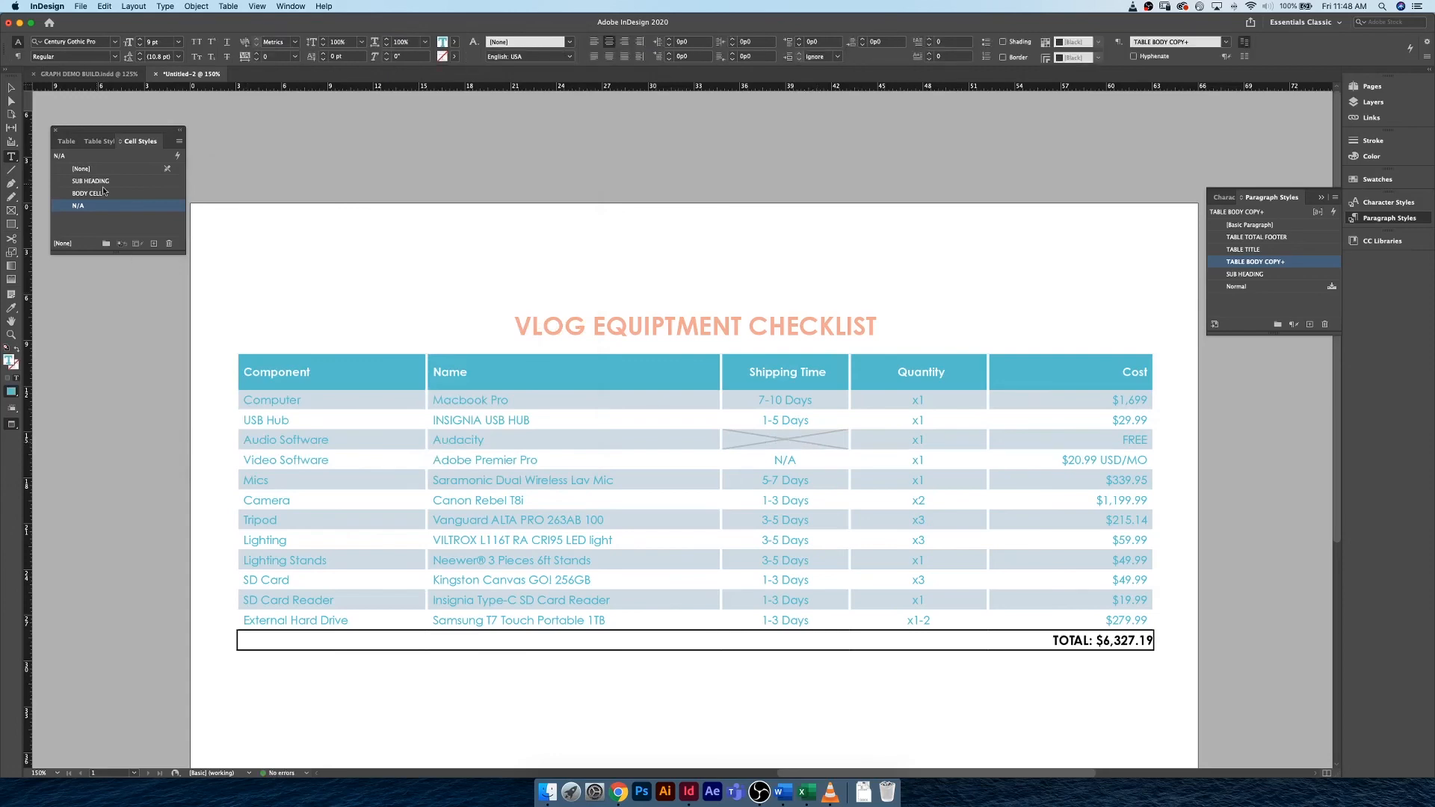
Edit the N/A cell style's diagonal lines to Teal at 100% tint with a heavier stroke weight.
{"action": "double_click", "coordinate": [166, 207]}
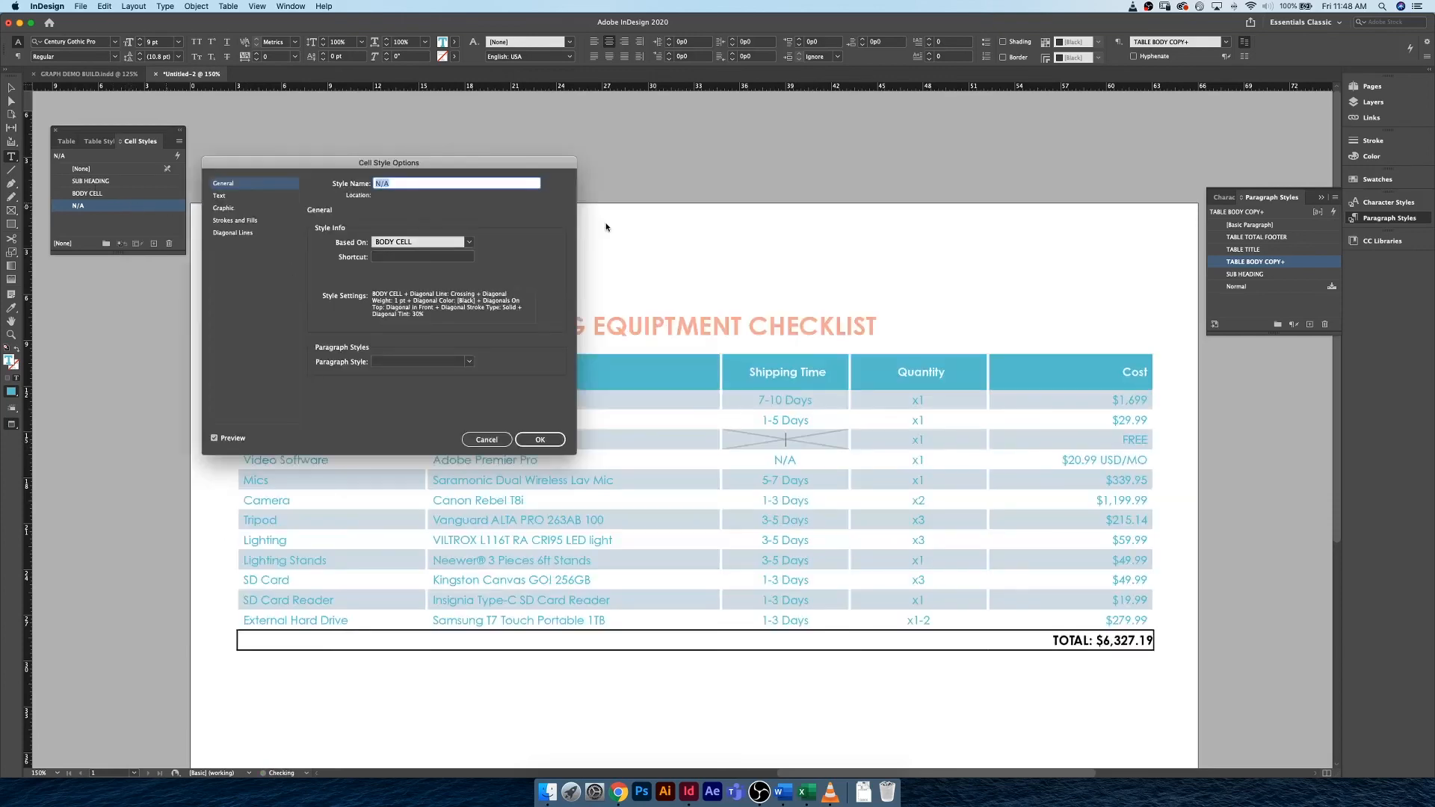
{"action": "left_click", "coordinate": [225, 233]}
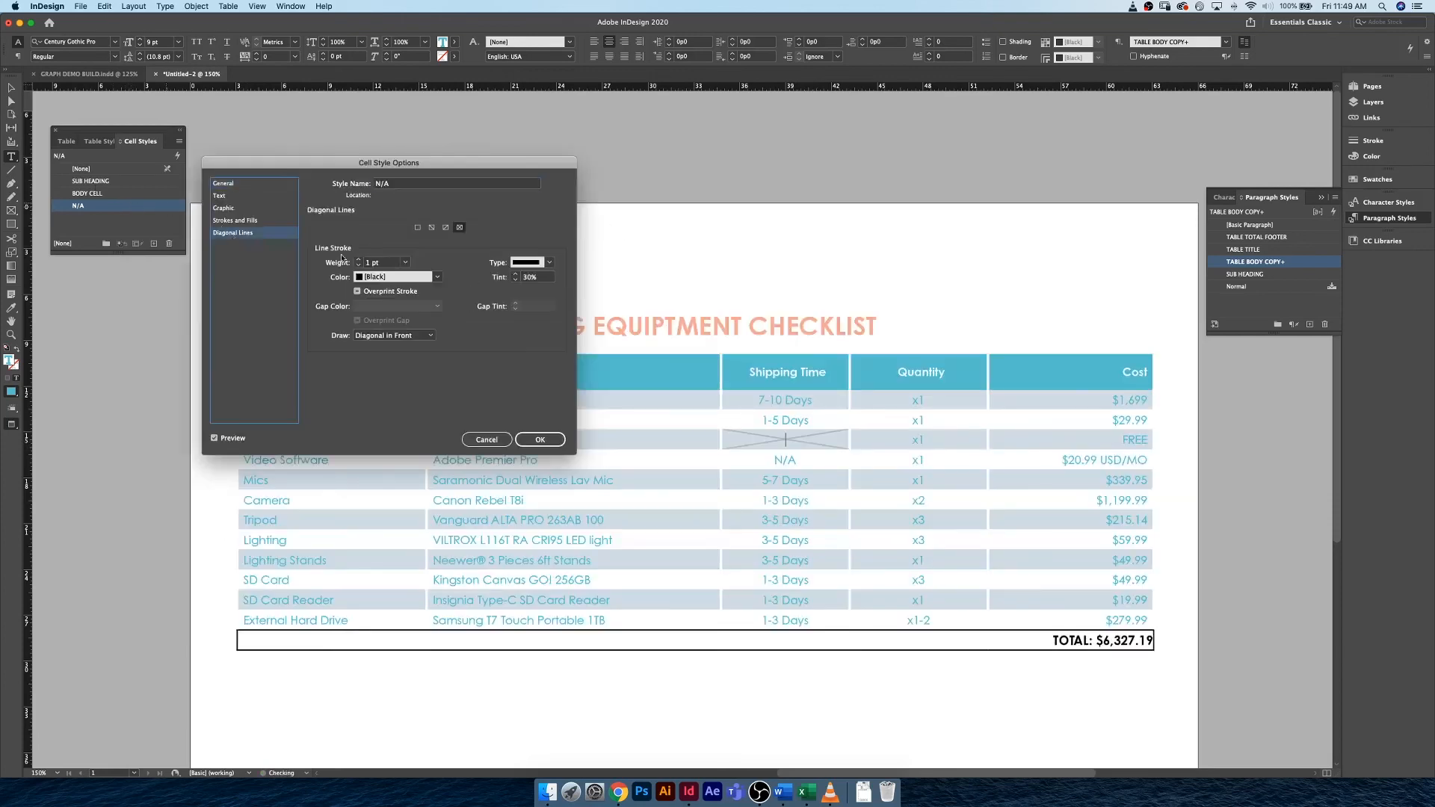
{"action": "left_click", "coordinate": [549, 262]}
{"action": "left_click", "coordinate": [551, 274]}
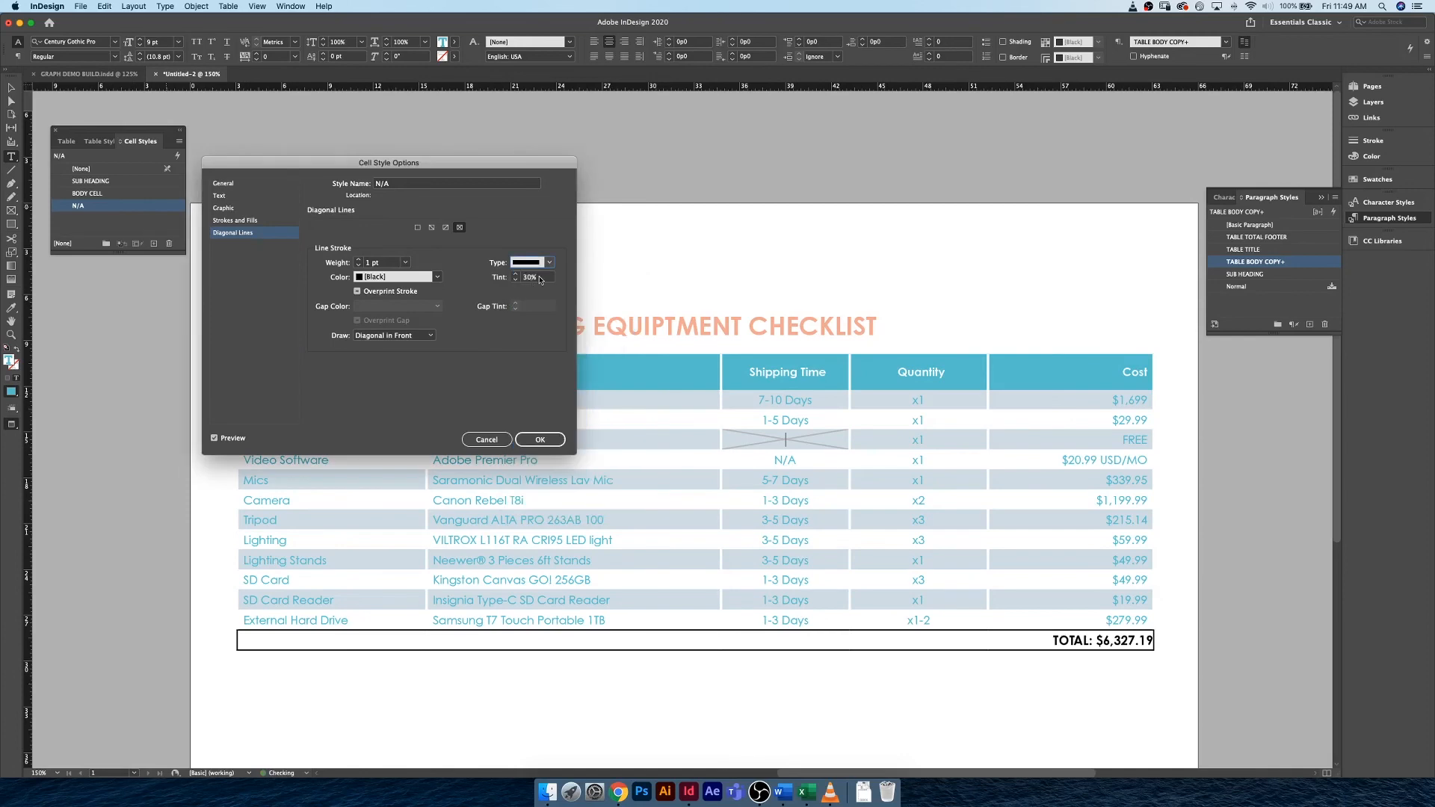
{"action": "type", "text": "100"}
{"action": "left_click", "coordinate": [437, 277]}
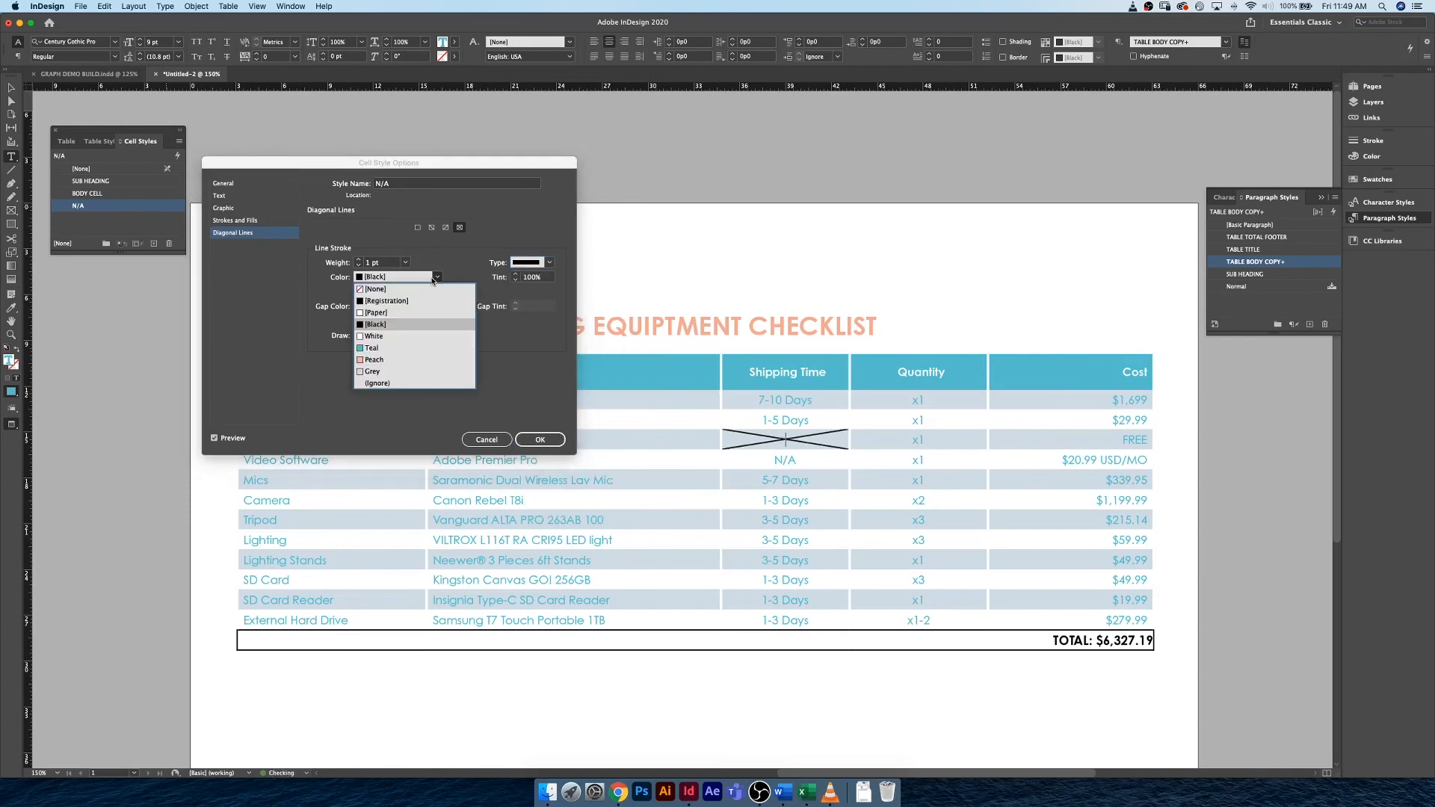
{"action": "left_click", "coordinate": [386, 348]}
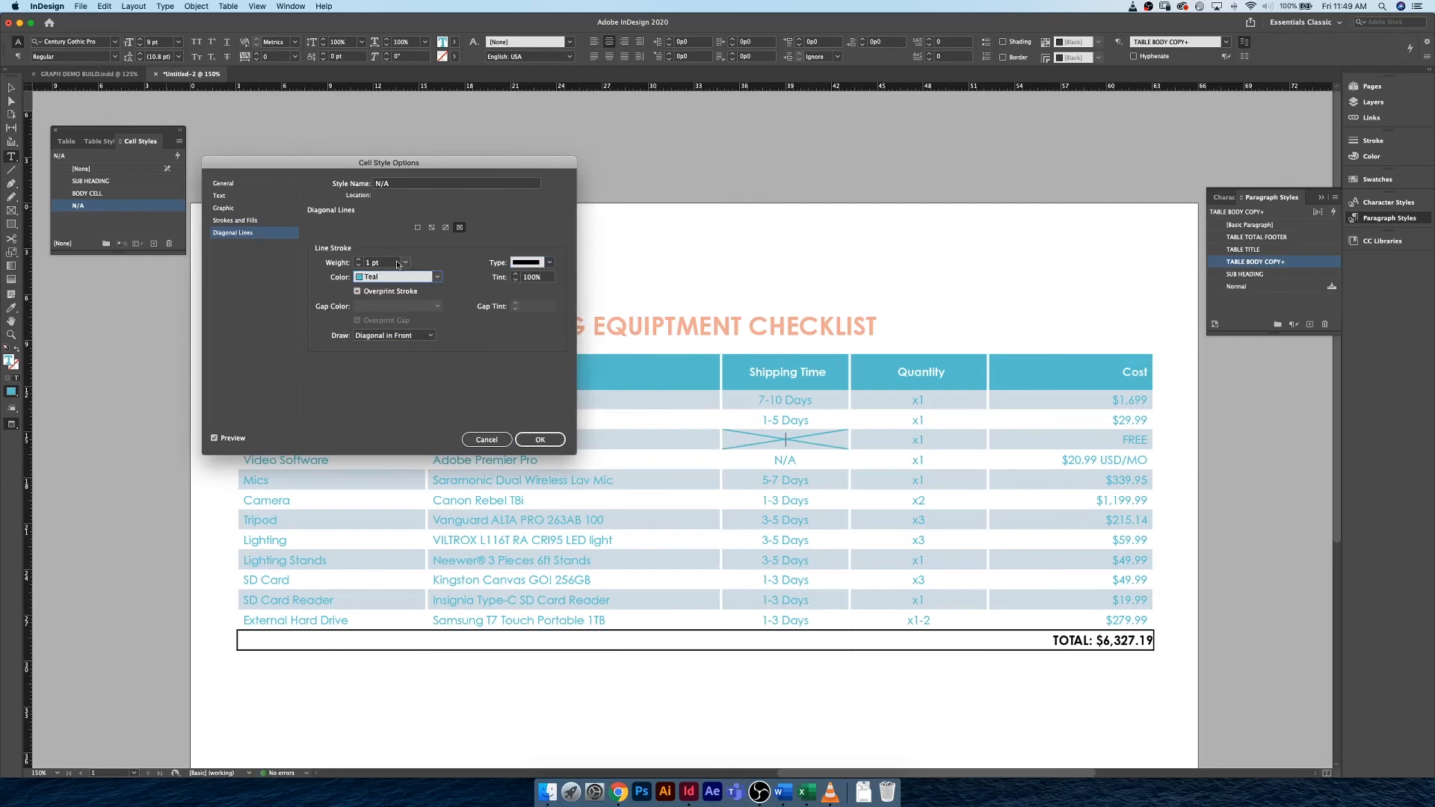
{"action": "left_click", "coordinate": [359, 259]}
{"action": "left_click", "coordinate": [540, 439]}
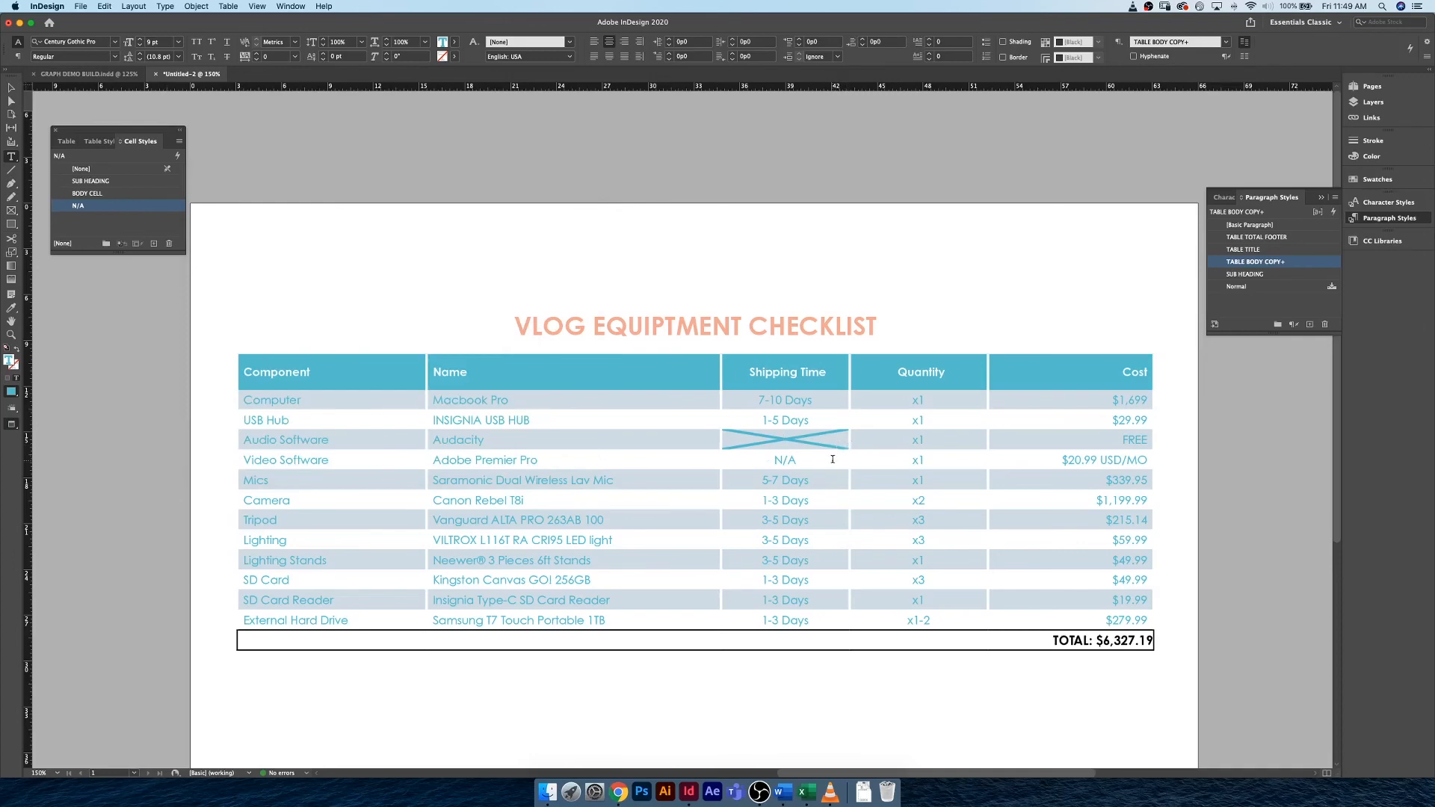
Apply the N/A cell style to the Shipping Time cell in the Video Software row.
{"action": "left_click_drag", "start_coordinate": [824, 460], "coordinate": [716, 459]}
{"action": "left_click", "coordinate": [749, 460]}
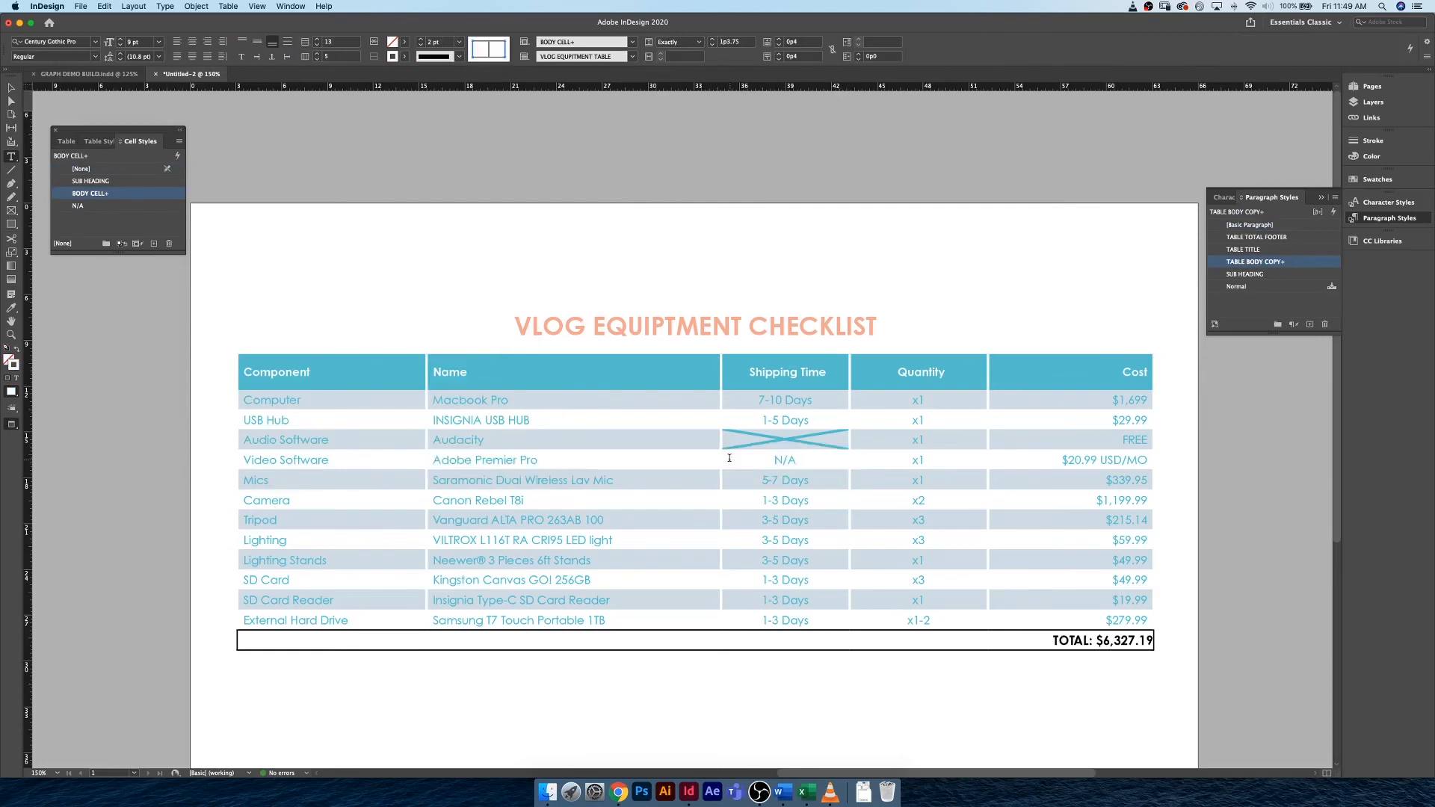
{"action": "triple_click", "coordinate": [843, 463]}
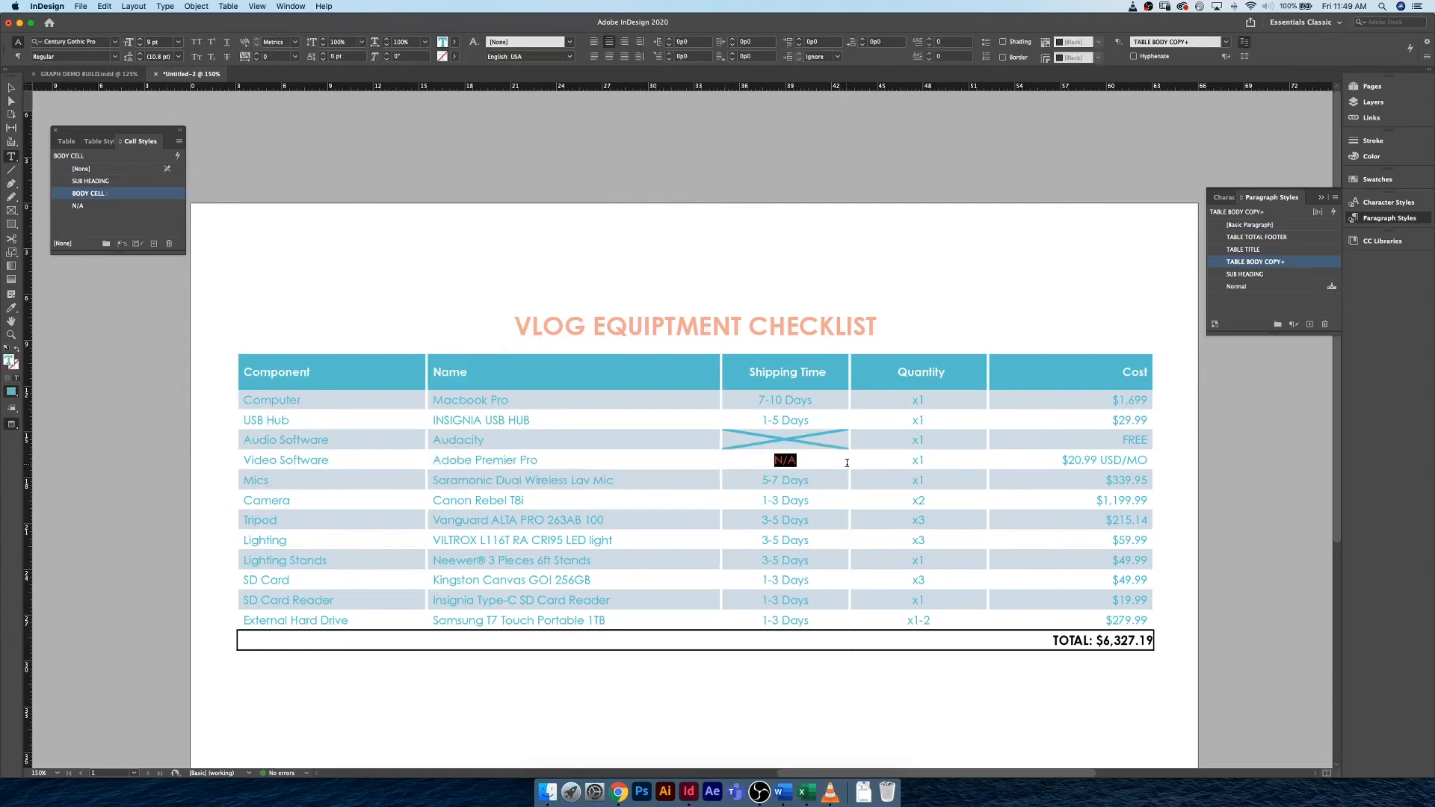
{"action": "key", "text": "Escape"}
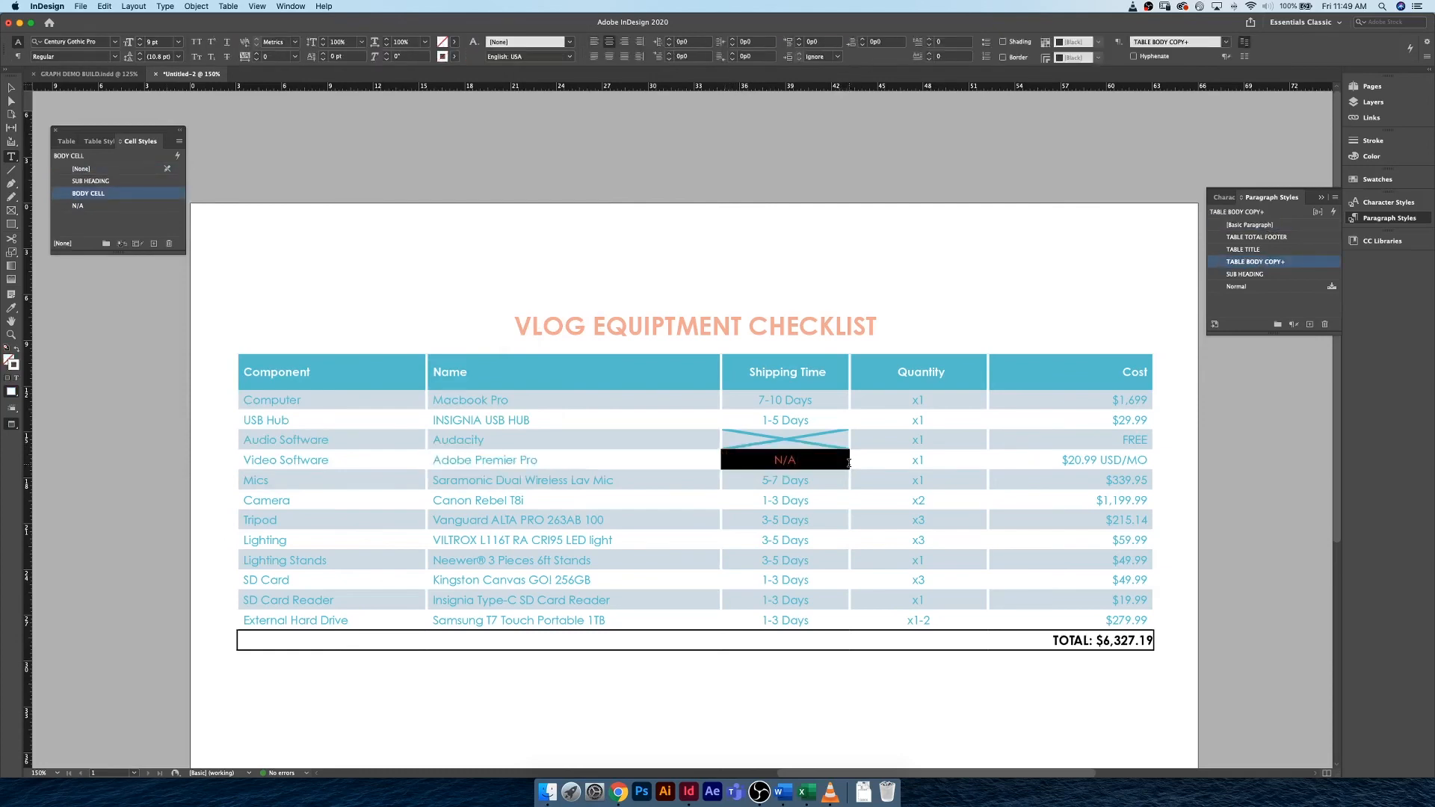
{"action": "left_click", "coordinate": [78, 206]}
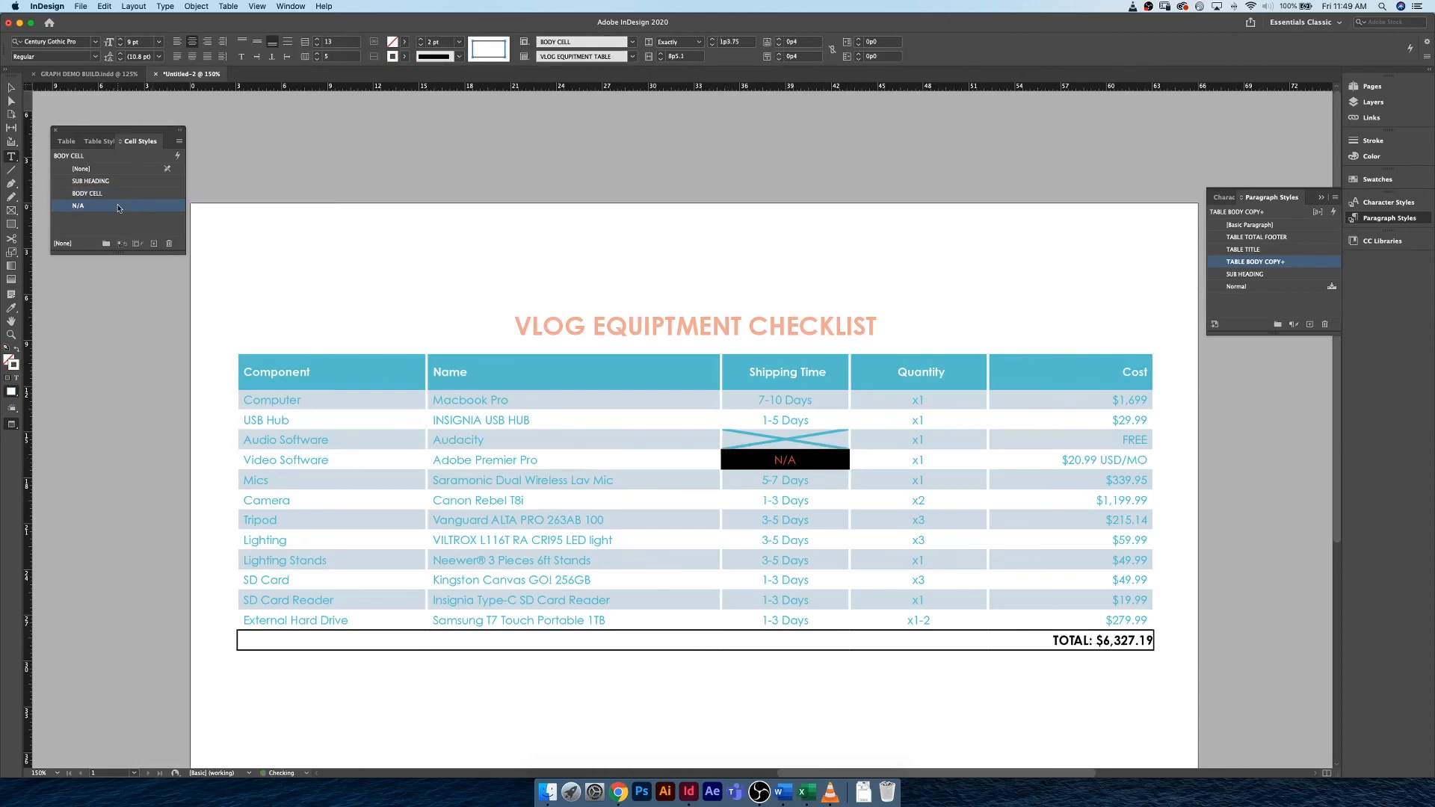
Delete the N/A text from the Shipping Time cell in the Video Software row.
{"action": "left_click", "coordinate": [827, 459]}
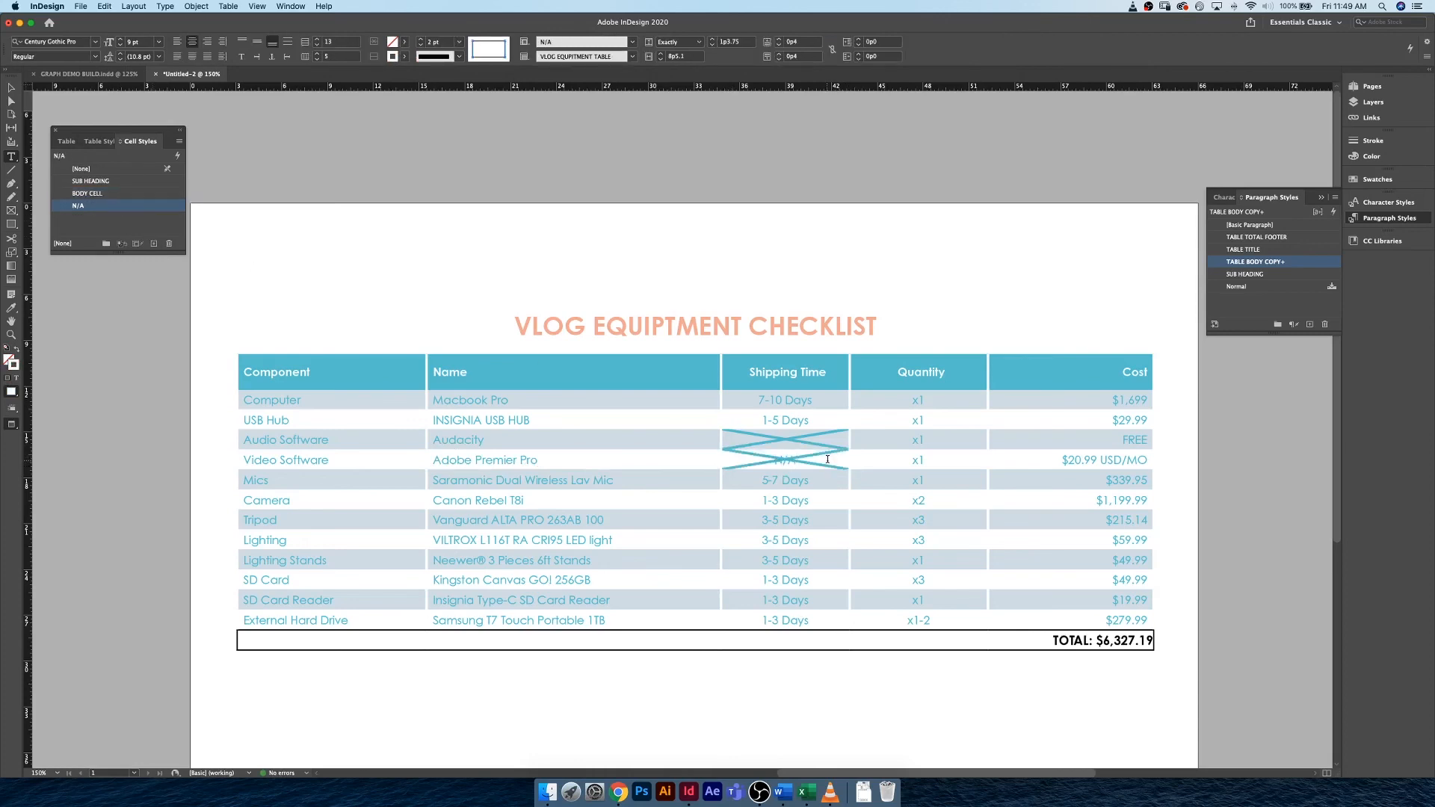
{"action": "key", "text": "BackSpace"}
{"action": "key", "text": "BackSpace"}
{"action": "key", "text": "BackSpace"}
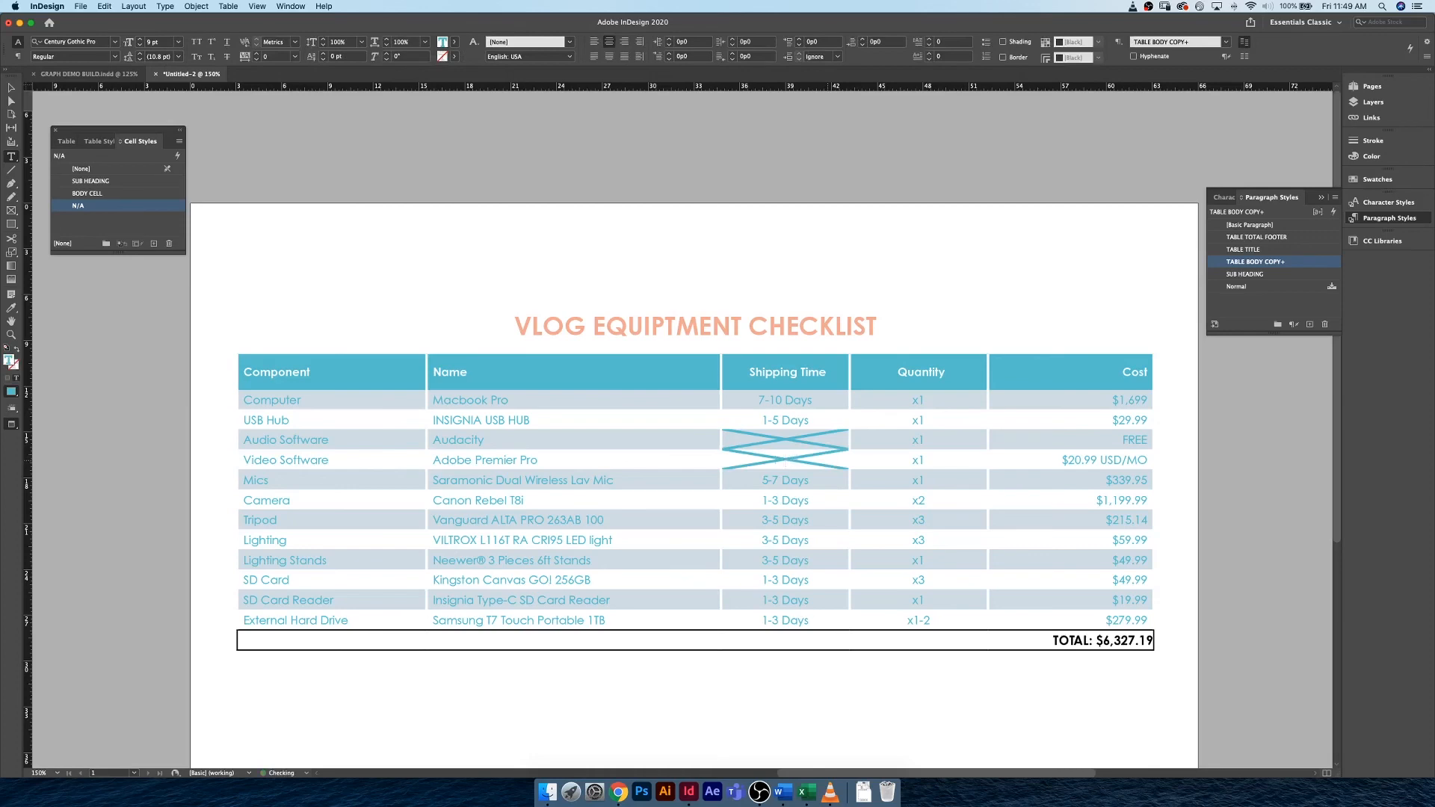
Merge the four empty cells beside the TOTAL cell in the table's footer row.
{"action": "left_click", "coordinate": [12, 87]}
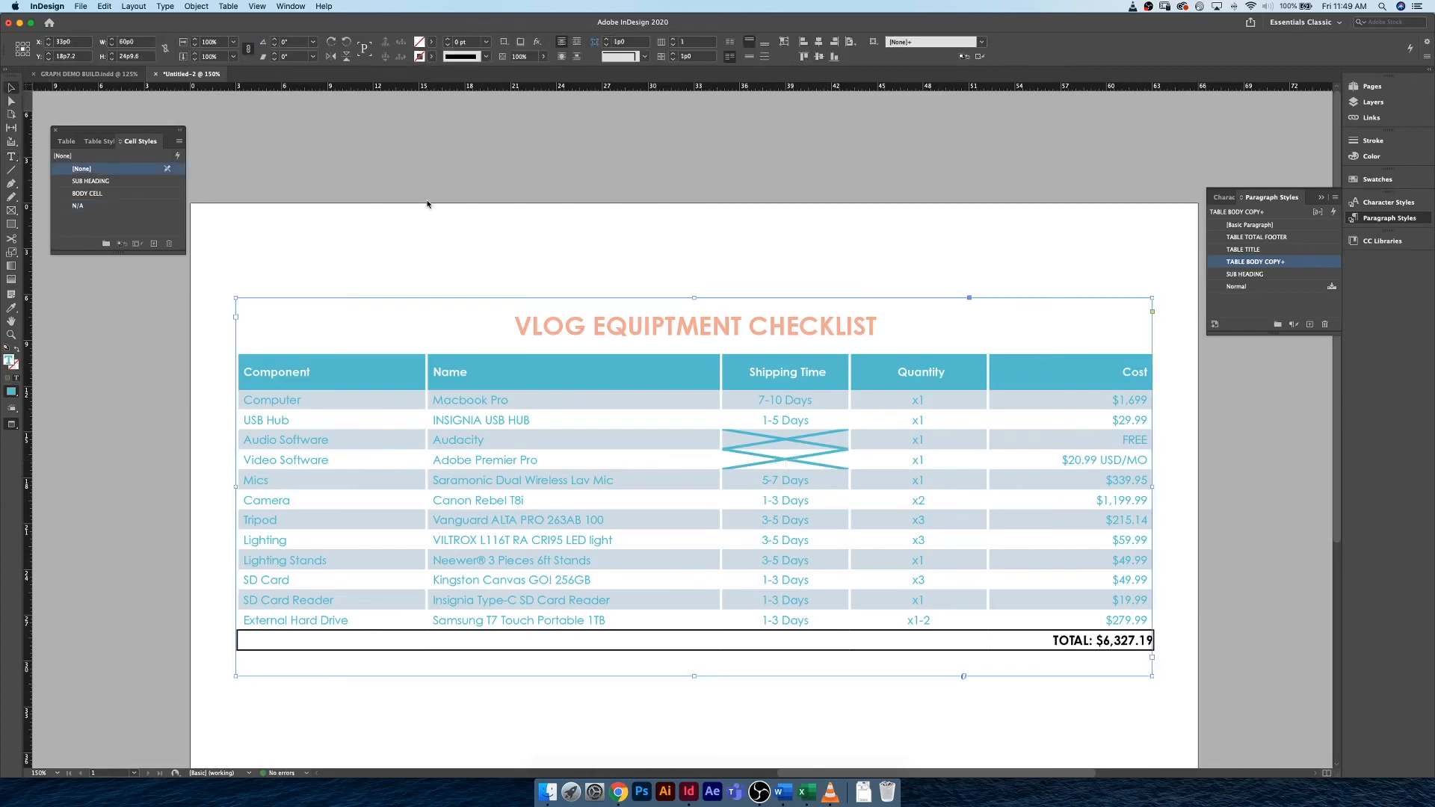
{"action": "left_click", "coordinate": [753, 226]}
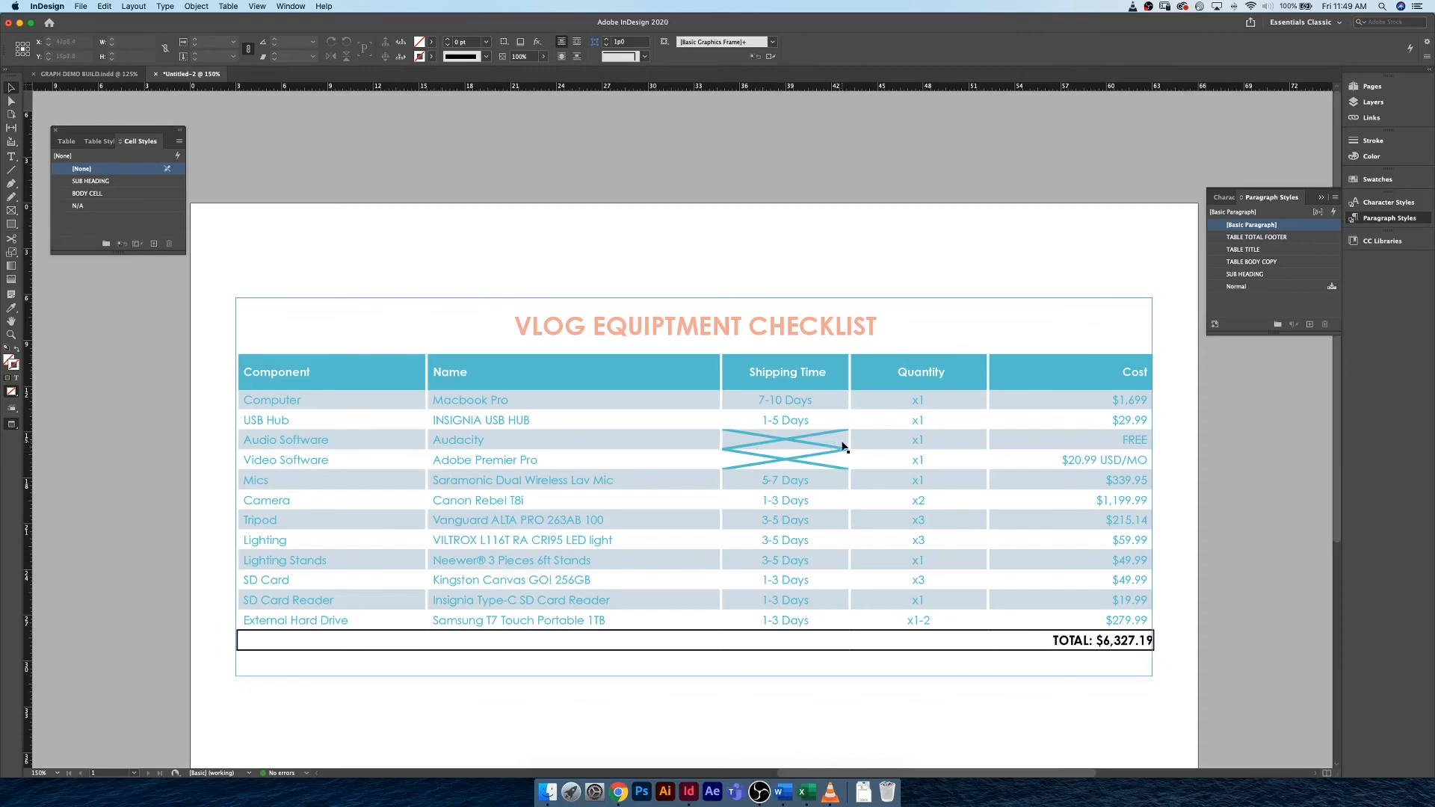
{"action": "left_click", "coordinate": [374, 643]}
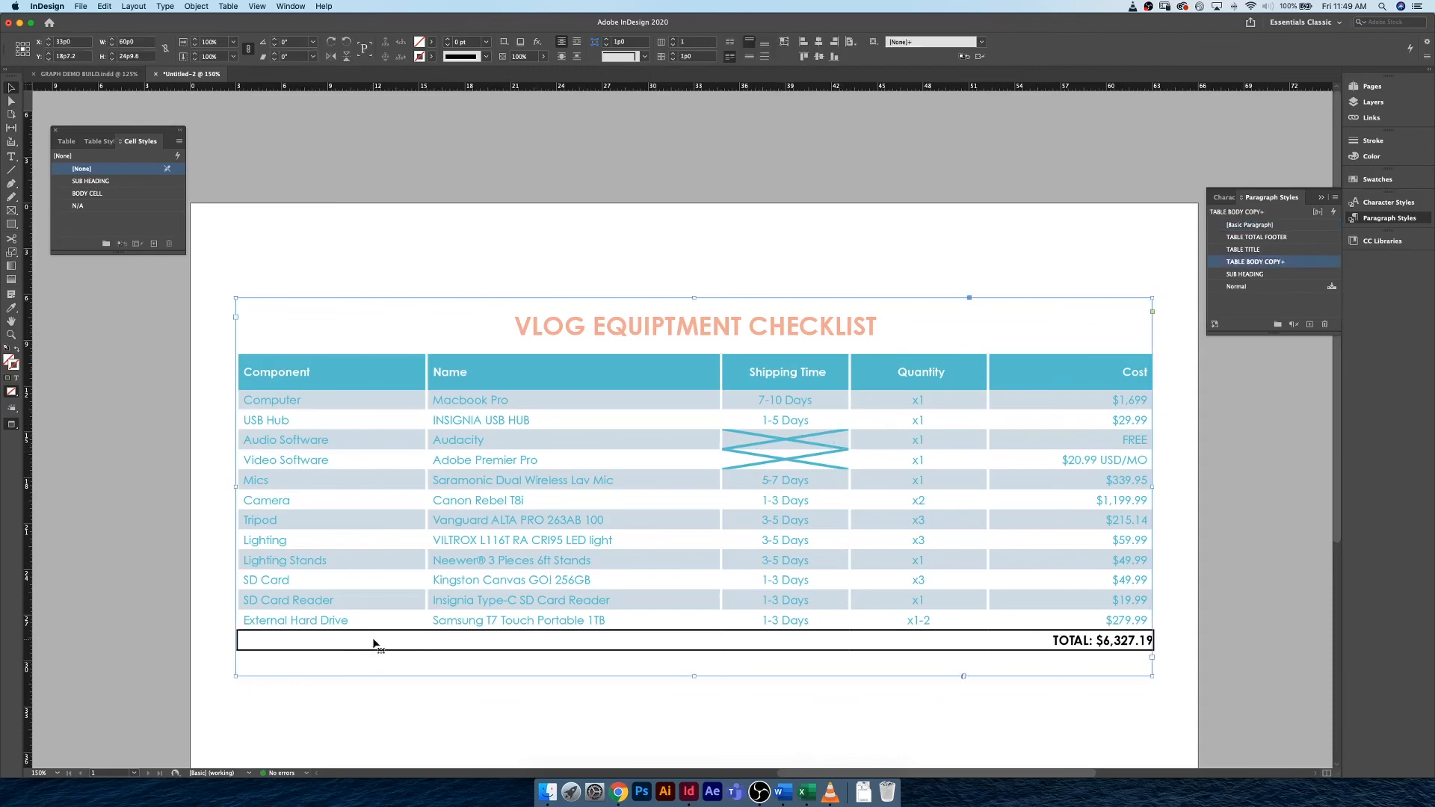
{"action": "key", "text": "w"}
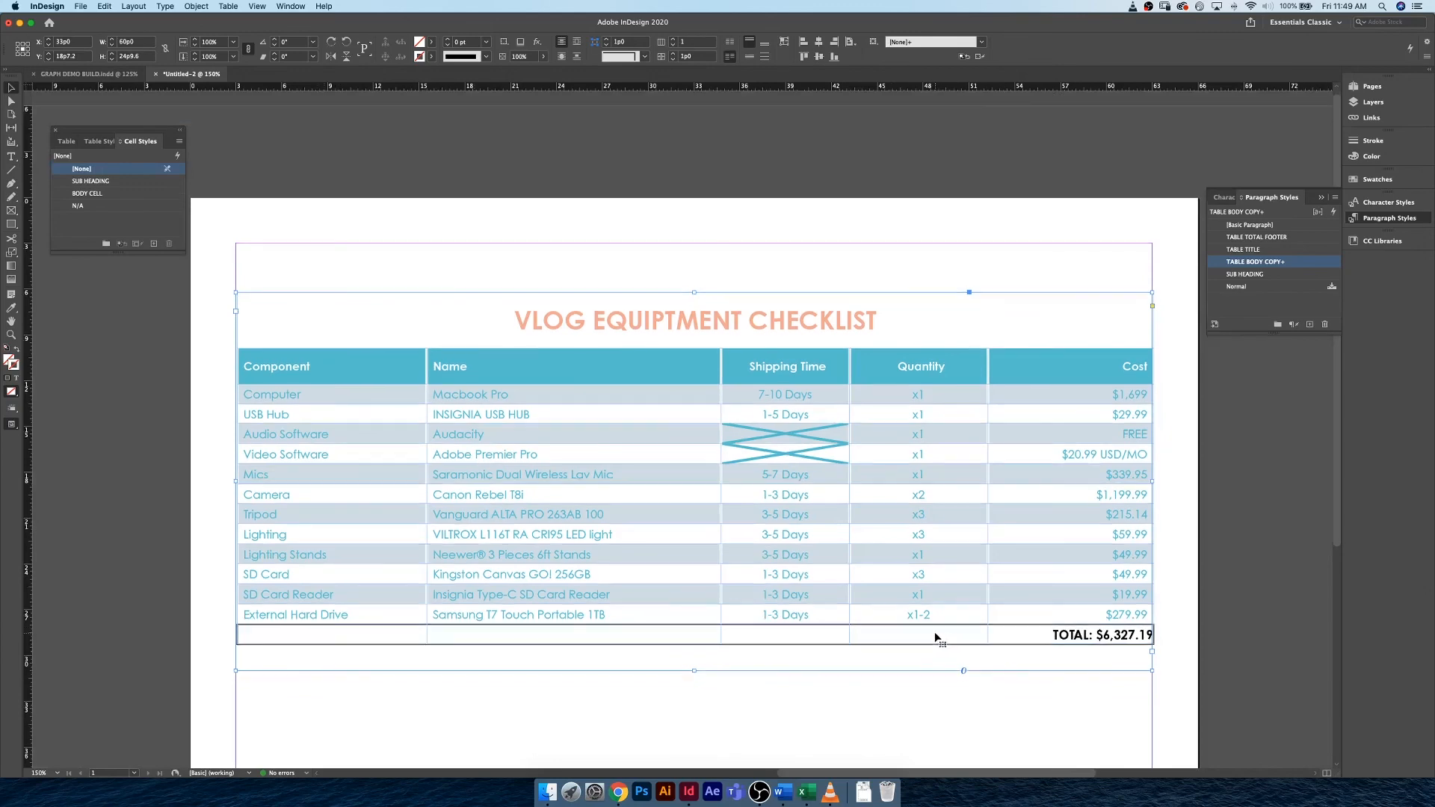
{"action": "scroll", "coordinate": [934, 637], "scroll_direction": "down", "scroll_amount": 2}
{"action": "double_click", "coordinate": [408, 573]}
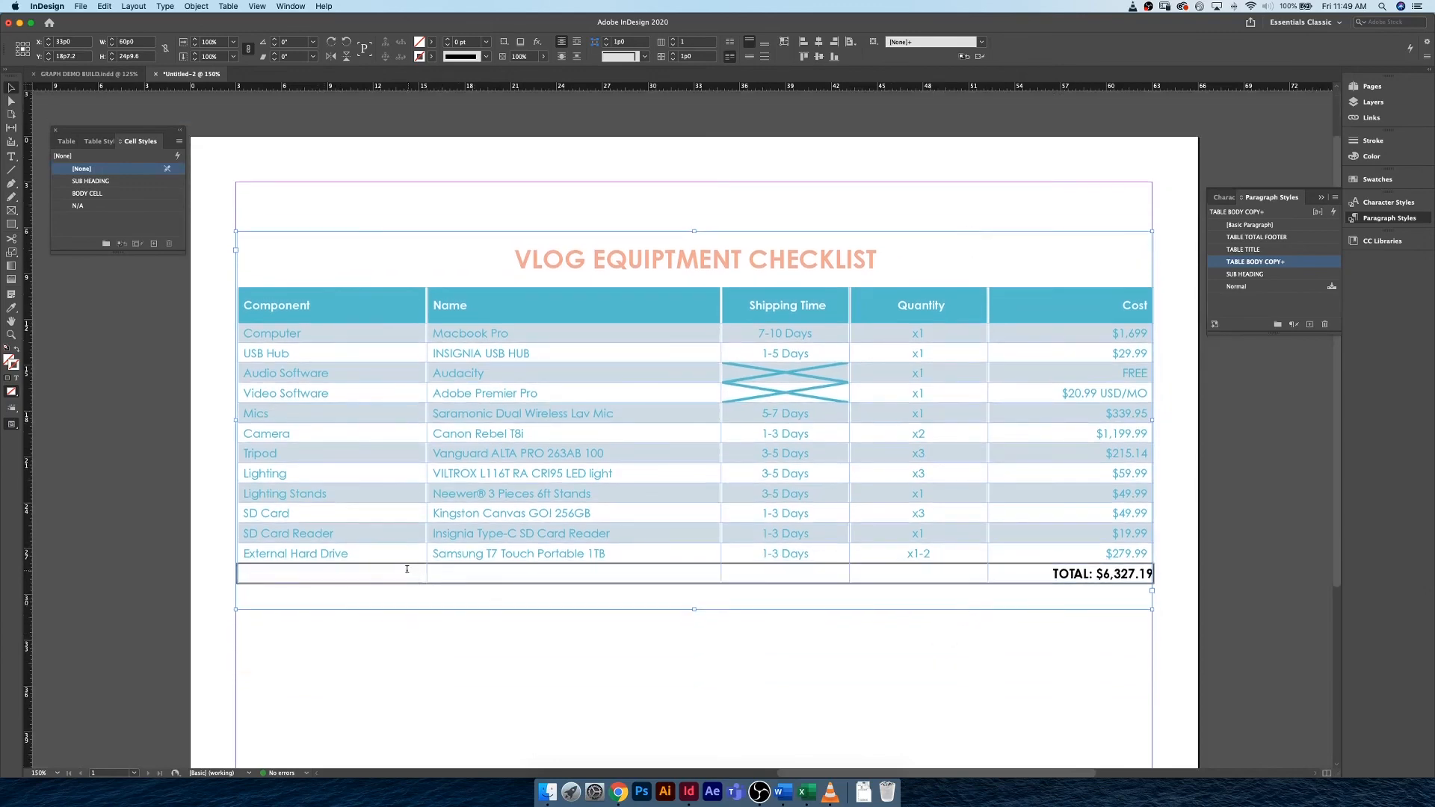
{"action": "left_click_drag", "start_coordinate": [385, 572], "coordinate": [879, 571]}
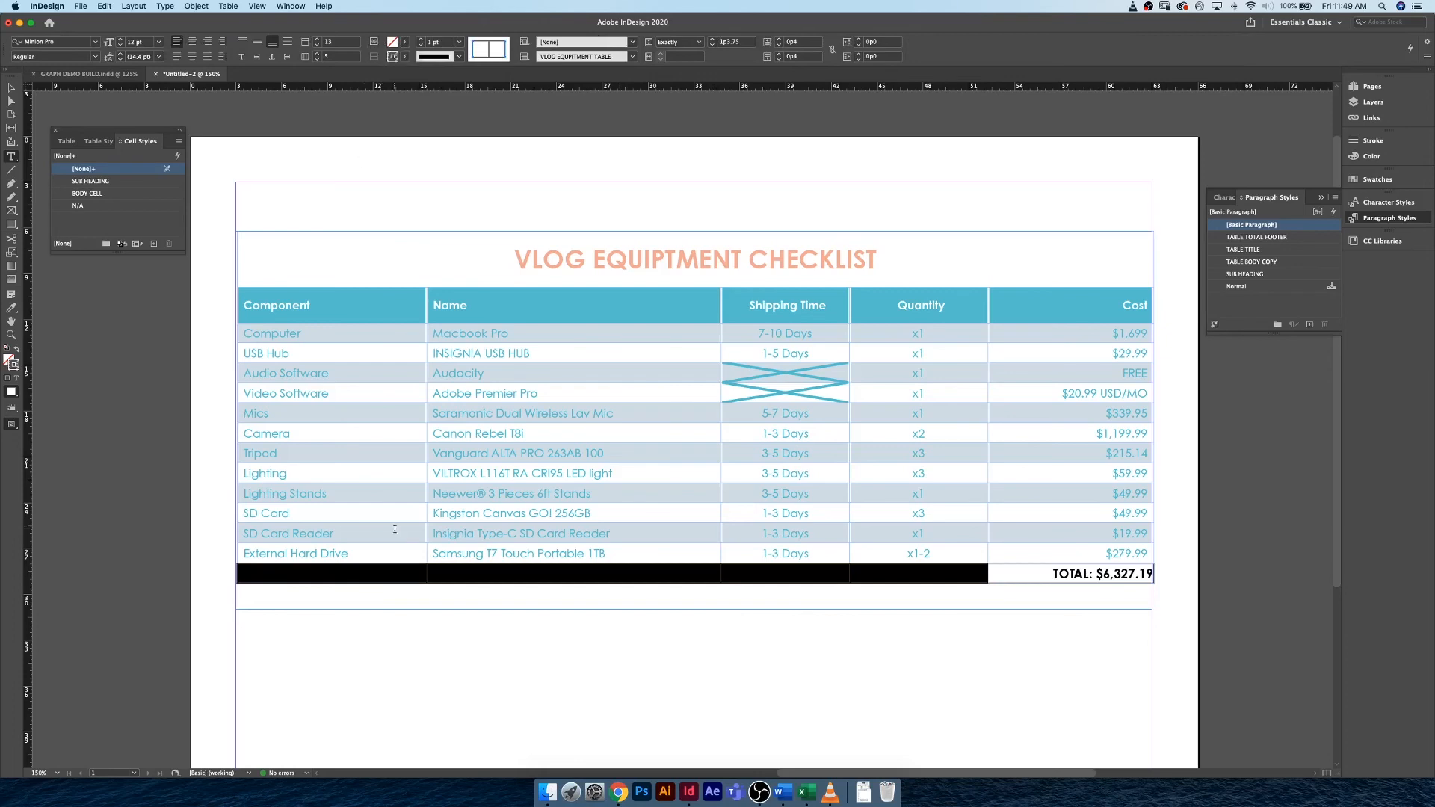
{"action": "left_click", "coordinate": [374, 41]}
{"action": "left_click", "coordinate": [913, 575]}
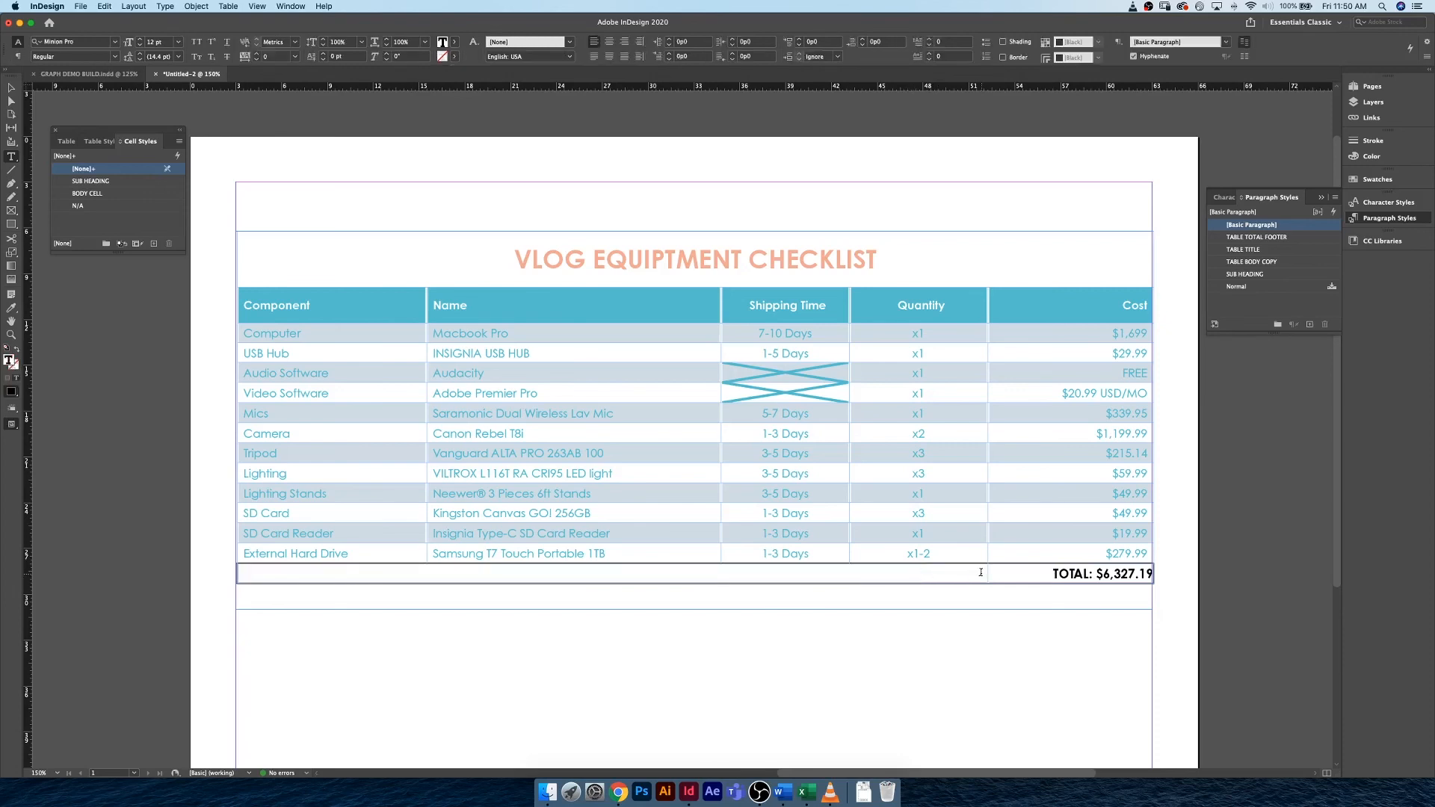
Remove the border around the whole footer row by setting its stroke weight to 0 pt, and preview the page.
{"action": "left_click", "coordinate": [233, 575]}
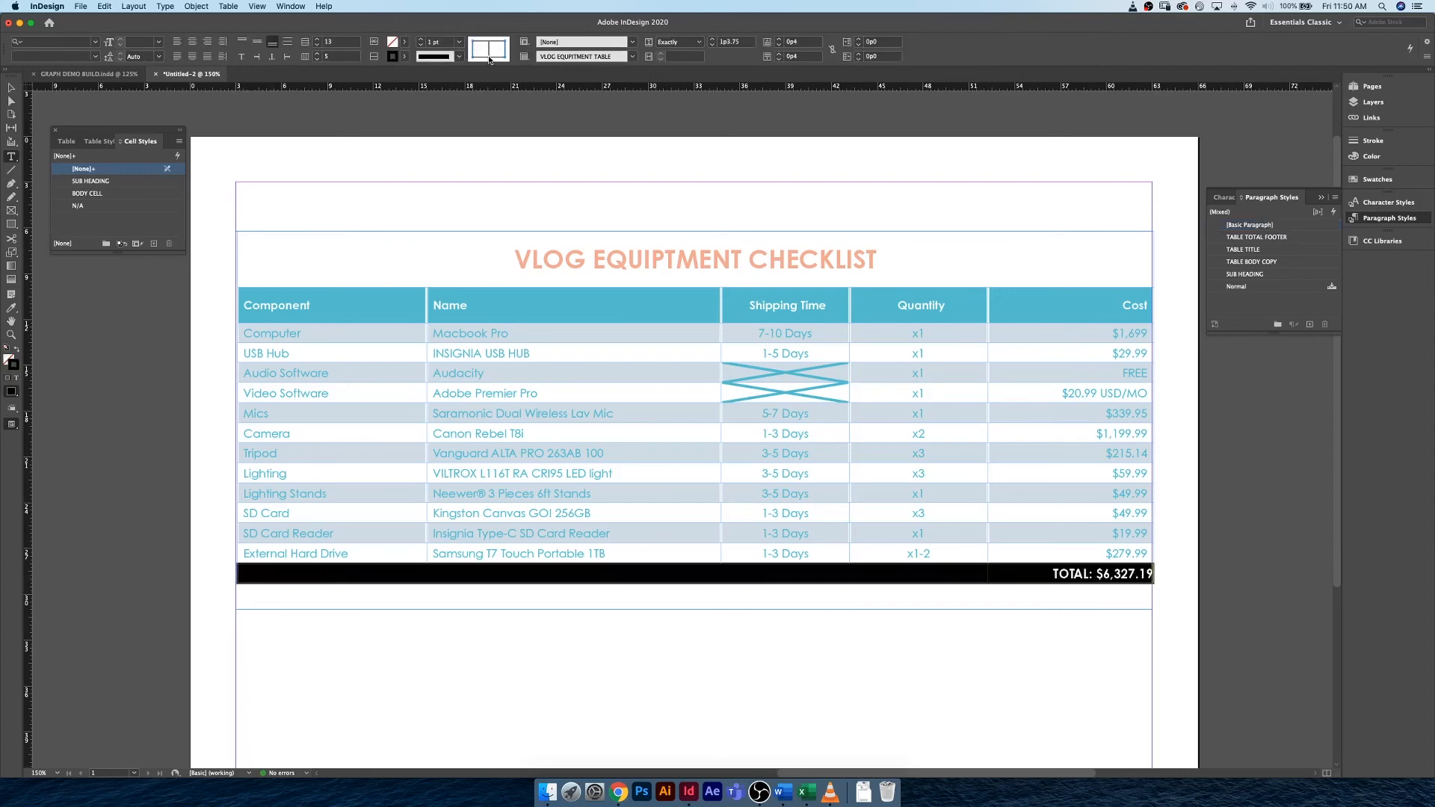
{"action": "left_click", "coordinate": [420, 44]}
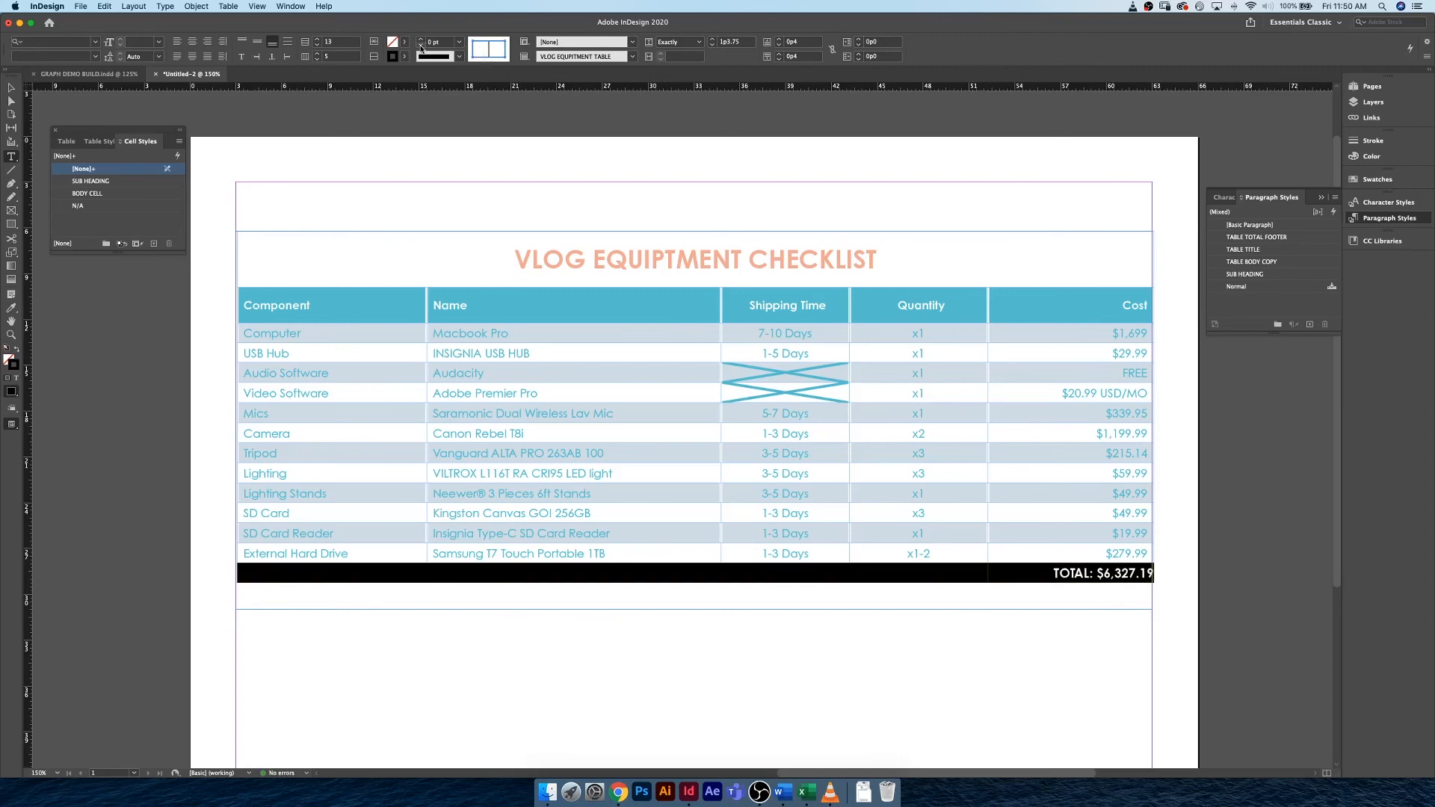
{"action": "left_click", "coordinate": [1070, 584]}
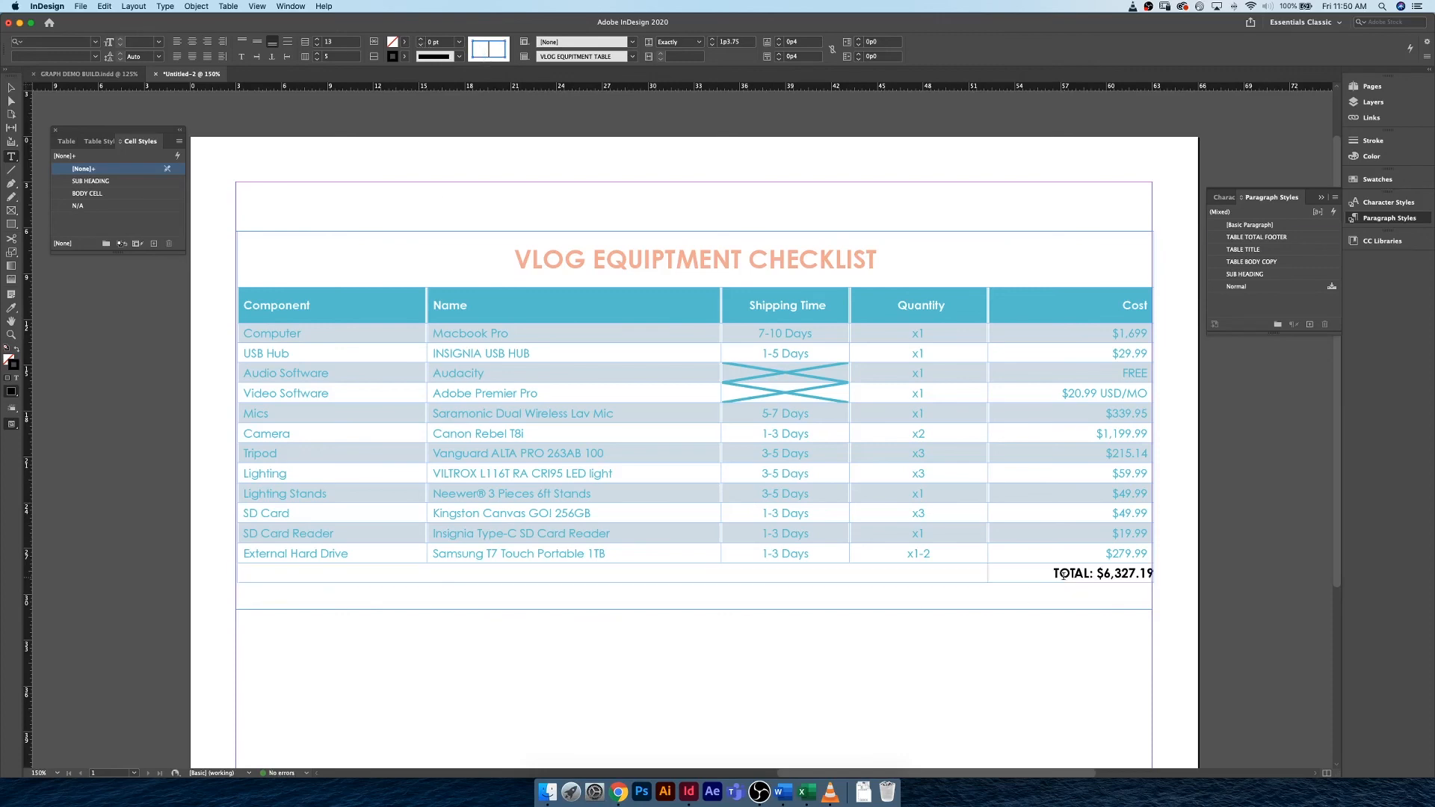
{"action": "key", "text": "Escape"}
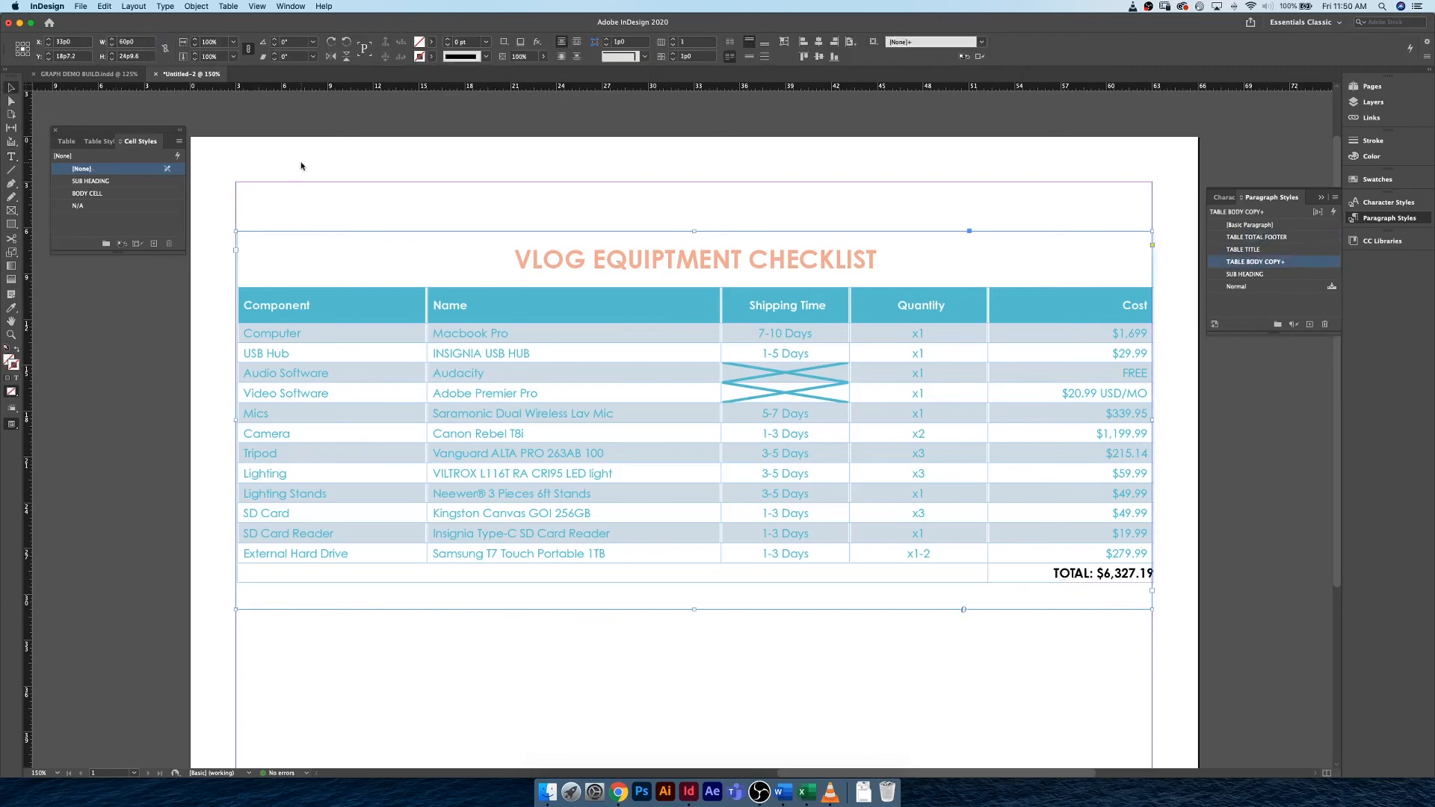
{"action": "left_click", "coordinate": [301, 166]}
{"action": "key", "text": "w"}
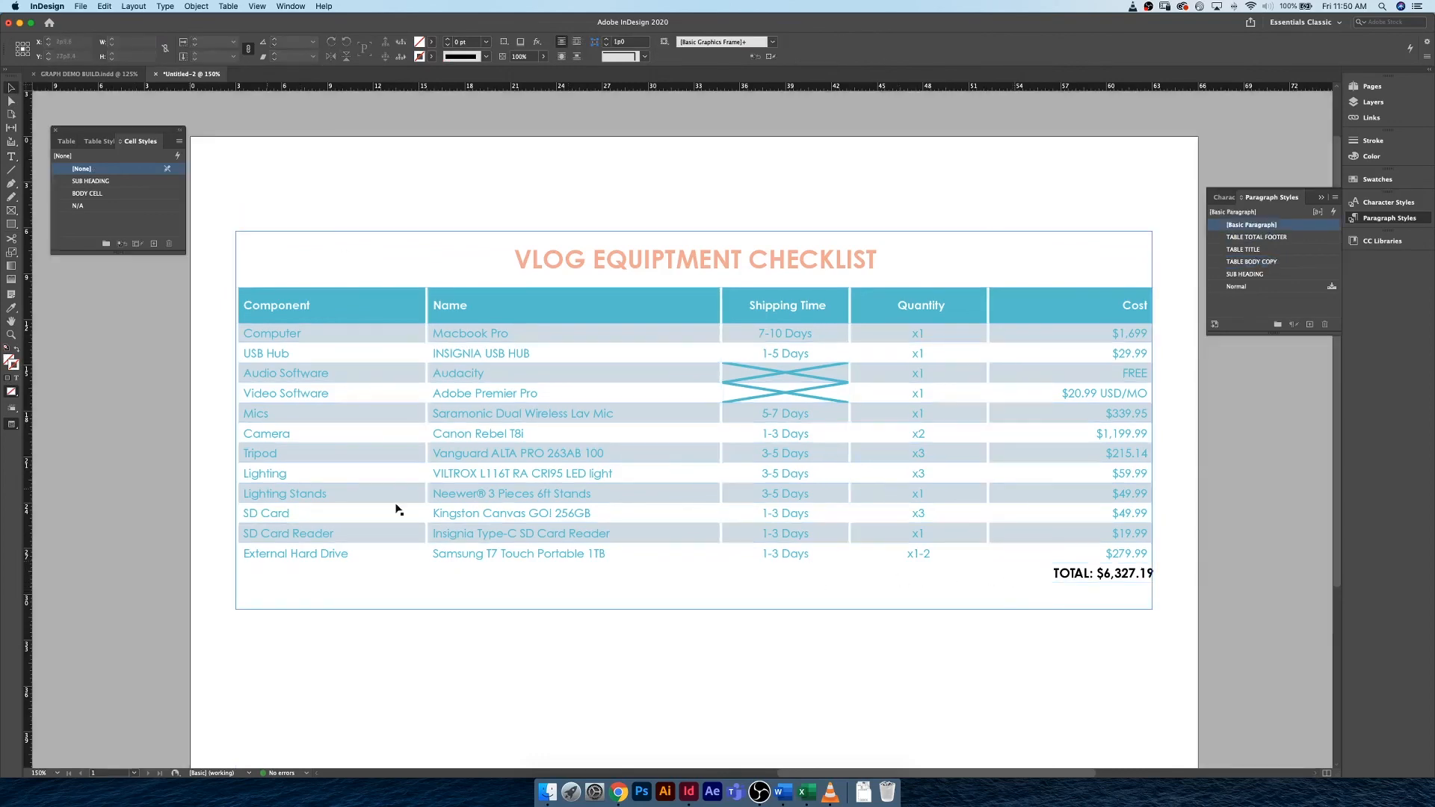
{"action": "double_click", "coordinate": [1062, 576]}
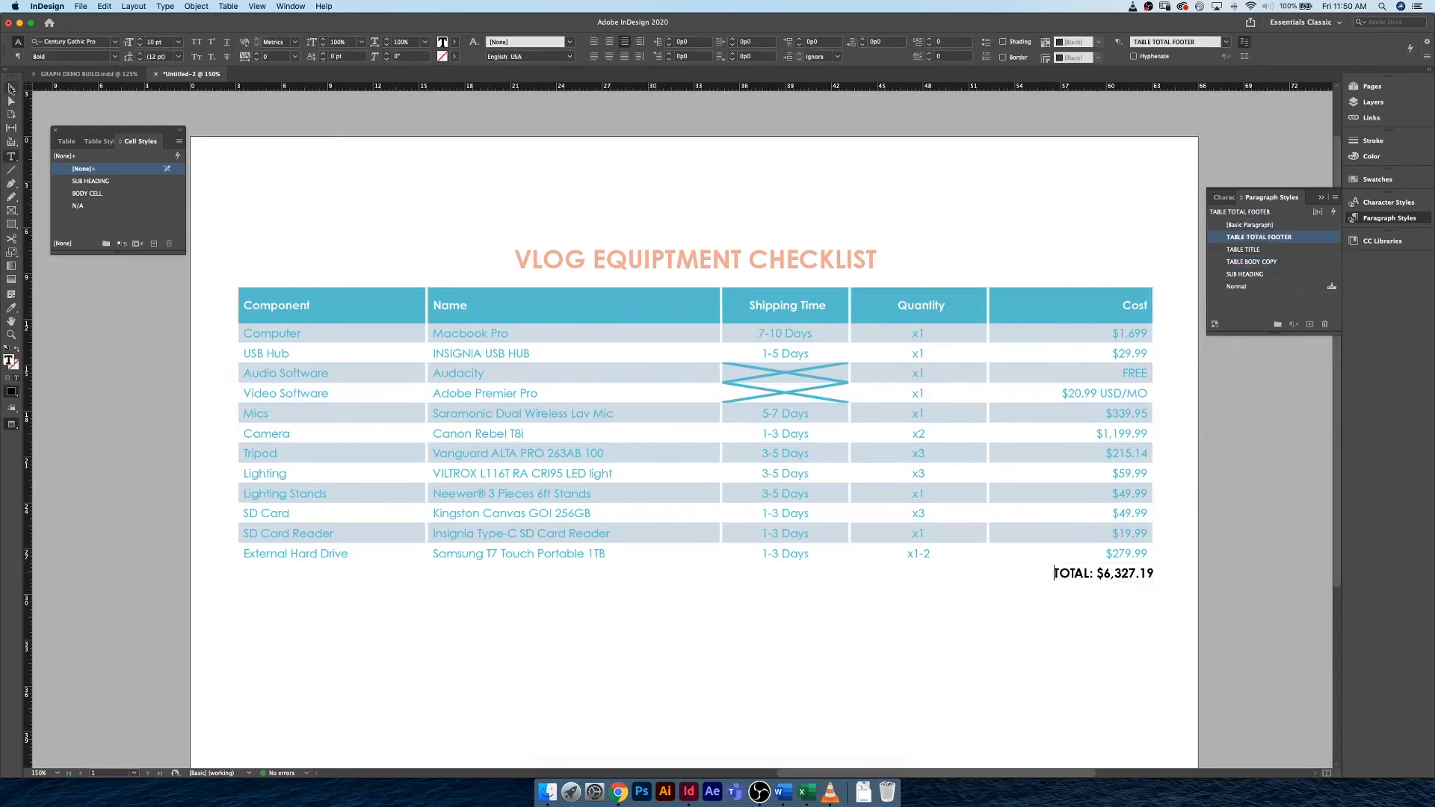
{"action": "left_click", "coordinate": [377, 179]}
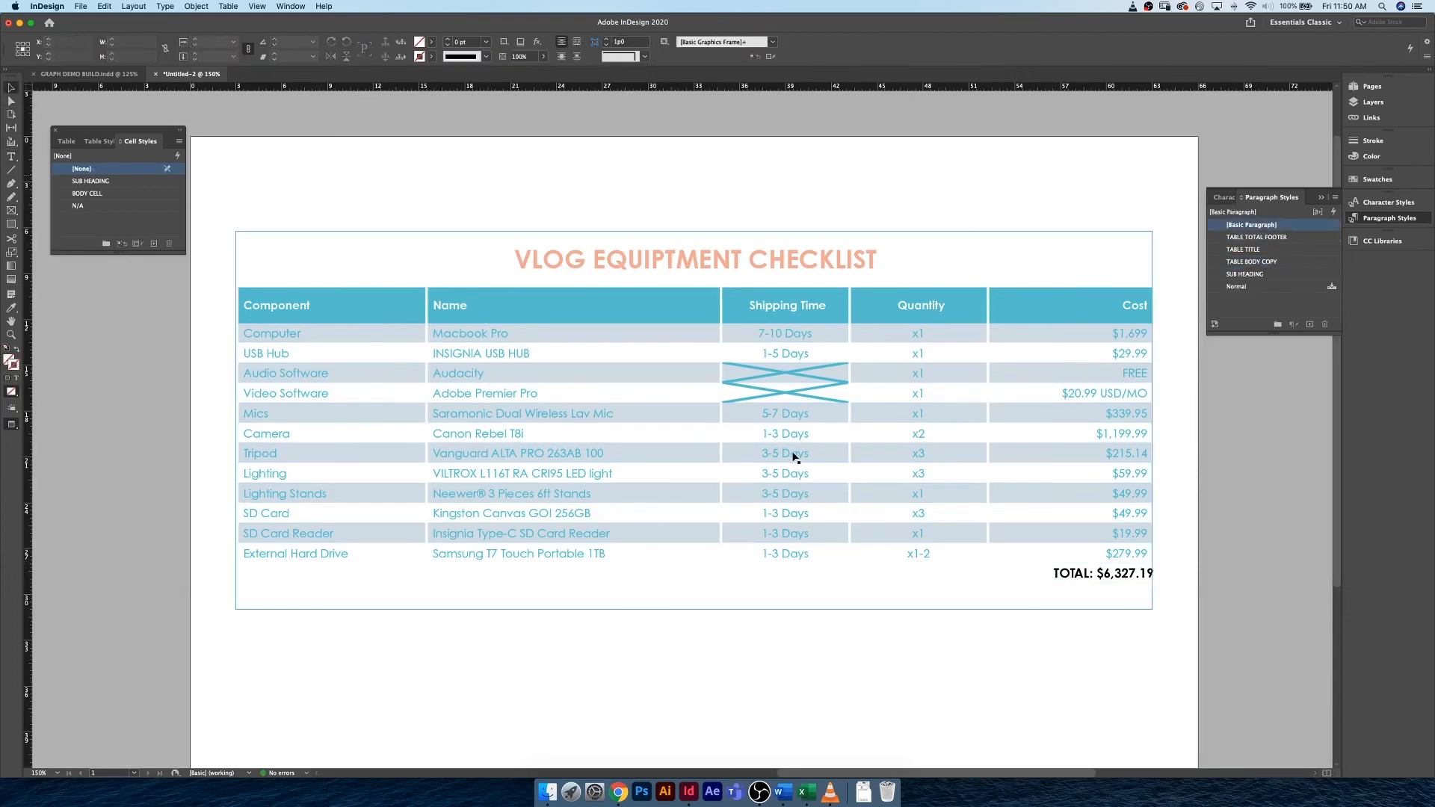
Apply a 2 pt Peach stroke to all sides of the TOTAL cell in the footer row.
{"action": "key", "text": "w"}
{"action": "left_click", "coordinate": [1026, 570]}
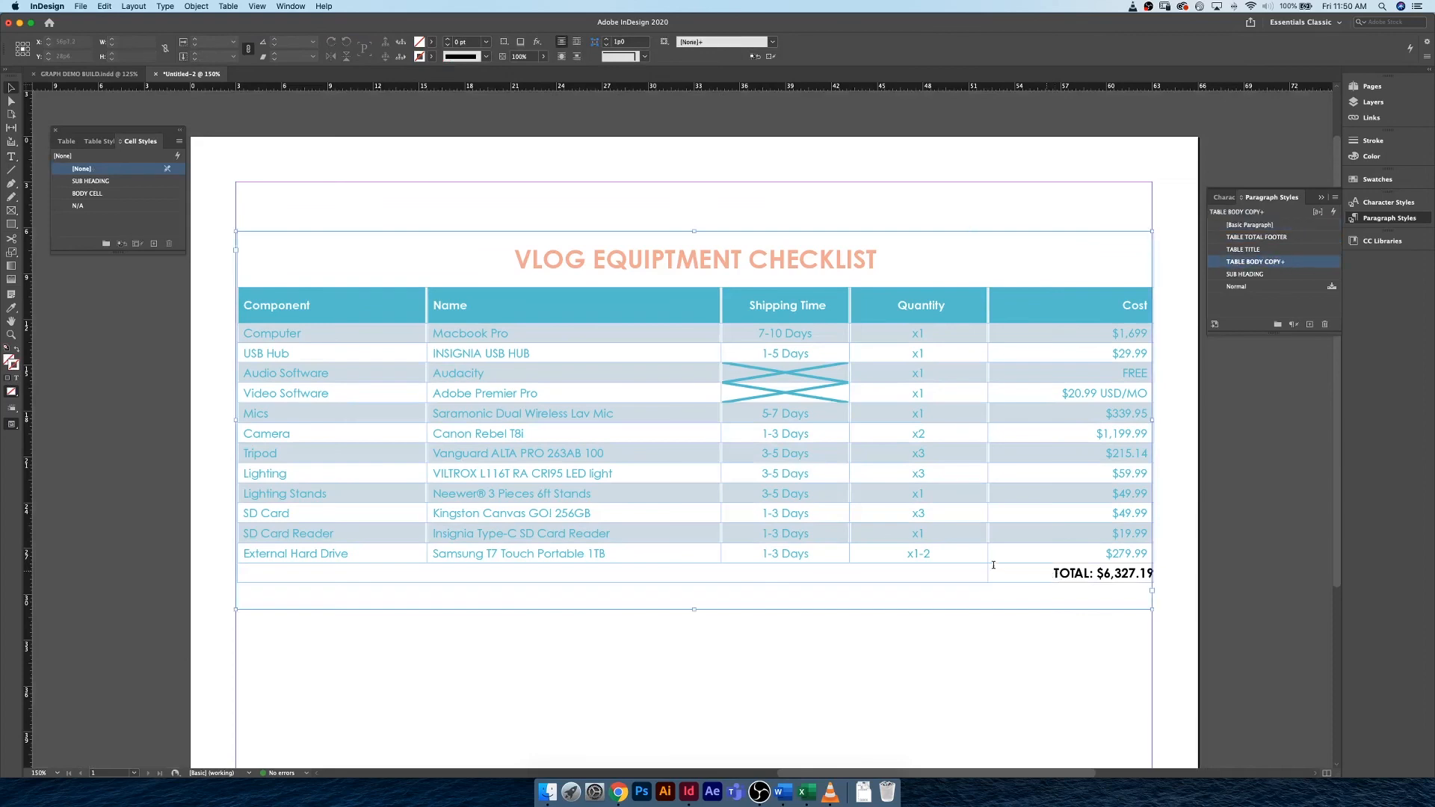
{"action": "double_click", "coordinate": [994, 565]}
{"action": "left_click_drag", "start_coordinate": [1056, 573], "coordinate": [1151, 574]}
{"action": "left_click", "coordinate": [1152, 575]}
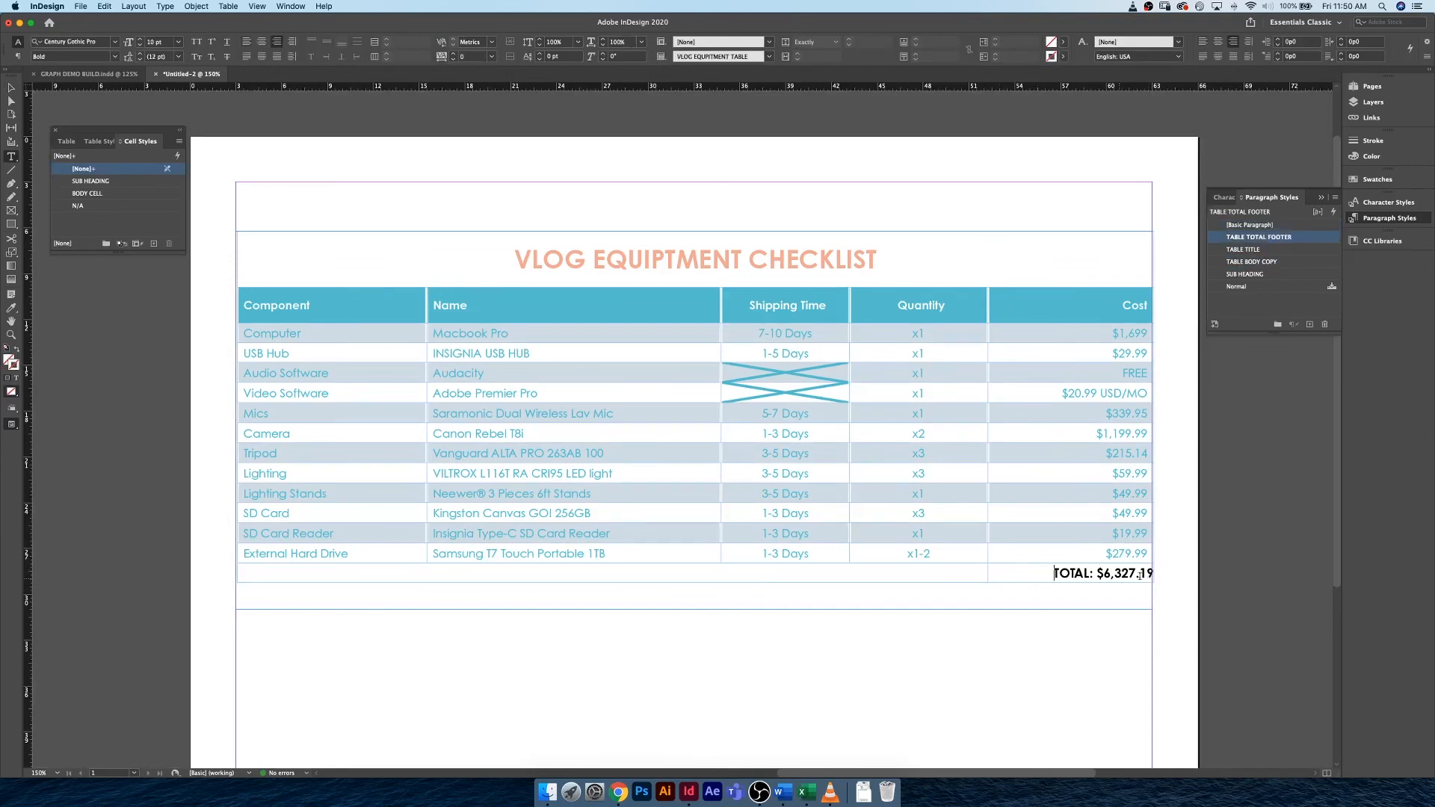
{"action": "left_click_drag", "start_coordinate": [1048, 572], "coordinate": [1154, 576]}
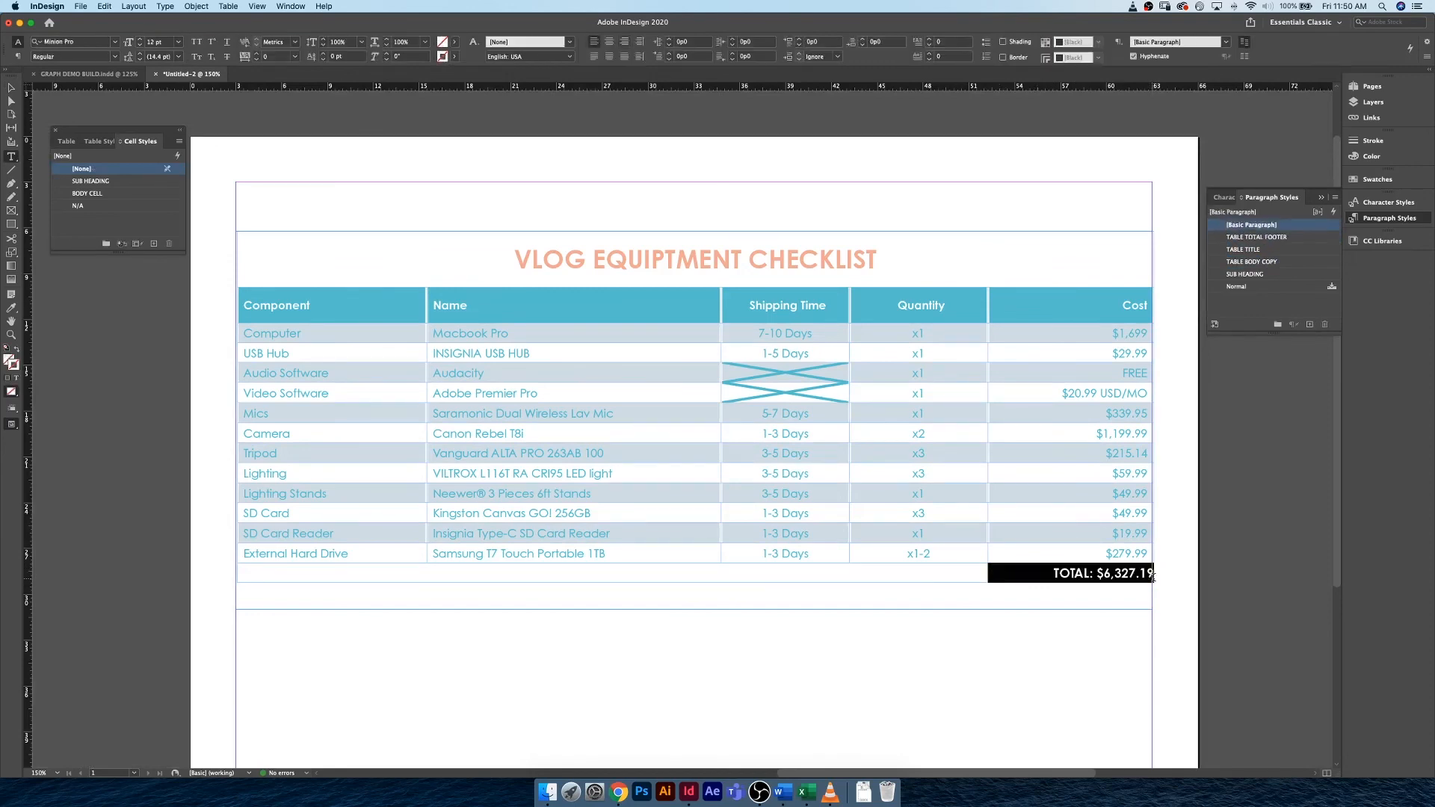
{"action": "left_click", "coordinate": [1154, 576]}
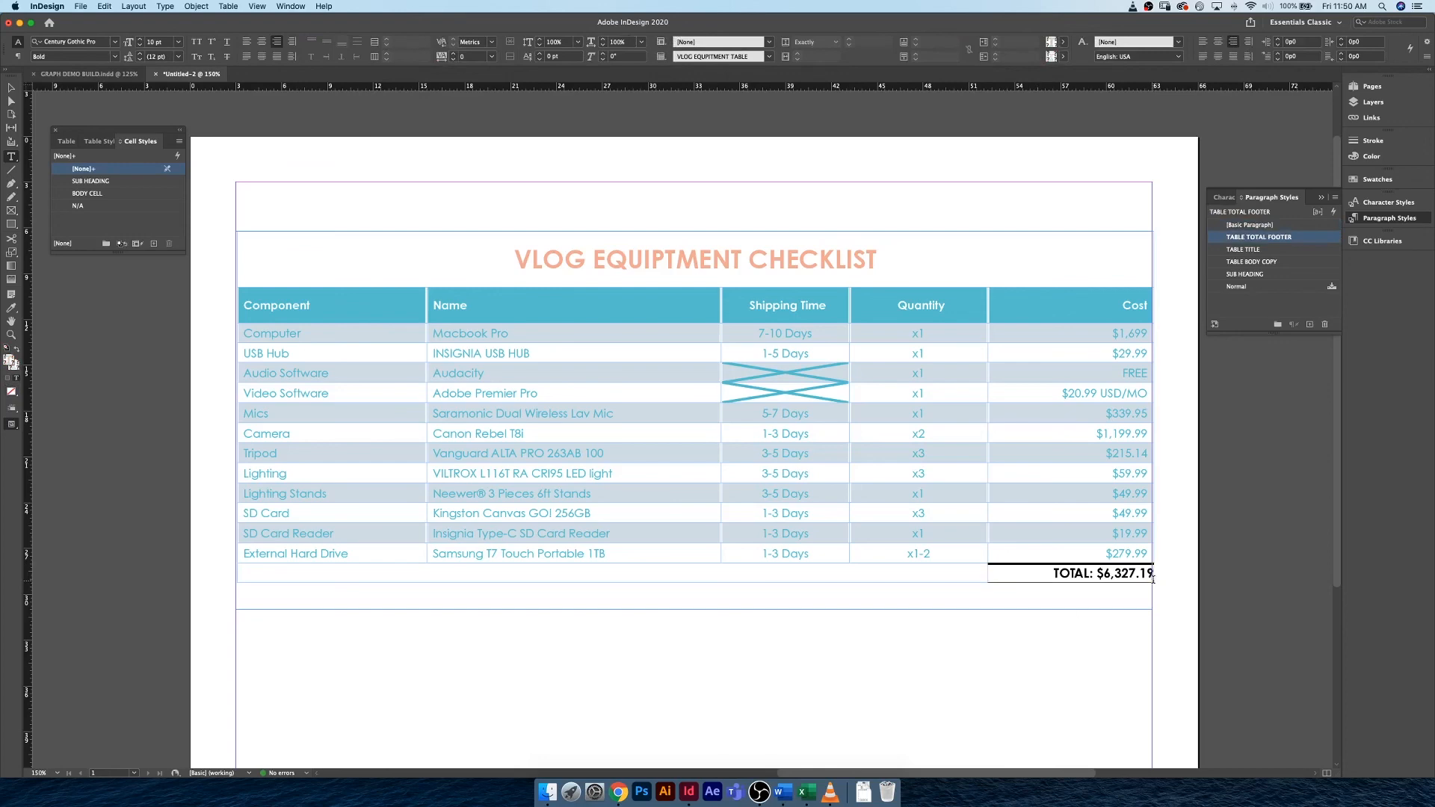
{"action": "left_click", "coordinate": [1151, 573]}
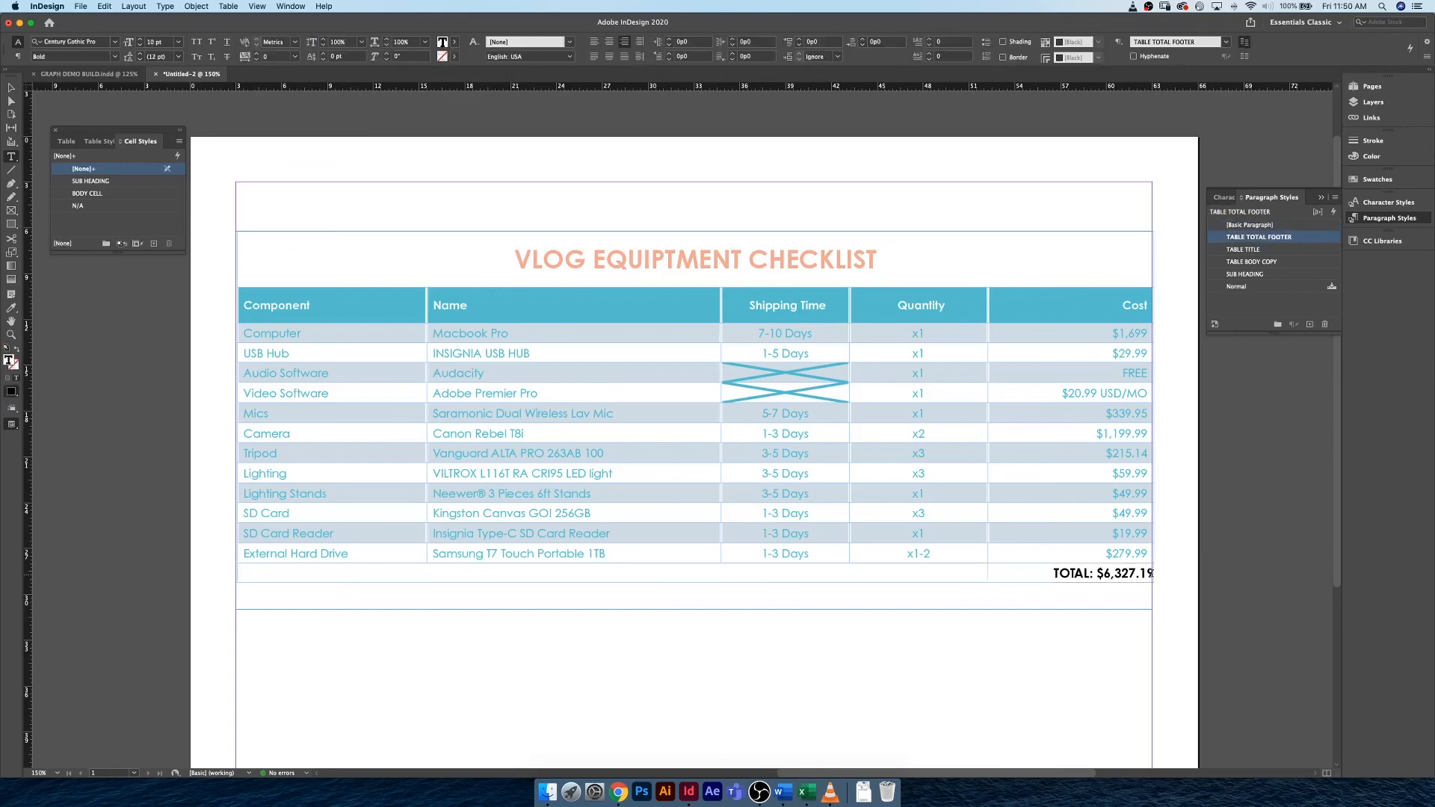
{"action": "left_click_drag", "start_coordinate": [1151, 573], "coordinate": [1154, 574]}
{"action": "left_click", "coordinate": [1154, 573]}
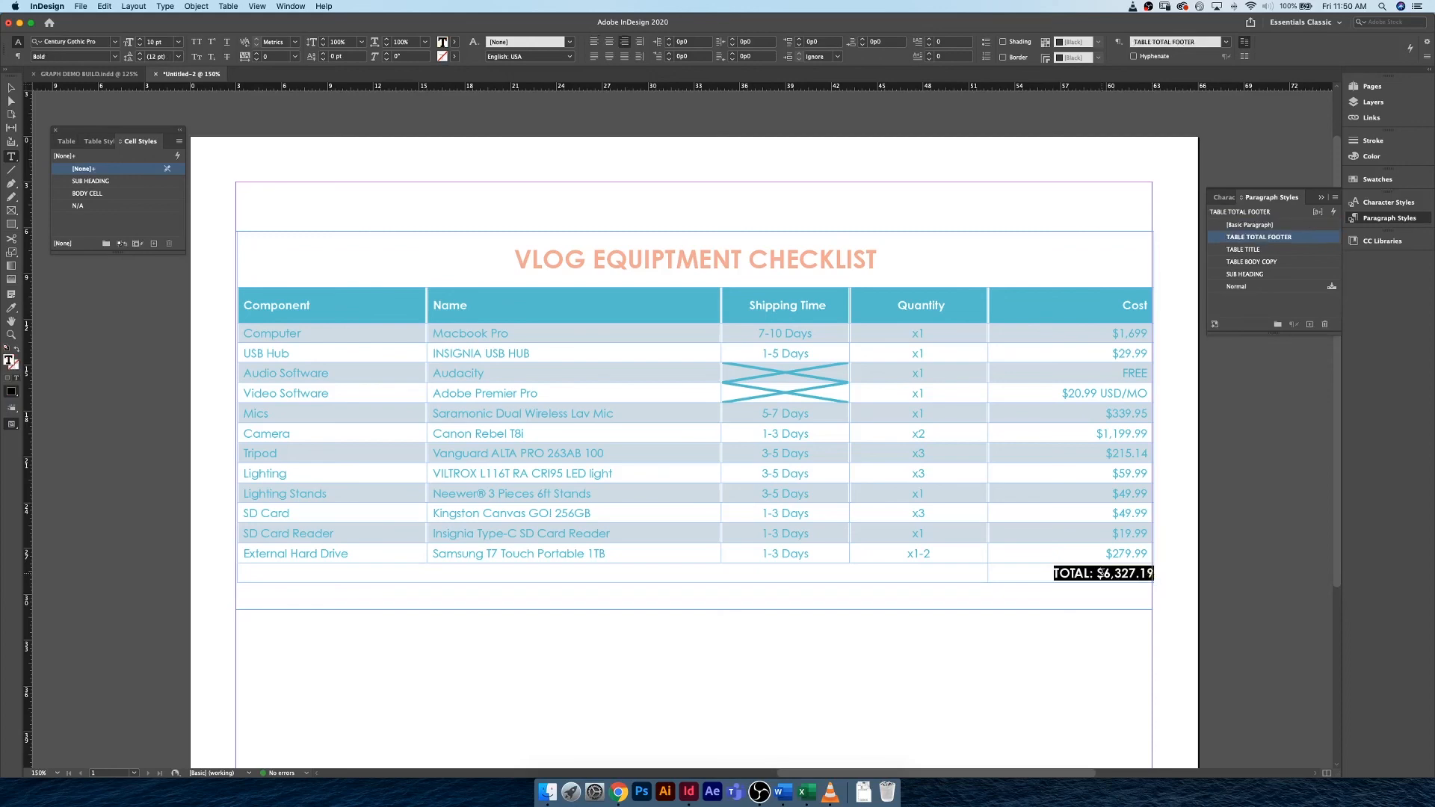
{"action": "left_click", "coordinate": [1149, 572]}
{"action": "left_click", "coordinate": [1149, 573]}
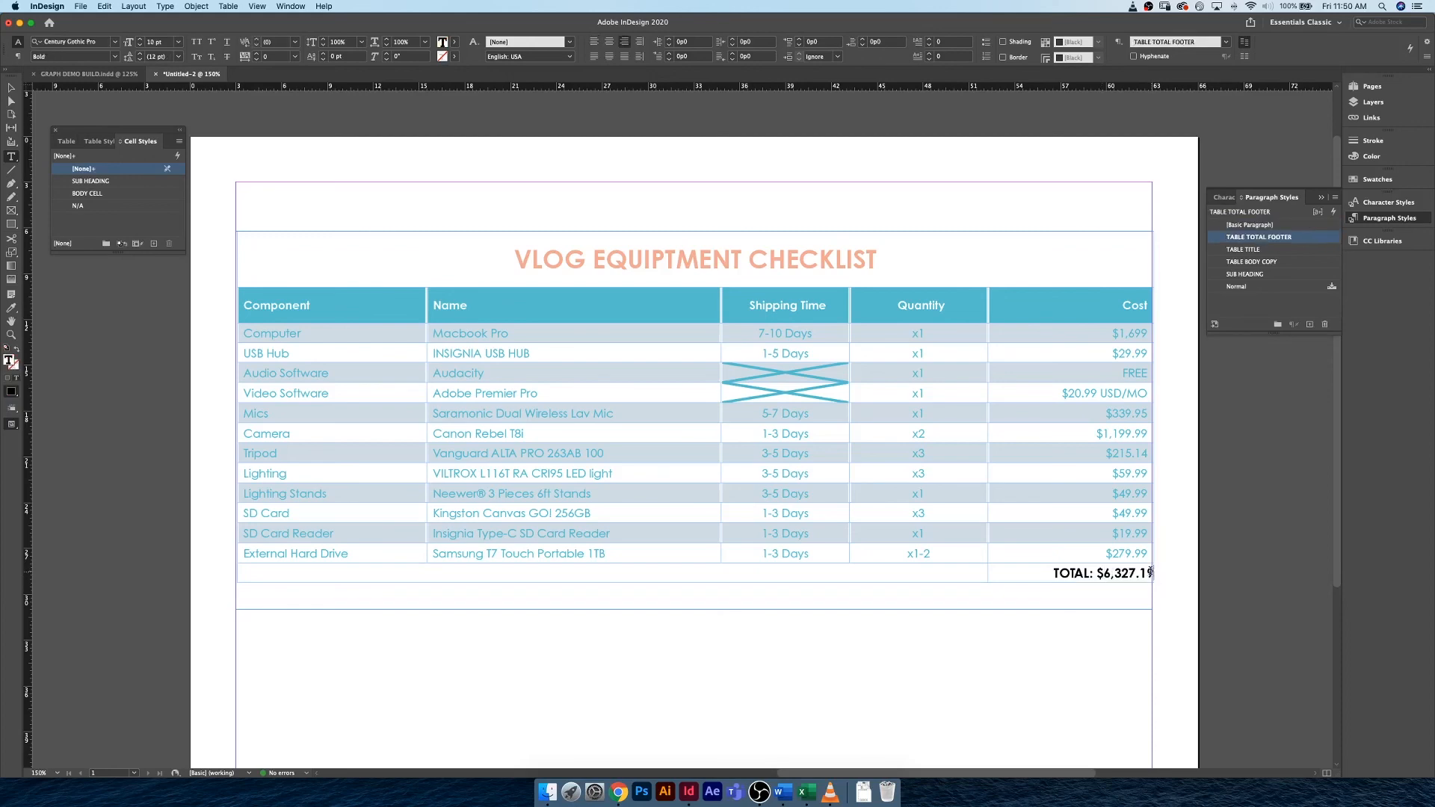
{"action": "left_click_drag", "start_coordinate": [1152, 573], "coordinate": [988, 566]}
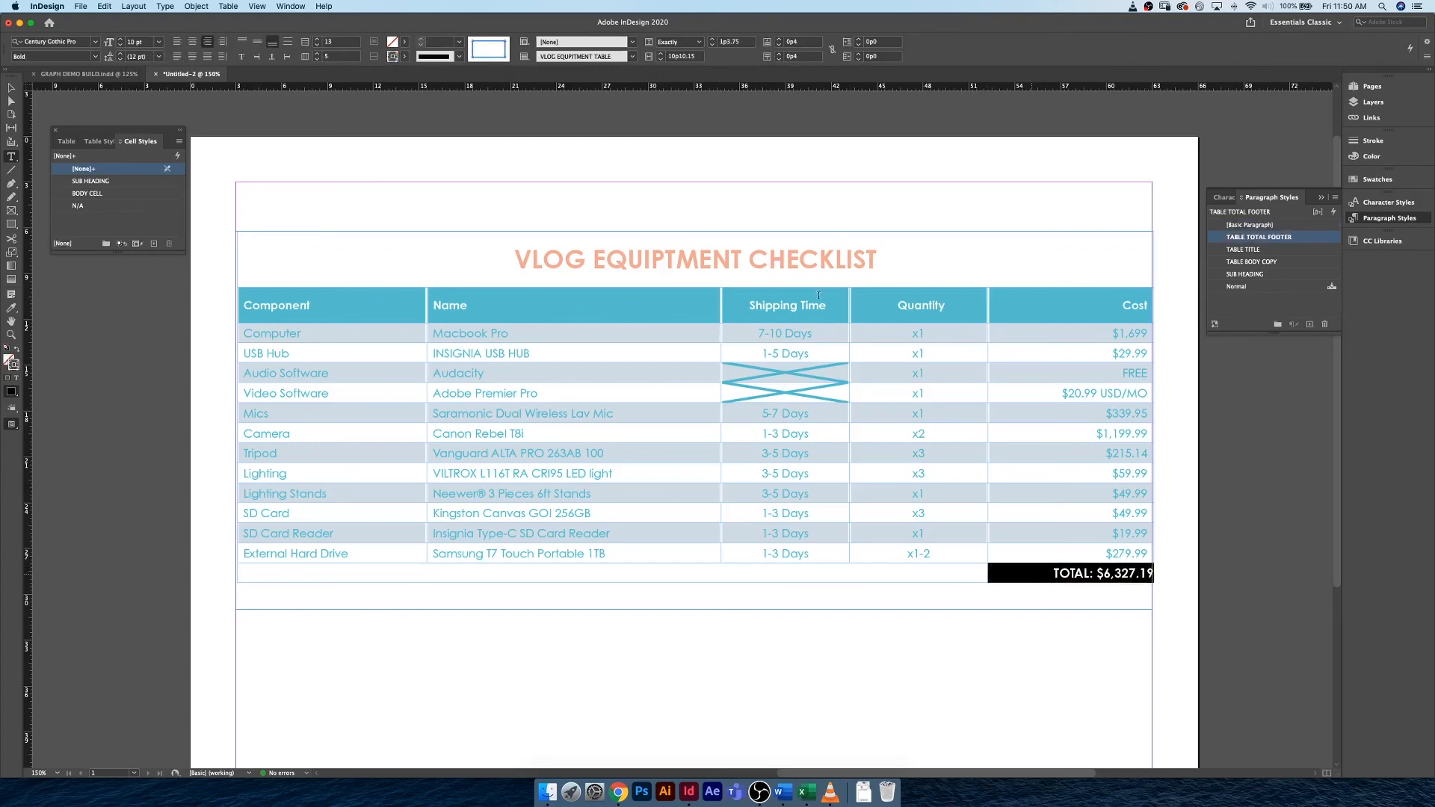
{"action": "left_click", "coordinate": [439, 43]}
{"action": "left_click", "coordinate": [404, 57]}
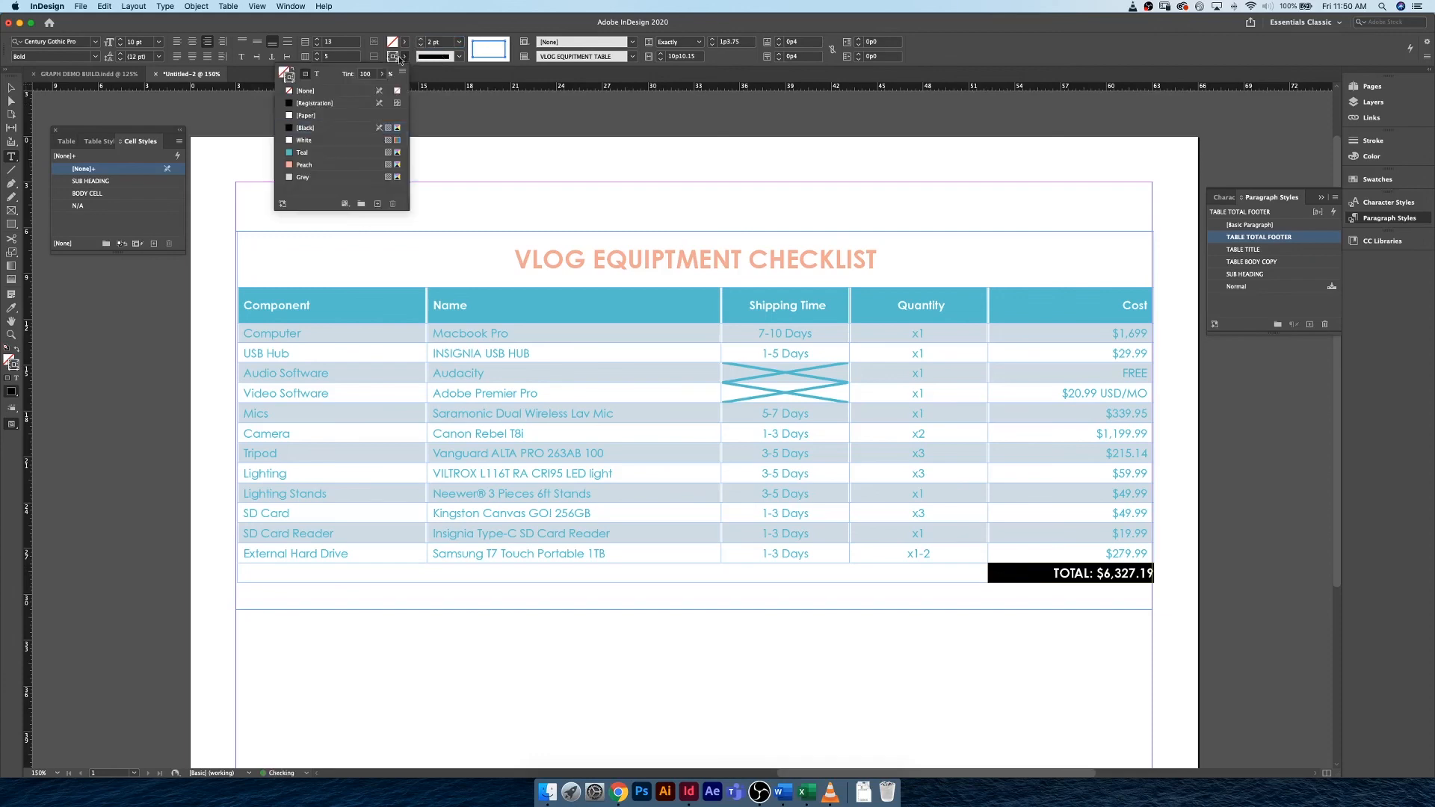
{"action": "left_click", "coordinate": [306, 166]}
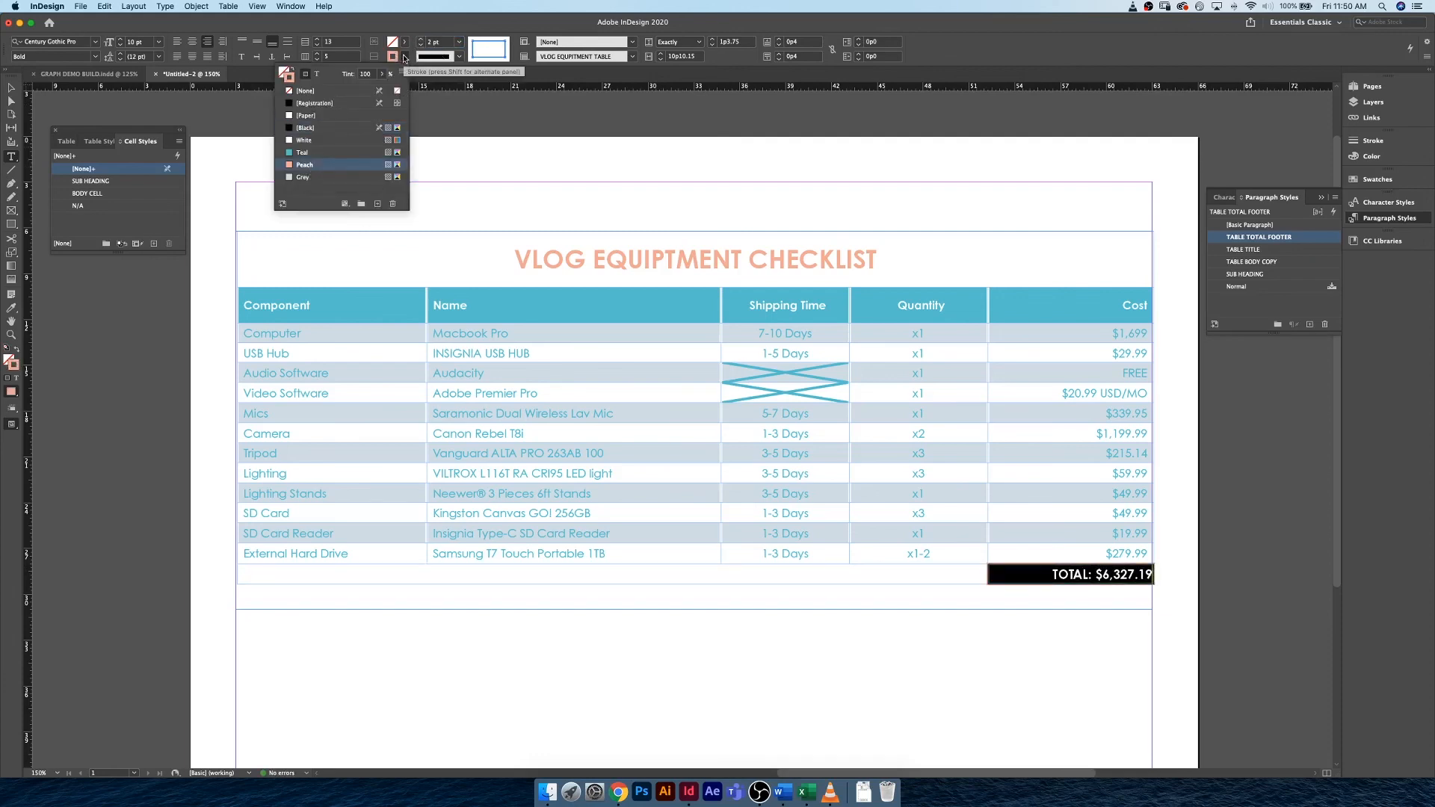
Change the fill colour of the TOTAL text in the footer cell to Teal.
{"action": "left_click", "coordinate": [1051, 574]}
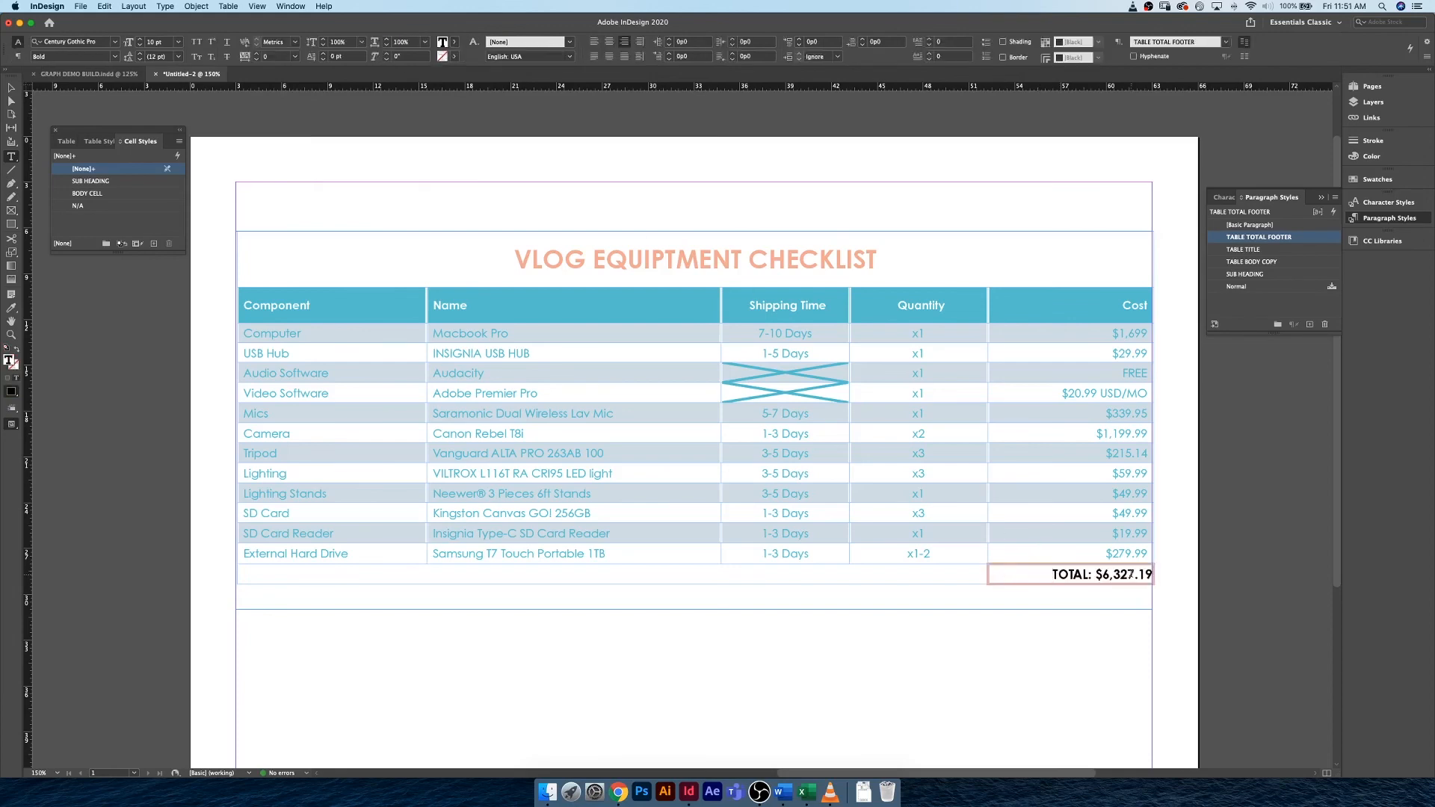
{"action": "left_click_drag", "start_coordinate": [1053, 574], "coordinate": [1153, 575]}
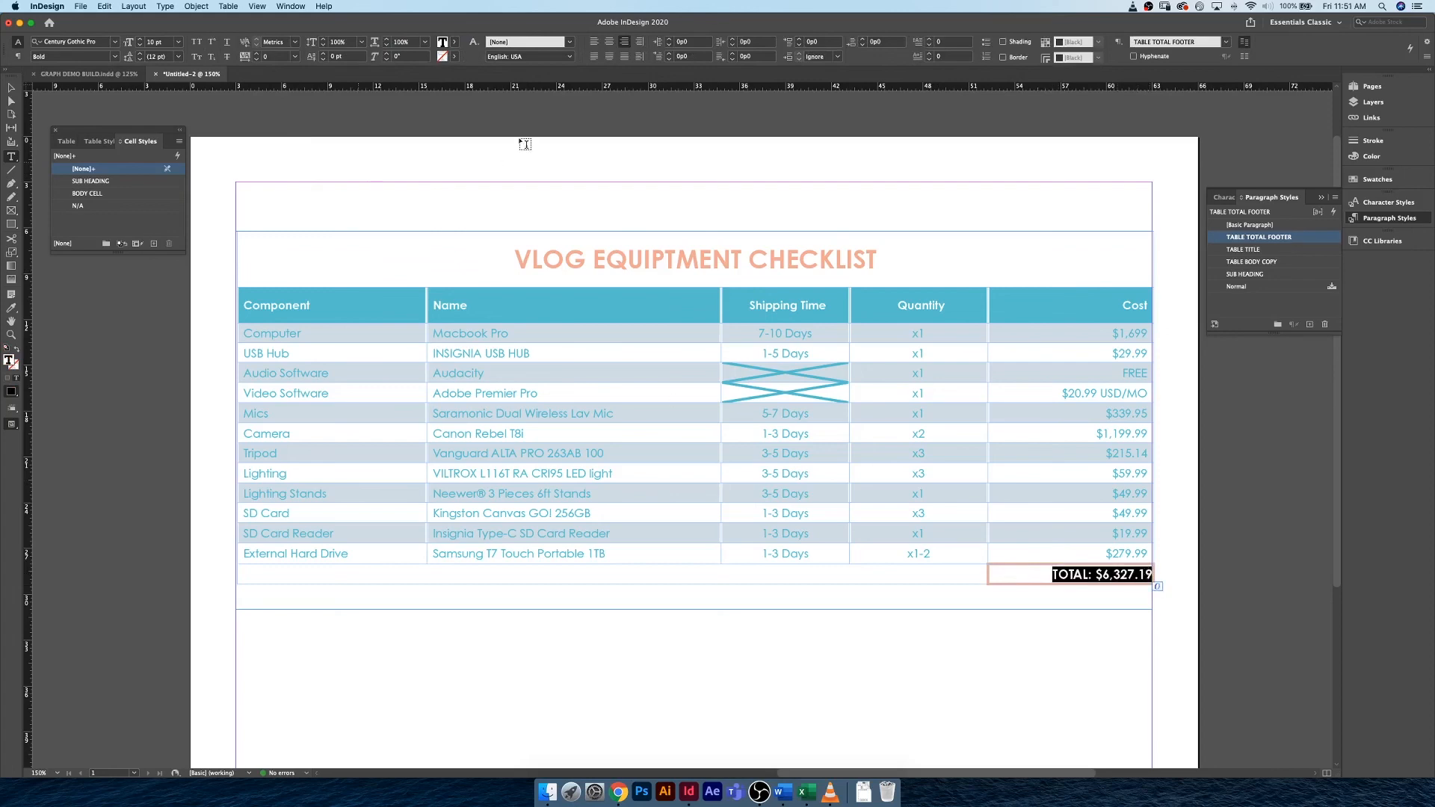
{"action": "left_click", "coordinate": [455, 42]}
{"action": "left_click", "coordinate": [358, 139]}
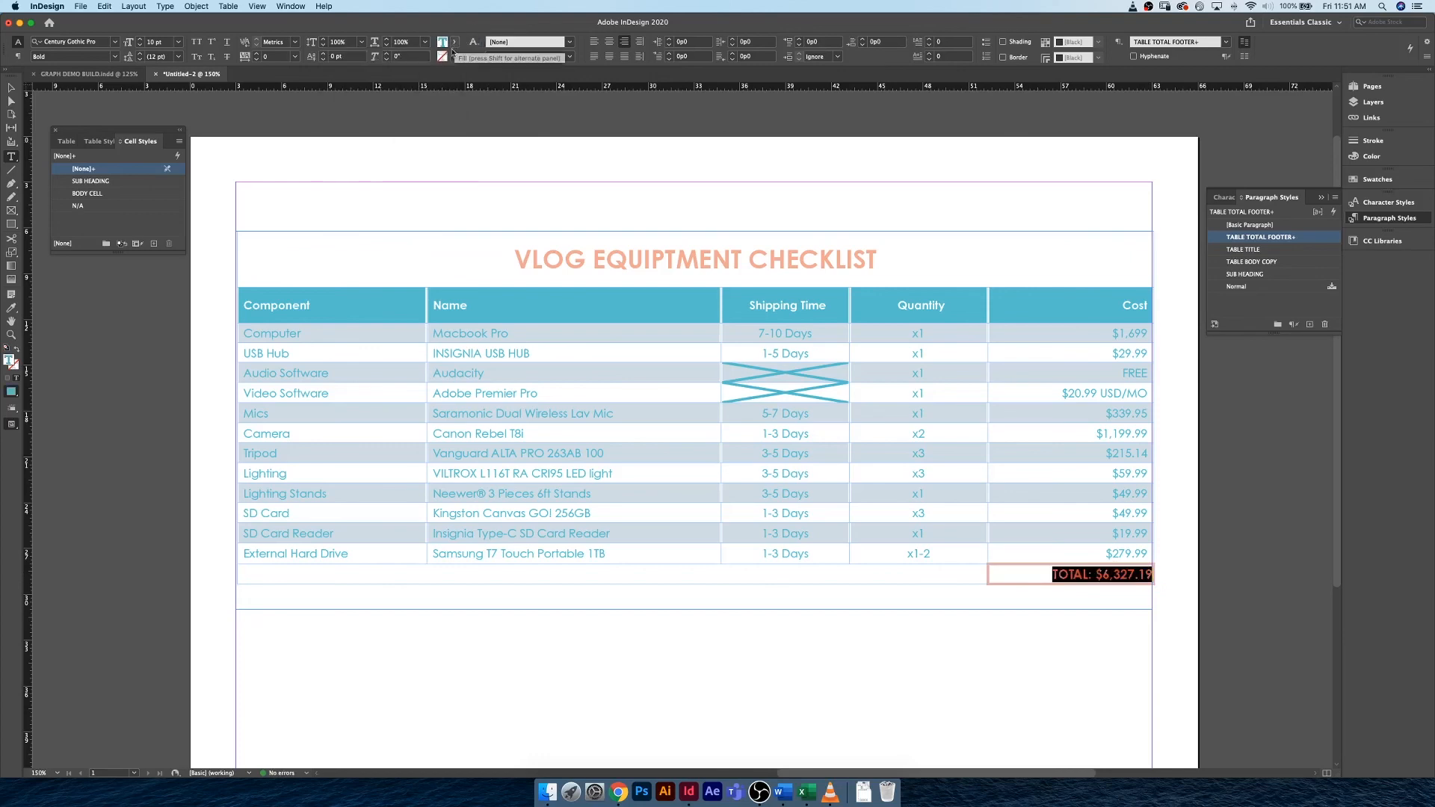
{"action": "left_click", "coordinate": [1017, 574]}
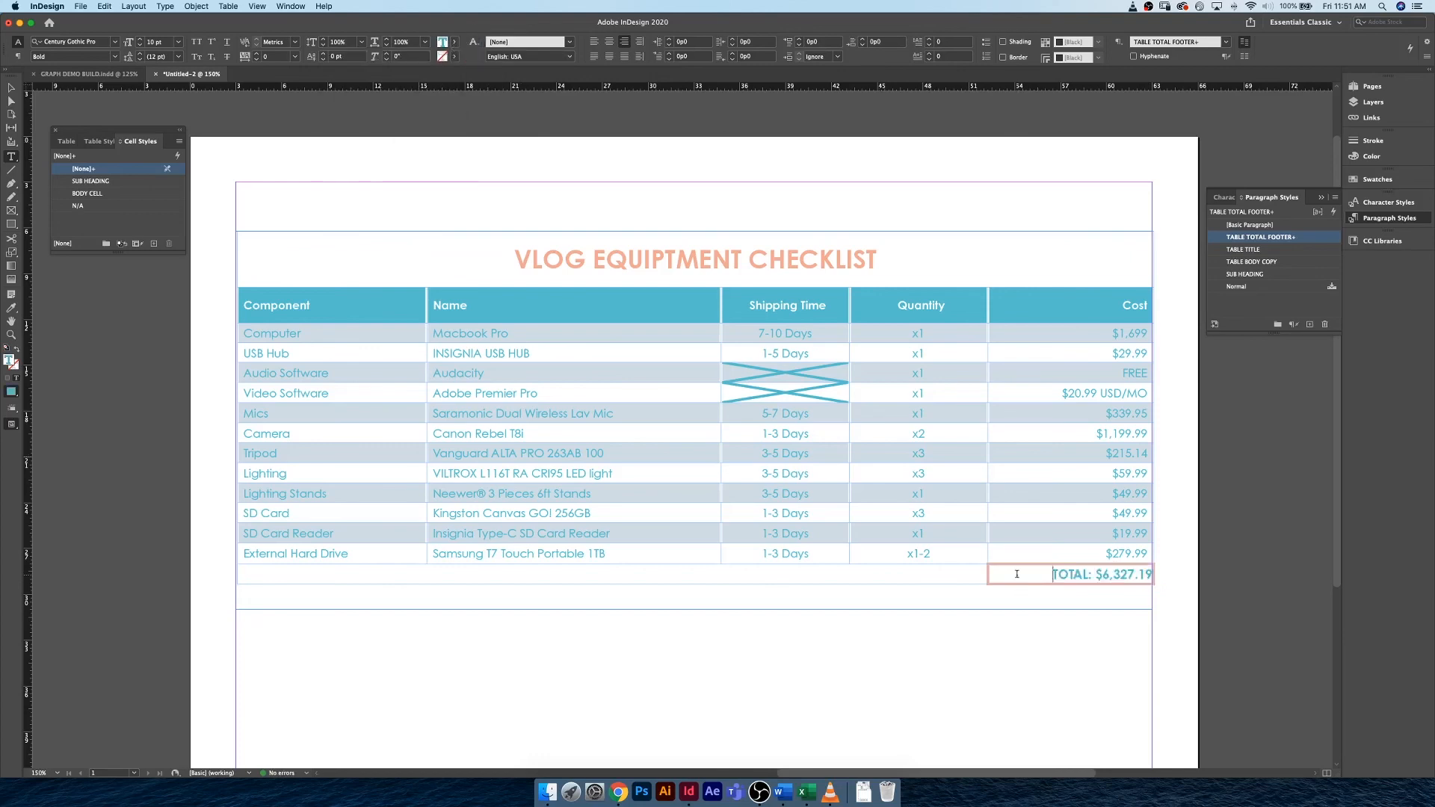
Create a cell style named FOOTER TOTAL CELL from the TOTAL cell, using the TABLE TOTAL FOOTER paragraph style, and apply it.
{"action": "left_click_drag", "start_coordinate": [1017, 574], "coordinate": [1155, 574]}
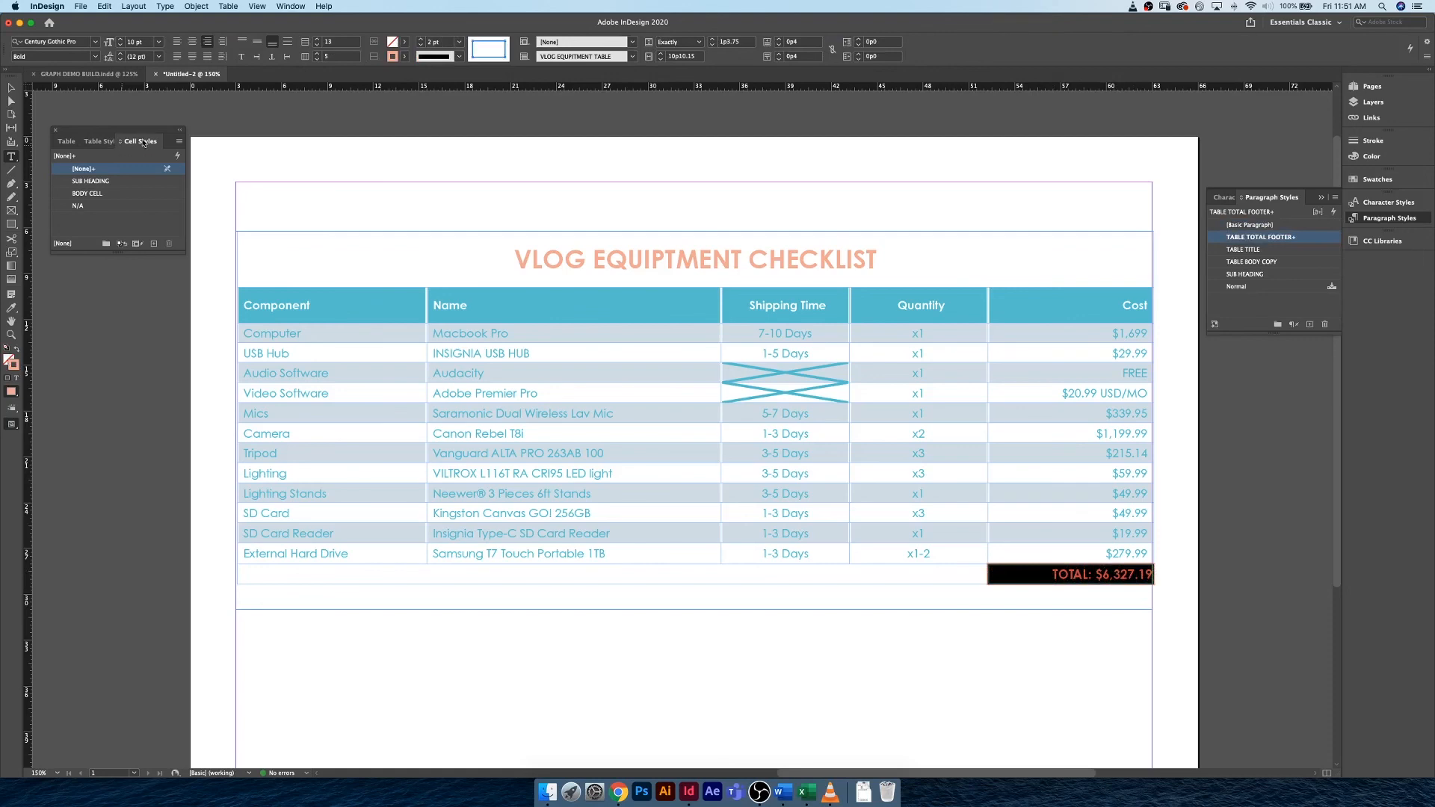
{"action": "left_click", "coordinate": [154, 243]}
{"action": "left_click", "coordinate": [155, 183]}
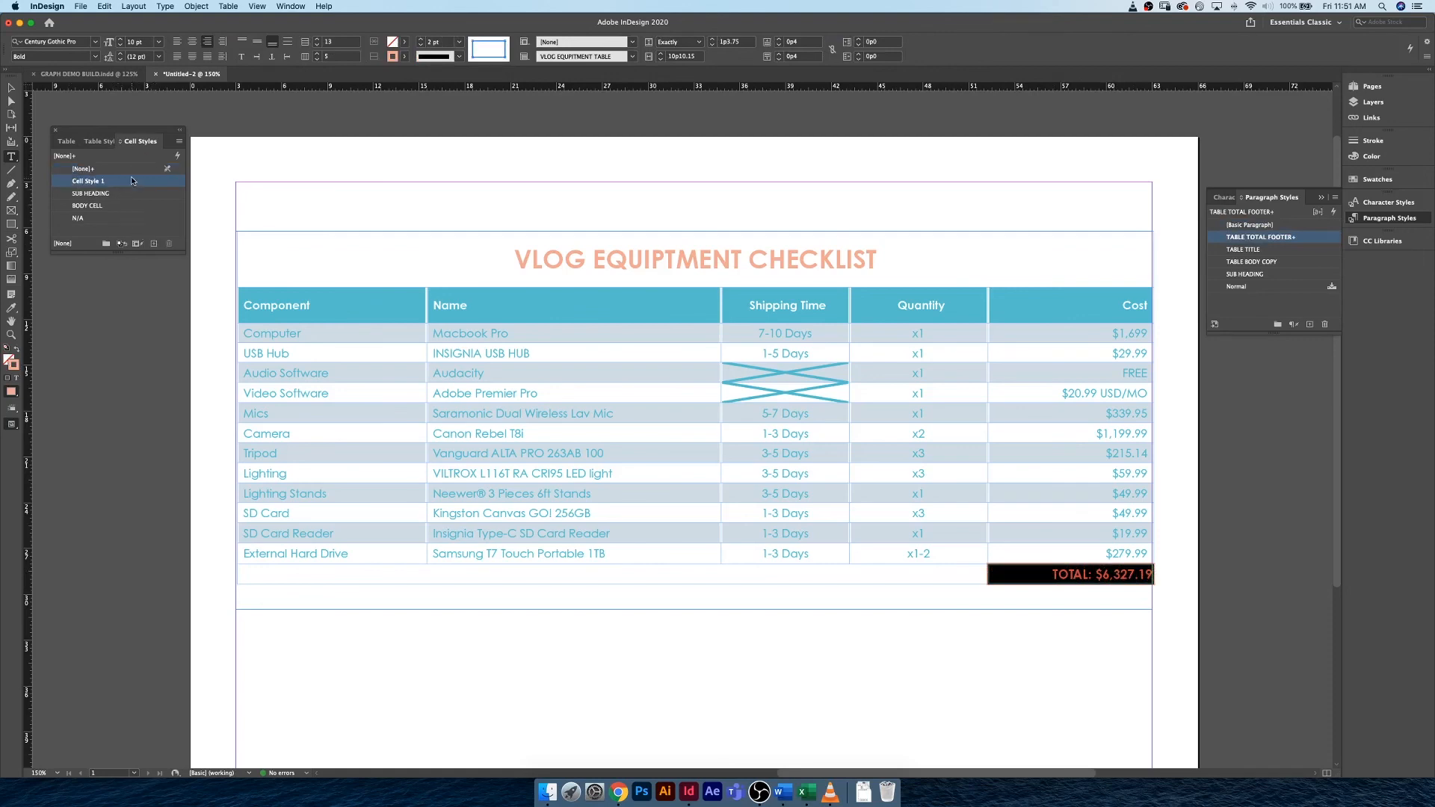
{"action": "double_click", "coordinate": [157, 183]}
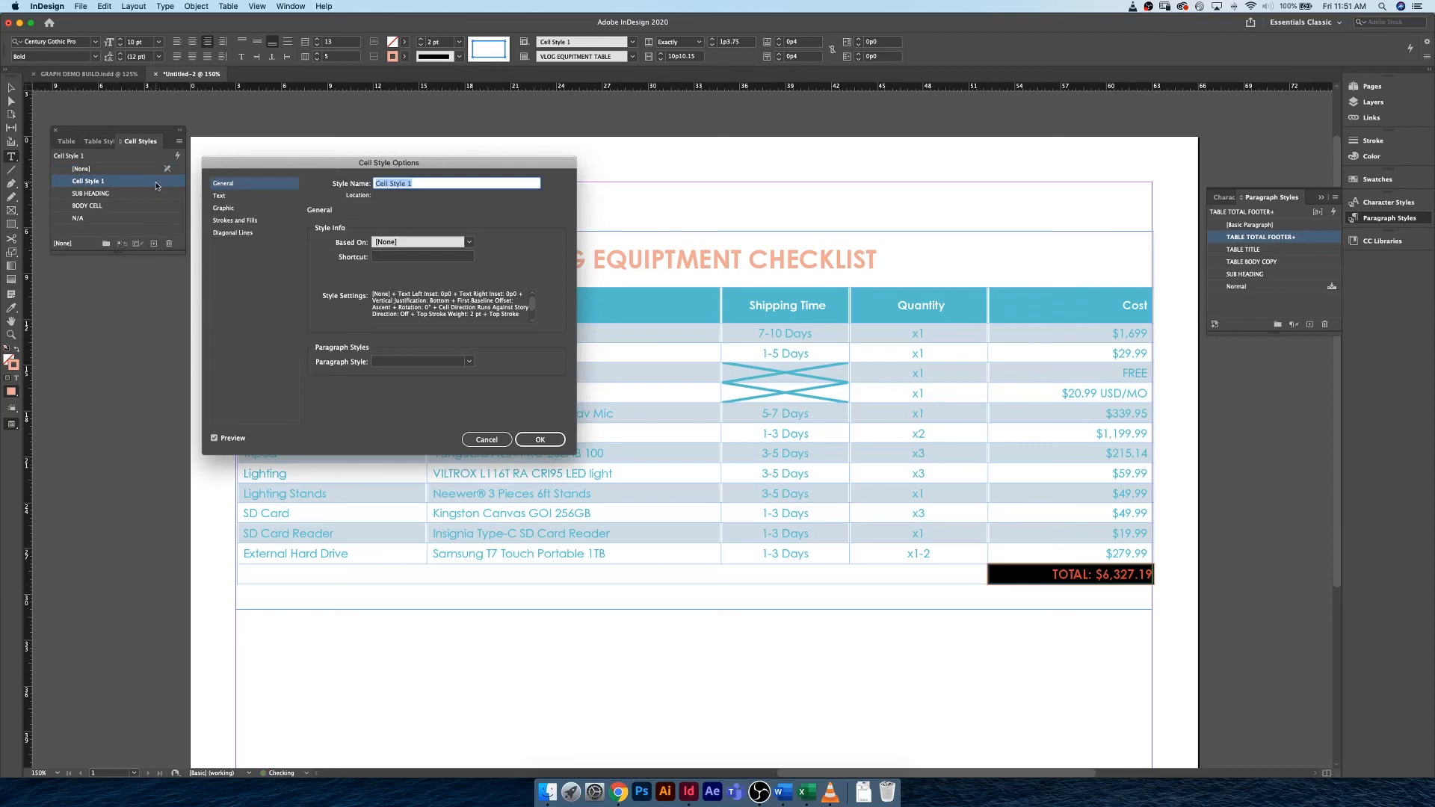
{"action": "type", "text": "FOOTER TOTAL CELL"}
{"action": "left_click", "coordinate": [459, 361]}
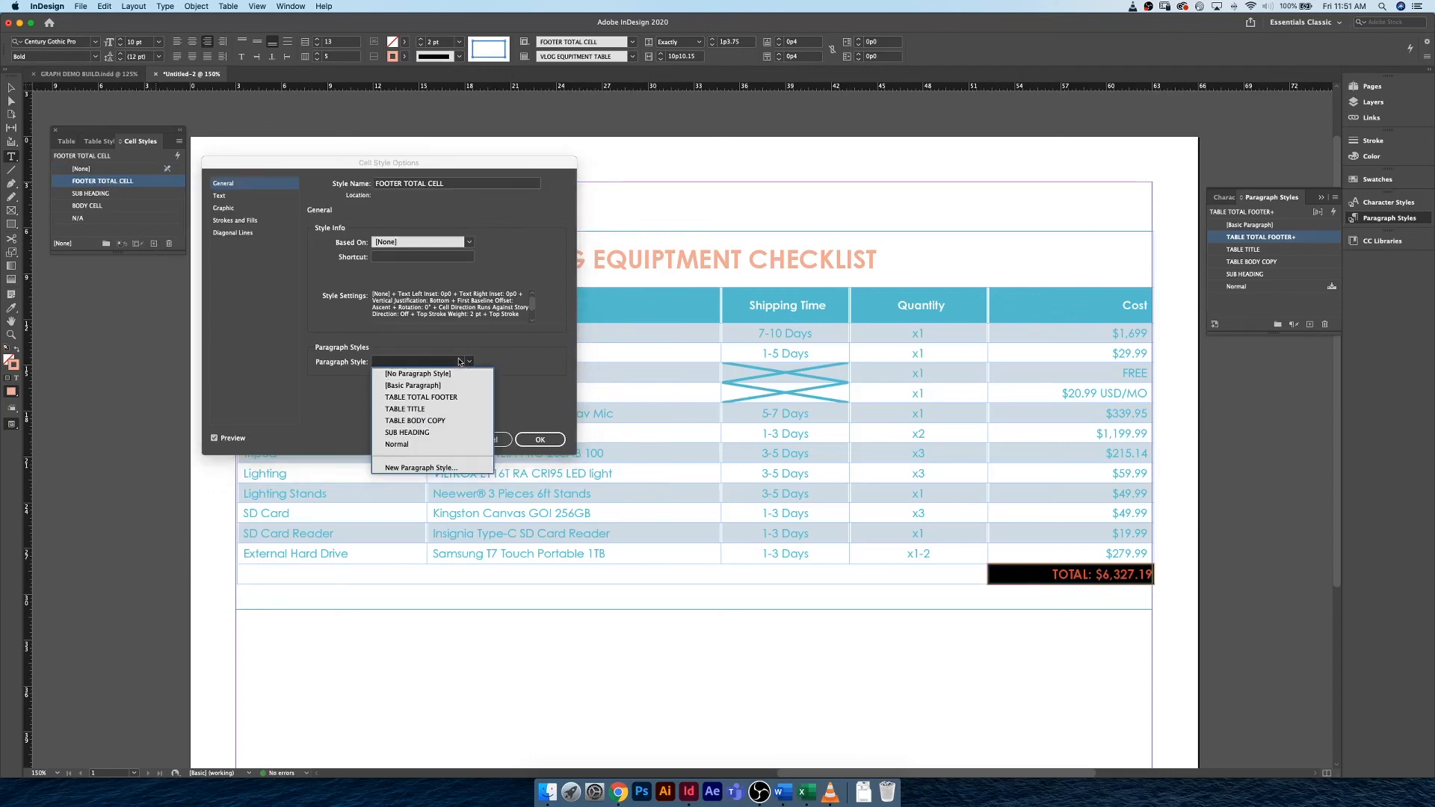
{"action": "left_click", "coordinate": [465, 398]}
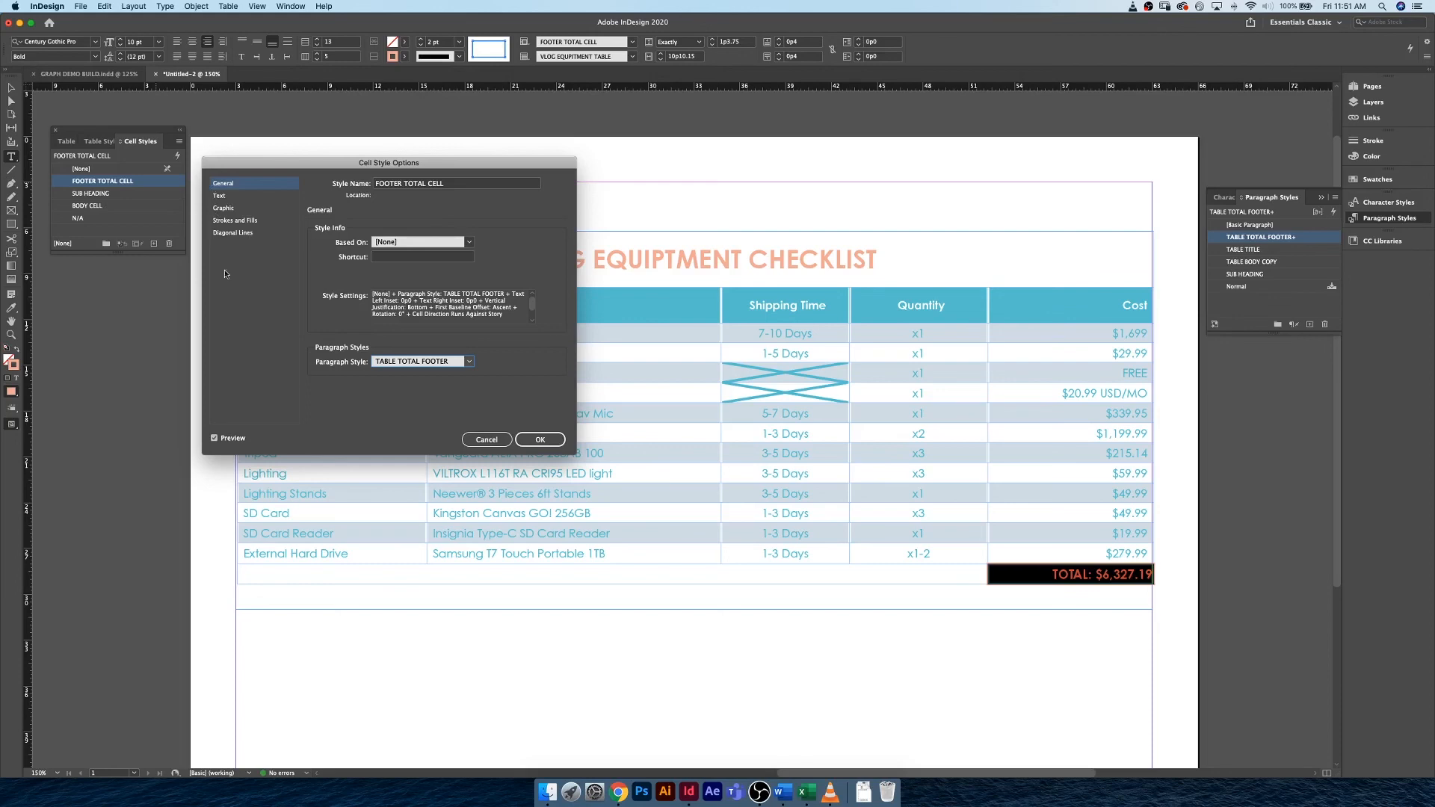
{"action": "left_click", "coordinate": [539, 441]}
Redefine the TABLE TOTAL FOOTER paragraph style to match the formatting of the selected TOTAL text in the footer cell.
{"action": "left_click", "coordinate": [1054, 574]}
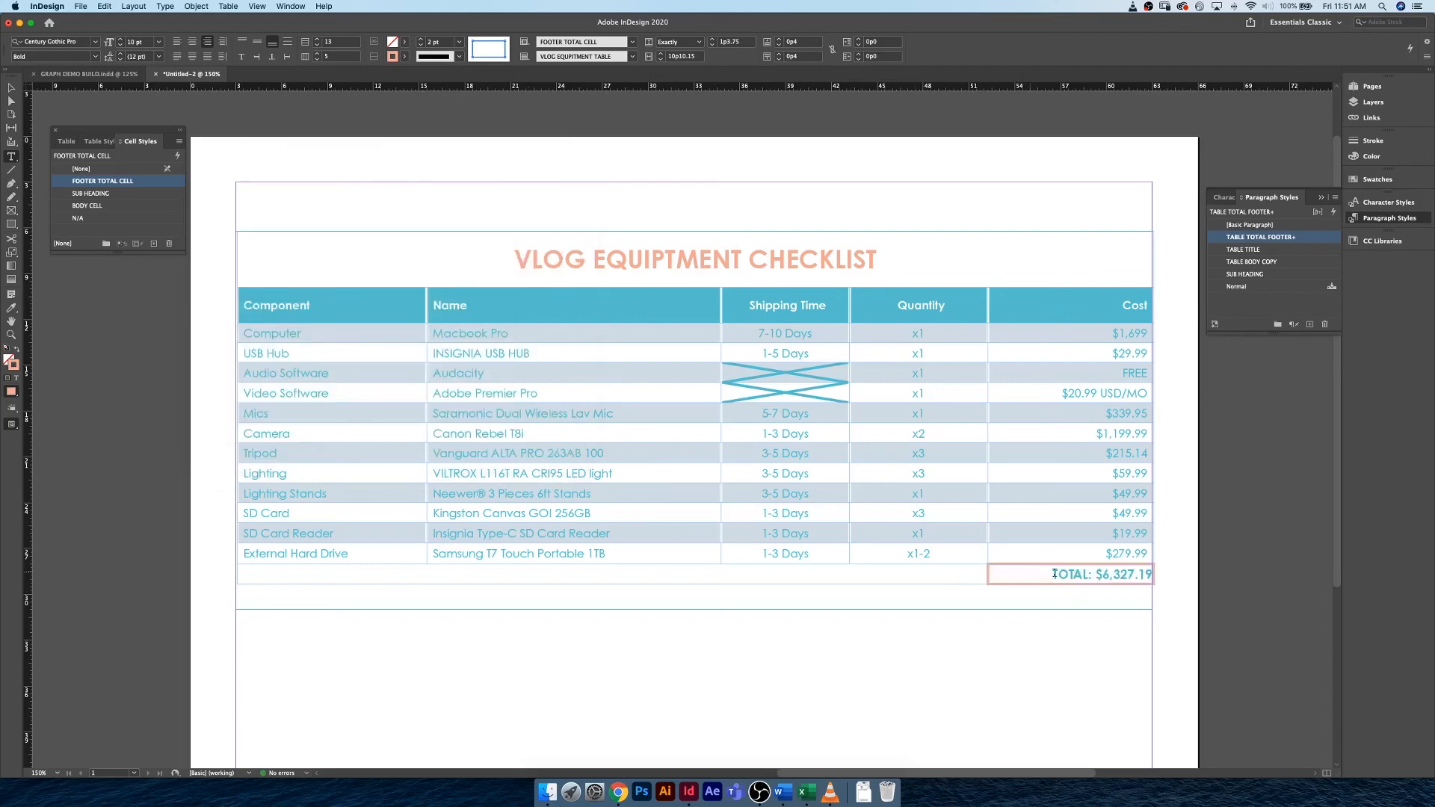
{"action": "left_click_drag", "start_coordinate": [1054, 574], "coordinate": [1160, 575]}
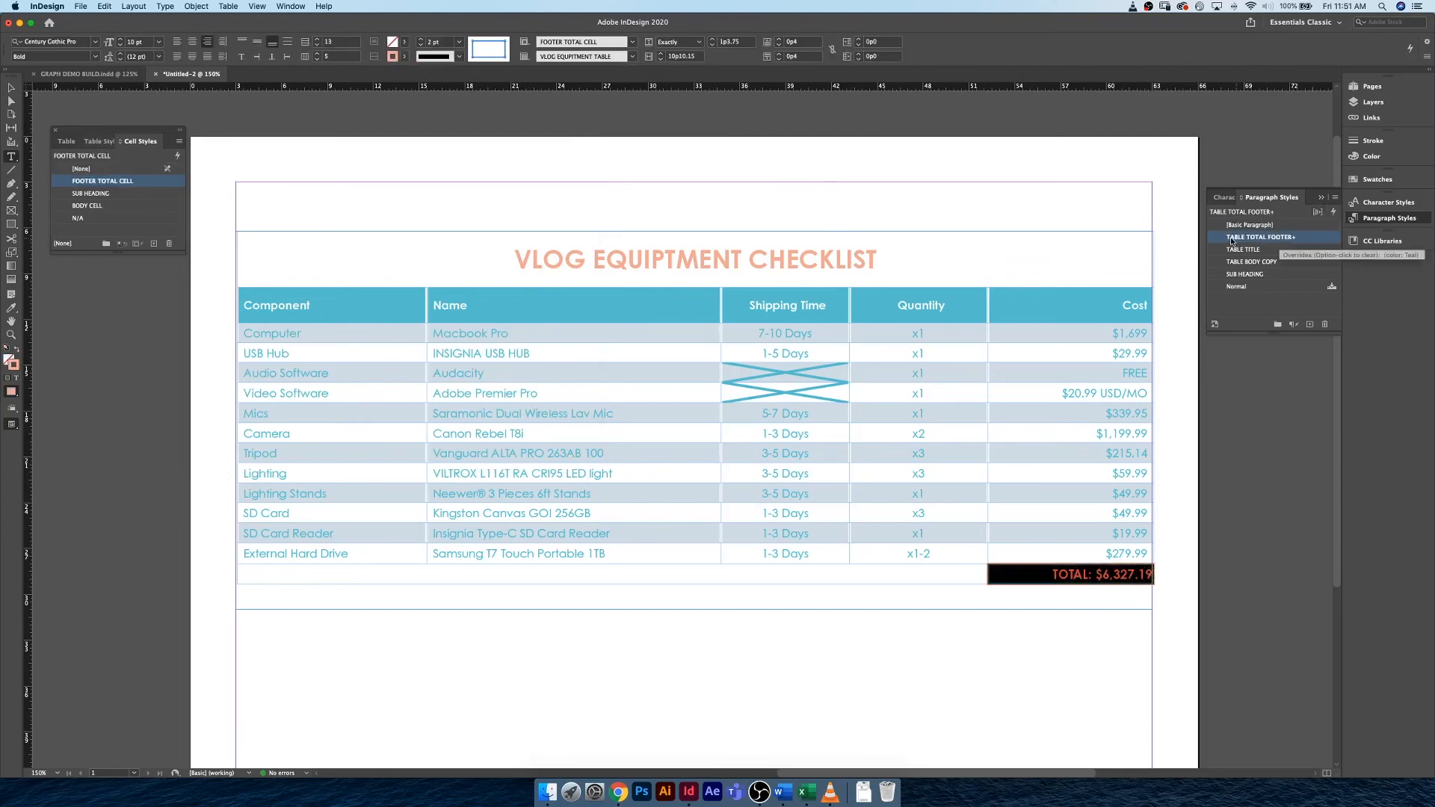
{"action": "right_click", "coordinate": [1299, 239]}
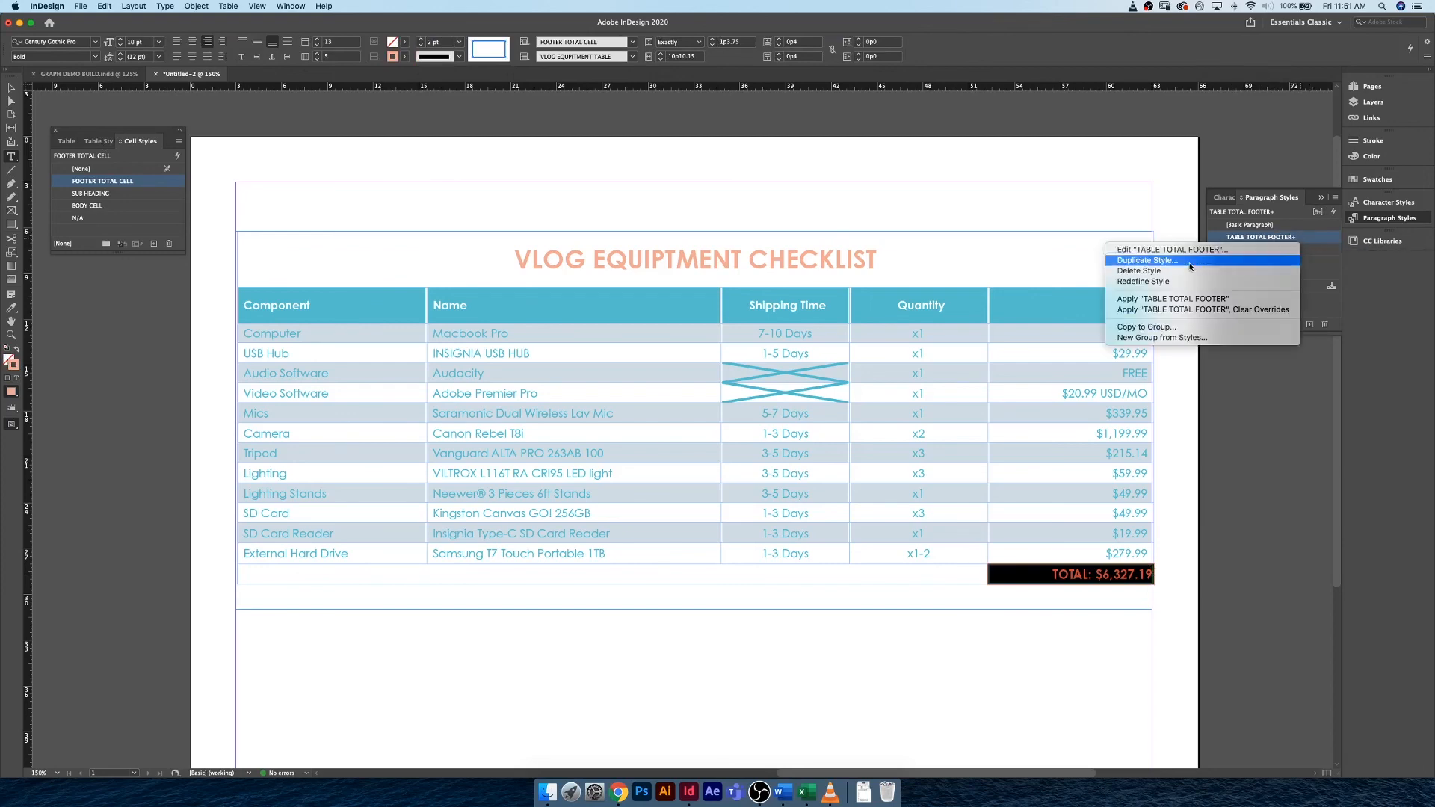
{"action": "left_click", "coordinate": [1186, 282]}
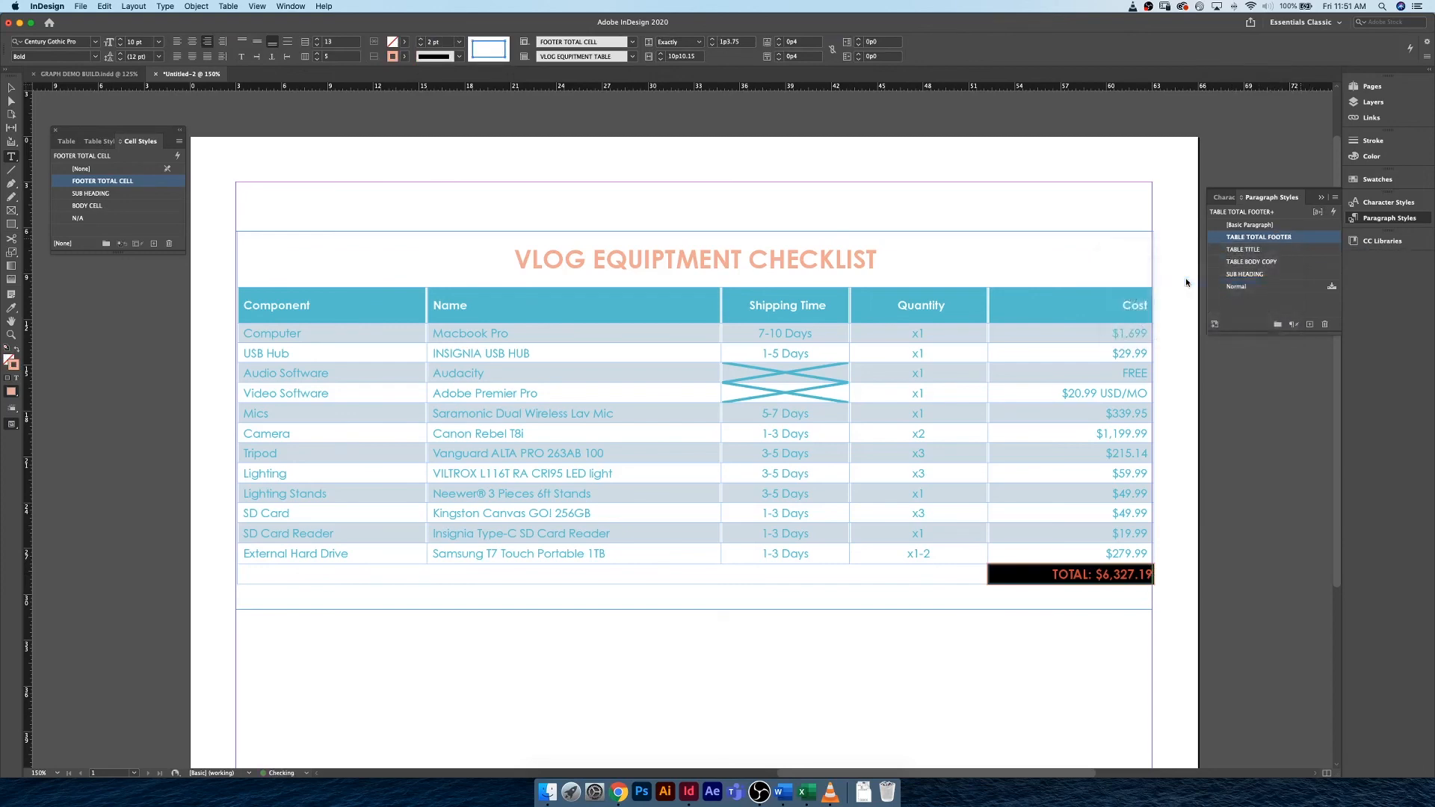
{"action": "left_click", "coordinate": [1050, 574]}
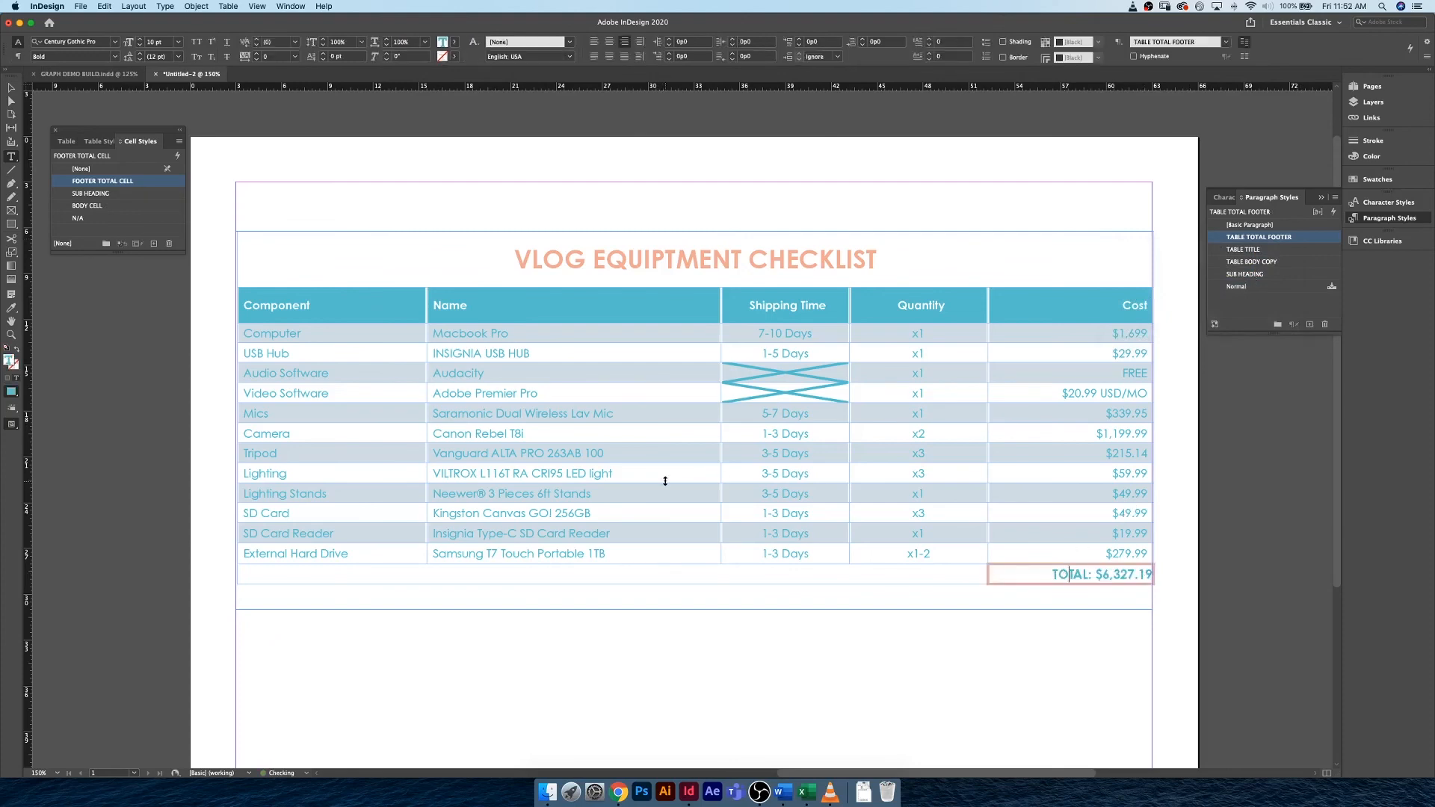
Preview the page without guides and compare the table with the styled example in GRAPH DEMO BUILD.indd.
{"action": "left_click", "coordinate": [11, 88]}
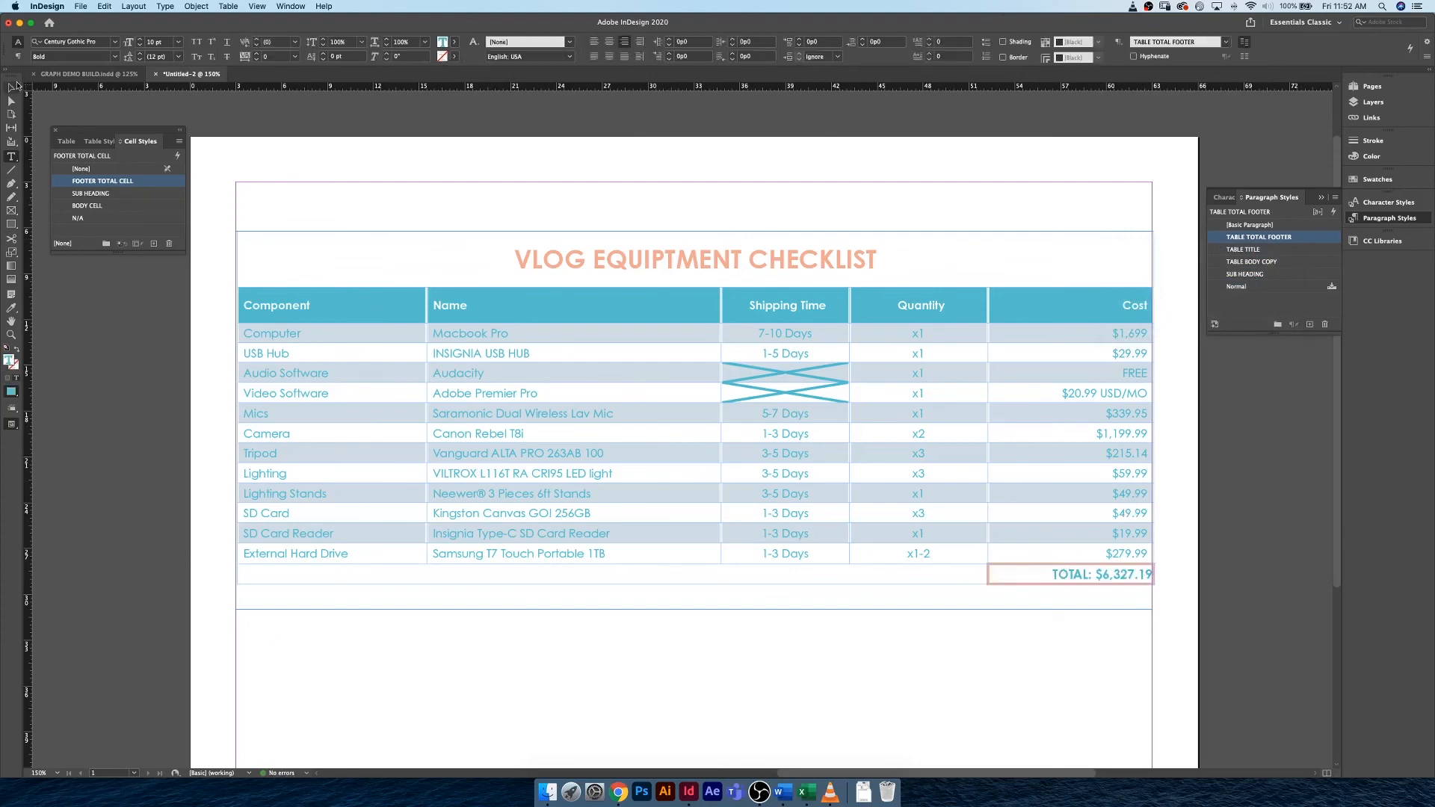
{"action": "left_click", "coordinate": [346, 180]}
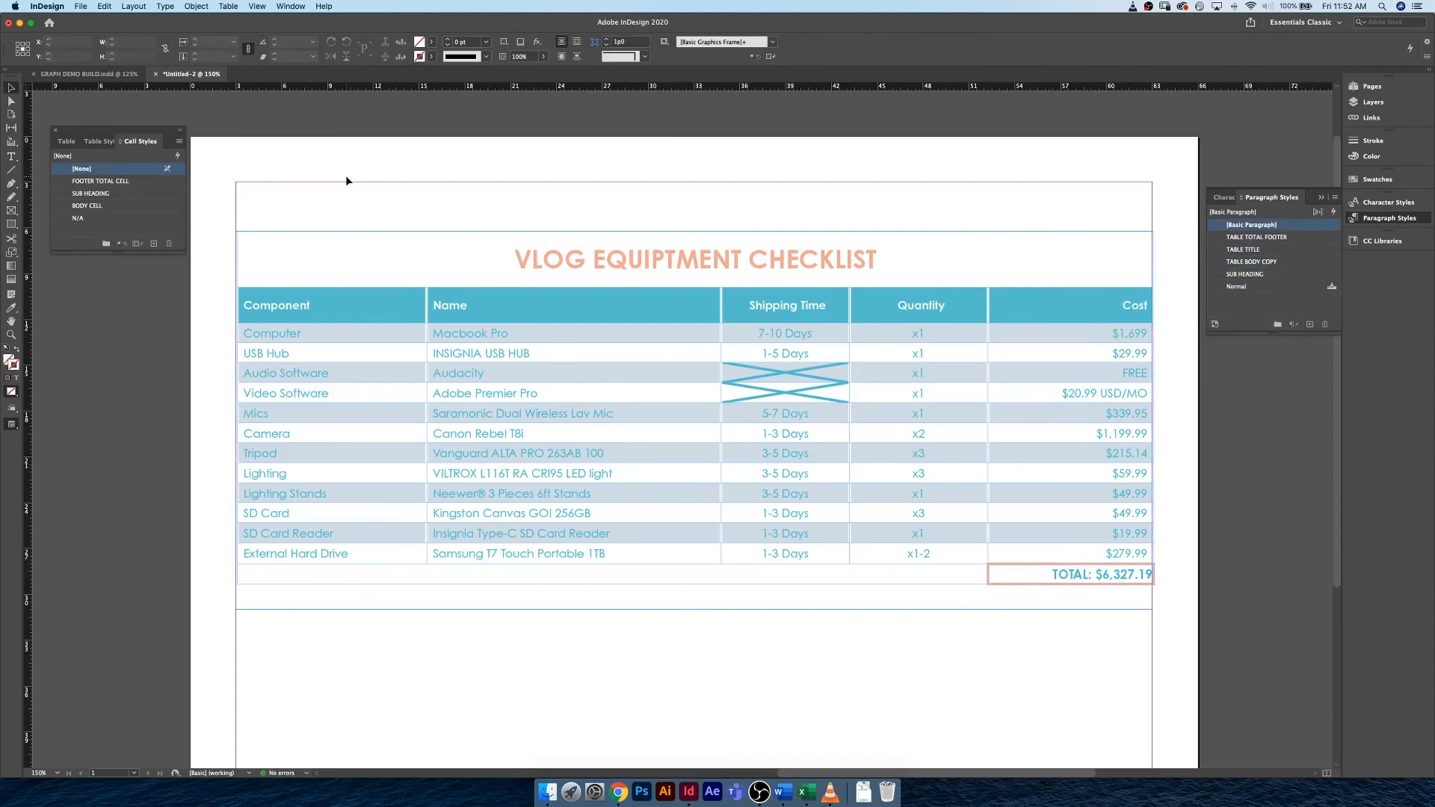
{"action": "key", "text": "w"}
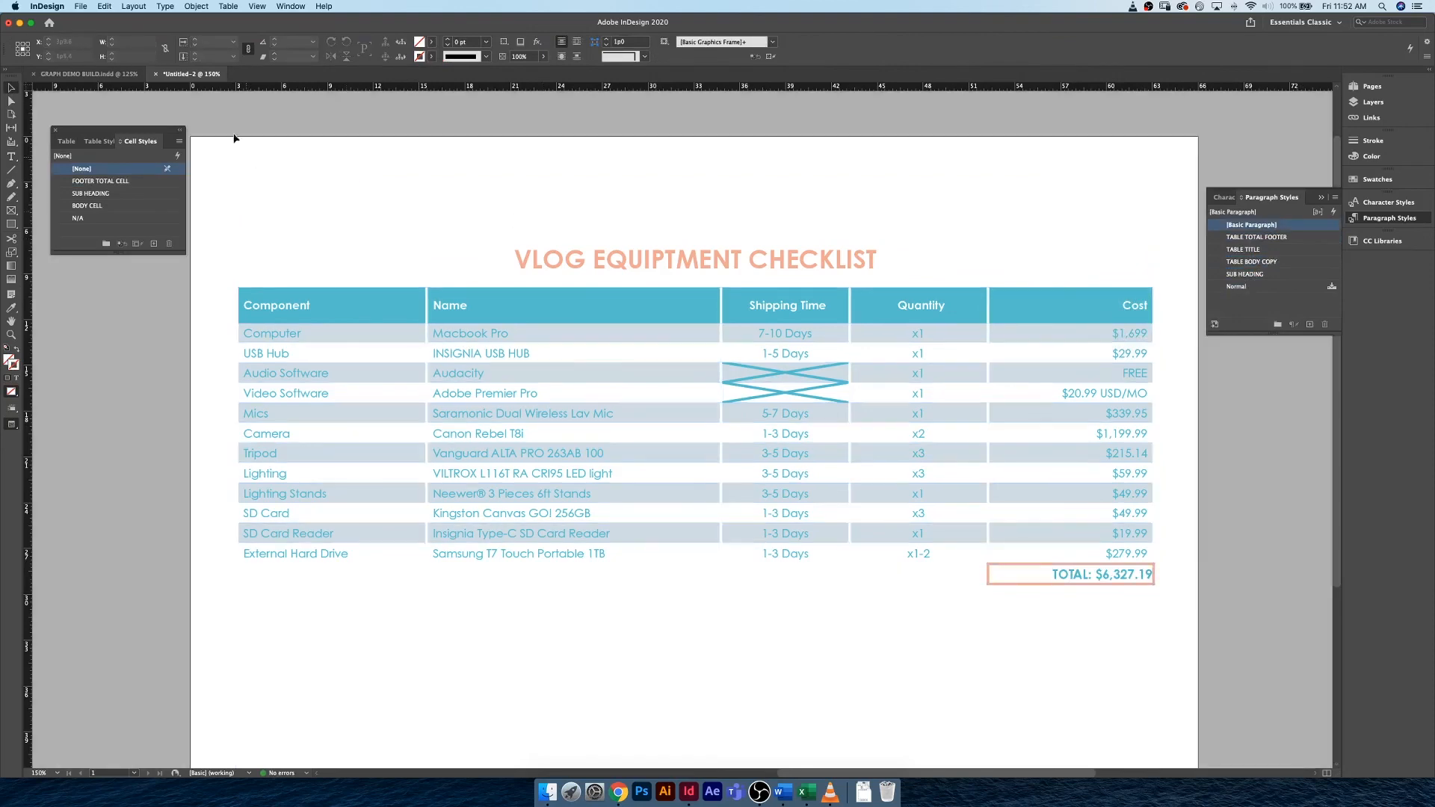
{"action": "left_click", "coordinate": [111, 78]}
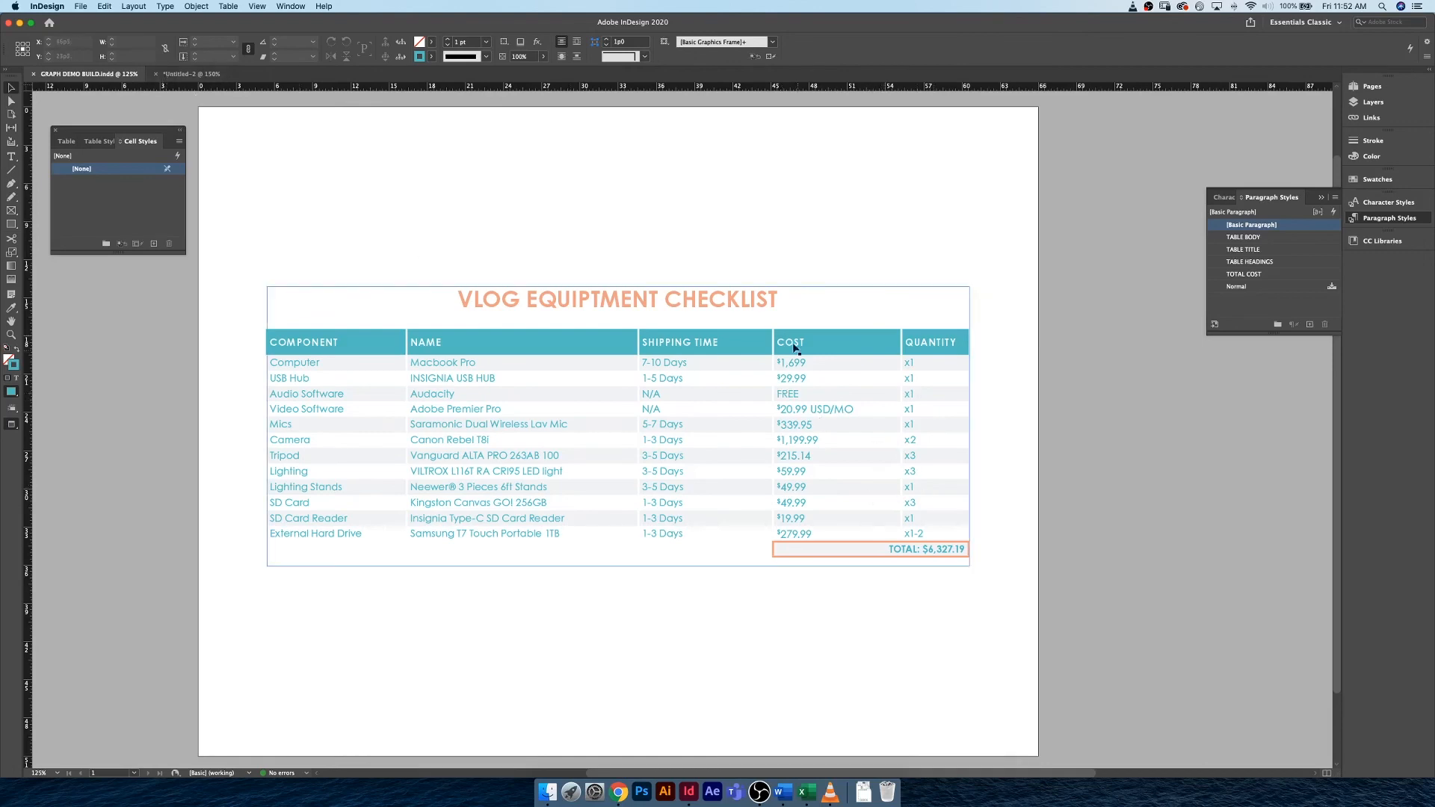
{"action": "left_click", "coordinate": [175, 74]}
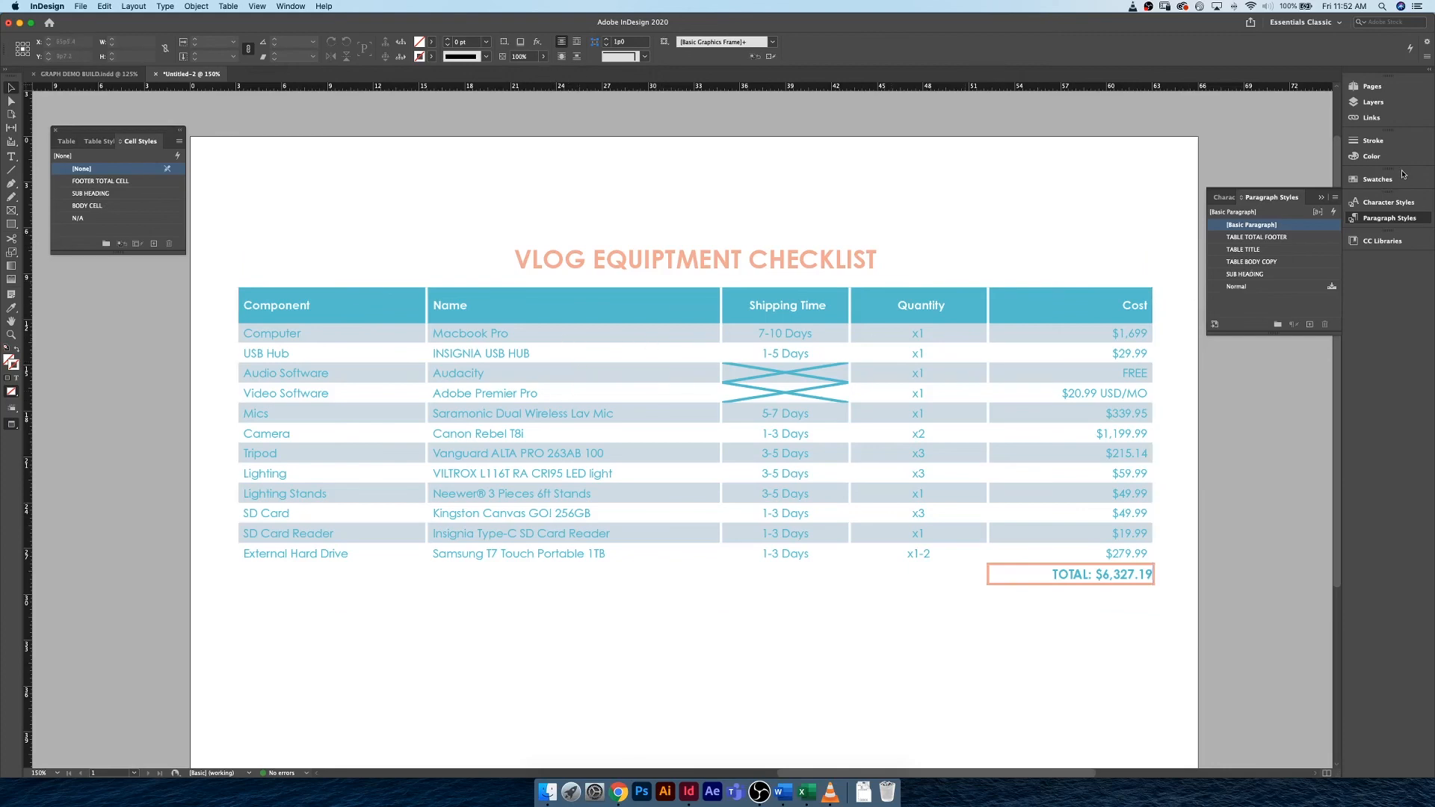
Lighten the Grey swatch used for the alternating rows by reducing its cyan and setting black to 5%.
{"action": "left_click", "coordinate": [1379, 179]}
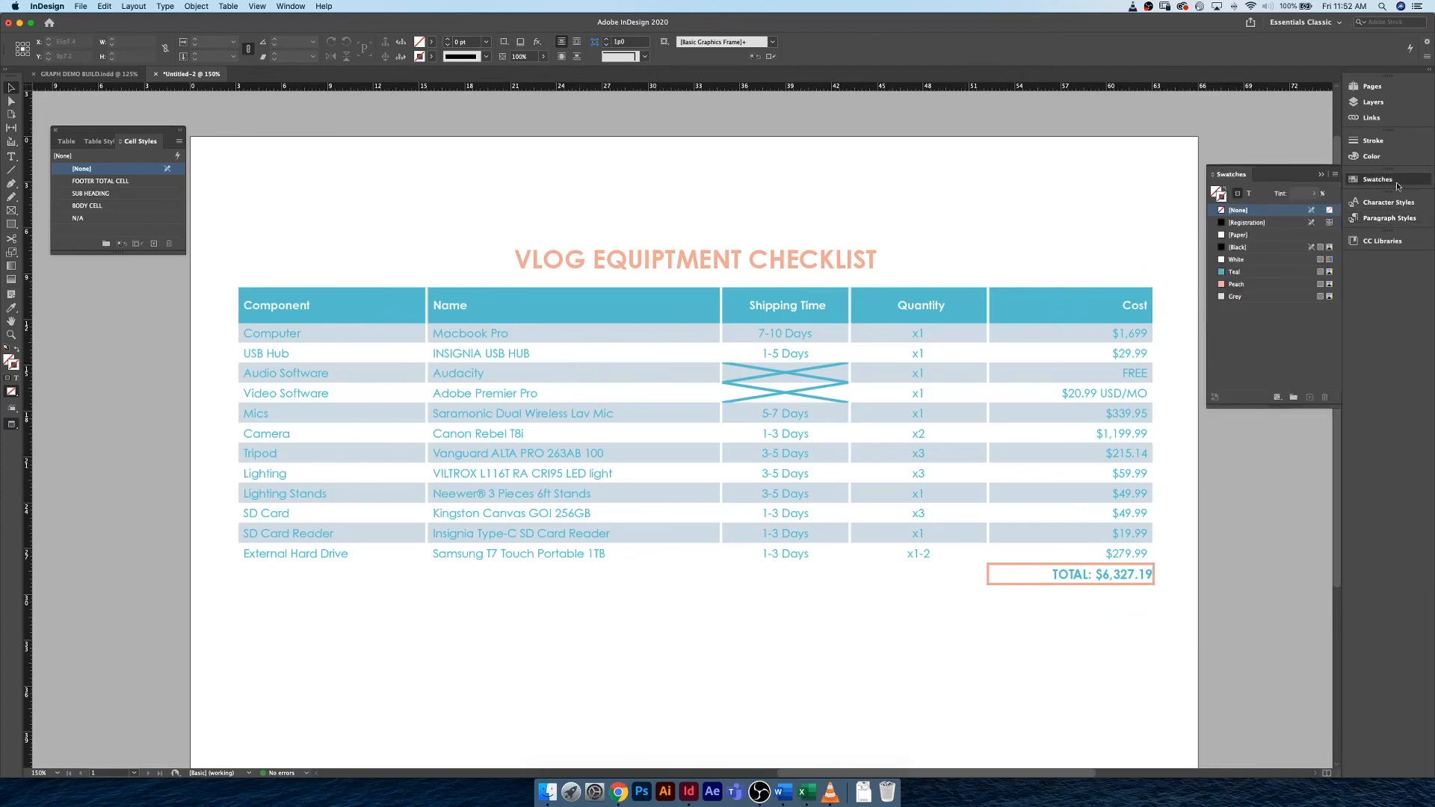
{"action": "left_click", "coordinate": [1270, 297]}
{"action": "left_click", "coordinate": [1288, 298]}
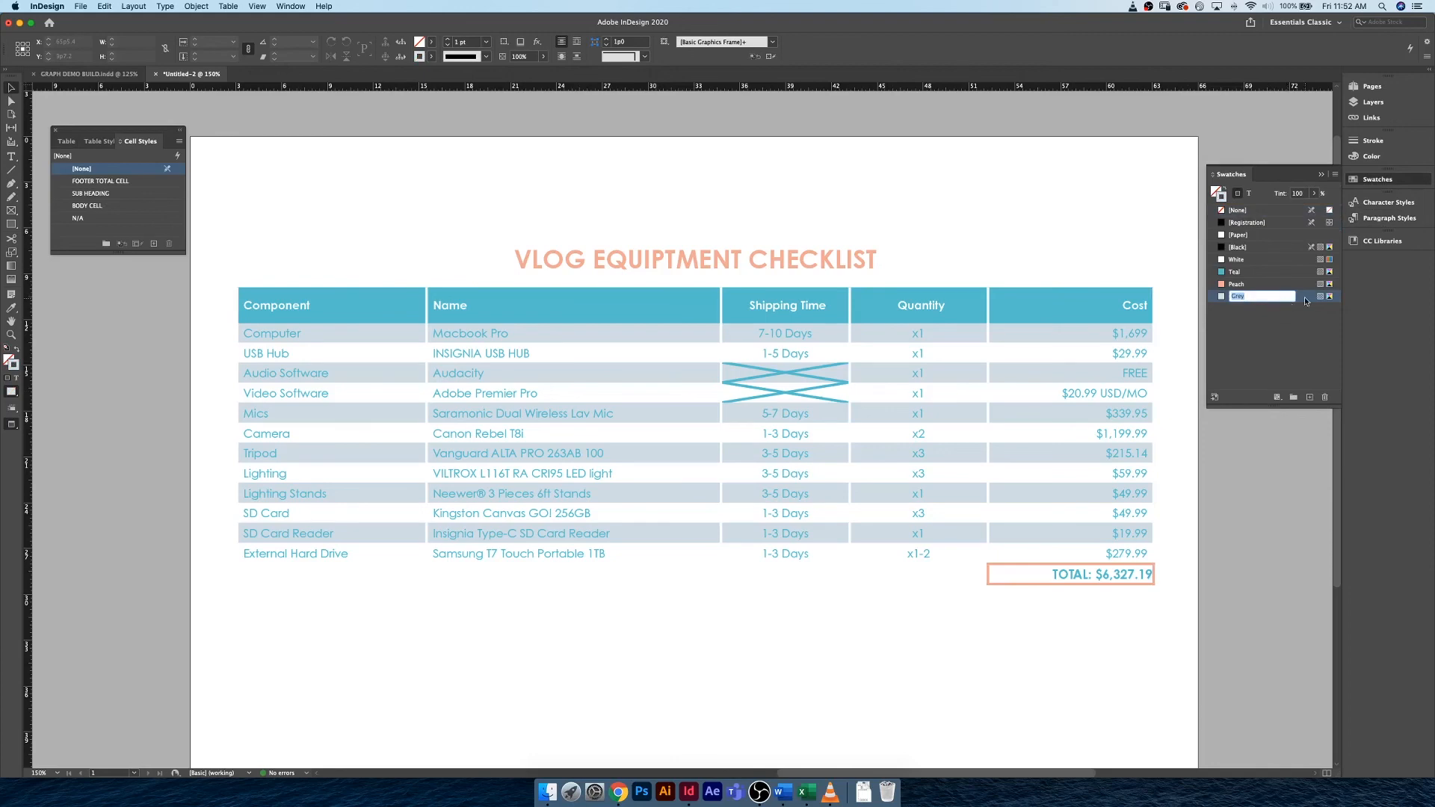
{"action": "double_click", "coordinate": [1307, 299]}
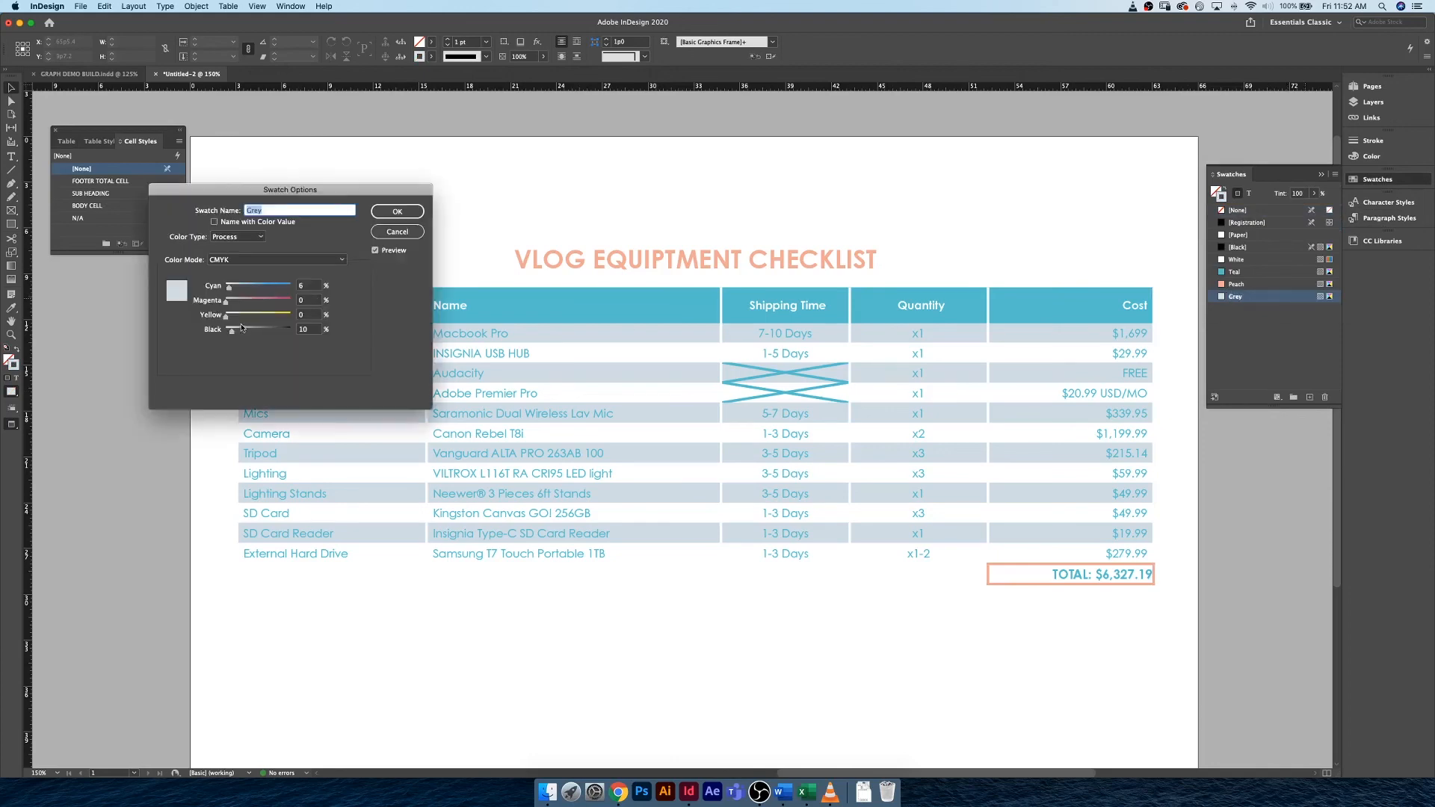
{"action": "left_click_drag", "start_coordinate": [230, 331], "coordinate": [230, 336]}
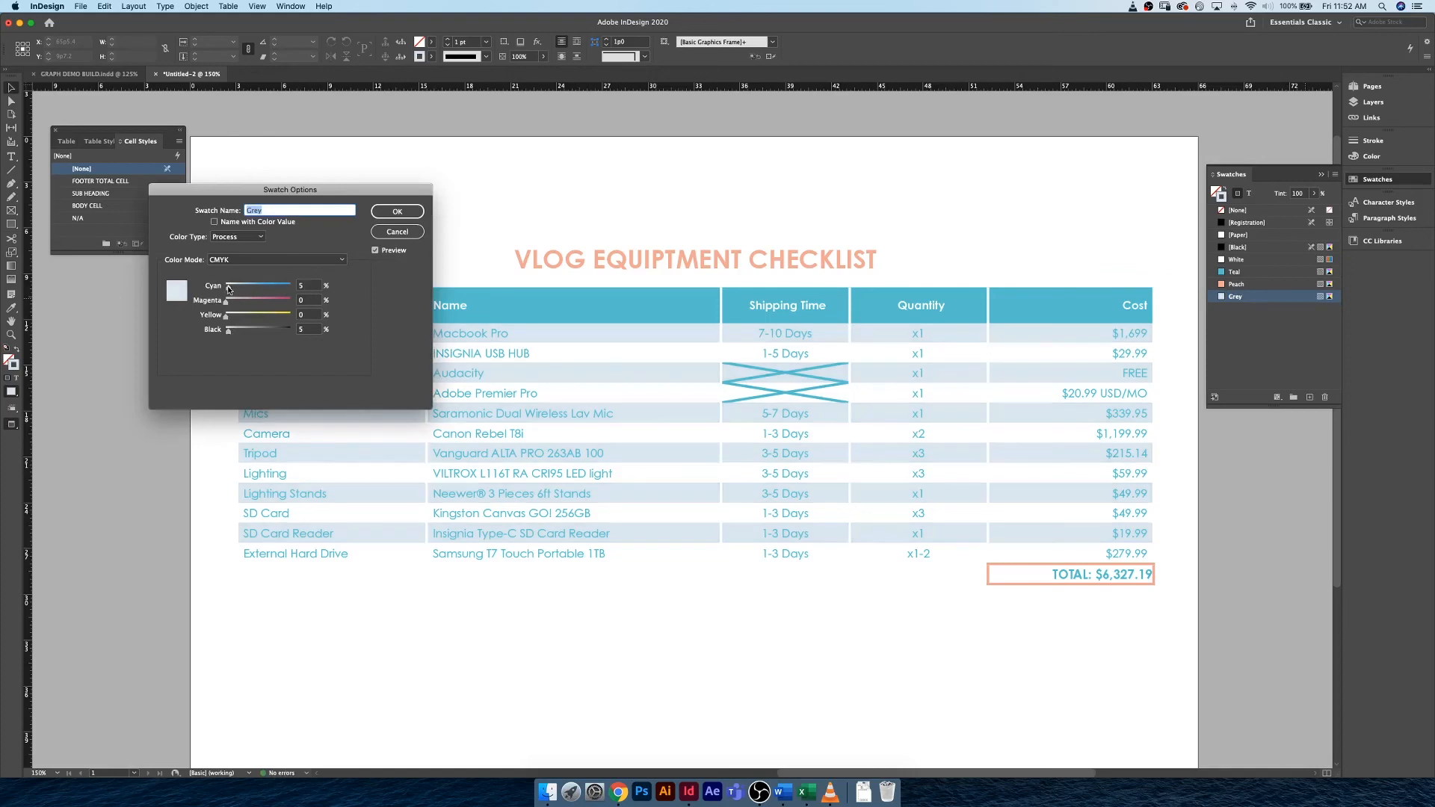
{"action": "left_click_drag", "start_coordinate": [228, 290], "coordinate": [228, 290]}
{"action": "left_click", "coordinate": [397, 211]}
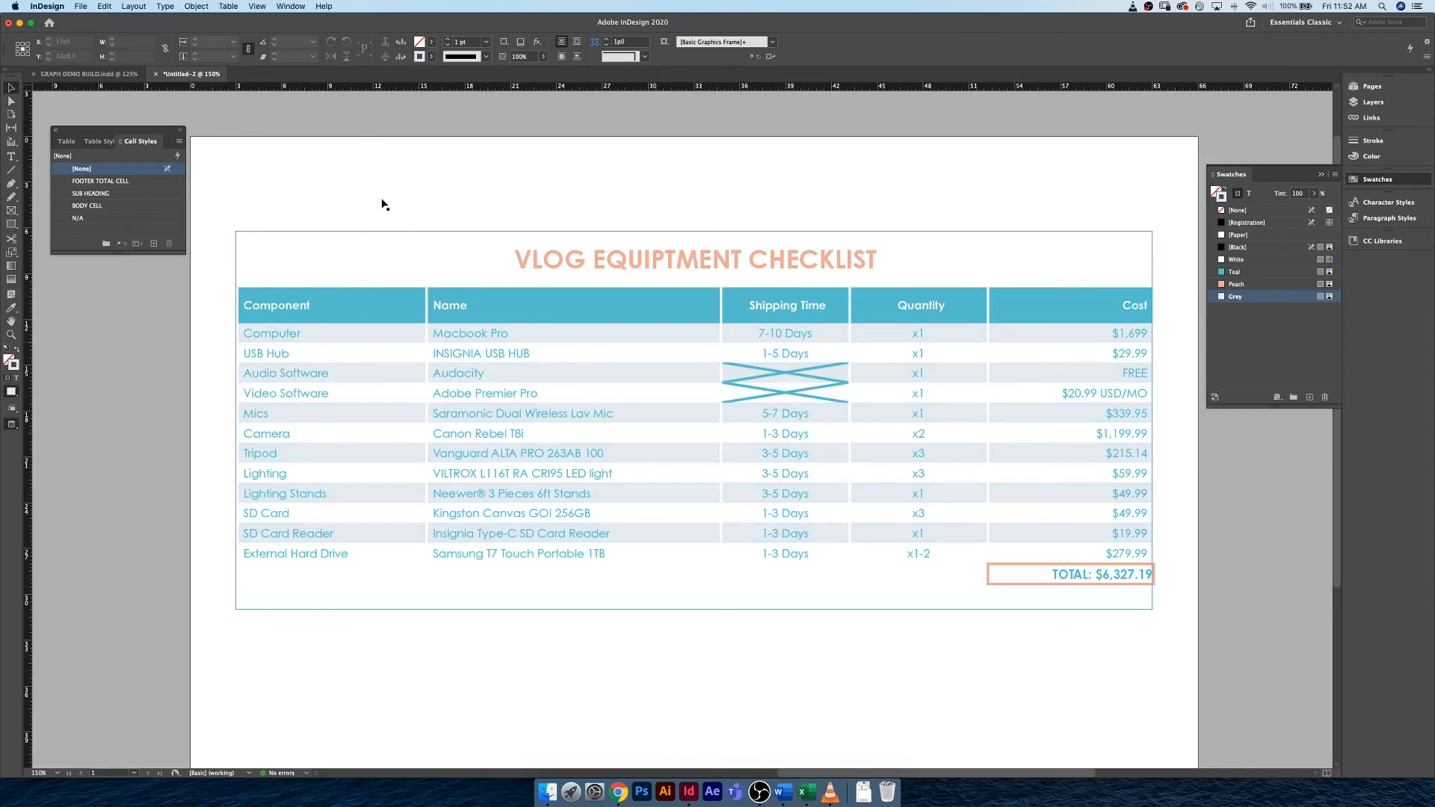
{"action": "left_click", "coordinate": [317, 172]}
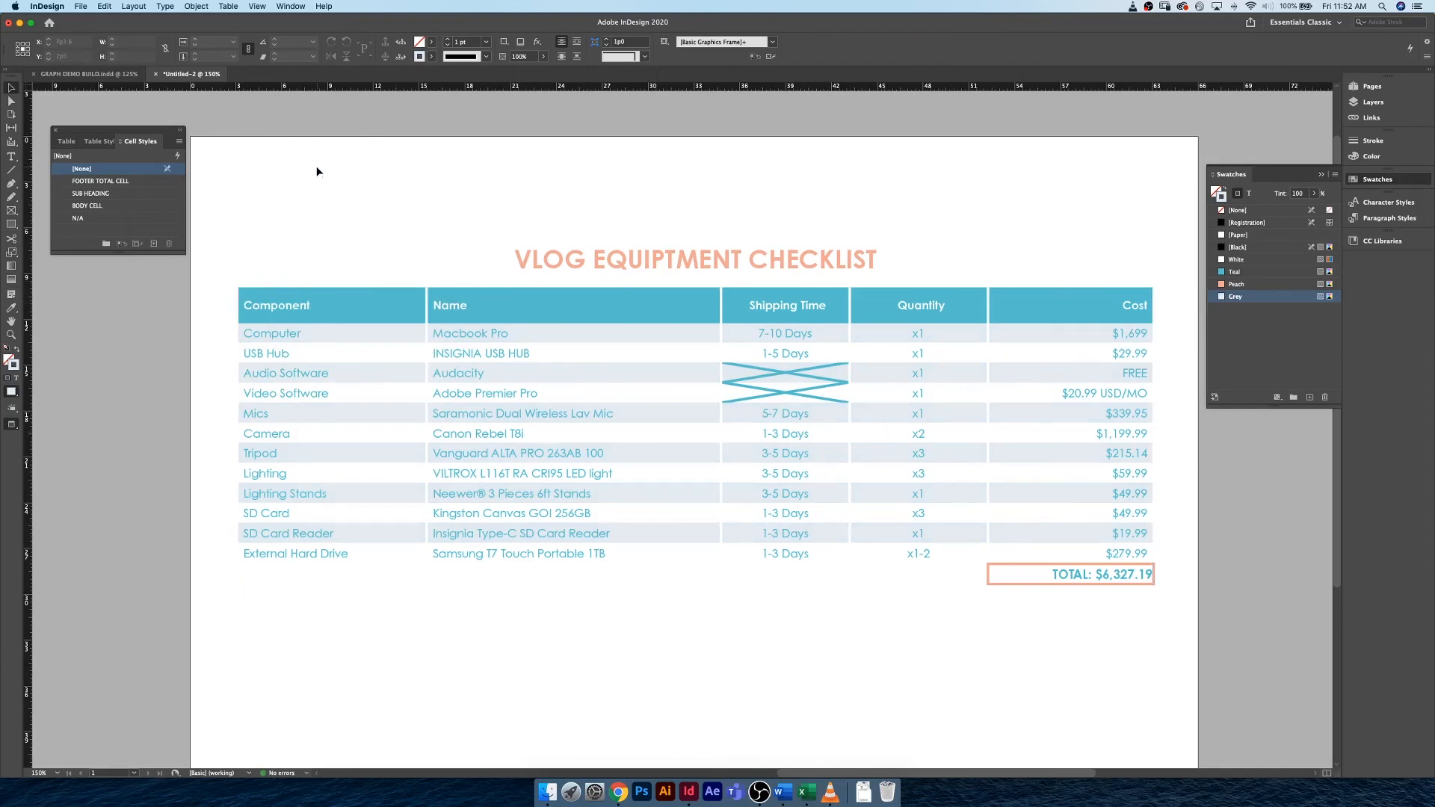